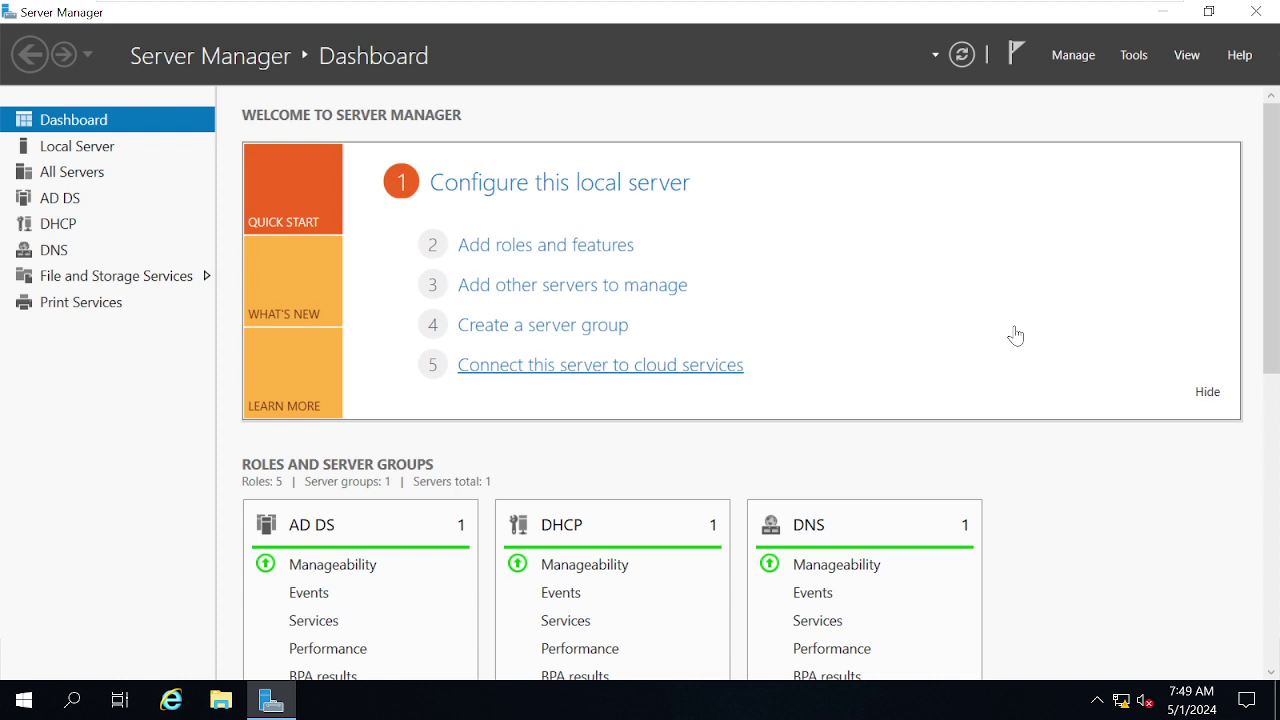
# Open Server Manager's Tools menu to list the installed administrative tools.
pyautogui.click(1136, 56)
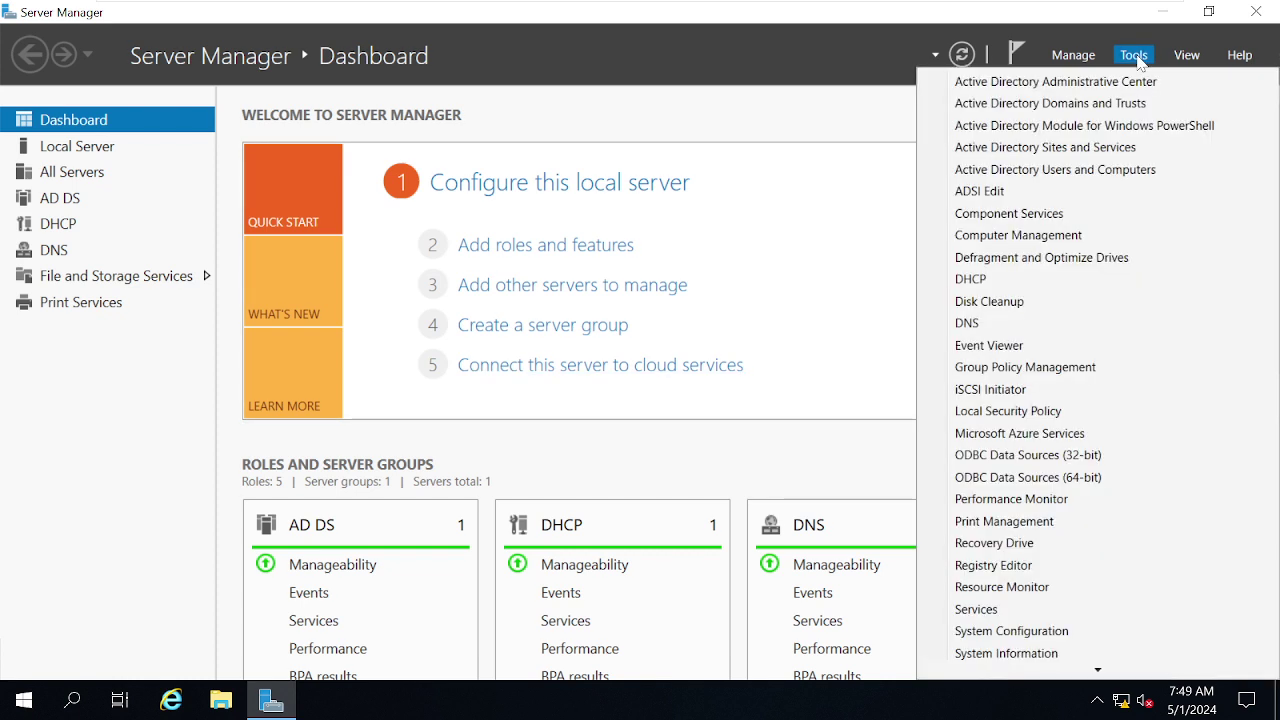
pyautogui.click(603, 56)
pyautogui.moveTo(806, 6)
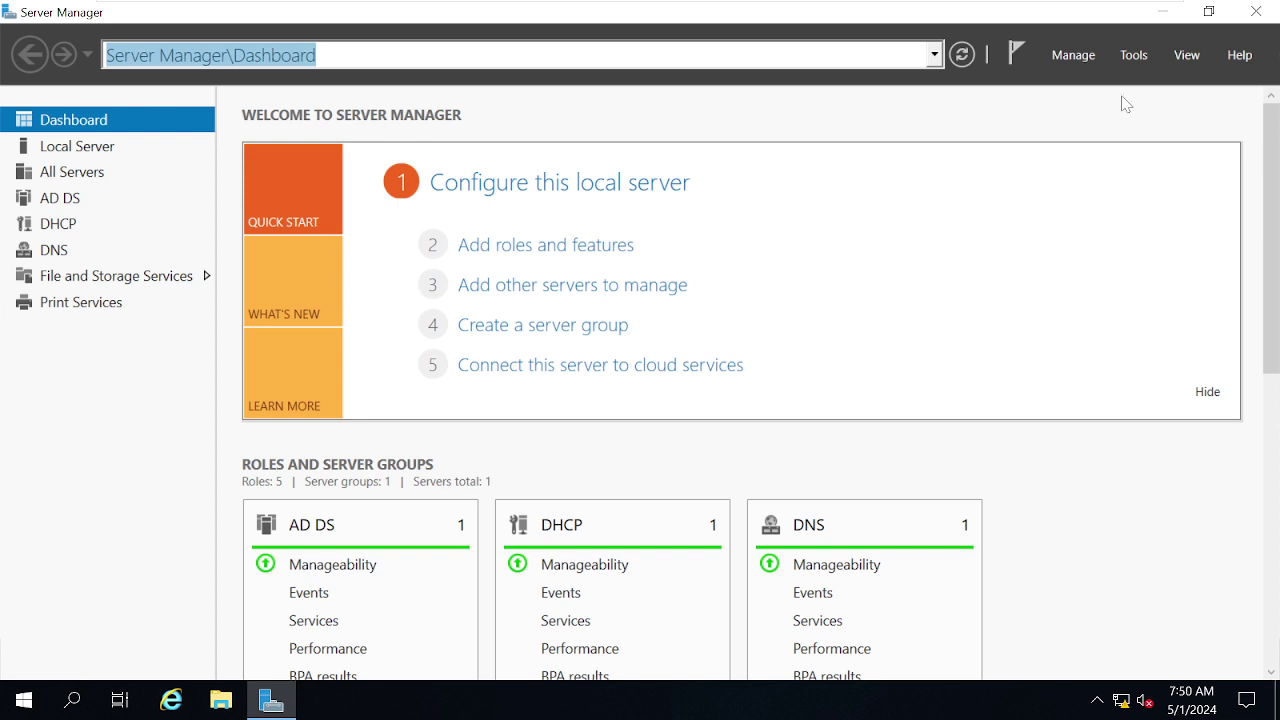
pyautogui.click(1133, 57)
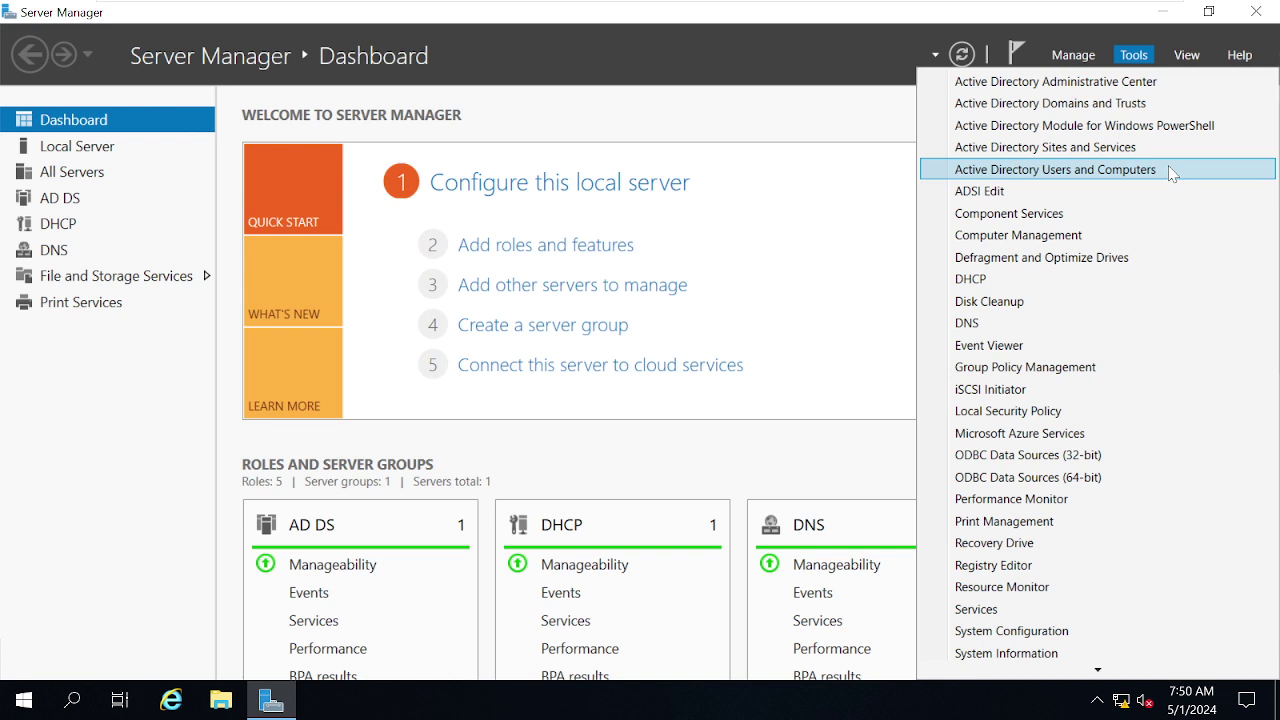
# Launch Active Directory Users and Computers maximized, widen the tree pane and expand Microsoft.com.
pyautogui.click(1172, 173)
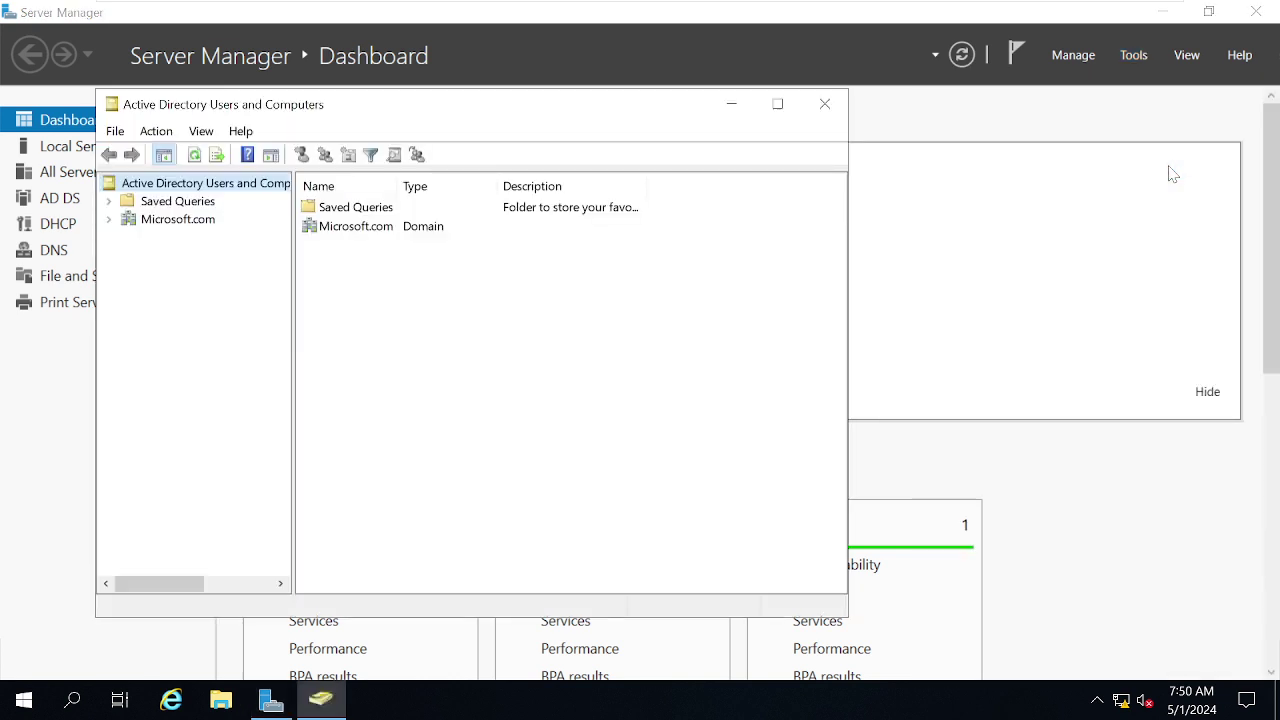
pyautogui.click(777, 104)
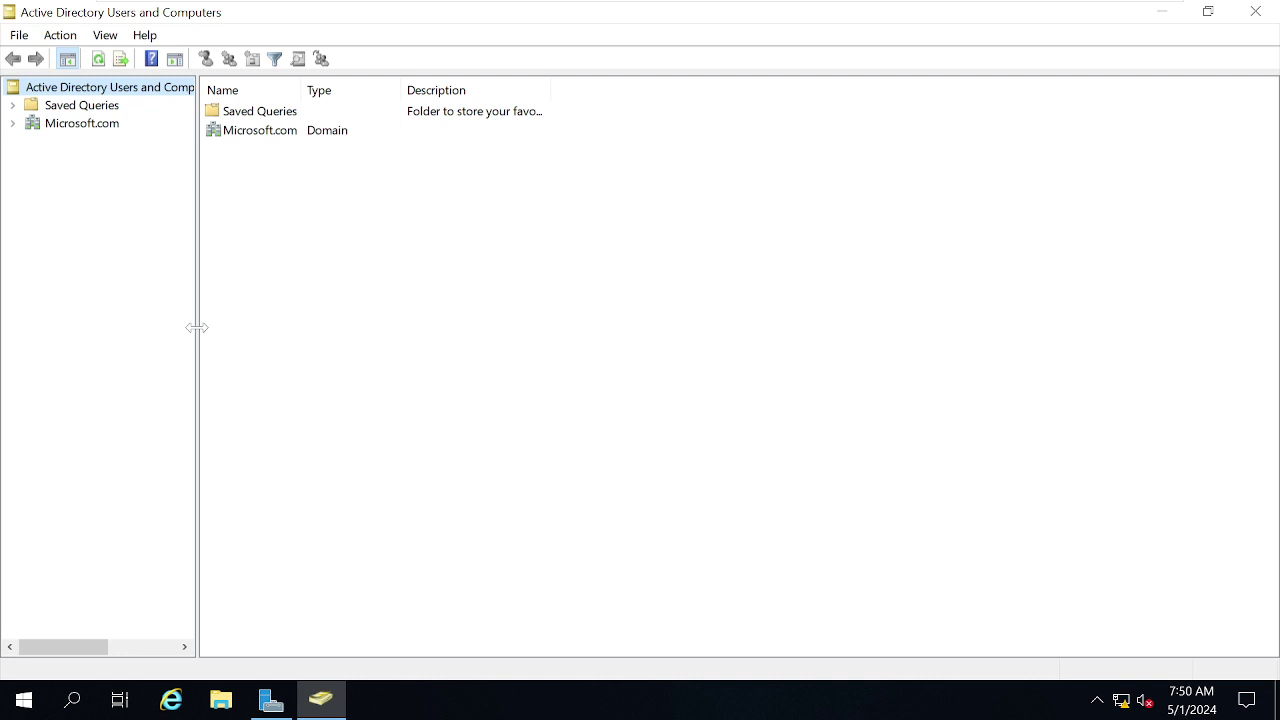
pyautogui.moveTo(198, 330); pyautogui.dragTo(250, 343)
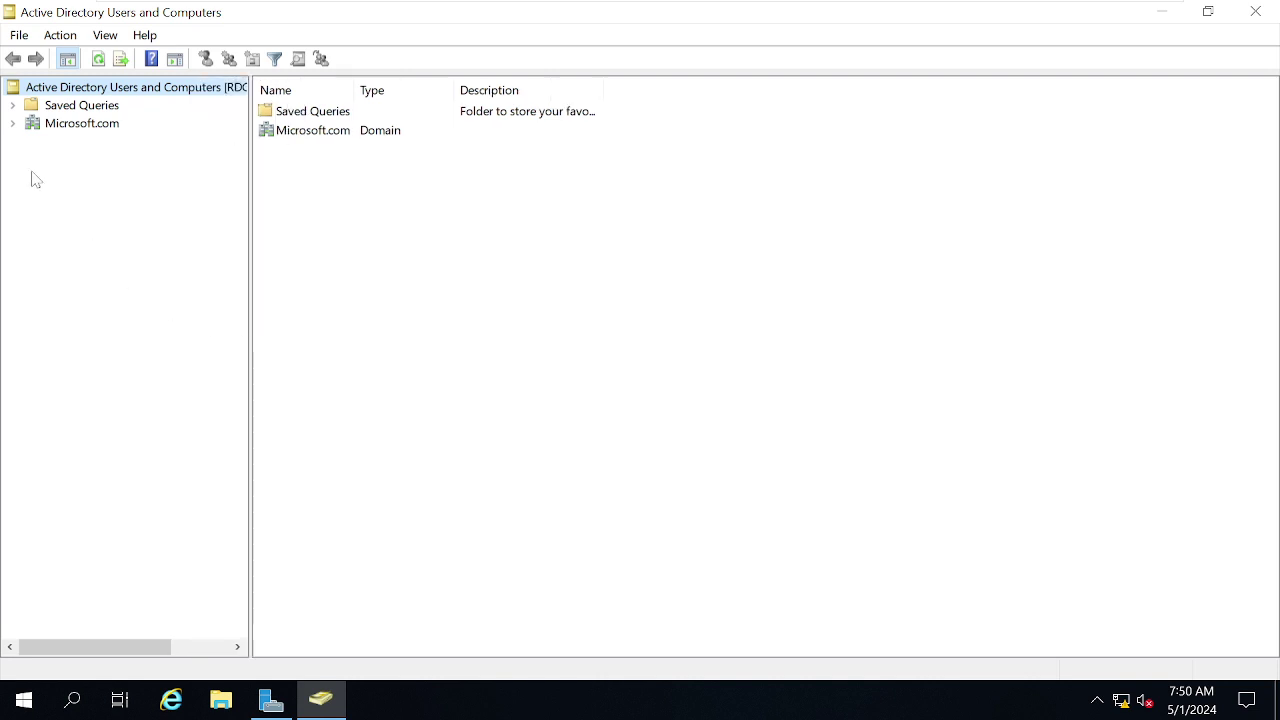
pyautogui.click(12, 123)
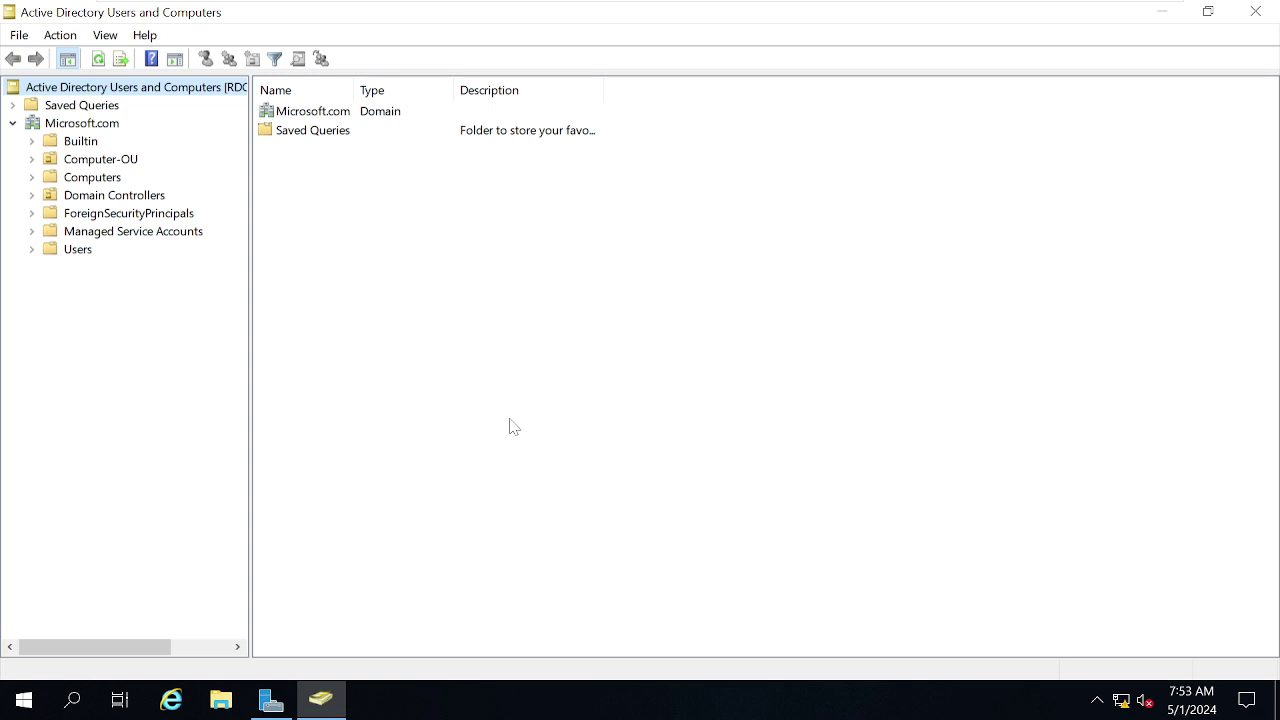
# Create an organizational unit named India under Microsoft.com and view its contents.
pyautogui.click(82, 125)
pyautogui.rightClick(82, 126)
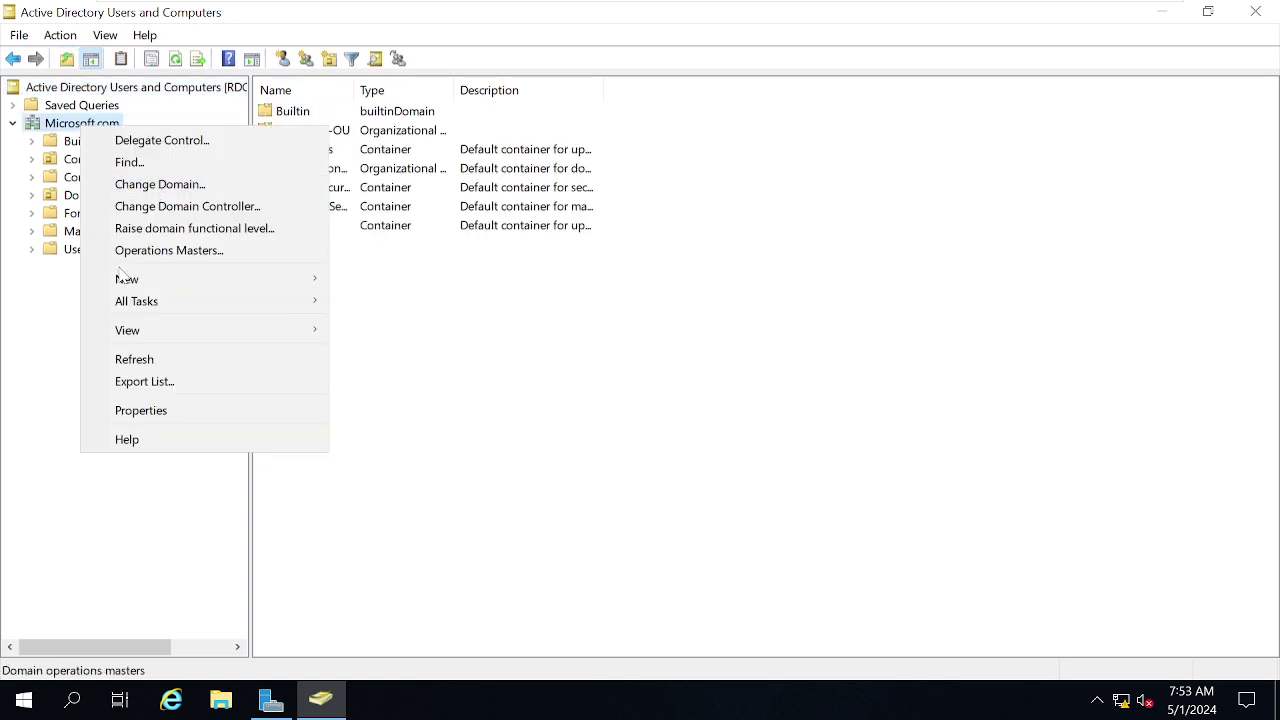
pyautogui.moveTo(130, 280)
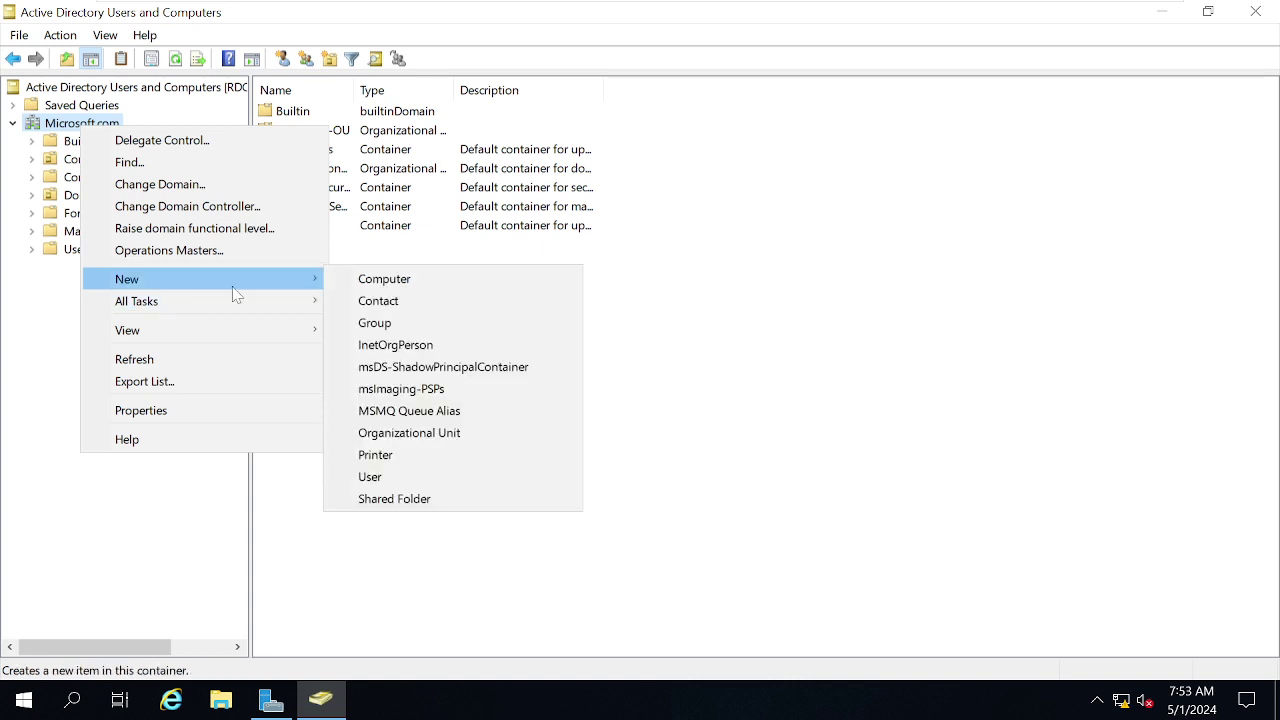
pyautogui.click(70, 128)
pyautogui.rightClick(70, 127)
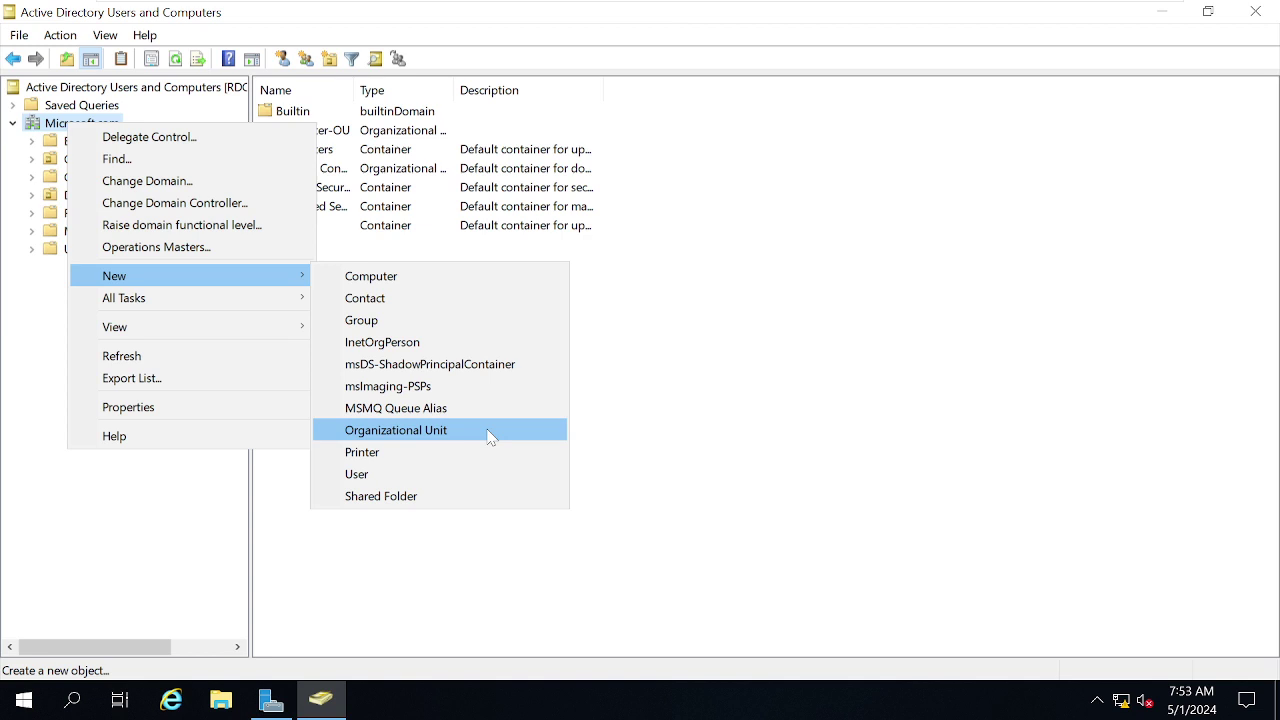
pyautogui.click(490, 437)
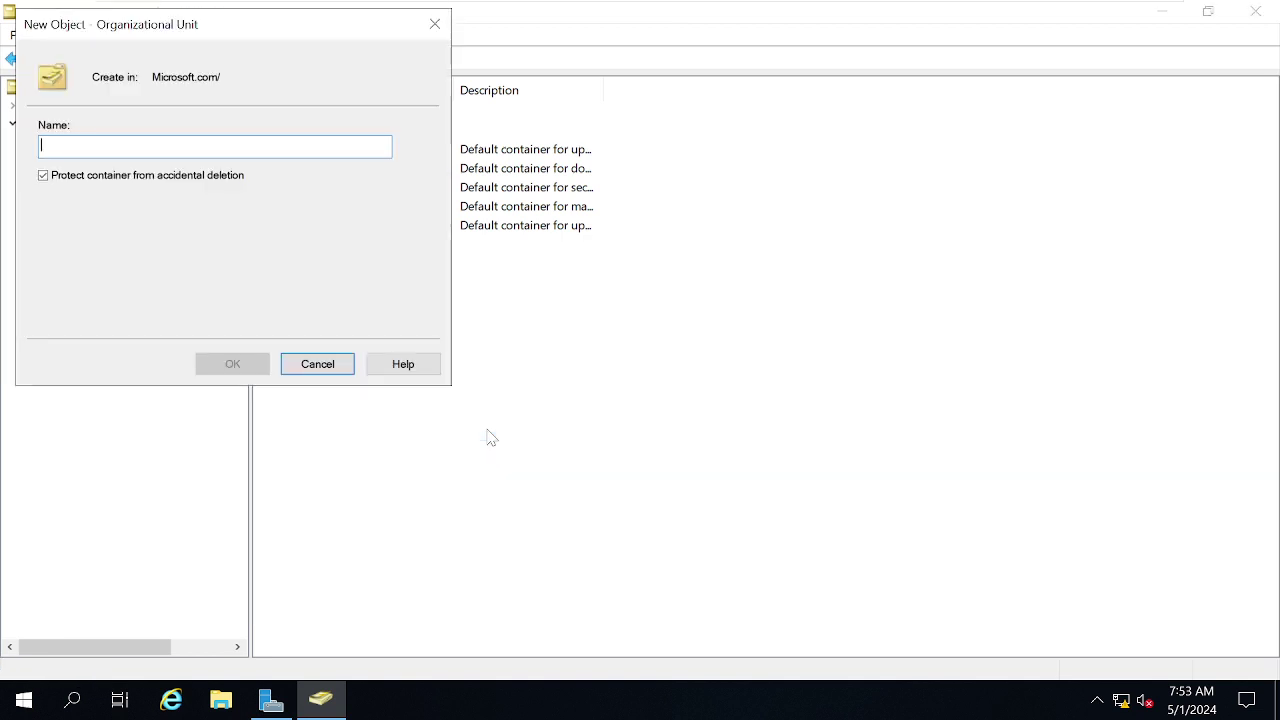
pyautogui.write('Ind')
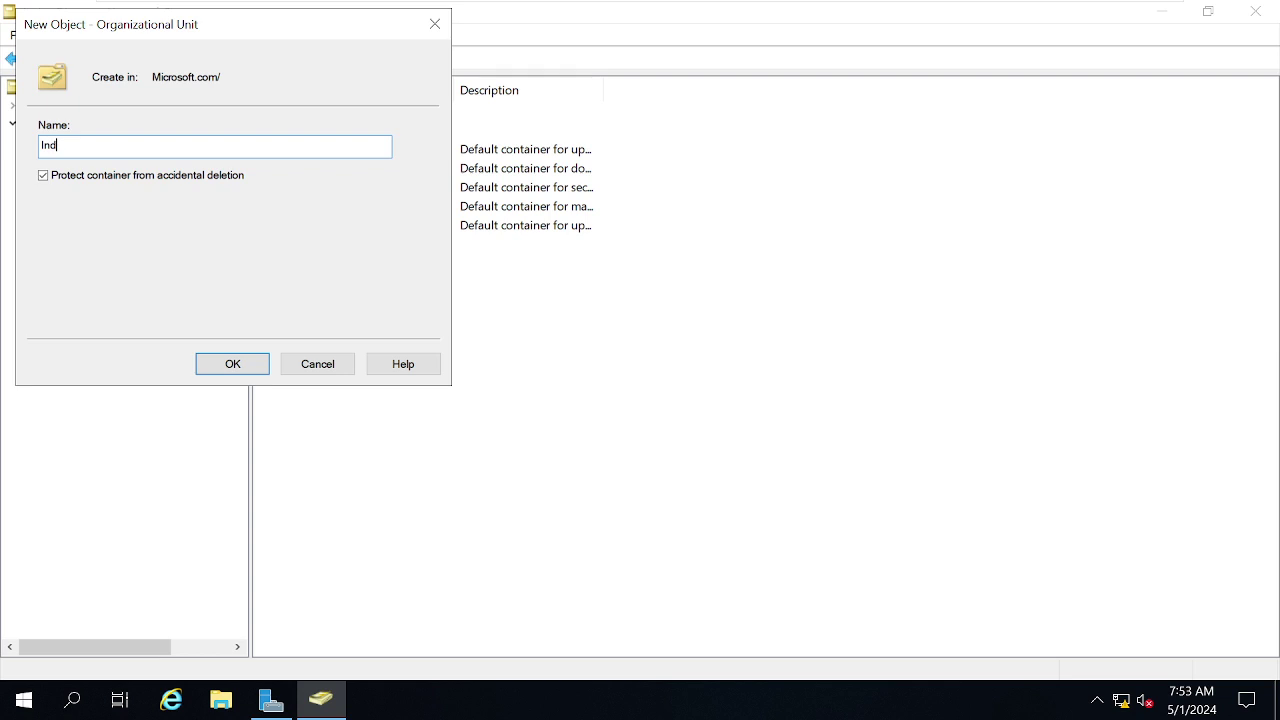
pyautogui.write('ia')
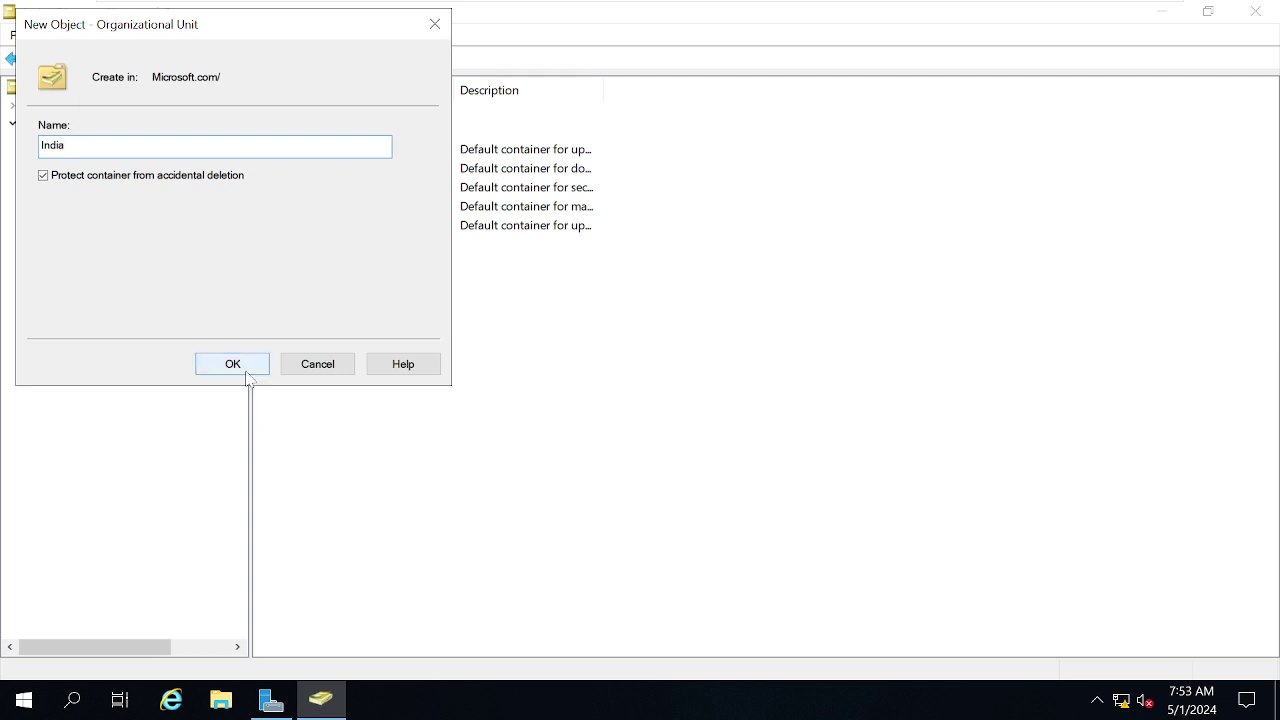
pyautogui.click(244, 366)
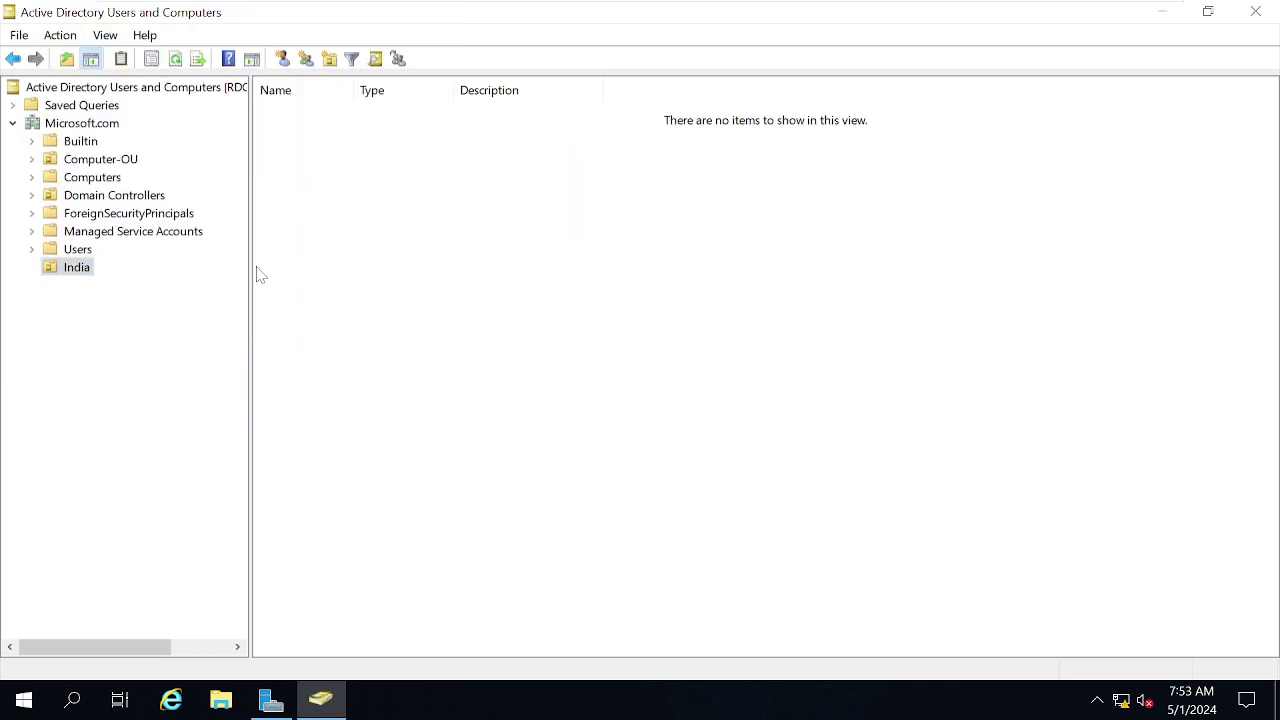
pyautogui.click(77, 129)
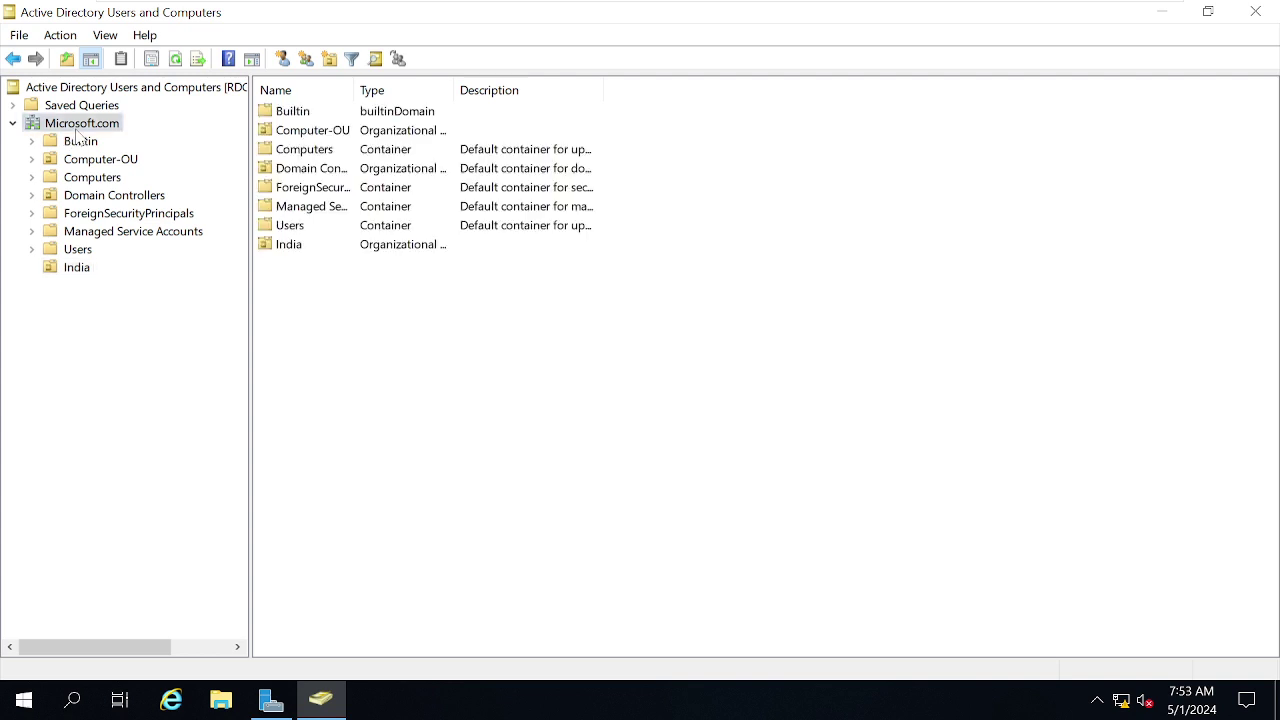
pyautogui.click(72, 270)
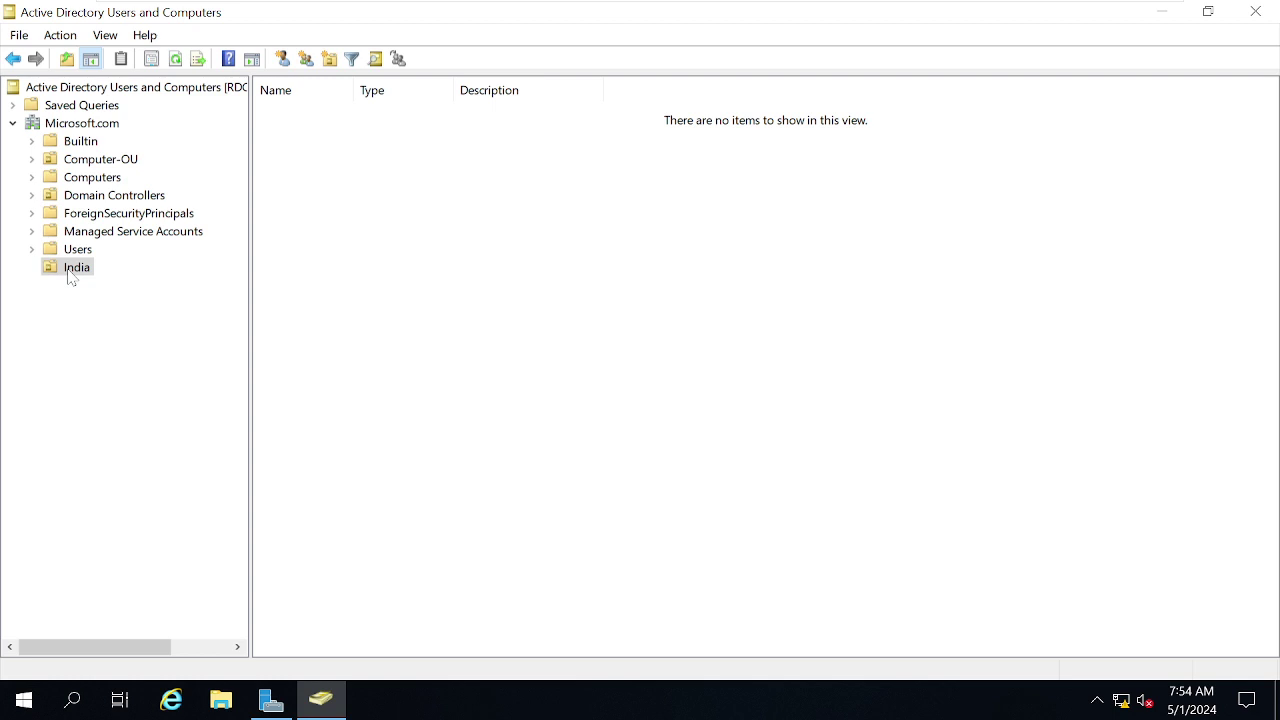
# Create the BNG organizational unit inside India.
pyautogui.rightClick(70, 276)
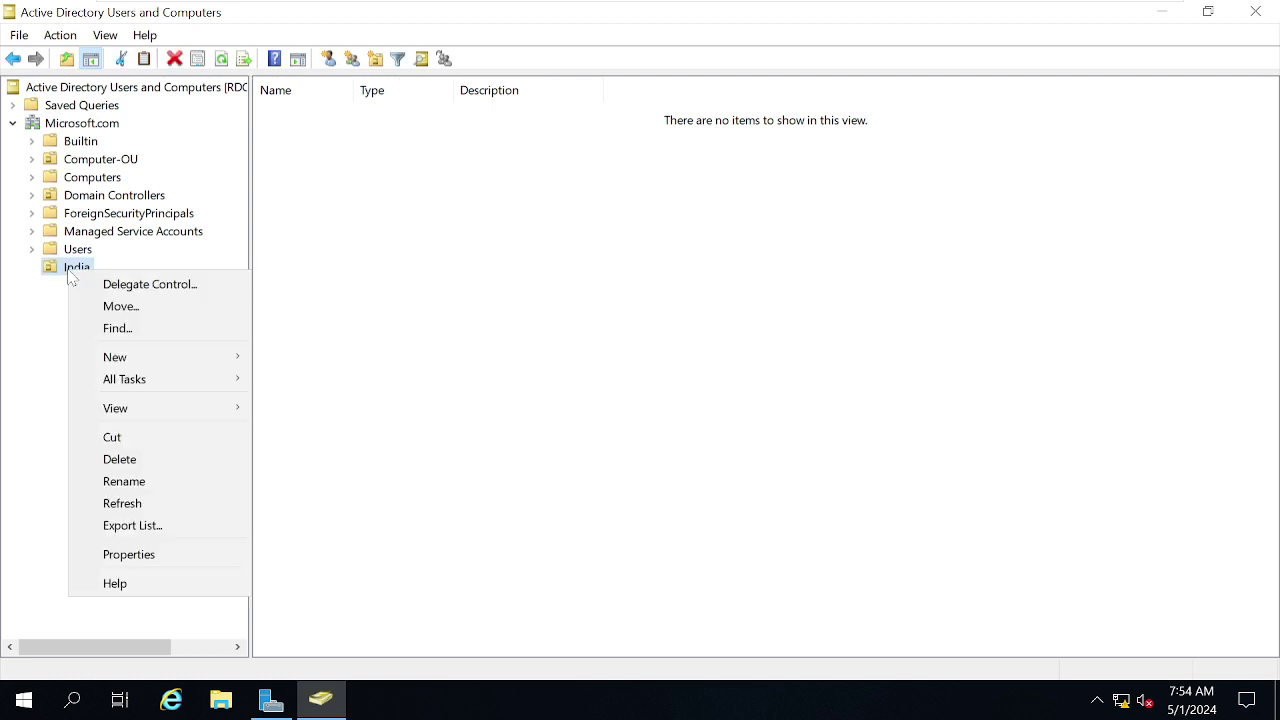
pyautogui.moveTo(150, 357)
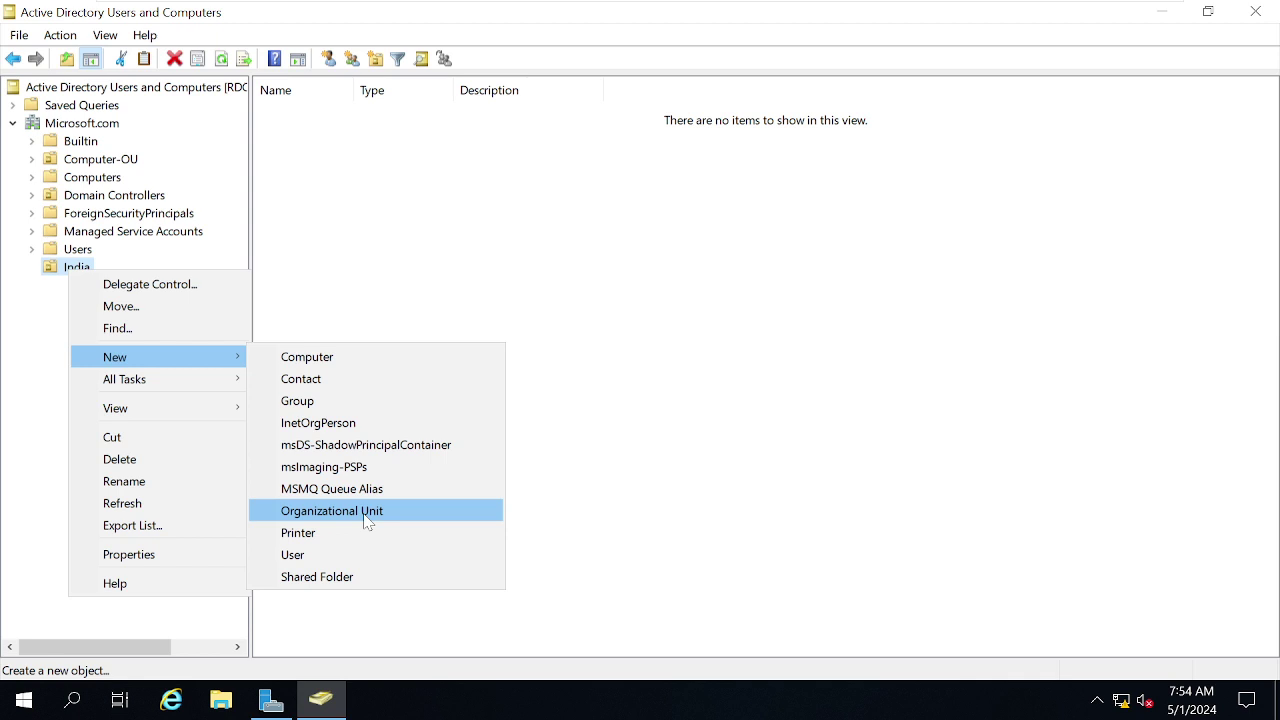
pyautogui.click(367, 521)
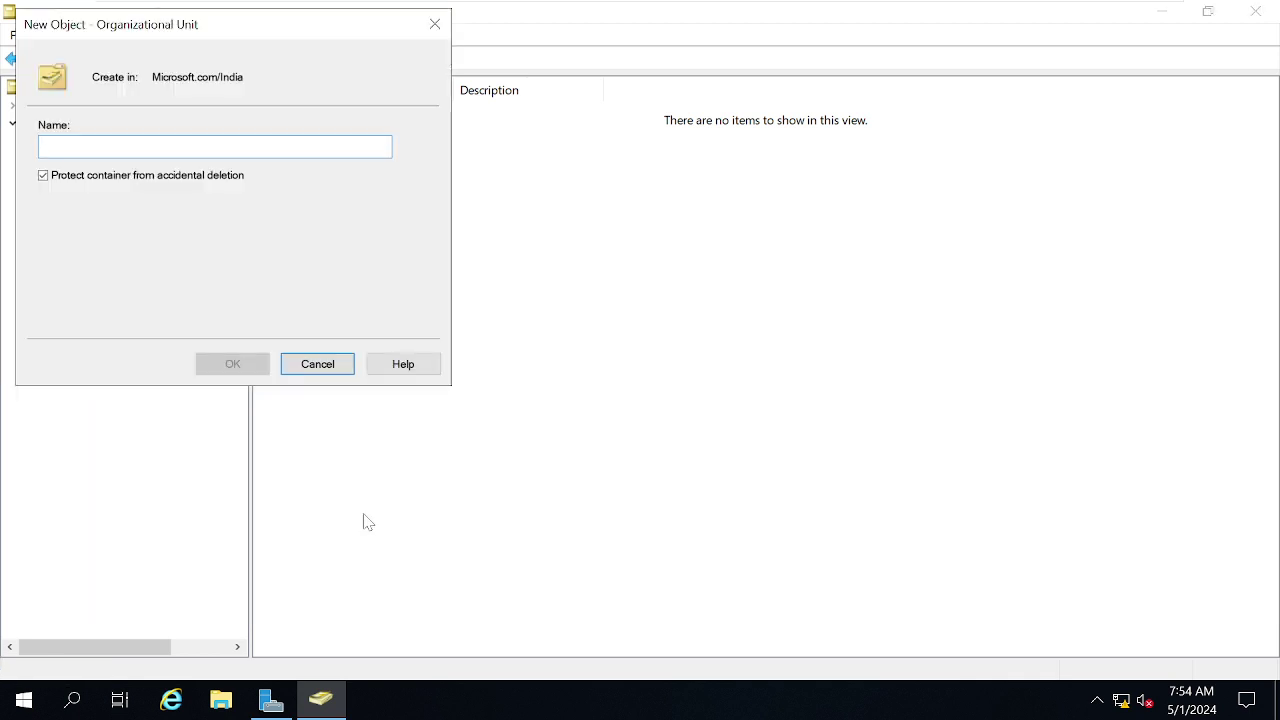
pyautogui.write('B')
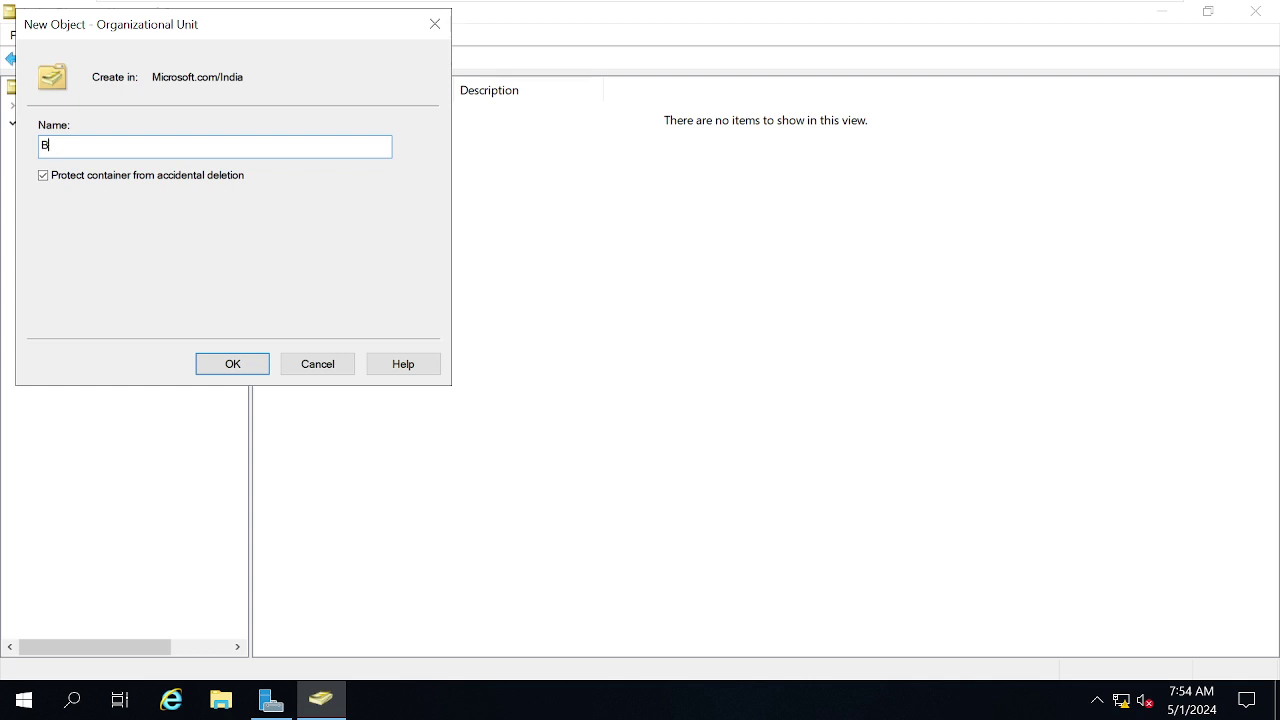
pyautogui.write('NG')
pyautogui.press('Return')
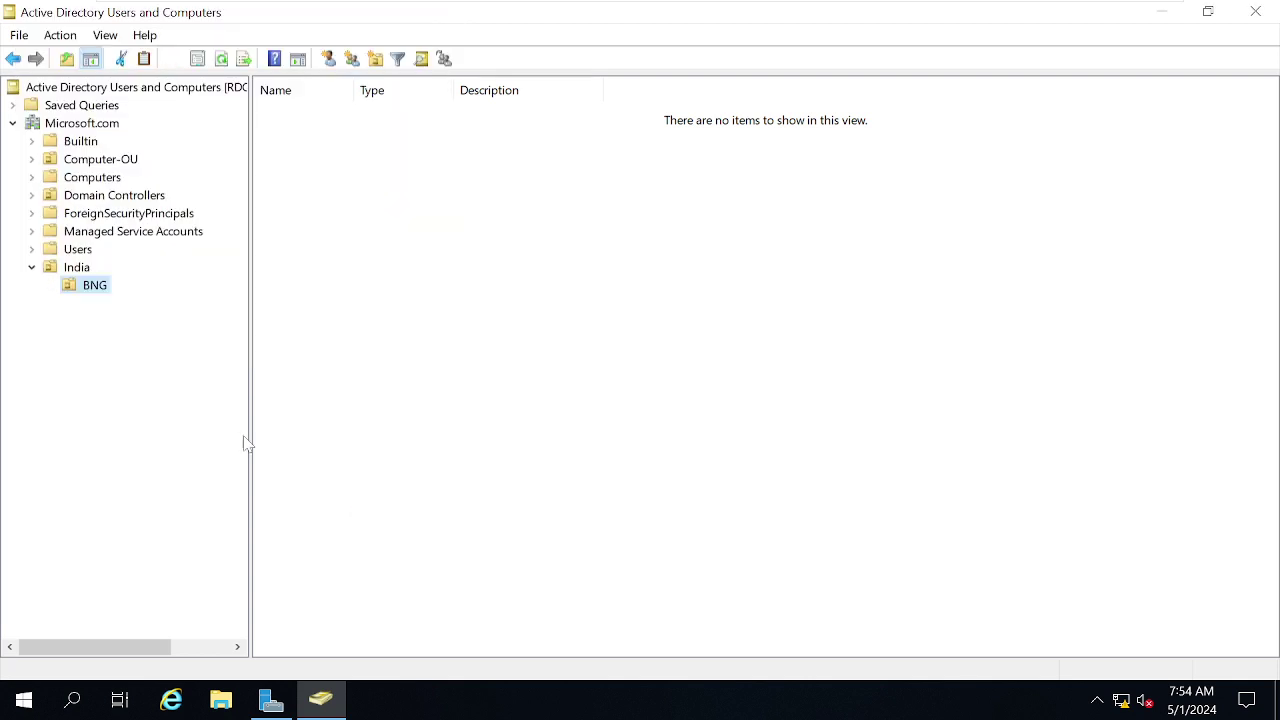
pyautogui.click(78, 268)
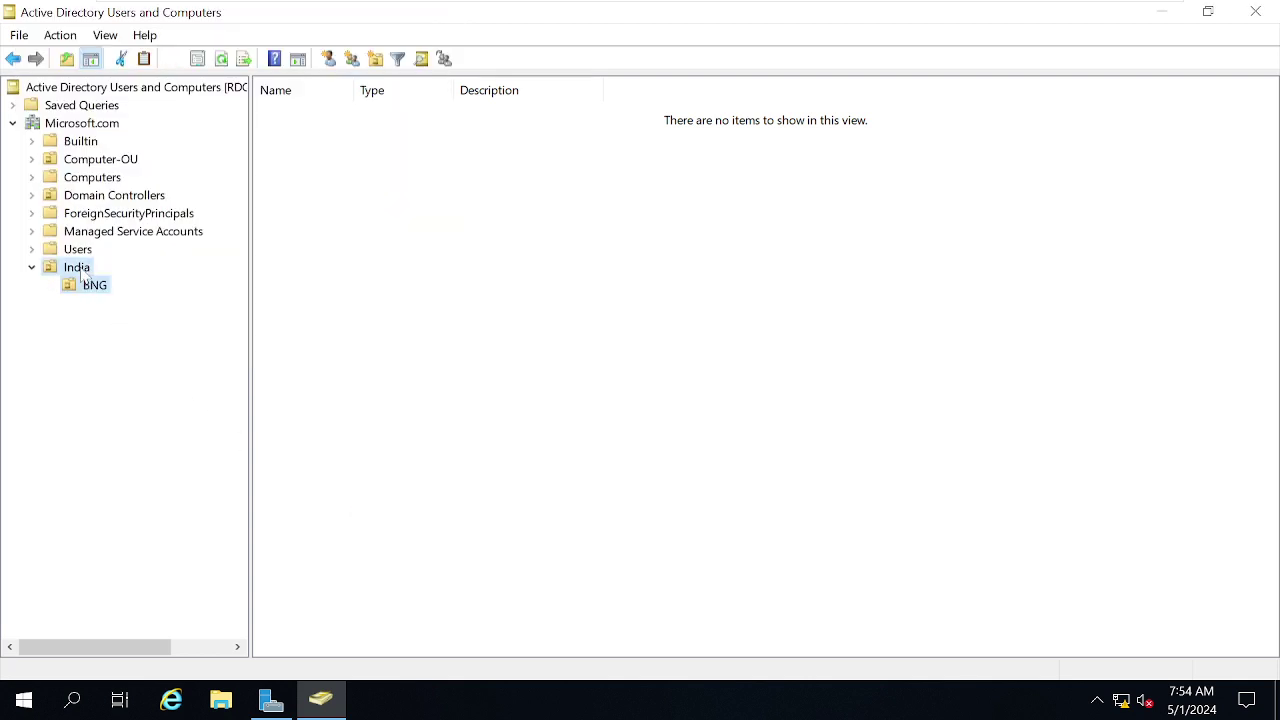
# Add the HYD and PUN organizational units under India.
pyautogui.rightClick(80, 268)
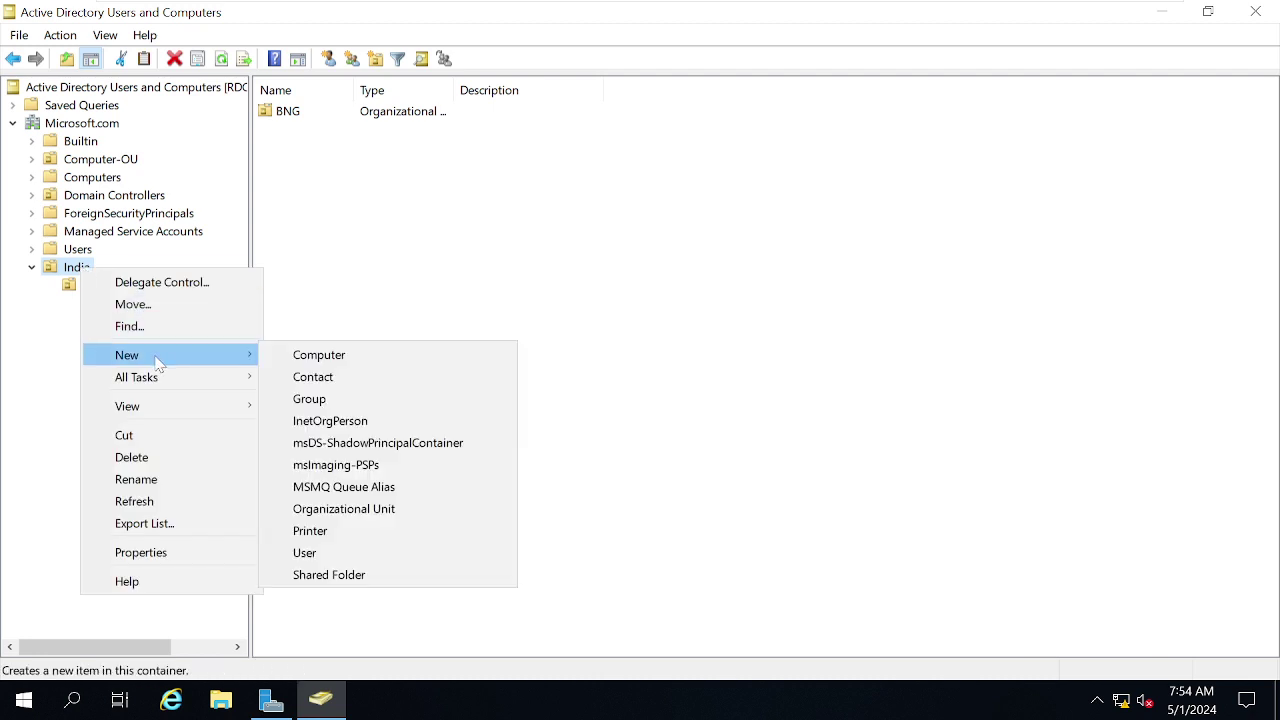
pyautogui.click(386, 510)
pyautogui.write('HYD')
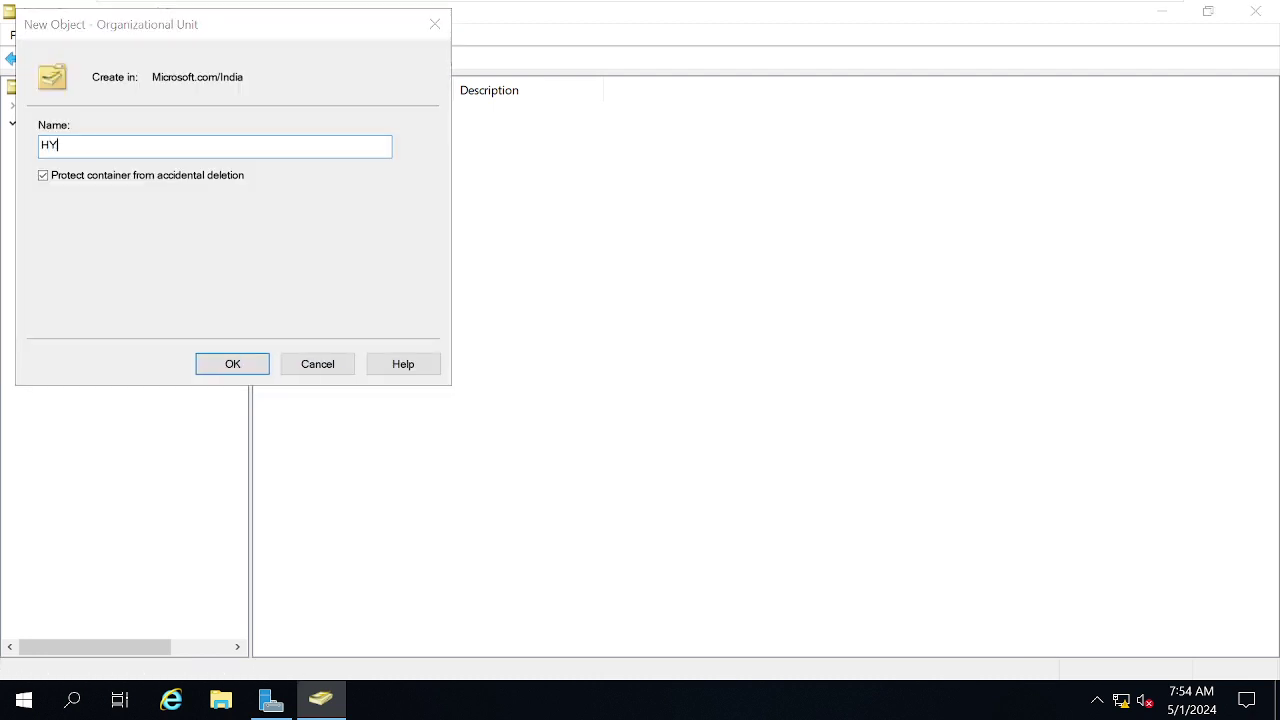
pyautogui.click(231, 366)
pyautogui.rightClick(80, 270)
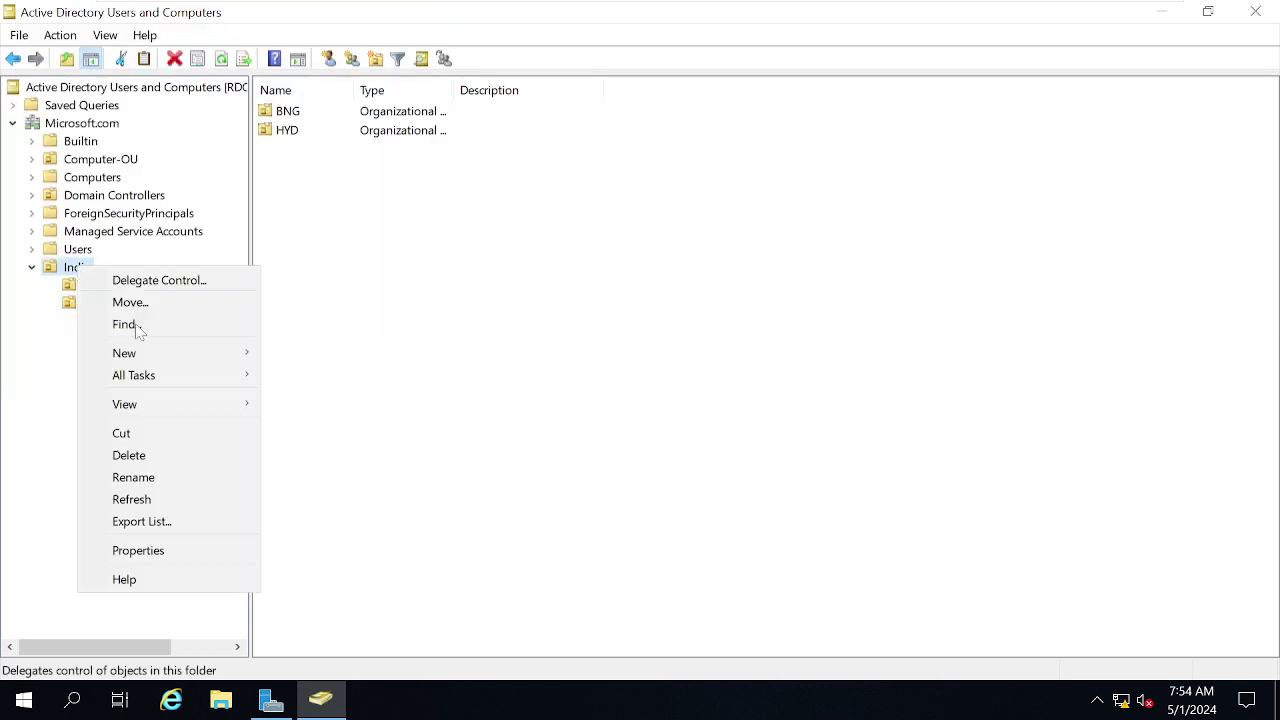
pyautogui.moveTo(154, 351)
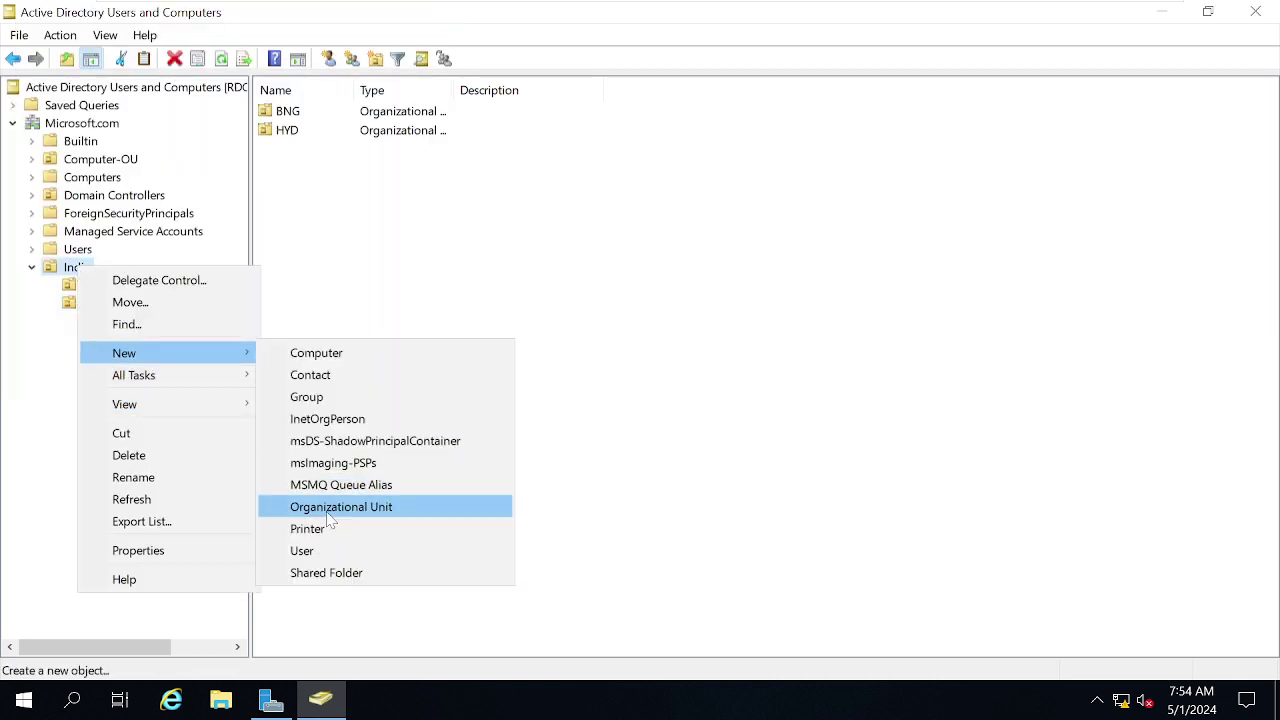
pyautogui.click(328, 510)
pyautogui.write('P')
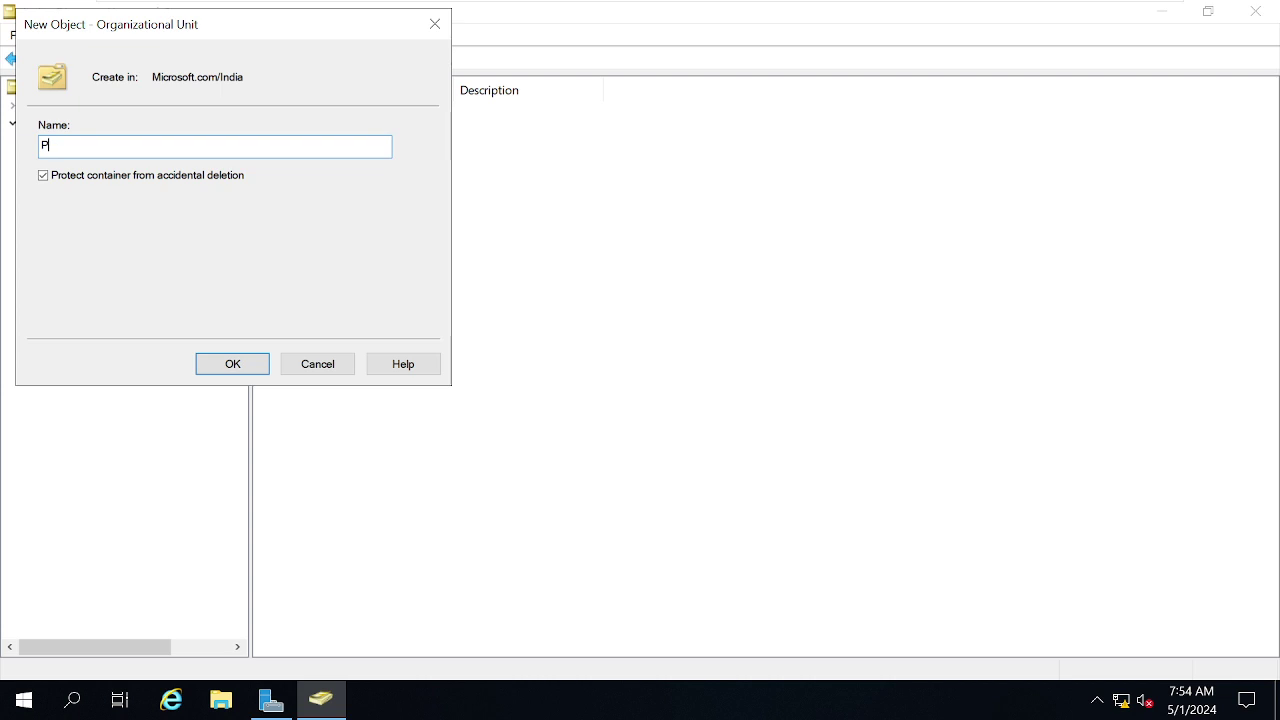
pyautogui.write('uUN')
pyautogui.click(233, 365)
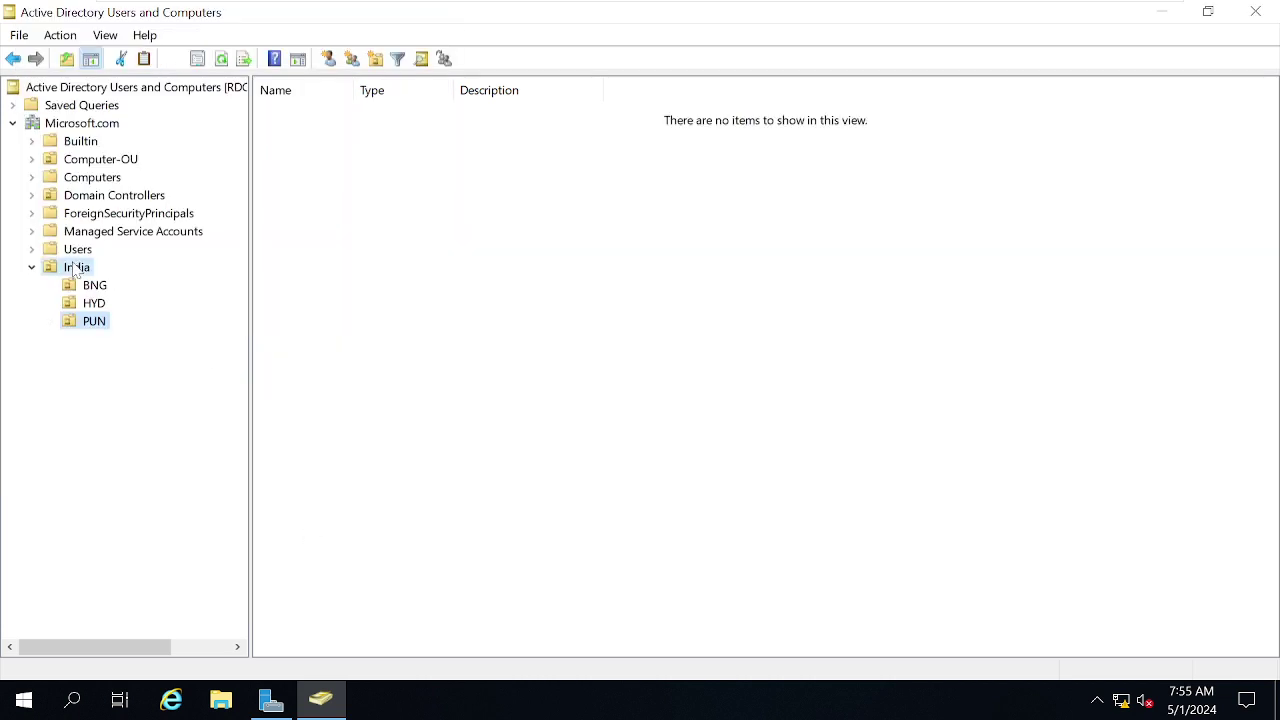
pyautogui.click(76, 269)
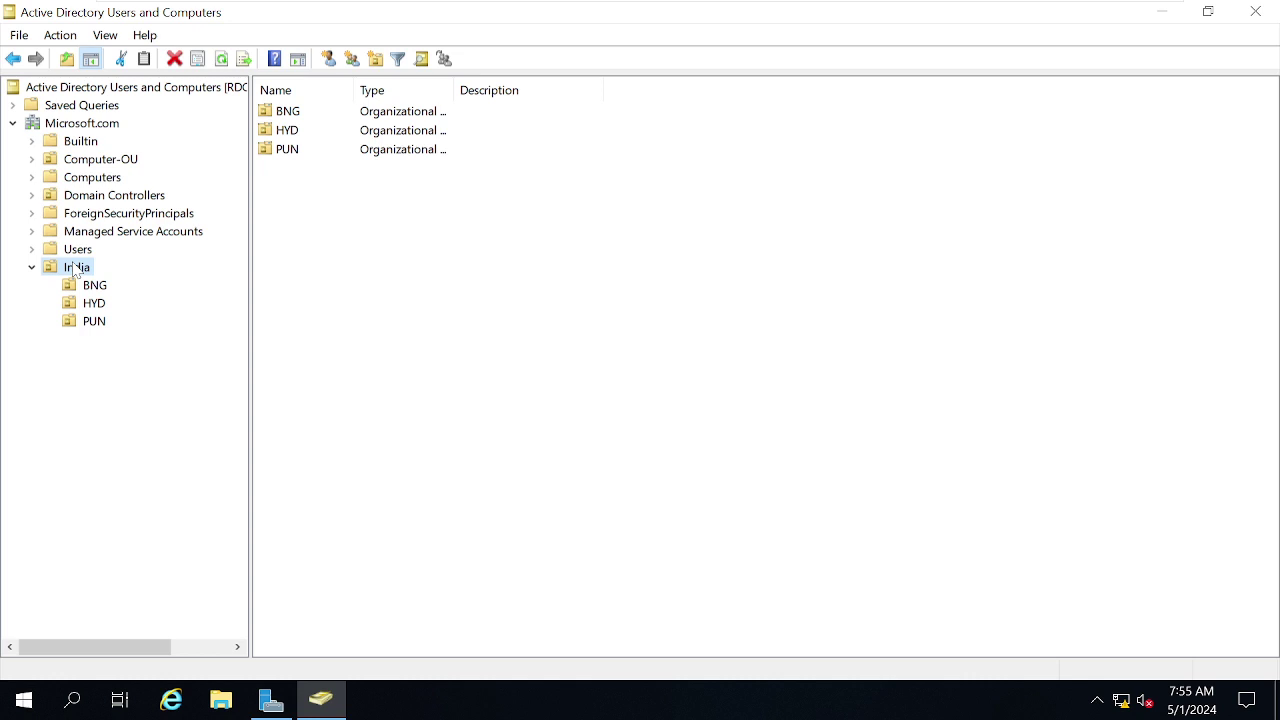
# Add a fourth child unit DEL under India, then bring up BNG's context menu.
pyautogui.rightClick(73, 268)
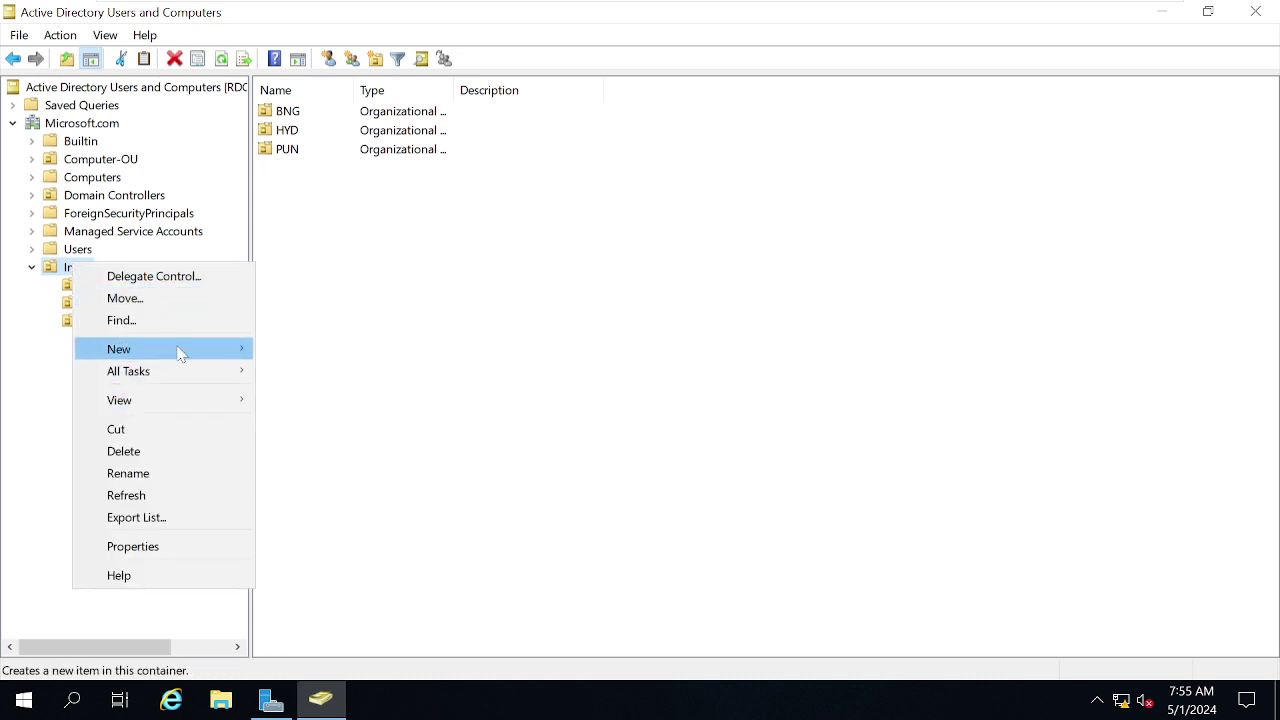
pyautogui.moveTo(181, 354)
pyautogui.click(333, 505)
pyautogui.write('DEL')
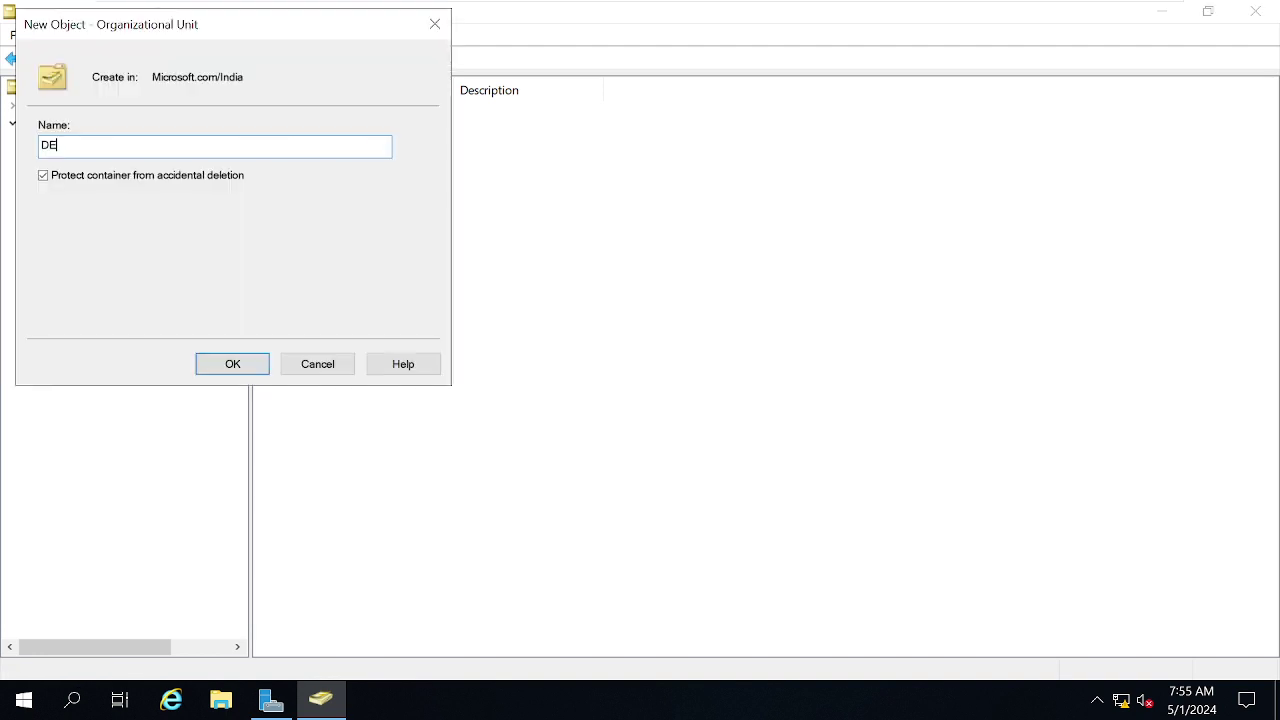
pyautogui.click(233, 364)
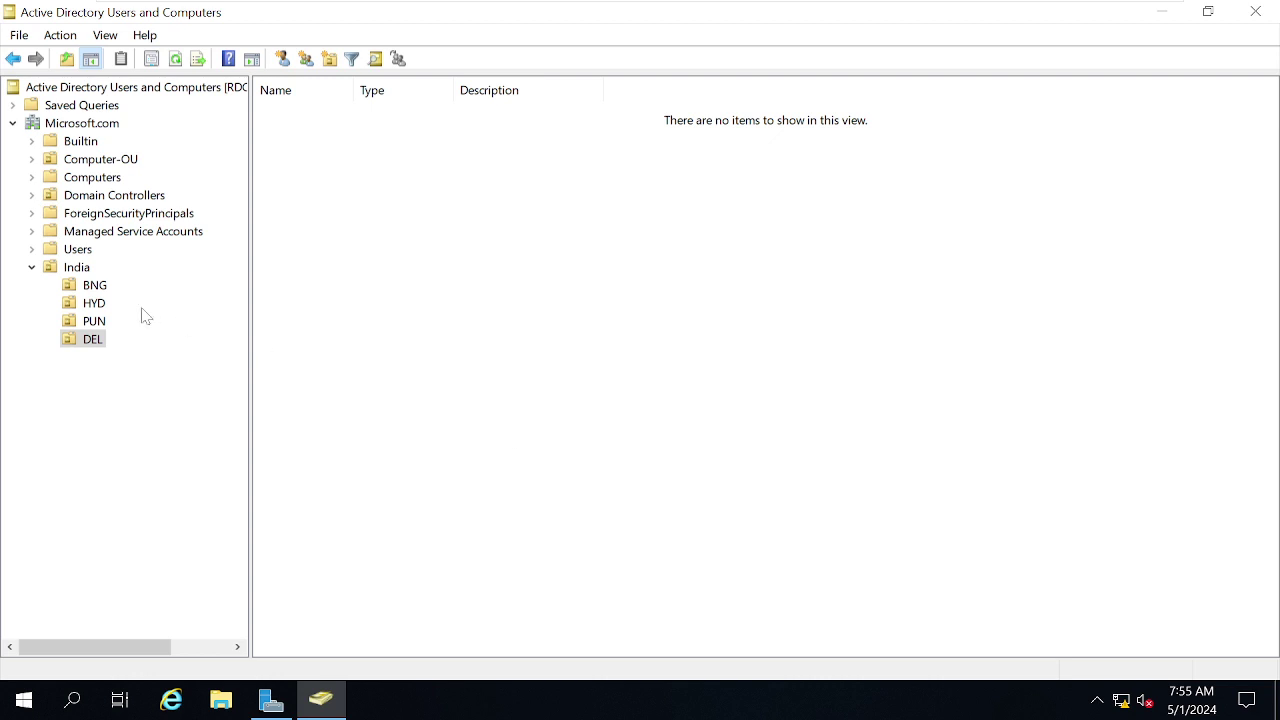
pyautogui.click(102, 288)
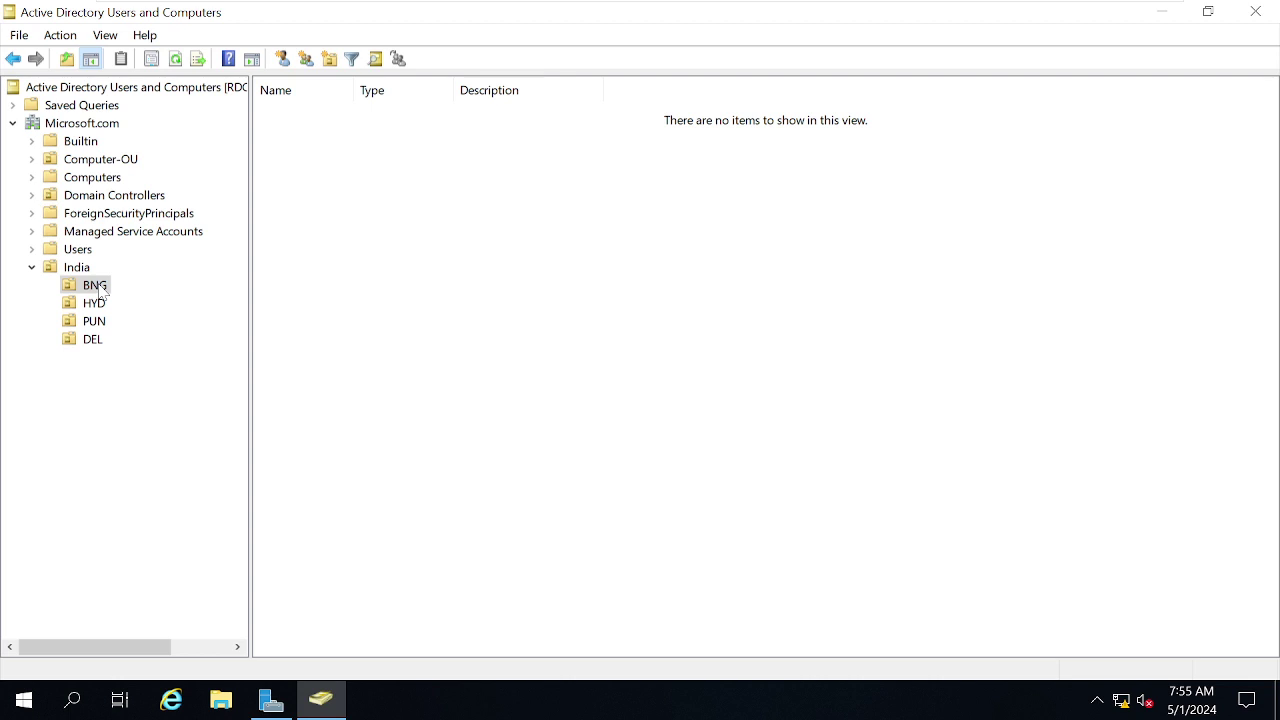
pyautogui.rightClick(100, 289)
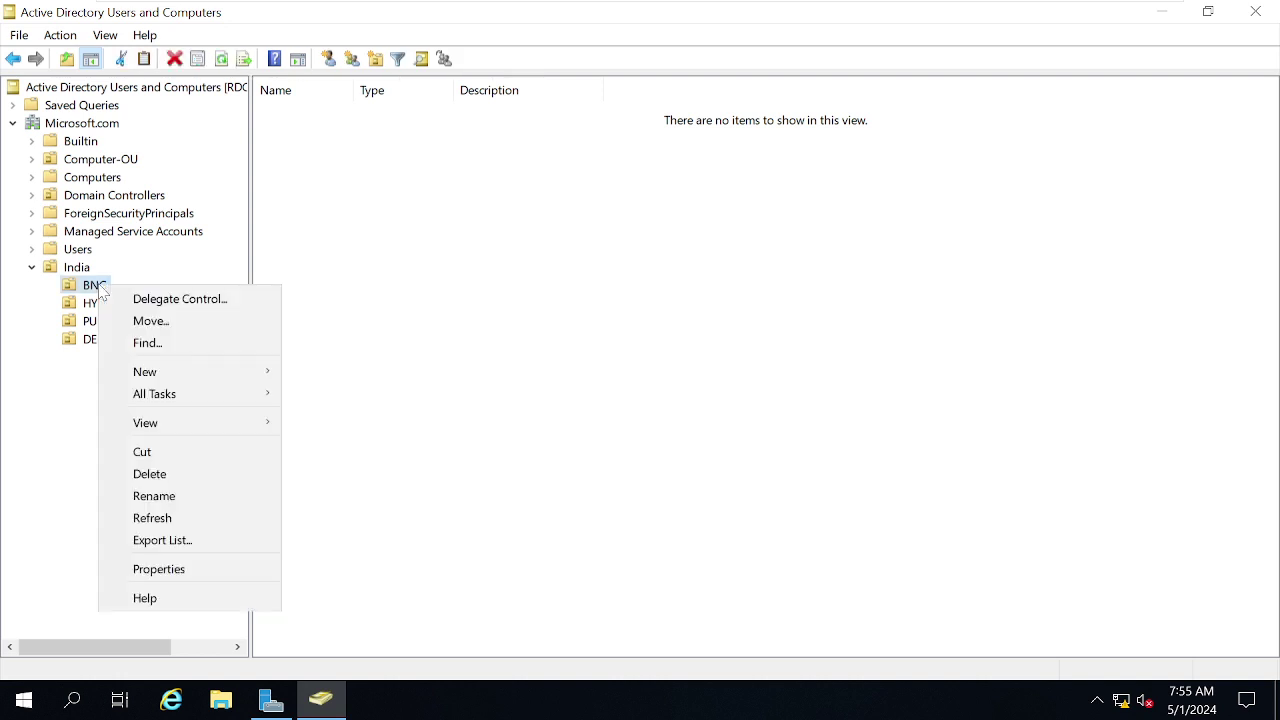
# Create the IT and HR organizational units inside BNG.
pyautogui.moveTo(183, 378)
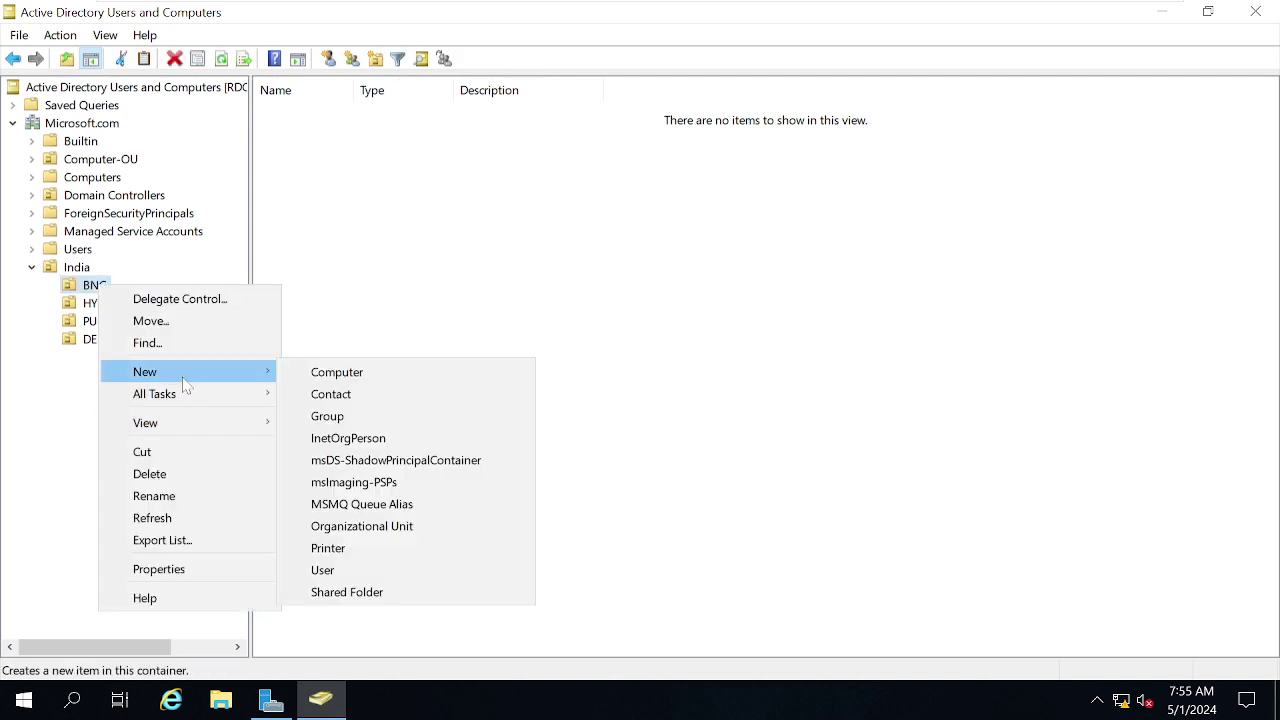
pyautogui.click(376, 524)
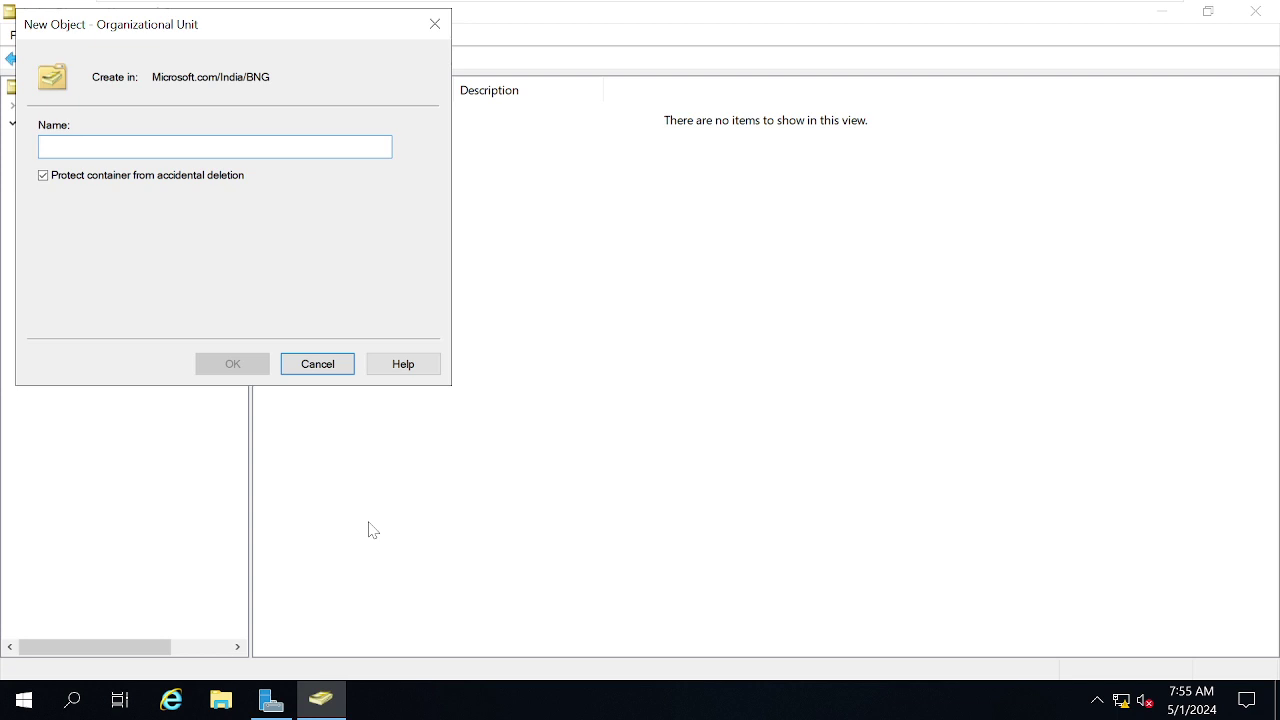
pyautogui.write('IT')
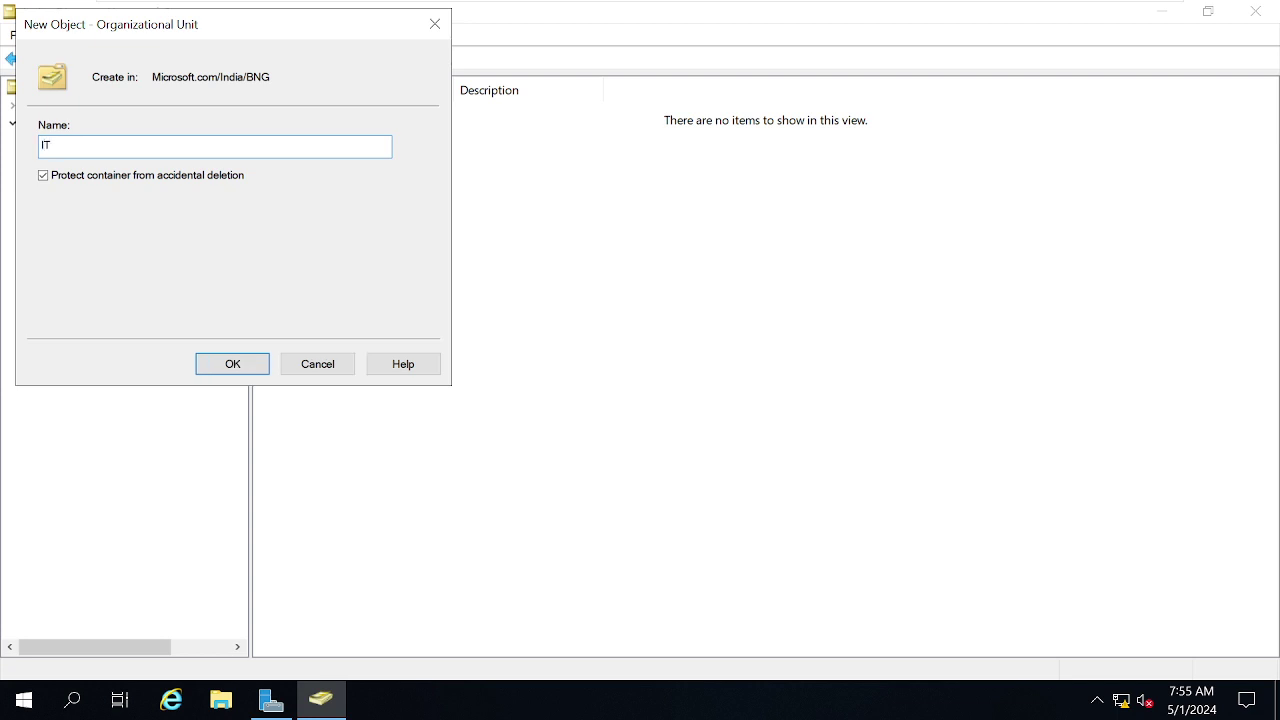
pyautogui.click(230, 370)
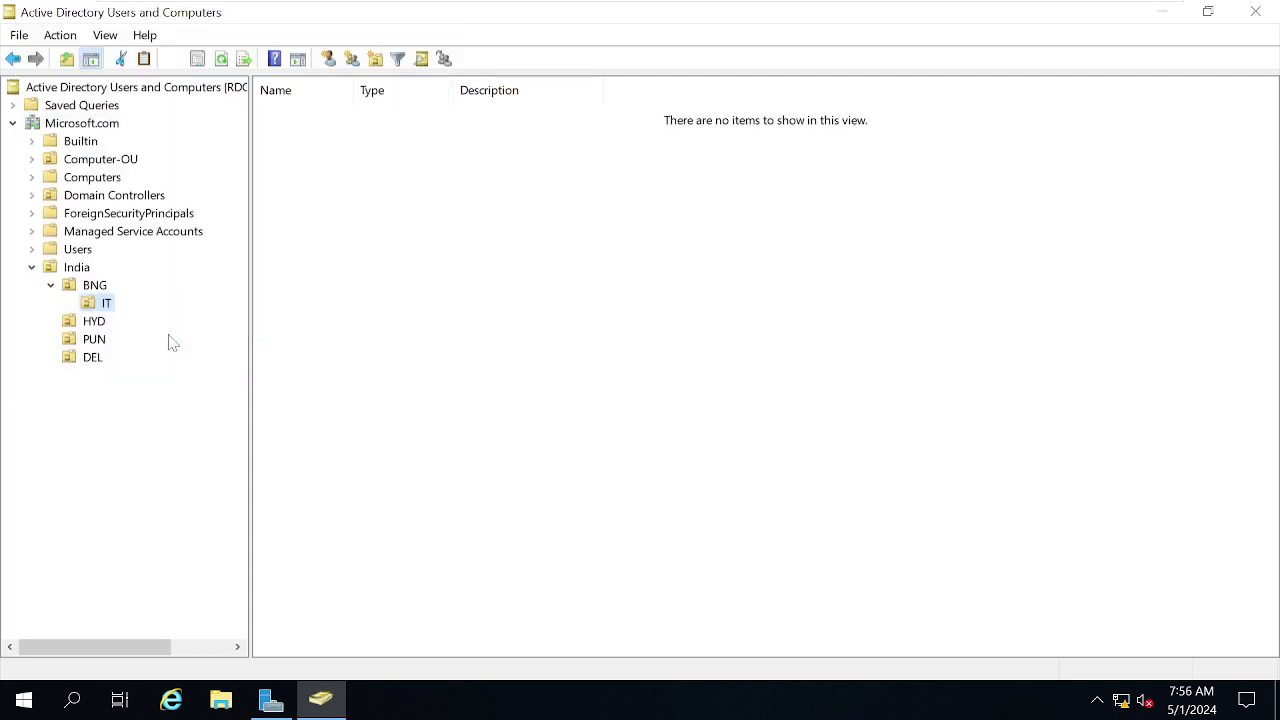
pyautogui.click(100, 287)
pyautogui.rightClick(102, 287)
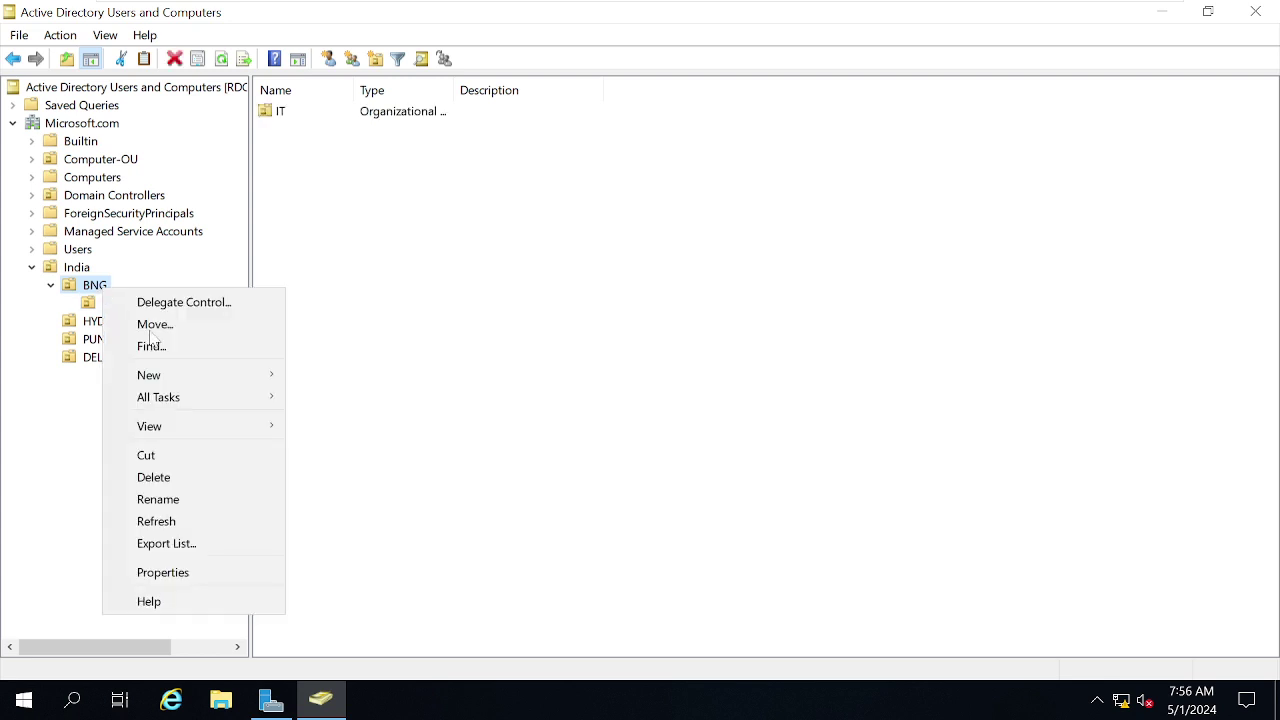
pyautogui.moveTo(163, 375)
pyautogui.click(387, 533)
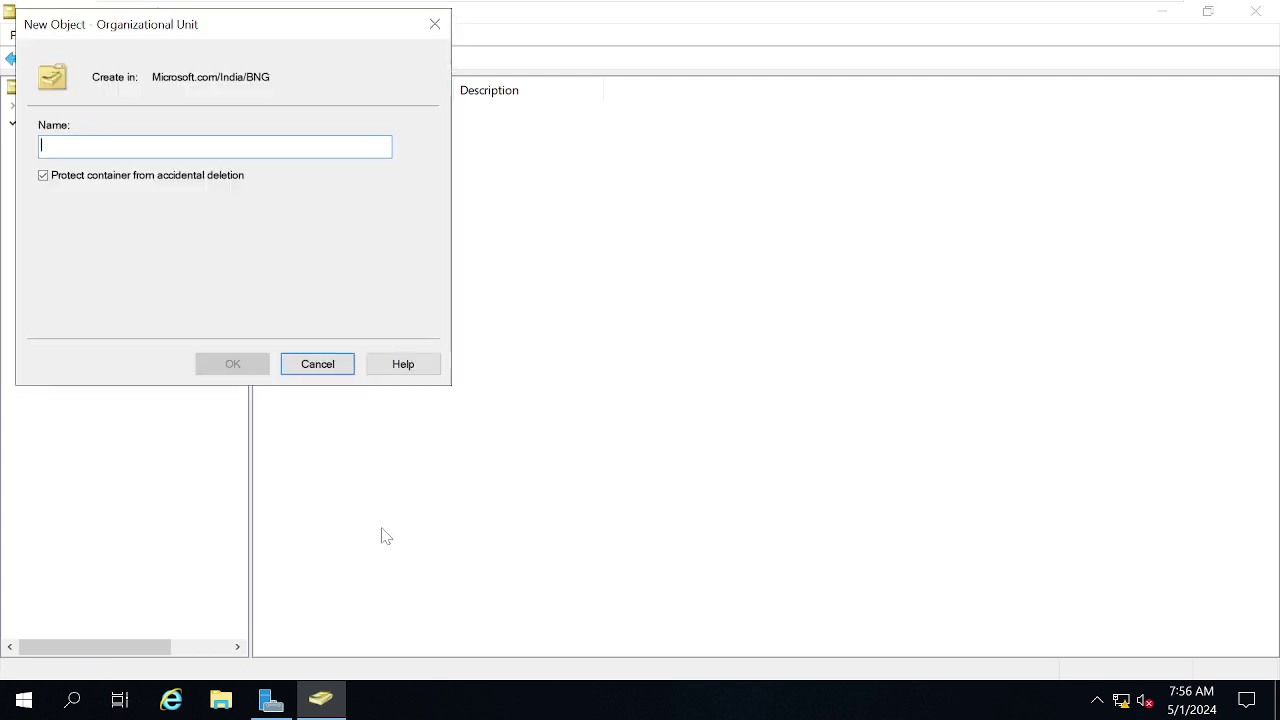
pyautogui.write('HR')
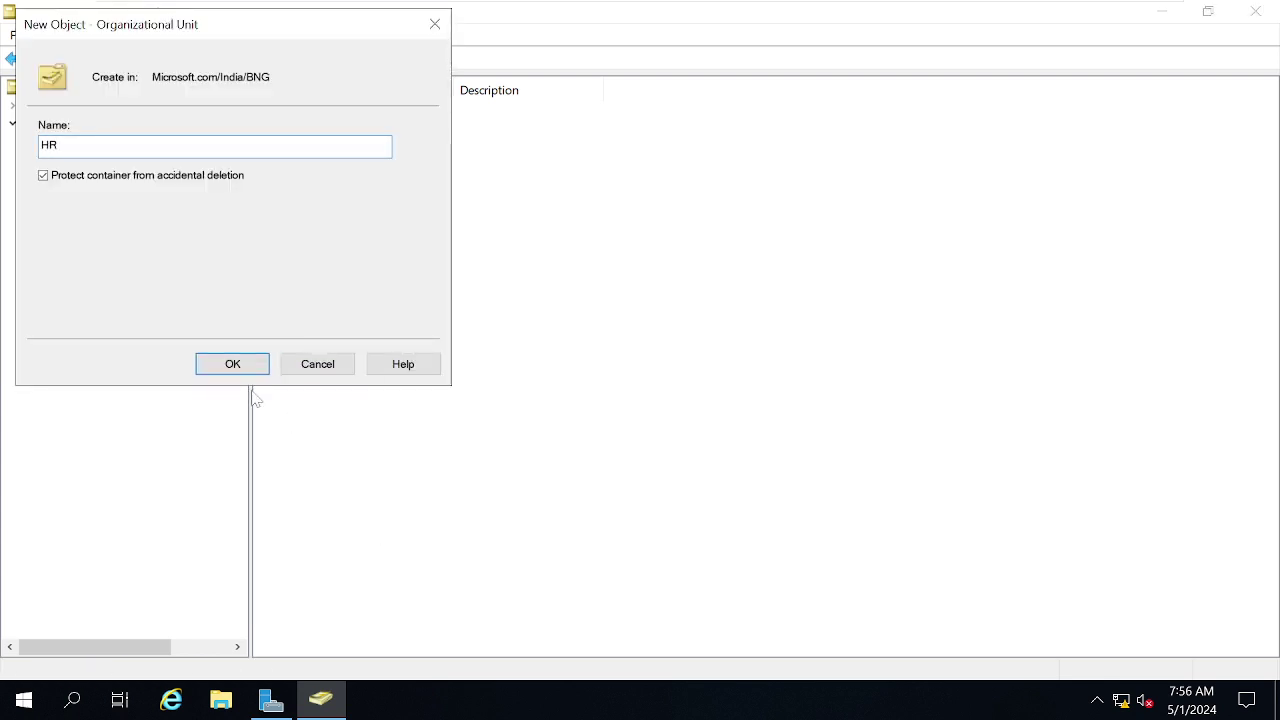
pyautogui.click(244, 366)
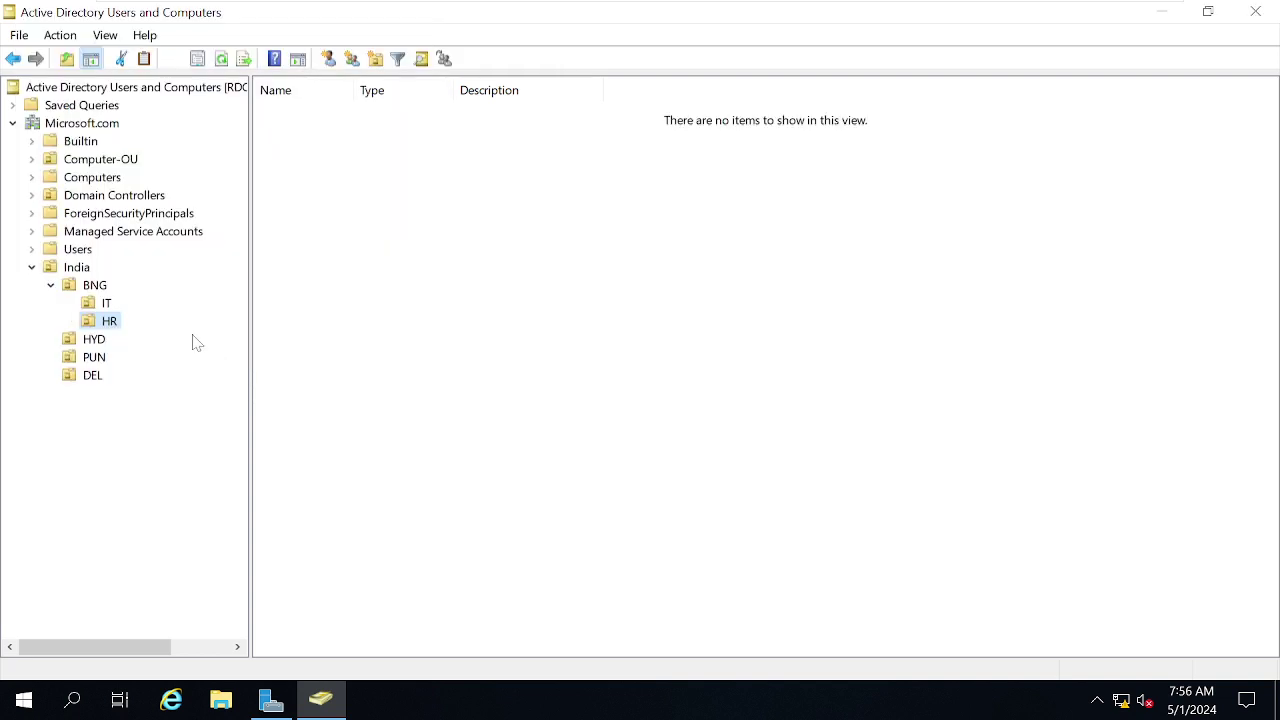
# Add the ADMIN and SALES organizational units inside BNG.
pyautogui.rightClick(95, 287)
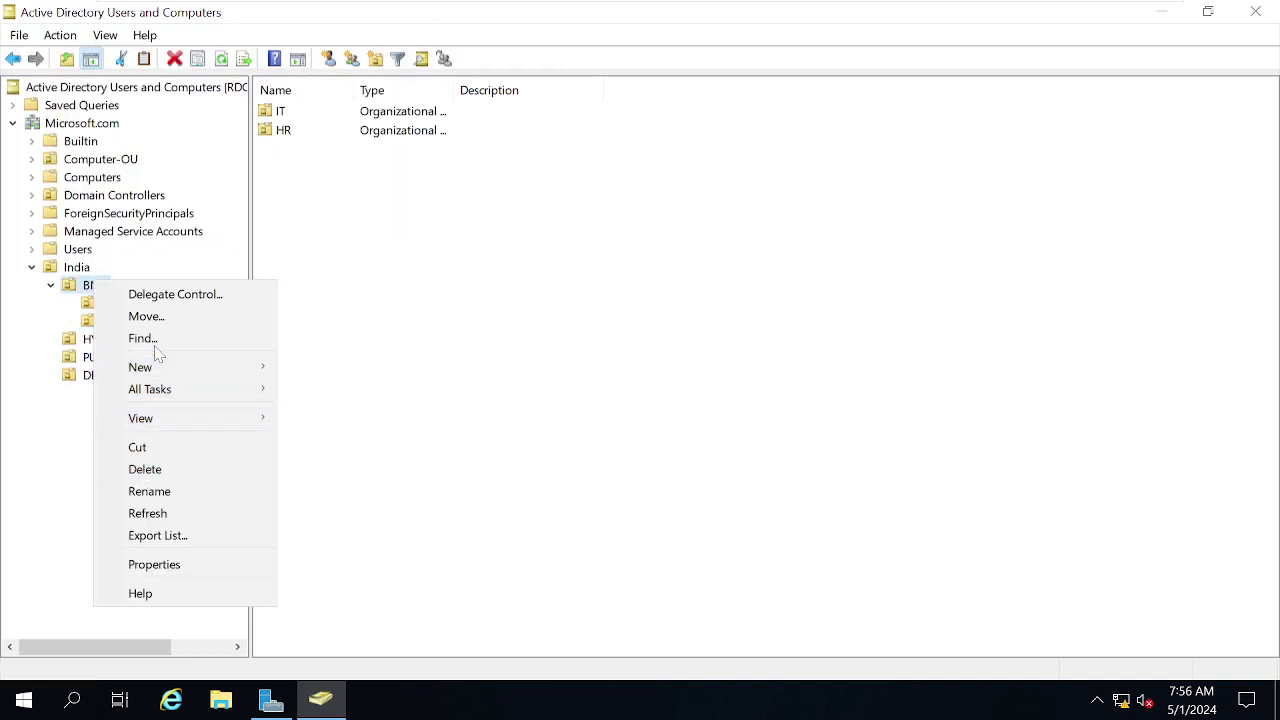
pyautogui.moveTo(155, 377)
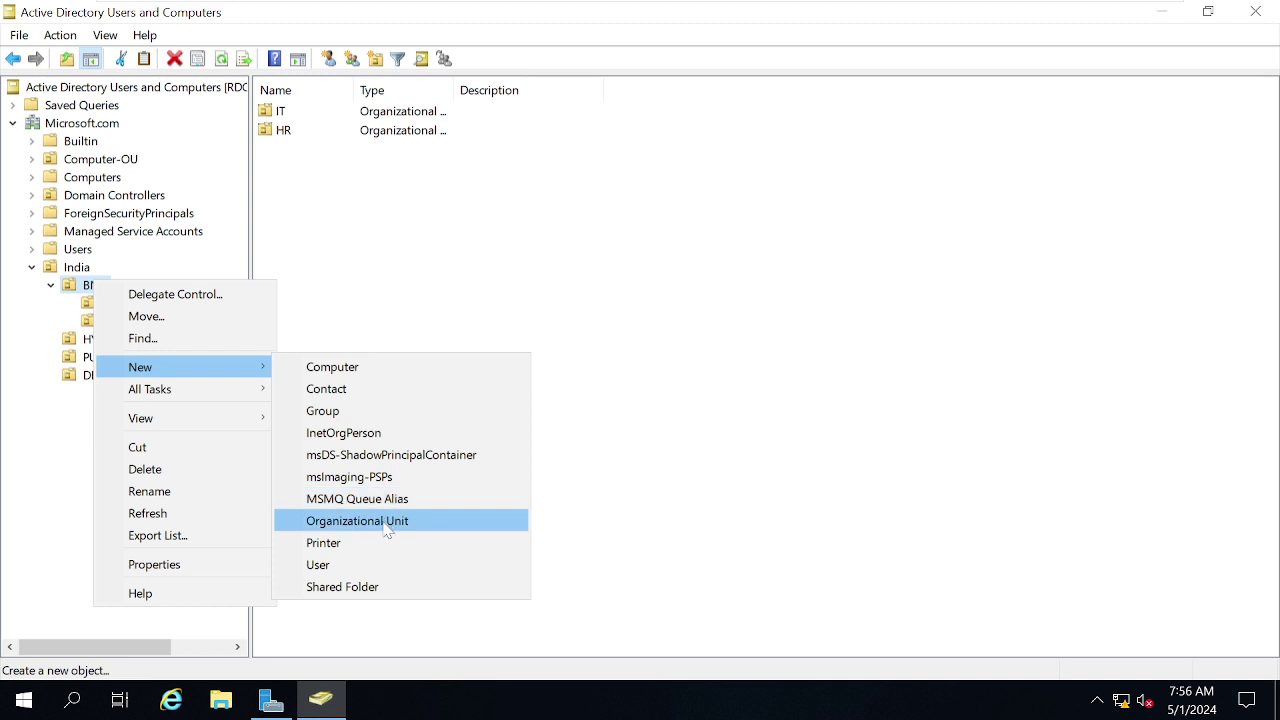
pyautogui.click(390, 521)
pyautogui.write('A')
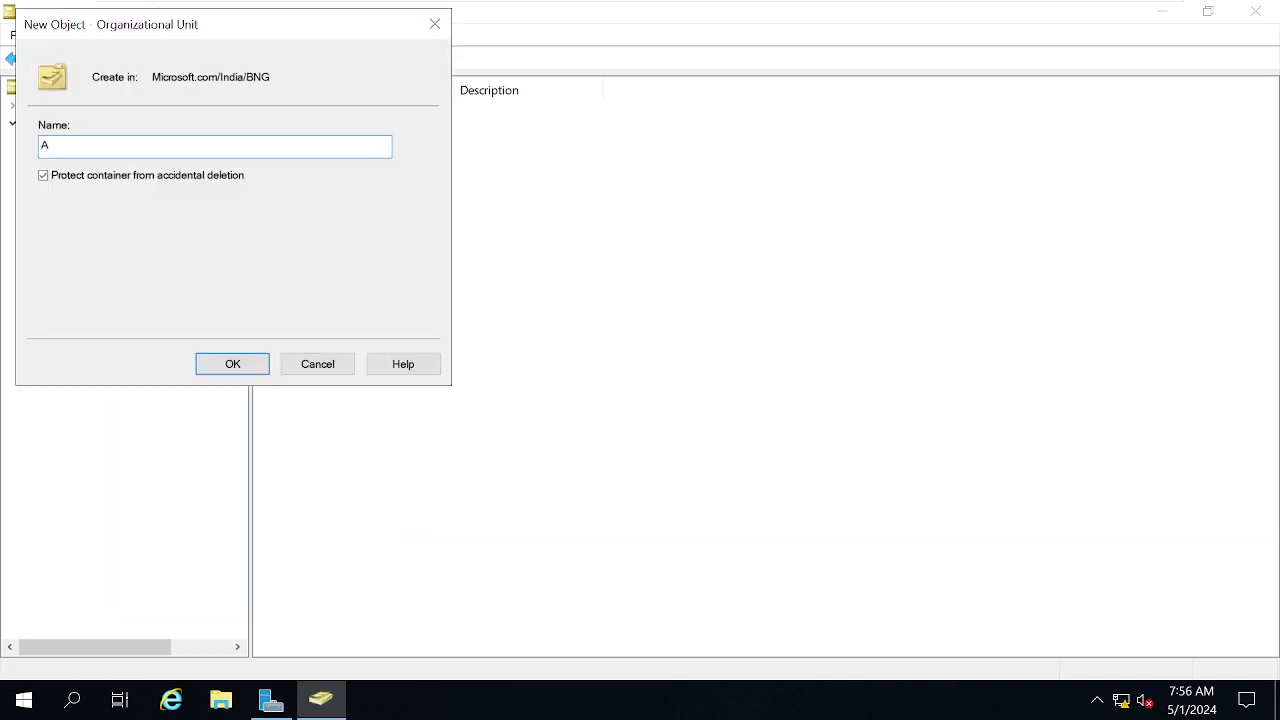
pyautogui.write('DMIN')
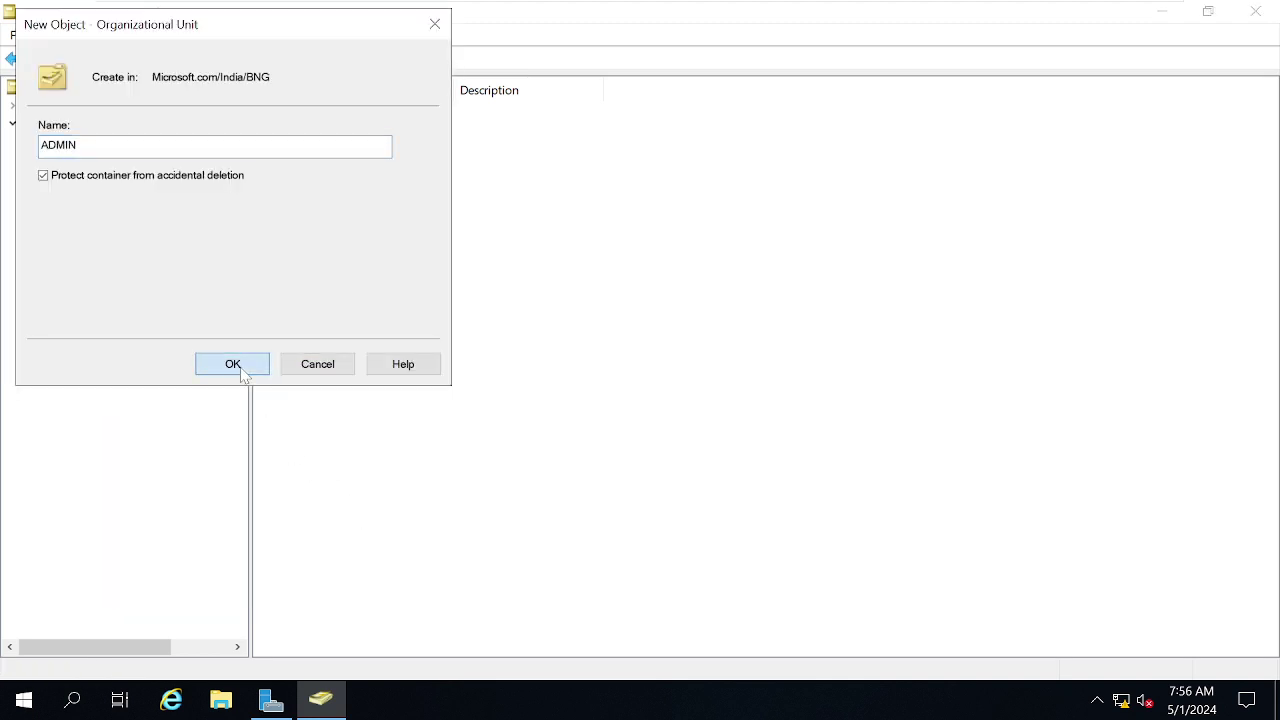
pyautogui.click(238, 366)
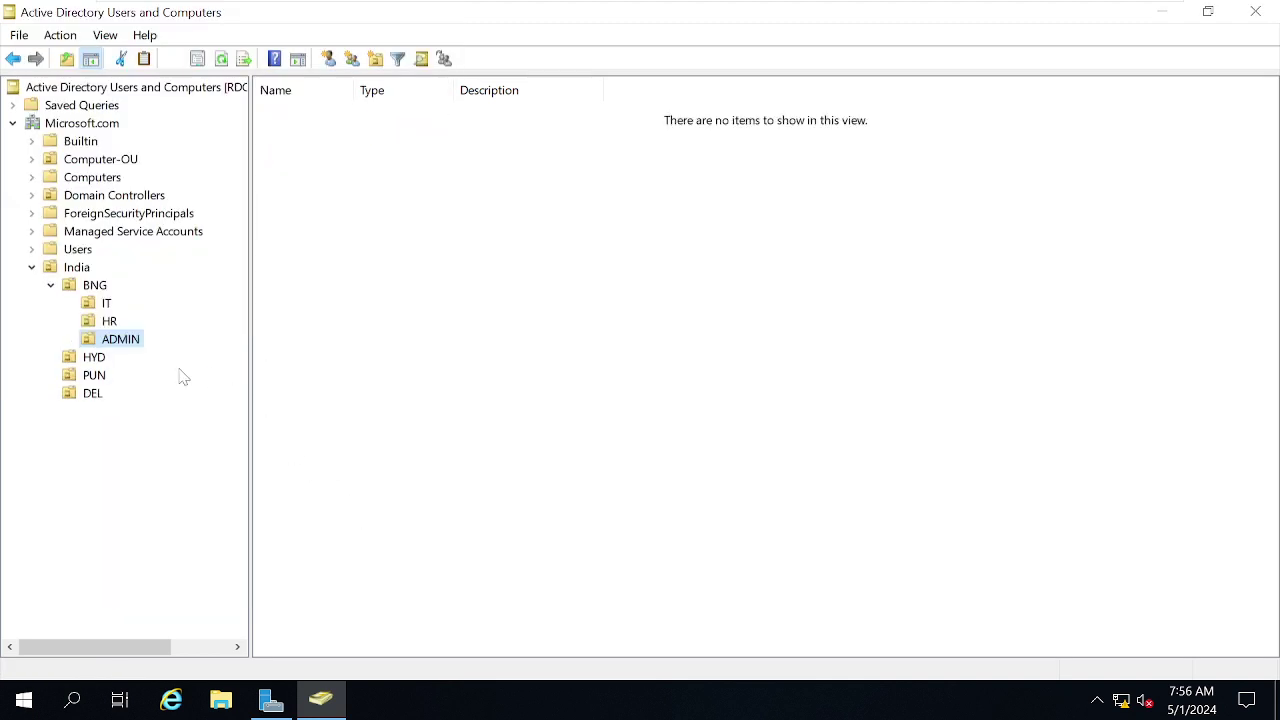
pyautogui.click(102, 289)
pyautogui.rightClick(104, 291)
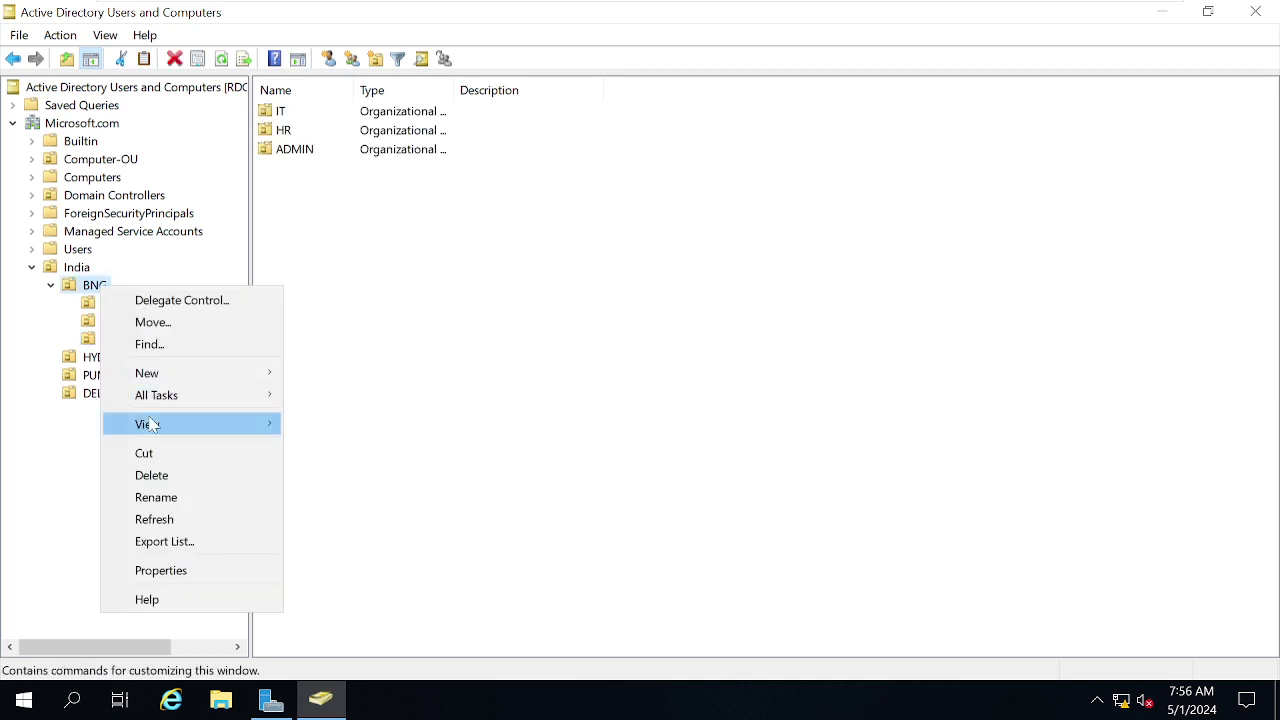
pyautogui.moveTo(170, 378)
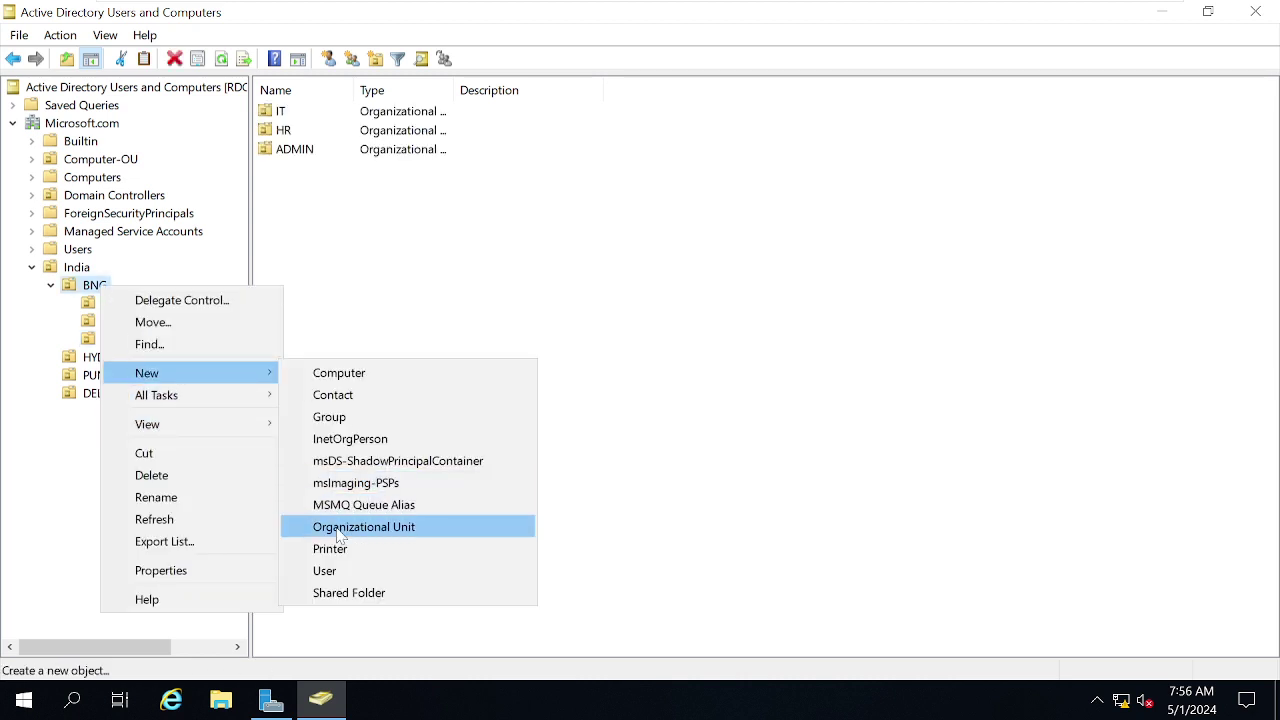
pyautogui.click(350, 527)
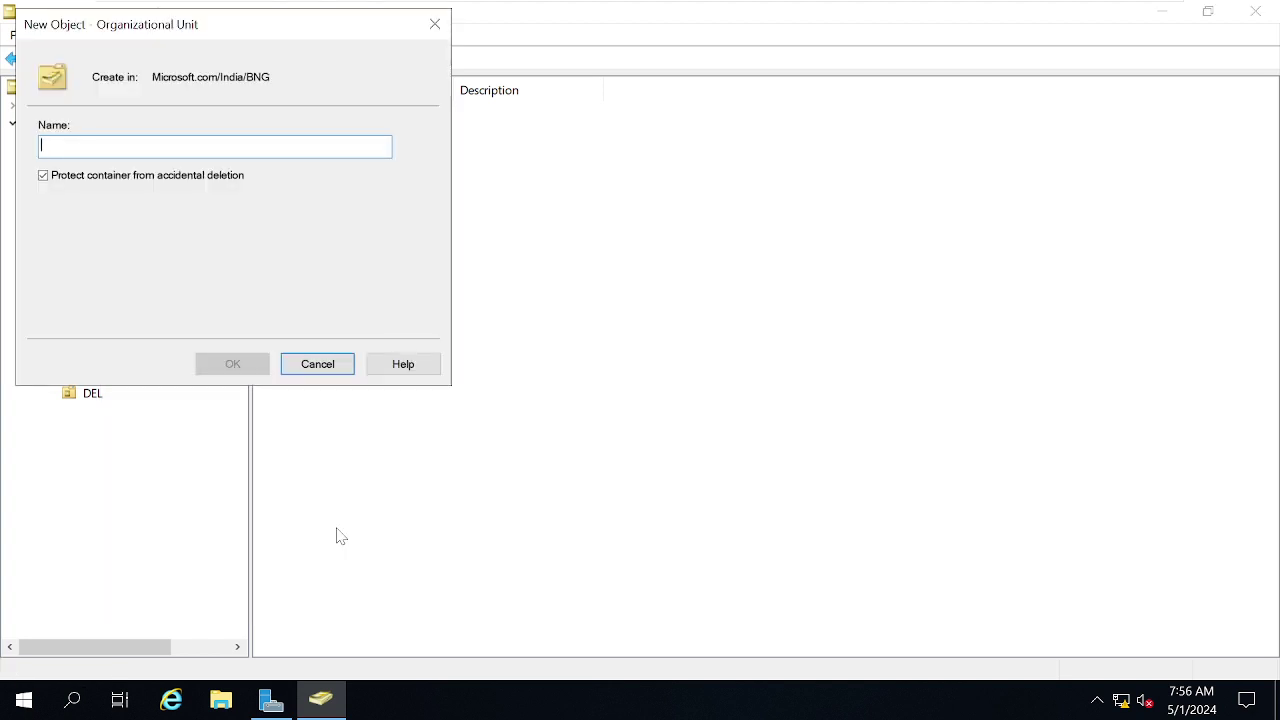
pyautogui.write('SALES')
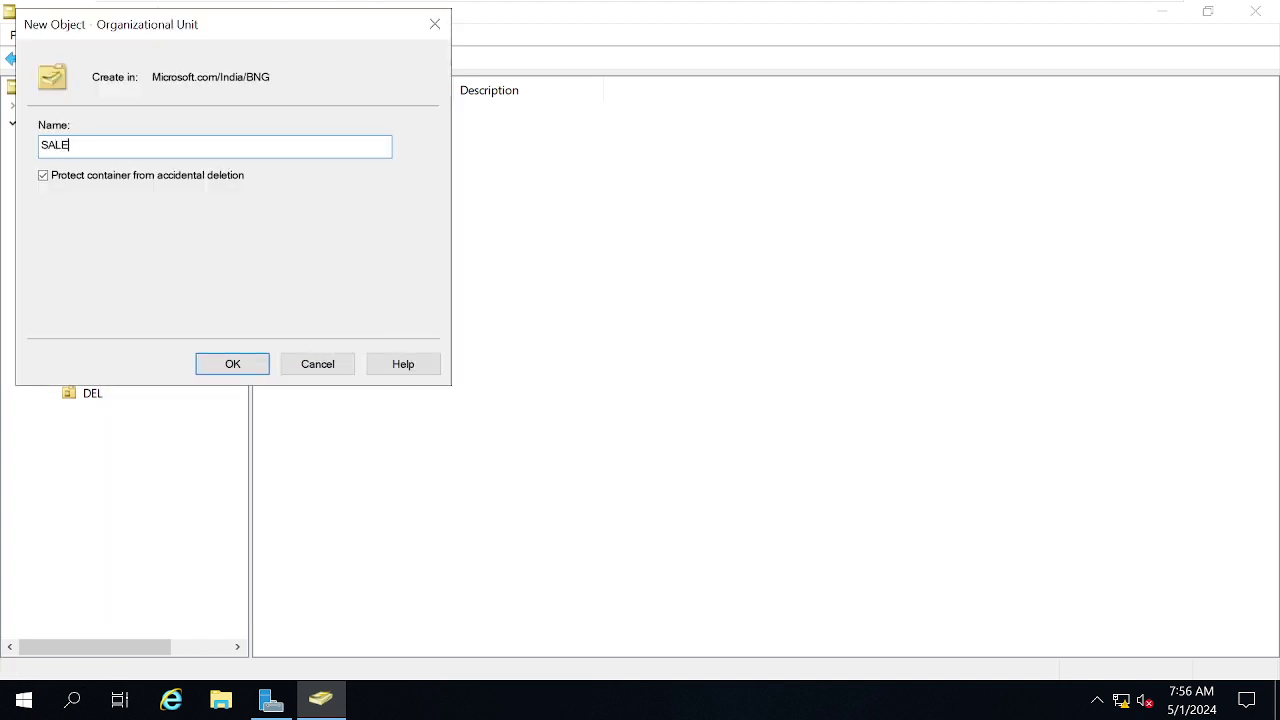
pyautogui.click(240, 370)
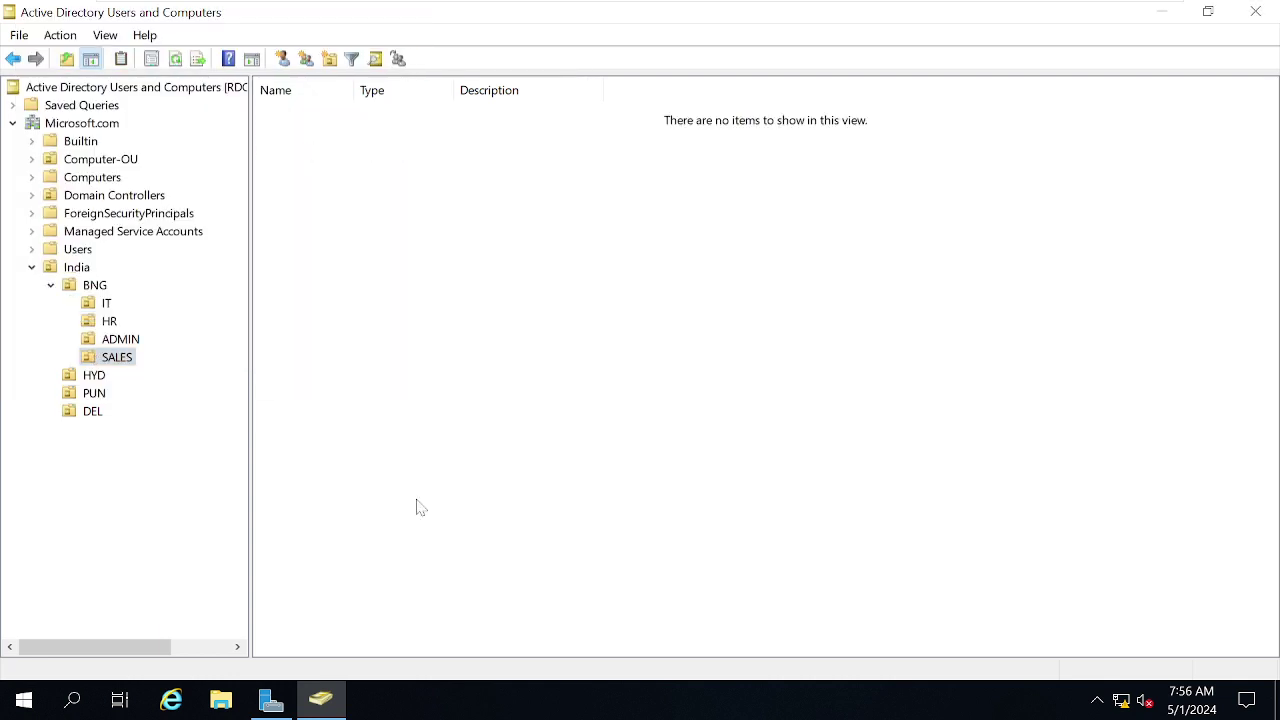
pyautogui.click(104, 304)
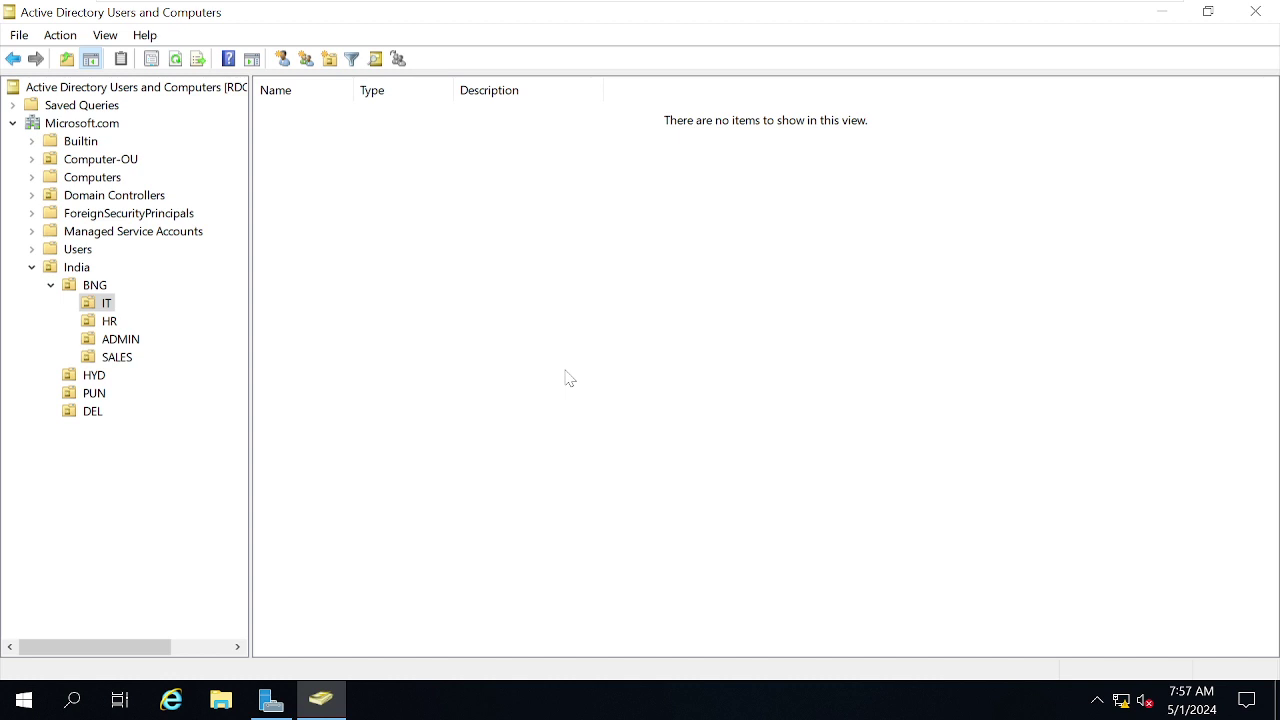
pyautogui.click(30, 272)
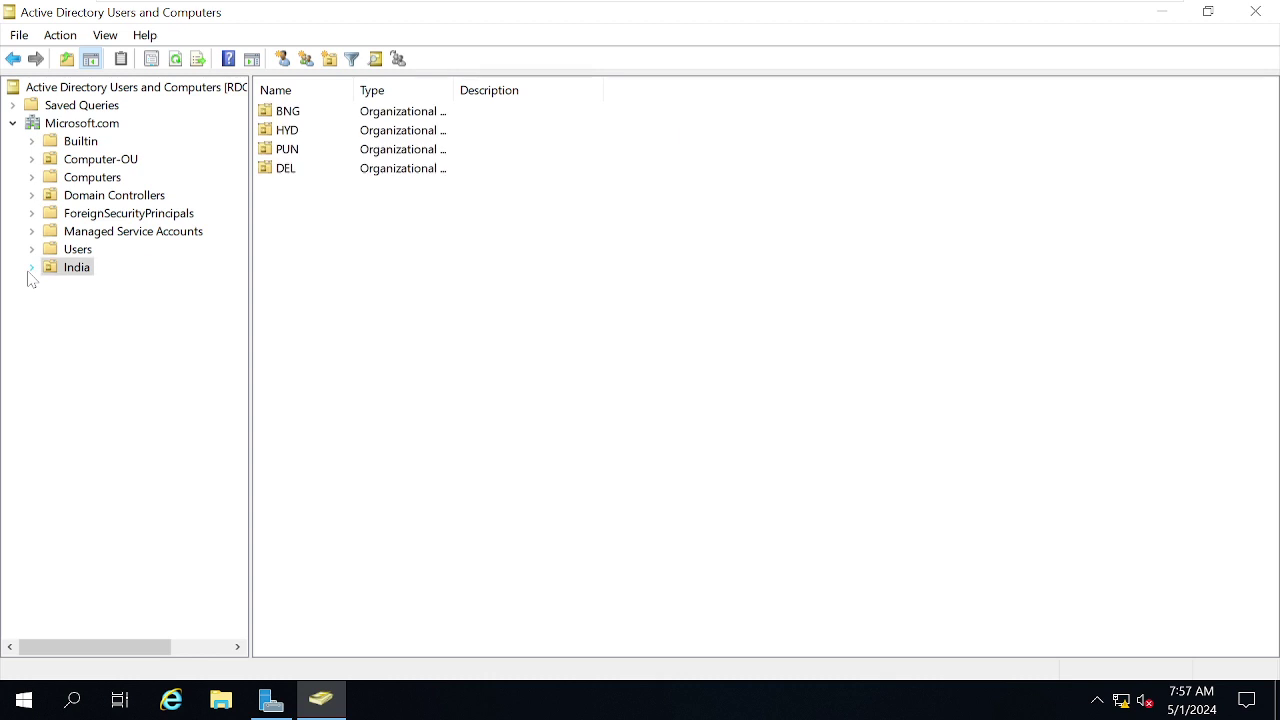
pyautogui.click(31, 270)
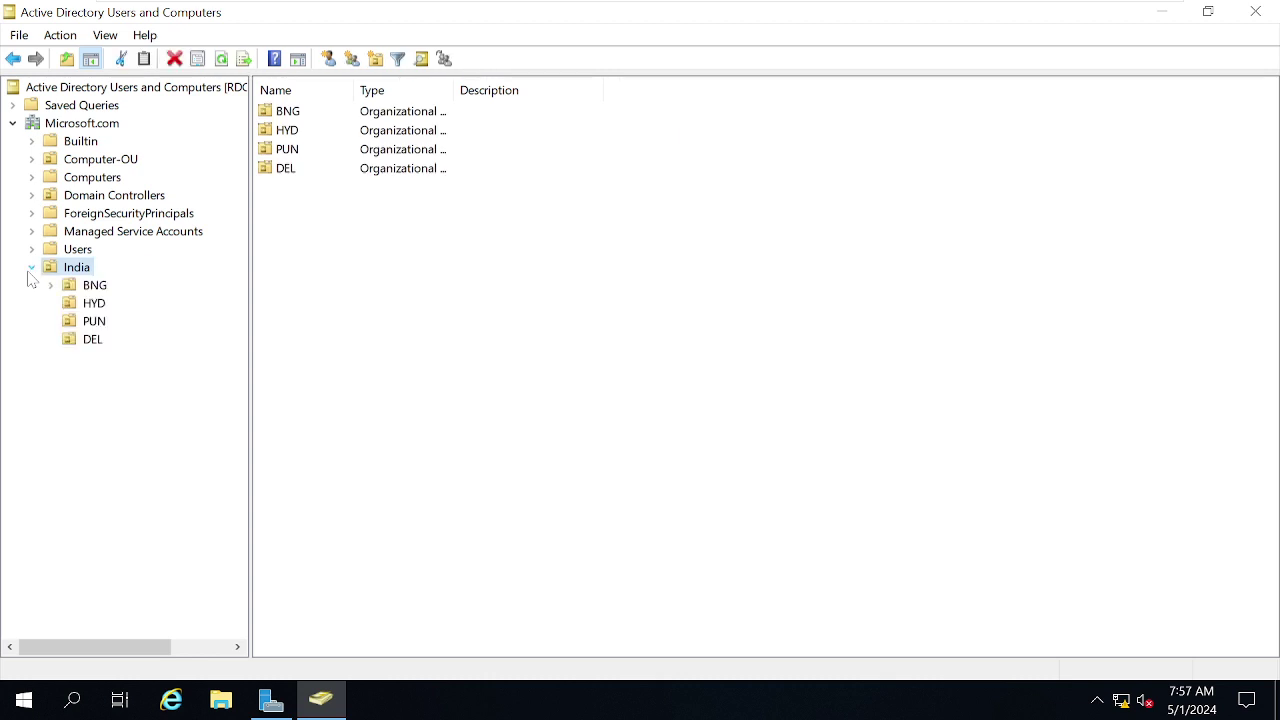
pyautogui.click(52, 286)
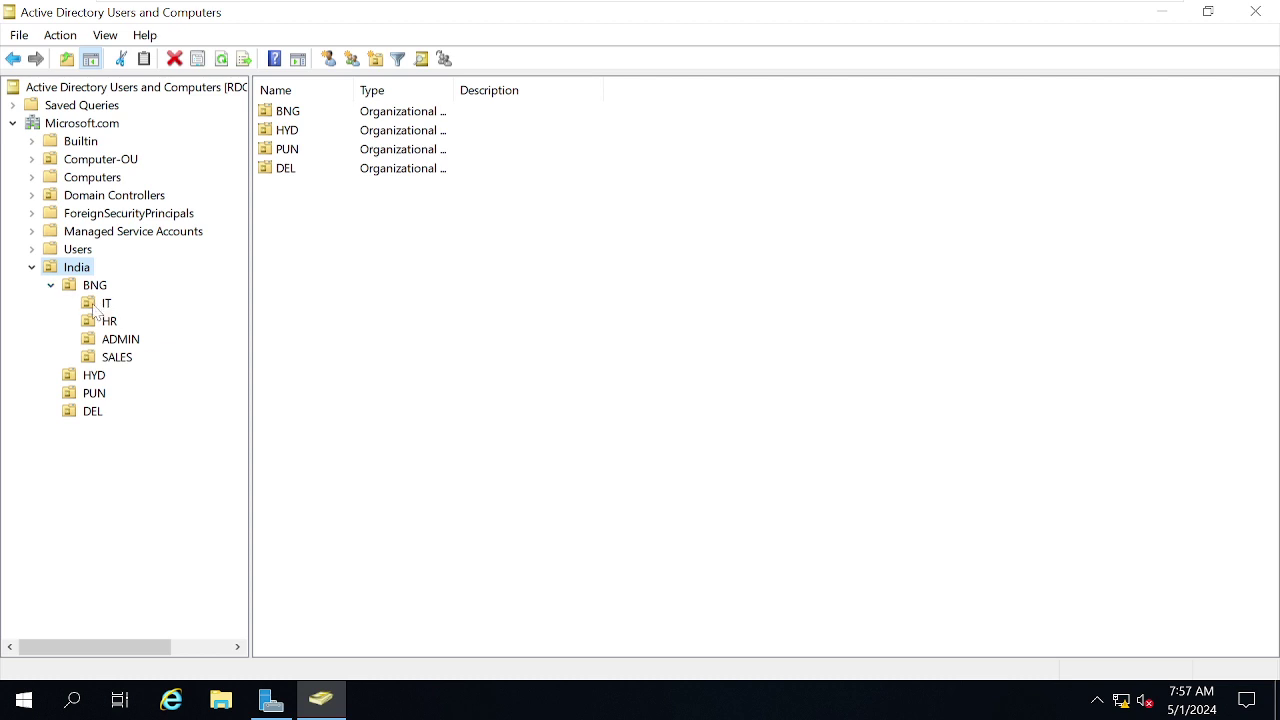
pyautogui.click(94, 305)
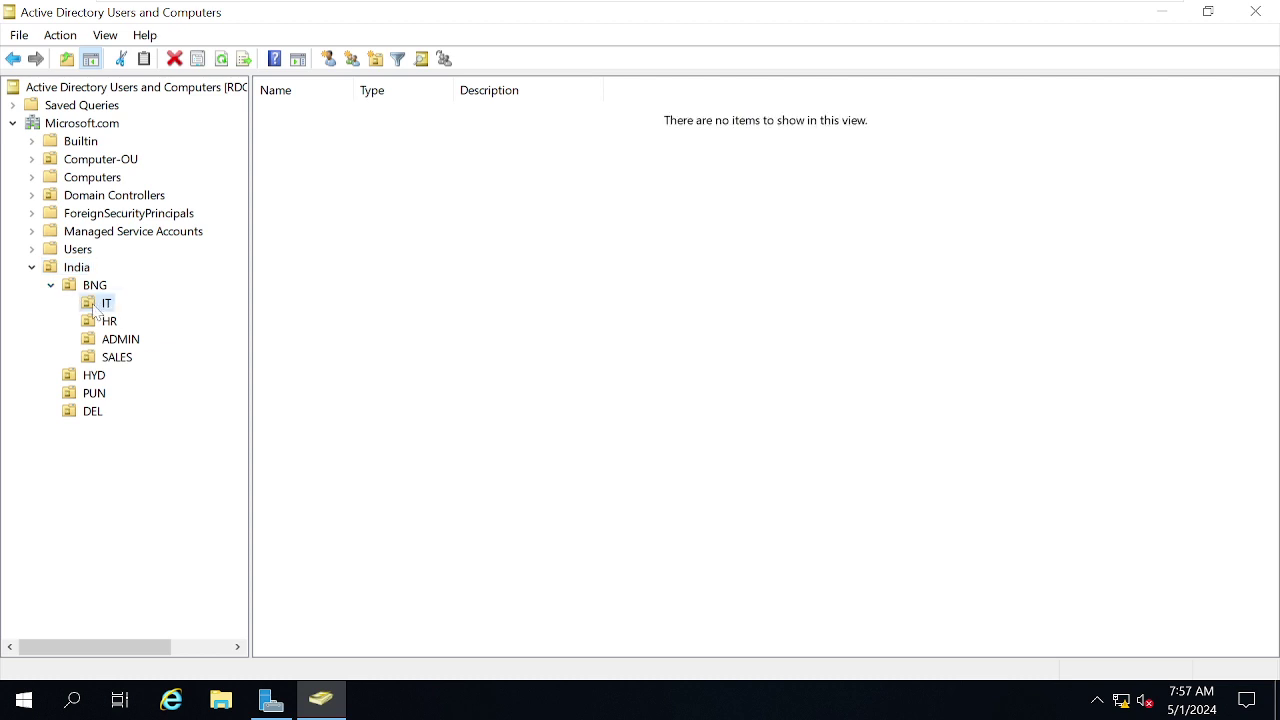
# Start a new user in the BNG/IT unit and enter the name ituser1.
pyautogui.rightClick(93, 305)
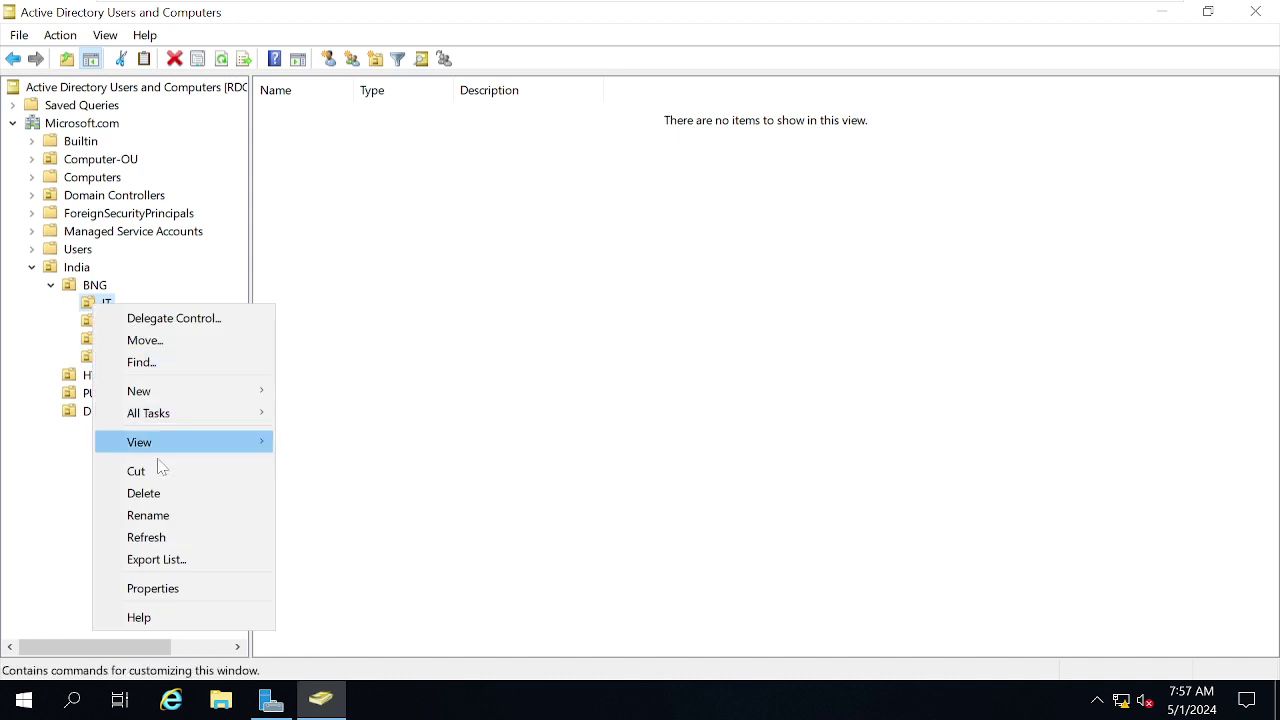
pyautogui.click(645, 318)
pyautogui.rightClick(646, 313)
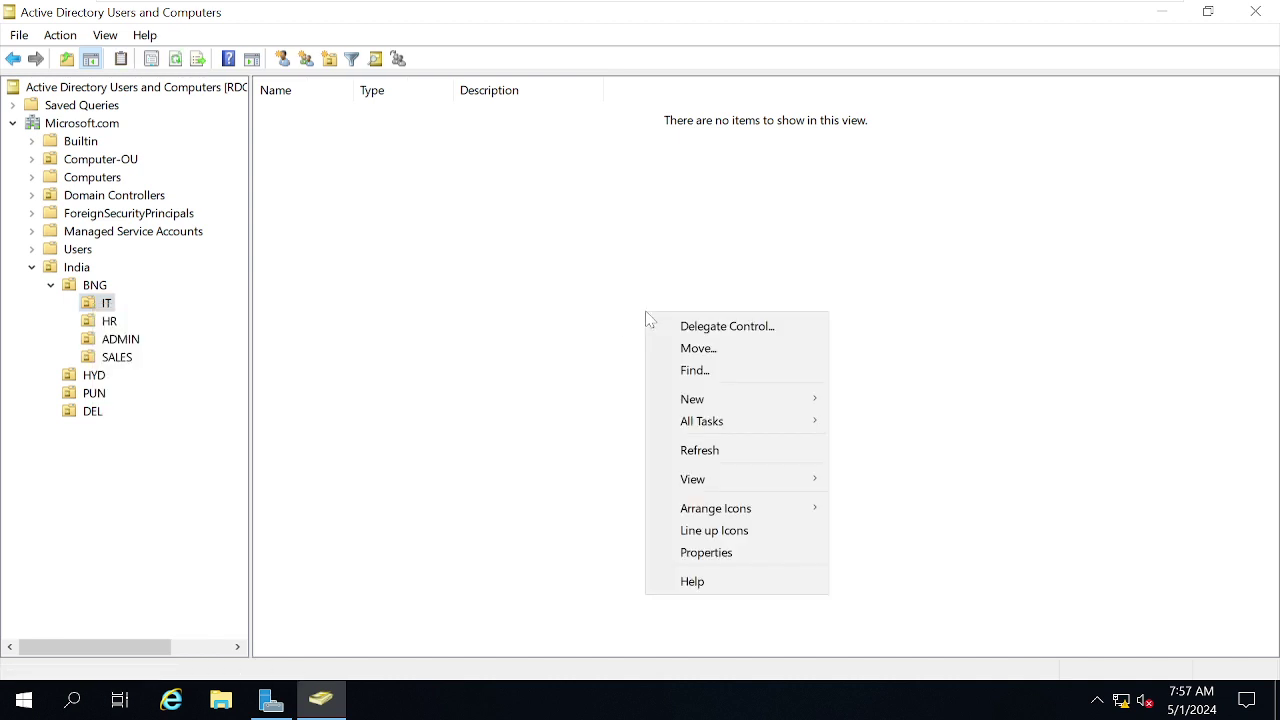
pyautogui.moveTo(741, 405)
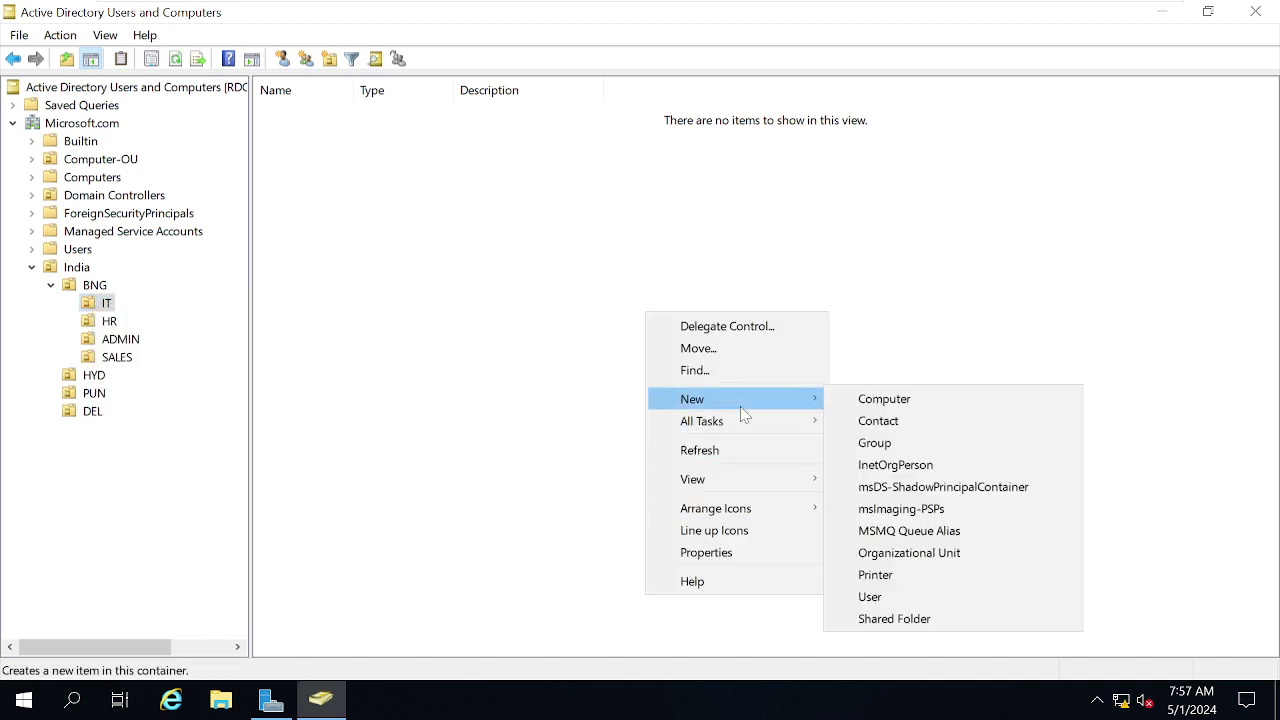
pyautogui.click(870, 597)
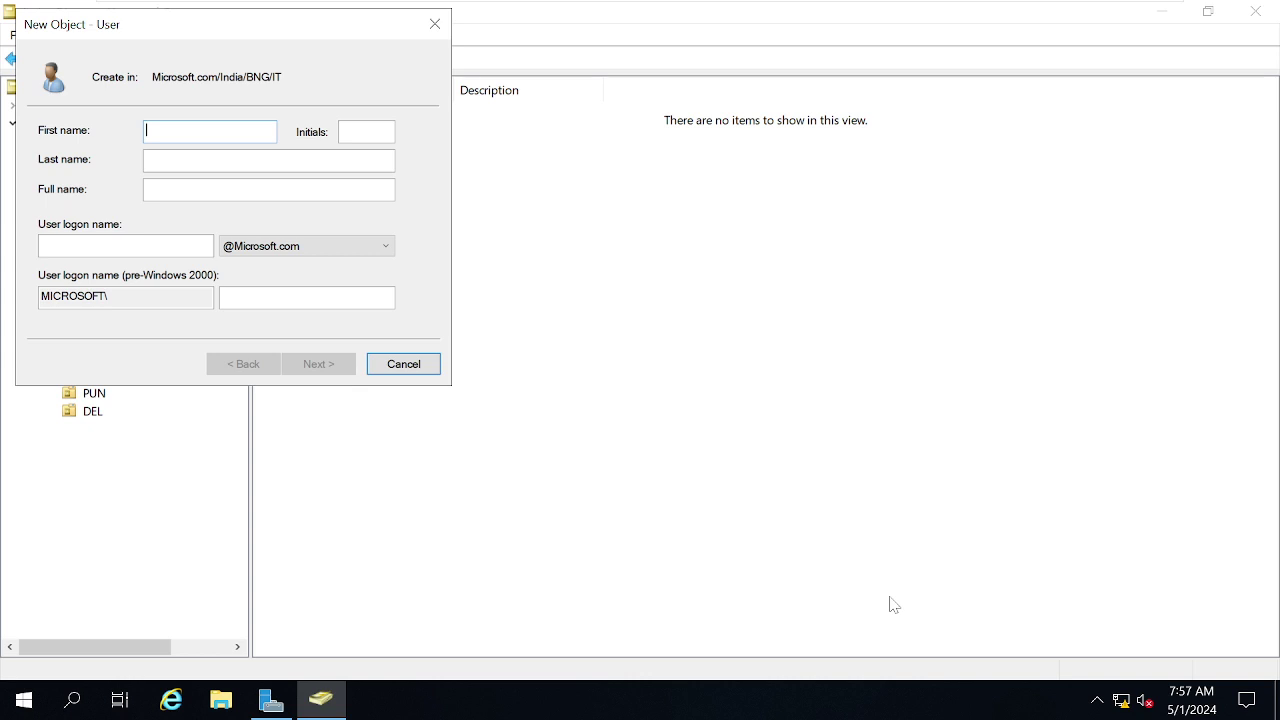
pyautogui.write('ituser')
pyautogui.press('Tab')
pyautogui.write('1')
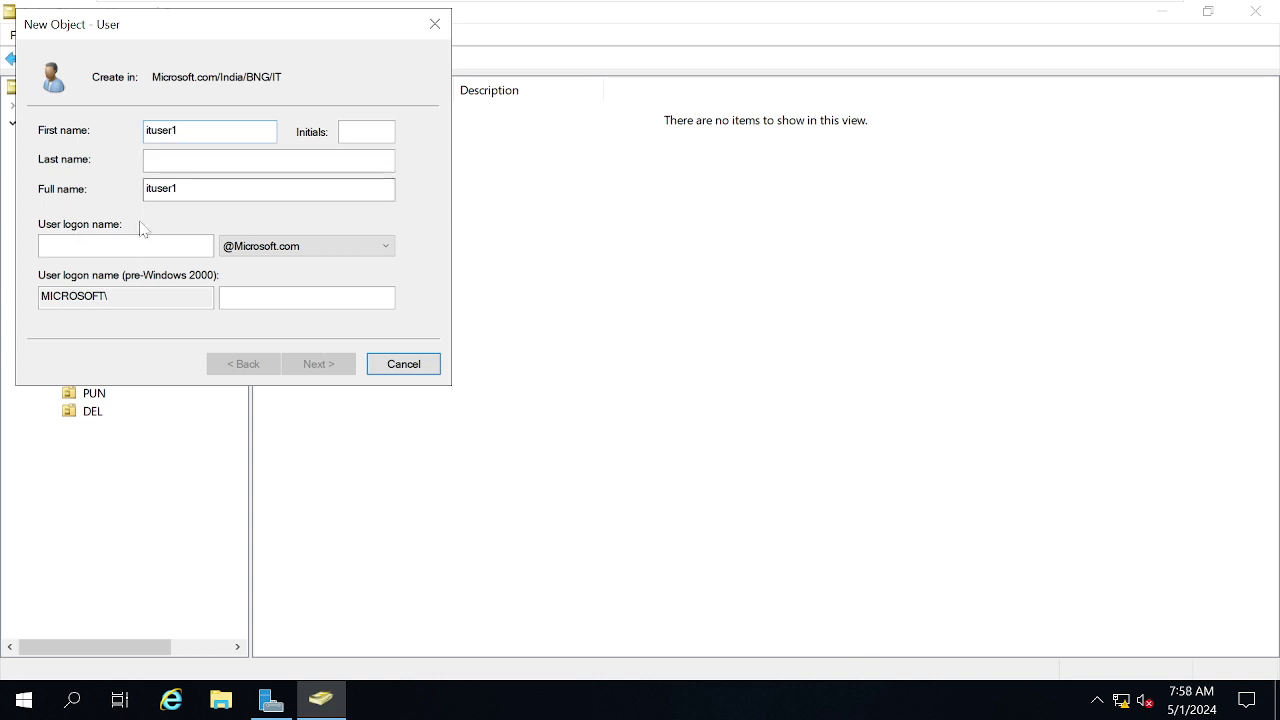
pyautogui.click(126, 246)
pyautogui.write('itu')
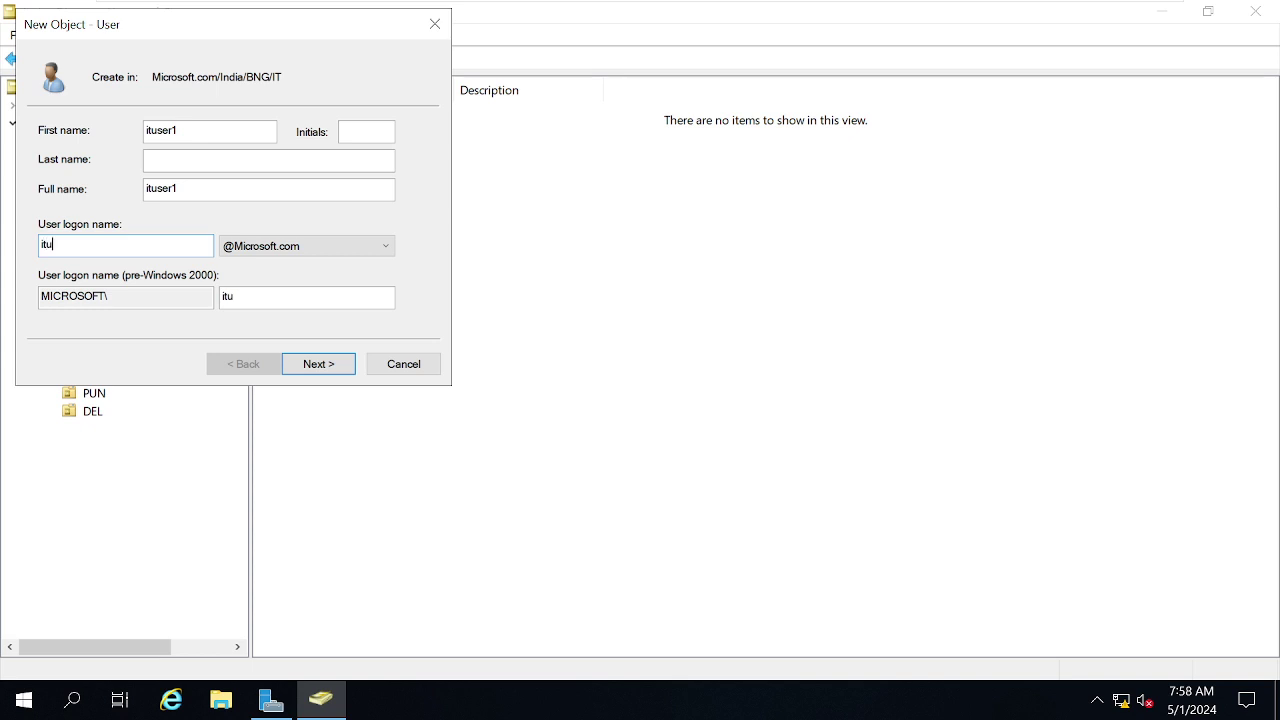
pyautogui.write('ser1')
pyautogui.click(200, 131)
pyautogui.click(366, 132)
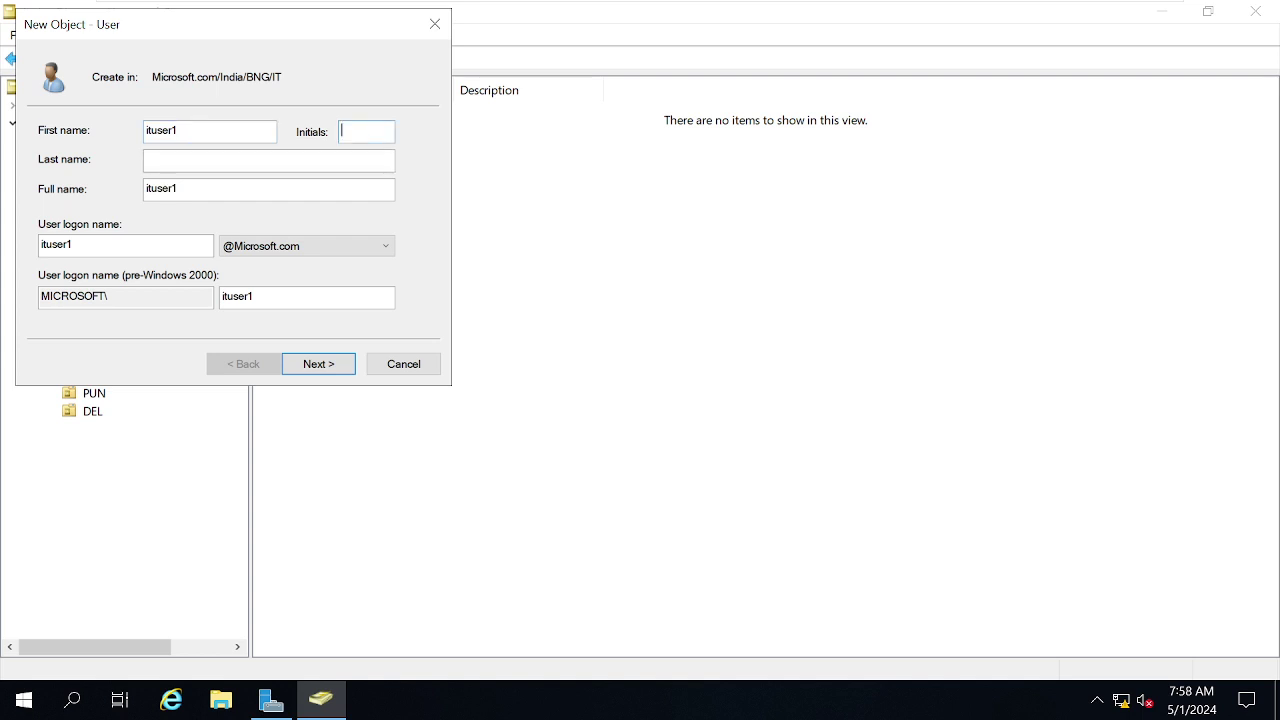
pyautogui.click(268, 160)
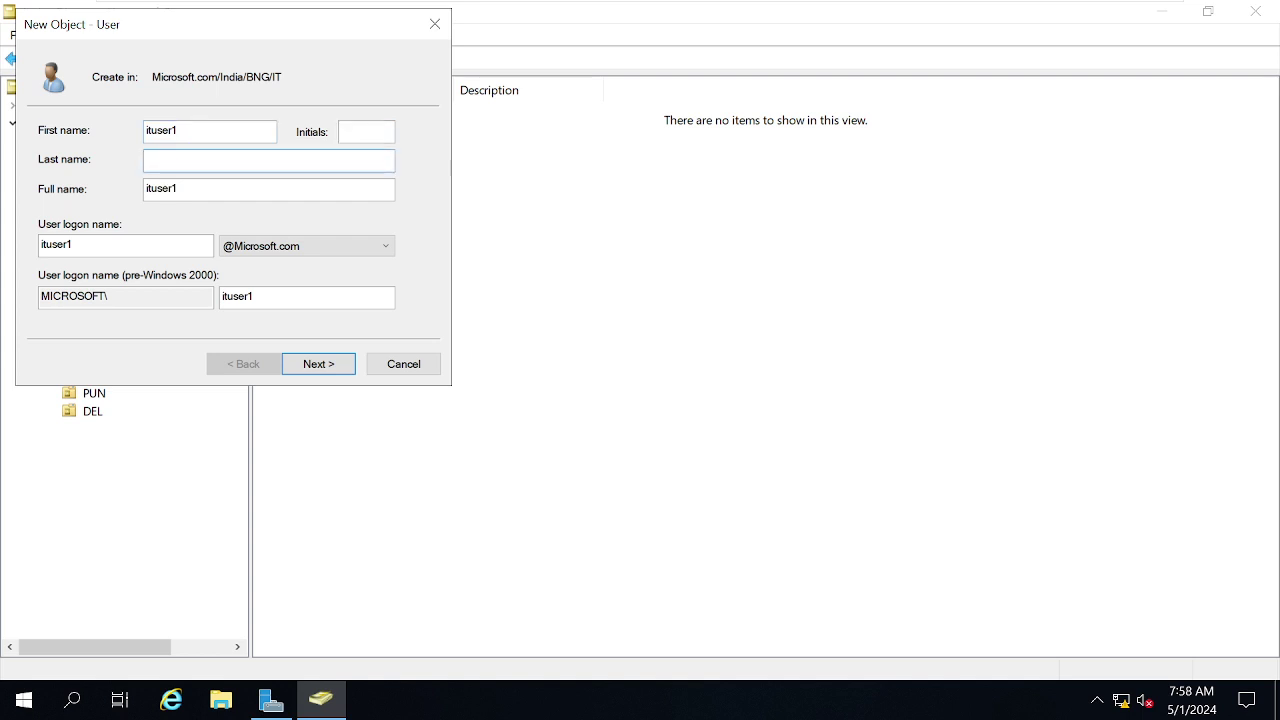
pyautogui.click(176, 189)
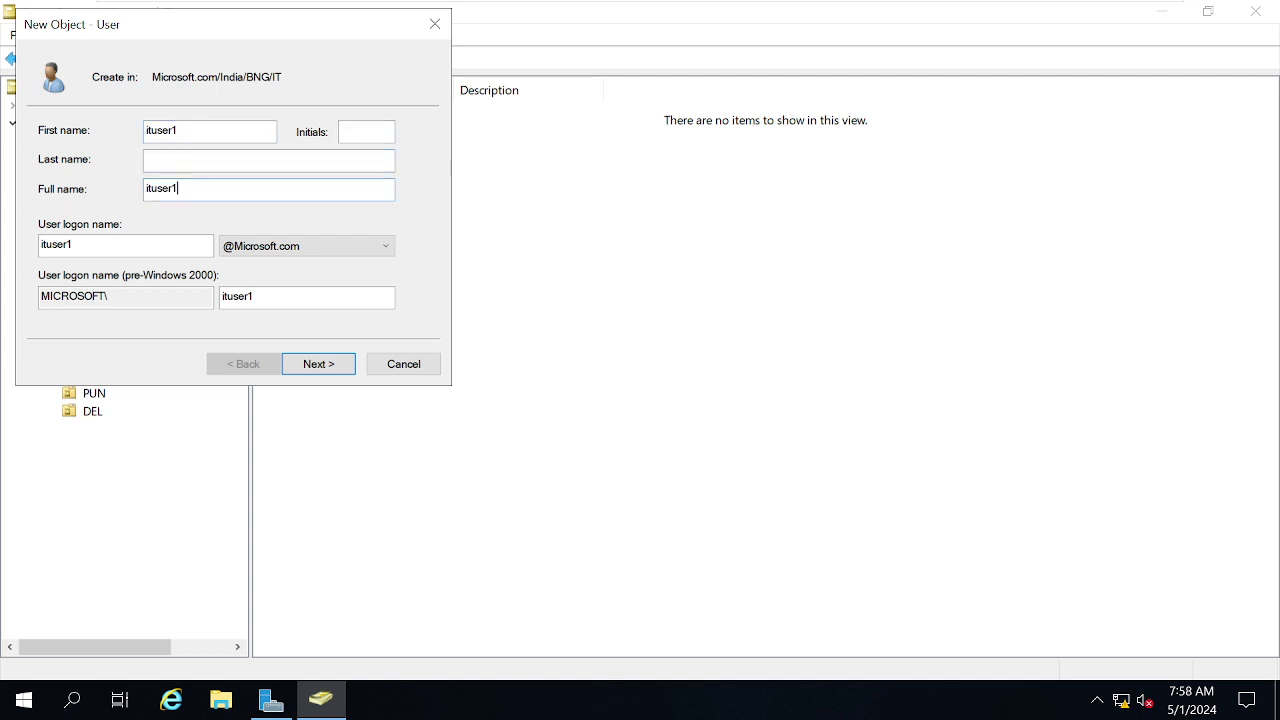
pyautogui.click(168, 246)
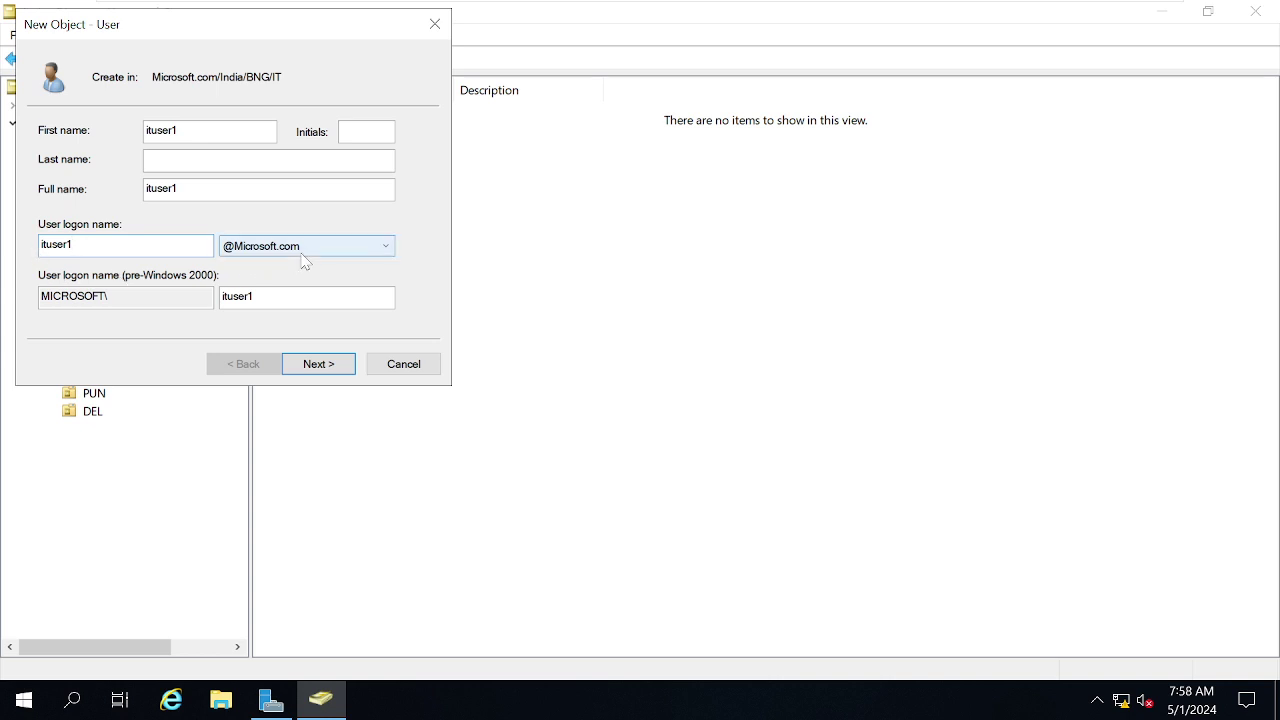
pyautogui.click(69, 296)
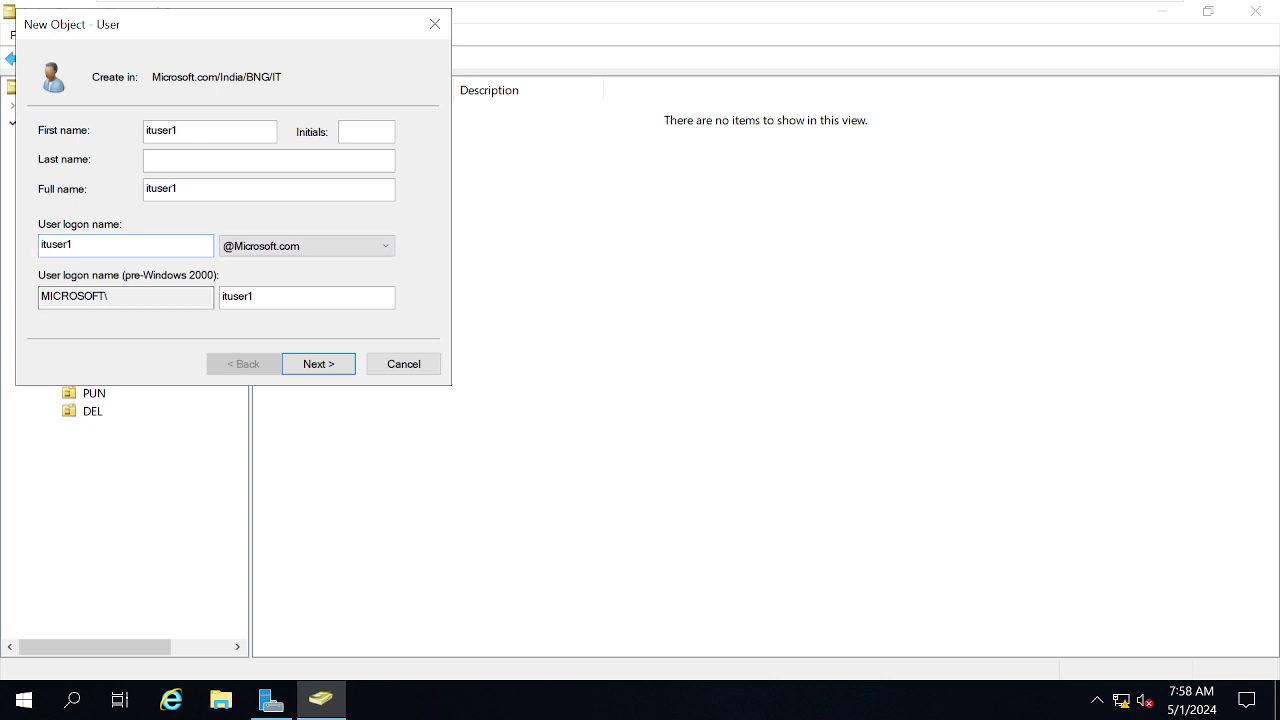
pyautogui.click(300, 297)
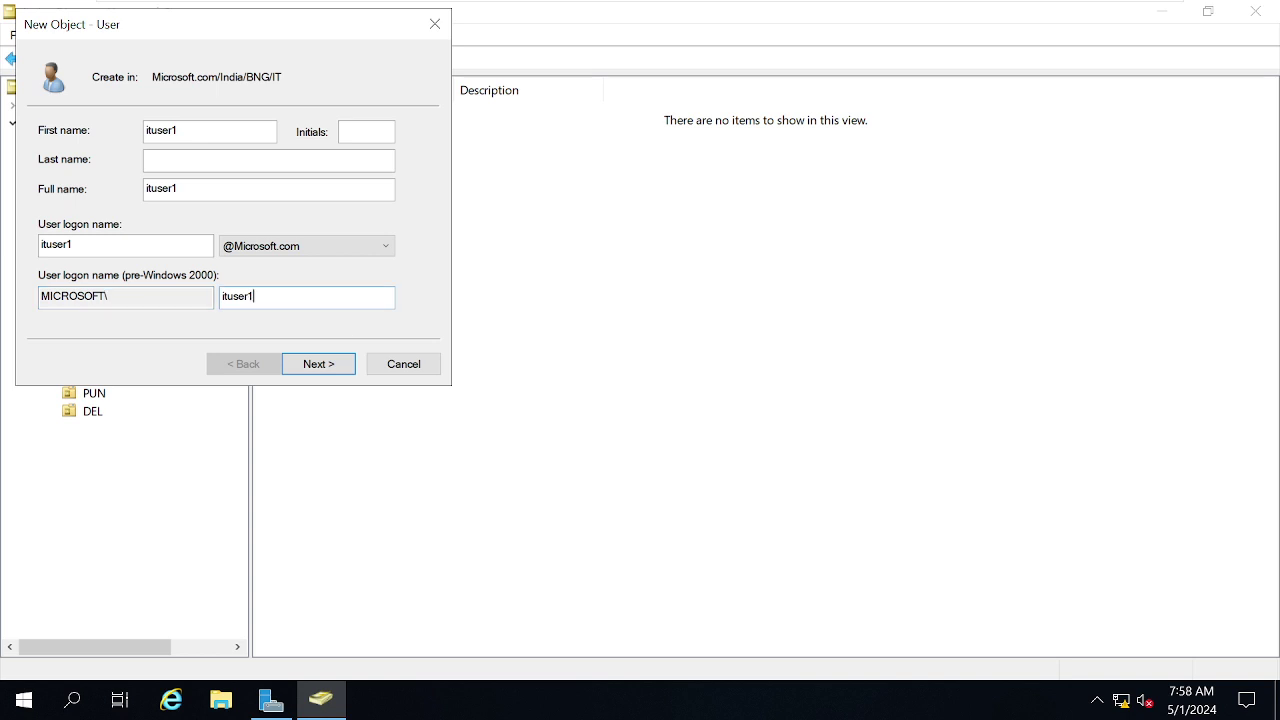
# Enter and confirm a matching password for ituser1, keeping change-at-next-logon, and reach the summary.
pyautogui.click(318, 364)
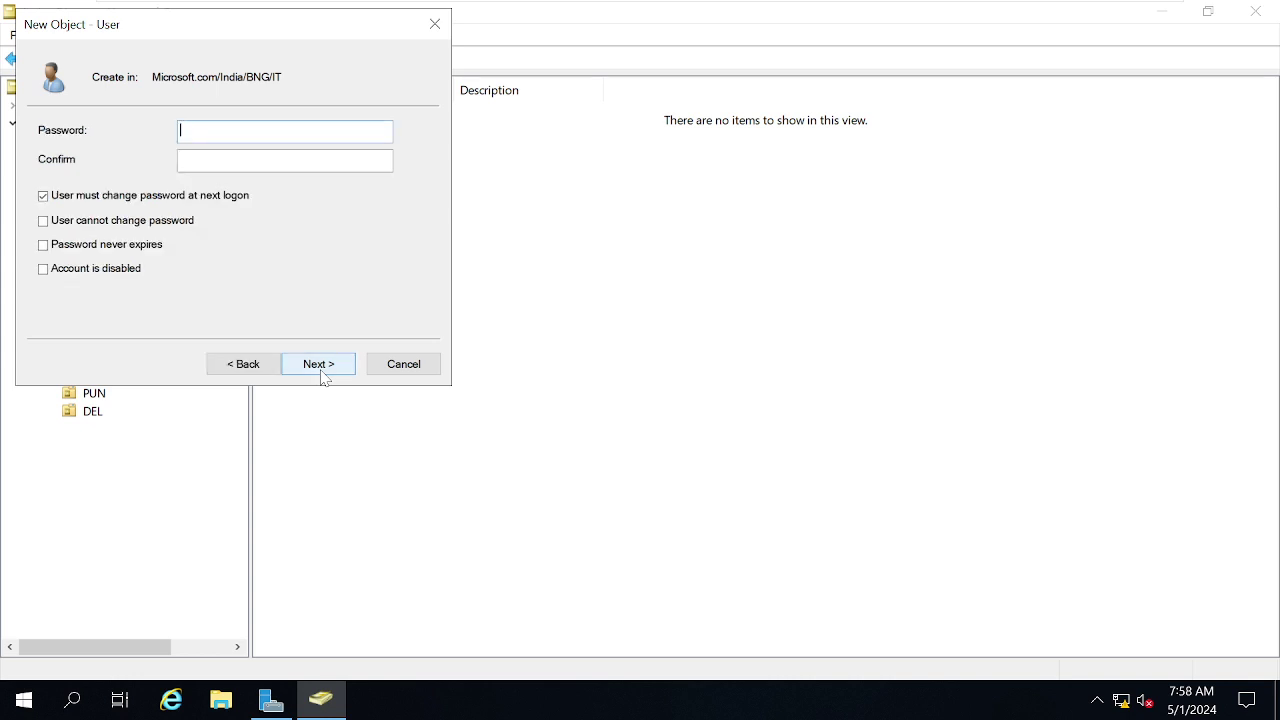
pyautogui.write('•••••••••••••')
pyautogui.press('Tab')
pyautogui.write('••••')
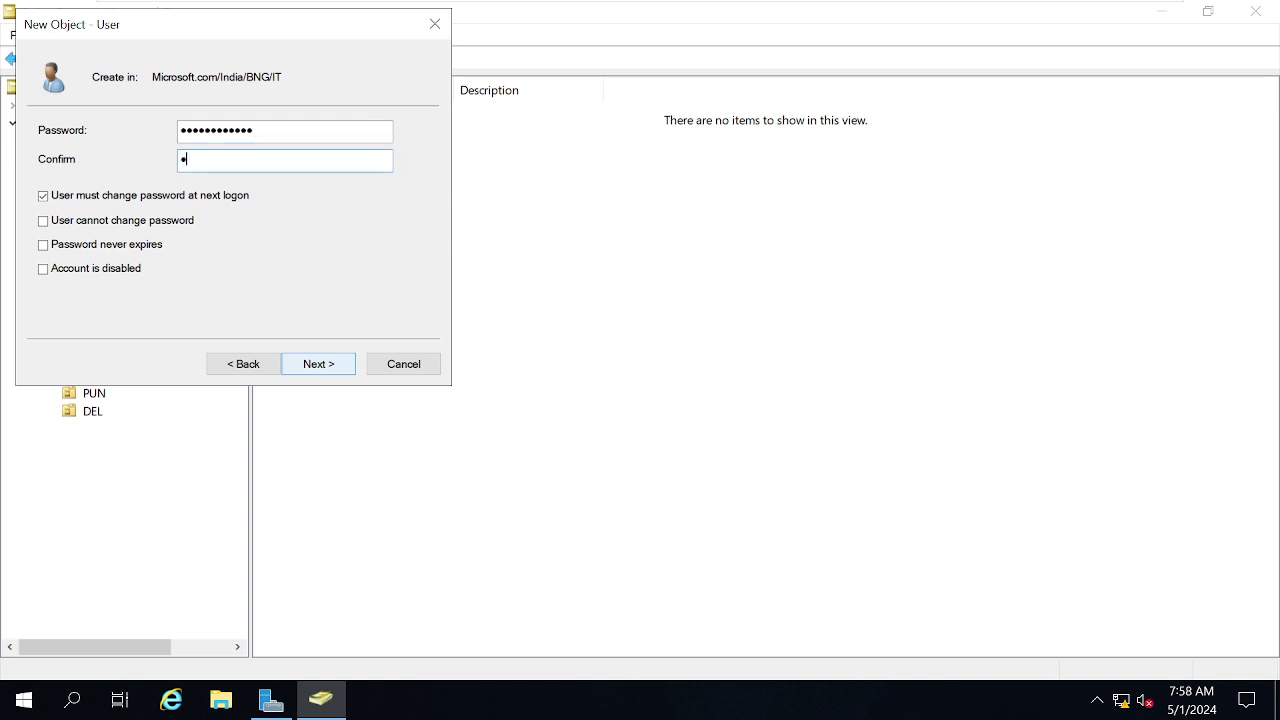
pyautogui.write('•••••••••')
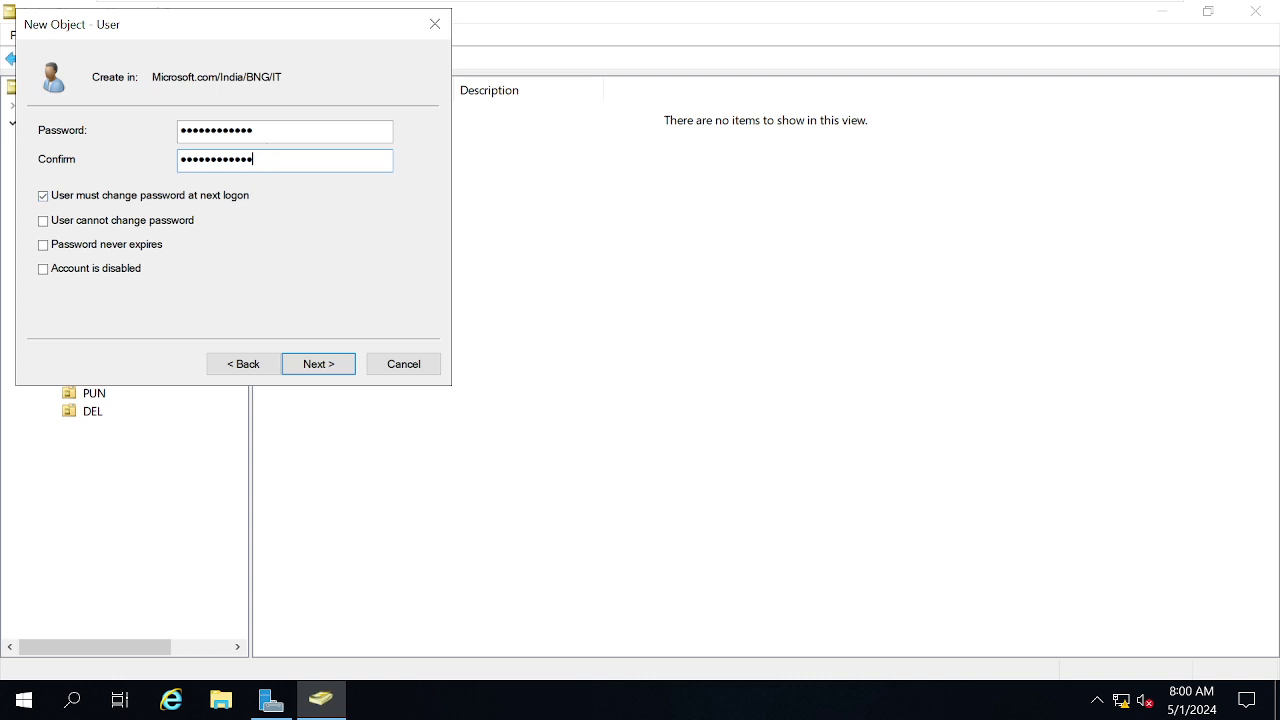
pyautogui.click(285, 131)
pyautogui.write('1')
pyautogui.click(286, 159)
pyautogui.write('1')
pyautogui.click(332, 366)
# Finish the wizard and select the new ituser1 account in the IT unit.
pyautogui.click(332, 366)
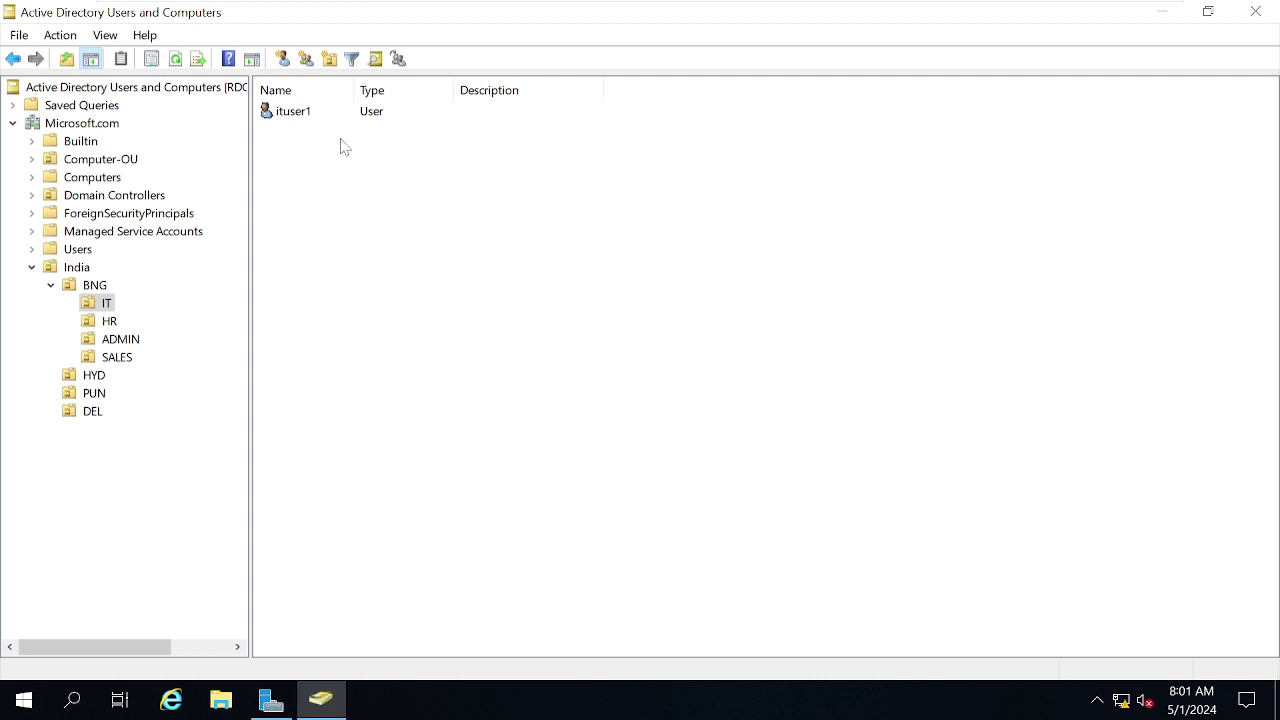
pyautogui.click(288, 116)
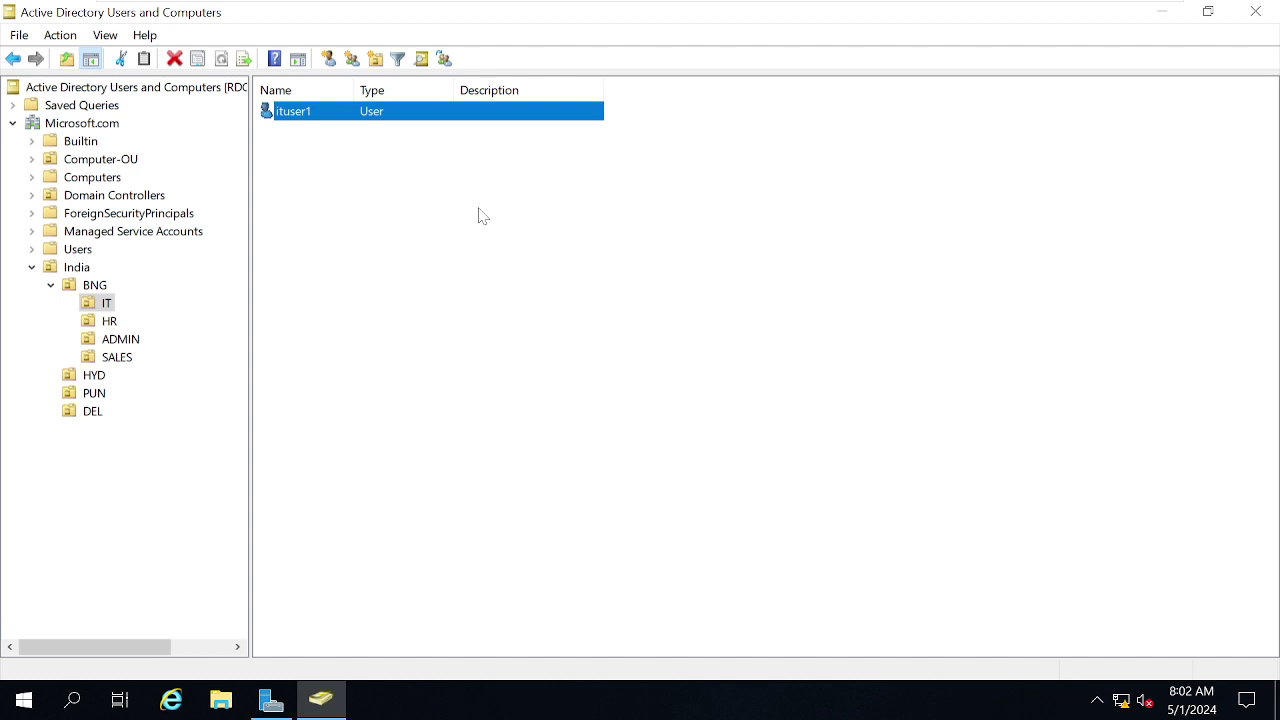
pyautogui.moveTo(446, 3)
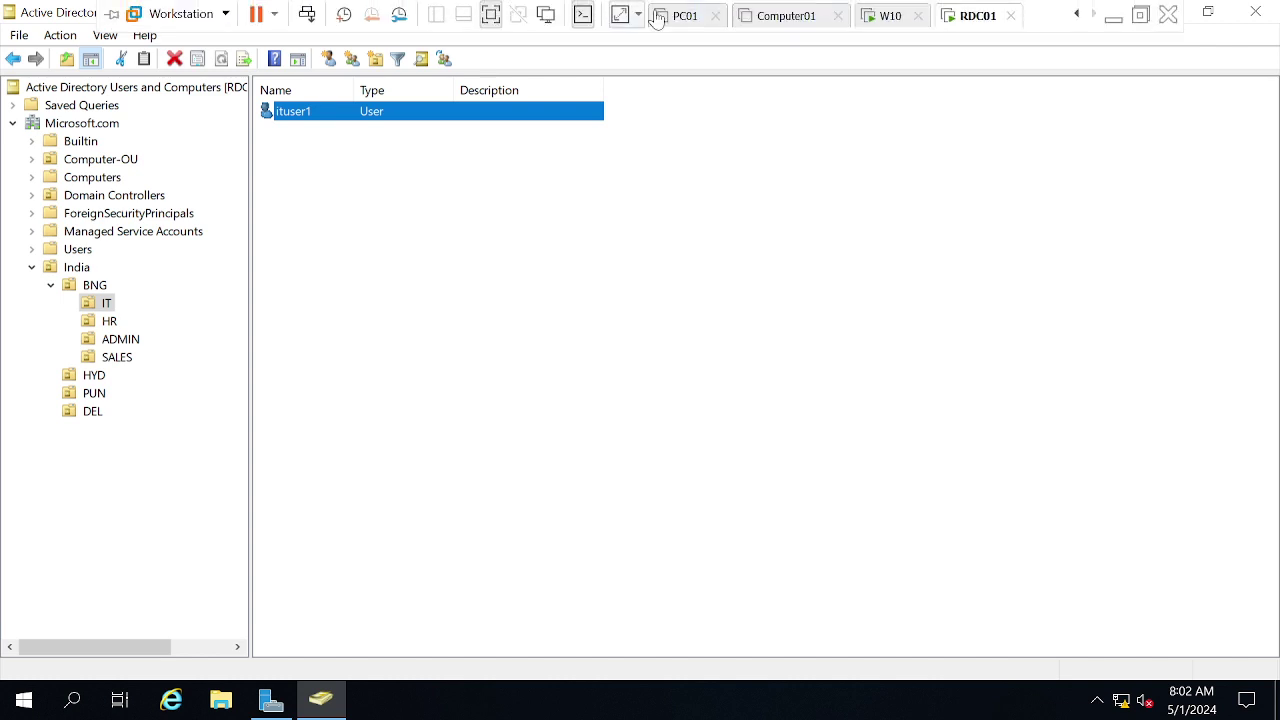
pyautogui.click(892, 17)
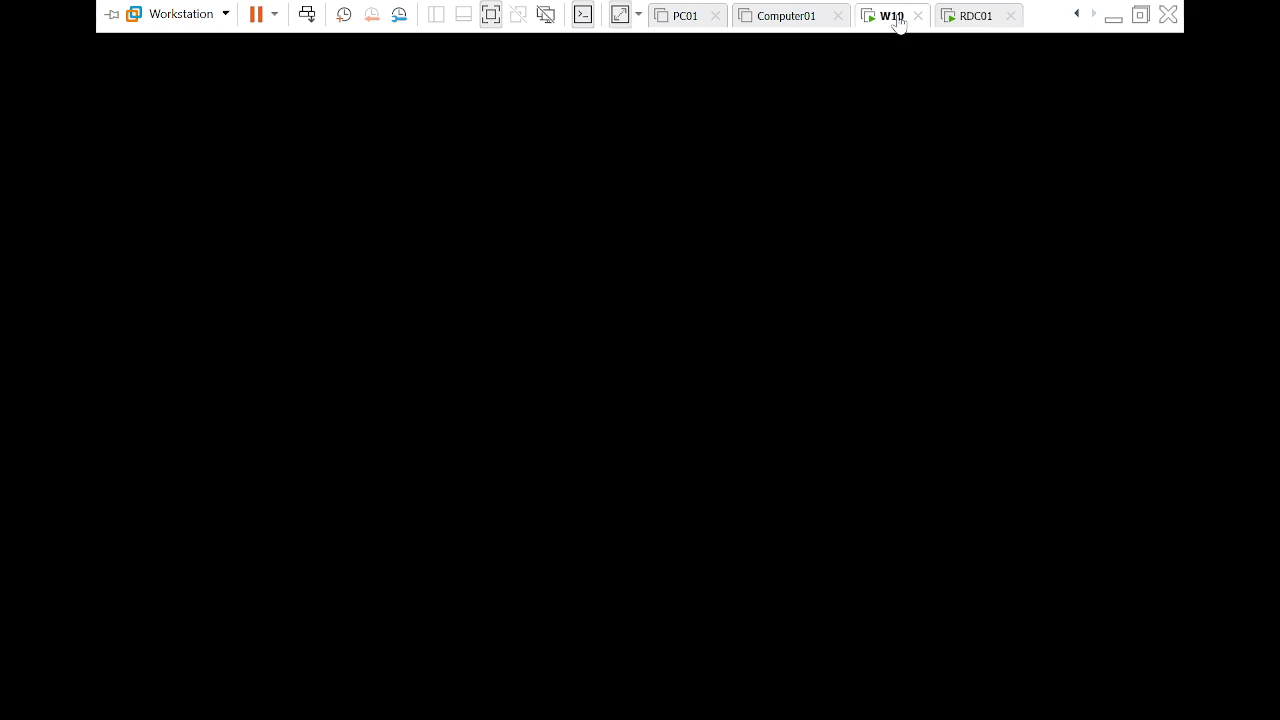
pyautogui.click(958, 24)
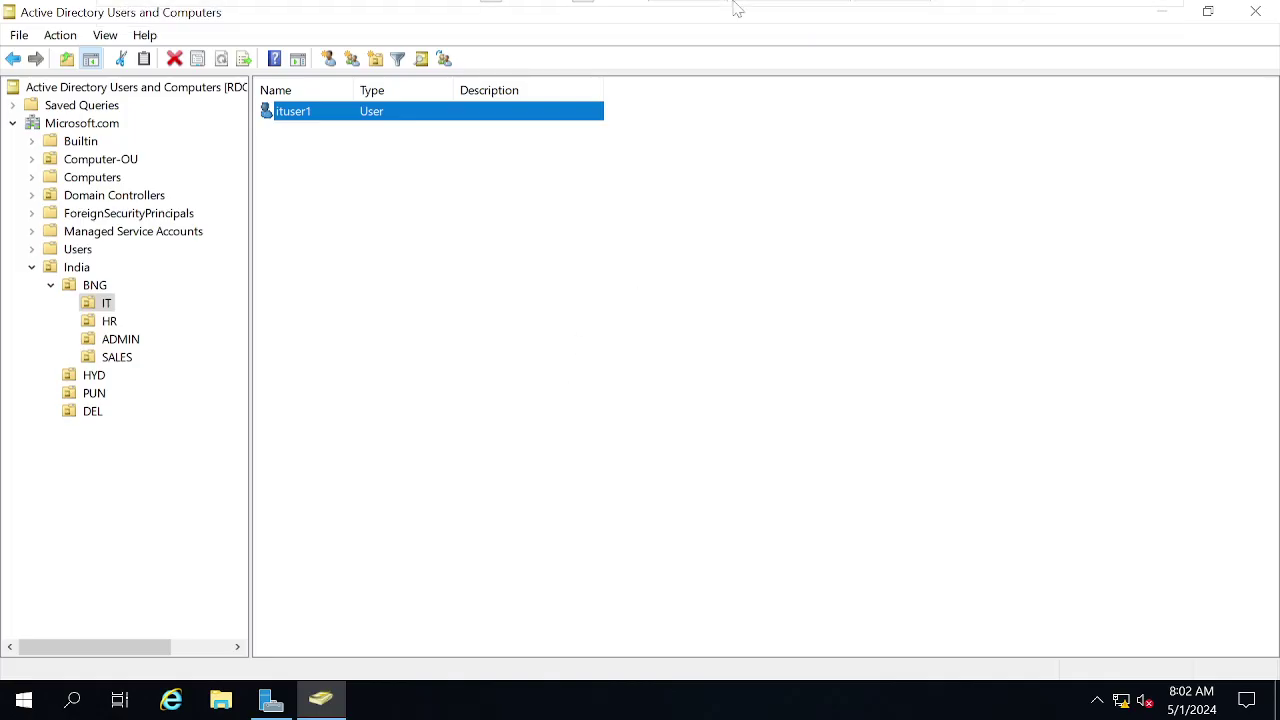
pyautogui.moveTo(736, 2)
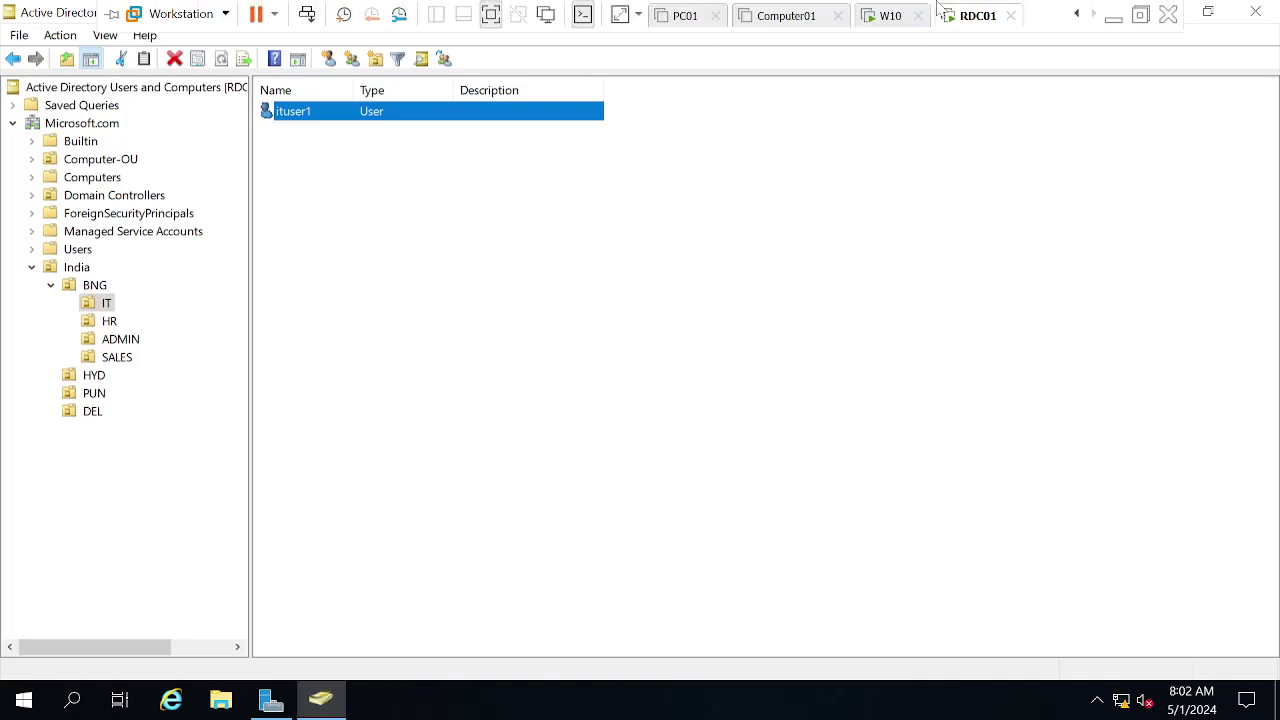
pyautogui.click(880, 18)
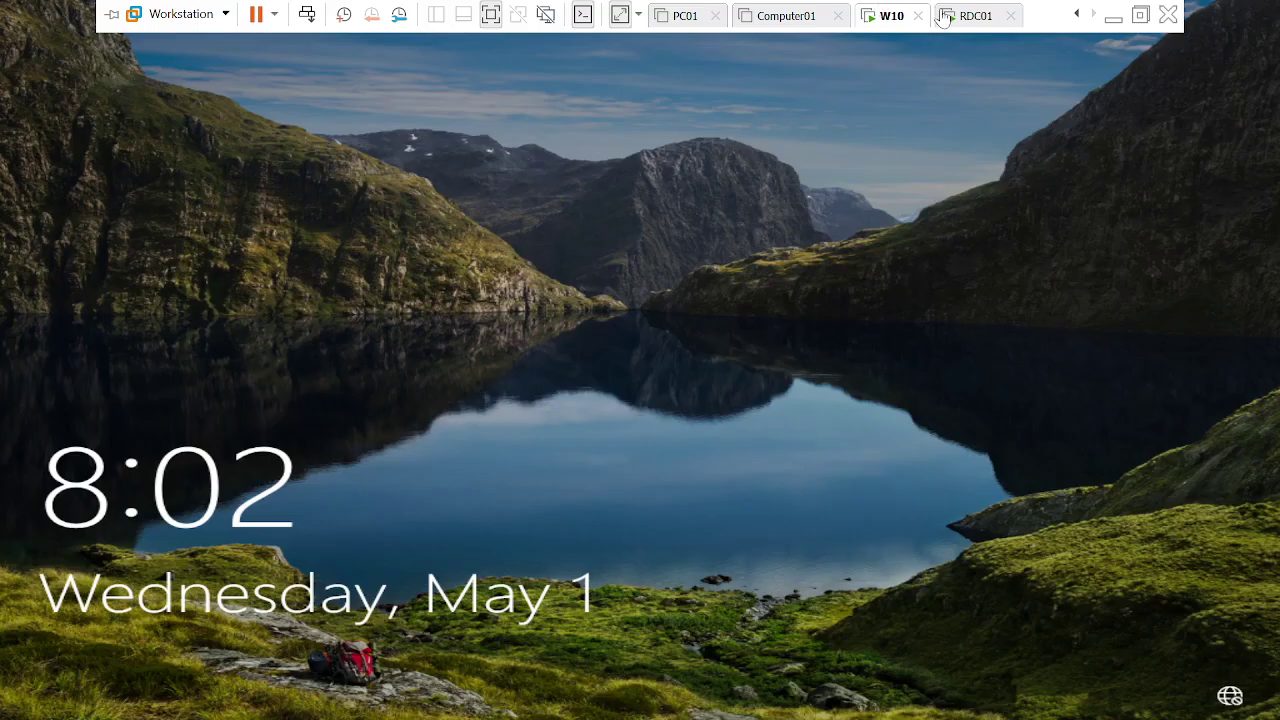
pyautogui.click(945, 18)
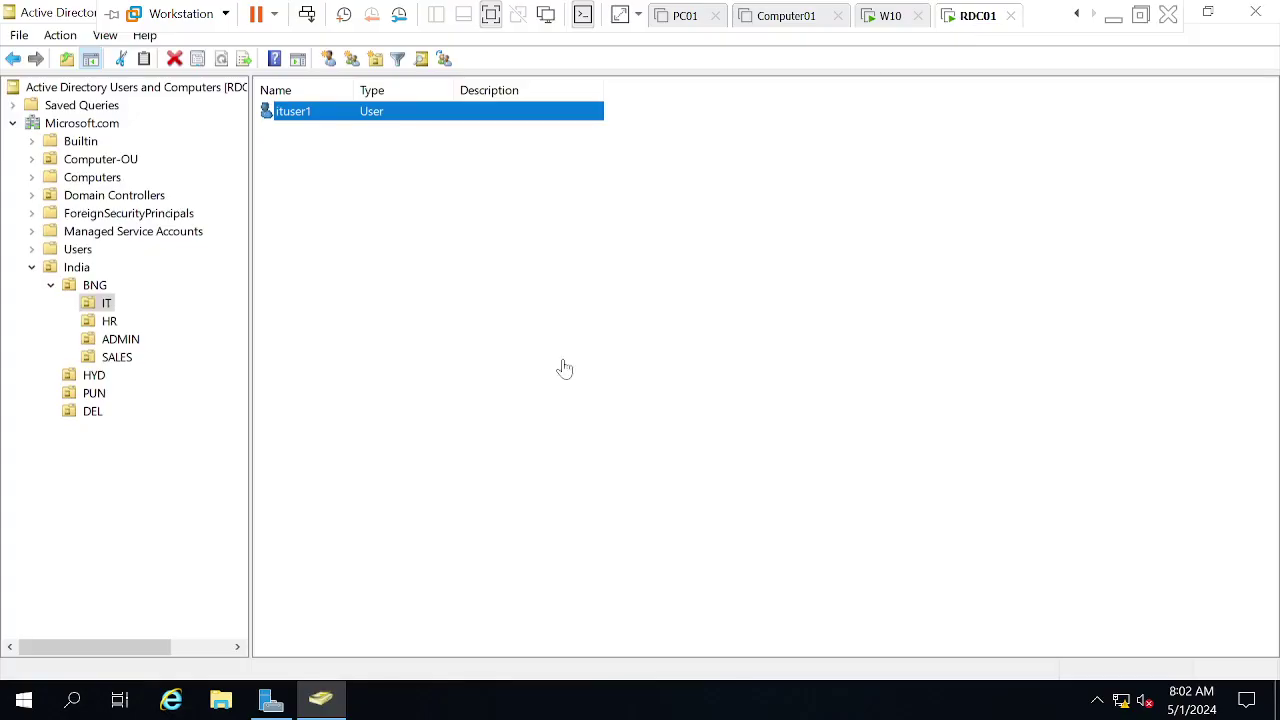
pyautogui.click(532, 401)
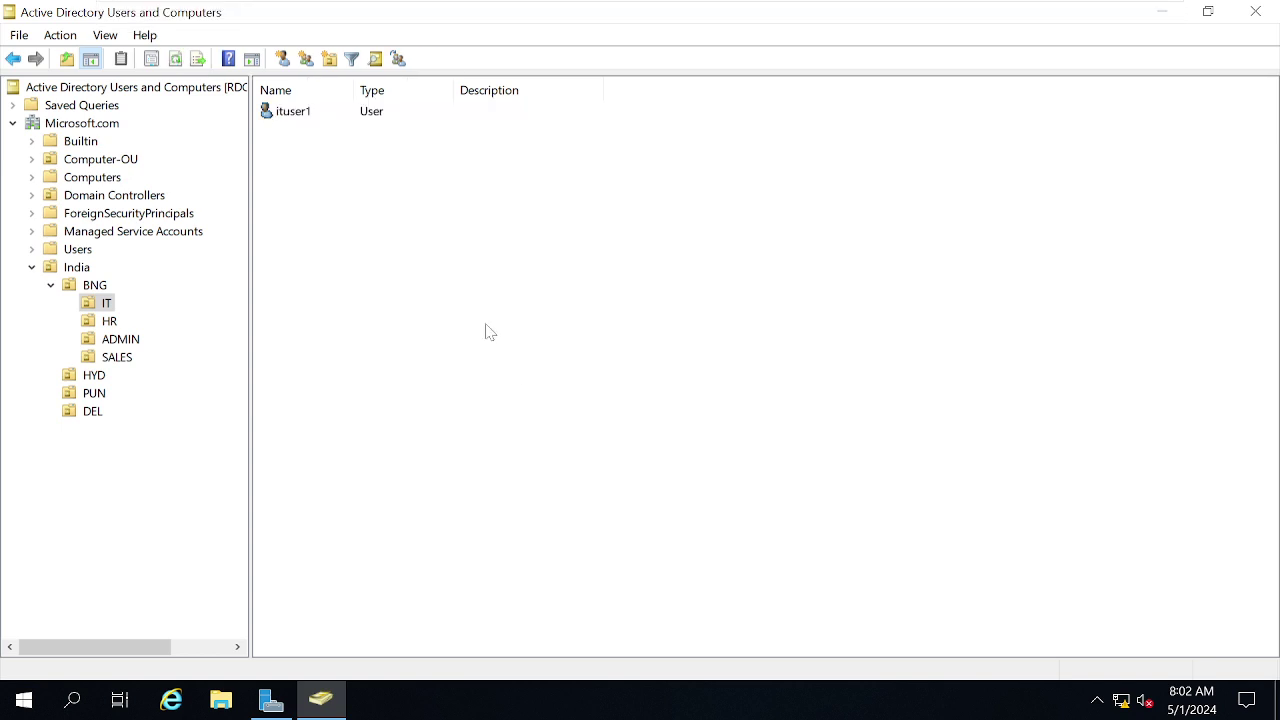
pyautogui.rightClick(489, 331)
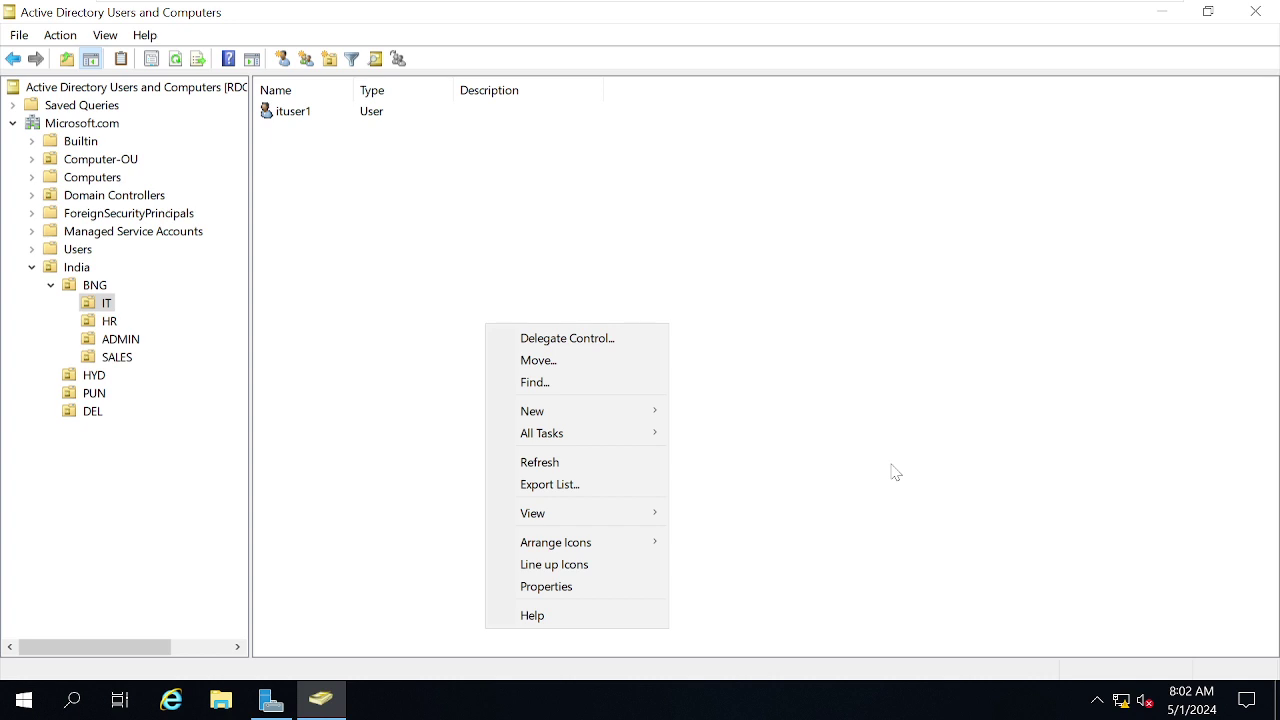
pyautogui.click(868, 362)
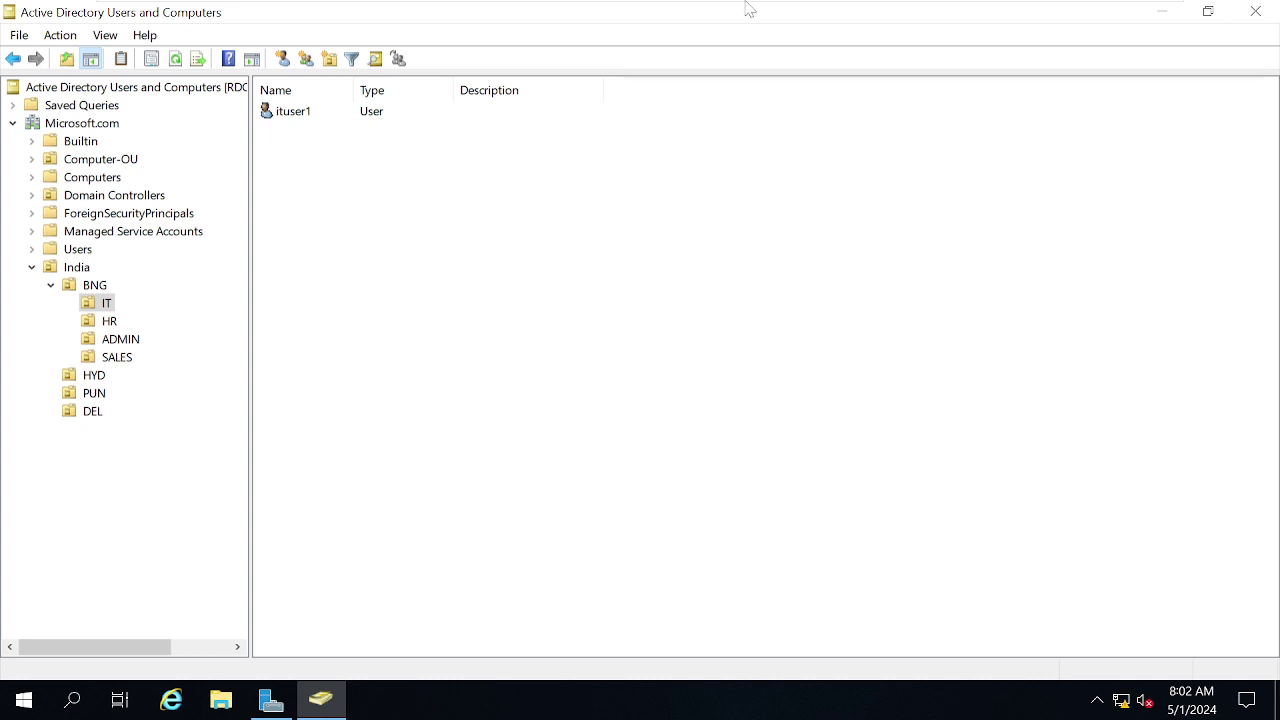
# Sign in to the W10 VM as the MICROSOFT domain Administrator via Send Ctrl+Alt+Del.
pyautogui.moveTo(748, 3)
pyautogui.click(880, 17)
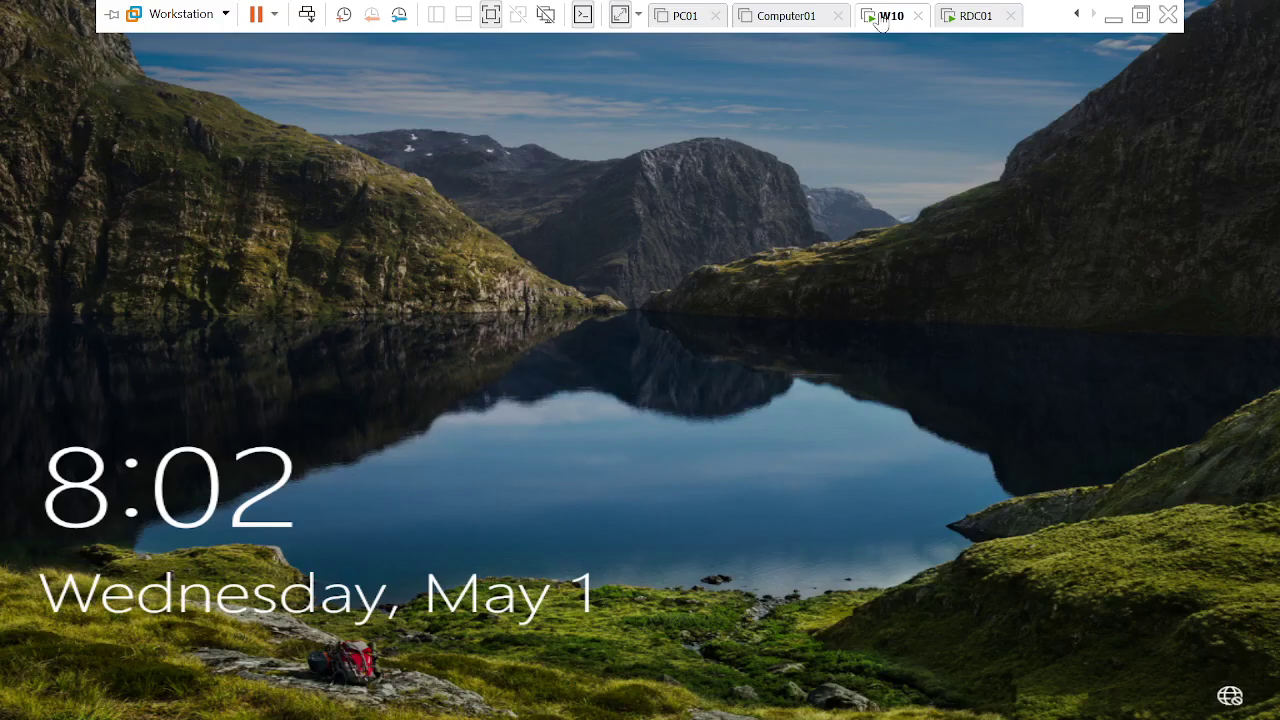
pyautogui.rightClick(896, 20)
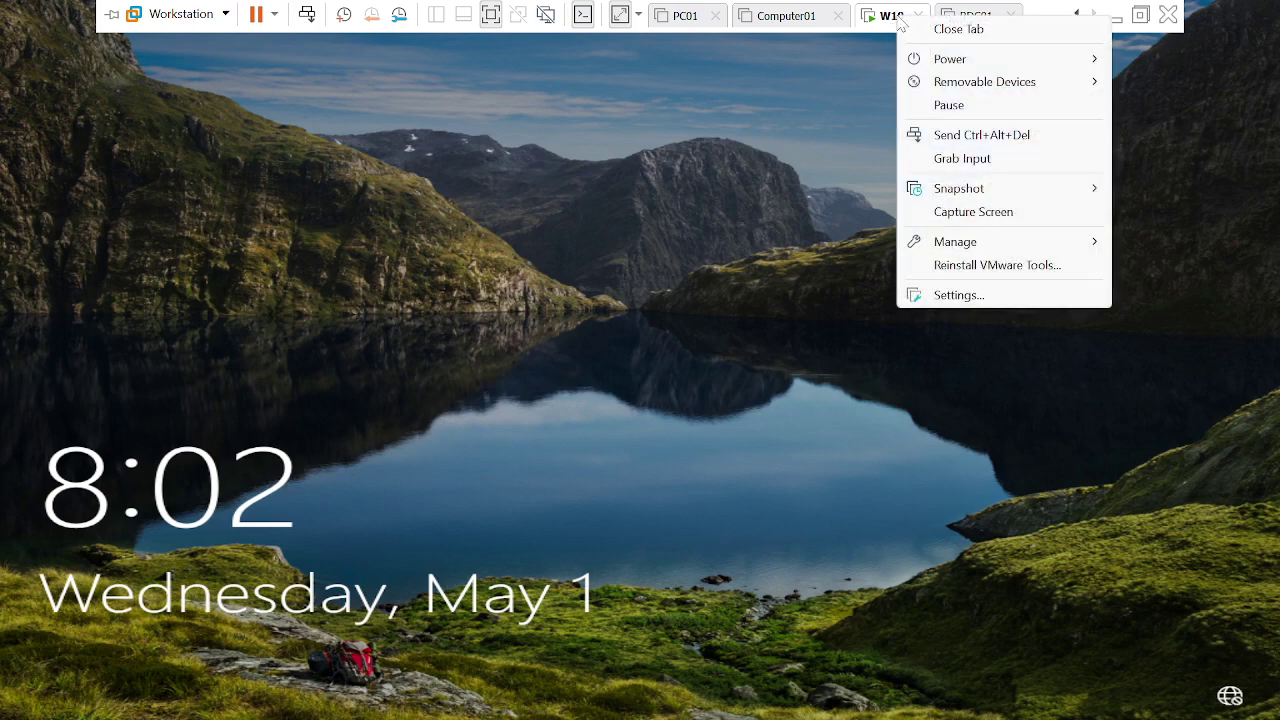
pyautogui.click(958, 136)
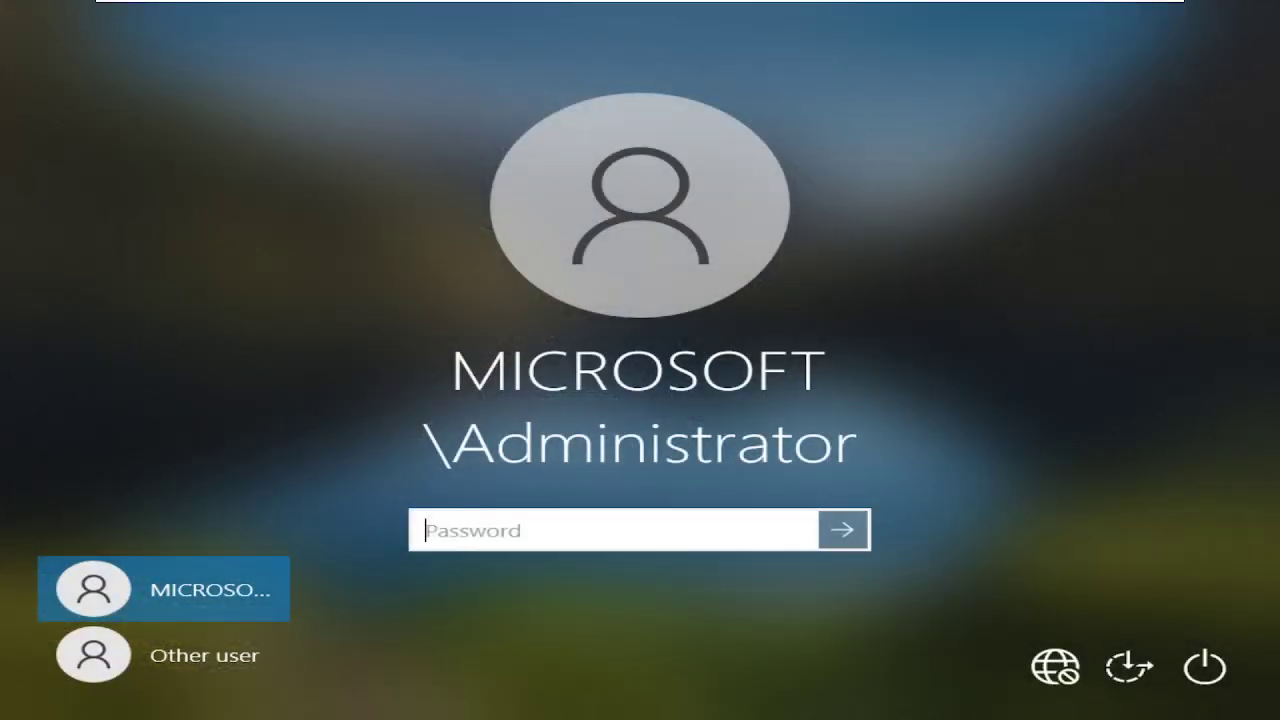
pyautogui.write('••••••••••')
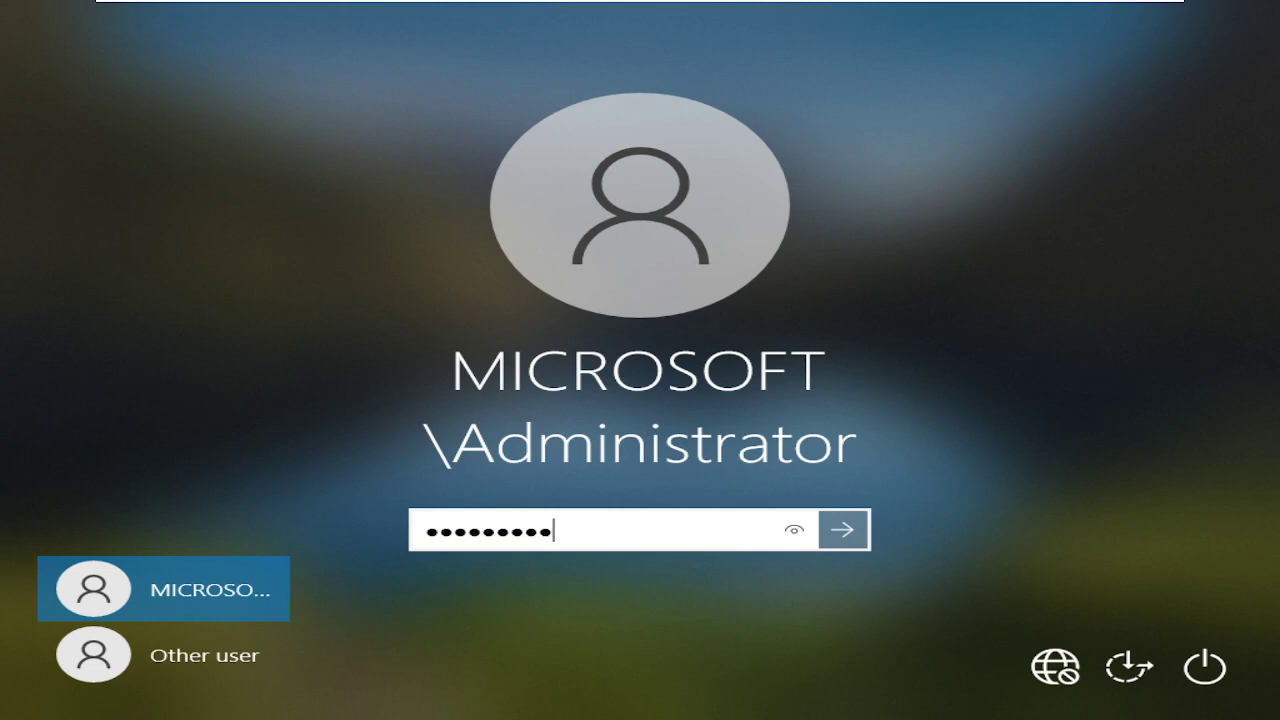
pyautogui.write('••••')
pyautogui.press('Return')
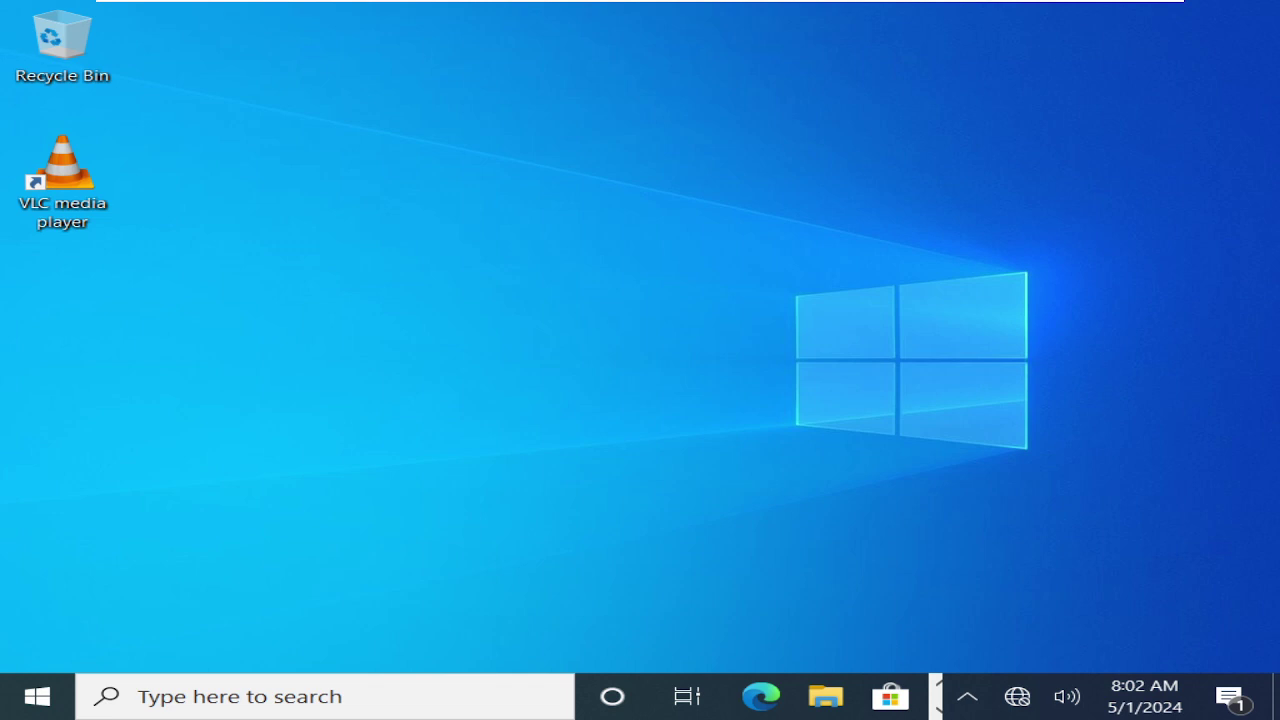
pyautogui.moveTo(545, 5)
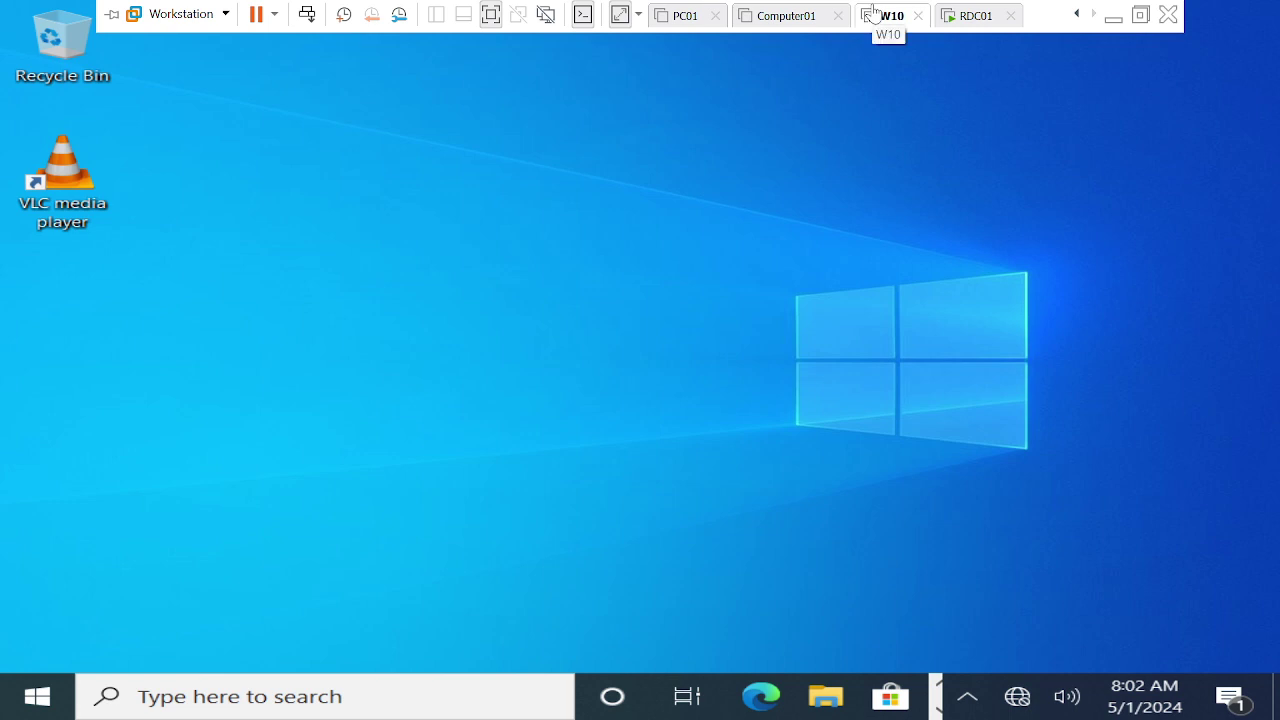
# Open a Command Prompt and run winver, confirming Windows 10 version 21H1 build 19043.928, then close it.
pyautogui.press('super+r')
pyautogui.write('cmd')
pyautogui.press('Return')
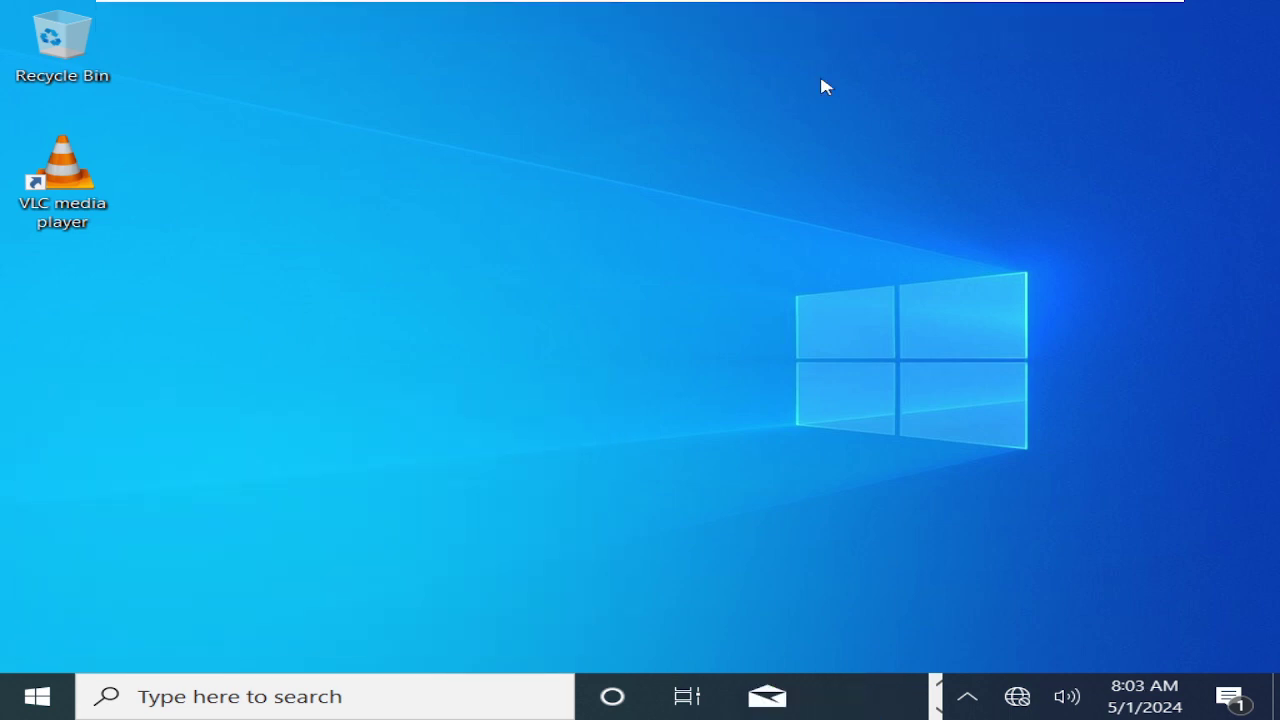
pyautogui.write('winver')
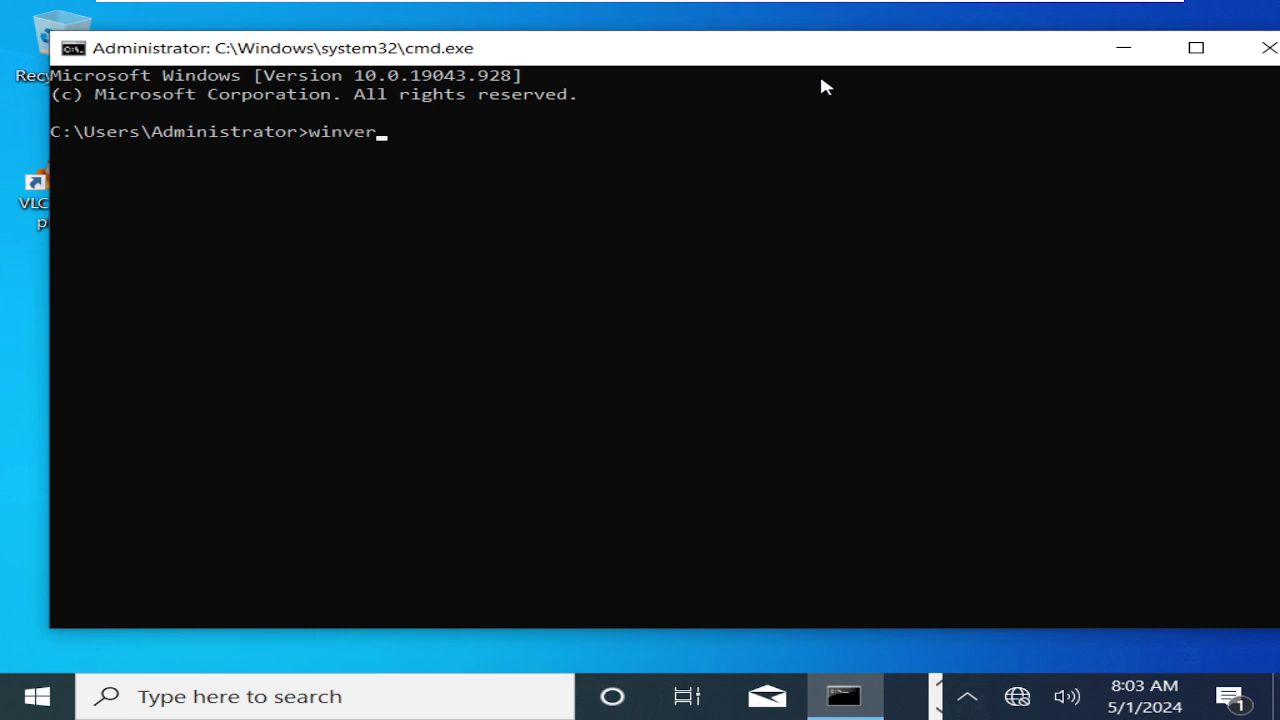
pyautogui.press('Return')
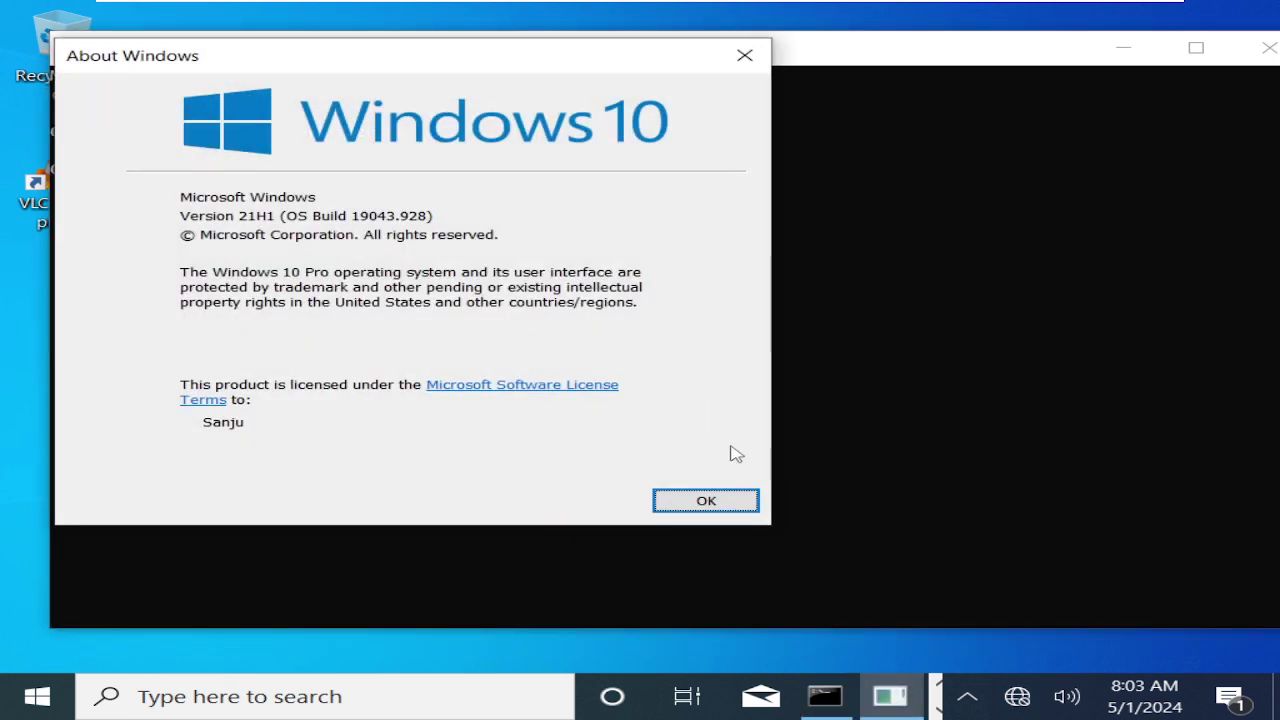
pyautogui.click(711, 500)
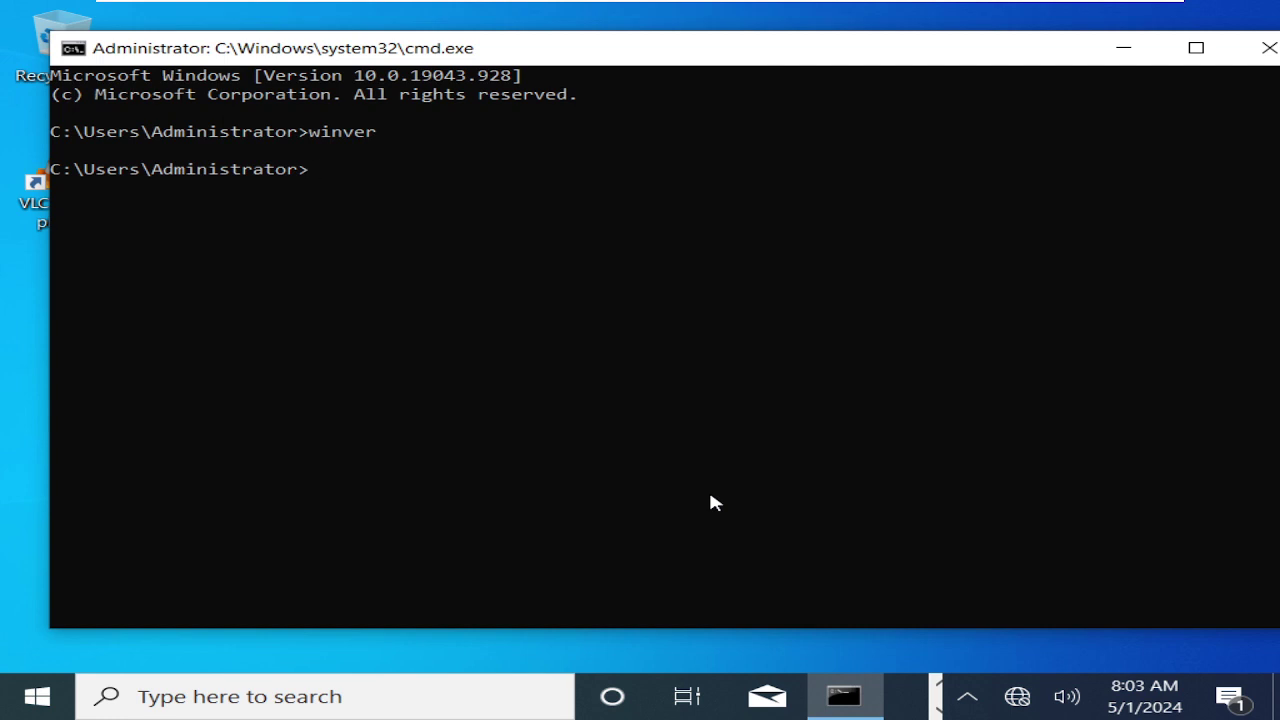
# Bring up the Start button's quick administrative tools menu.
pyautogui.click(384, 400)
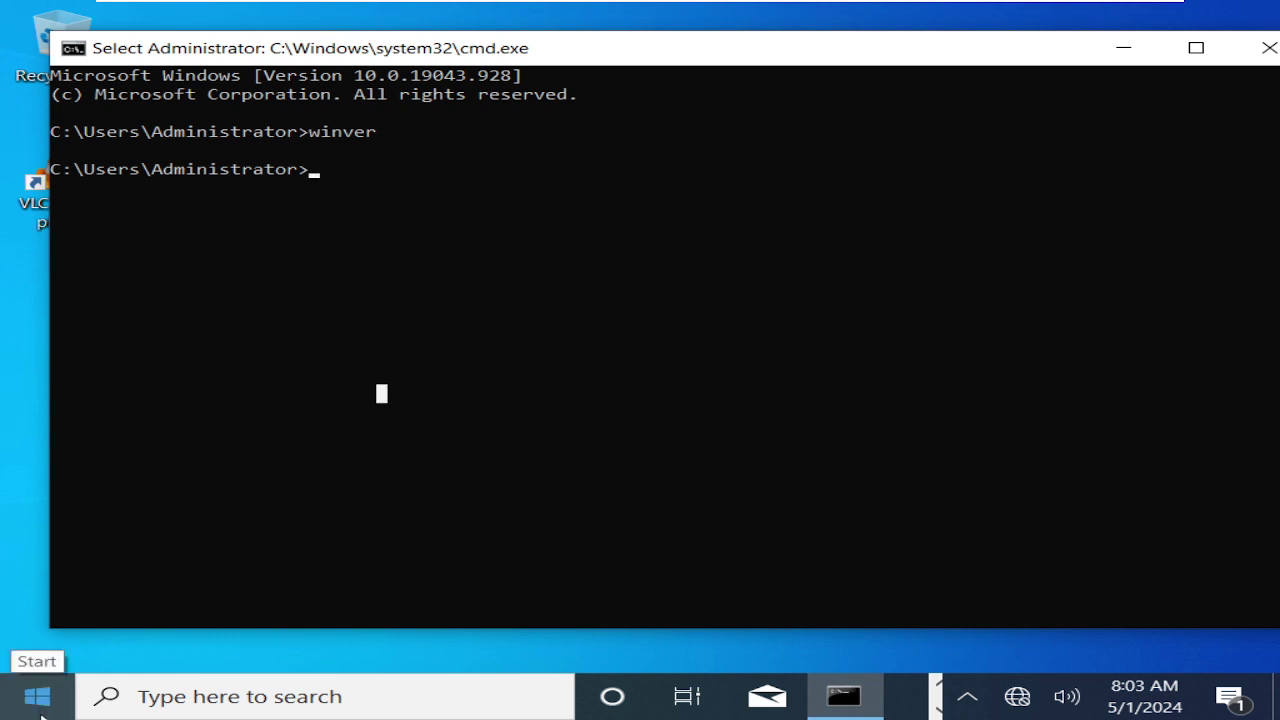
pyautogui.click(44, 708)
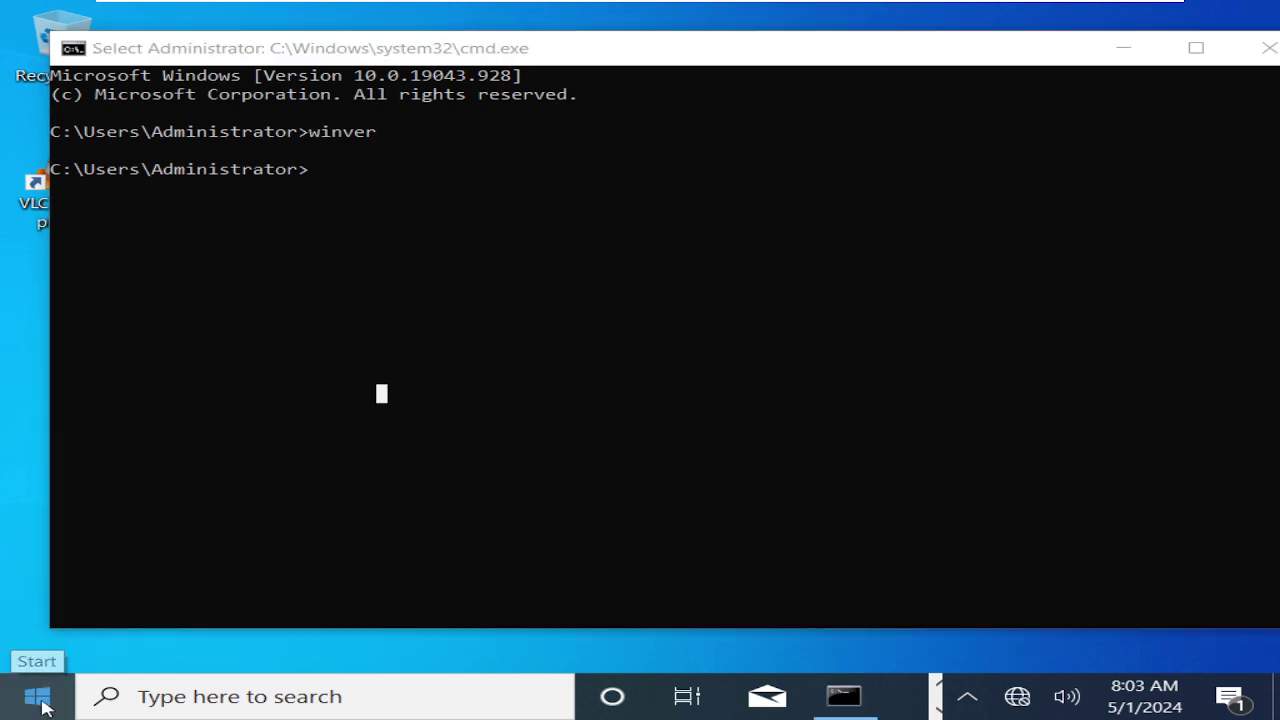
pyautogui.rightClick(44, 708)
# Launch lusrmgr.msc and list W10's local user accounts, including Administrator and Guest.
pyautogui.click(137, 589)
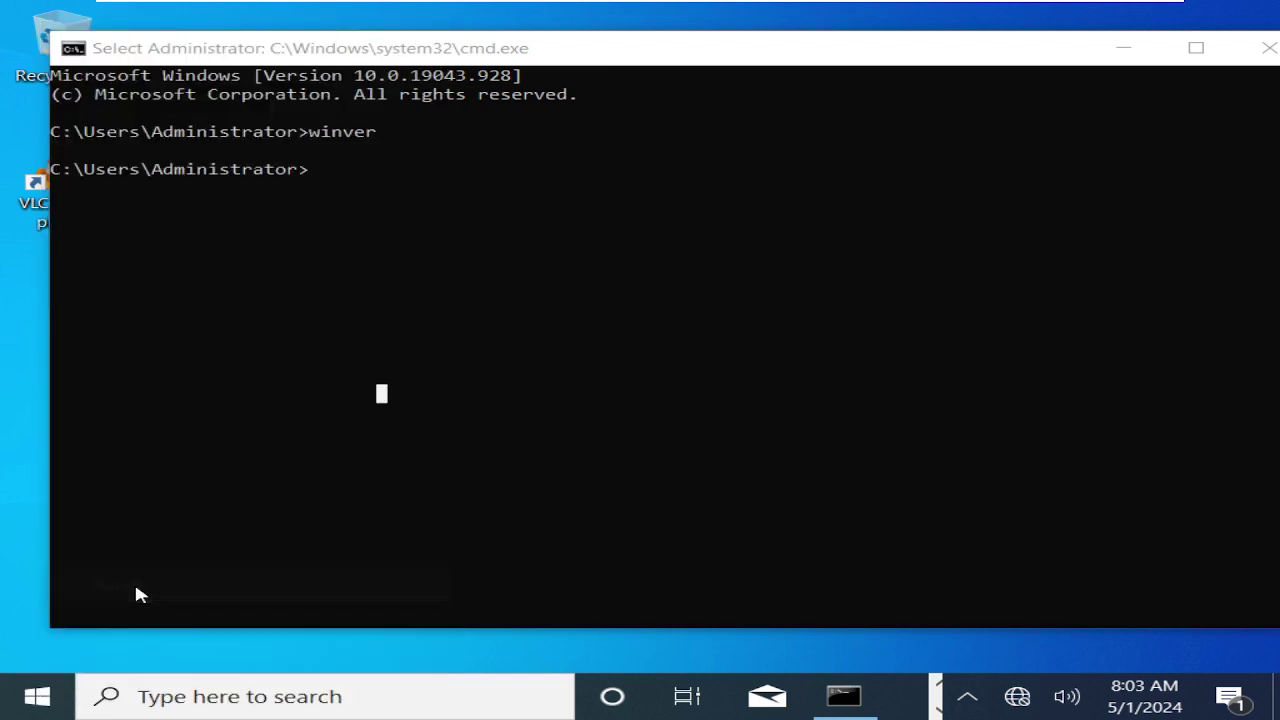
pyautogui.write('lusrmgr')
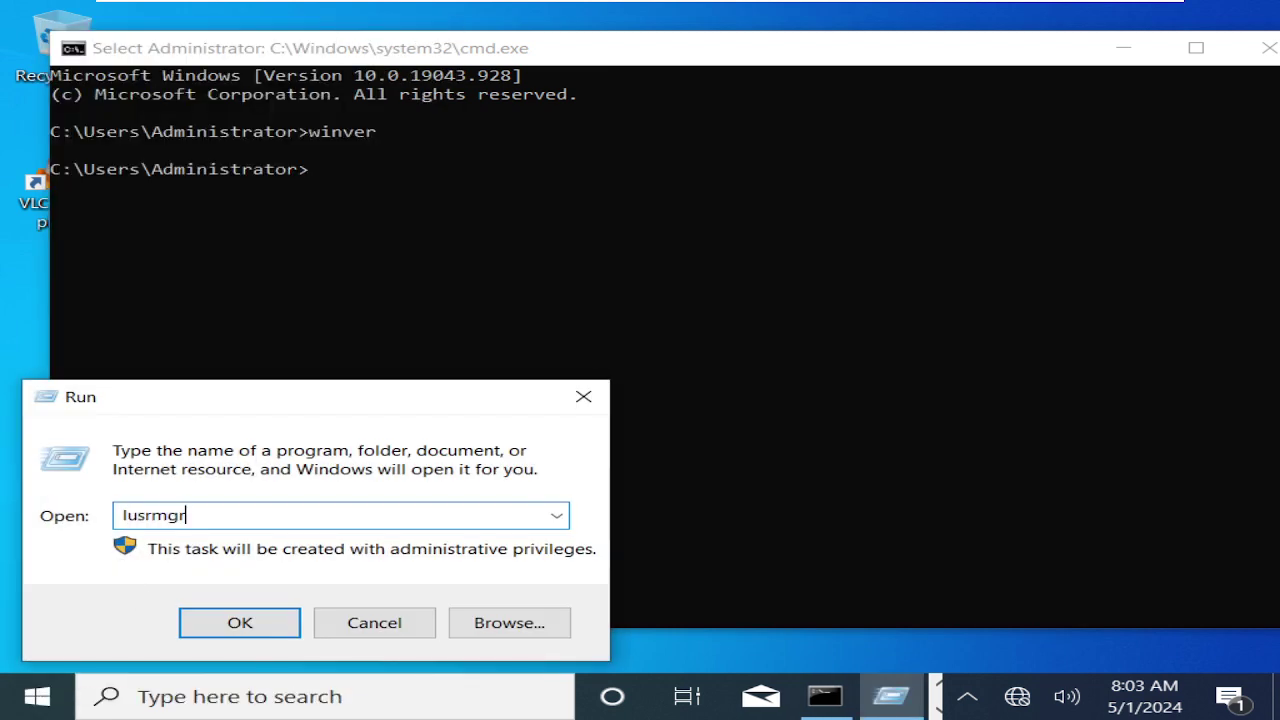
pyautogui.write('.msc')
pyautogui.press('Return')
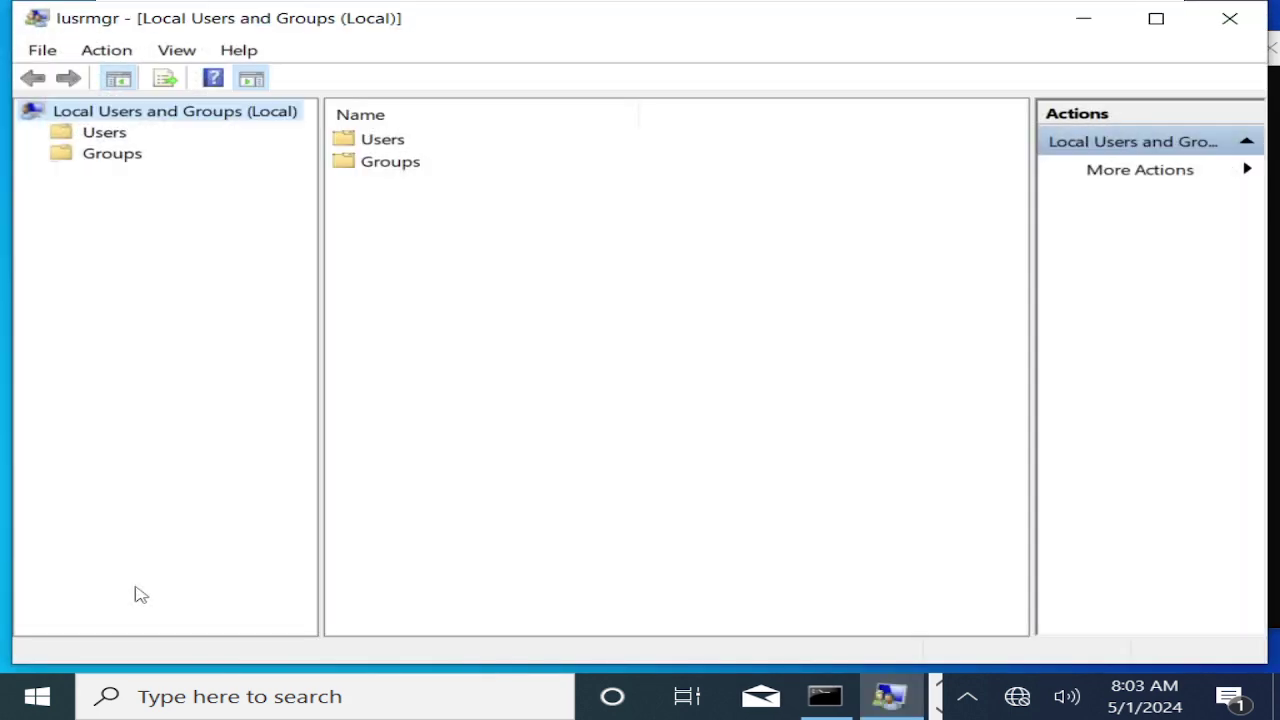
pyautogui.click(114, 137)
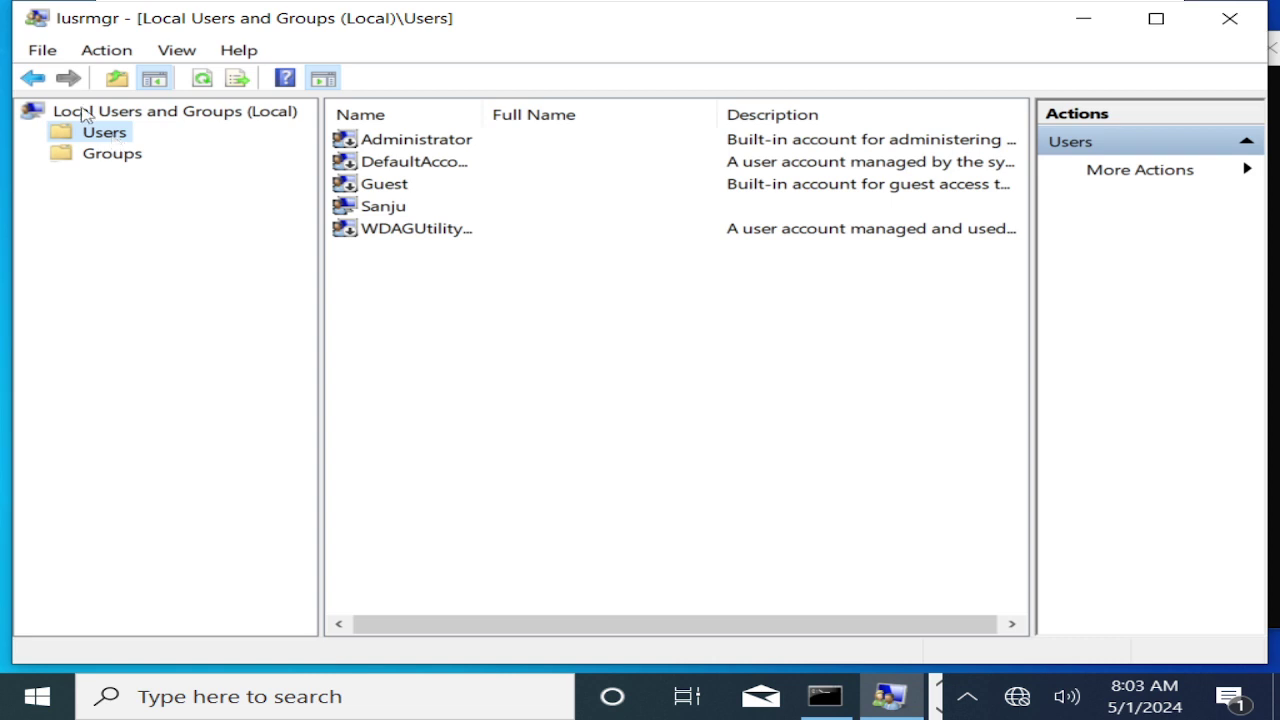
pyautogui.click(484, 455)
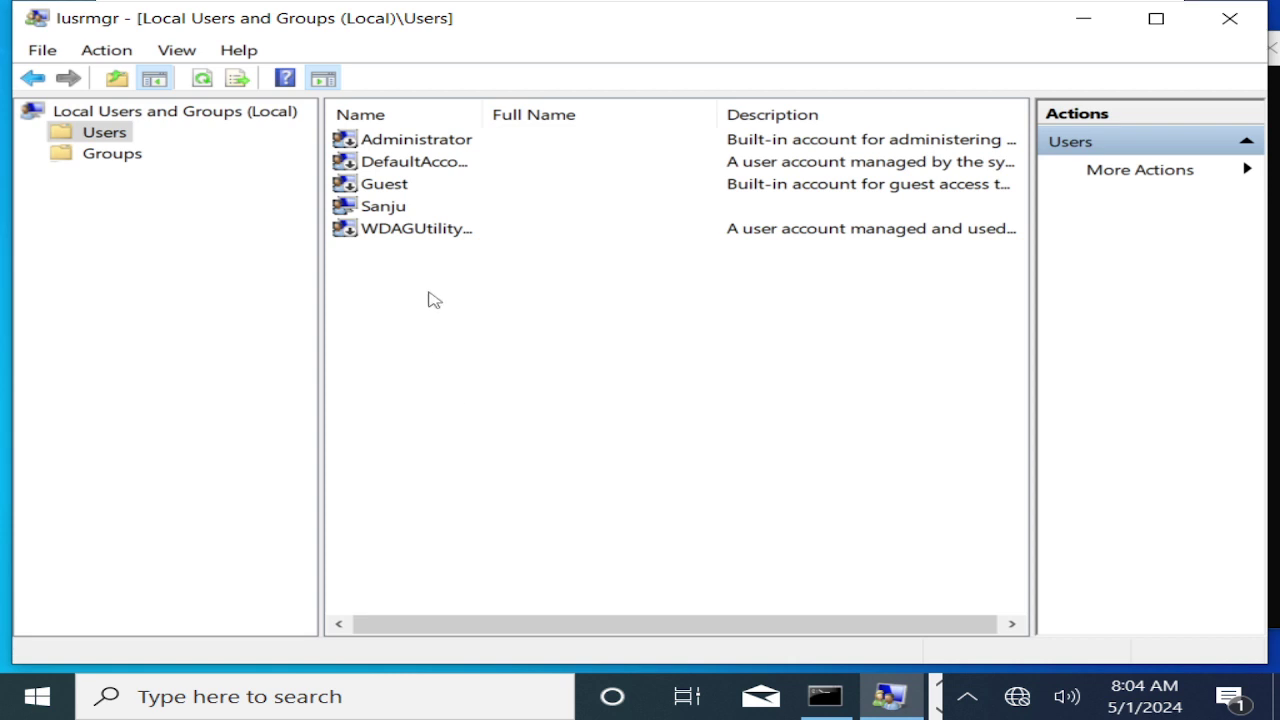
pyautogui.moveTo(492, 8)
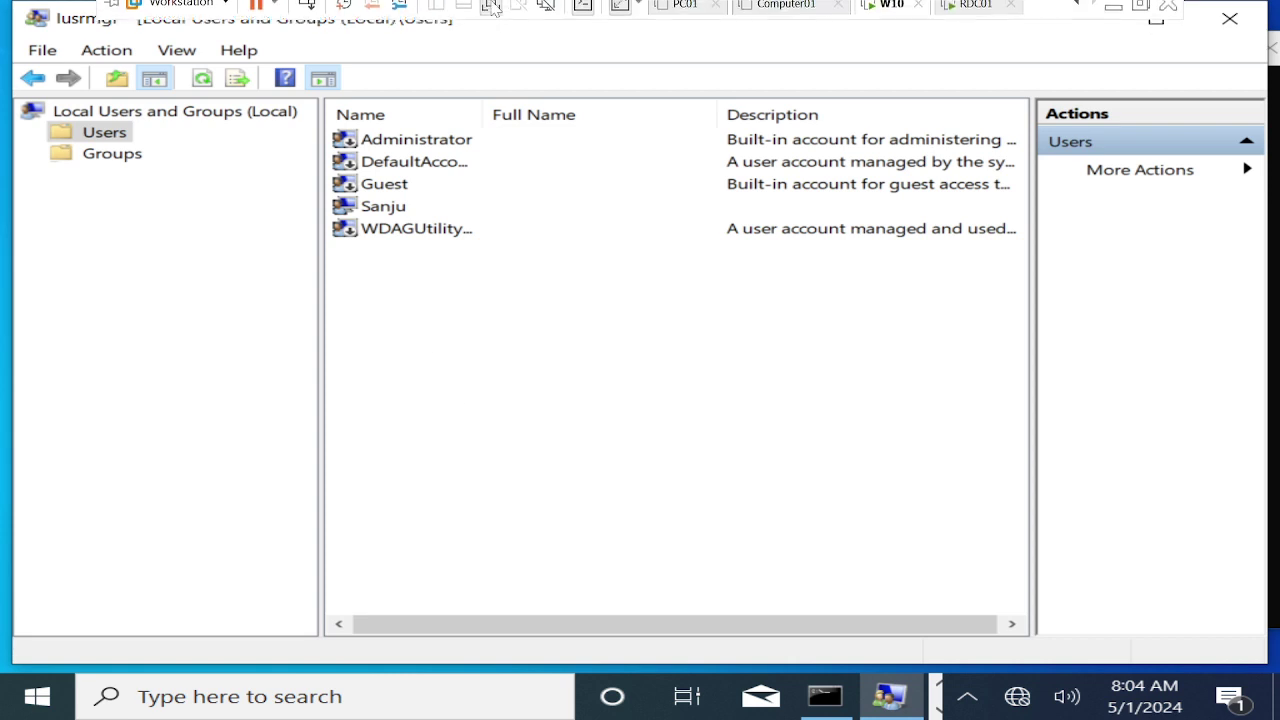
pyautogui.rightClick(469, 401)
# Create a new local user account with its user name and a confirmed password.
pyautogui.click(591, 431)
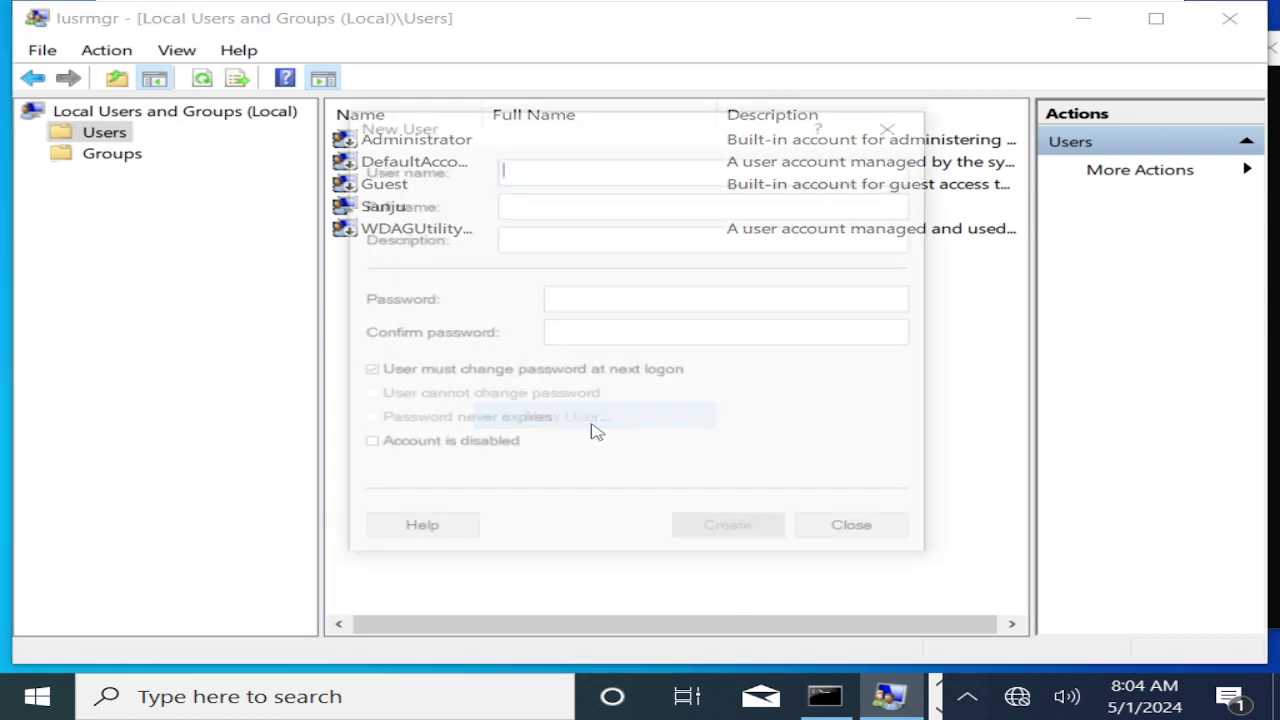
pyautogui.write('user')
pyautogui.press('BackSpace')
pyautogui.press('BackSpace')
pyautogui.press('BackSpace')
pyautogui.press('BackSpace')
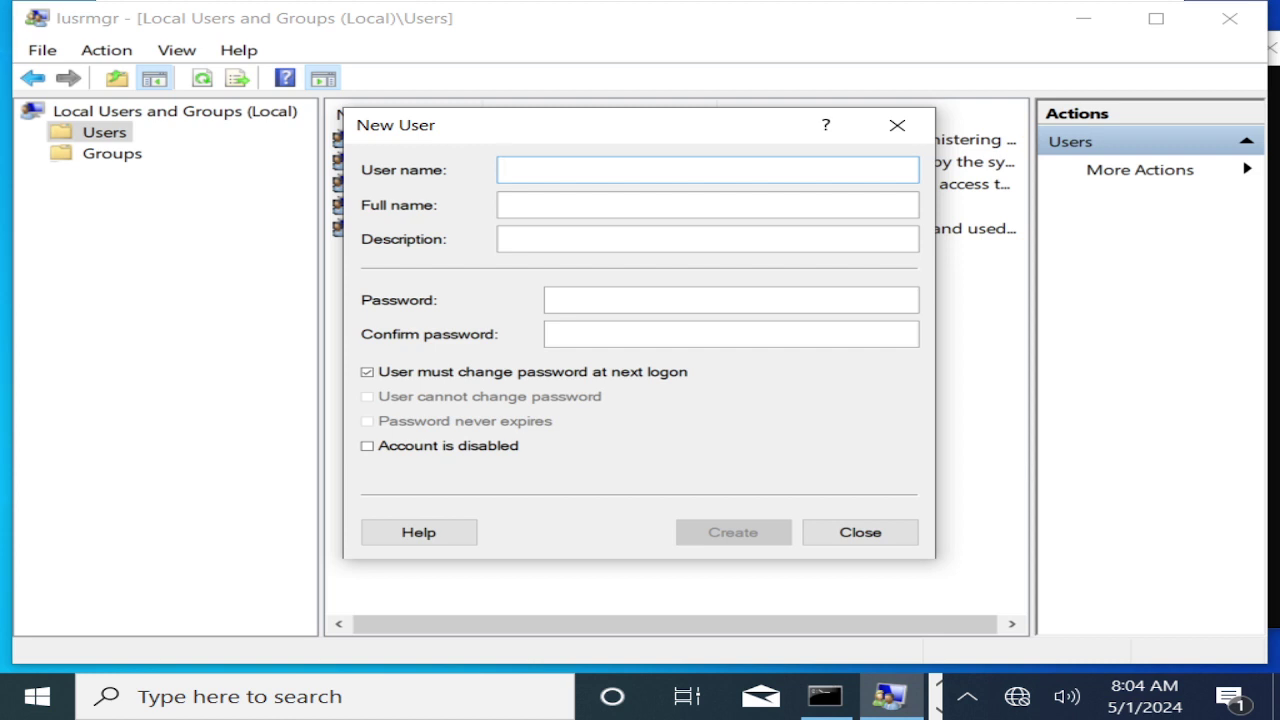
pyautogui.write('Bh')
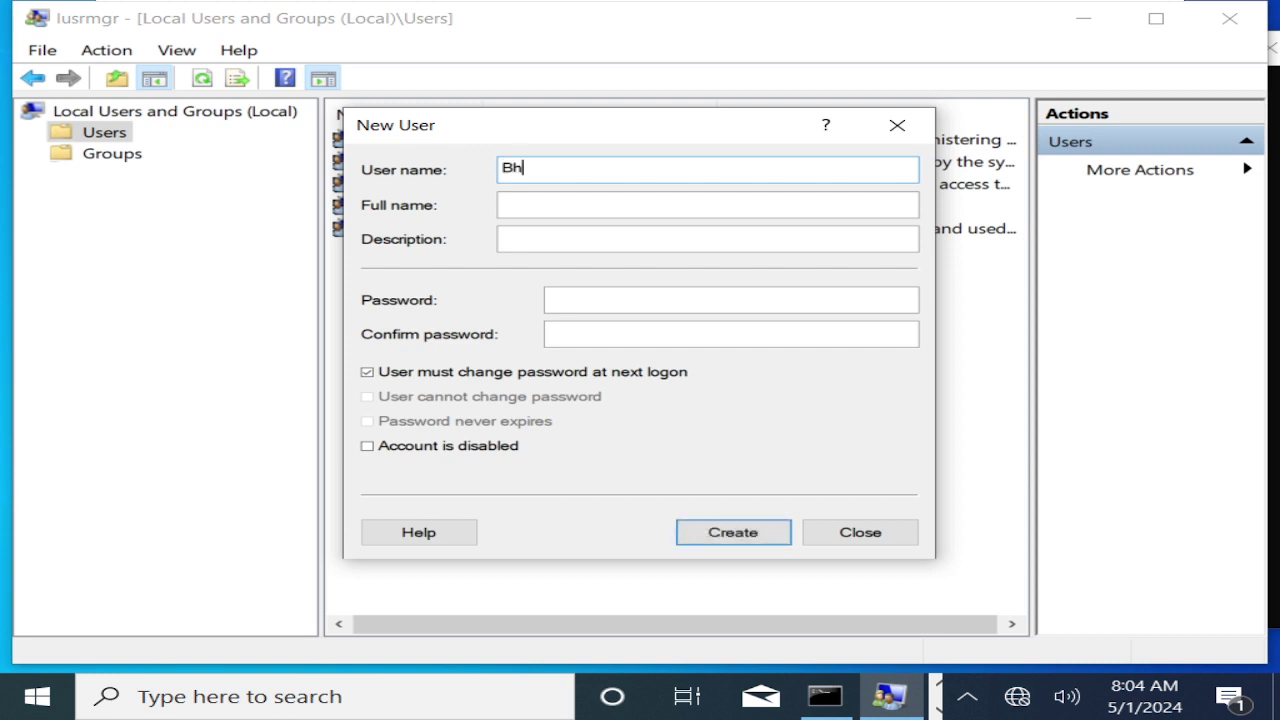
pyautogui.write('imaray')
pyautogui.press('Tab')
pyautogui.press('Tab')
pyautogui.write('•••••••••••••')
pyautogui.press('Tab')
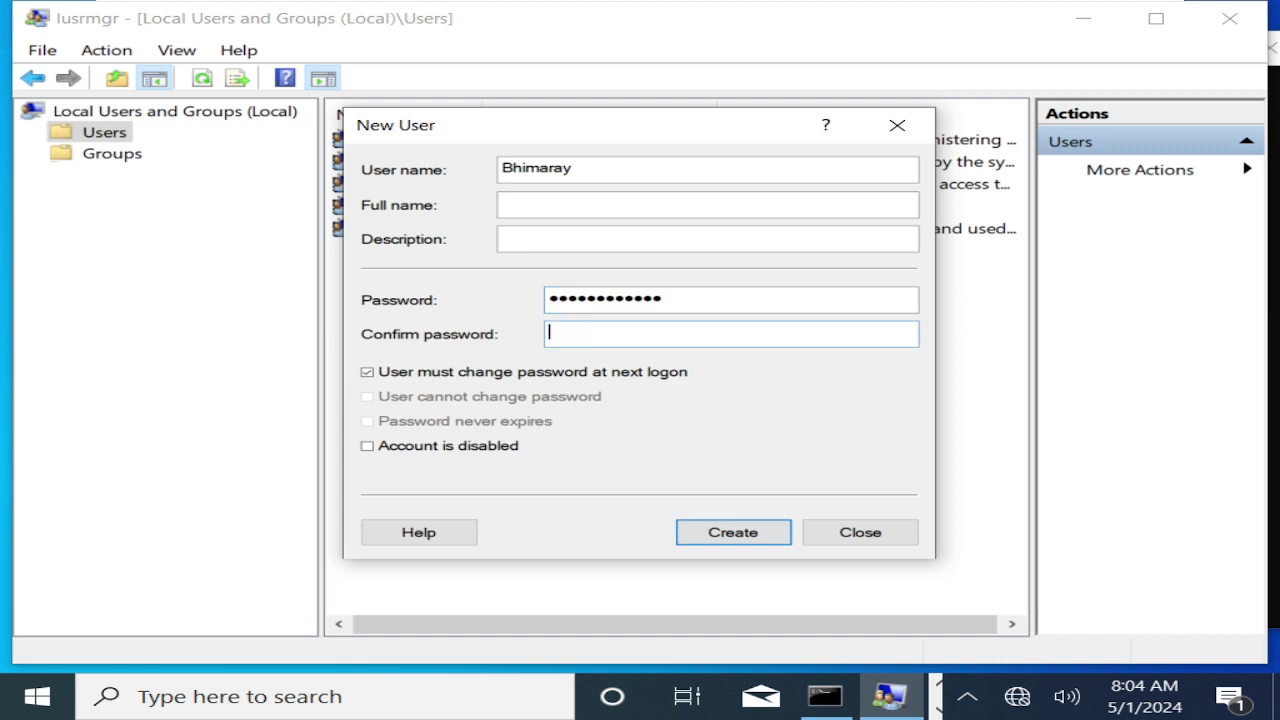
pyautogui.write('•••••••••••••')
pyautogui.hotkey('shift', 'Tab')
pyautogui.hotkey('shift', 'Tab')
pyautogui.hotkey('shift', 'Tab')
pyautogui.hotkey('shift', 'Tab')
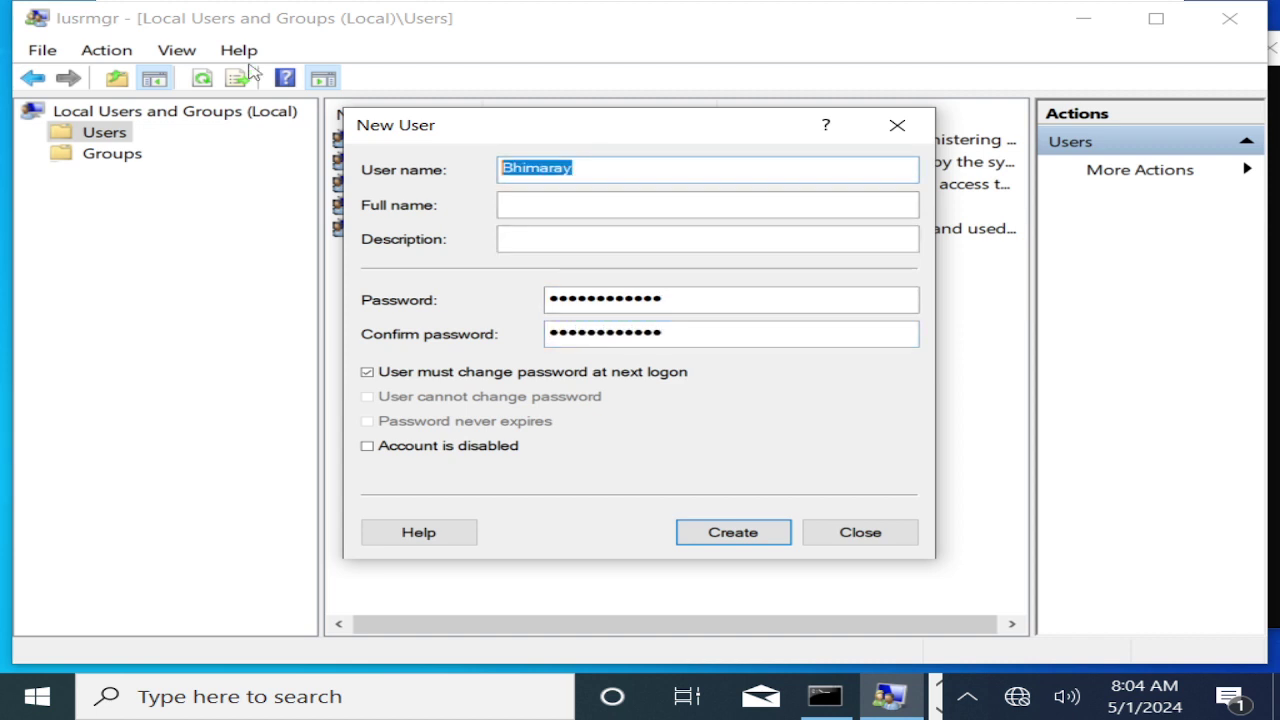
pyautogui.click(743, 534)
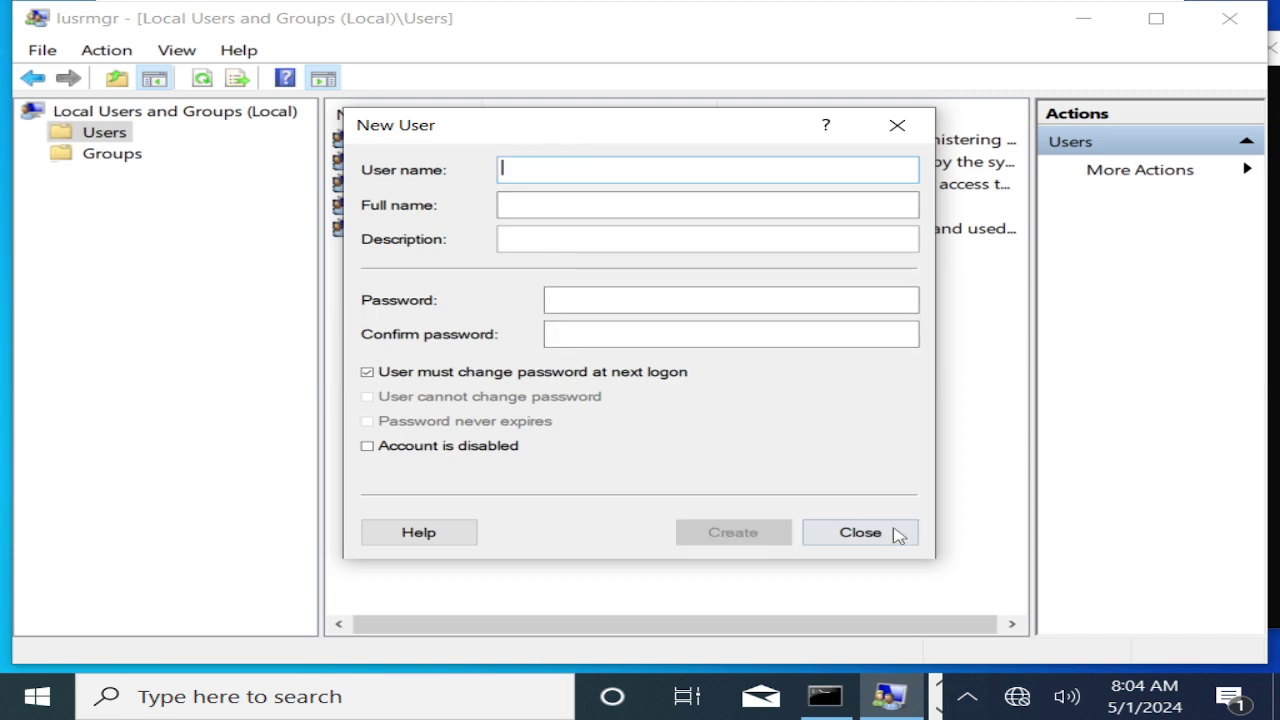
pyautogui.click(892, 533)
# On RDC01, search Microsoft.com for the new local account's name, finding no match.
pyautogui.moveTo(806, 5)
pyautogui.click(962, 16)
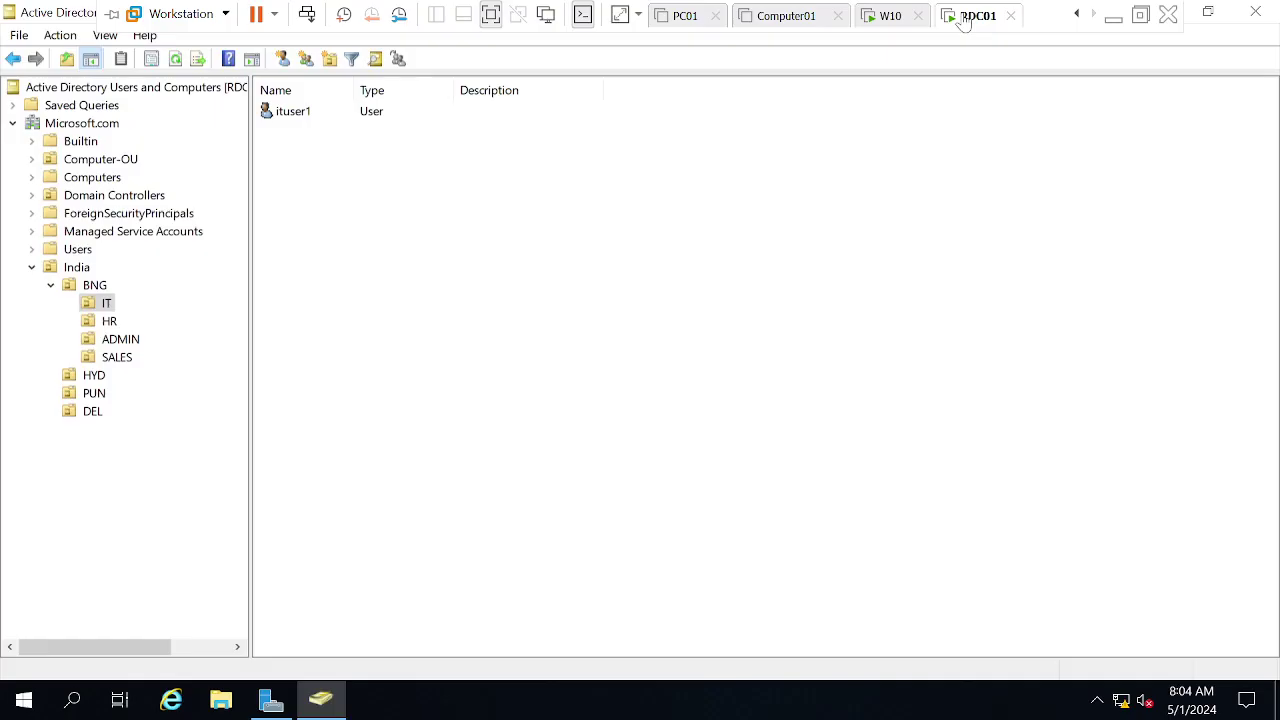
pyautogui.click(81, 124)
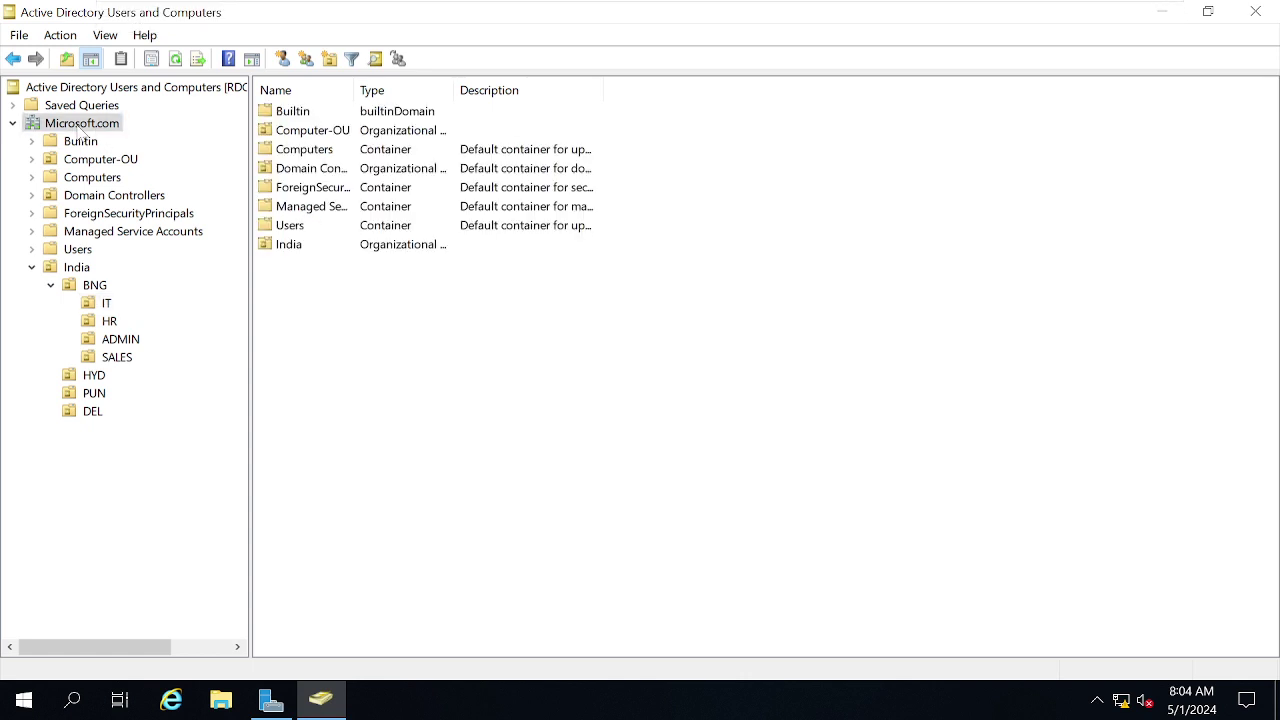
pyautogui.rightClick(81, 127)
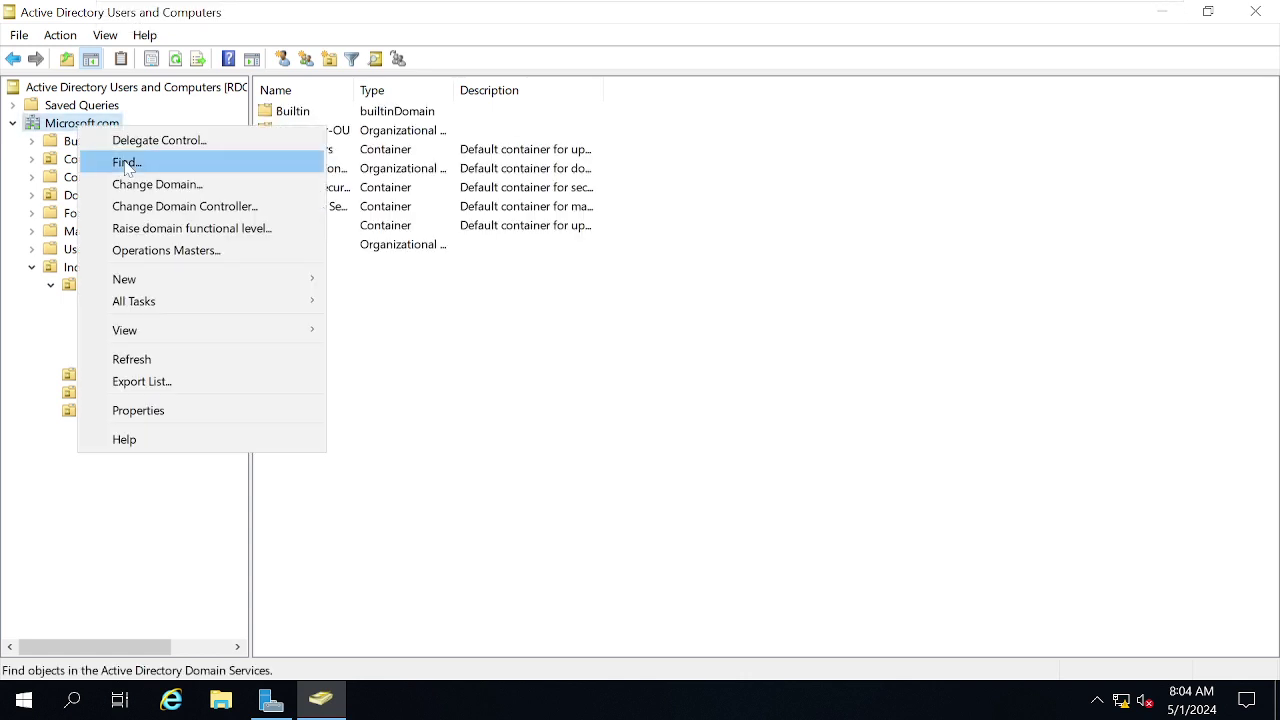
pyautogui.click(127, 165)
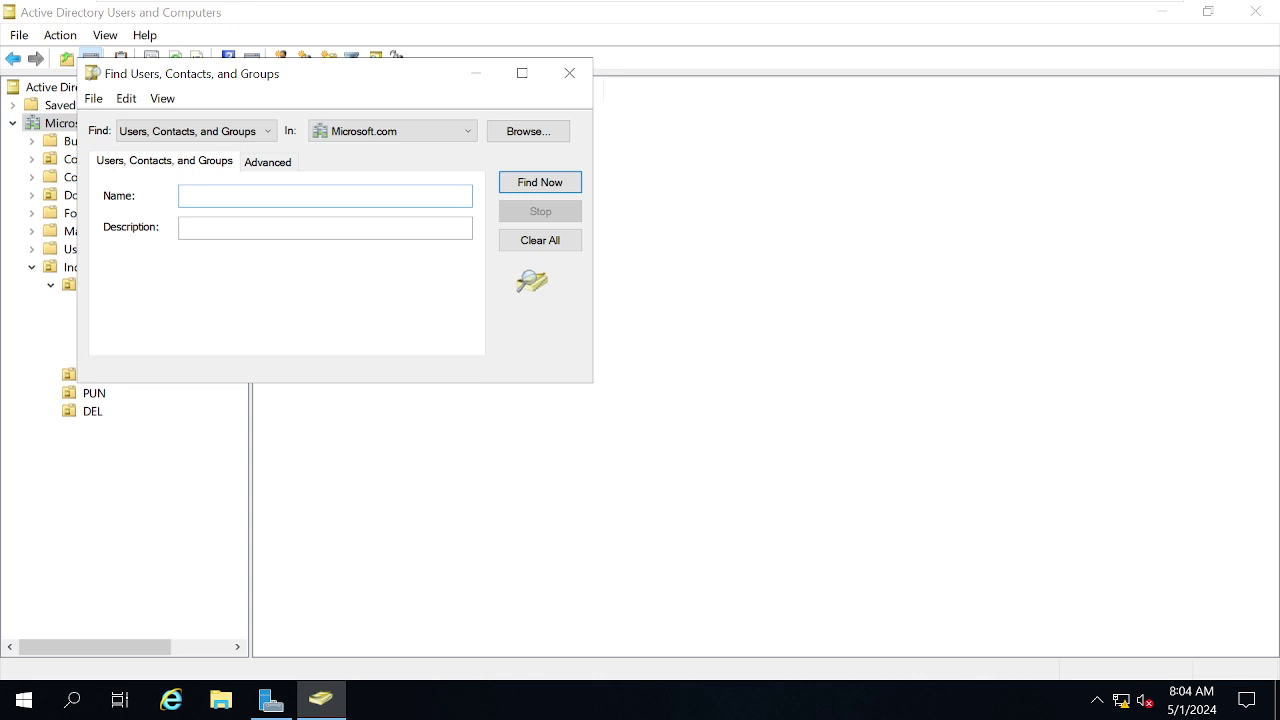
pyautogui.write('Bhimaray')
pyautogui.click(540, 182)
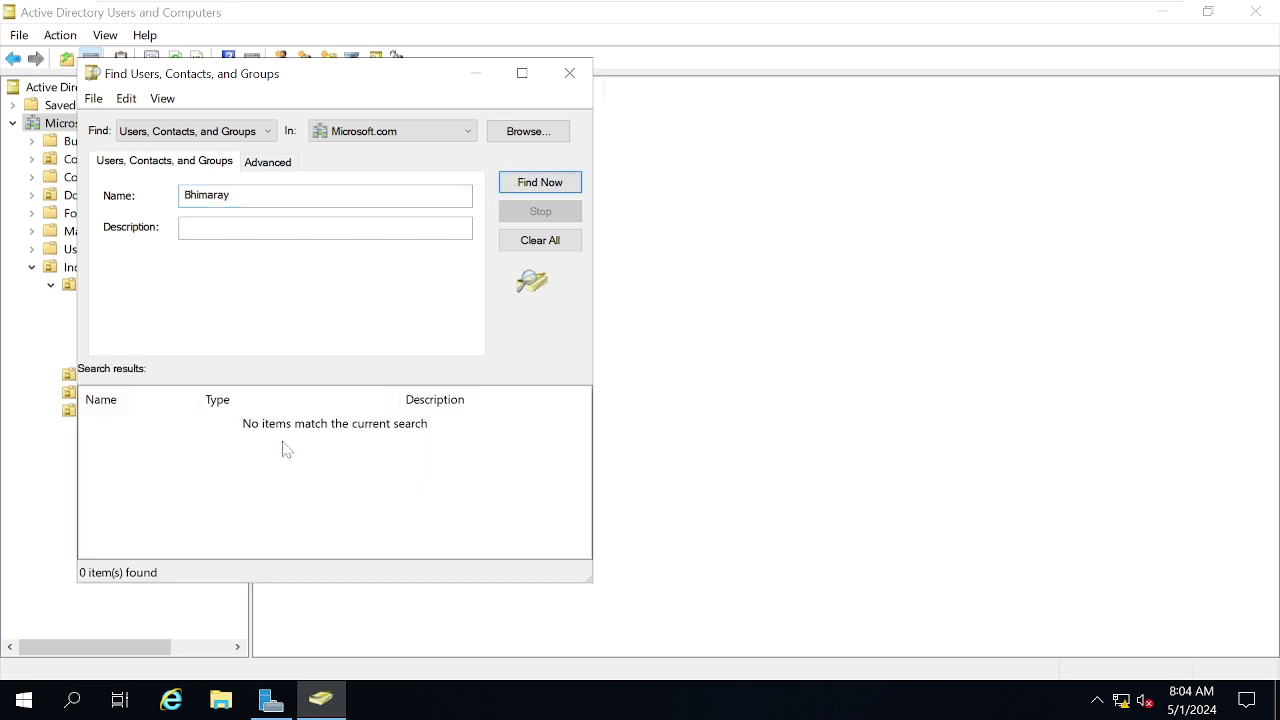
pyautogui.click(379, 135)
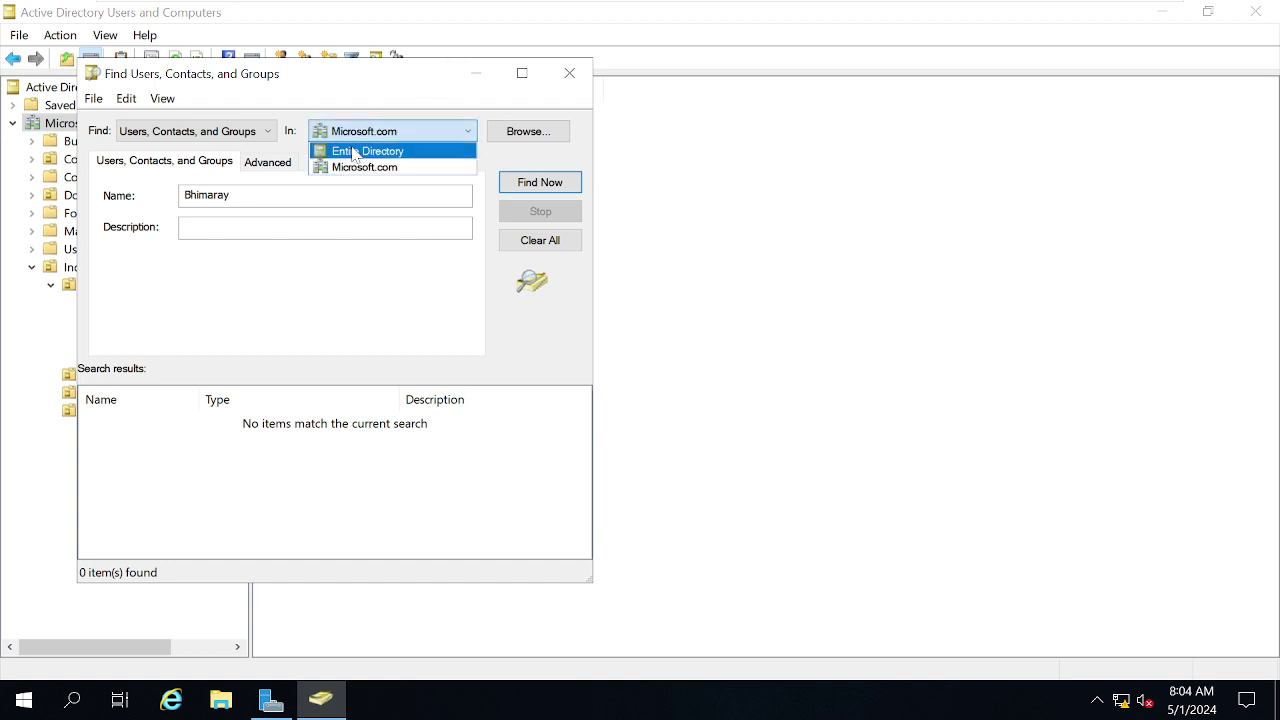
pyautogui.click(337, 167)
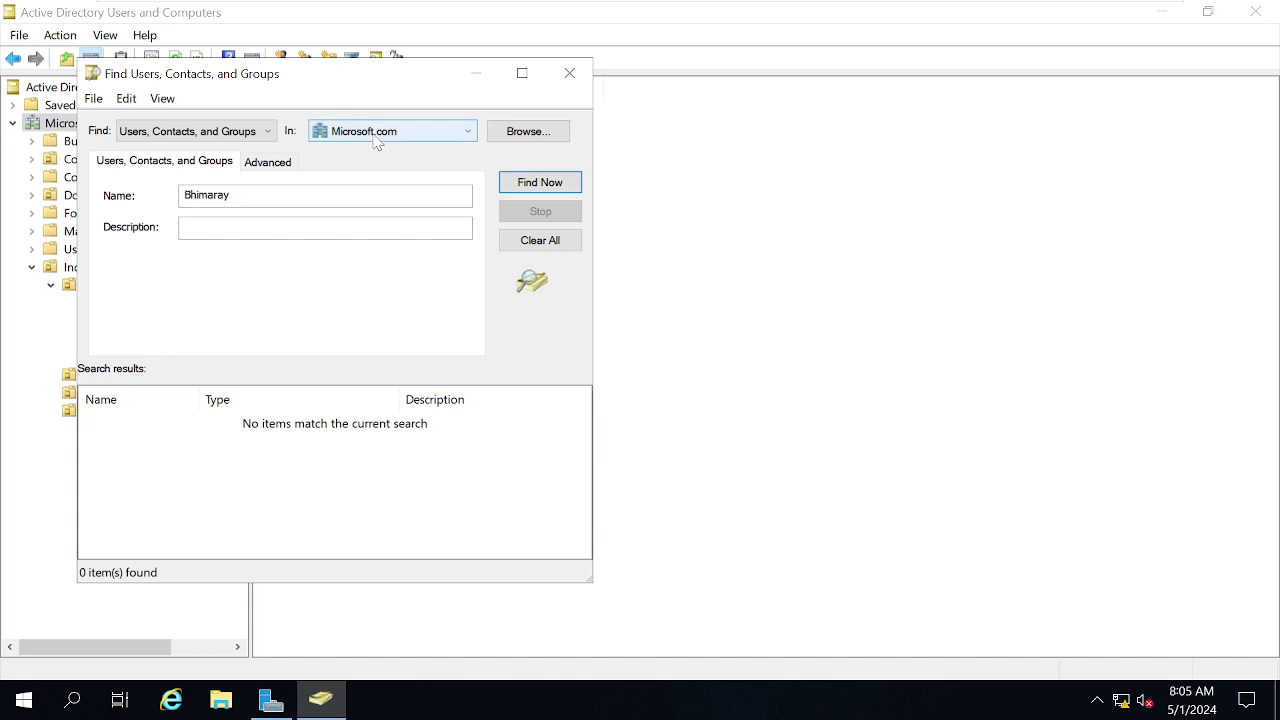
pyautogui.click(376, 142)
pyautogui.click(361, 170)
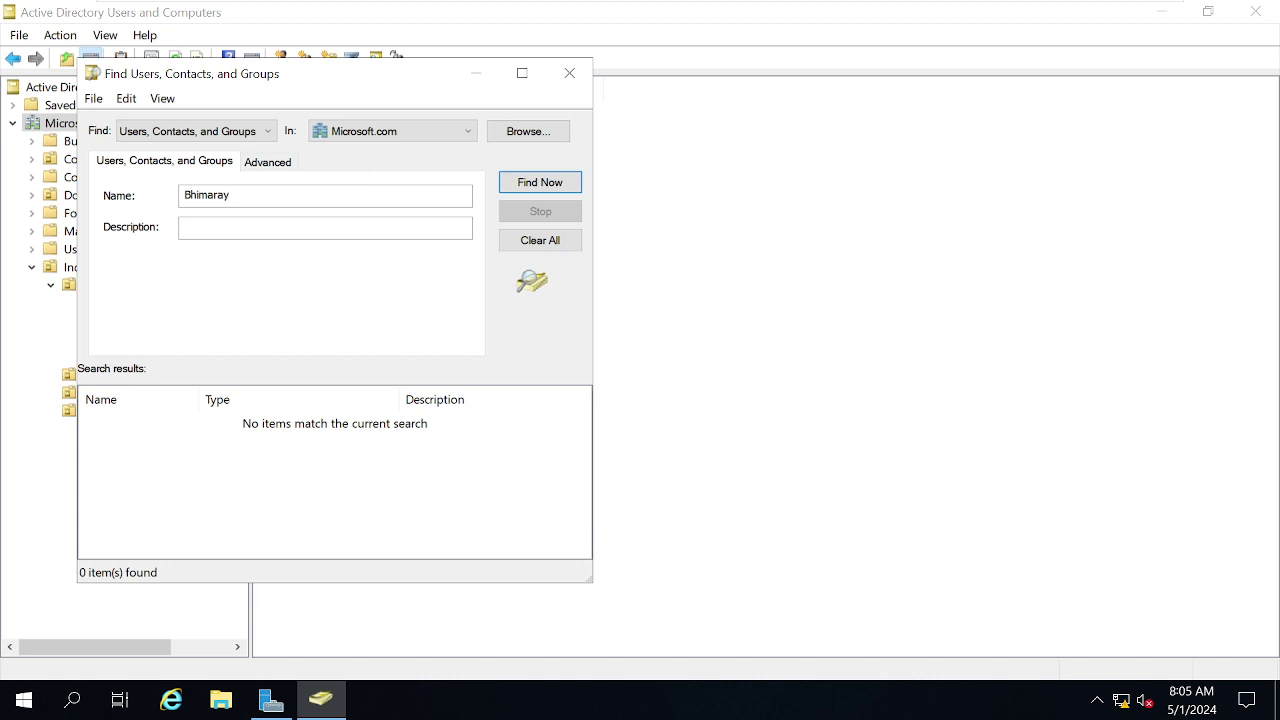
# Search the domain for 'user' and then 'itus', select ituser1, and return to W10.
pyautogui.doubleClick(206, 195)
pyautogui.write('user')
pyautogui.click(578, 186)
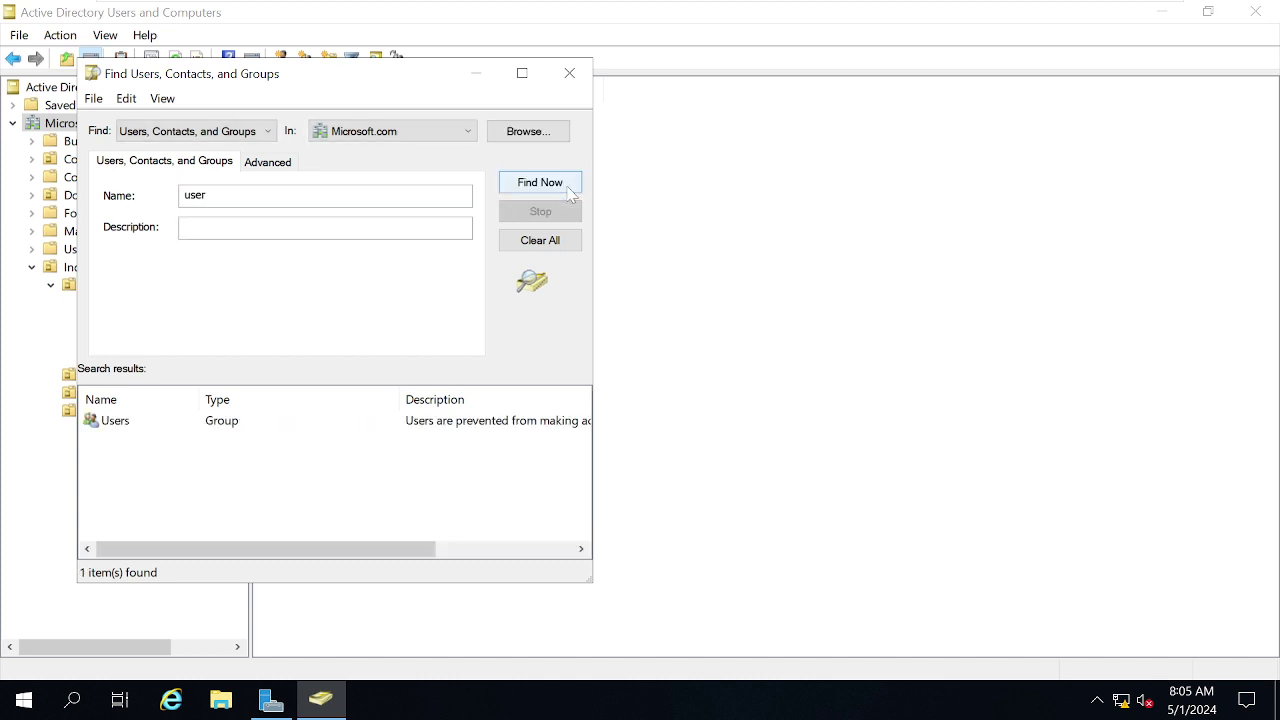
pyautogui.click(206, 195)
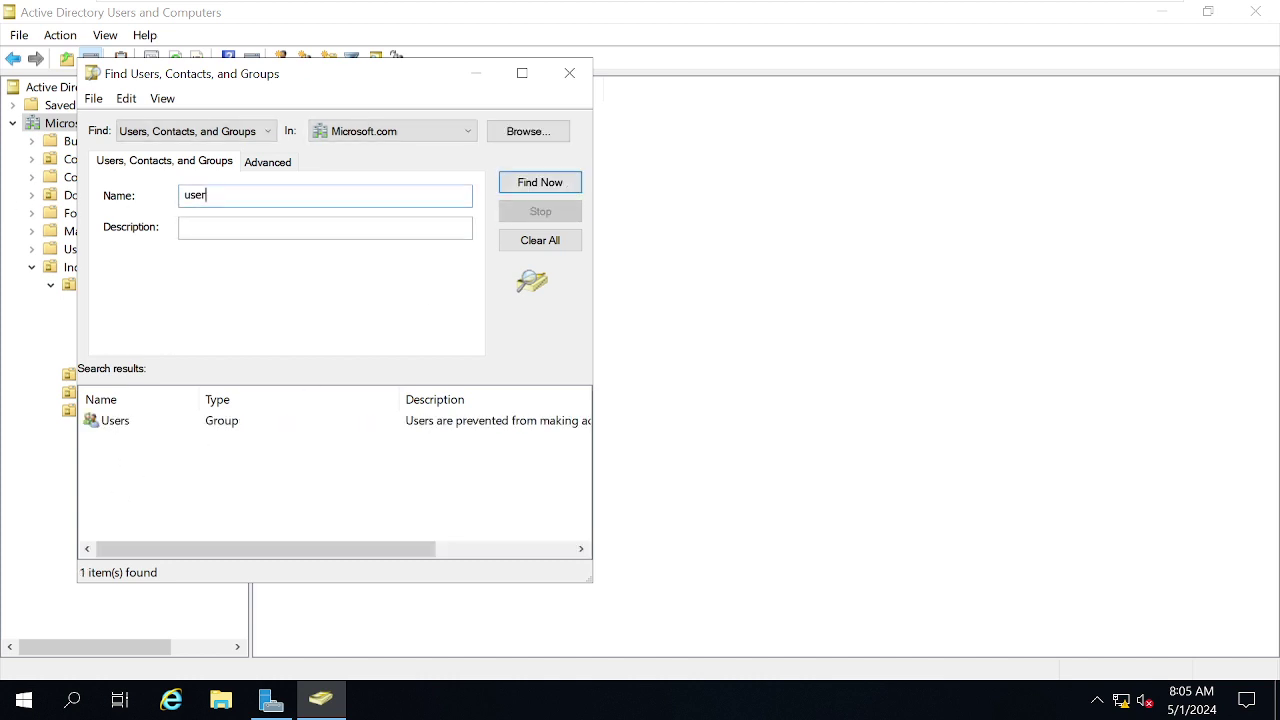
pyautogui.press('BackSpace')
pyautogui.press('BackSpace')
pyautogui.press('BackSpace')
pyautogui.write('t')
pyautogui.write('itus')
pyautogui.click(546, 189)
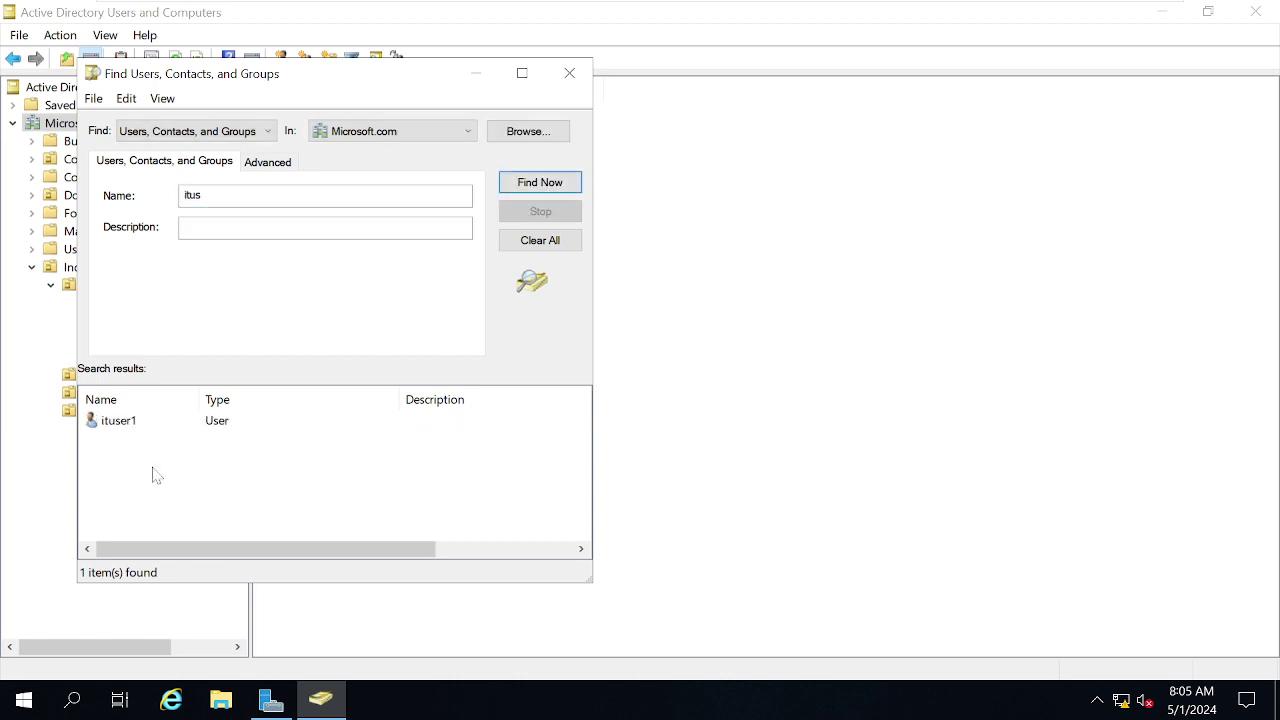
pyautogui.click(110, 425)
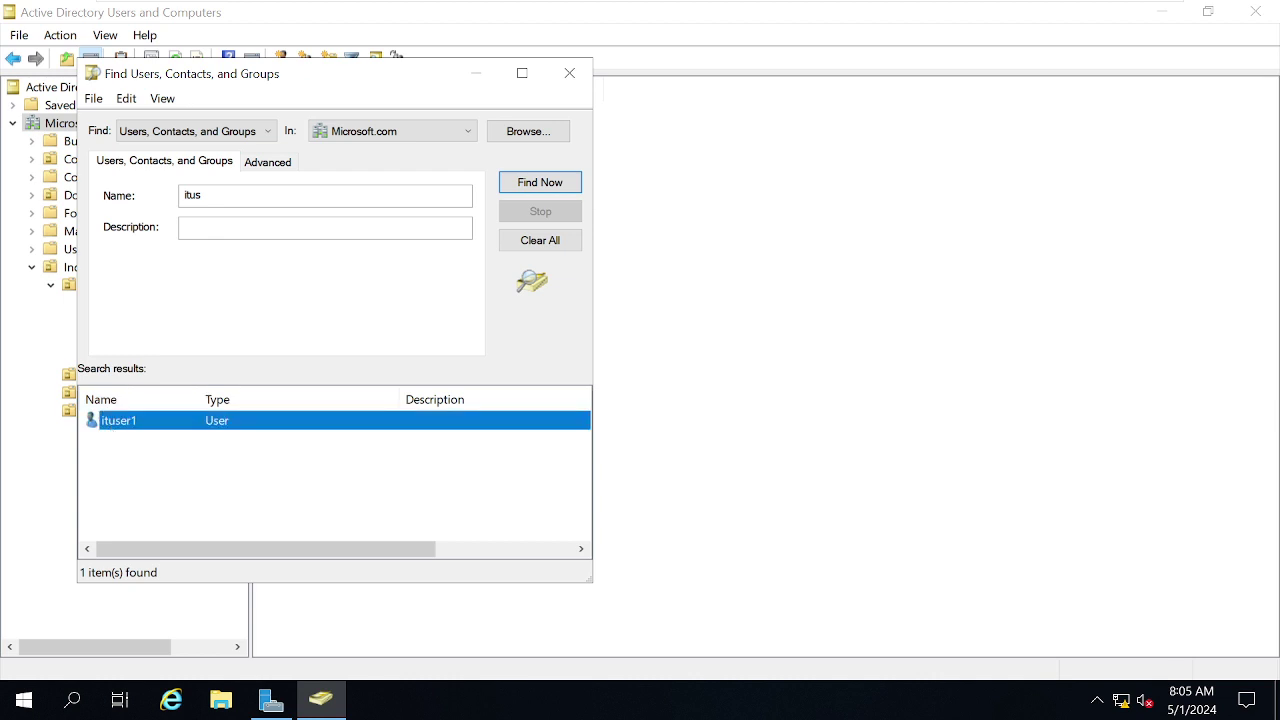
pyautogui.moveTo(508, 5)
pyautogui.click(890, 16)
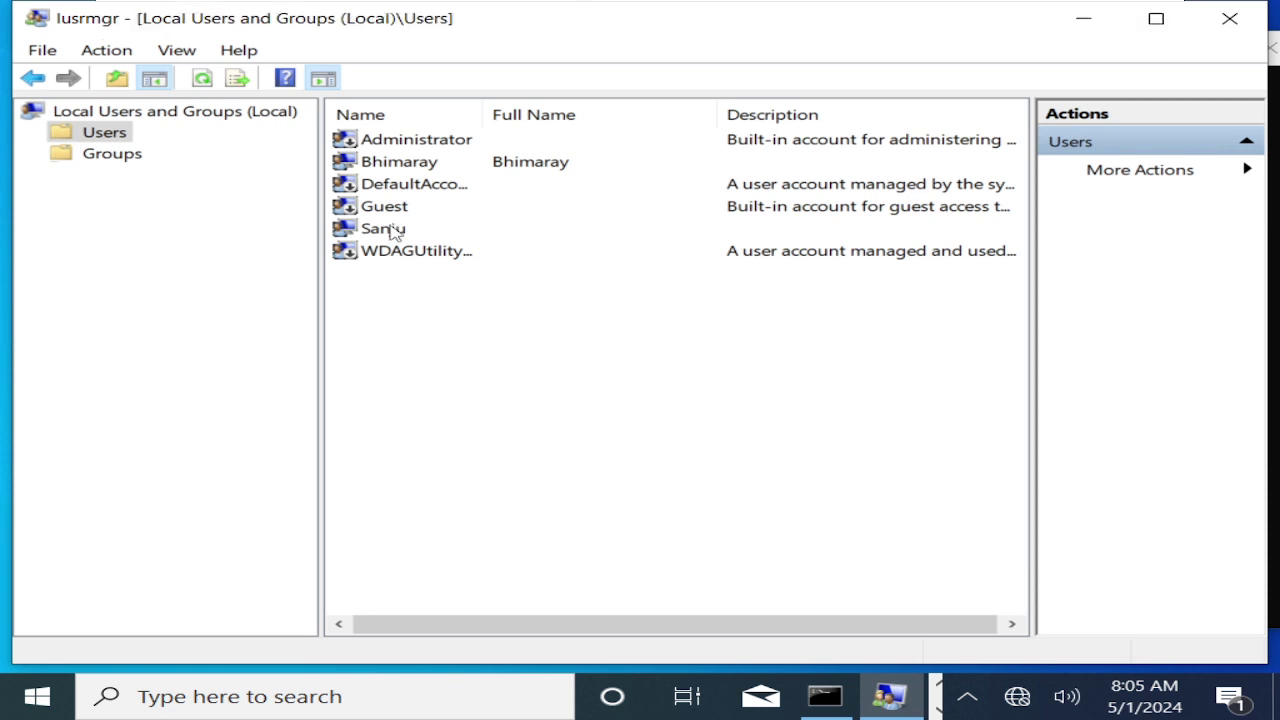
# Show the local Groups folder and widen the Name column to reveal full group names.
pyautogui.click(392, 169)
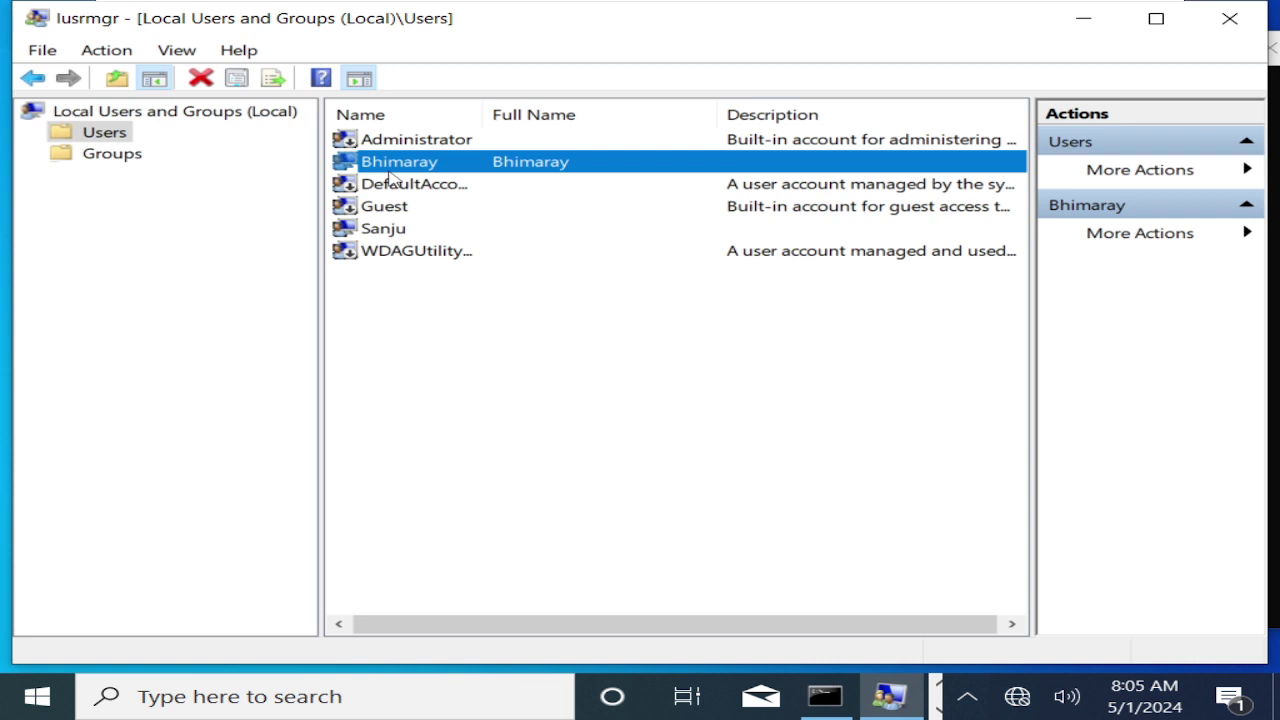
pyautogui.click(113, 164)
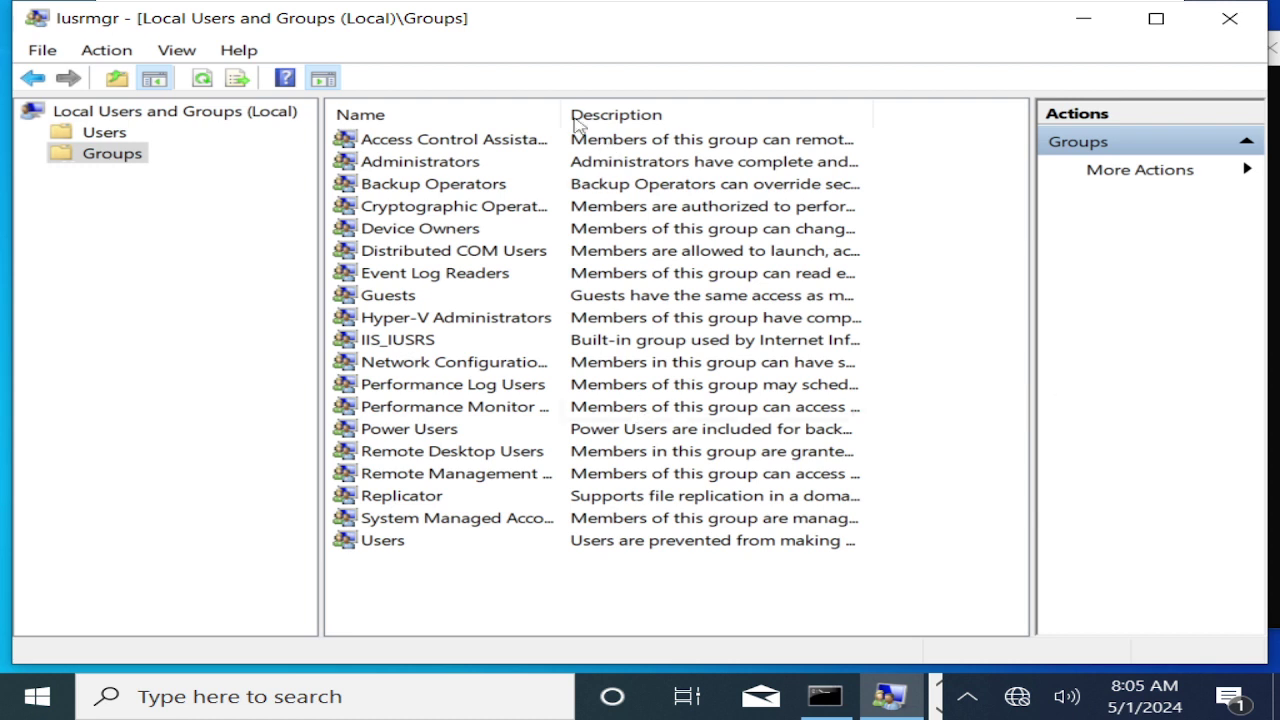
pyautogui.moveTo(562, 114); pyautogui.dragTo(661, 113)
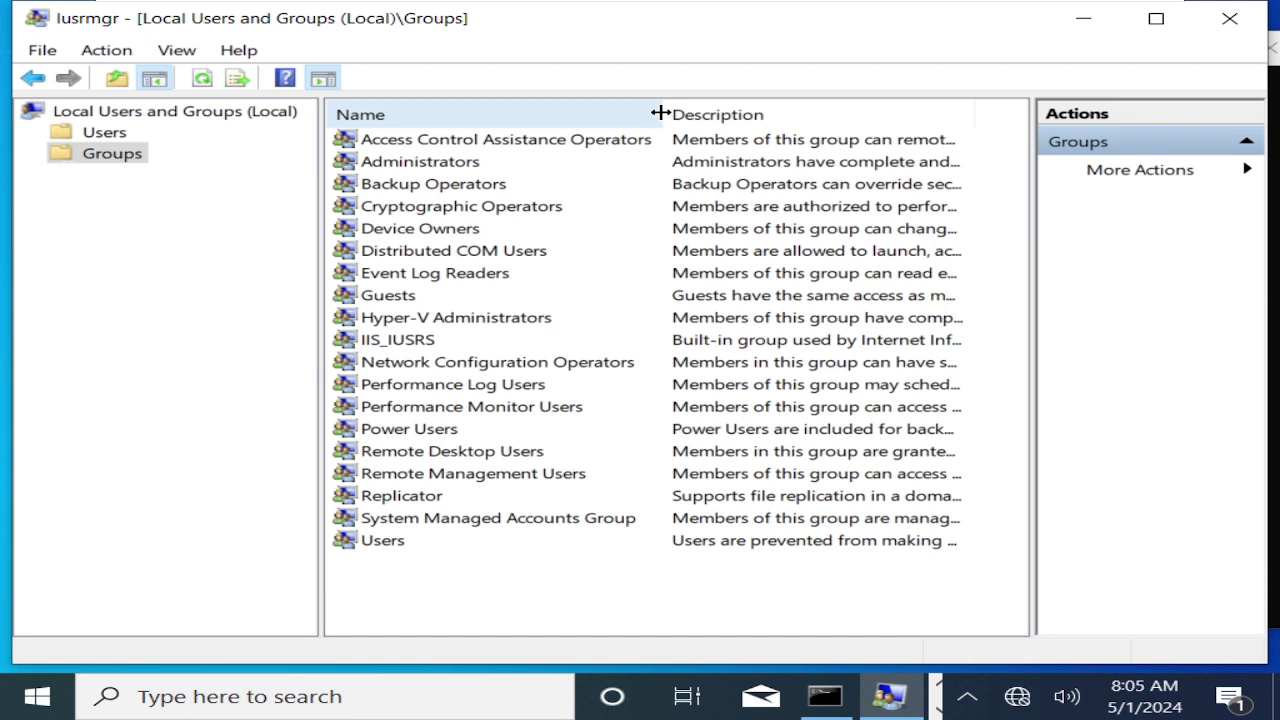
# Start adding a member to the Administrators group, with Microsoft.com as the search location.
pyautogui.doubleClick(408, 166)
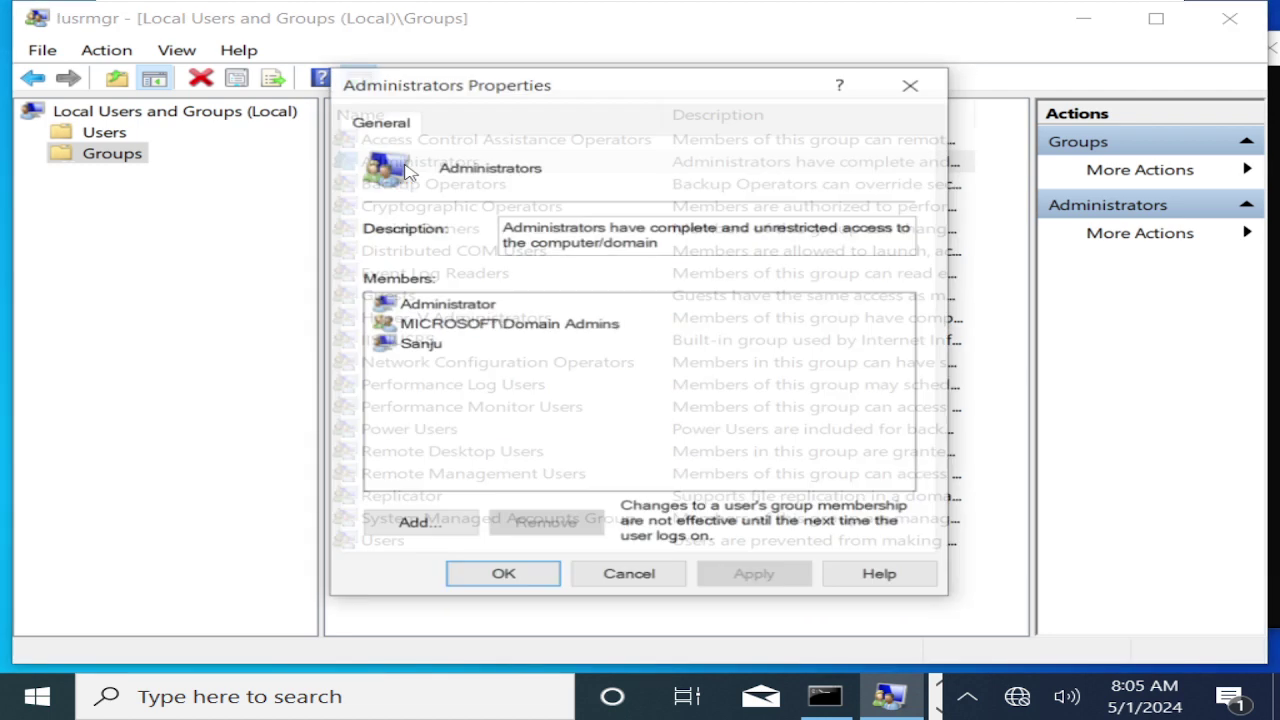
pyautogui.click(432, 527)
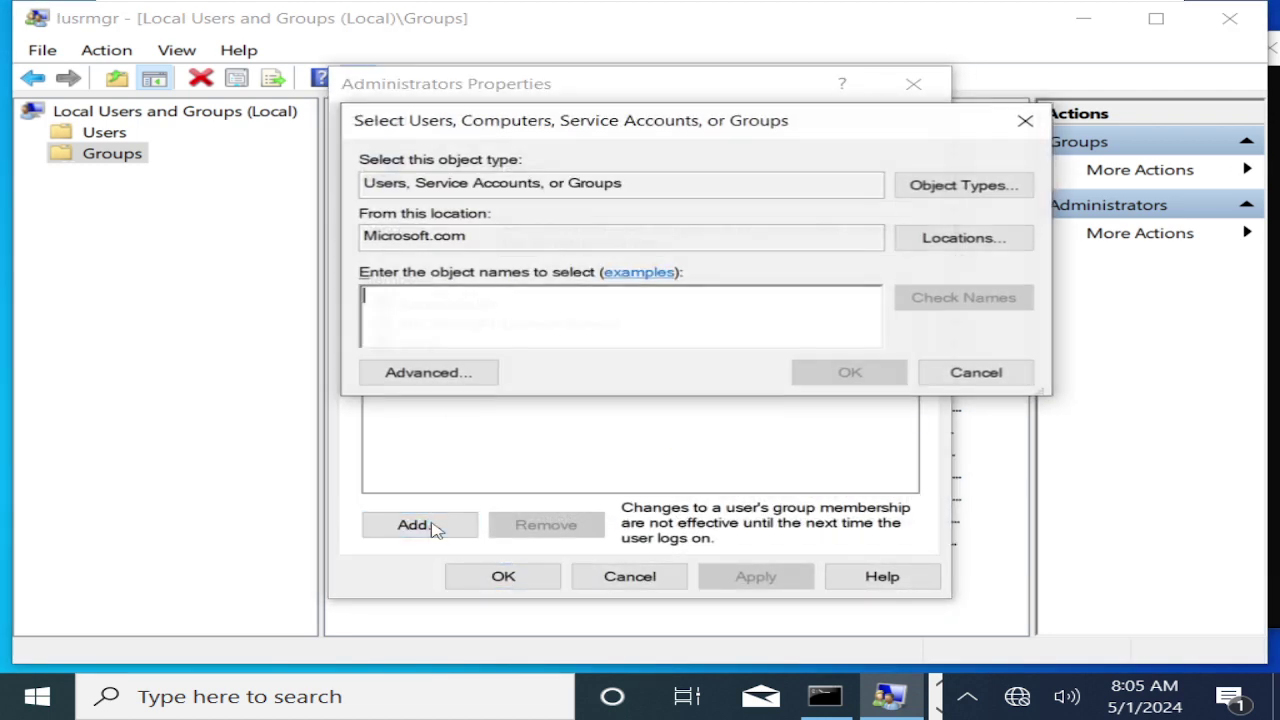
pyautogui.doubleClick(420, 236)
pyautogui.click(420, 236)
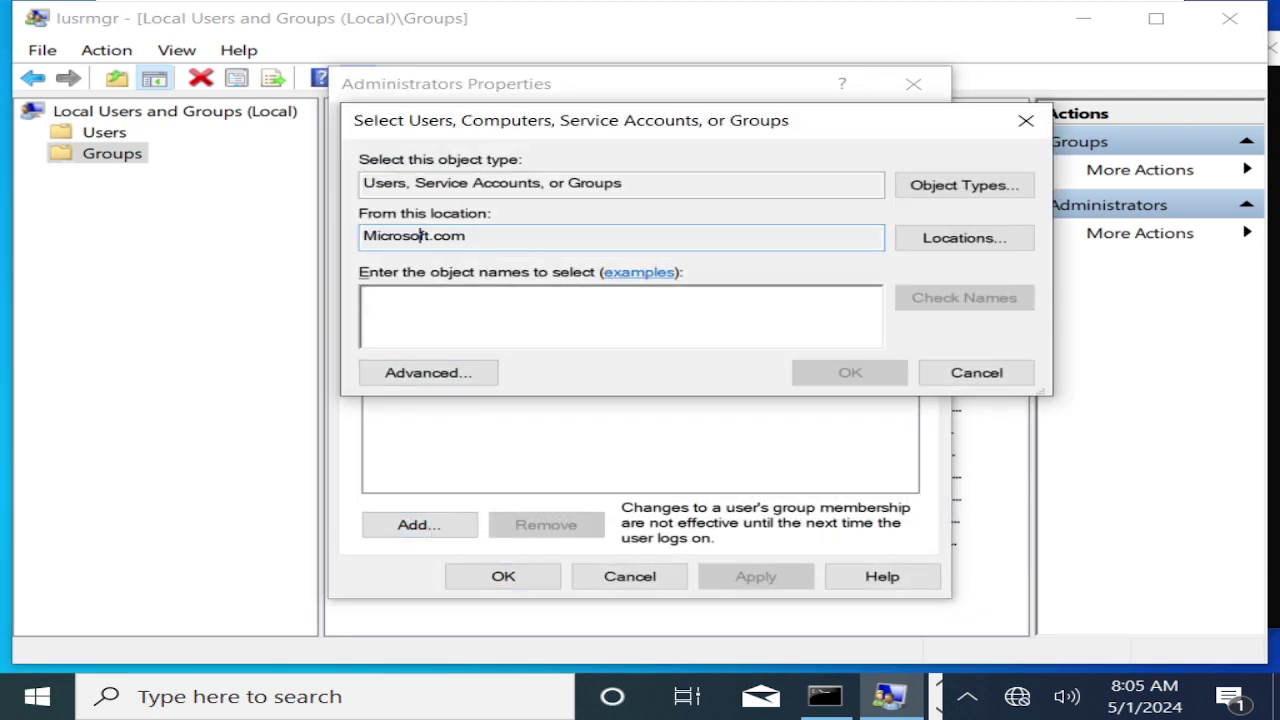
pyautogui.click(951, 237)
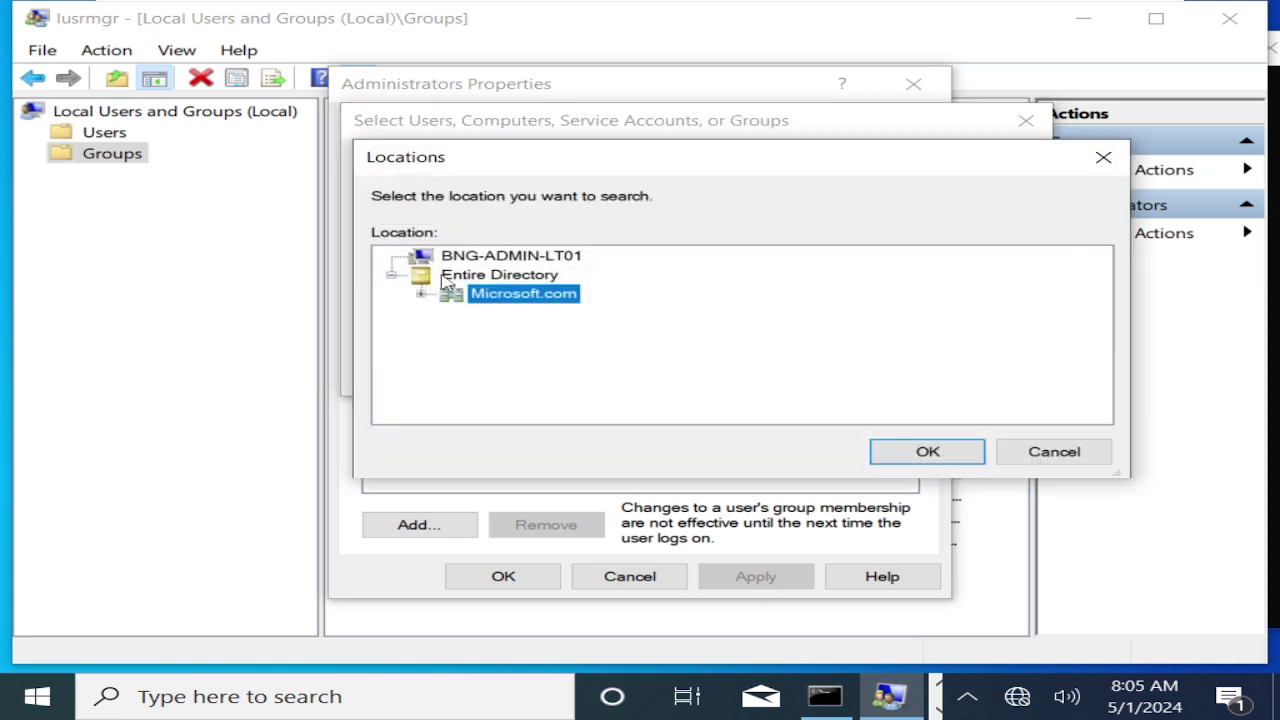
pyautogui.click(421, 294)
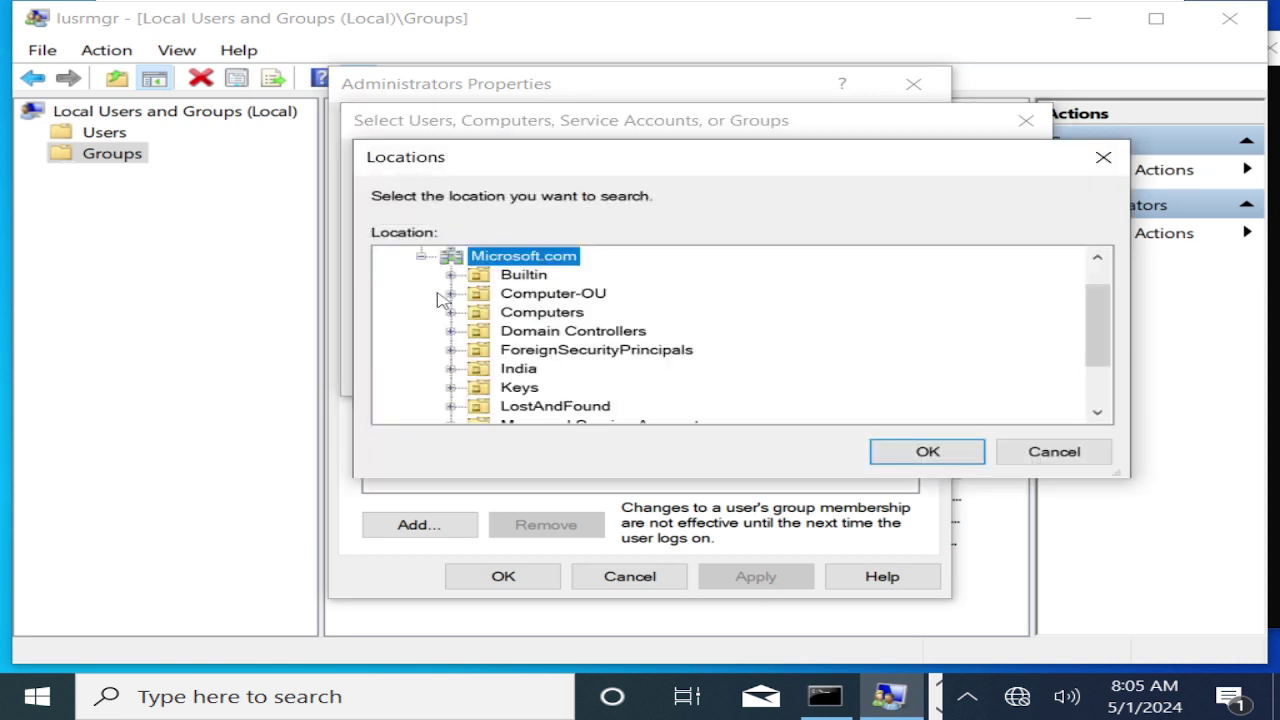
pyautogui.click(421, 257)
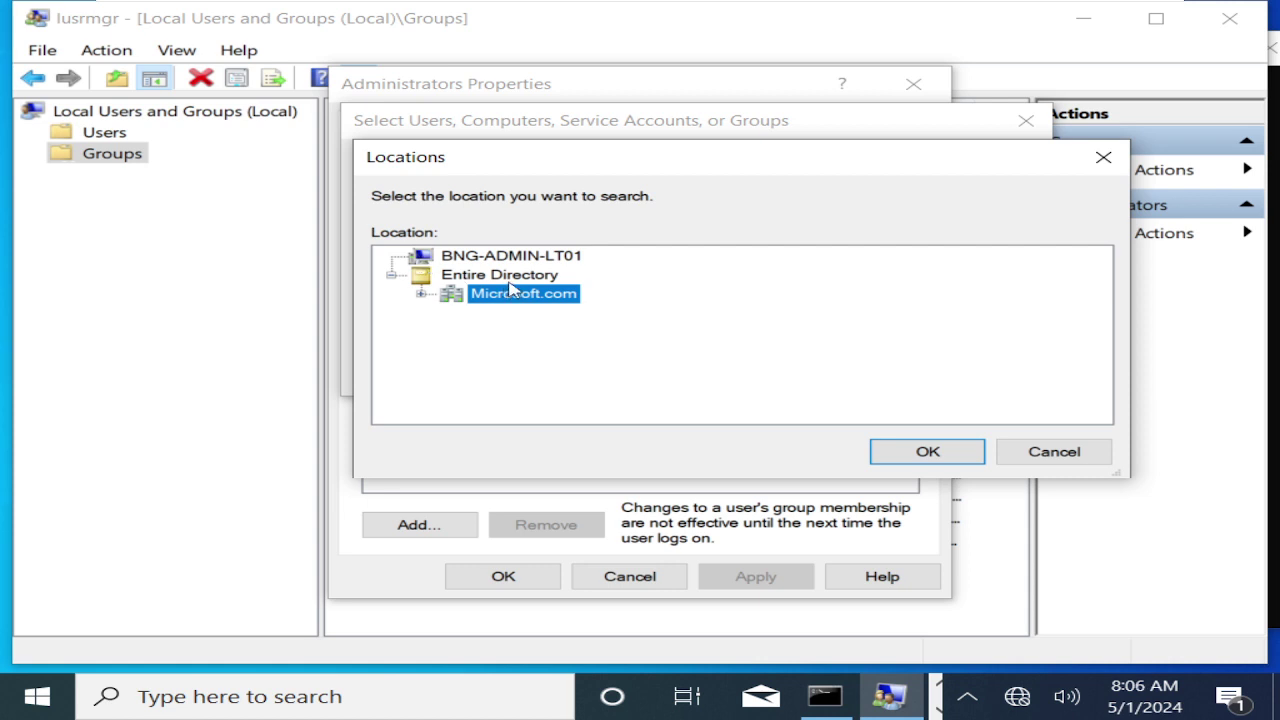
pyautogui.click(957, 458)
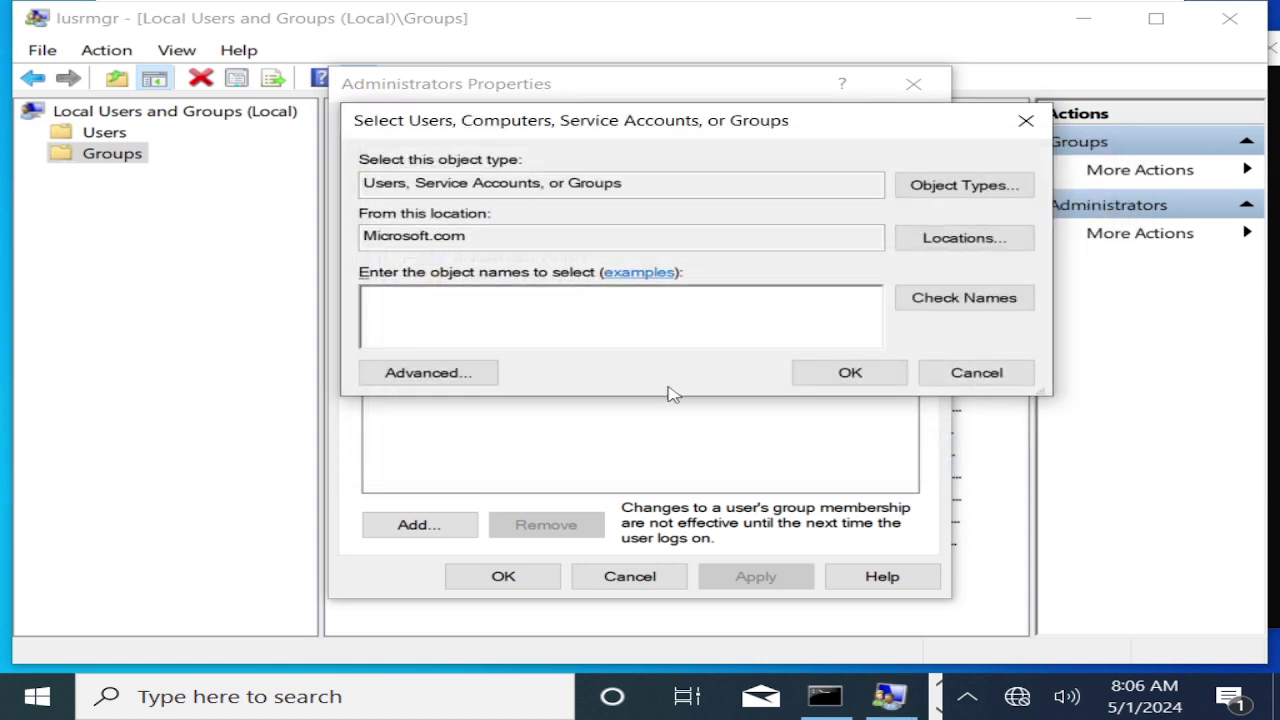
# Resolve 'itus' to MICROSOFT\ituser1, add it to Administrators, and apply the change.
pyautogui.write('itus')
pyautogui.click(994, 313)
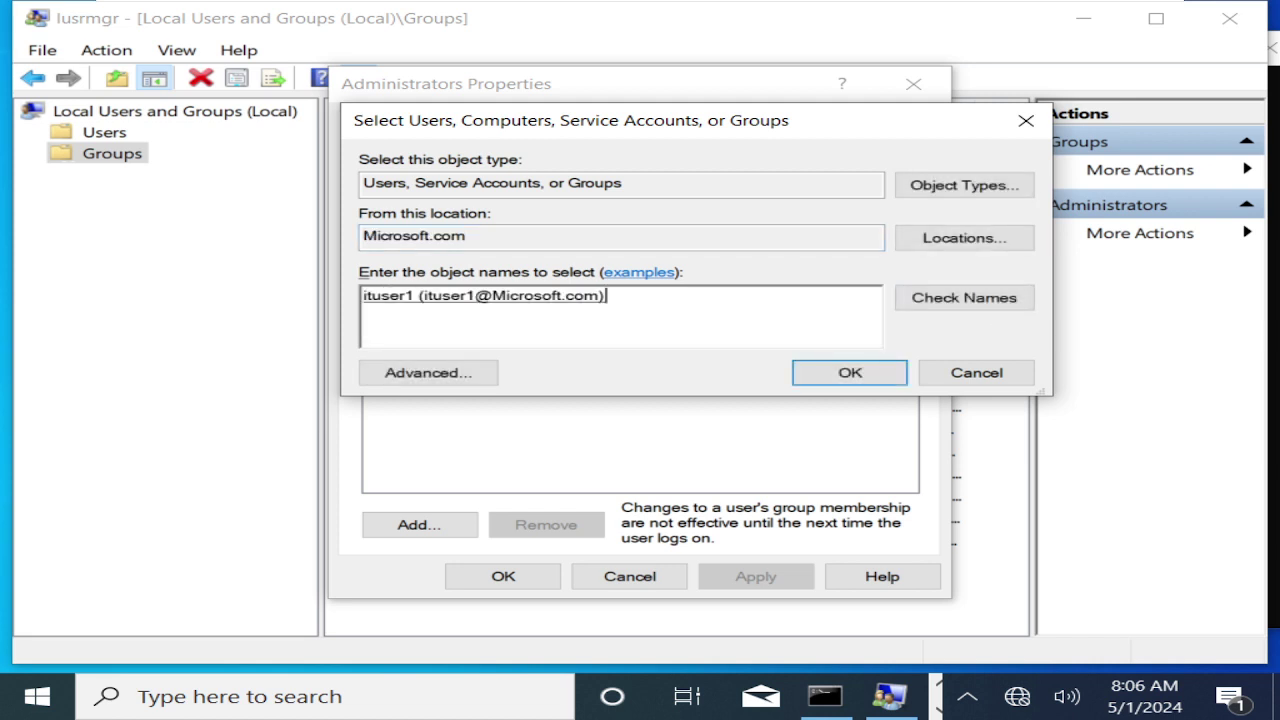
pyautogui.click(832, 372)
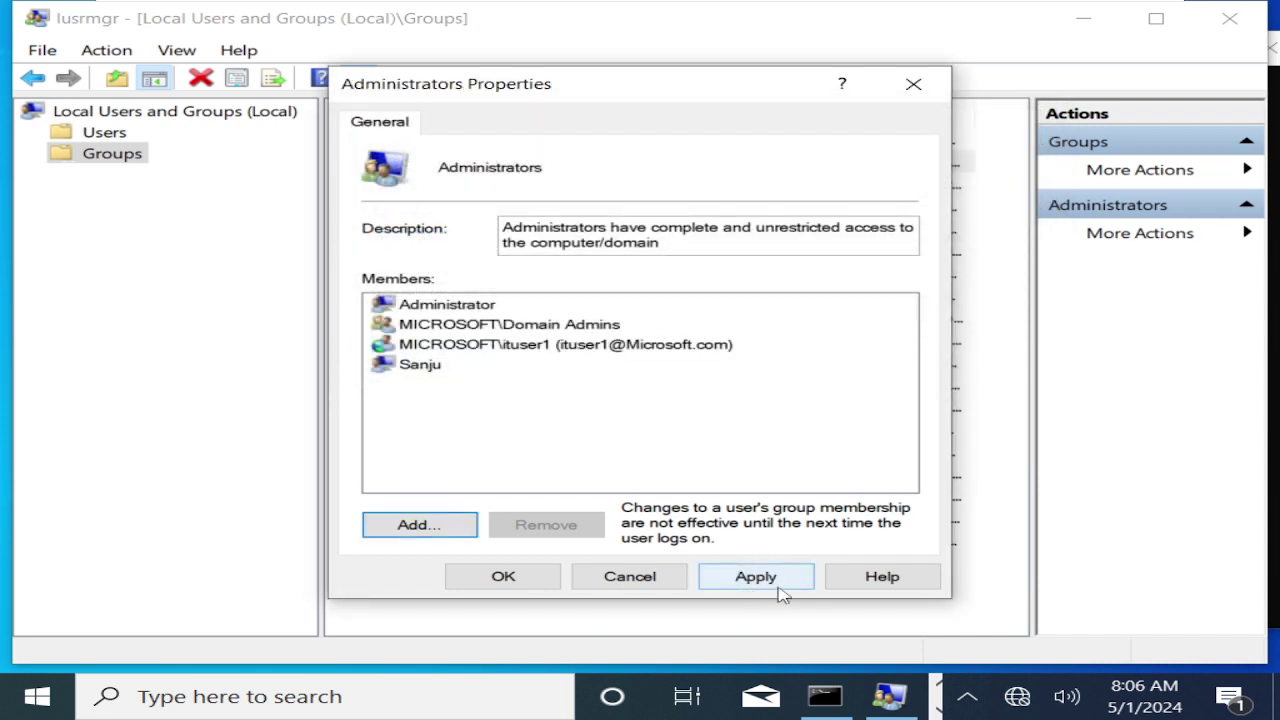
pyautogui.click(777, 587)
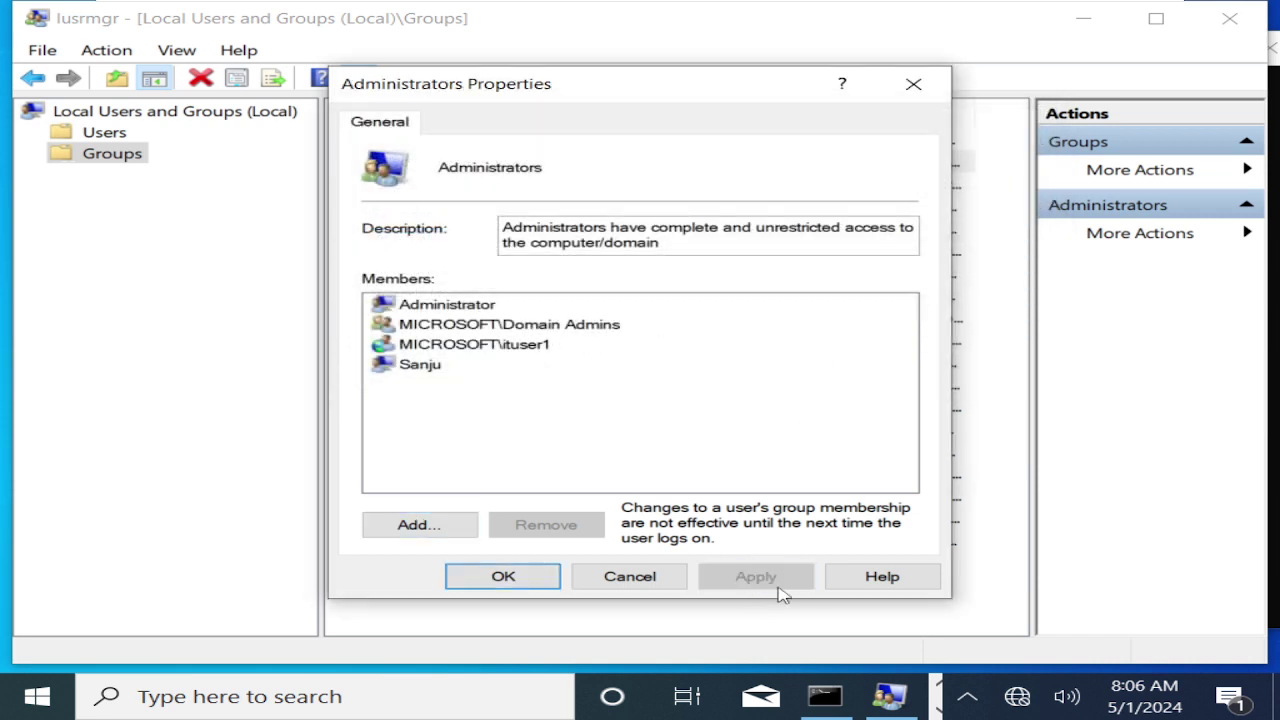
pyautogui.click(445, 352)
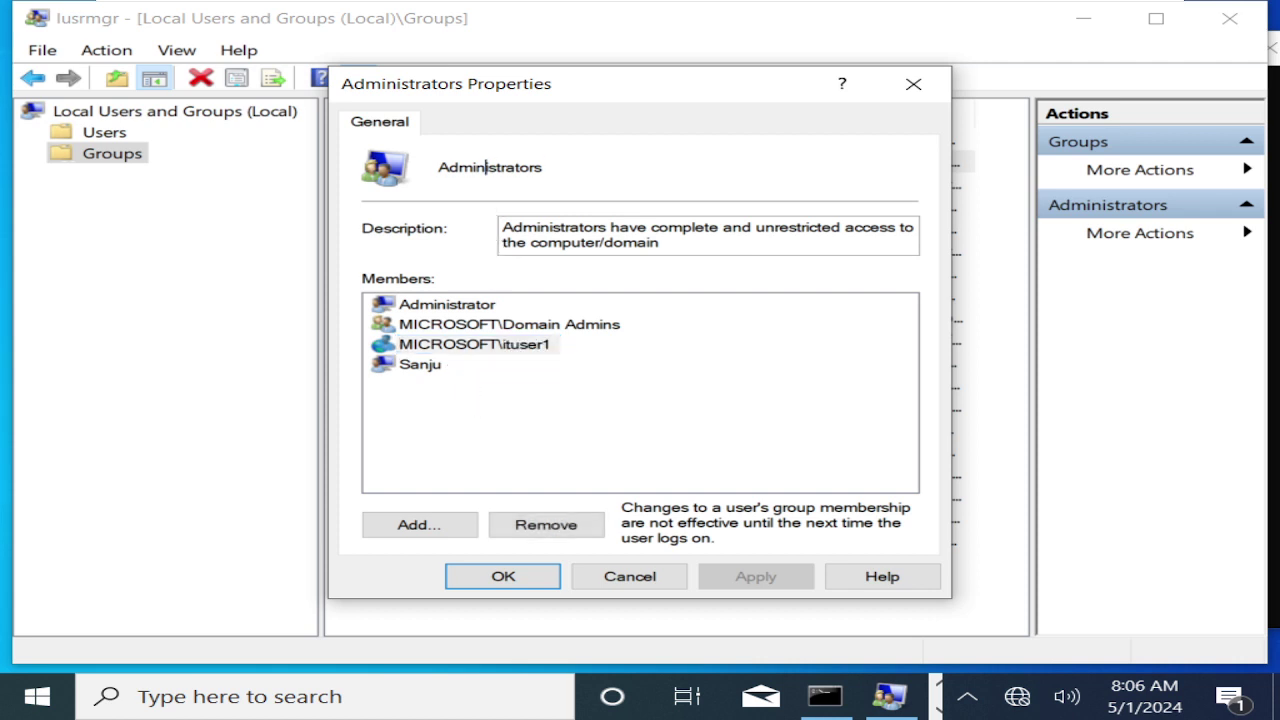
pyautogui.click(488, 584)
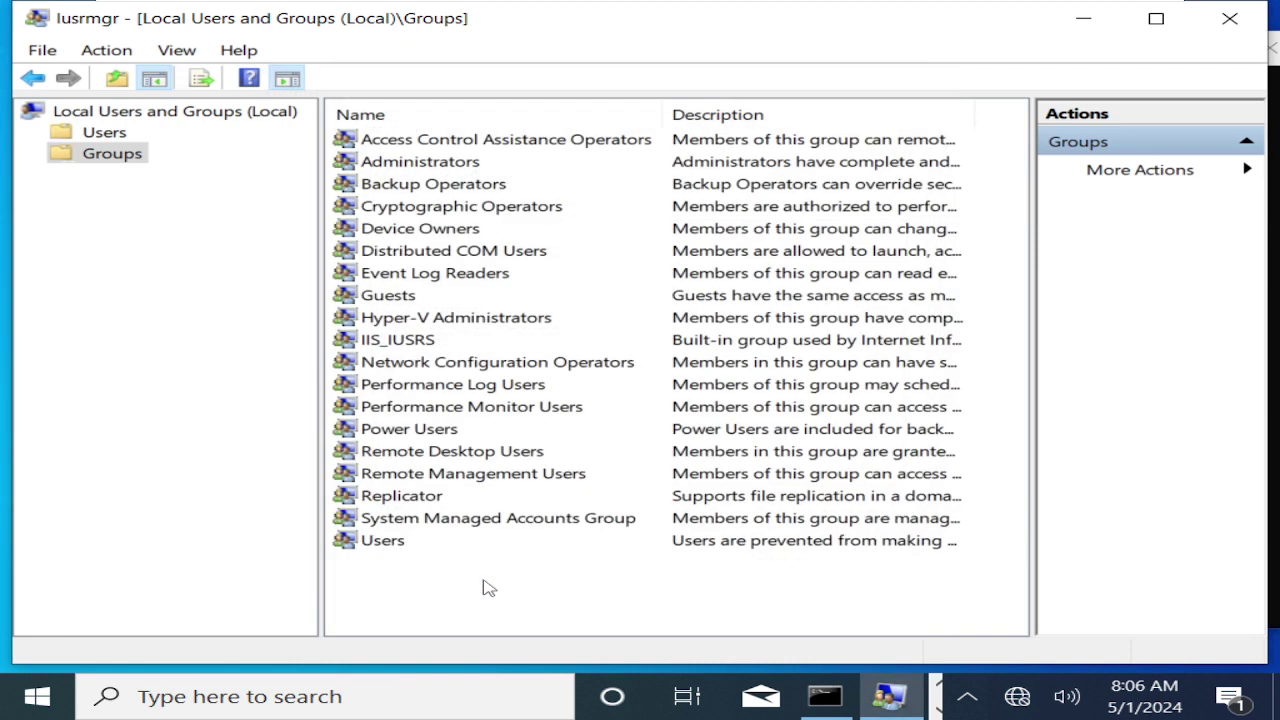
pyautogui.click(421, 166)
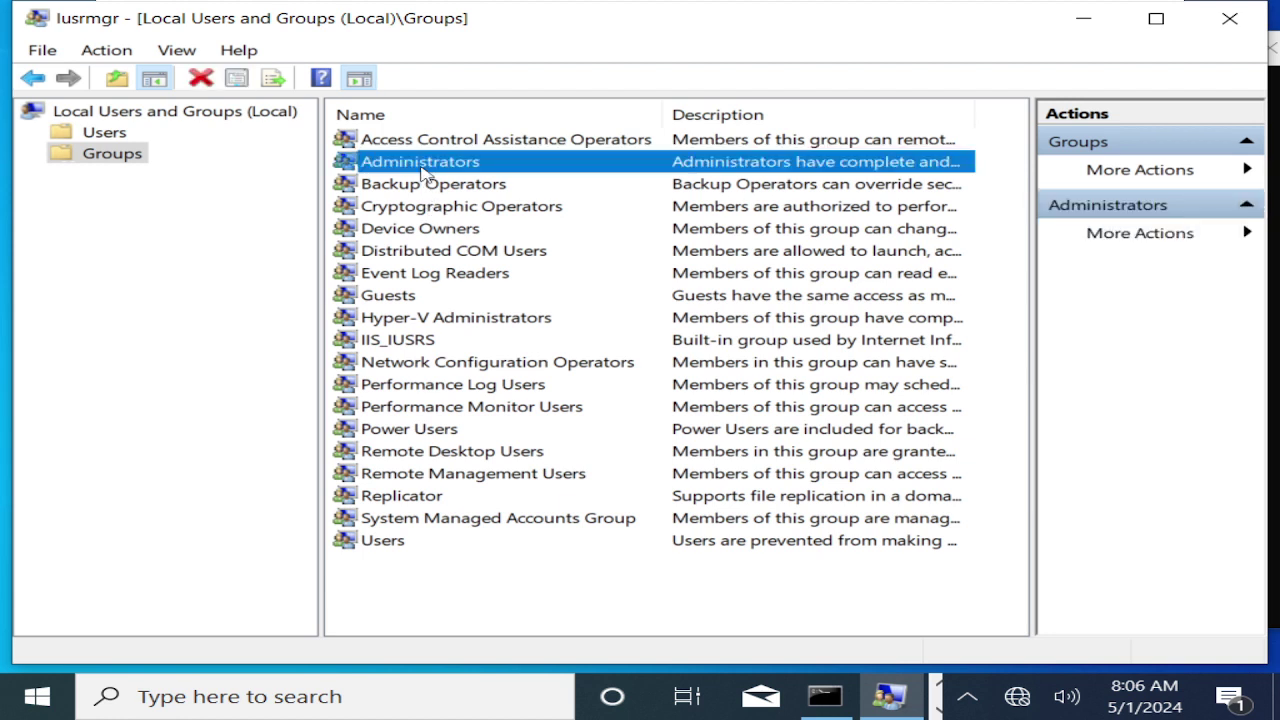
pyautogui.click(450, 455)
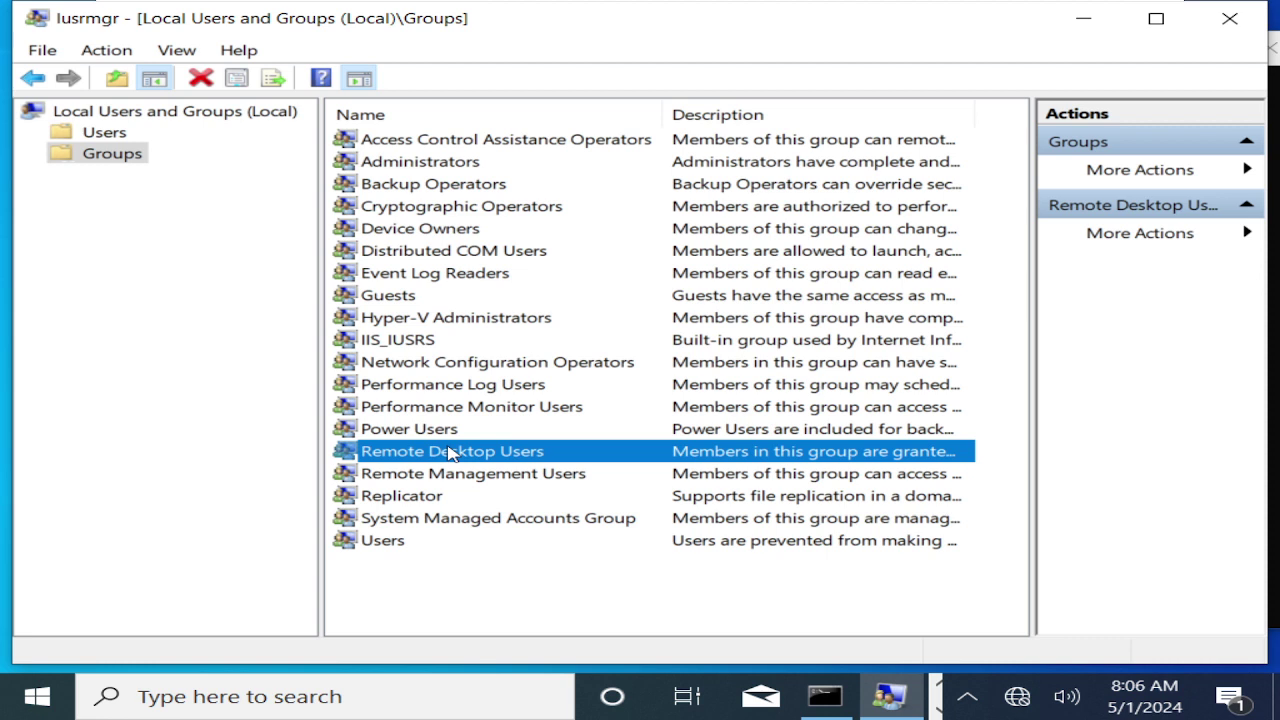
pyautogui.click(390, 194)
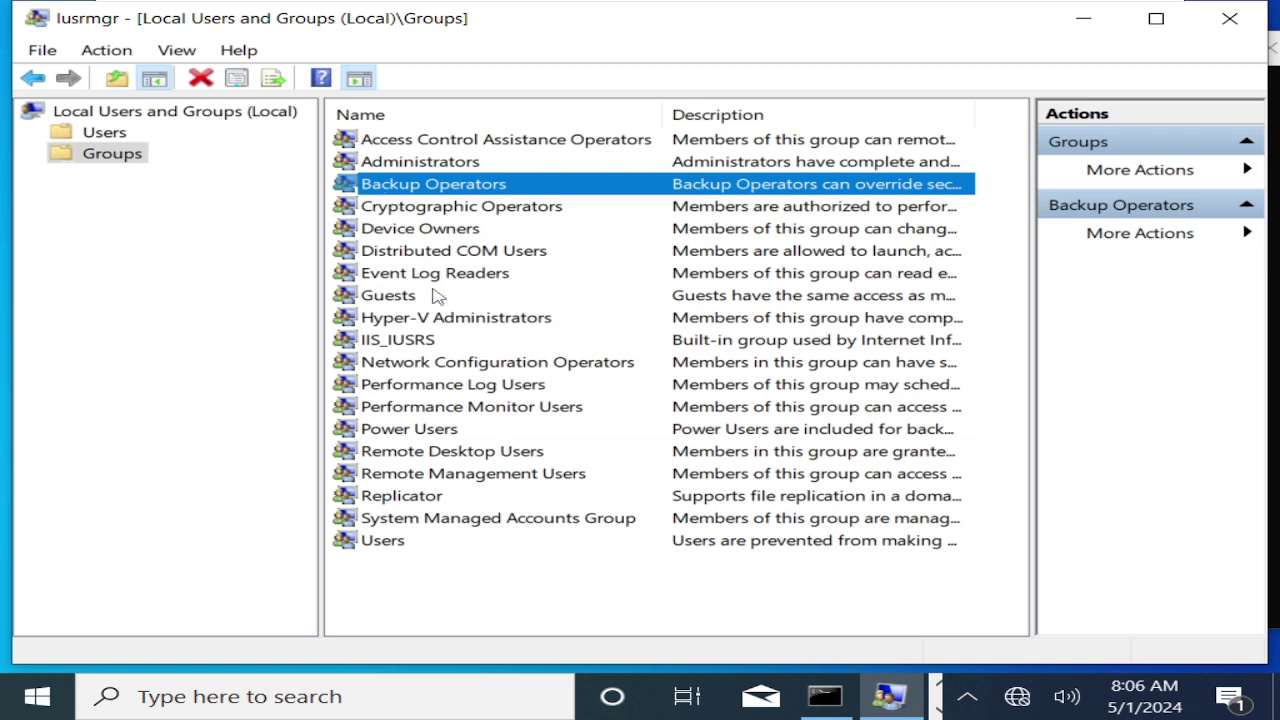
pyautogui.click(453, 325)
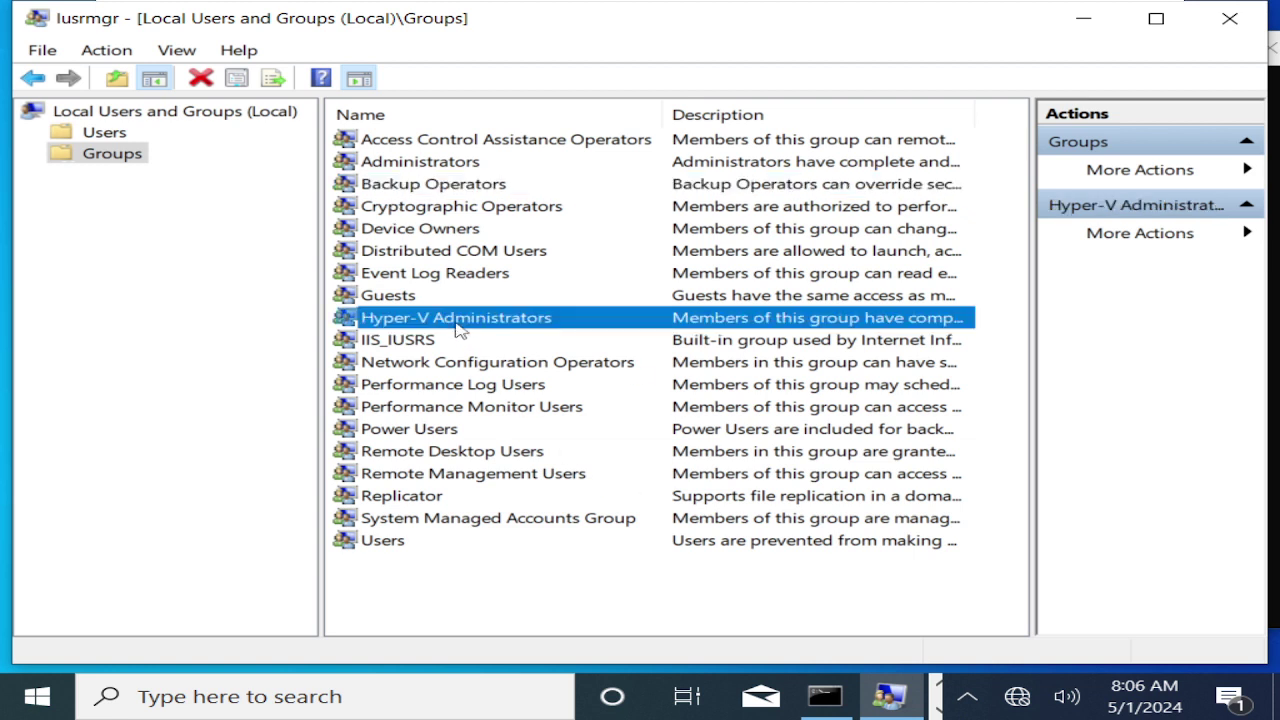
pyautogui.click(407, 348)
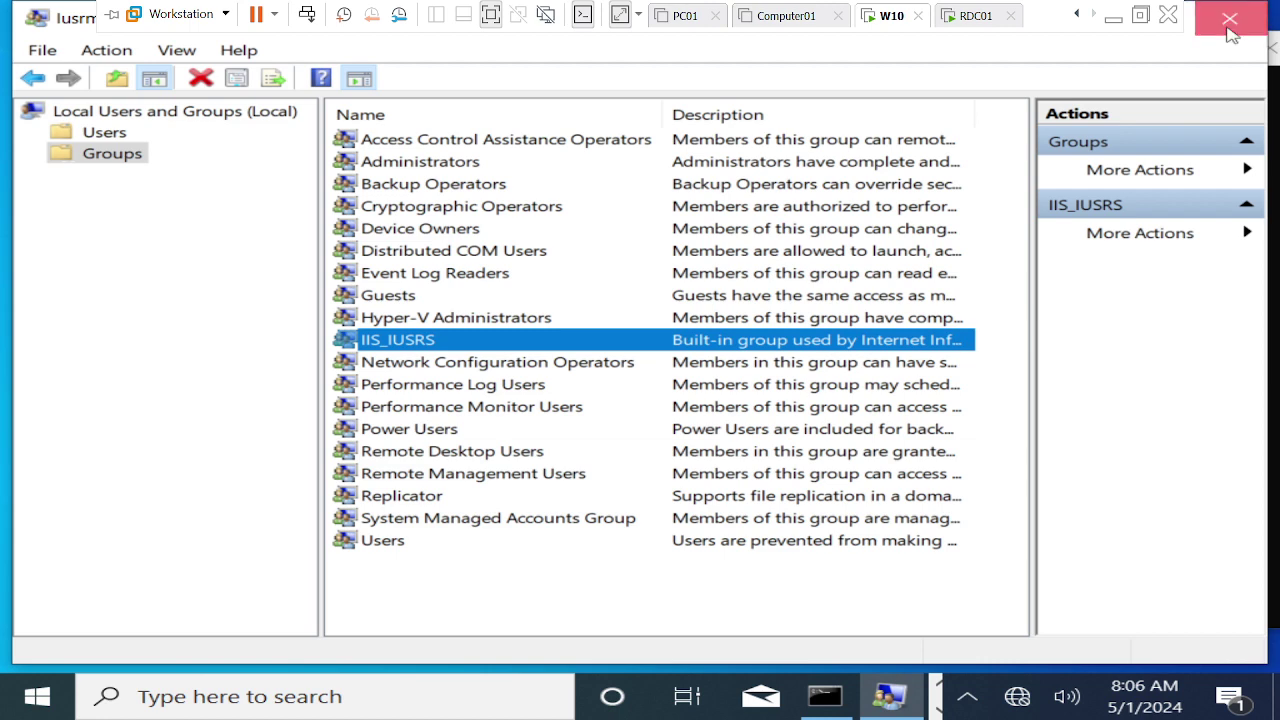
# Close Local Users and Groups, then clear the console and run whoami to show the signed-in account.
pyautogui.click(1228, 30)
pyautogui.click(506, 362)
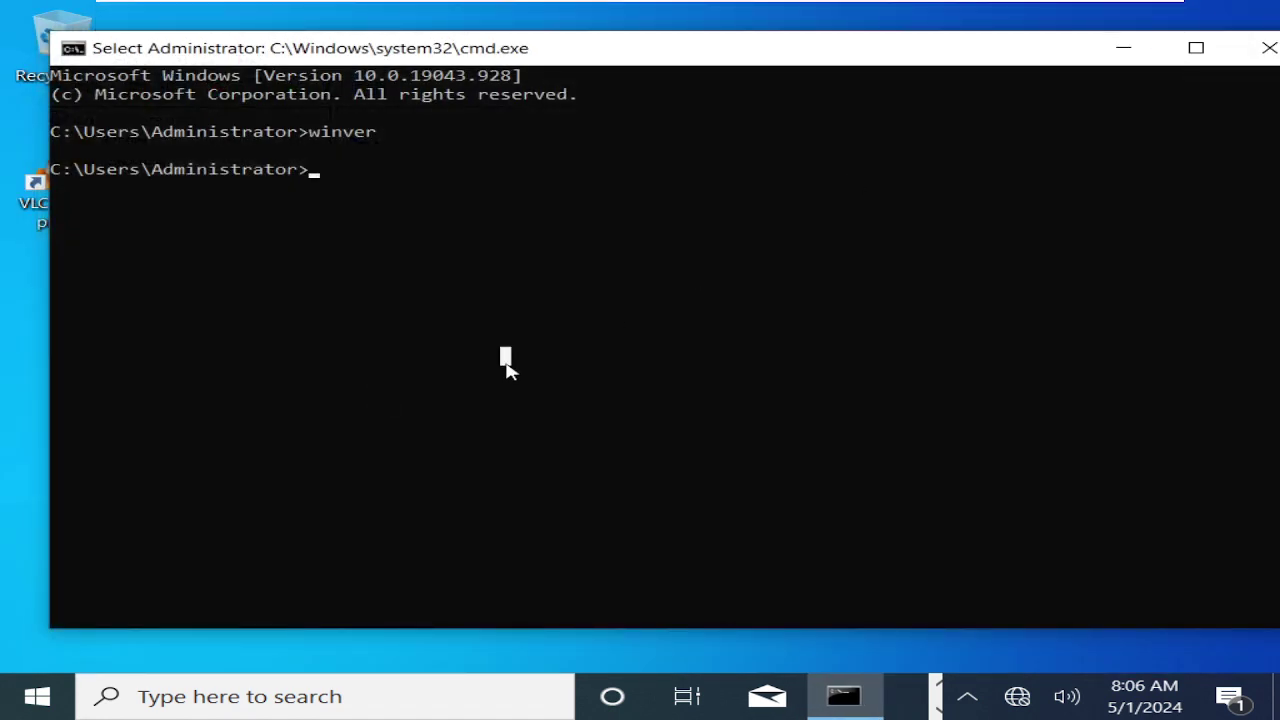
pyautogui.write('cls')
pyautogui.press('Return')
pyautogui.write('whoami')
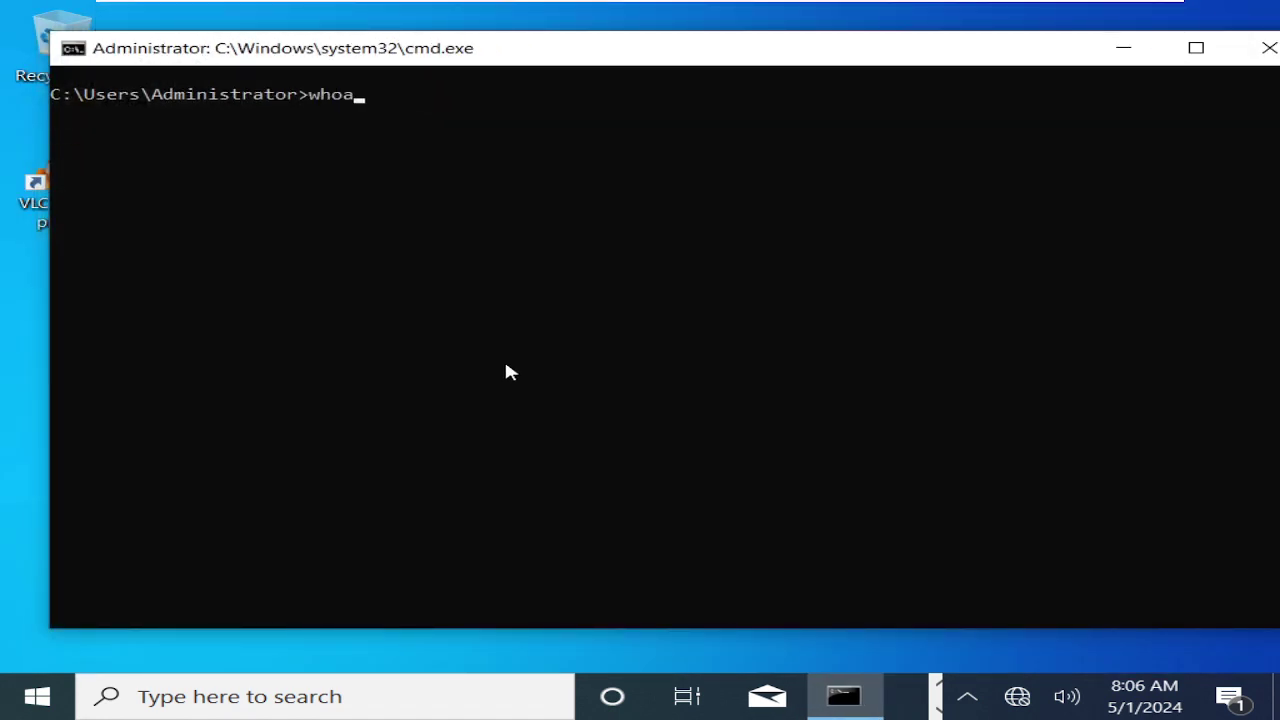
pyautogui.press('Return')
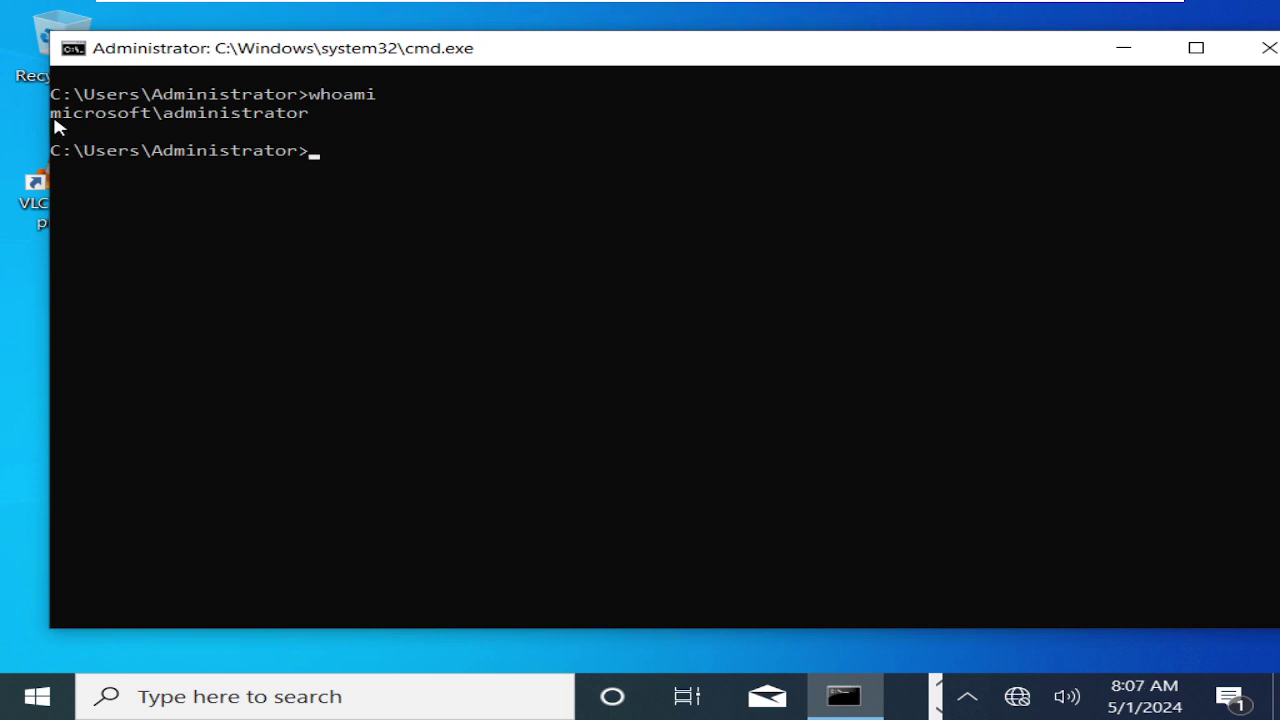
# Run logoff to sign the Administrator out of W10.
pyautogui.click(346, 130)
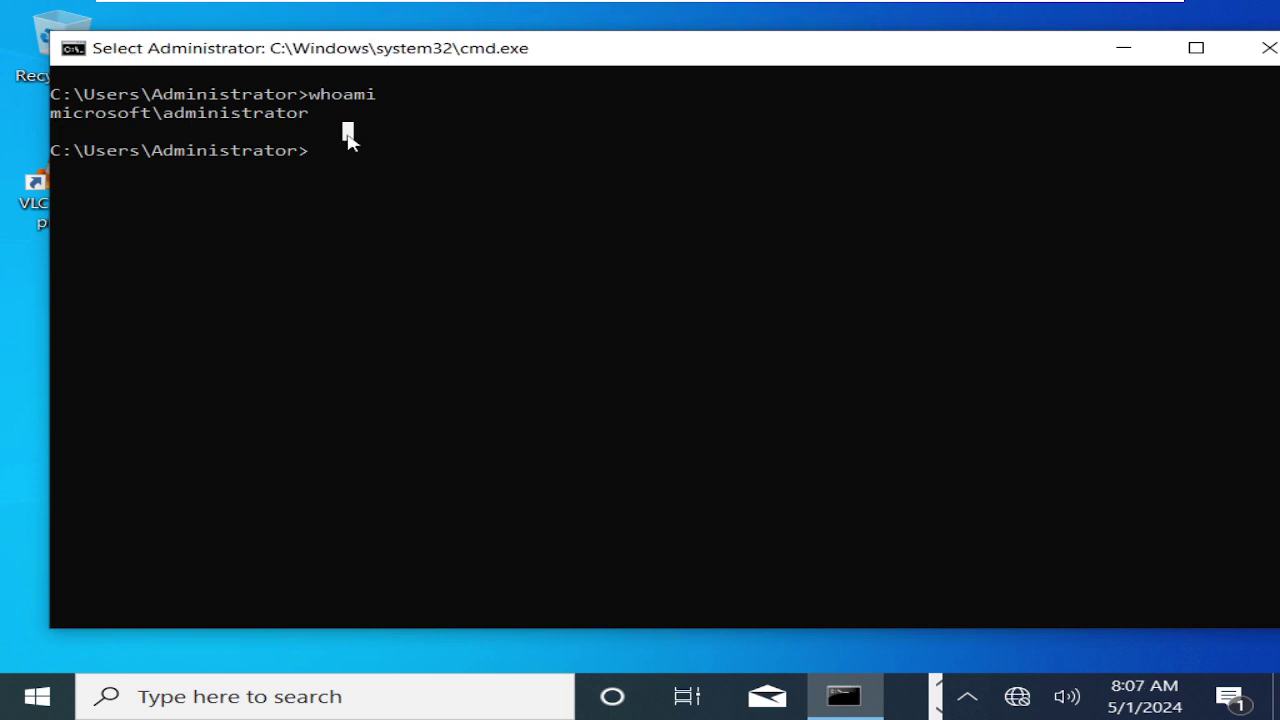
pyautogui.write('logoff')
pyautogui.press('Return')
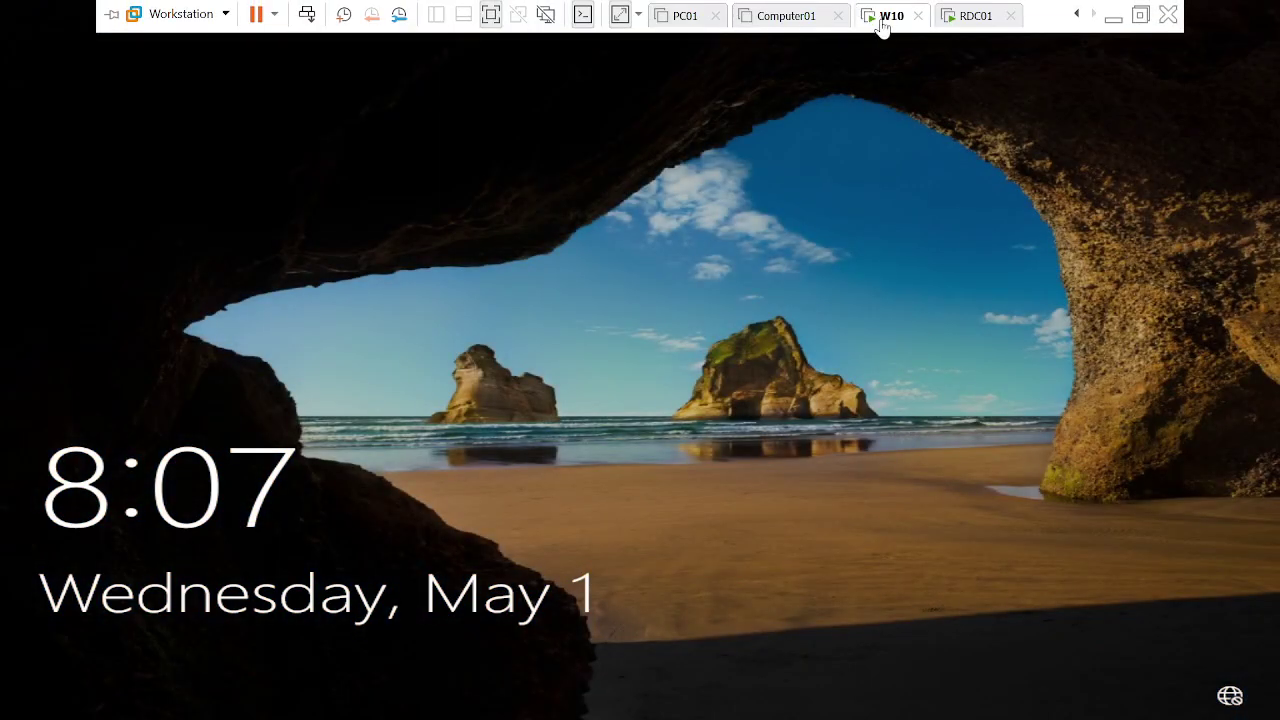
# Send Ctrl+Alt+Del to W10 and sign in as Other user with the IT user's UPN and password.
pyautogui.rightClick(883, 26)
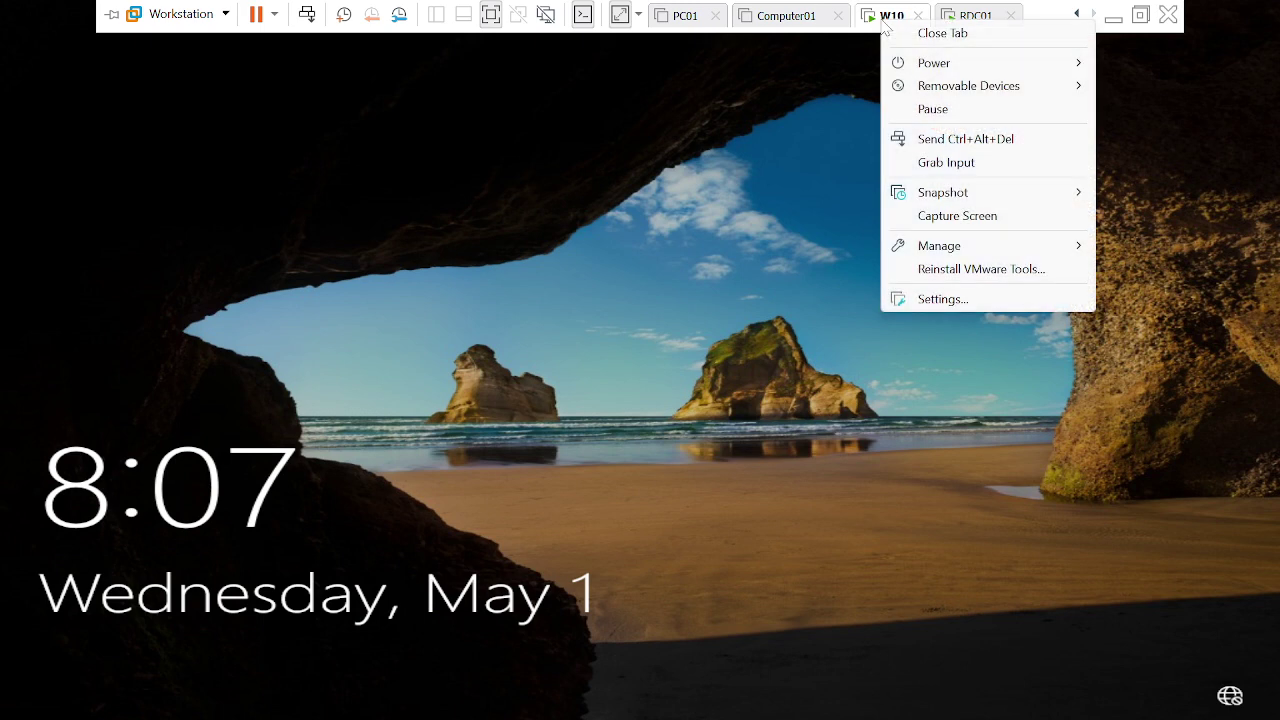
pyautogui.click(953, 140)
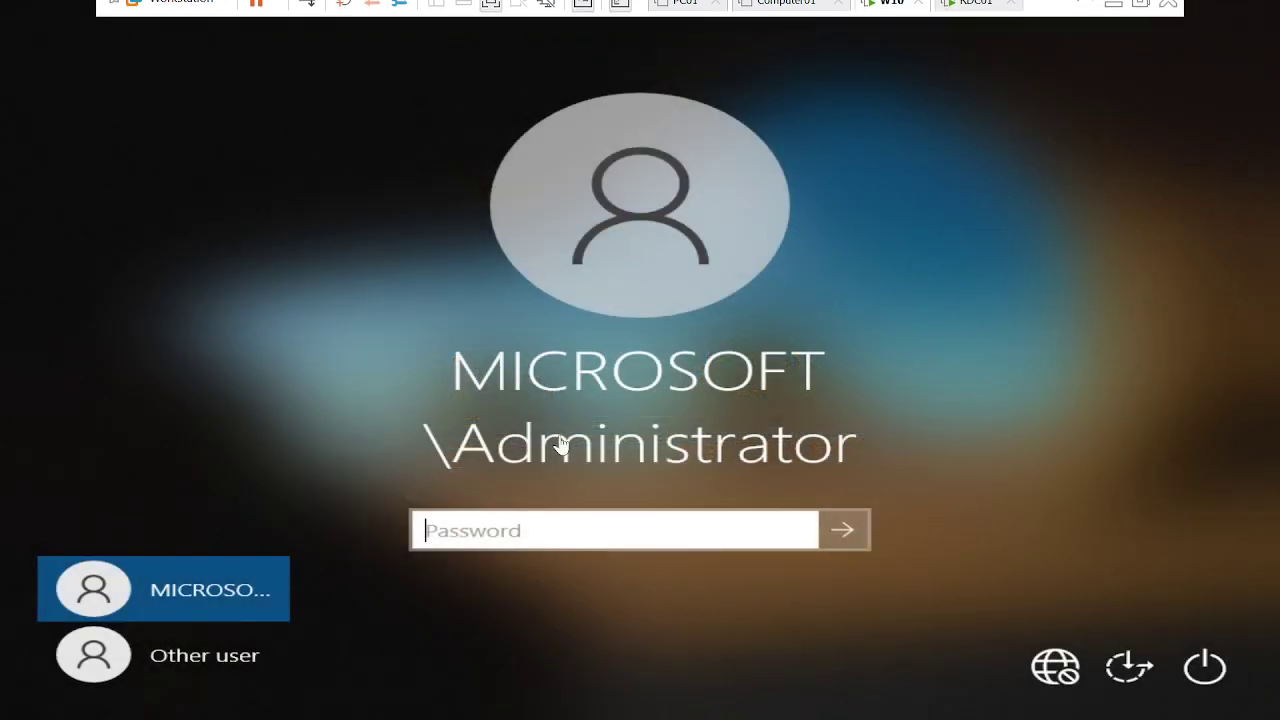
pyautogui.click(168, 667)
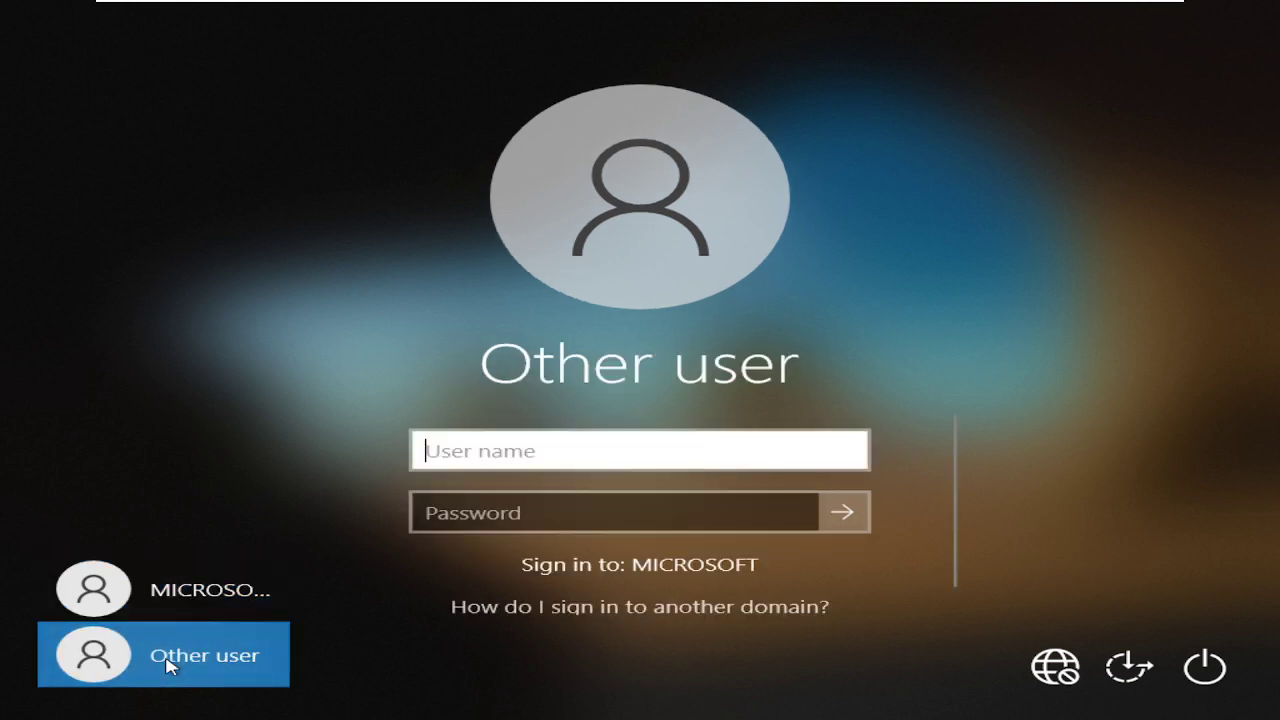
pyautogui.write('ituser')
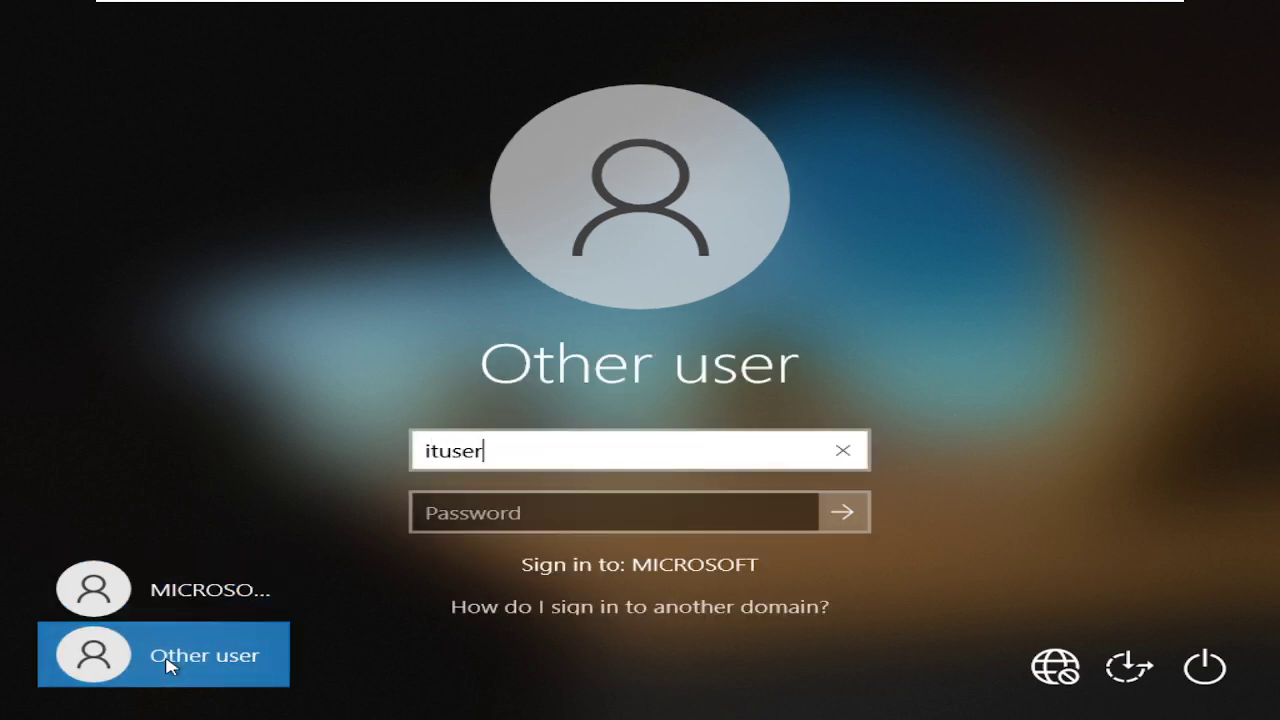
pyautogui.write('1@micr')
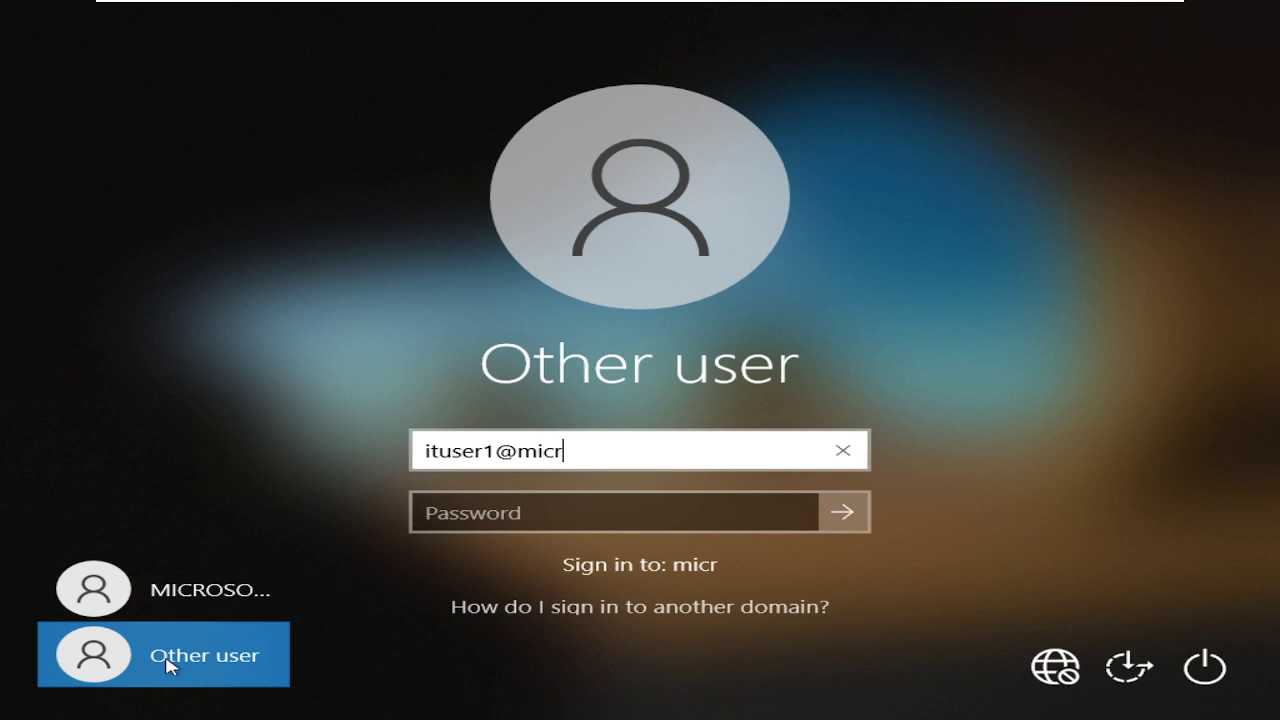
pyautogui.write('osoft.com')
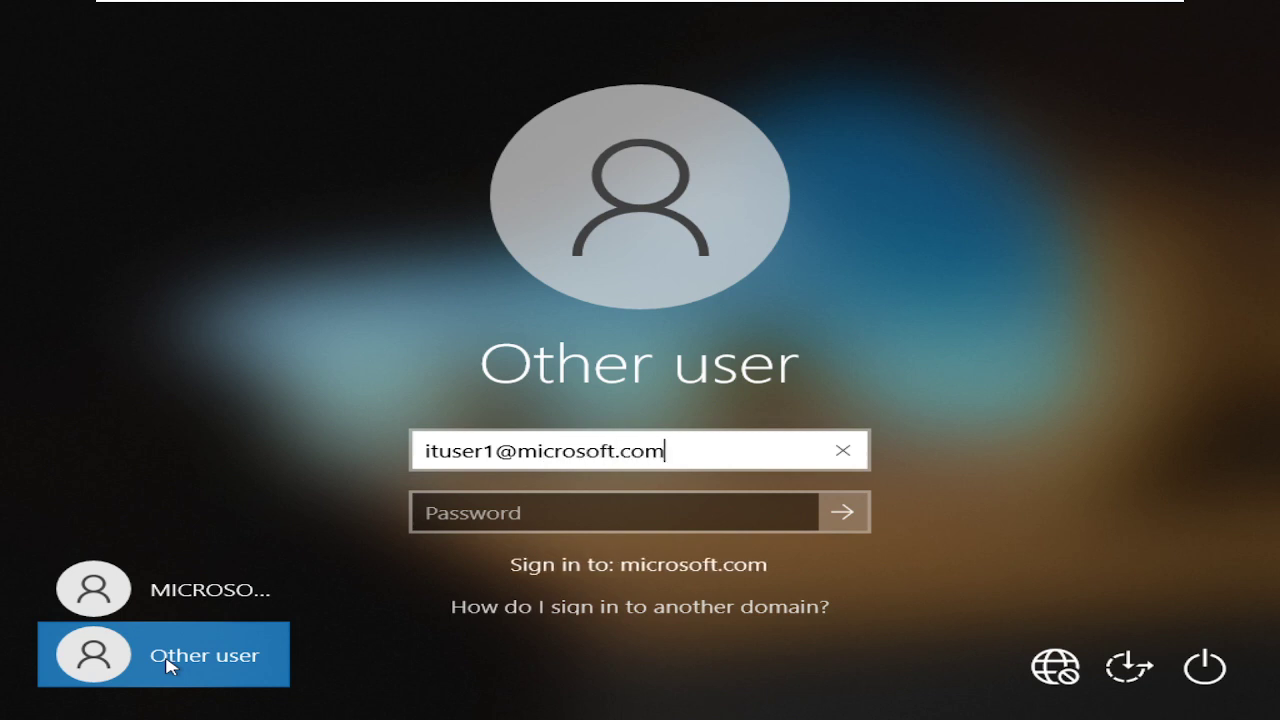
pyautogui.press('Tab')
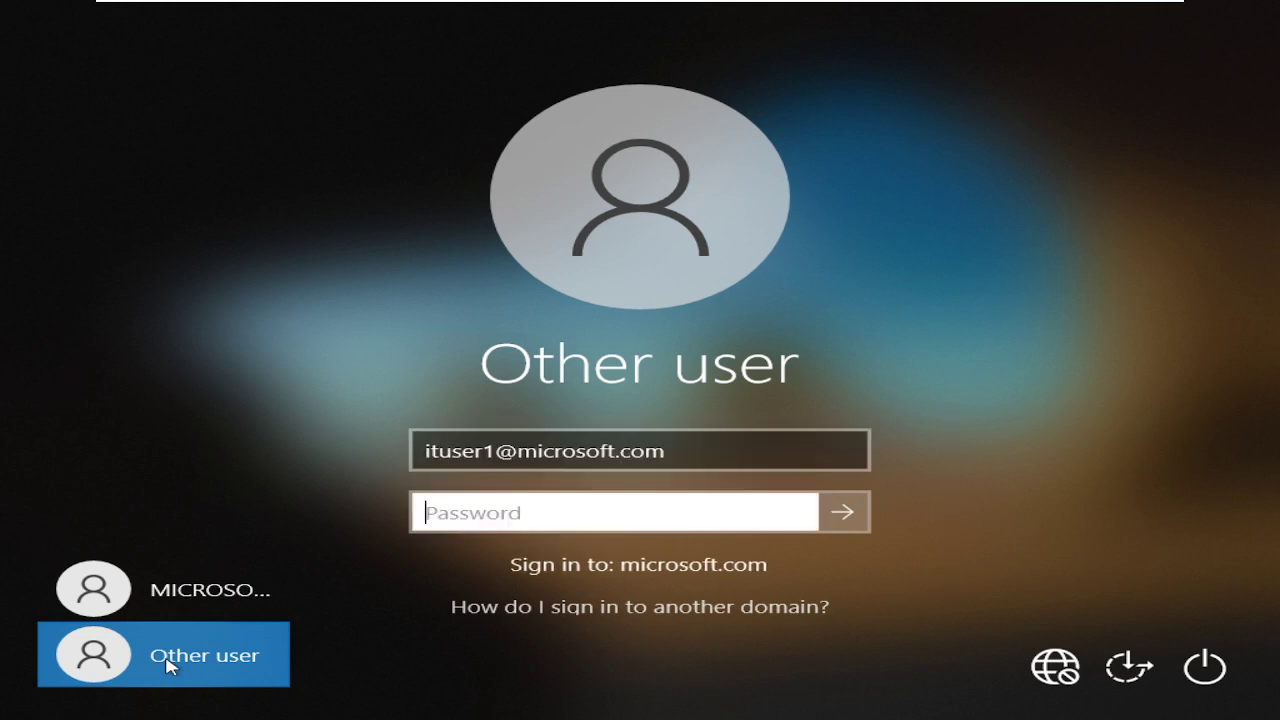
pyautogui.write('***********')
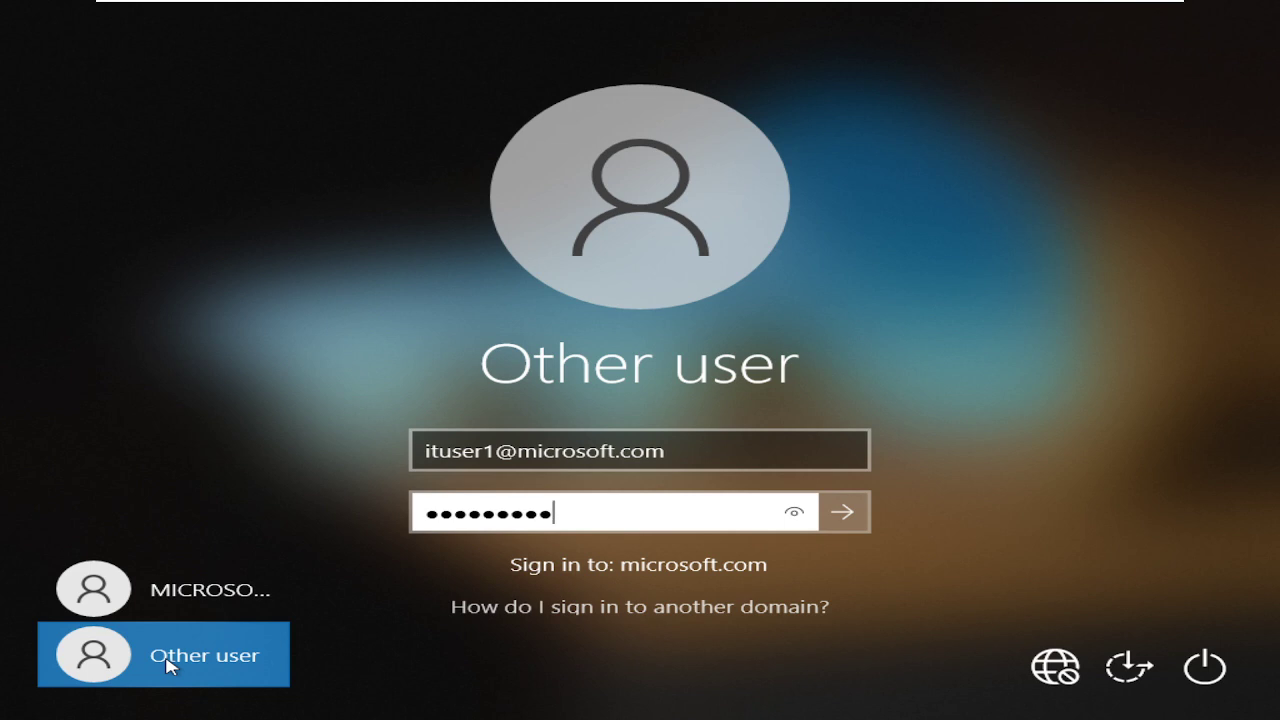
pyautogui.write('**')
pyautogui.press('Return')
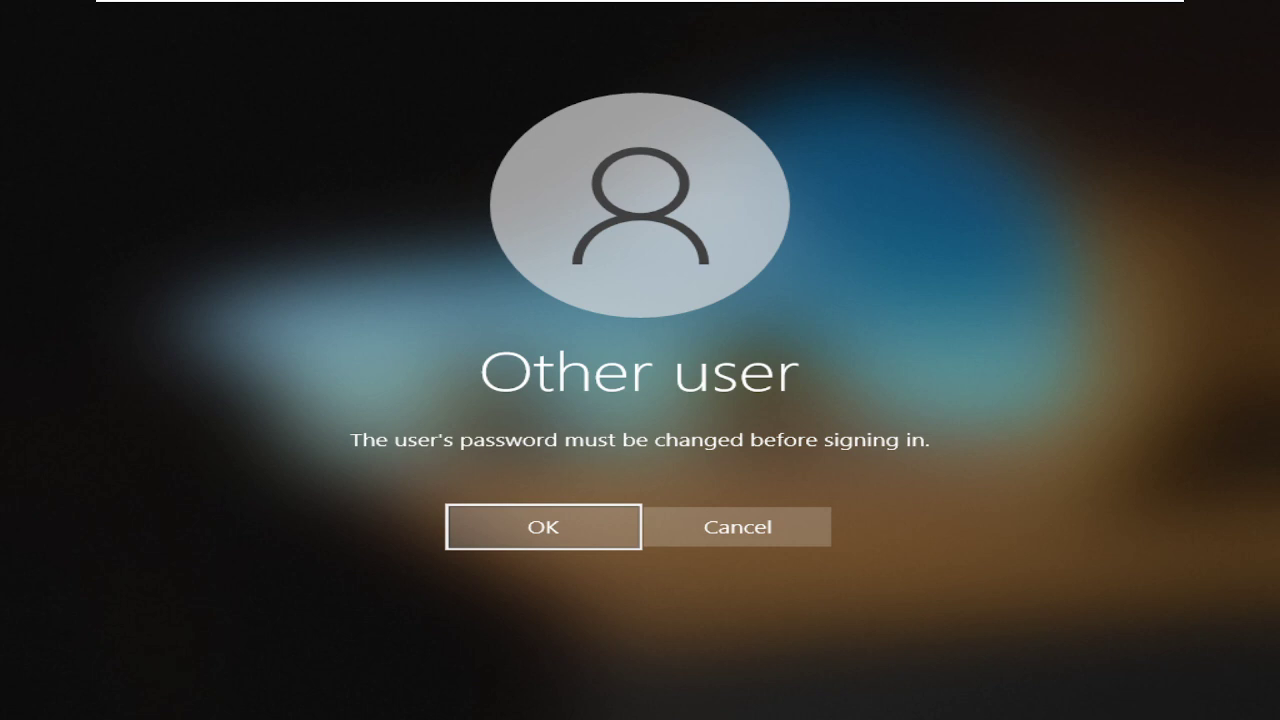
# Attempt the required password change, which fails with a mismatch notice.
pyautogui.click(540, 528)
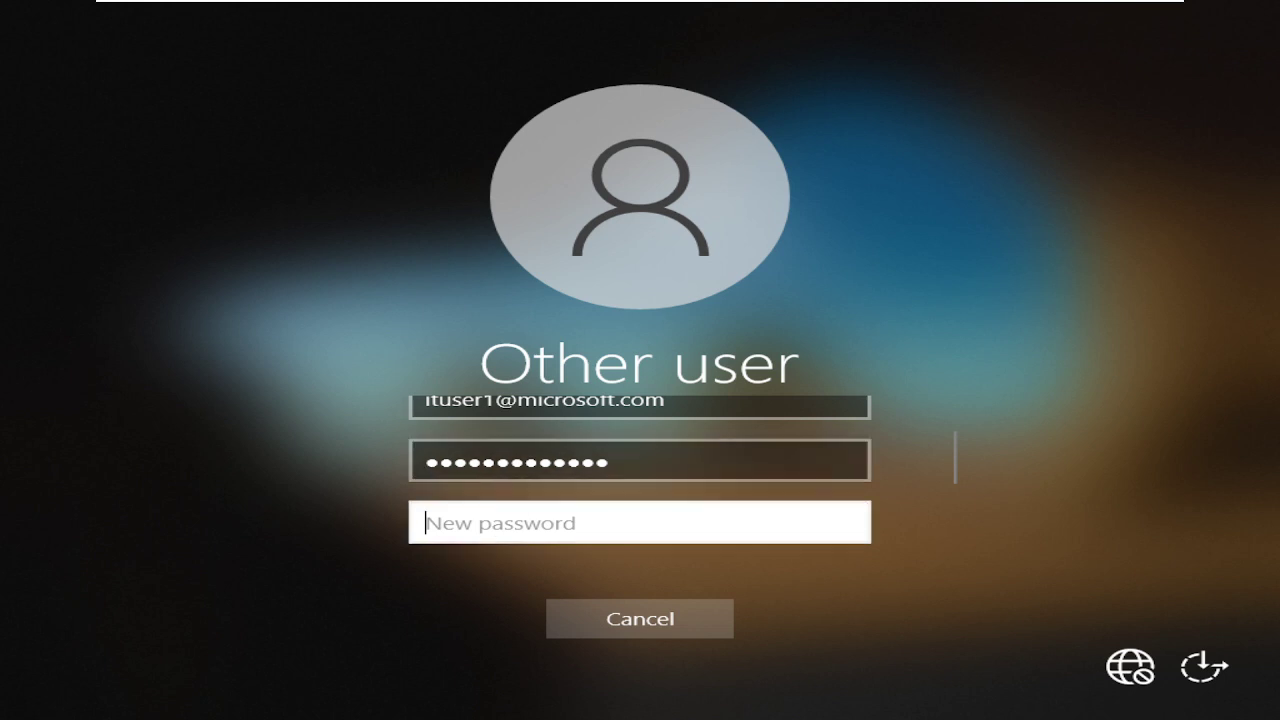
pyautogui.write('•••••••••••')
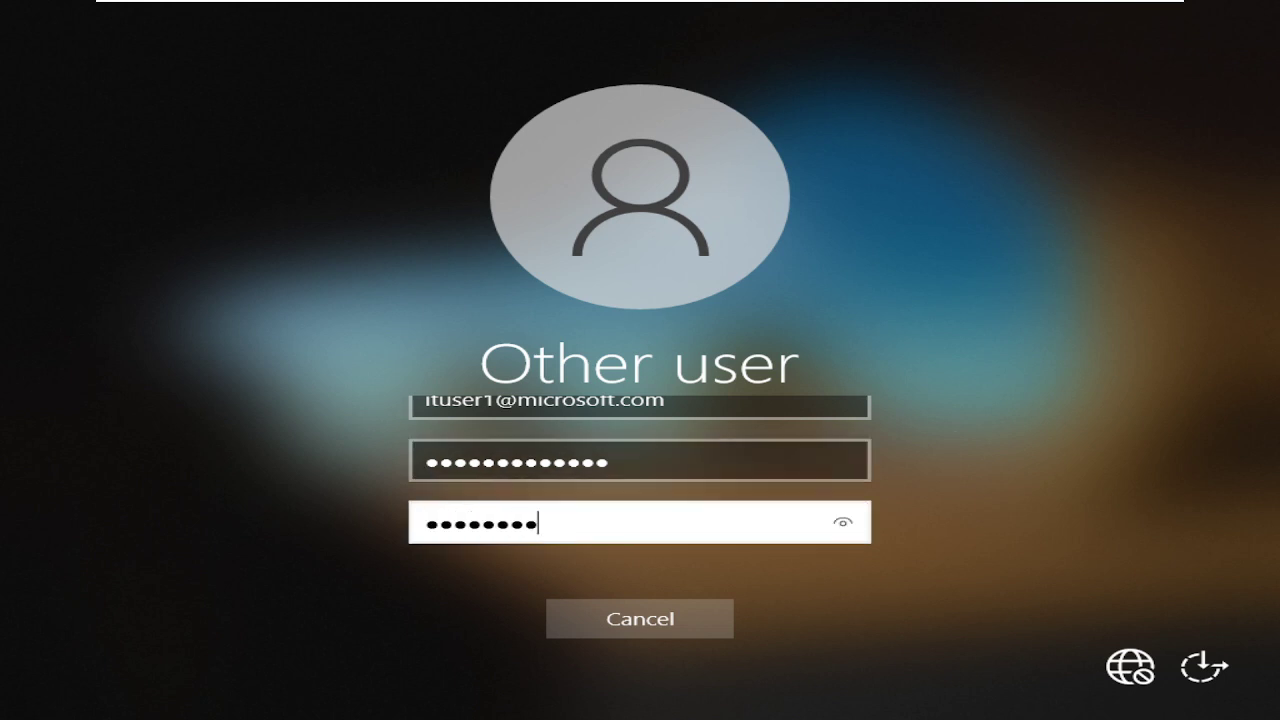
pyautogui.write('••')
pyautogui.press('Return')
pyautogui.press('Return')
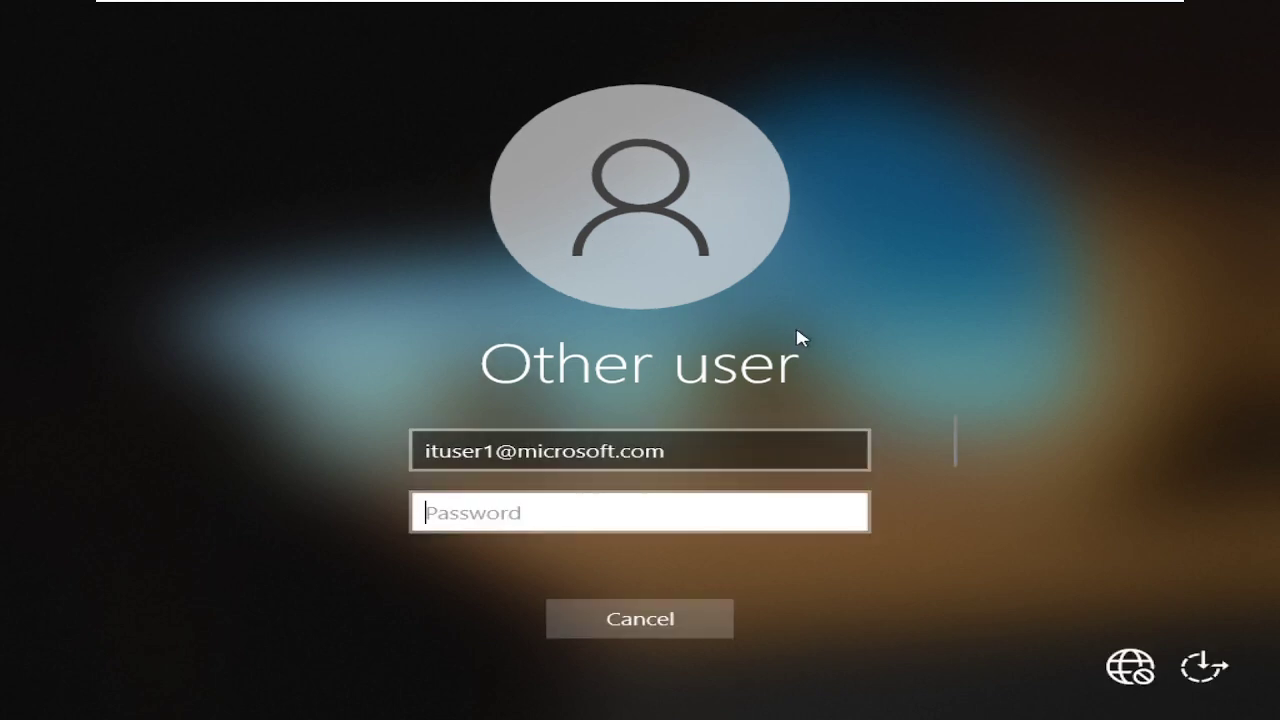
pyautogui.write('•••')
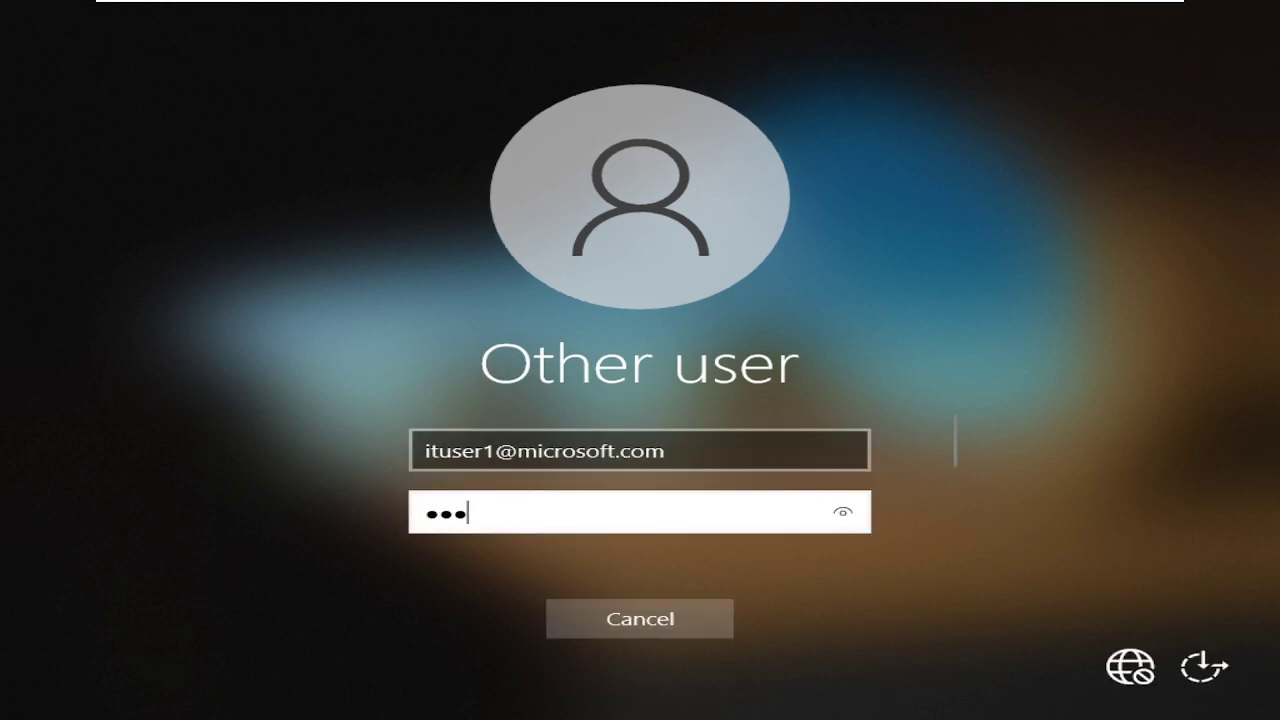
pyautogui.write('••••••••••')
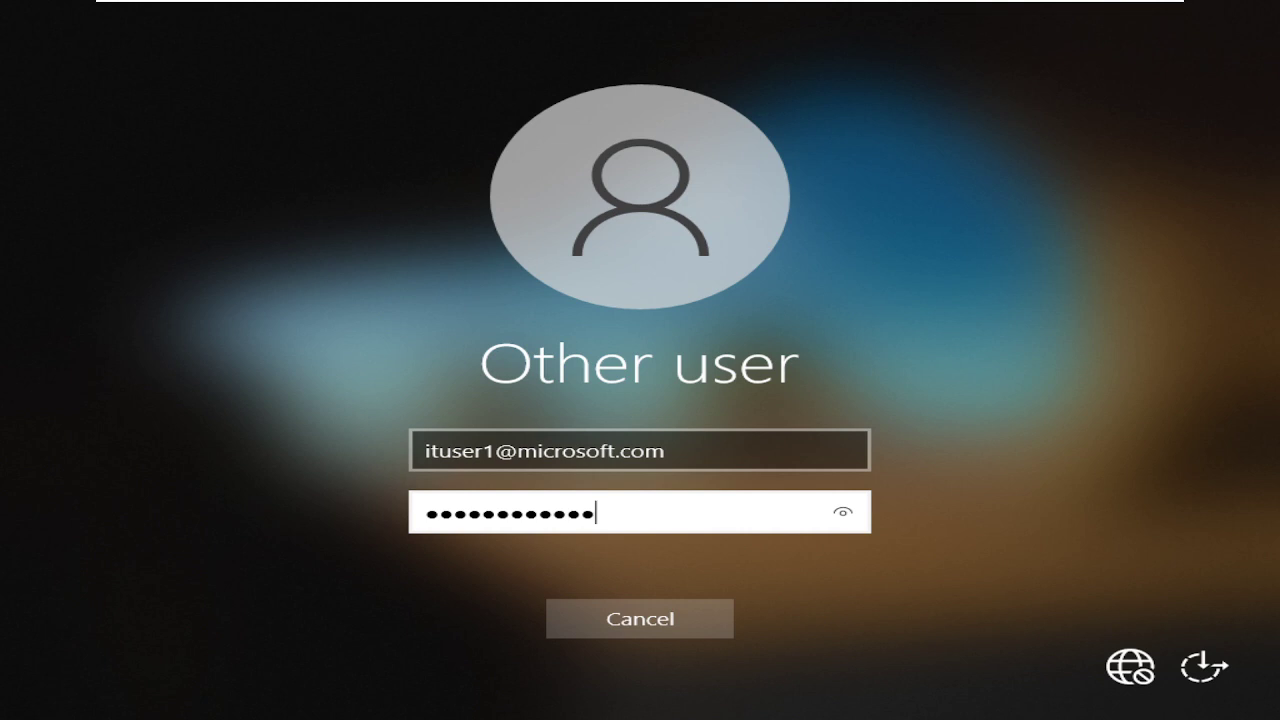
pyautogui.press('Tab')
pyautogui.write('••••')
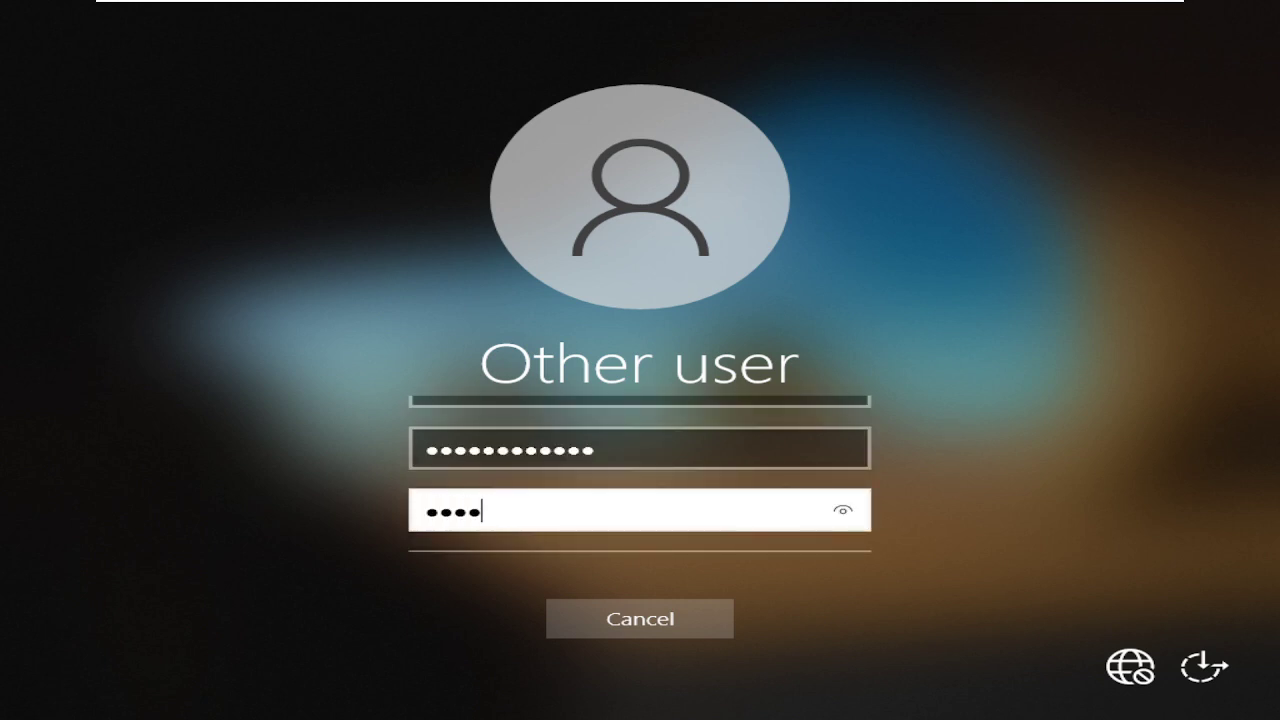
pyautogui.write('•••••••••')
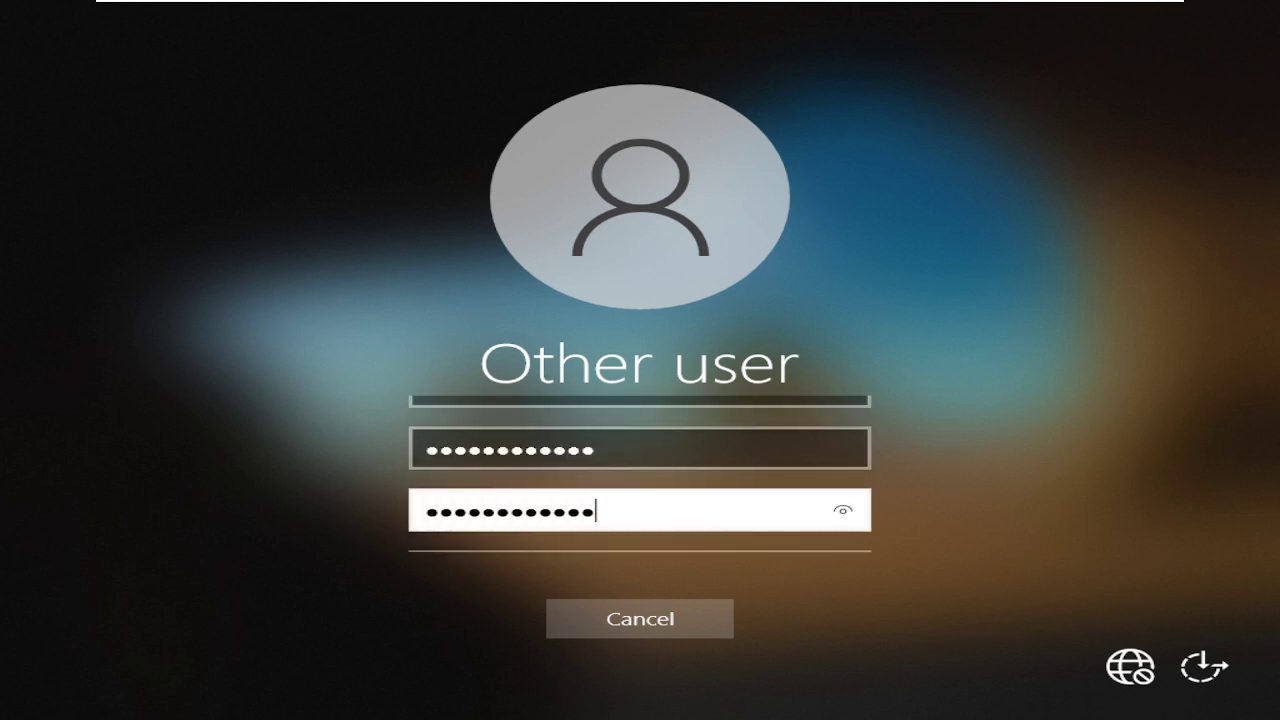
pyautogui.press('Return')
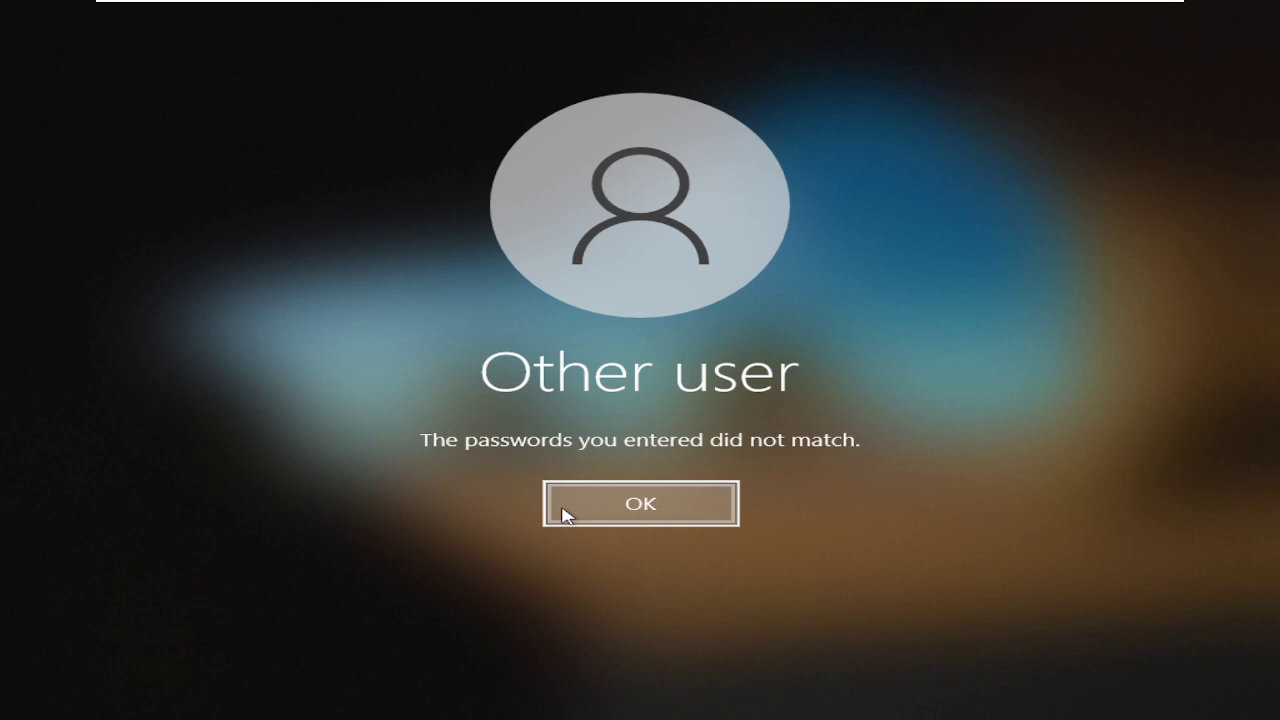
pyautogui.click(563, 515)
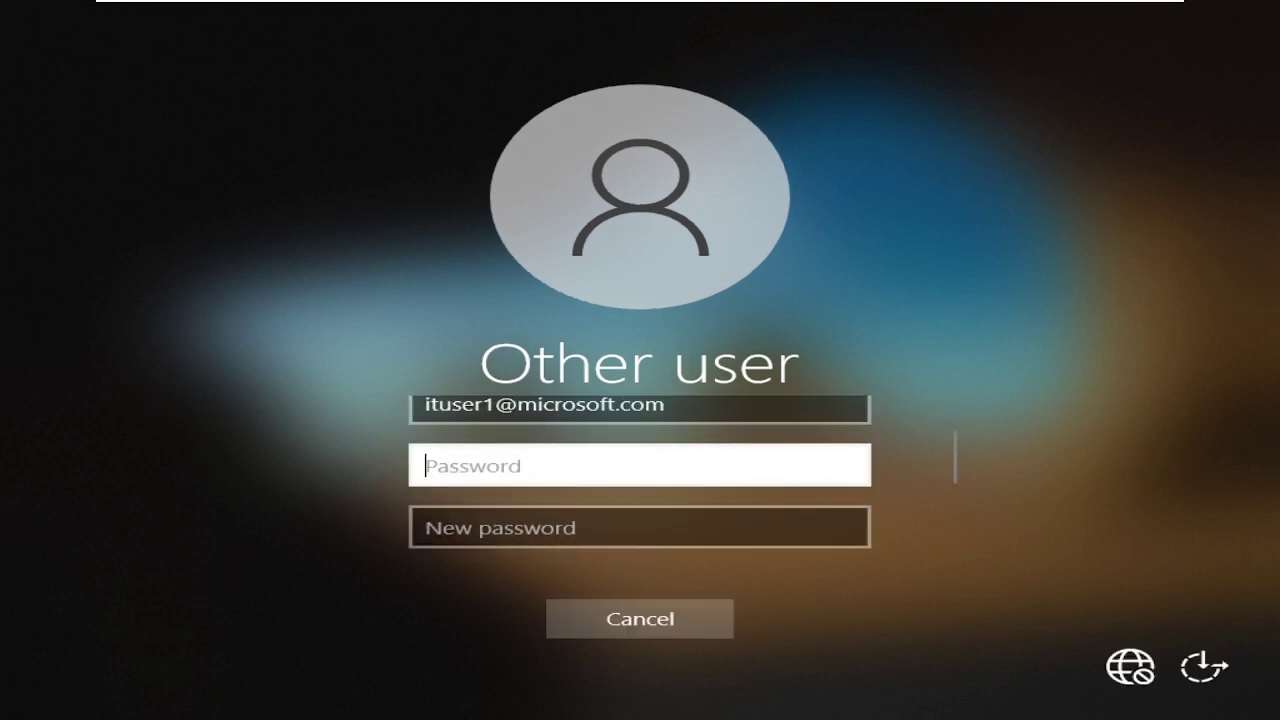
# Re-enter the old password and a matching new password to complete the change.
pyautogui.write('●●●●●●●●●●●')
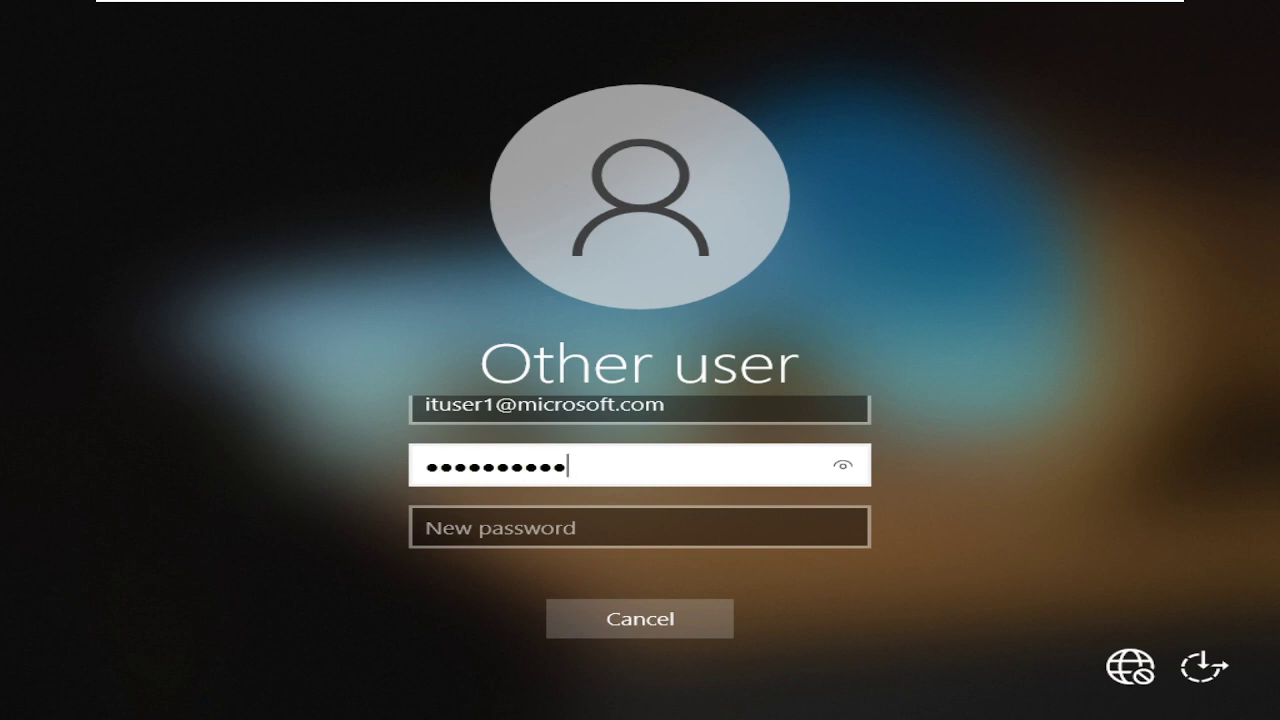
pyautogui.write('●●●')
pyautogui.press('Tab')
pyautogui.write('●●●●●●●●●●●●')
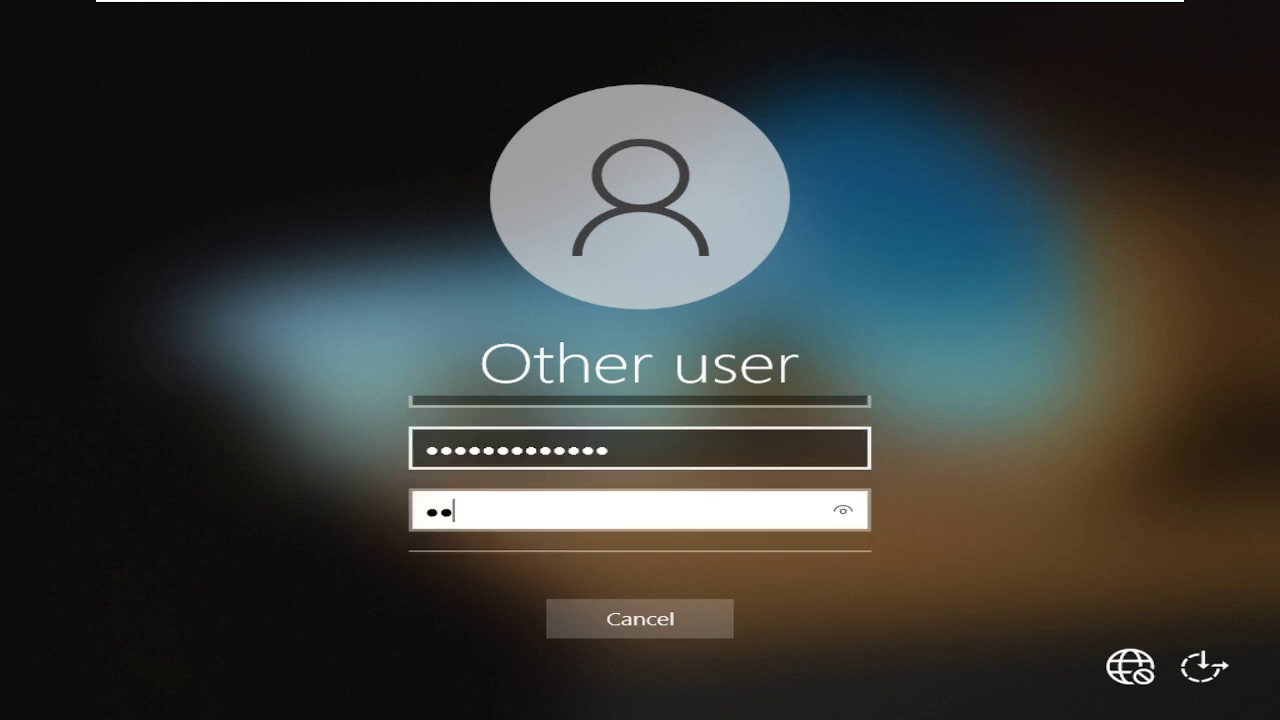
pyautogui.write('●')
pyautogui.press('Tab')
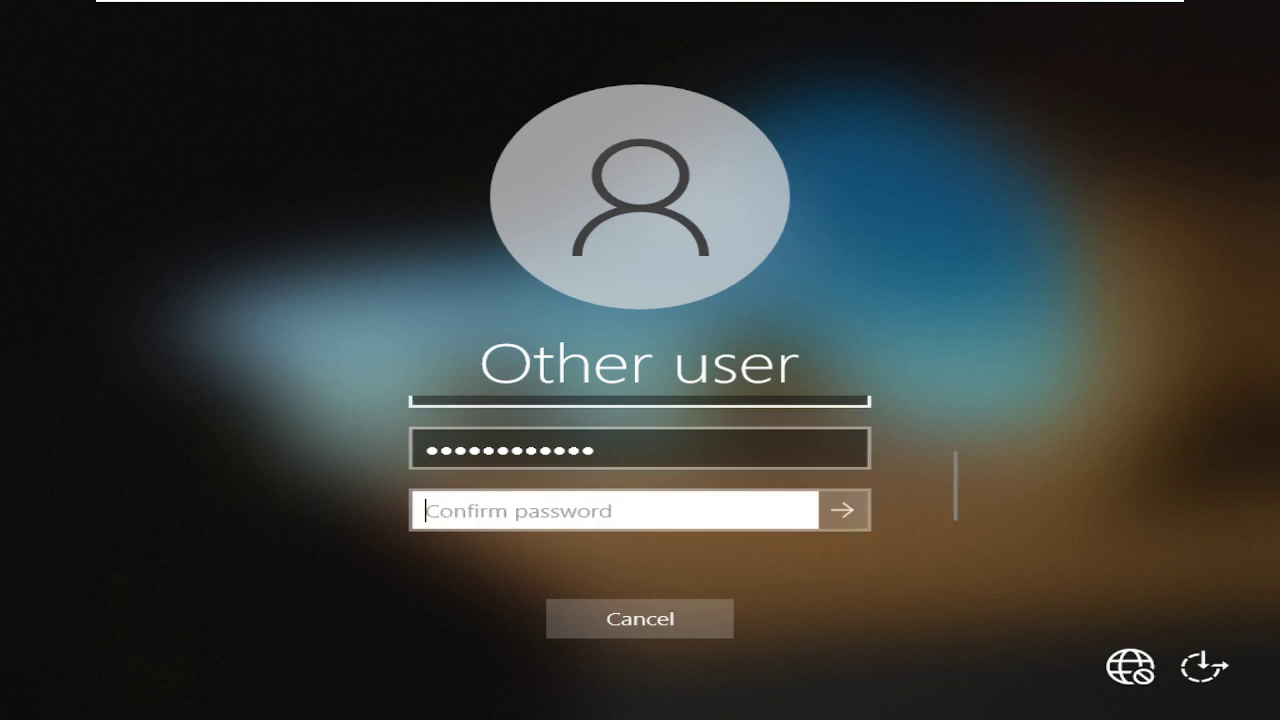
pyautogui.write('●●●●●●●●●●')
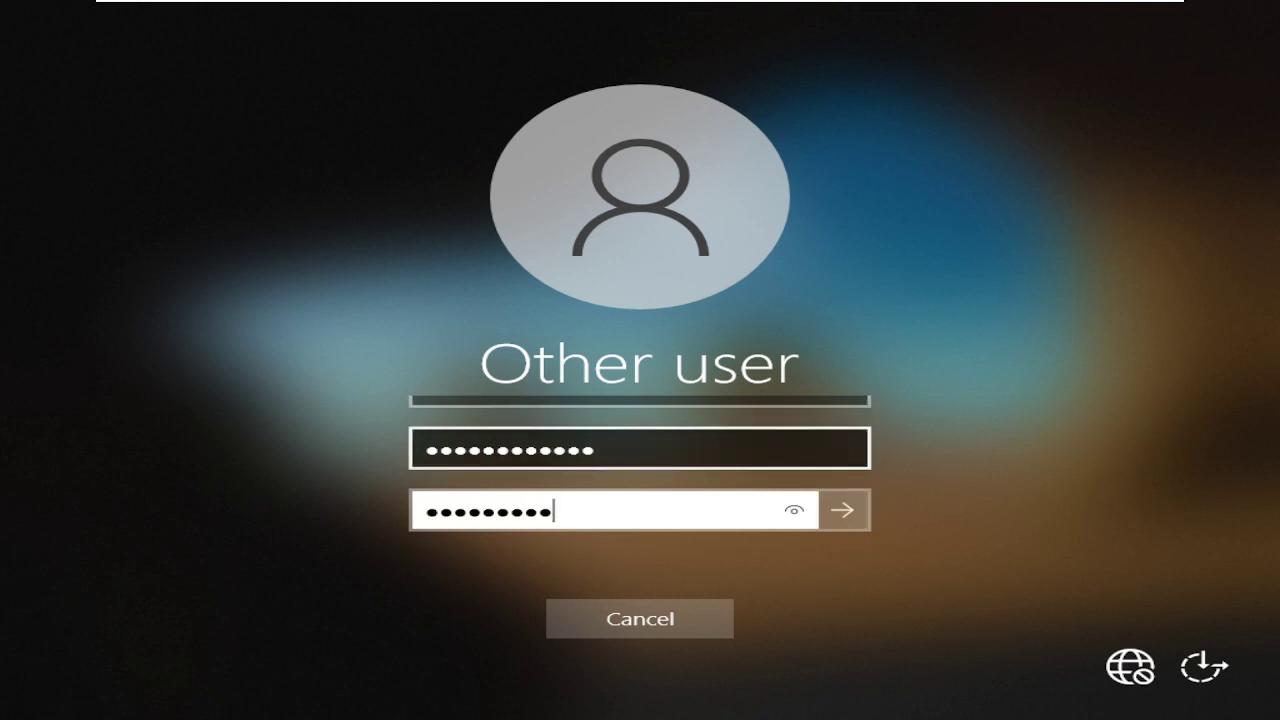
pyautogui.press('BackSpace')
pyautogui.press('BackSpace')
pyautogui.press('BackSpace')
pyautogui.press('BackSpace')
pyautogui.press('BackSpace')
pyautogui.press('BackSpace')
pyautogui.press('BackSpace')
pyautogui.press('BackSpace')
pyautogui.press('BackSpace')
pyautogui.press('BackSpace')
pyautogui.write('●●●●')
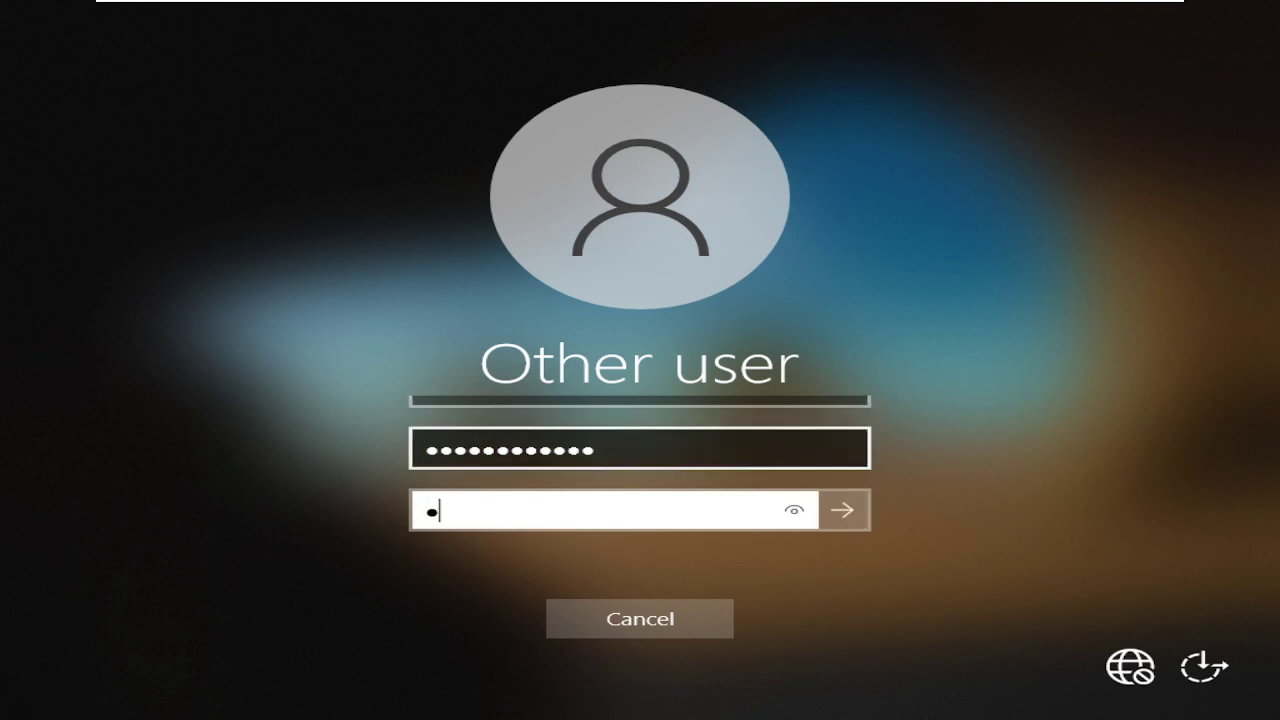
pyautogui.write('●●●●●●●●●')
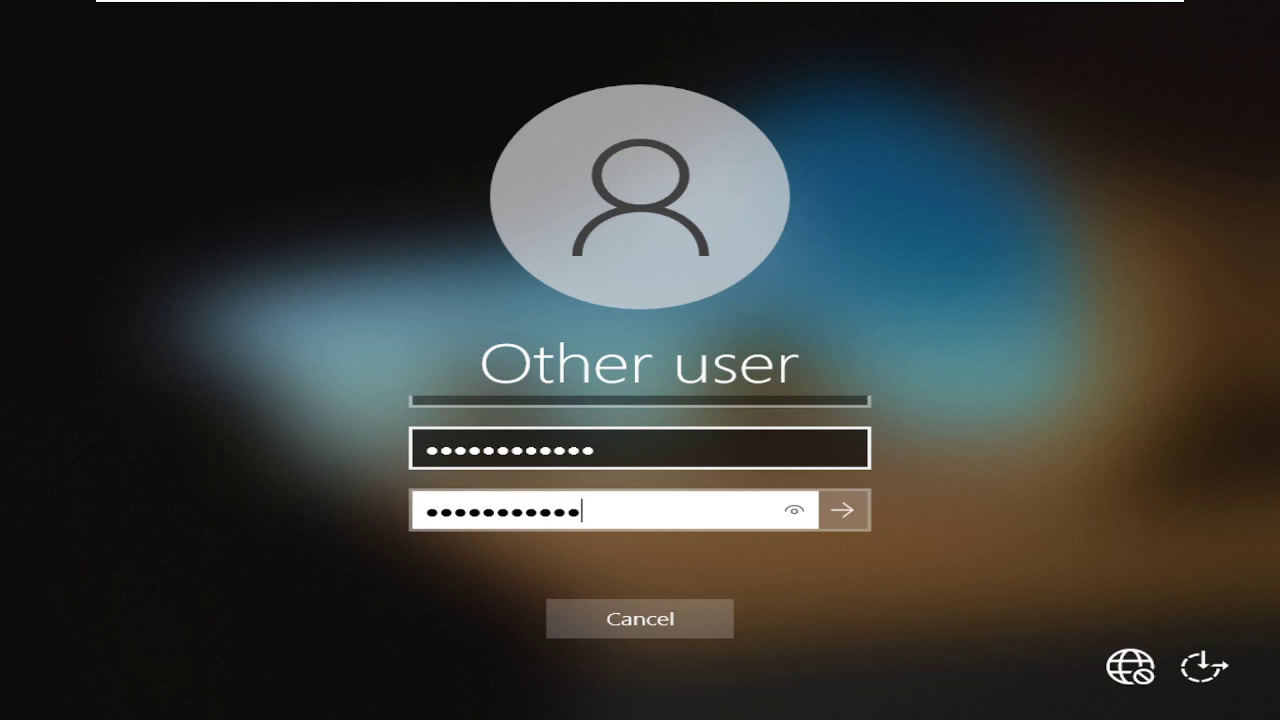
pyautogui.press('Return')
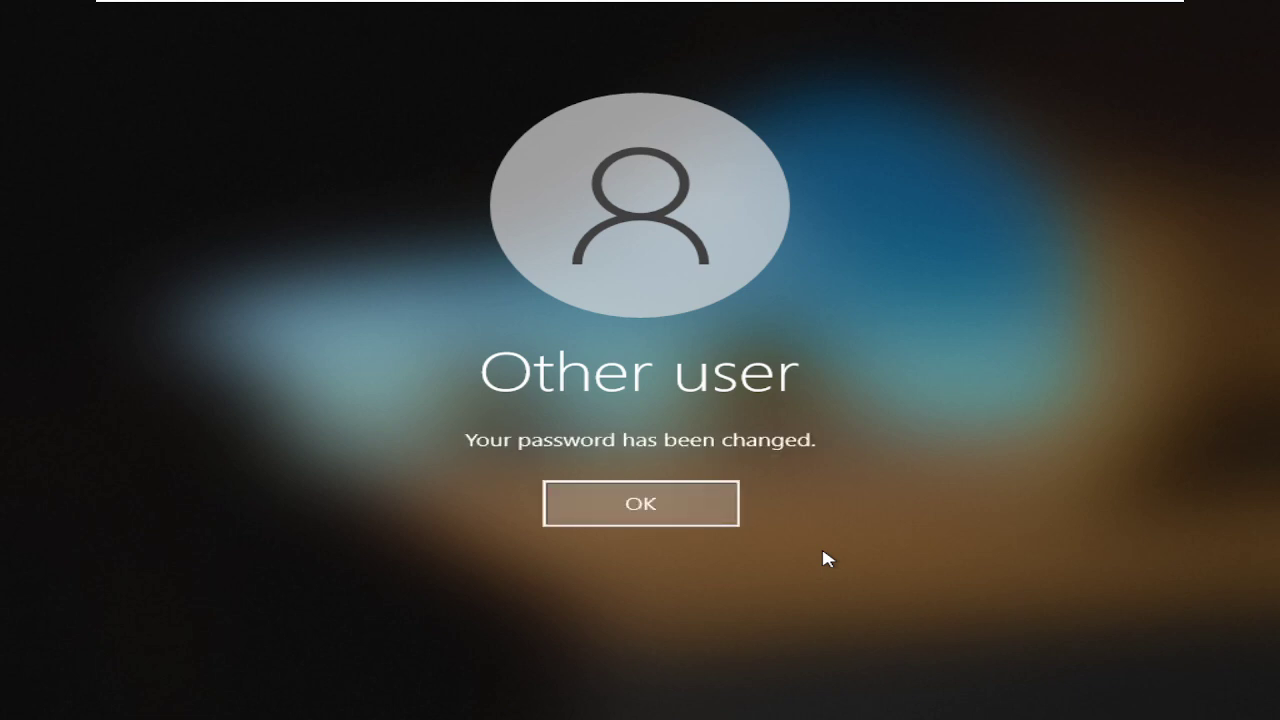
# Acknowledge the password change, then on RDC01 close the Find Users, Contacts, and Groups window.
pyautogui.click(677, 517)
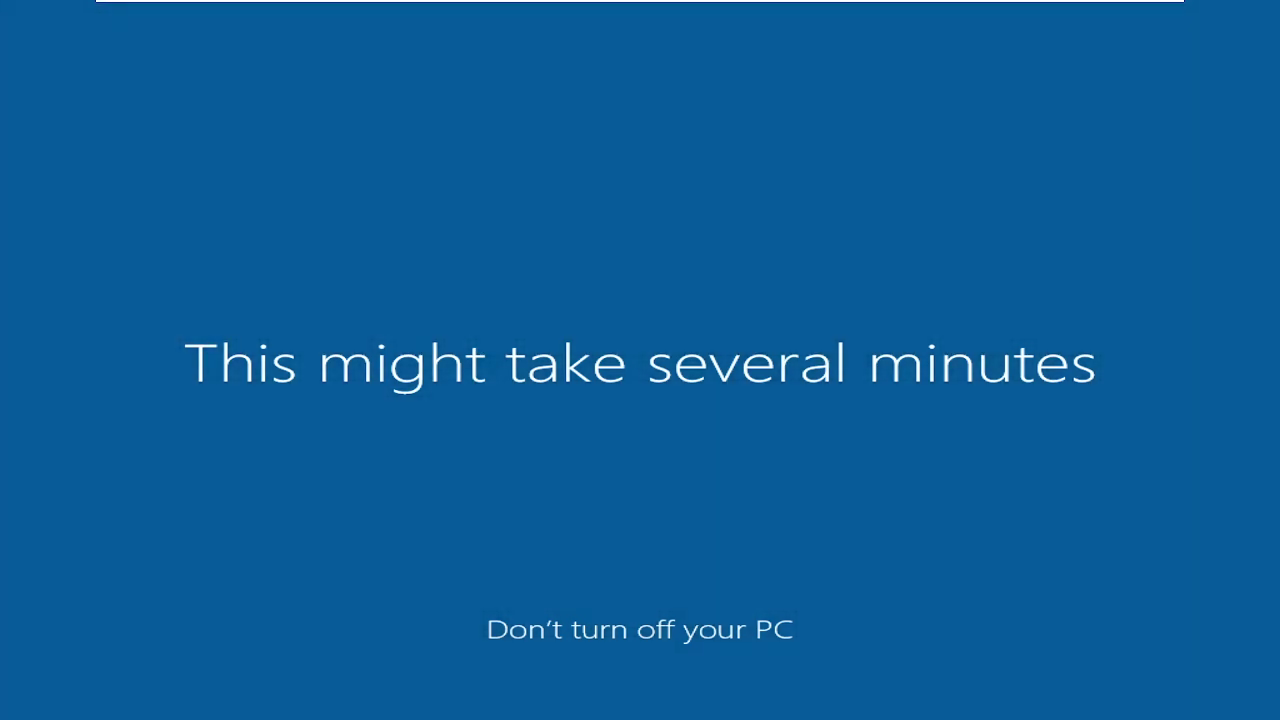
pyautogui.moveTo(726, 5)
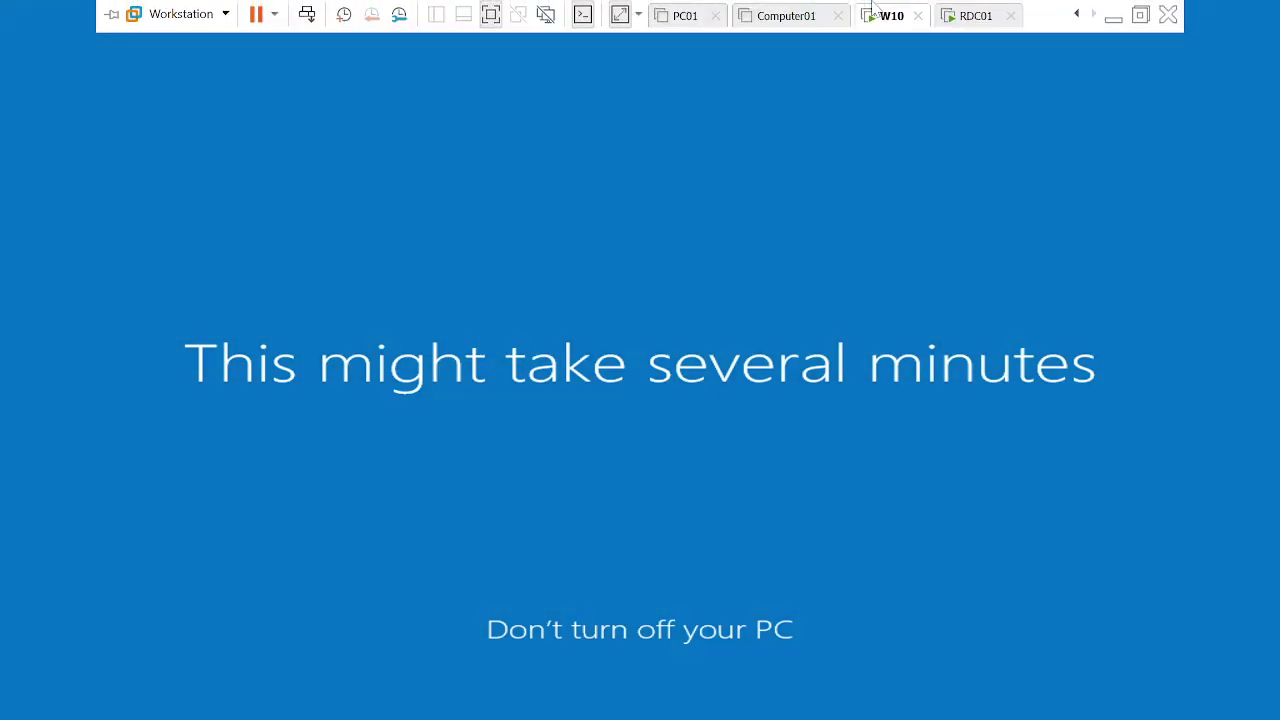
pyautogui.click(972, 18)
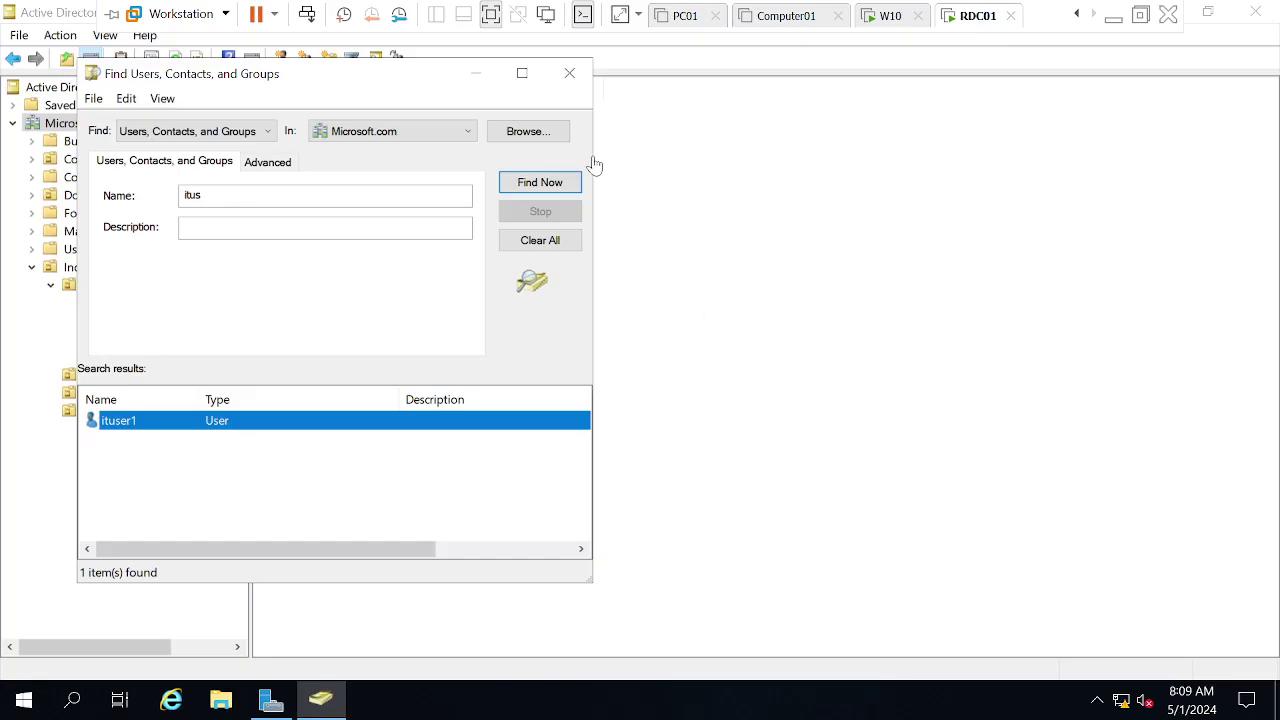
pyautogui.click(570, 73)
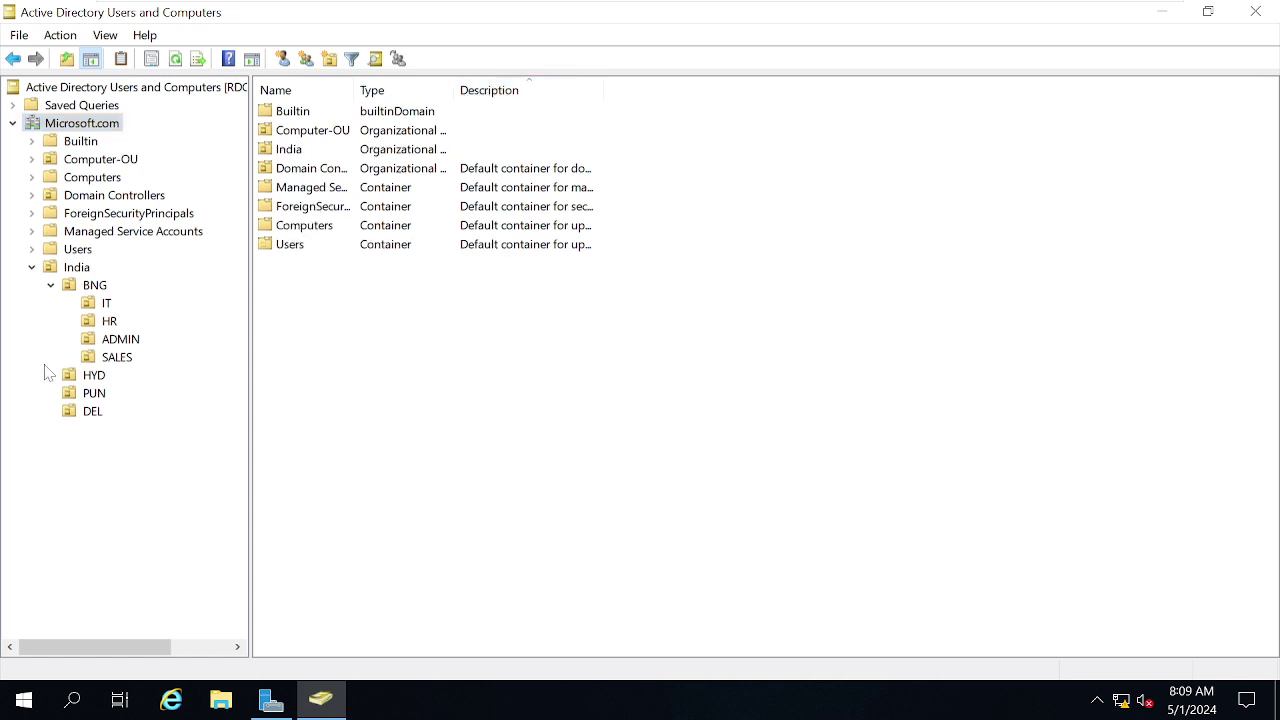
# In the BNG/IT unit, create a global security group named Administrator-W10-PC.
pyautogui.click(104, 304)
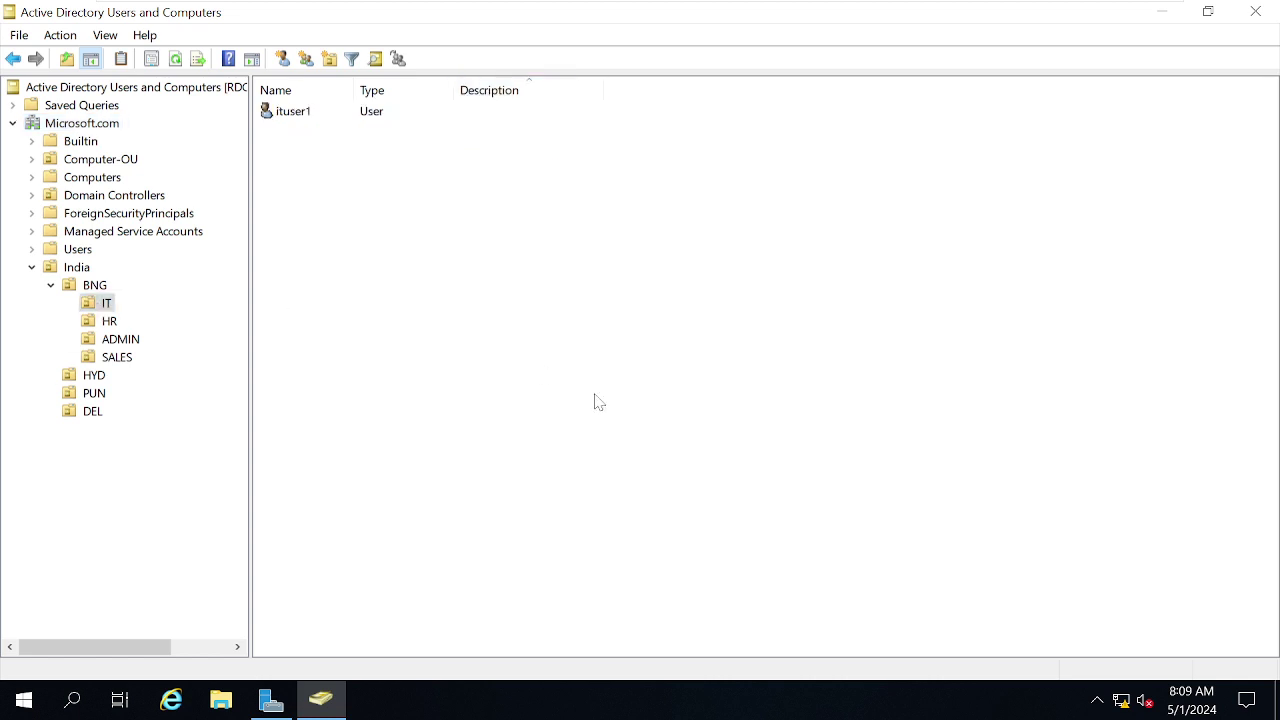
pyautogui.rightClick(392, 246)
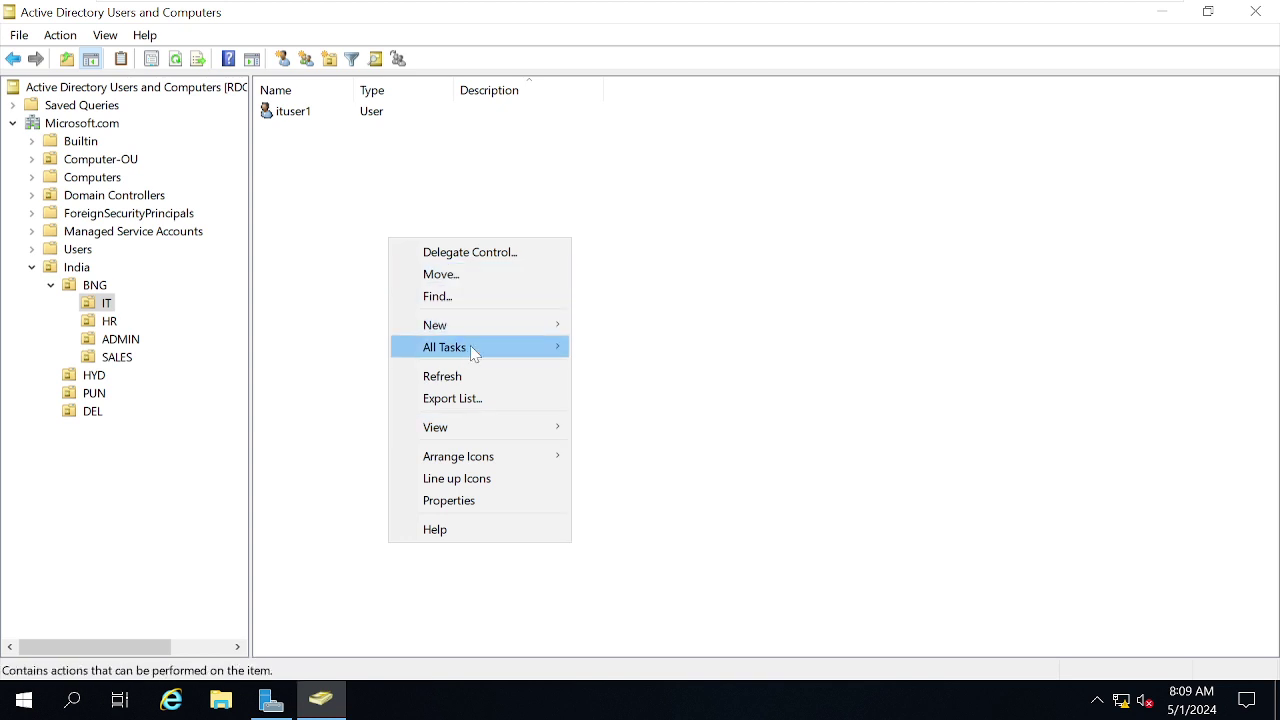
pyautogui.moveTo(486, 325)
pyautogui.click(657, 368)
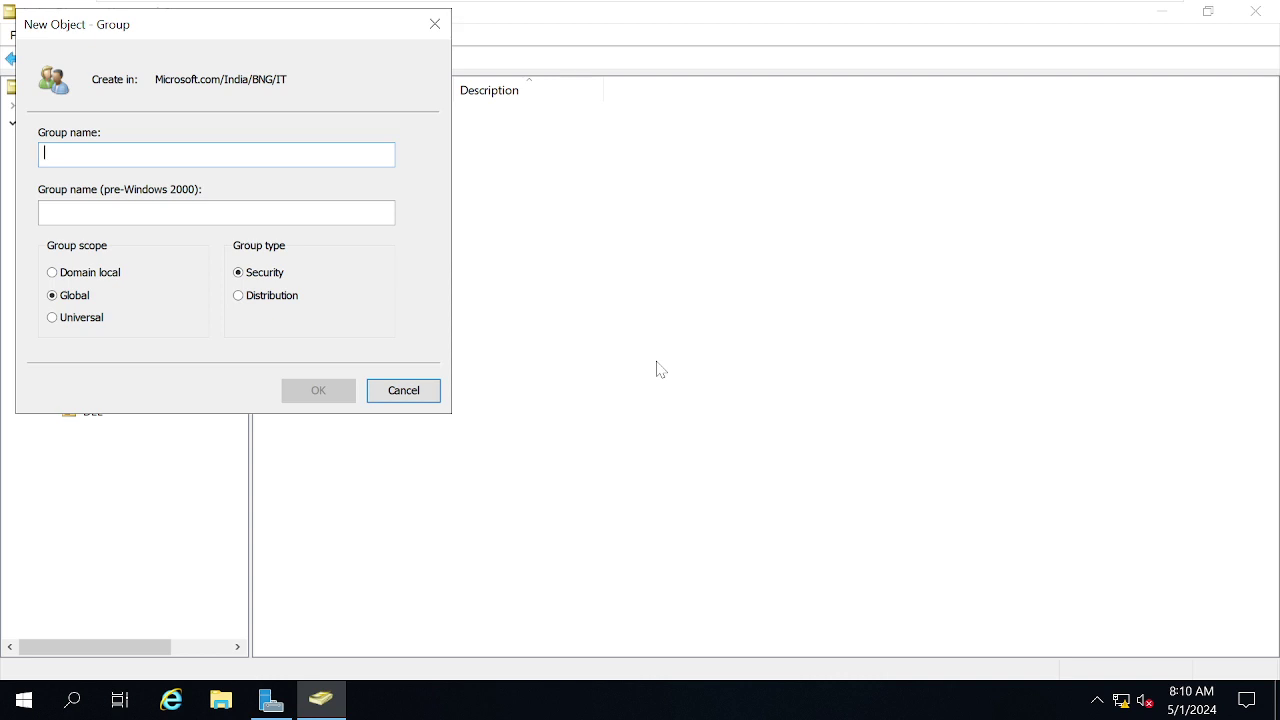
pyautogui.write('Admin-')
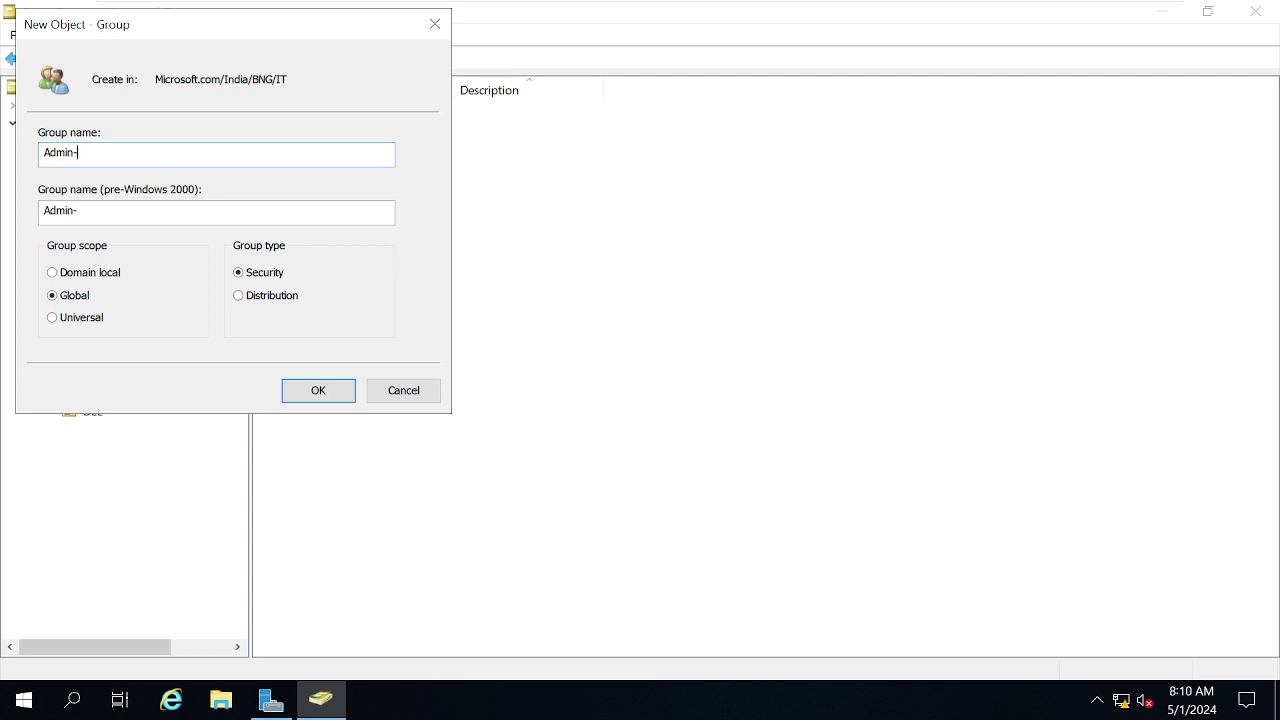
pyautogui.write('W10-PC')
pyautogui.write('local')
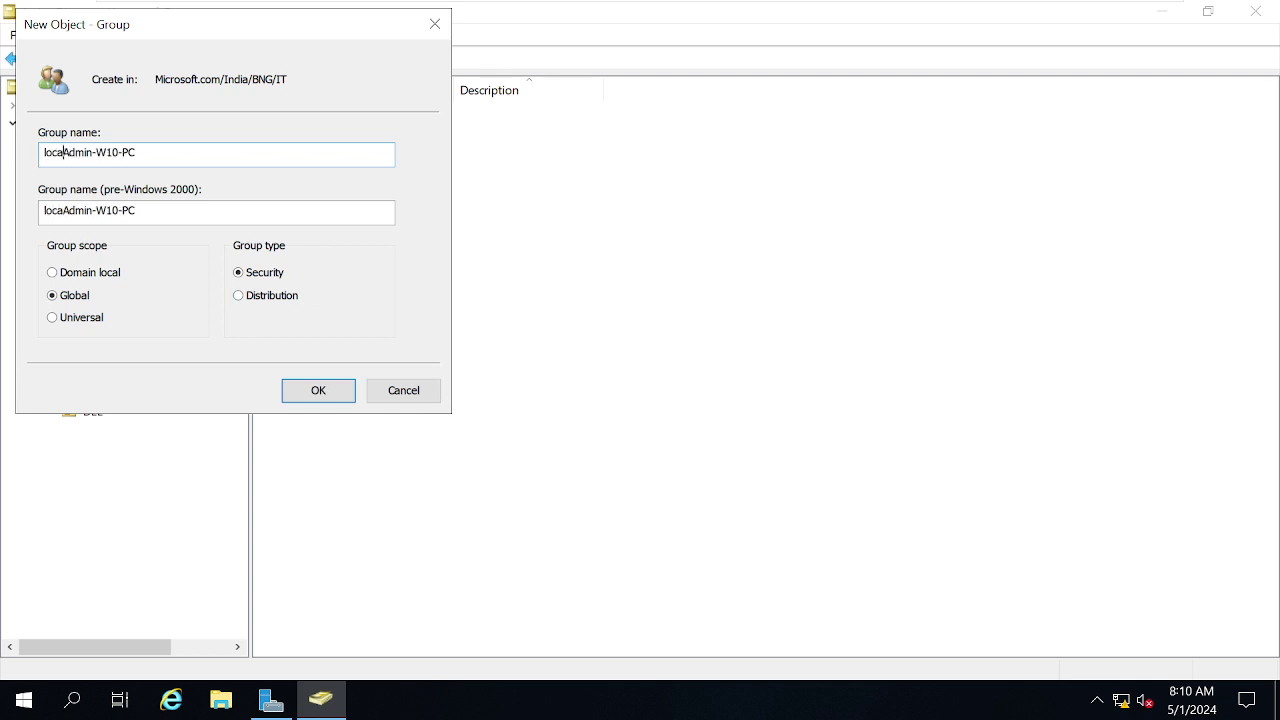
pyautogui.press('BackSpace')
pyautogui.press('BackSpace')
pyautogui.press('BackSpace')
pyautogui.press('BackSpace')
pyautogui.press('BackSpace')
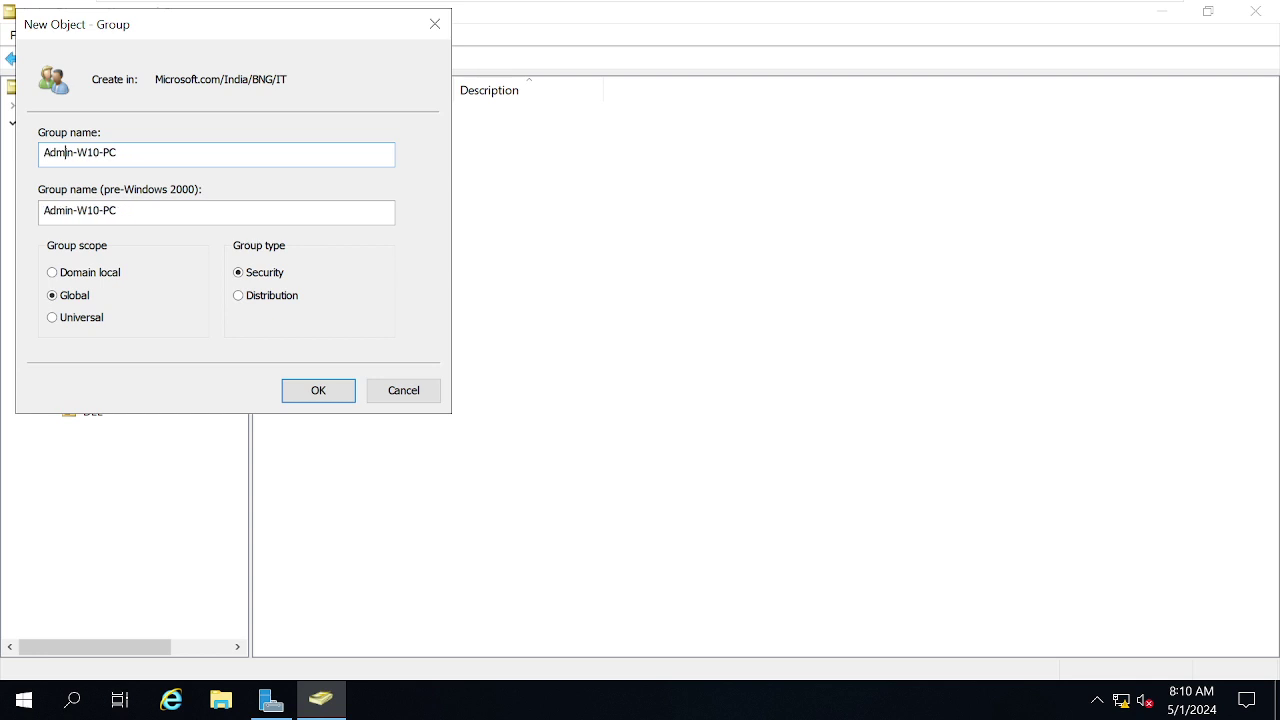
pyautogui.write('istrator')
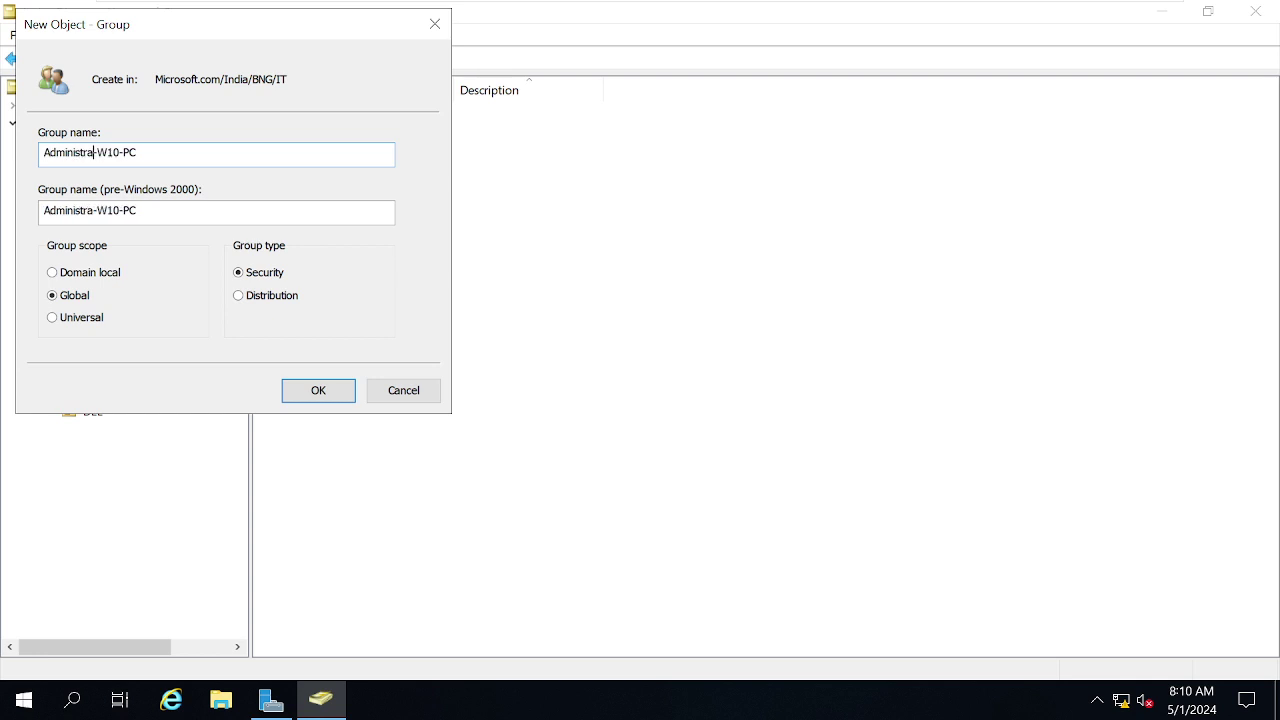
pyautogui.click(318, 390)
pyautogui.click(590, 325)
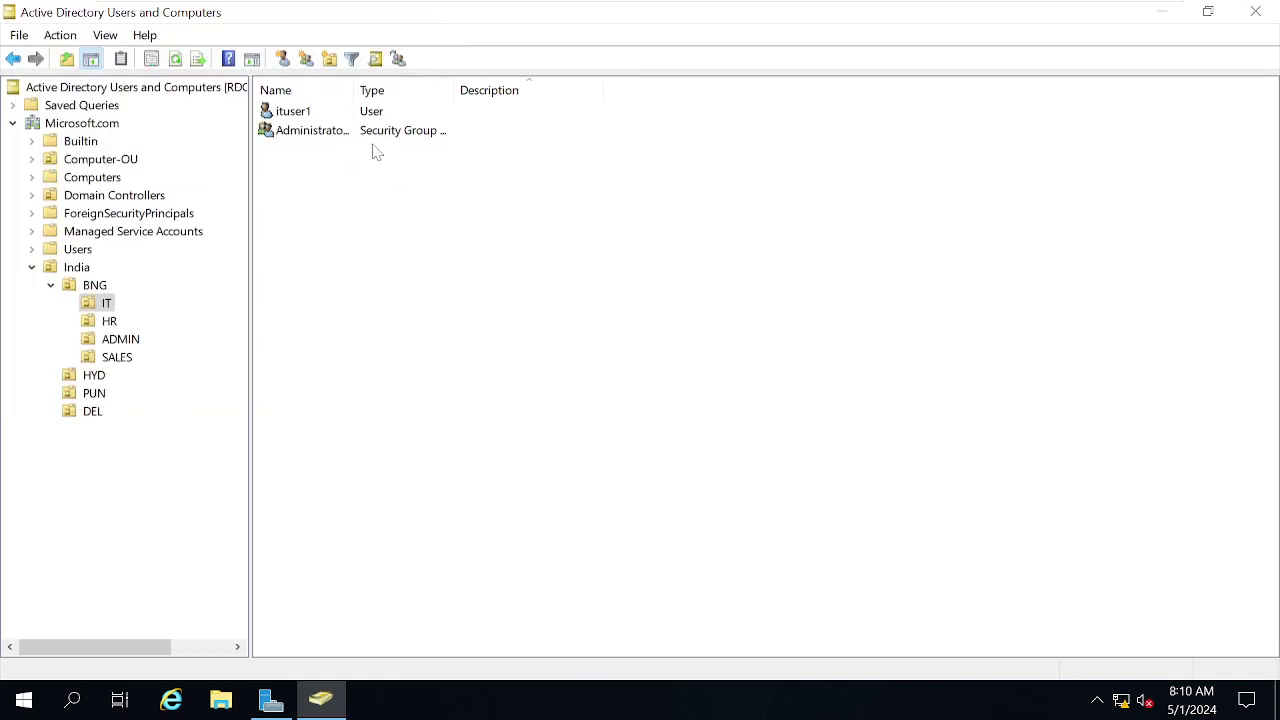
# Widen the Name column and start a new IT user named ITUSER2 with logon name ITUSER2.
pyautogui.moveTo(354, 90); pyautogui.dragTo(440, 89)
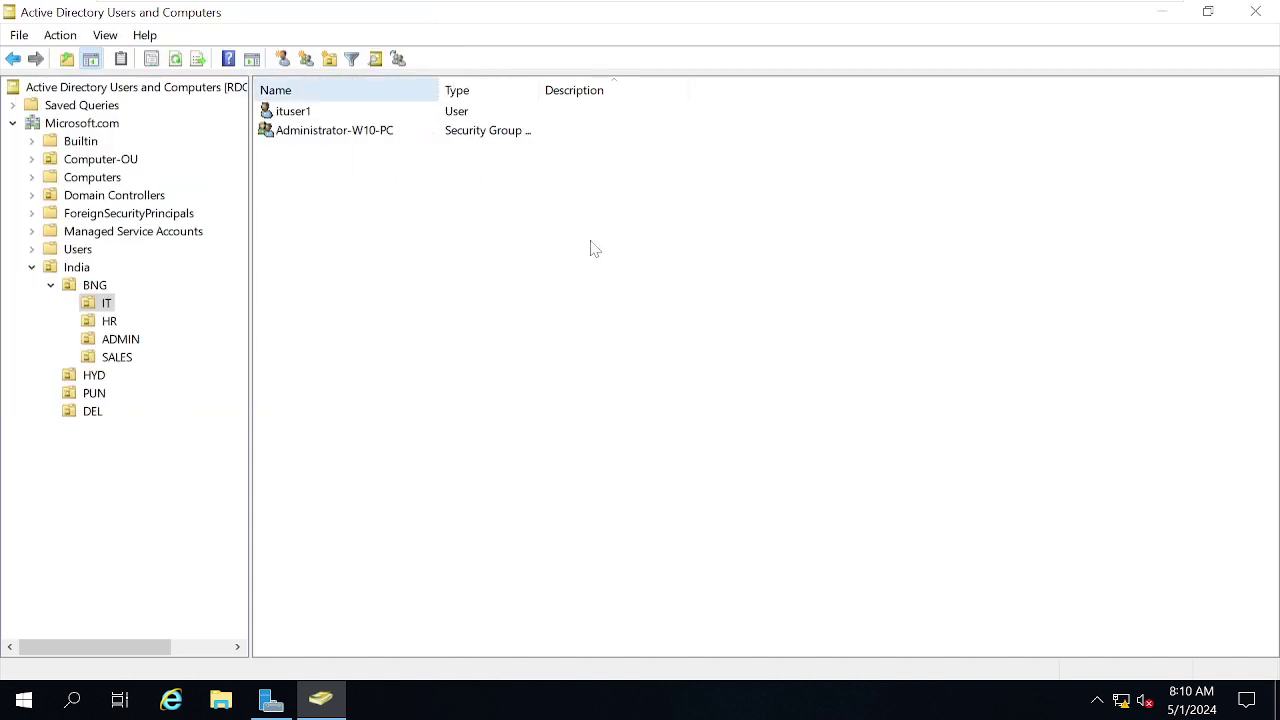
pyautogui.rightClick(411, 275)
pyautogui.moveTo(571, 357)
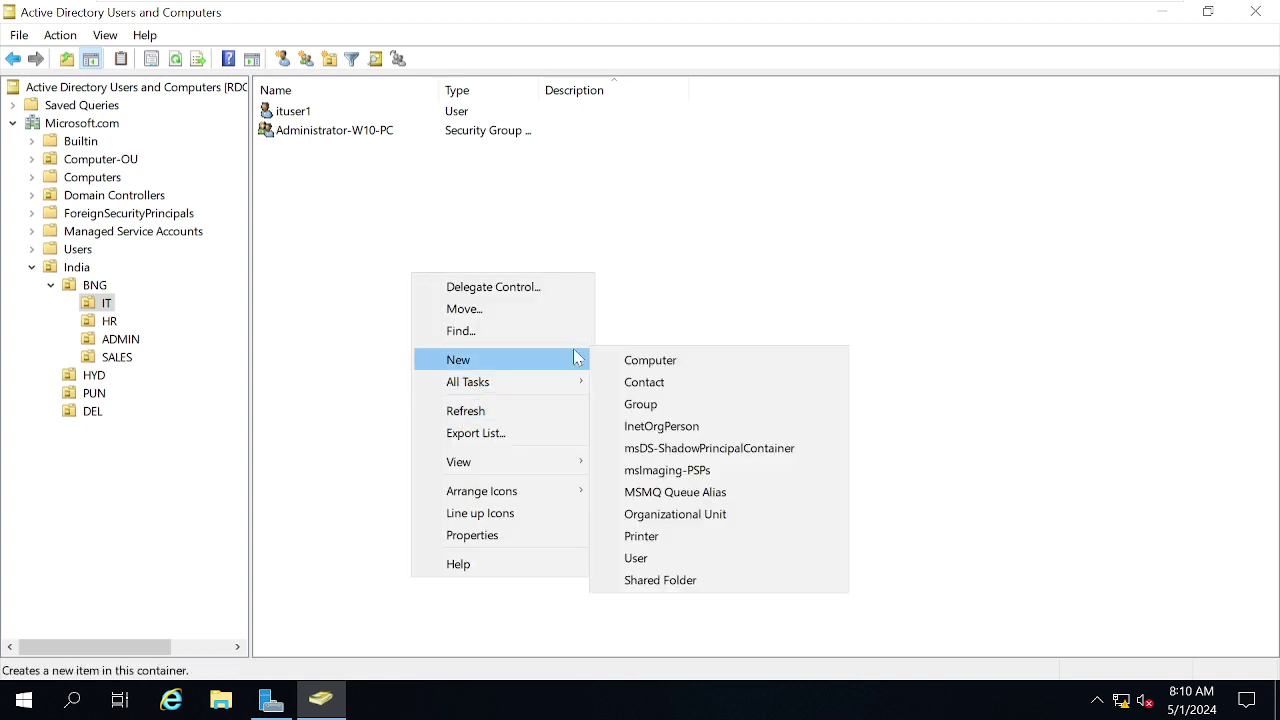
pyautogui.click(666, 554)
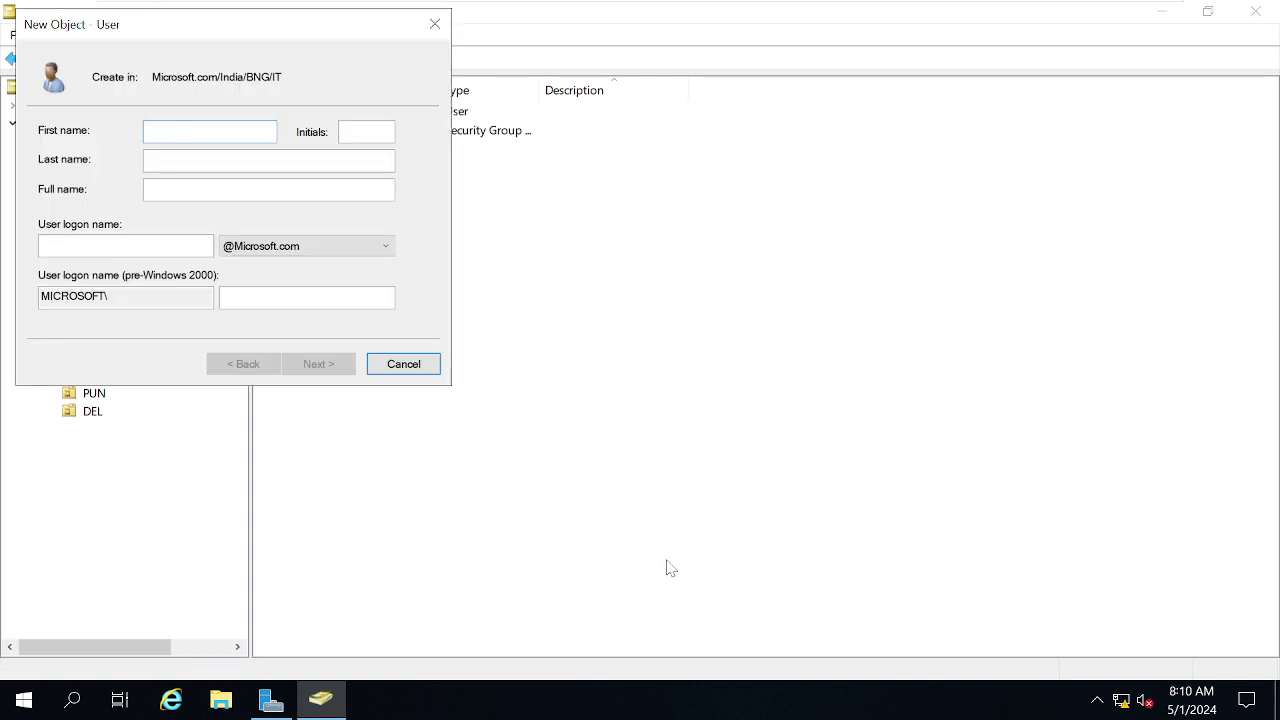
pyautogui.write('ITUSER2')
pyautogui.press('Tab')
pyautogui.press('Tab')
pyautogui.press('Tab')
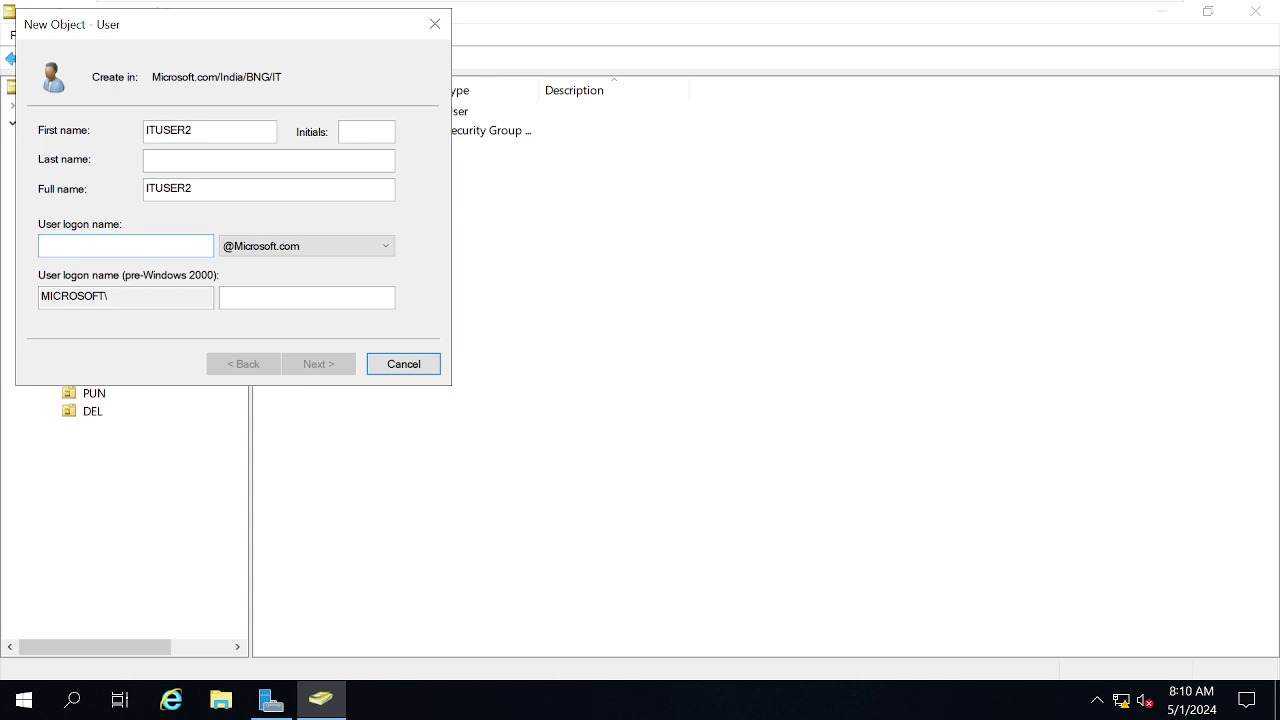
pyautogui.write('Password@')
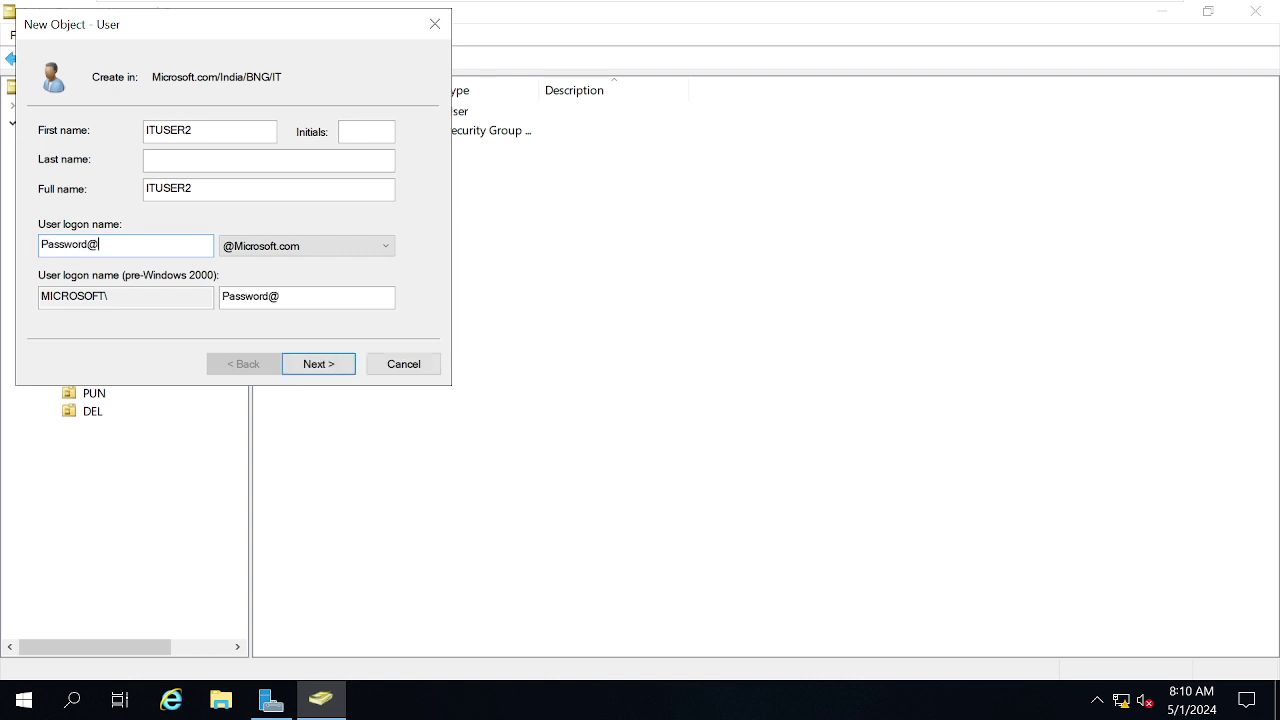
pyautogui.write('123')
pyautogui.press('Tab')
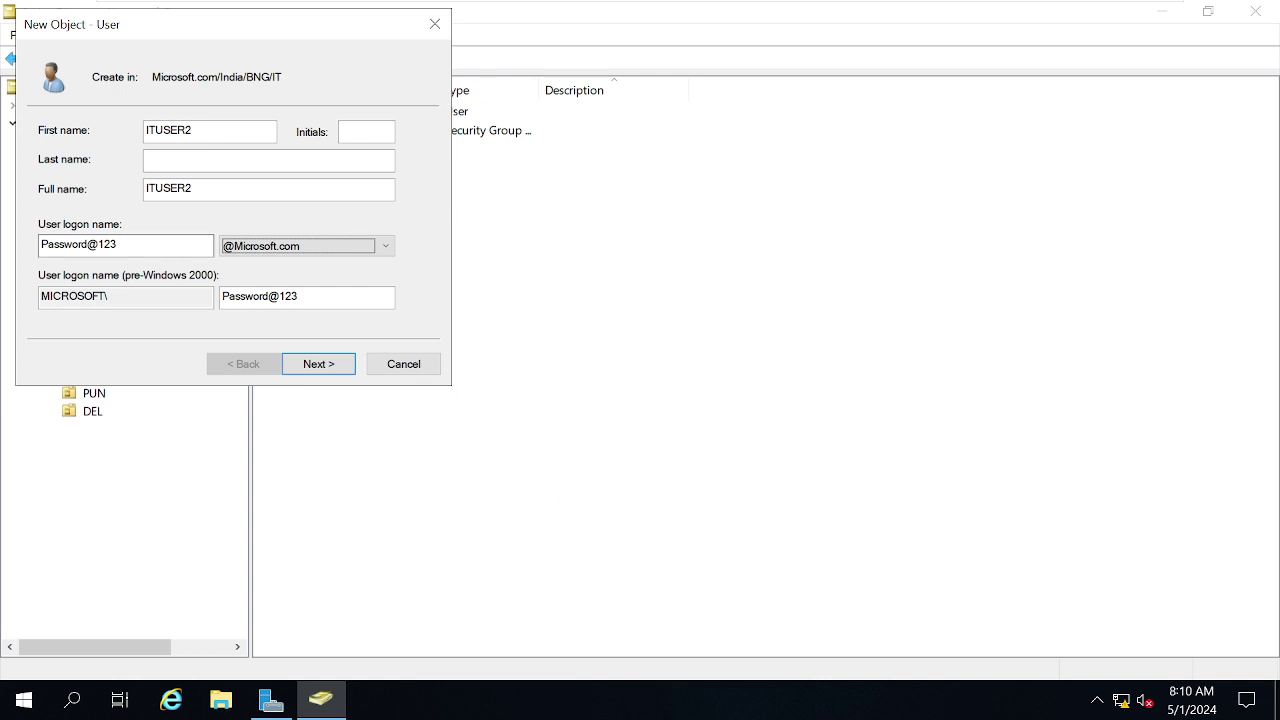
pyautogui.doubleClick(142, 245)
pyautogui.click(142, 245)
pyautogui.write('IT')
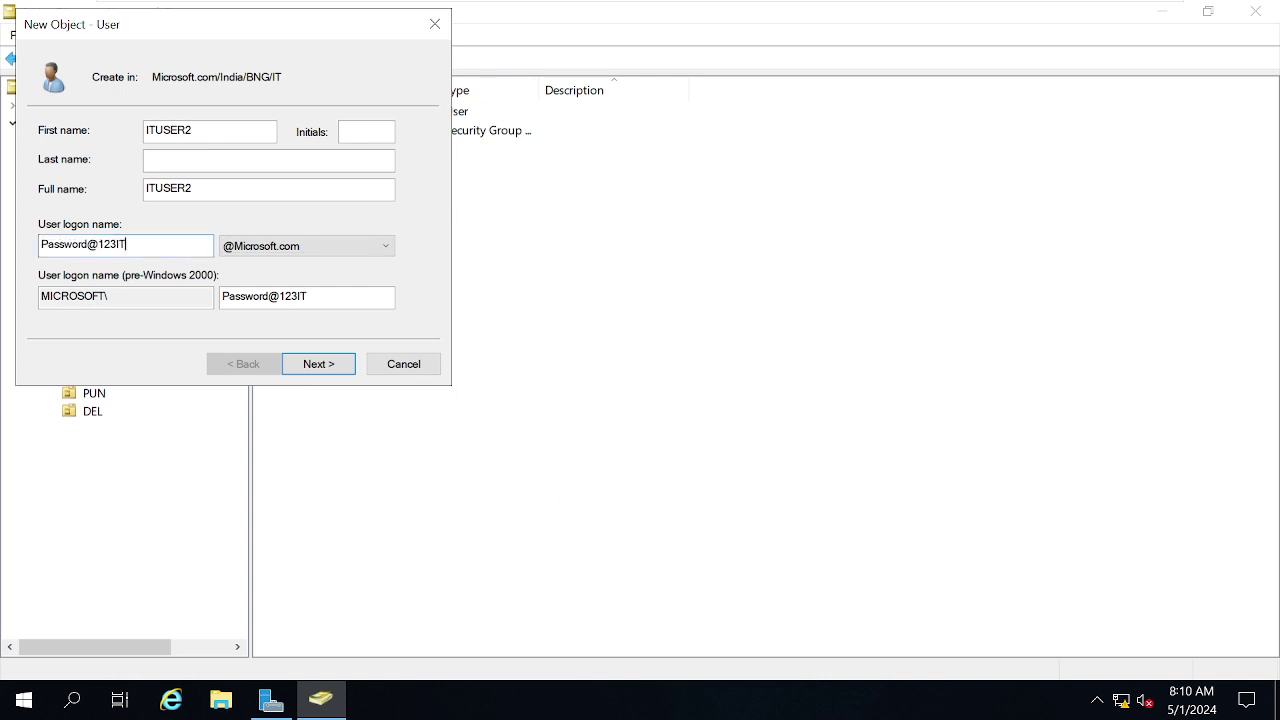
pyautogui.hotkey('ctrl', 'a')
pyautogui.write('IT')
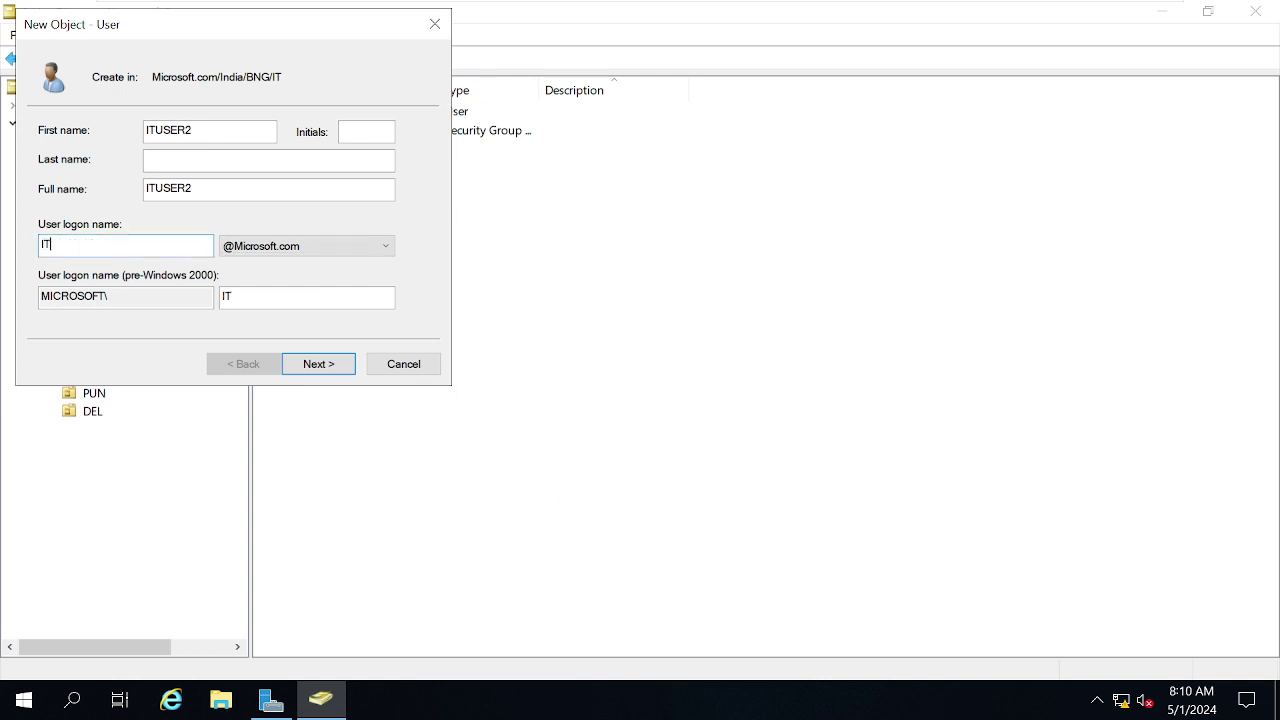
pyautogui.write('USER2')
# Set the account password, turn off 'must change password at next logon', and create ITUSER2.
pyautogui.click(318, 364)
pyautogui.write('P')
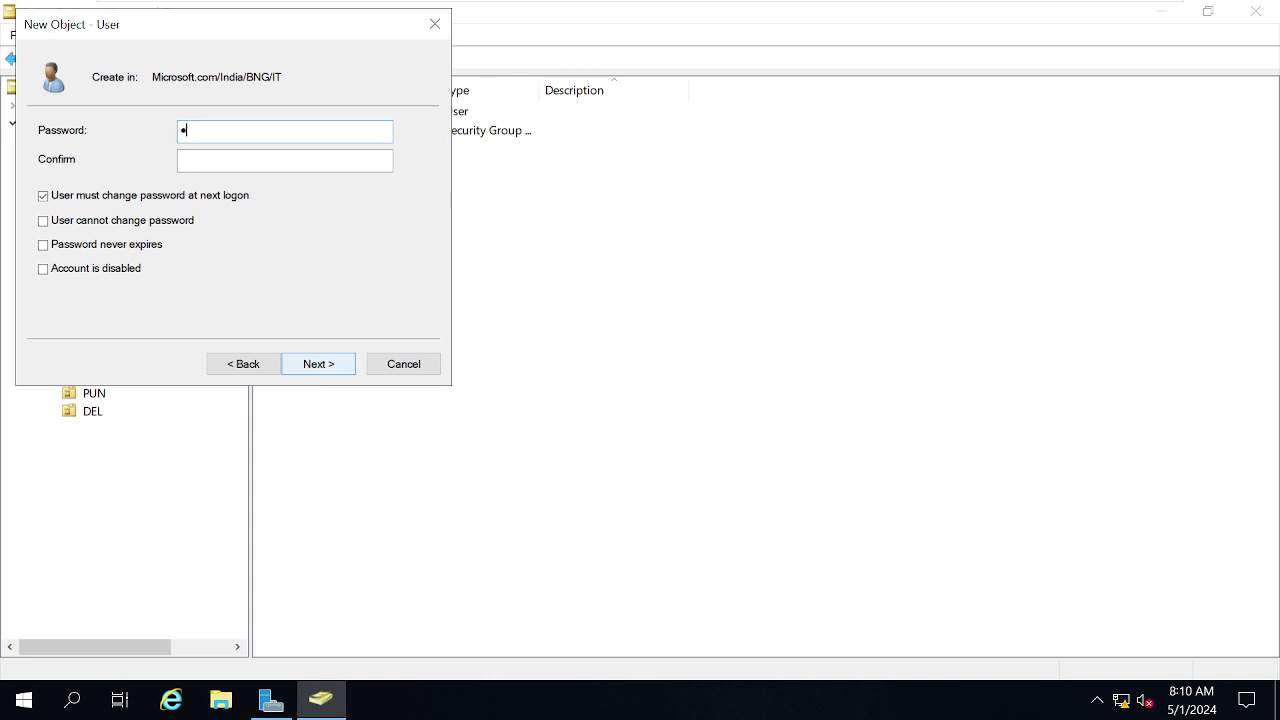
pyautogui.write('assword@1Passwor')
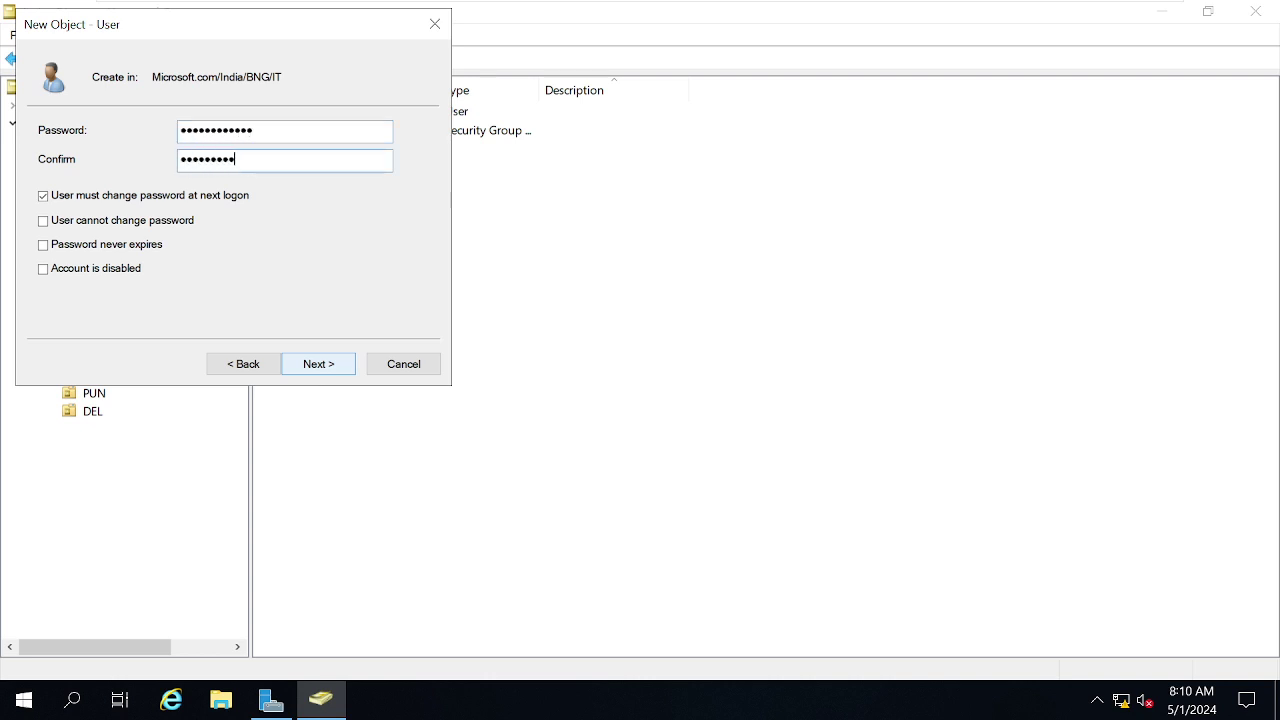
pyautogui.click(77, 205)
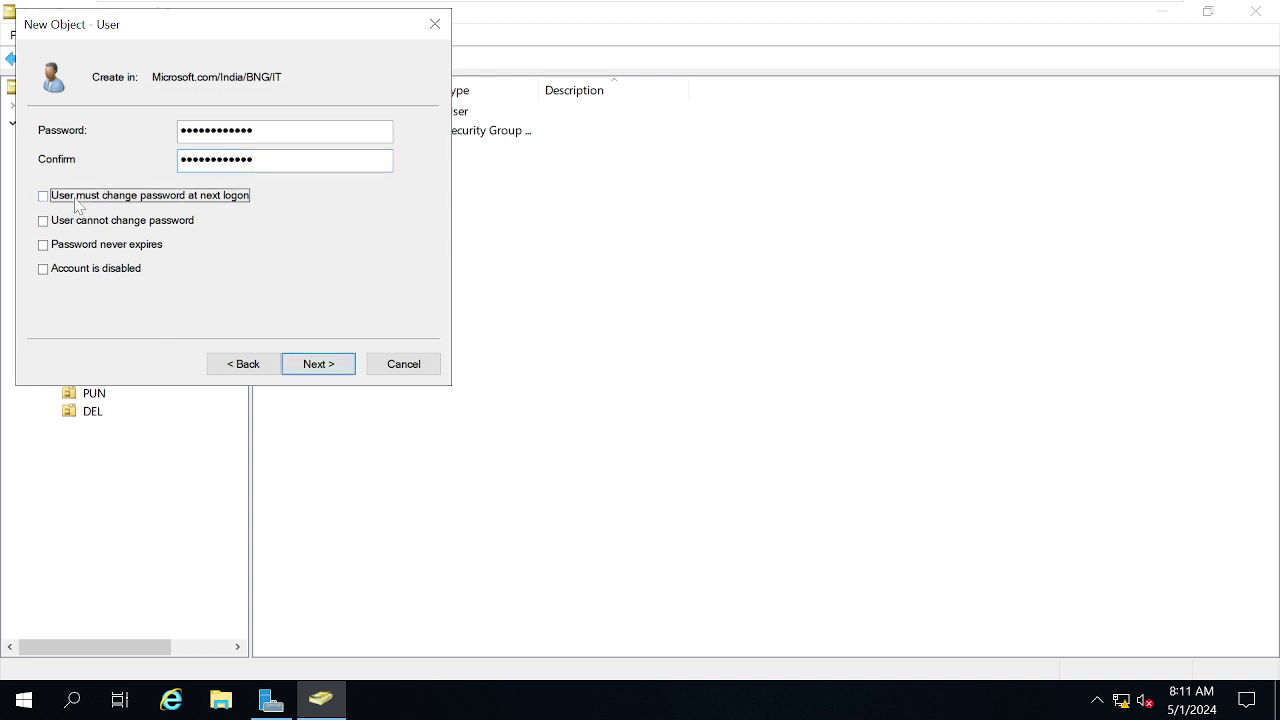
pyautogui.click(340, 366)
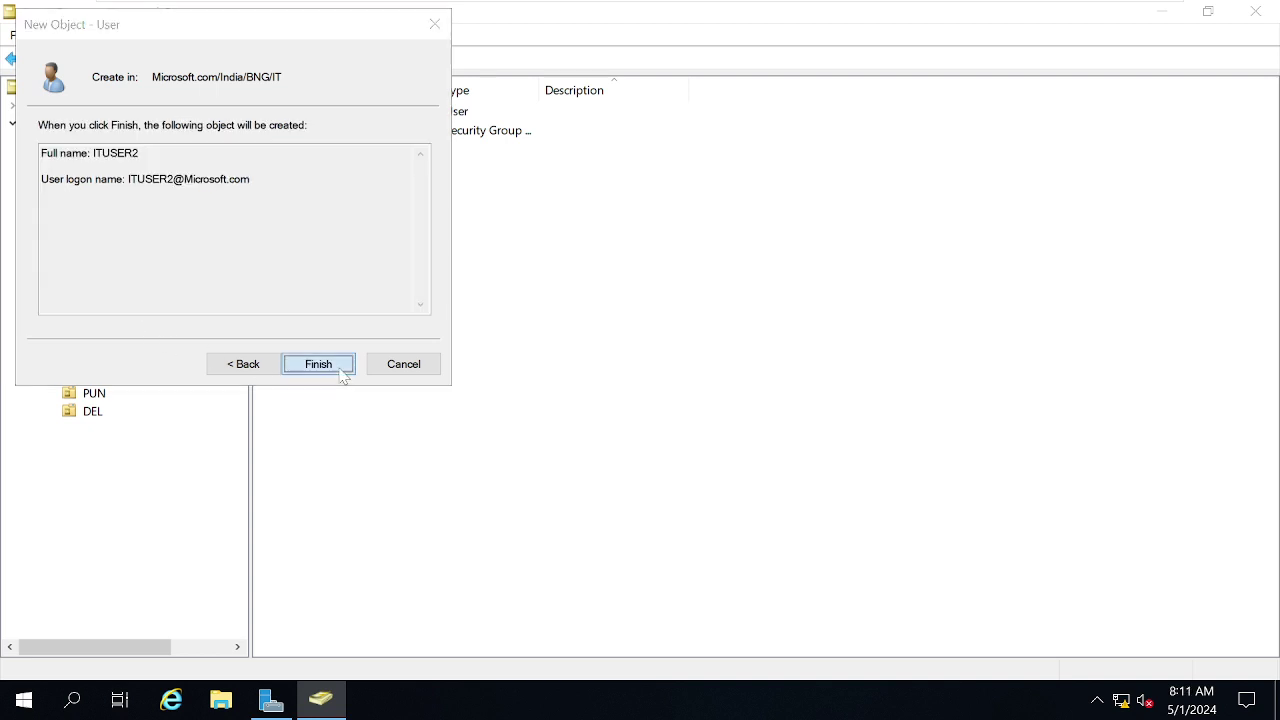
pyautogui.click(318, 364)
pyautogui.rightClick(364, 338)
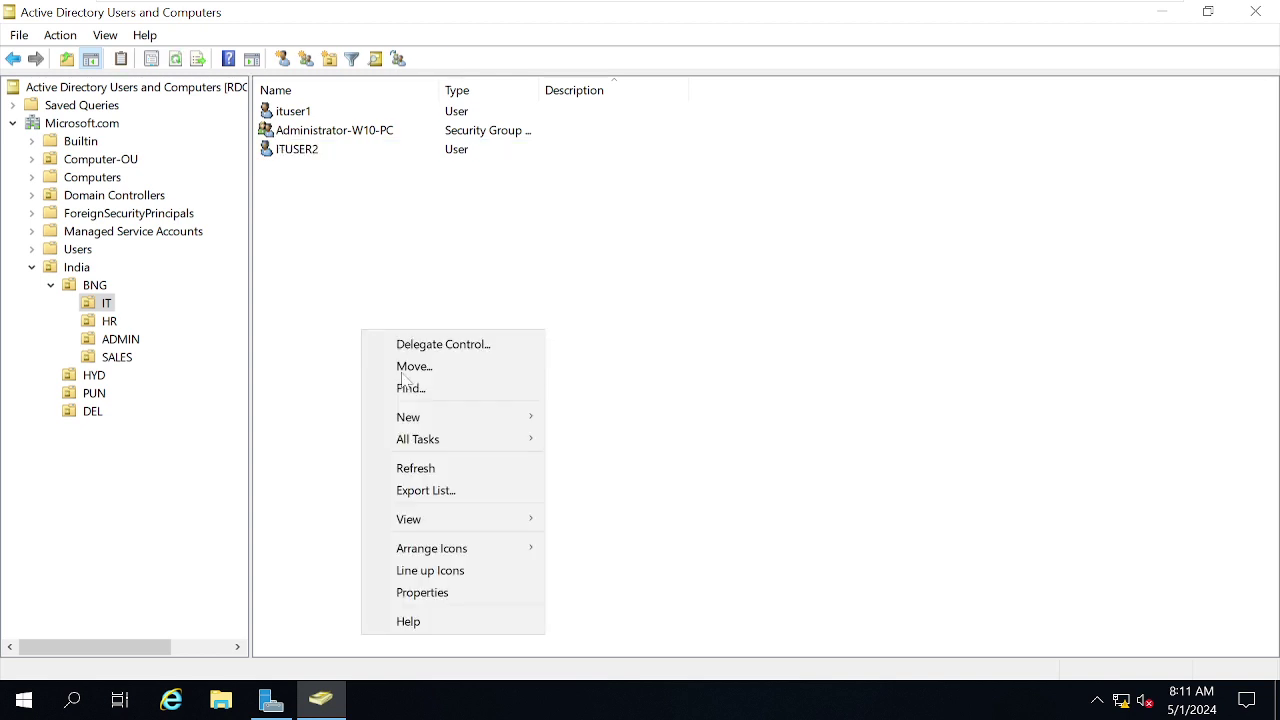
# Start a new user in IT with first name ITUSER3 and logon name ITUSER3.
pyautogui.click(432, 418)
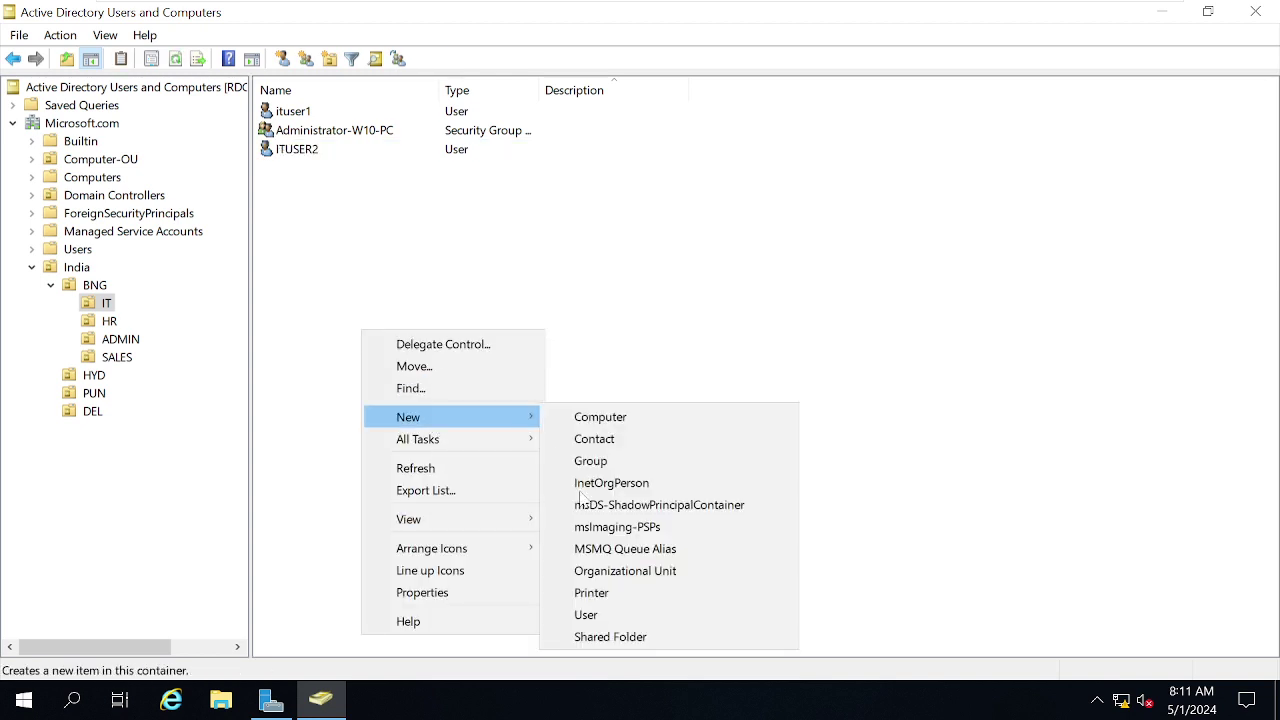
pyautogui.click(578, 615)
pyautogui.write('I')
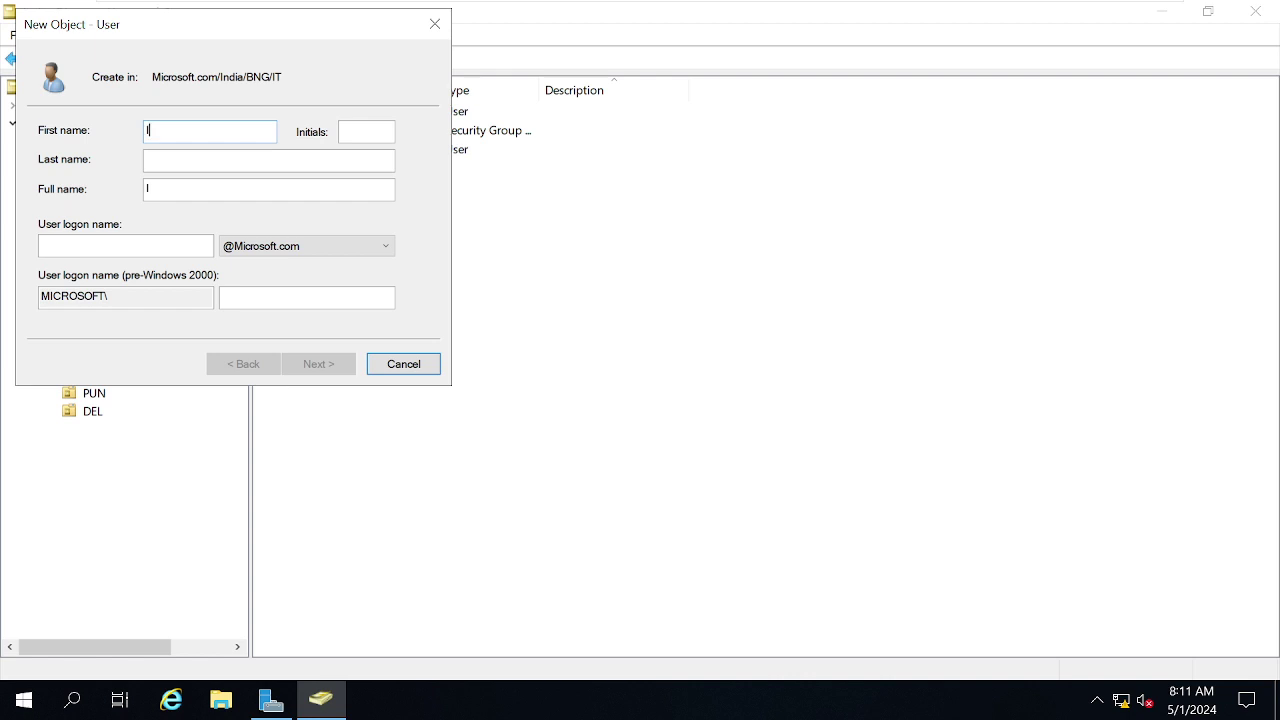
pyautogui.write('TUSER2')
pyautogui.press('BackSpace')
pyautogui.write('3')
pyautogui.click(150, 246)
pyautogui.write('ITU')
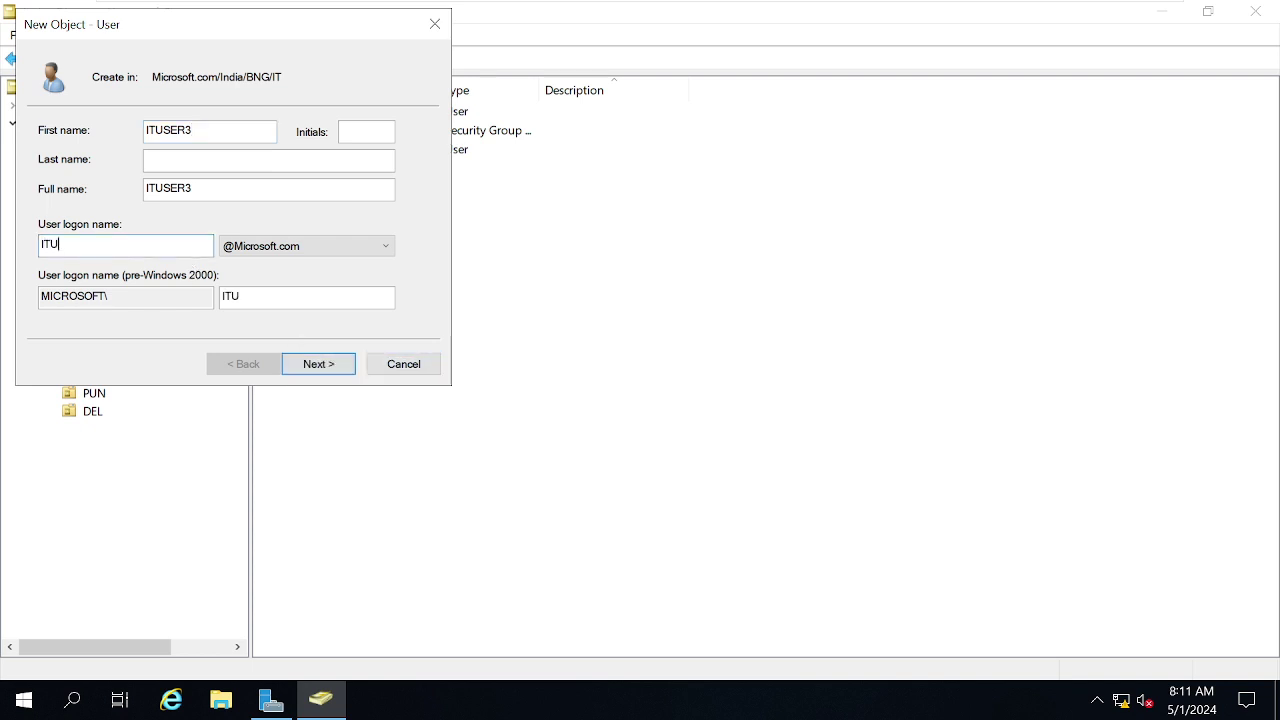
pyautogui.write('SER3')
# Set ITUSER3's password, turn off 'must change password at next logon', and finish creating it.
pyautogui.click(318, 365)
pyautogui.write('••••••')
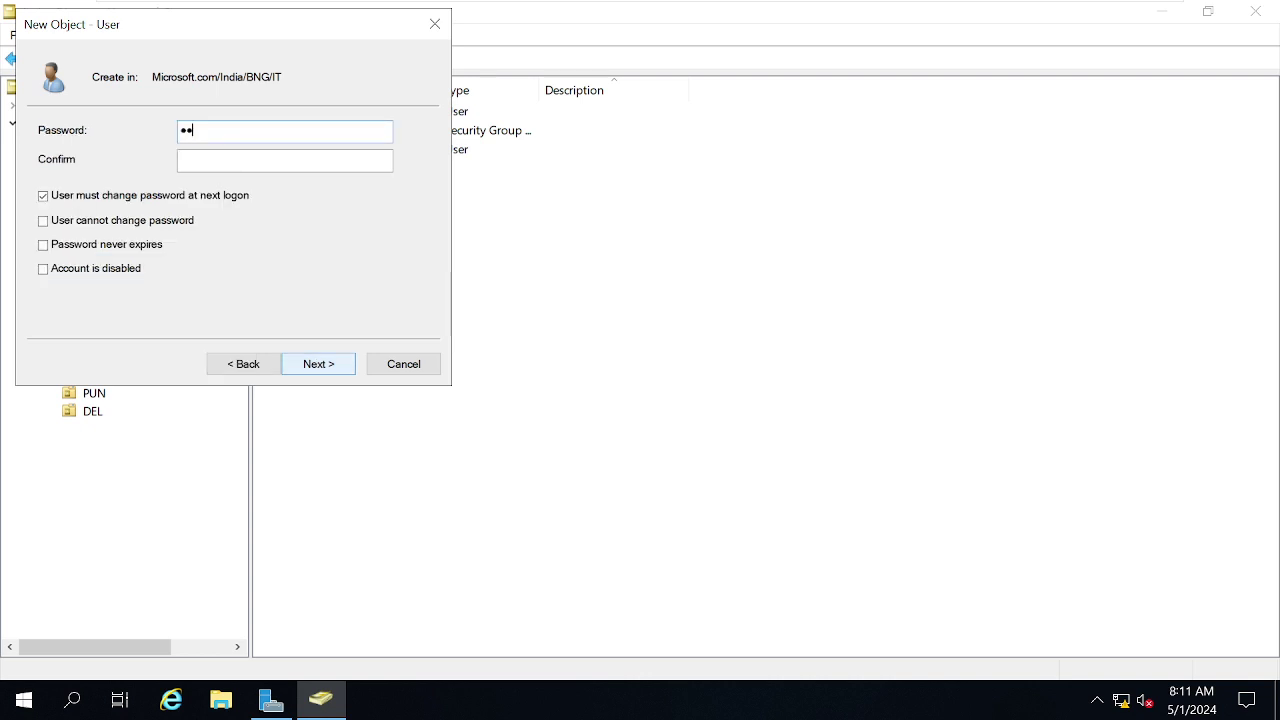
pyautogui.write('••••••••••••')
pyautogui.click(318, 364)
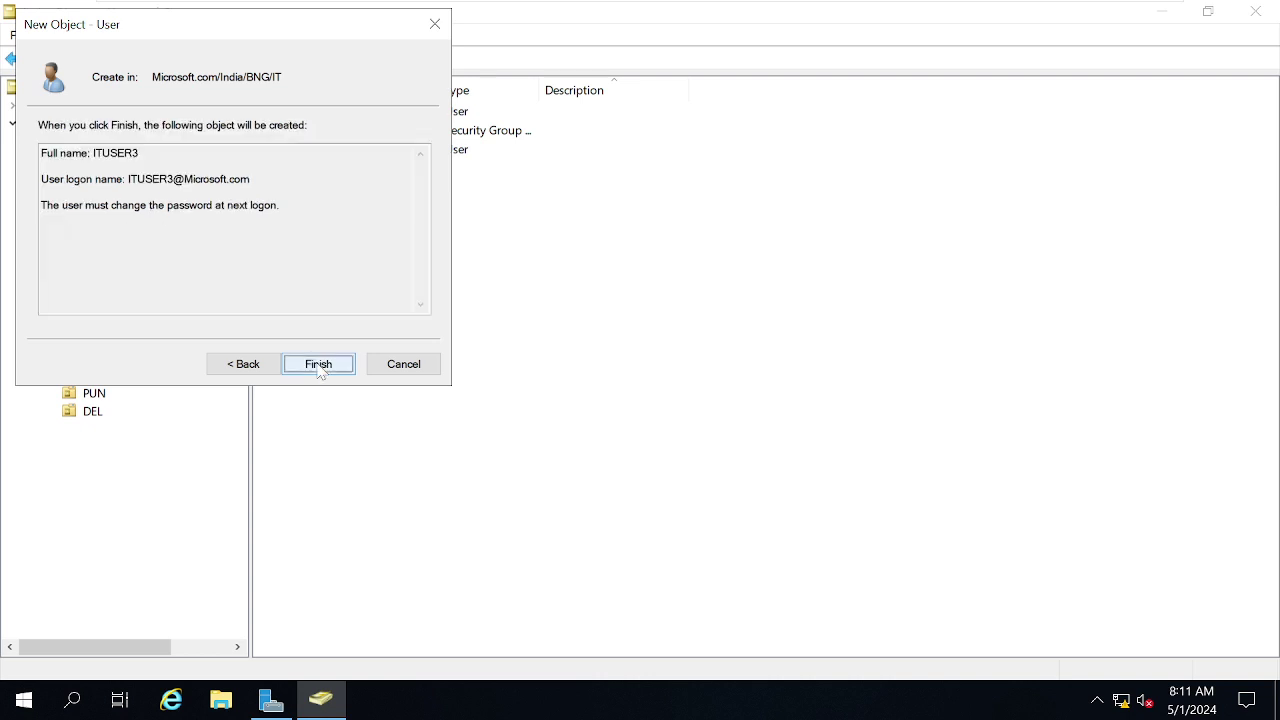
pyautogui.click(243, 364)
pyautogui.click(82, 198)
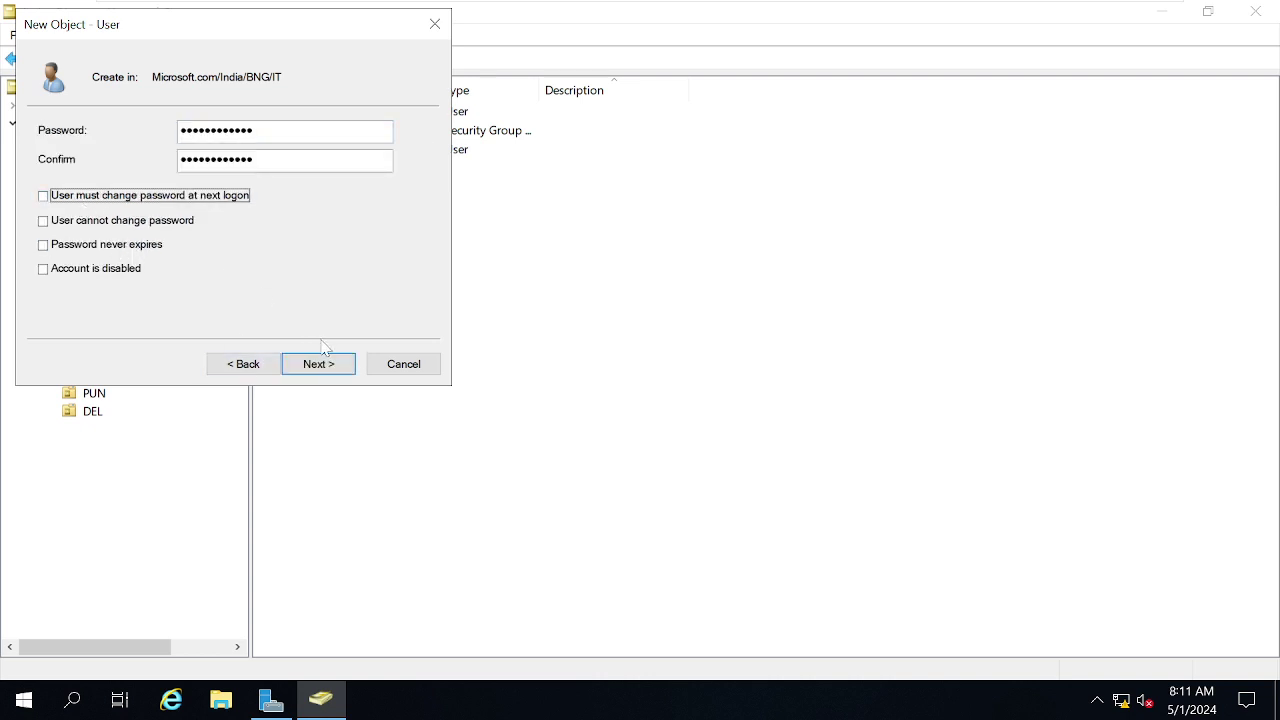
pyautogui.click(320, 364)
pyautogui.click(336, 367)
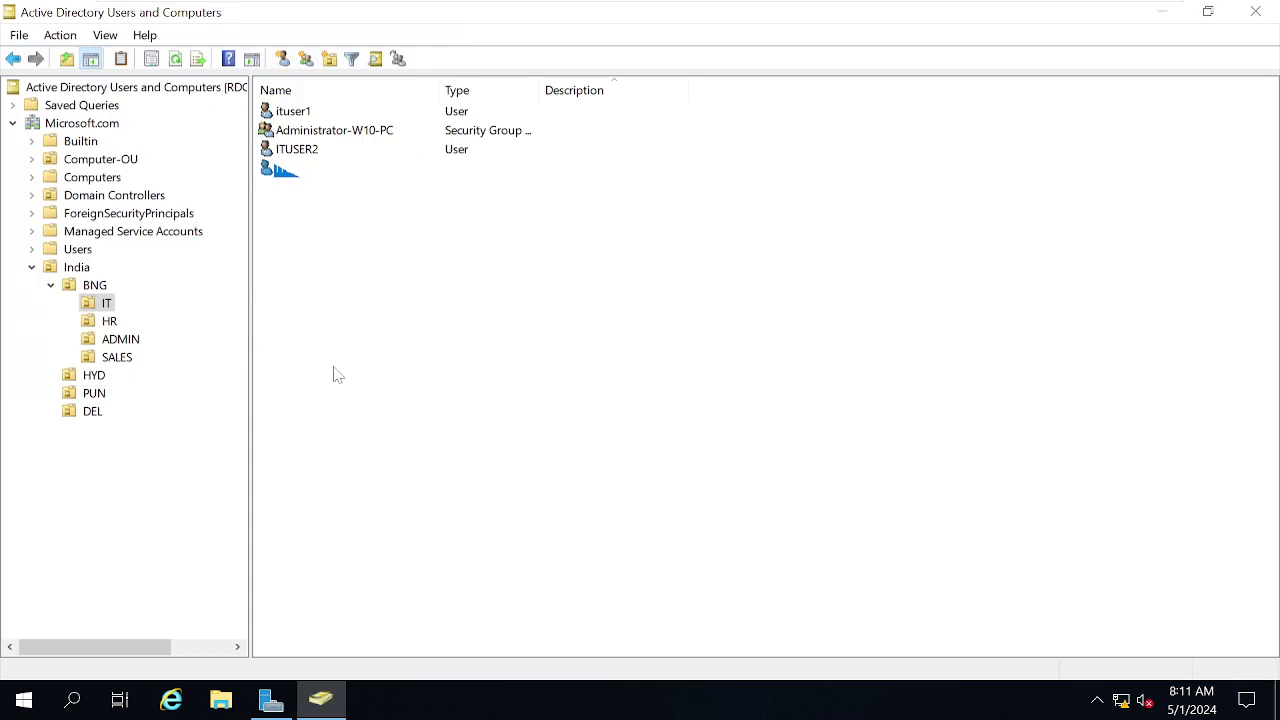
pyautogui.click(528, 414)
# Start another new user in IT, entering the user's first name and logon name.
pyautogui.rightClick(509, 403)
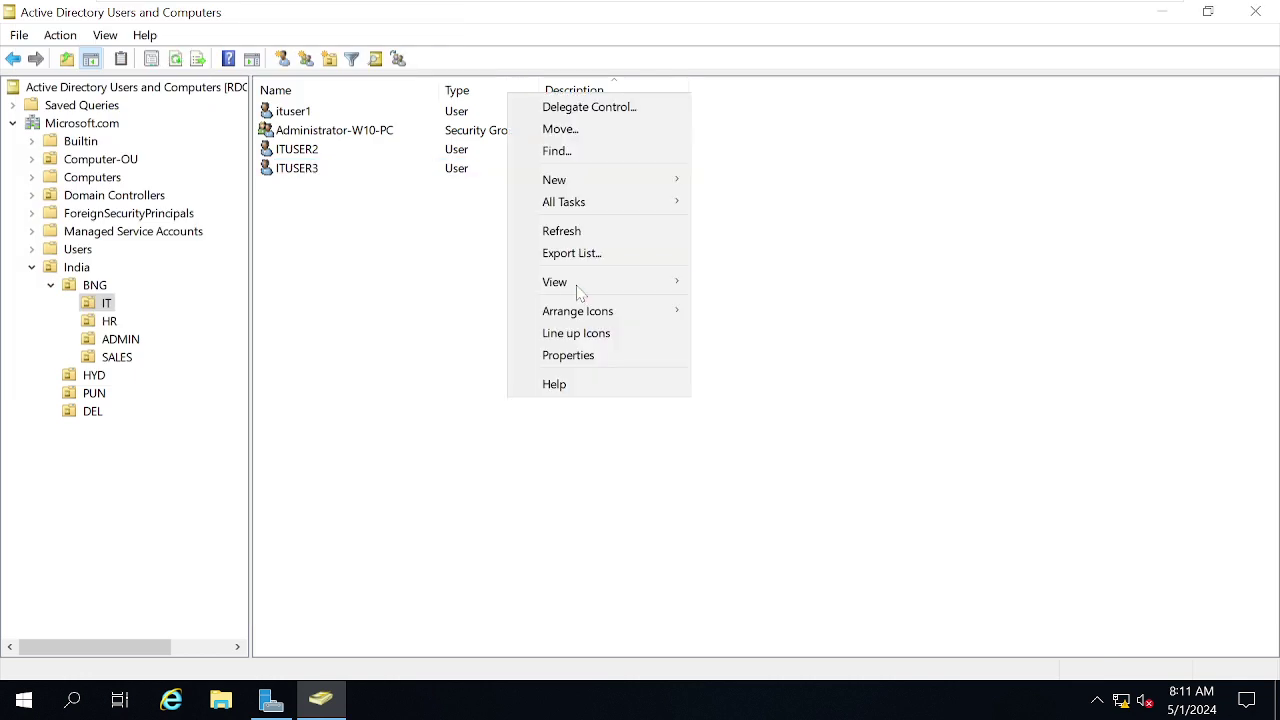
pyautogui.moveTo(583, 186)
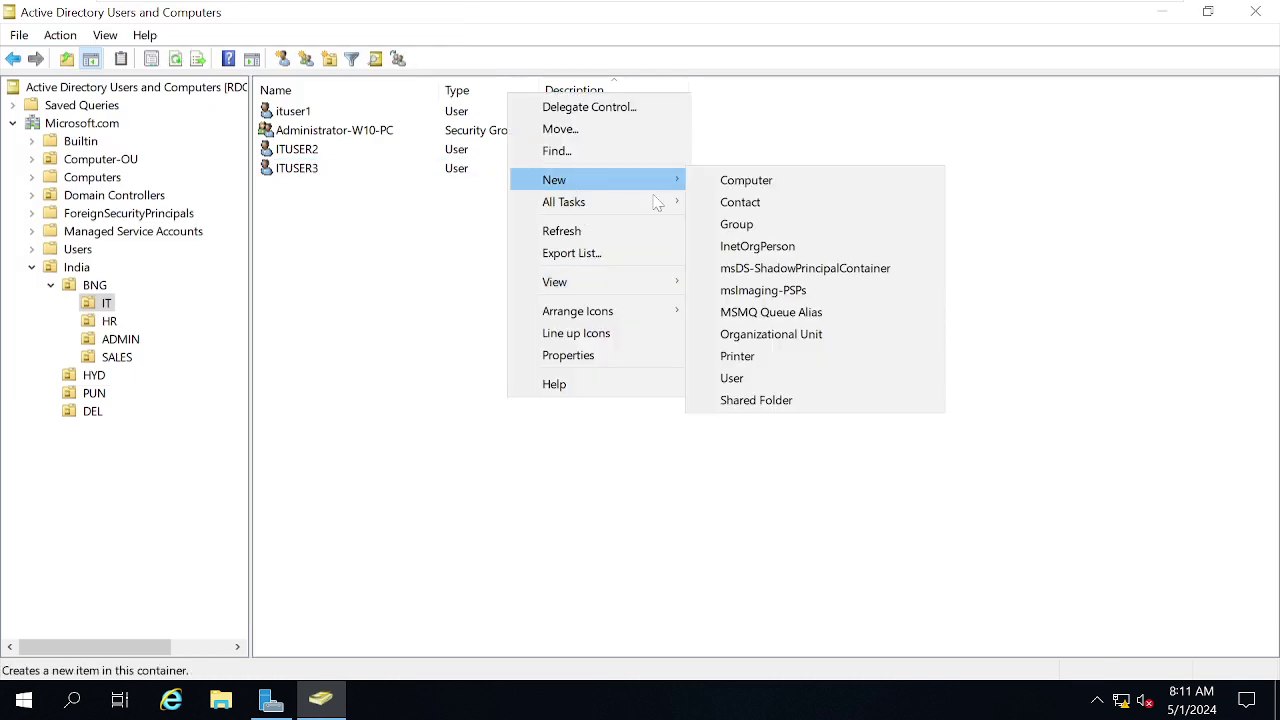
pyautogui.click(735, 378)
pyautogui.write('Mehab')
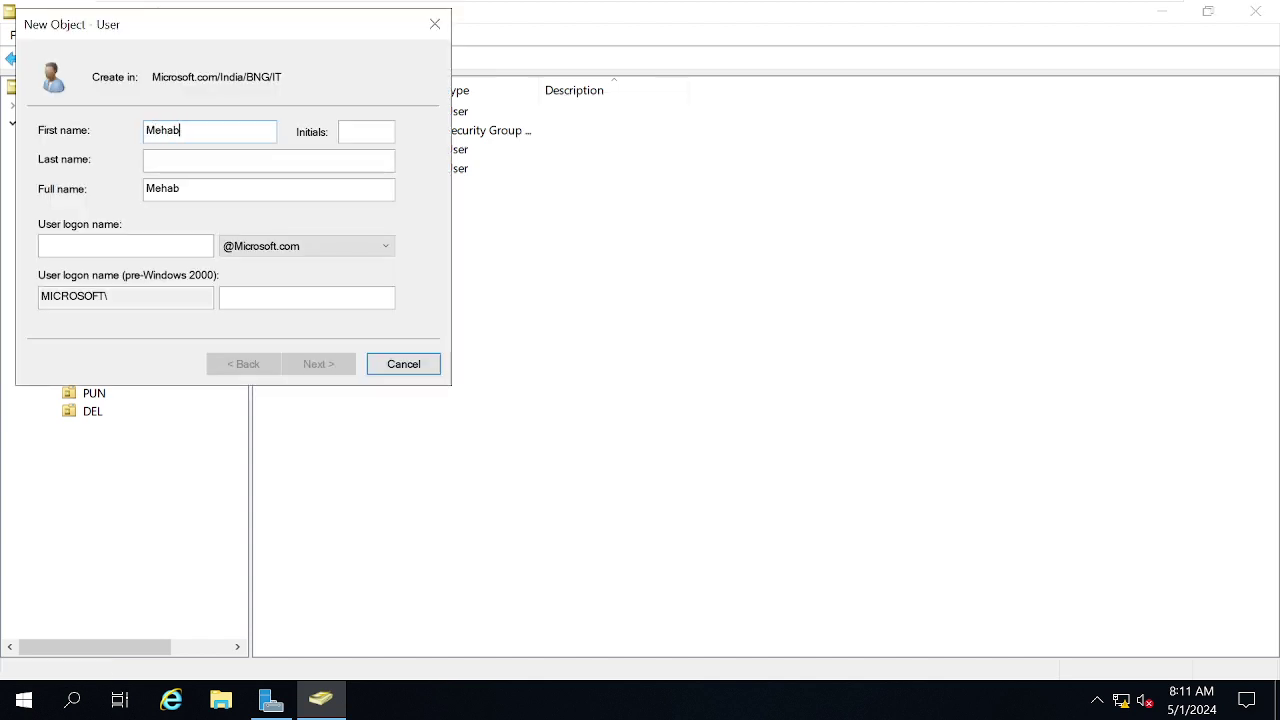
pyautogui.write('oon')
pyautogui.write('b')
pyautogui.press('Tab')
pyautogui.press('Tab')
pyautogui.press('Tab')
pyautogui.press('Tab')
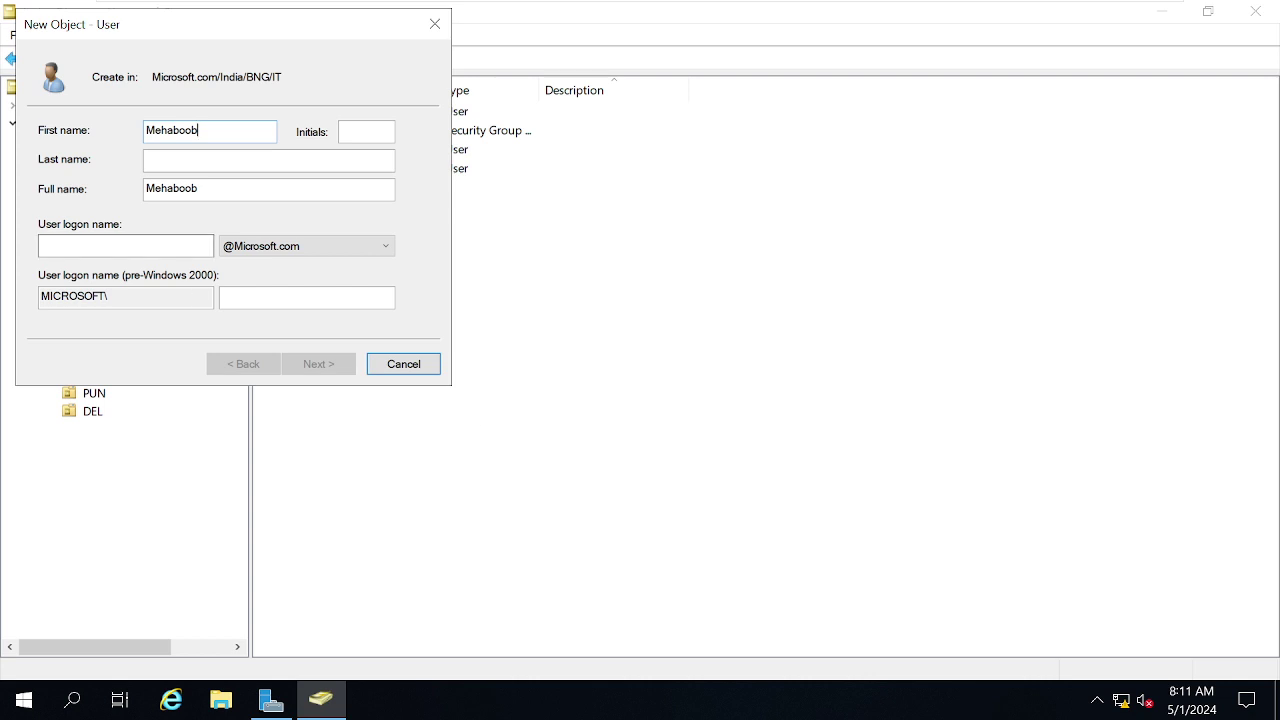
pyautogui.write('<')
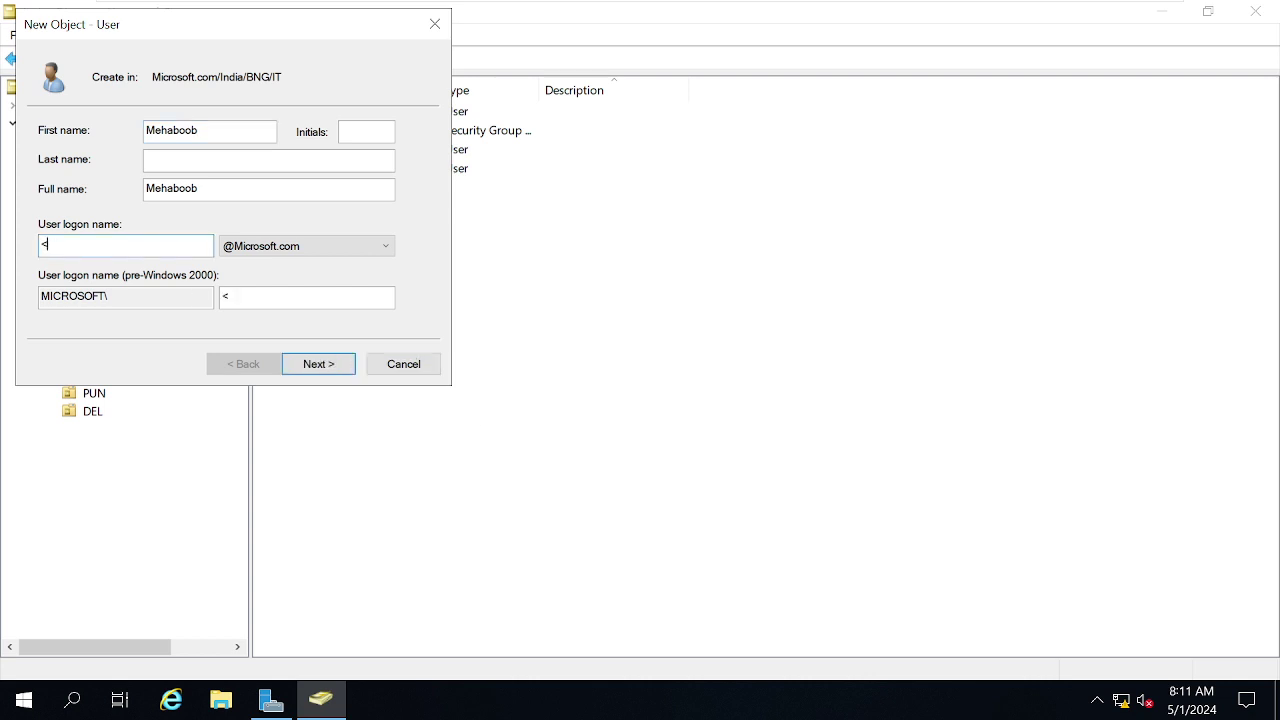
pyautogui.press('BackSpace')
pyautogui.write('Mehaboob')
# Set the user's password, turn off 'must change password at next logon', and create the account.
pyautogui.click(327, 366)
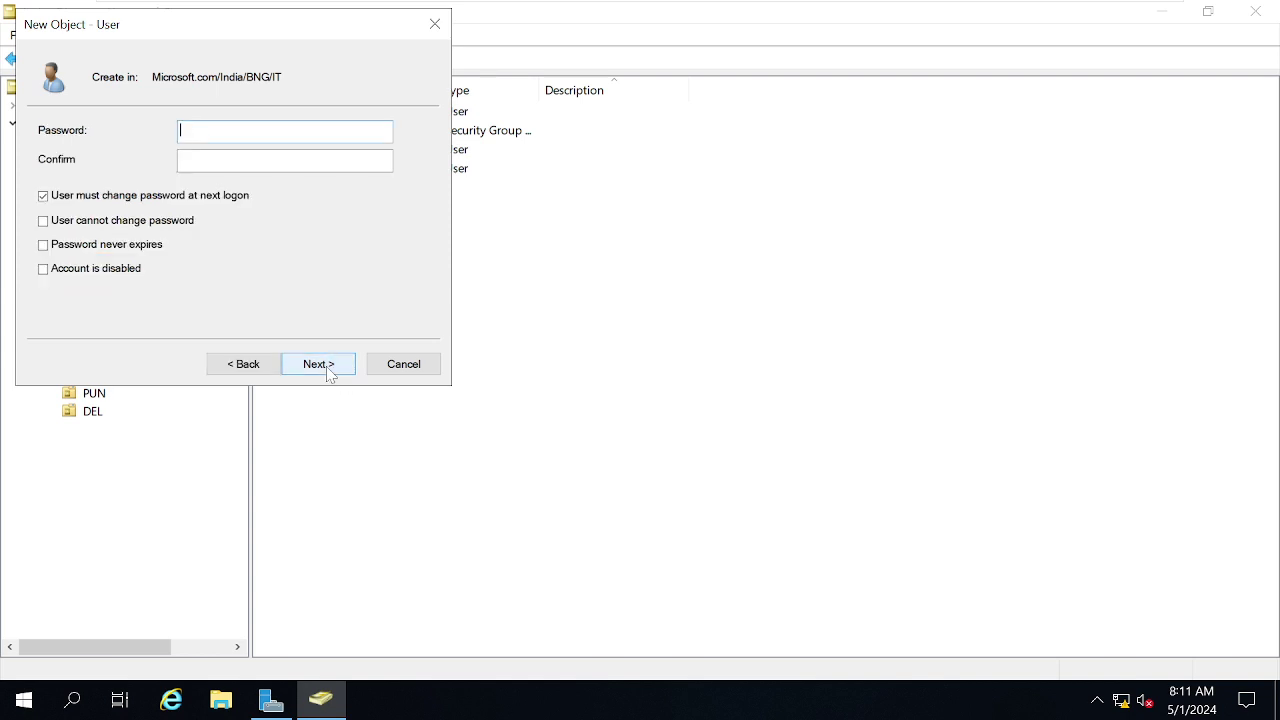
pyautogui.write('•••••••••••••')
pyautogui.press('Tab')
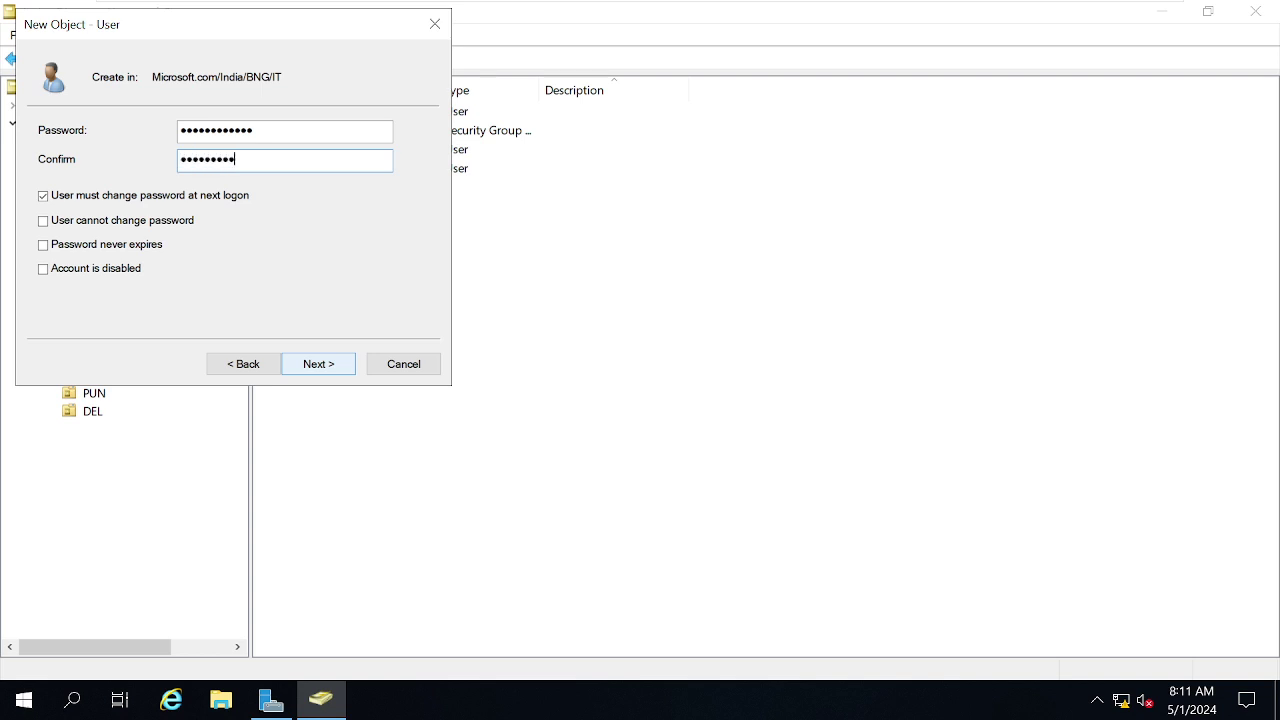
pyautogui.click(88, 196)
pyautogui.click(313, 366)
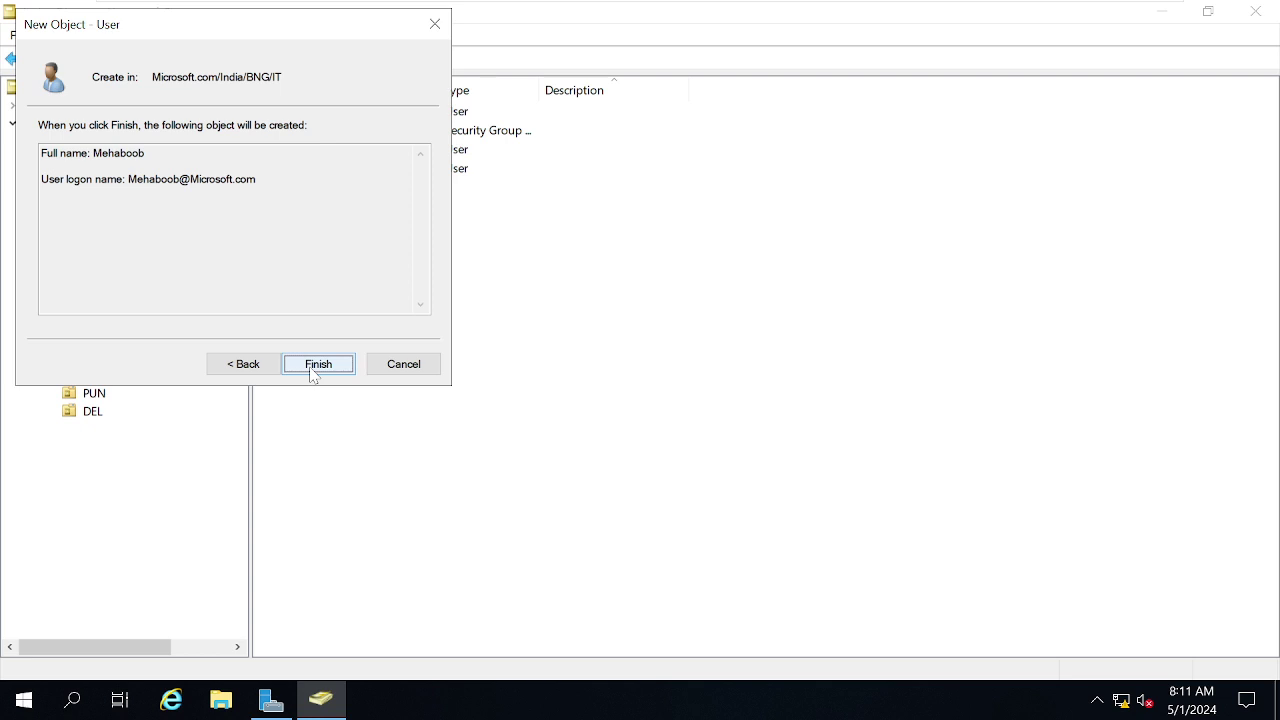
pyautogui.click(313, 370)
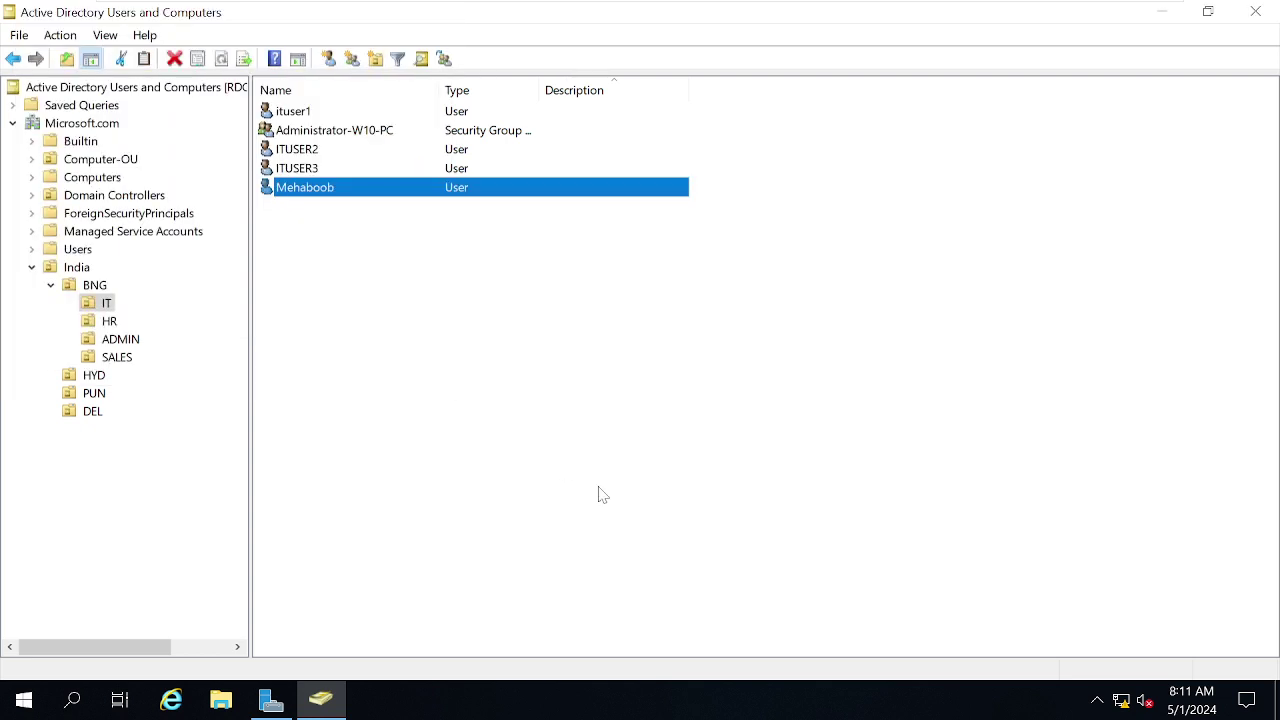
# Widen the Name column of the IT user list and switch to the Windows 10 VM.
pyautogui.click(603, 495)
pyautogui.moveTo(441, 89); pyautogui.dragTo(499, 89)
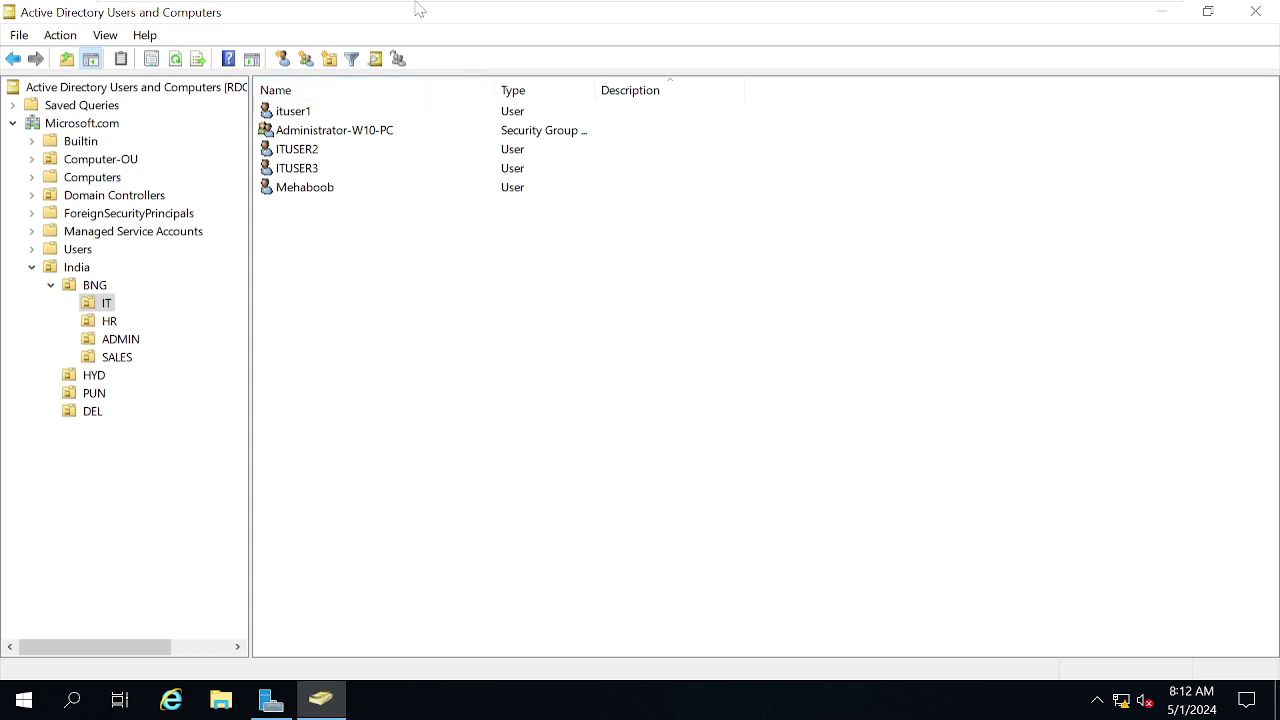
pyautogui.moveTo(418, 3)
pyautogui.click(871, 27)
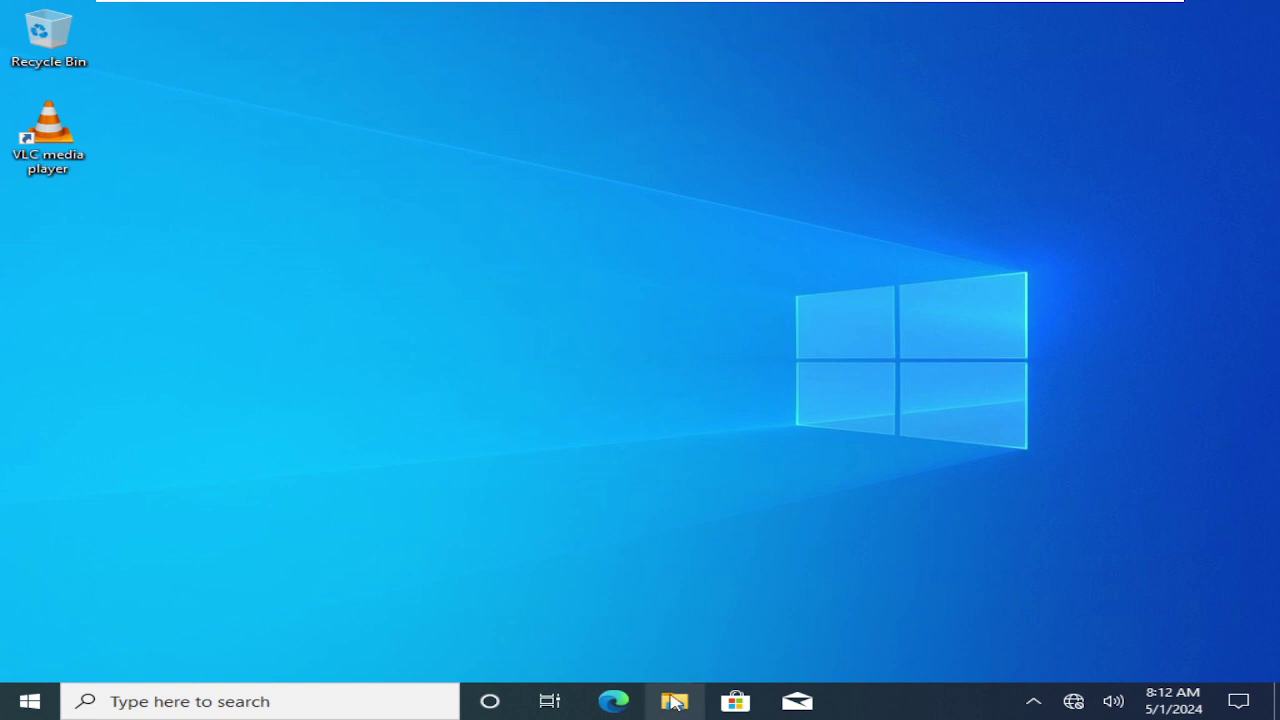
# Launch Computer Management on W10 from This PC in File Explorer.
pyautogui.doubleClick(674, 702)
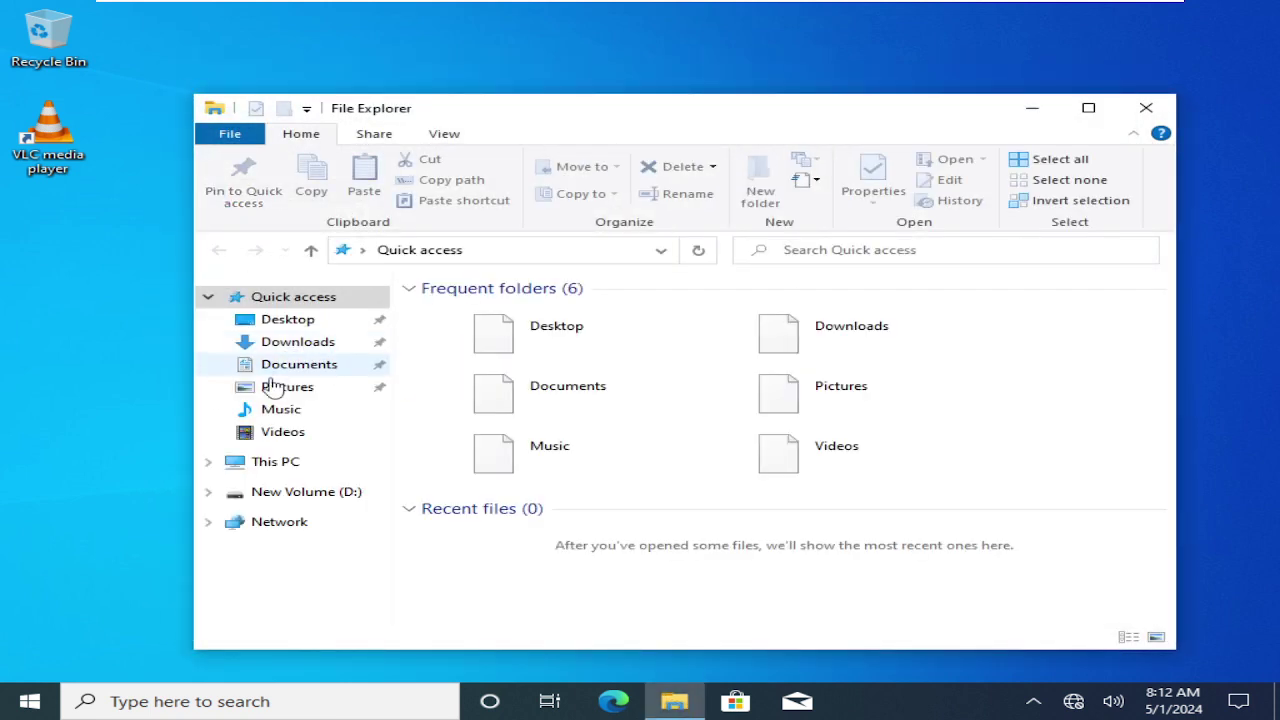
pyautogui.click(270, 466)
pyautogui.rightClick(270, 466)
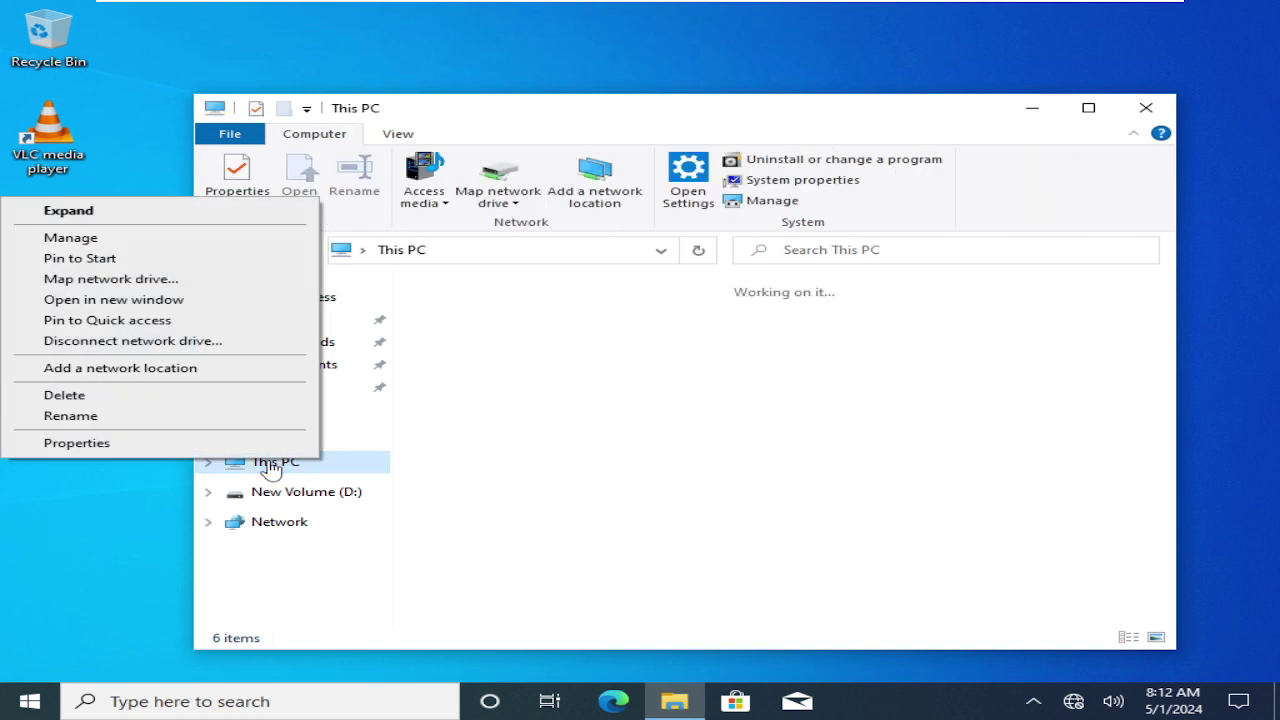
pyautogui.click(97, 242)
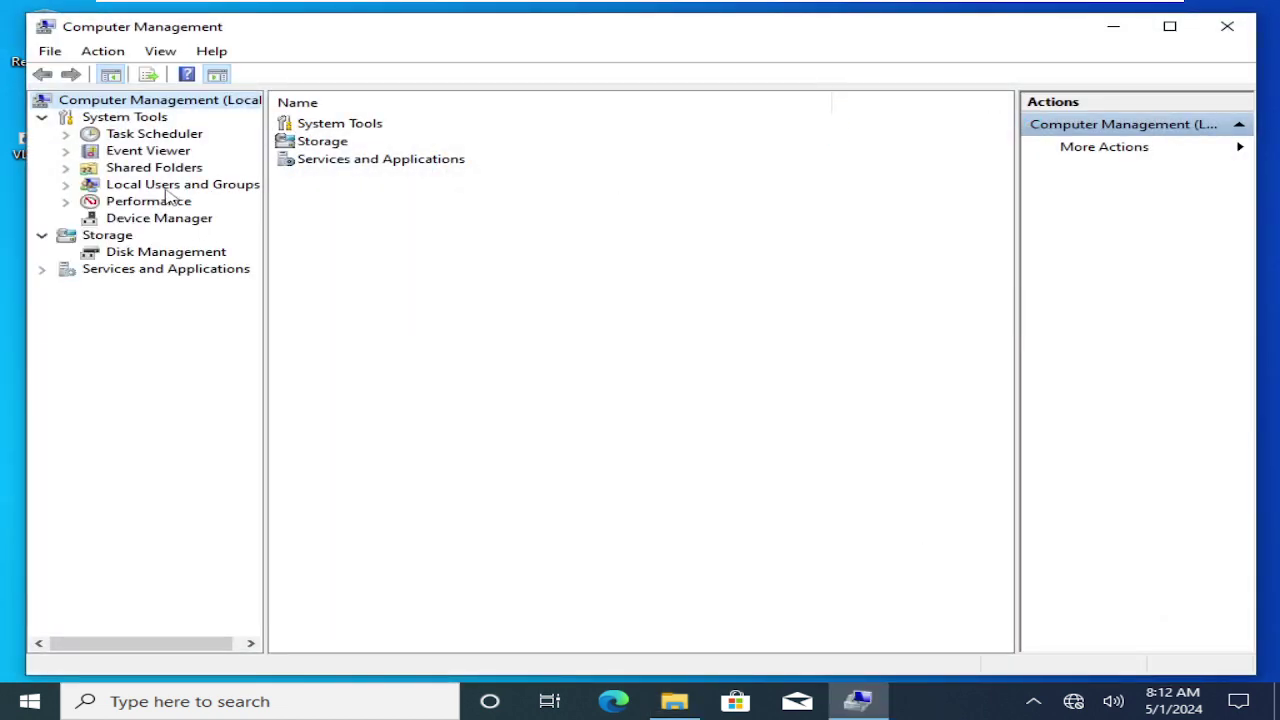
# Review the local Administrators group's members, then return to the RDC01 domain controller.
pyautogui.doubleClick(167, 188)
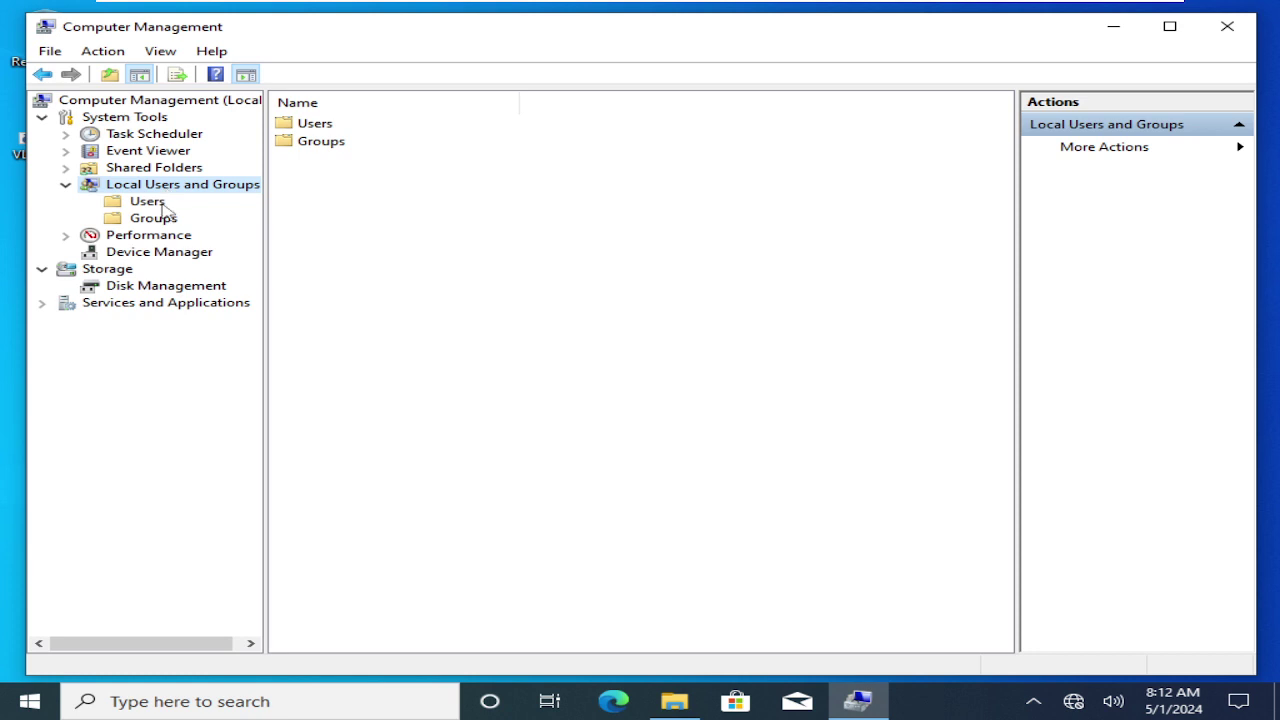
pyautogui.click(158, 203)
pyautogui.click(157, 220)
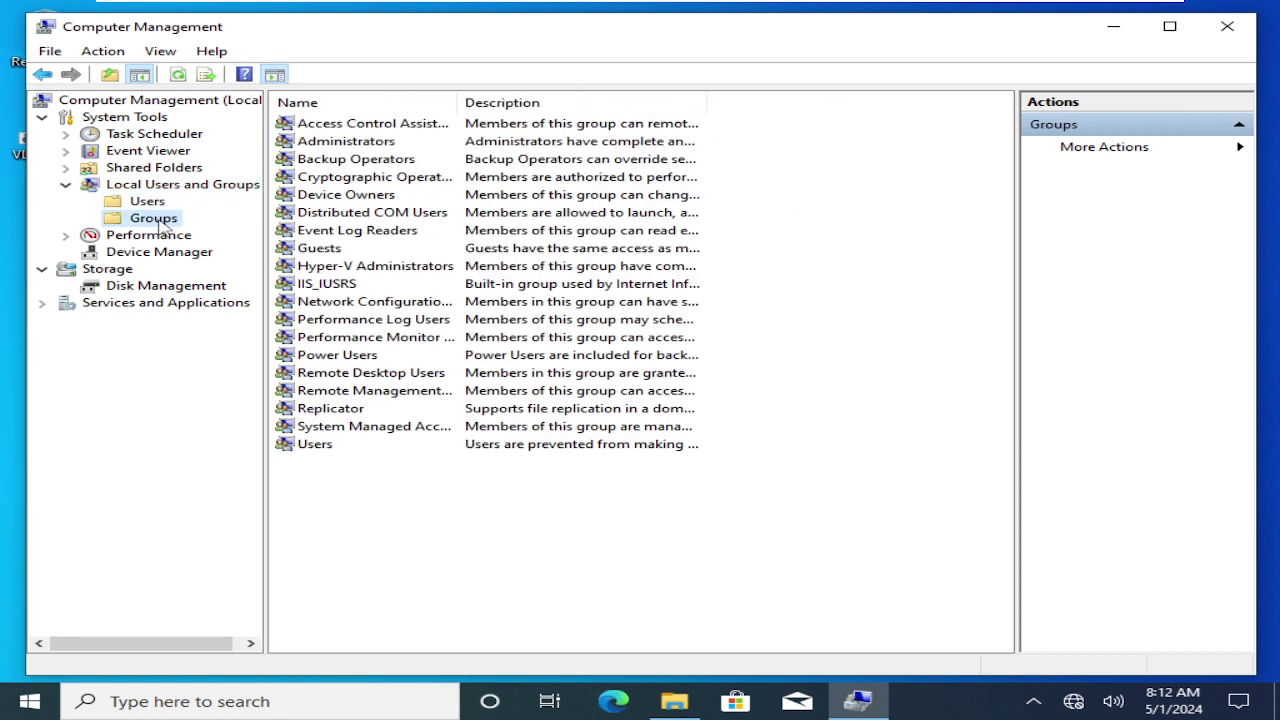
pyautogui.click(318, 147)
pyautogui.doubleClick(318, 147)
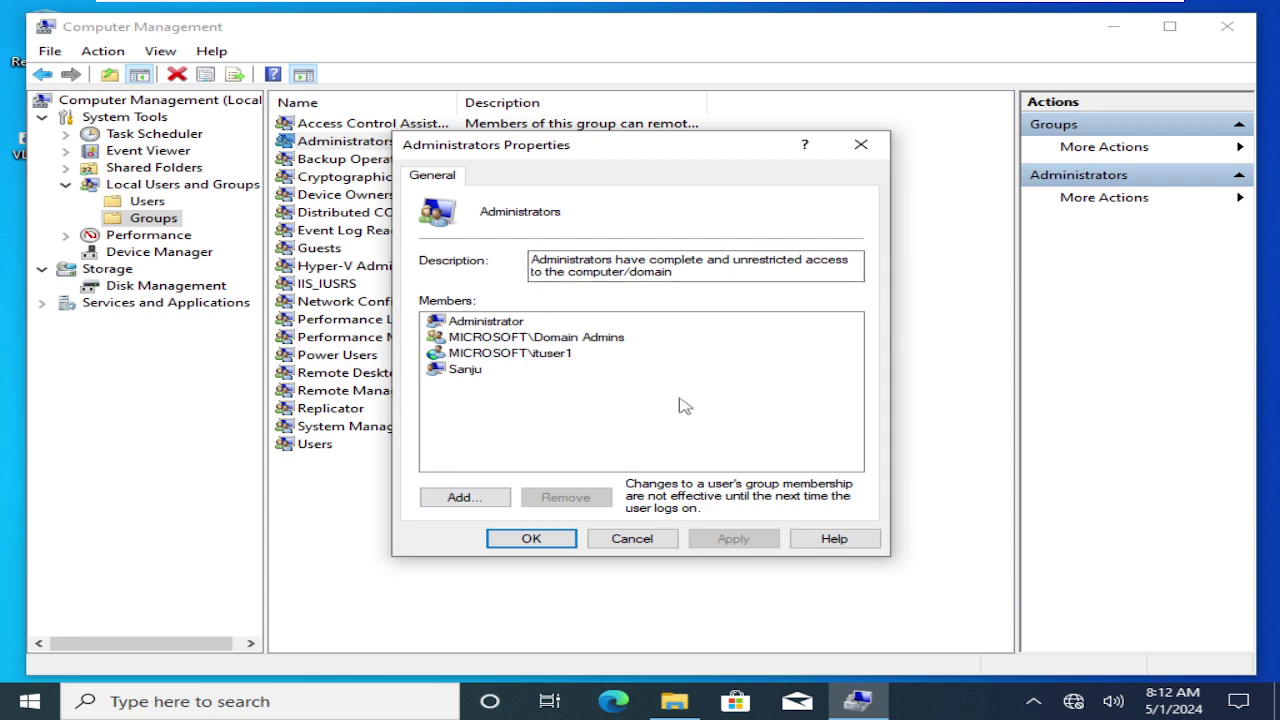
pyautogui.click(635, 545)
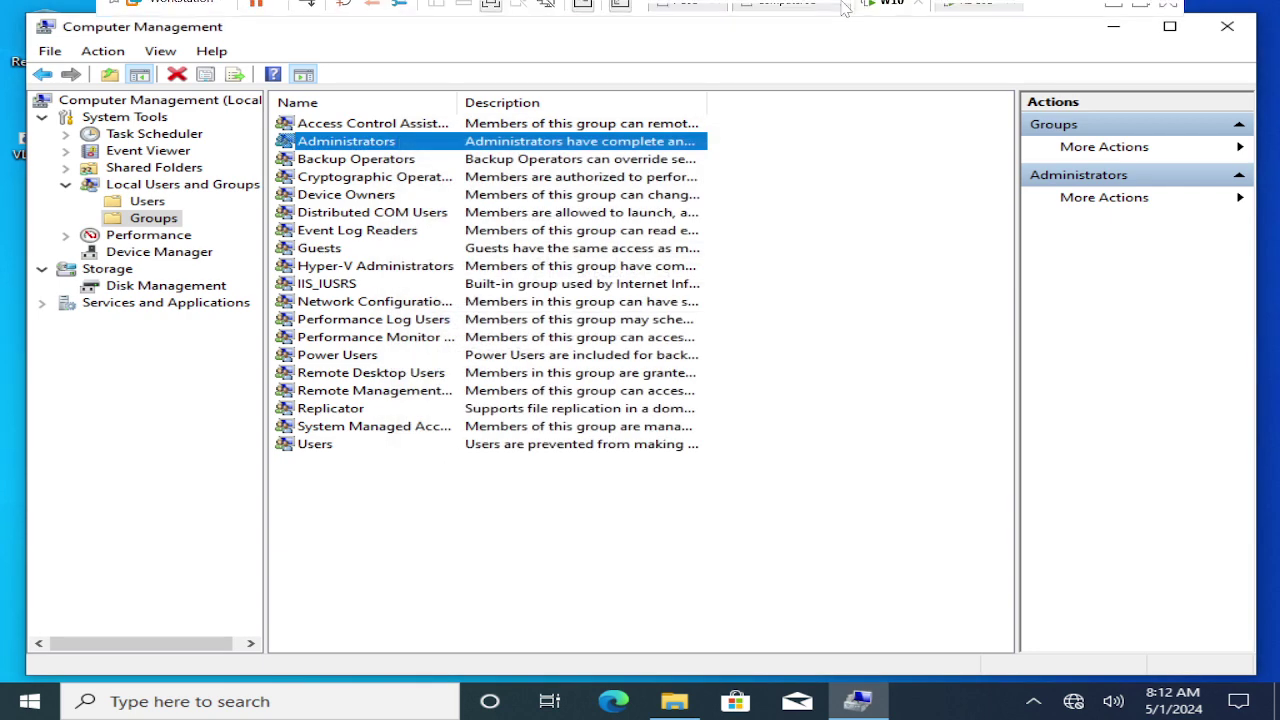
pyautogui.click(950, 17)
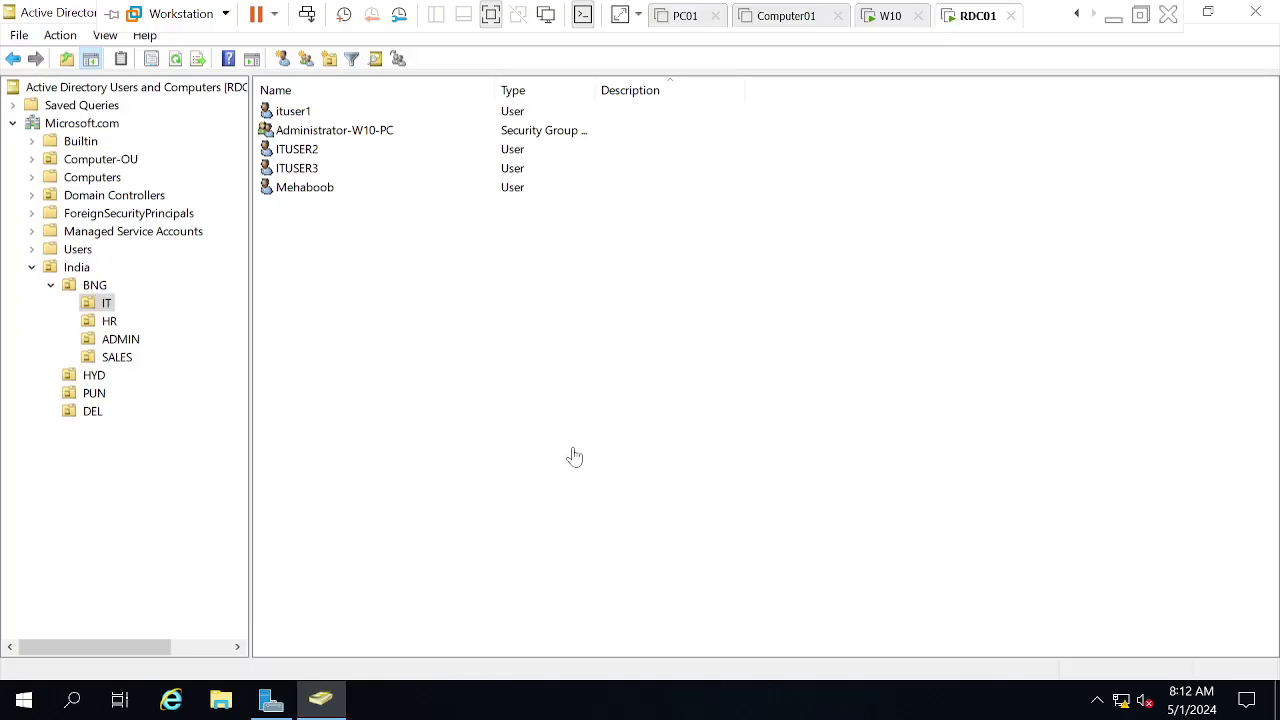
# In Administrator-W10-PC's Members tab, add ituser1, ITUSER2 and ITUSER3 found by searching 'it'.
pyautogui.doubleClick(348, 133)
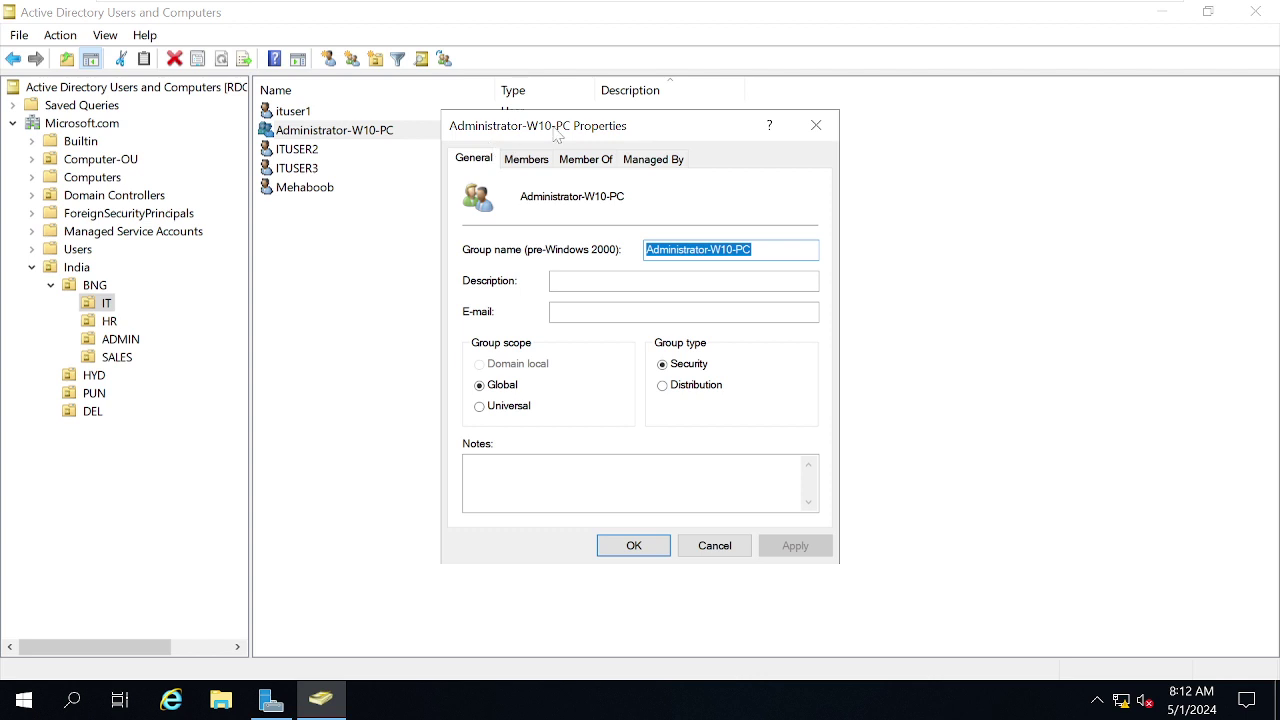
pyautogui.moveTo(557, 137); pyautogui.dragTo(792, 111)
pyautogui.click(761, 133)
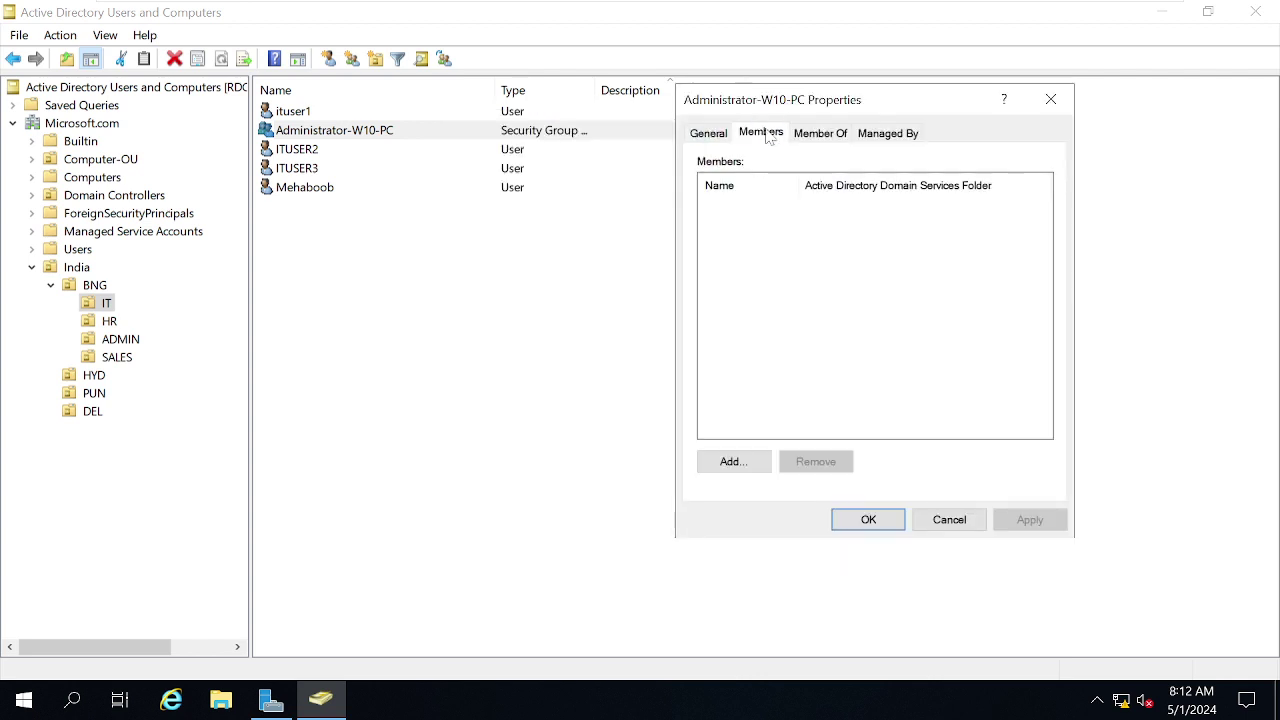
pyautogui.click(736, 462)
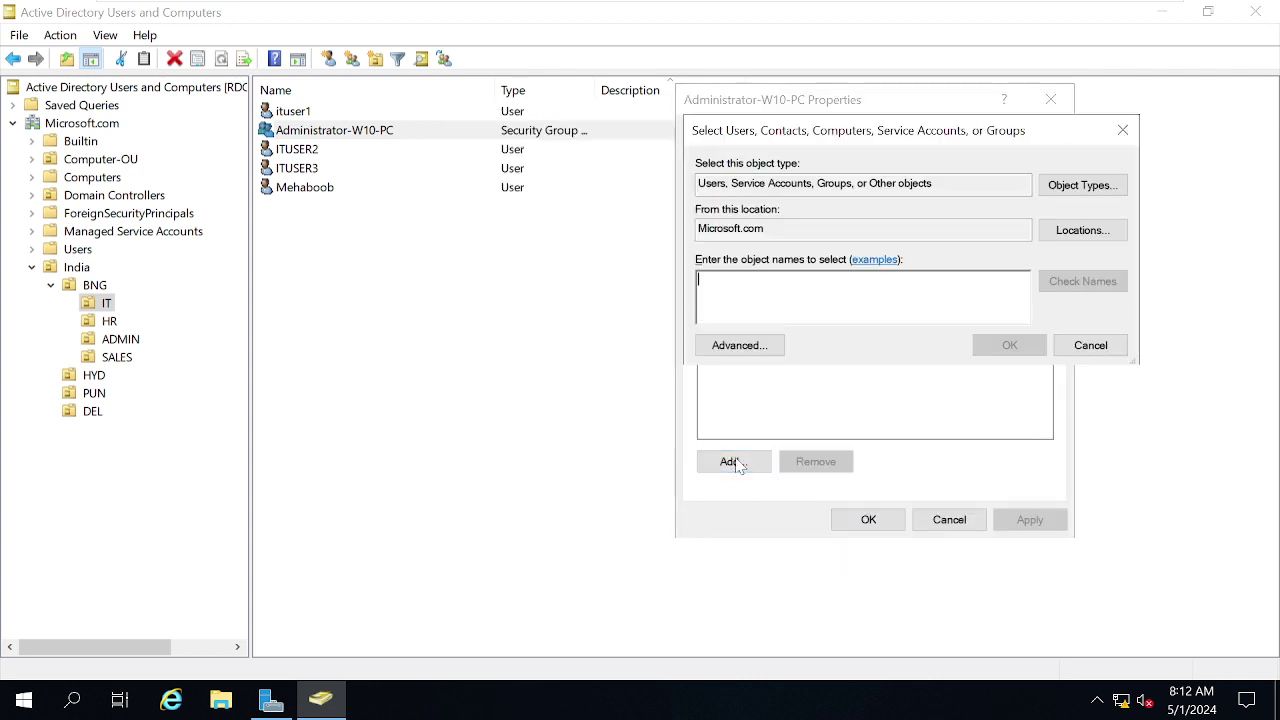
pyautogui.write('it')
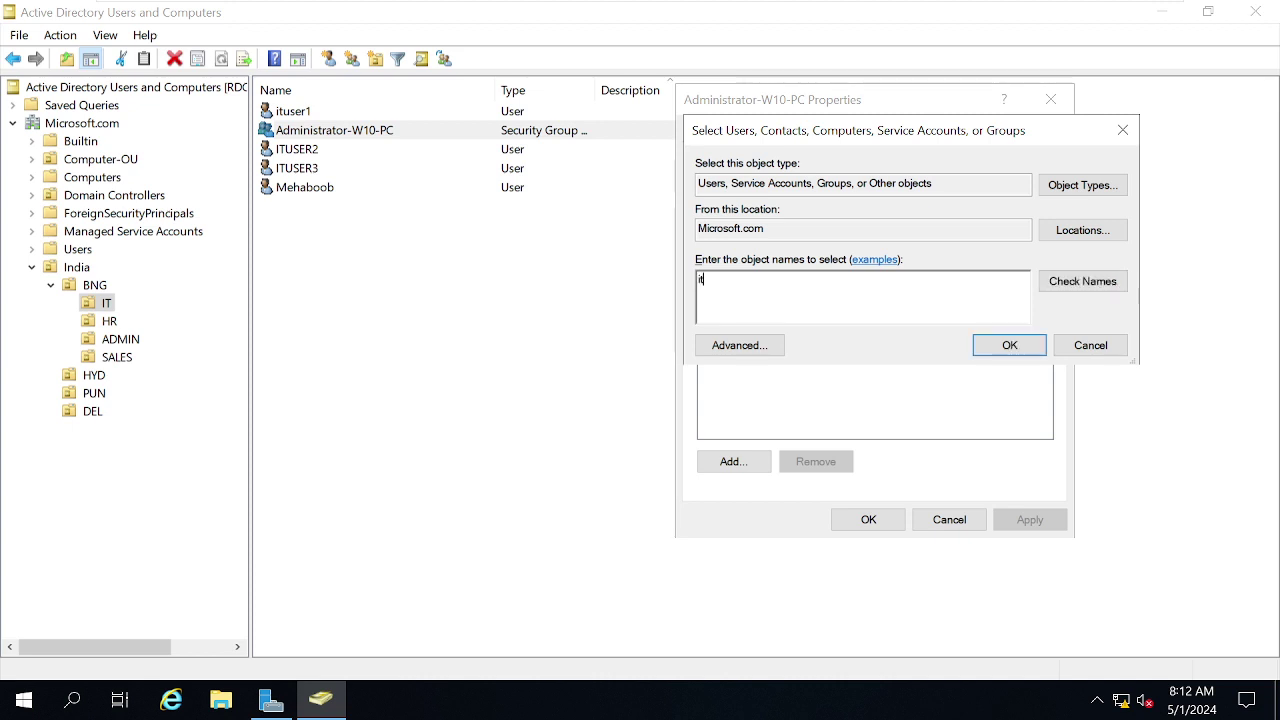
pyautogui.click(1048, 289)
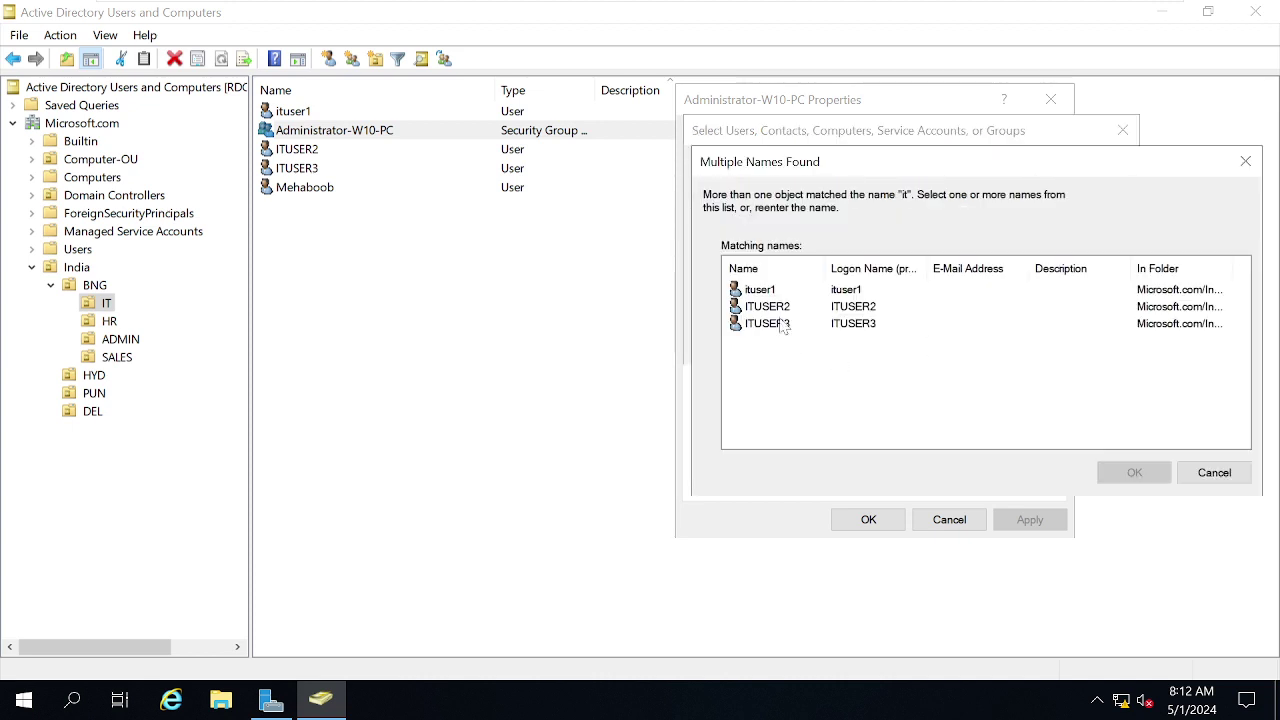
pyautogui.click(765, 295)
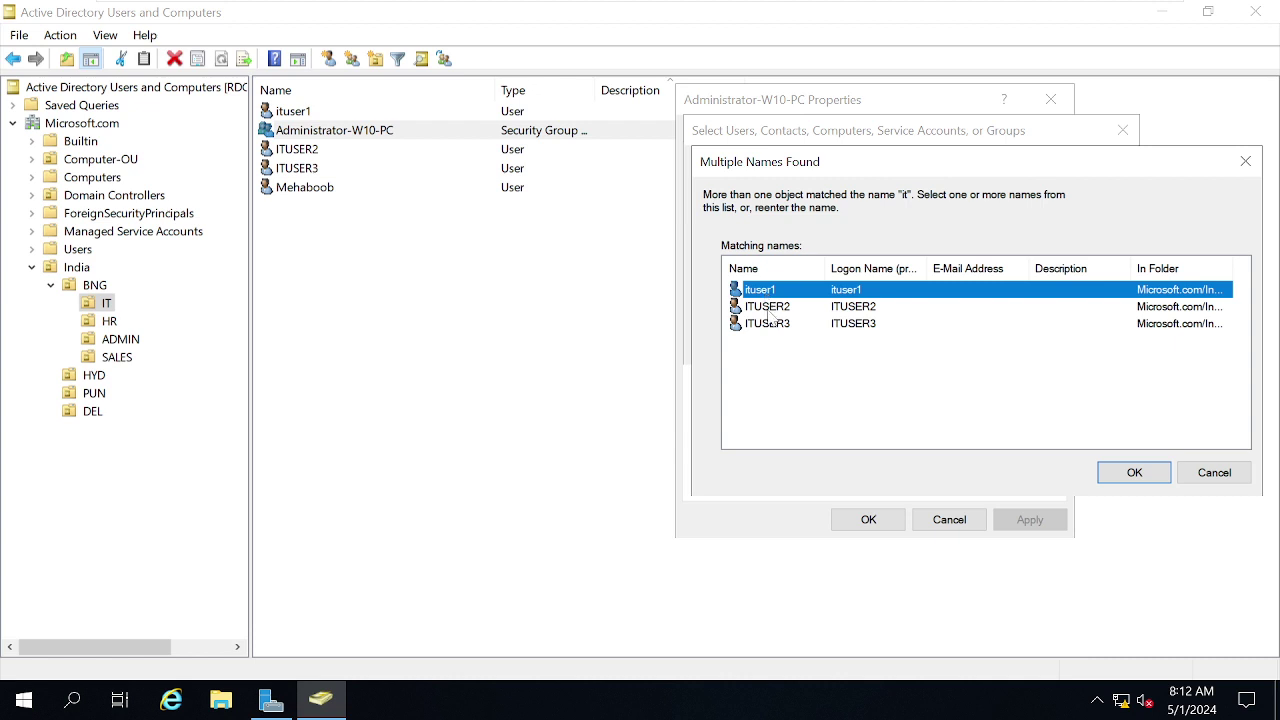
pyautogui.keyDown('ctrl'); pyautogui.click(766, 310); pyautogui.keyUp('ctrl')
pyautogui.keyDown('ctrl'); pyautogui.click(764, 325); pyautogui.keyUp('ctrl')
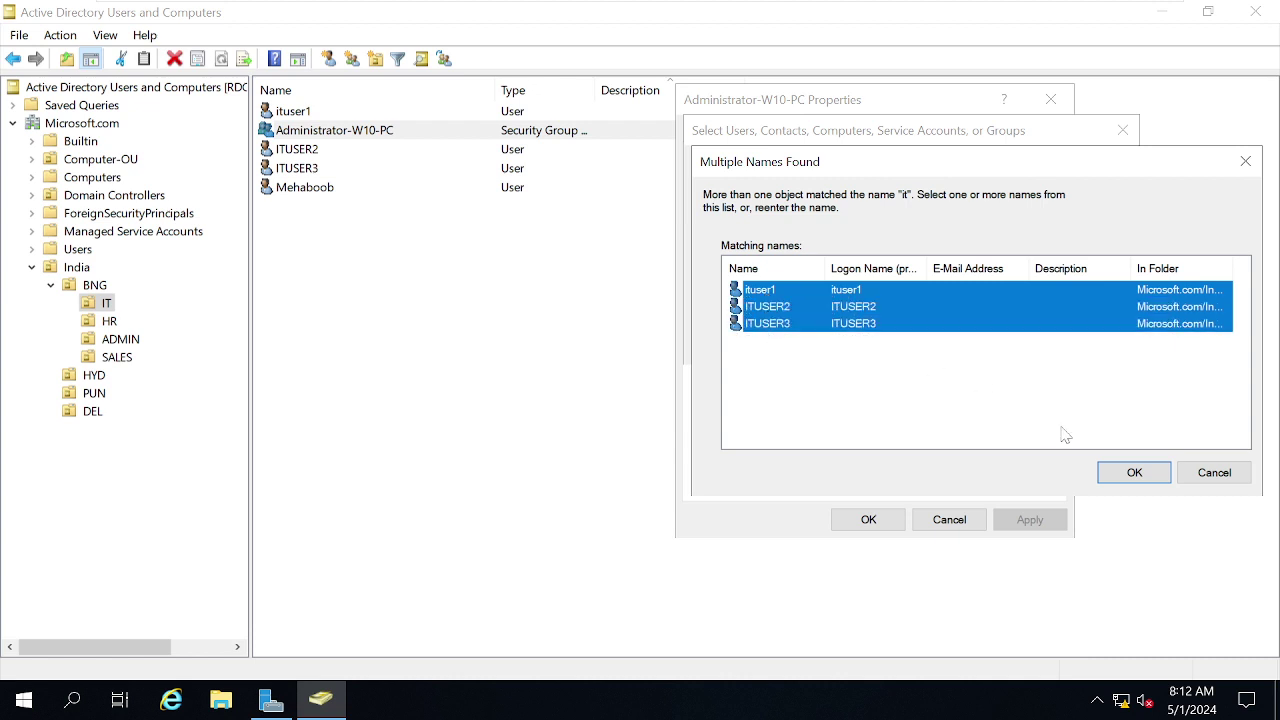
pyautogui.click(1133, 473)
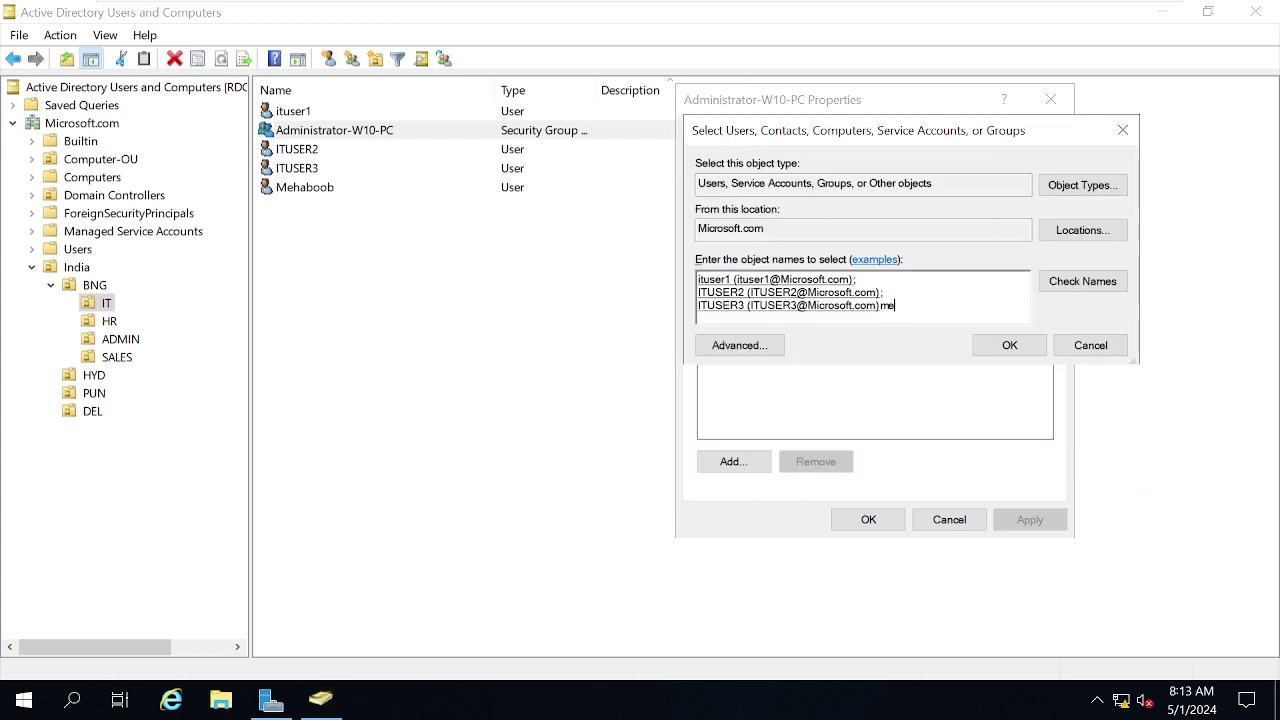
# Add the fourth user found by searching 'me', then apply and close the group properties.
pyautogui.write('me')
pyautogui.click(1090, 283)
pyautogui.click(983, 347)
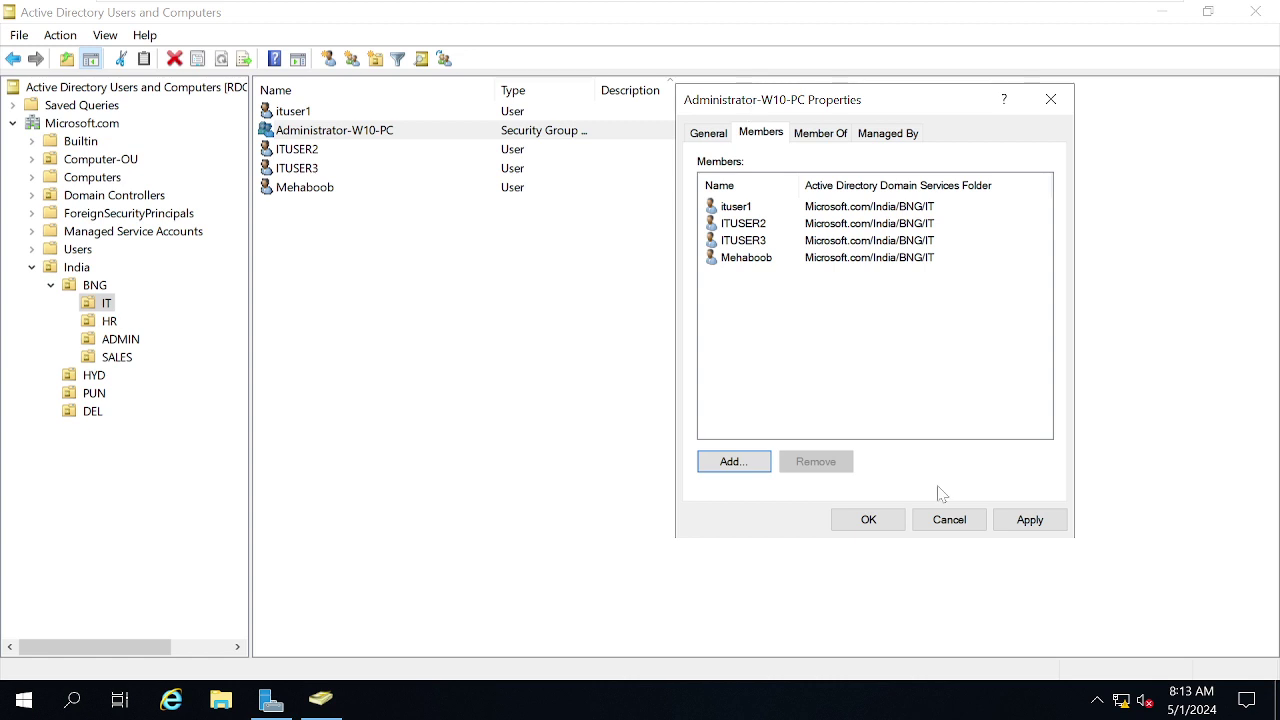
pyautogui.click(1036, 522)
pyautogui.click(866, 518)
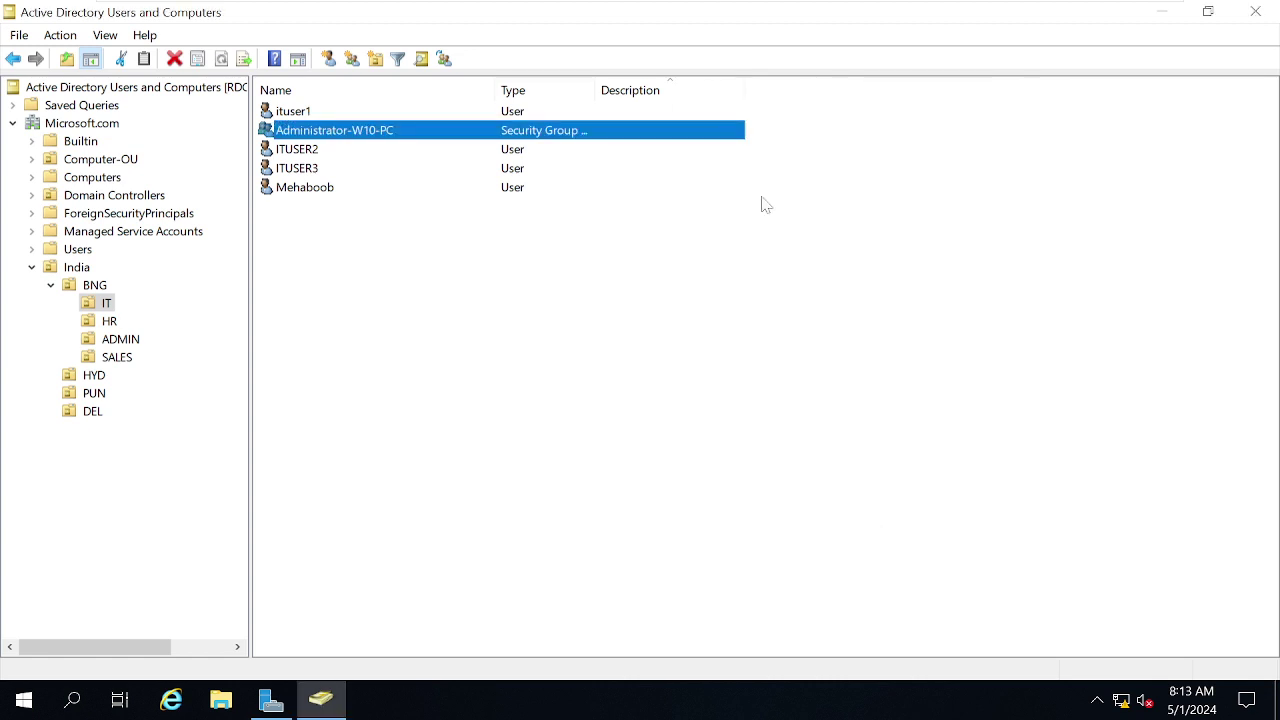
# On W10, open and cancel the Administrators group's properties, then close Computer Management.
pyautogui.click(880, 18)
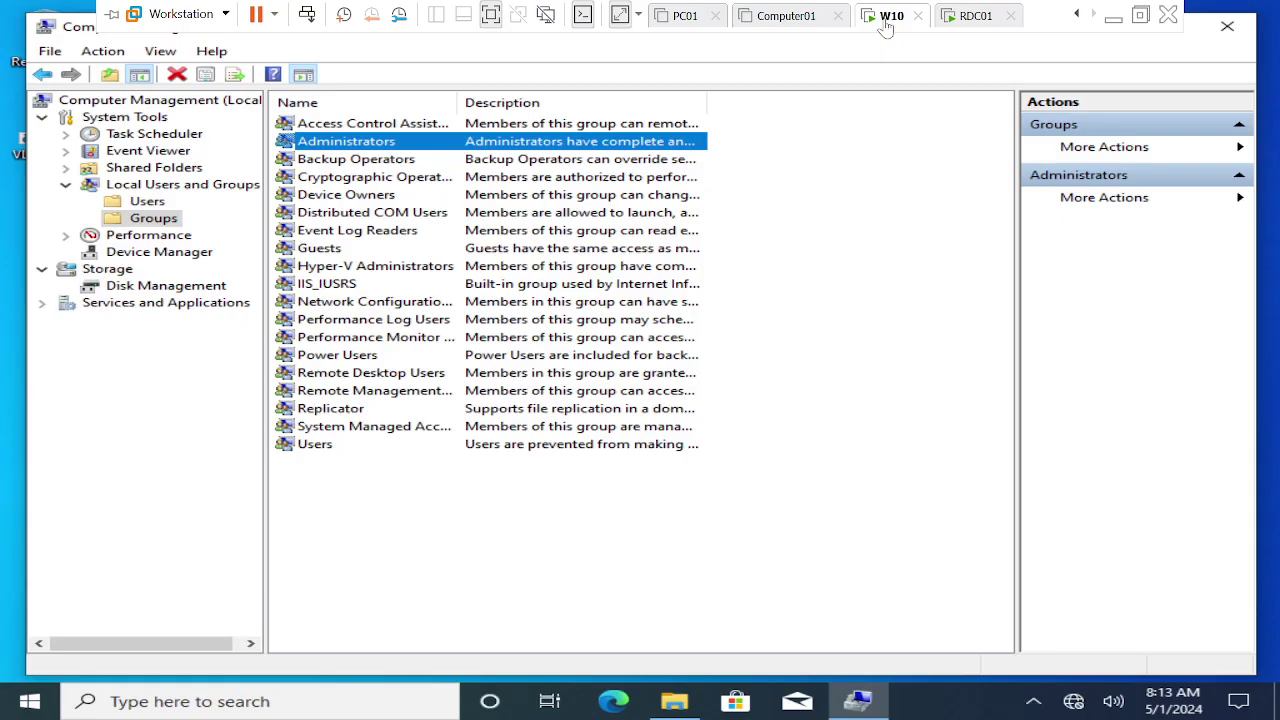
pyautogui.click(350, 147)
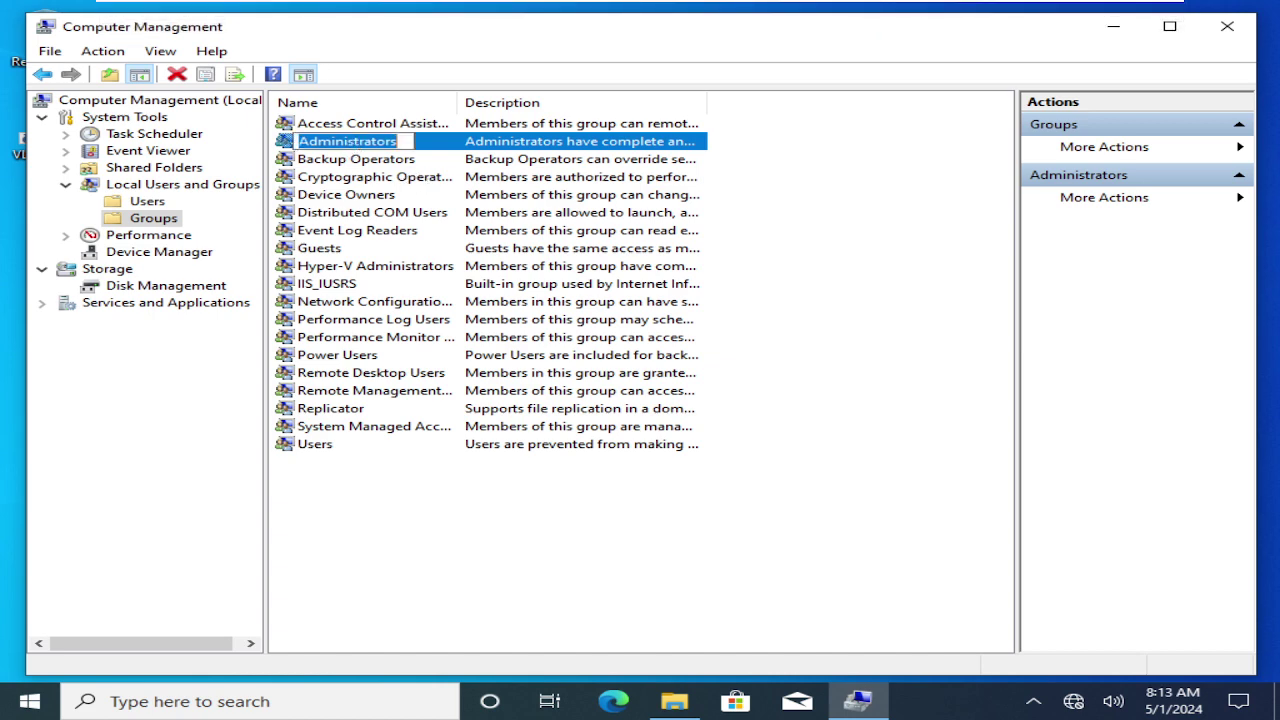
pyautogui.doubleClick(290, 147)
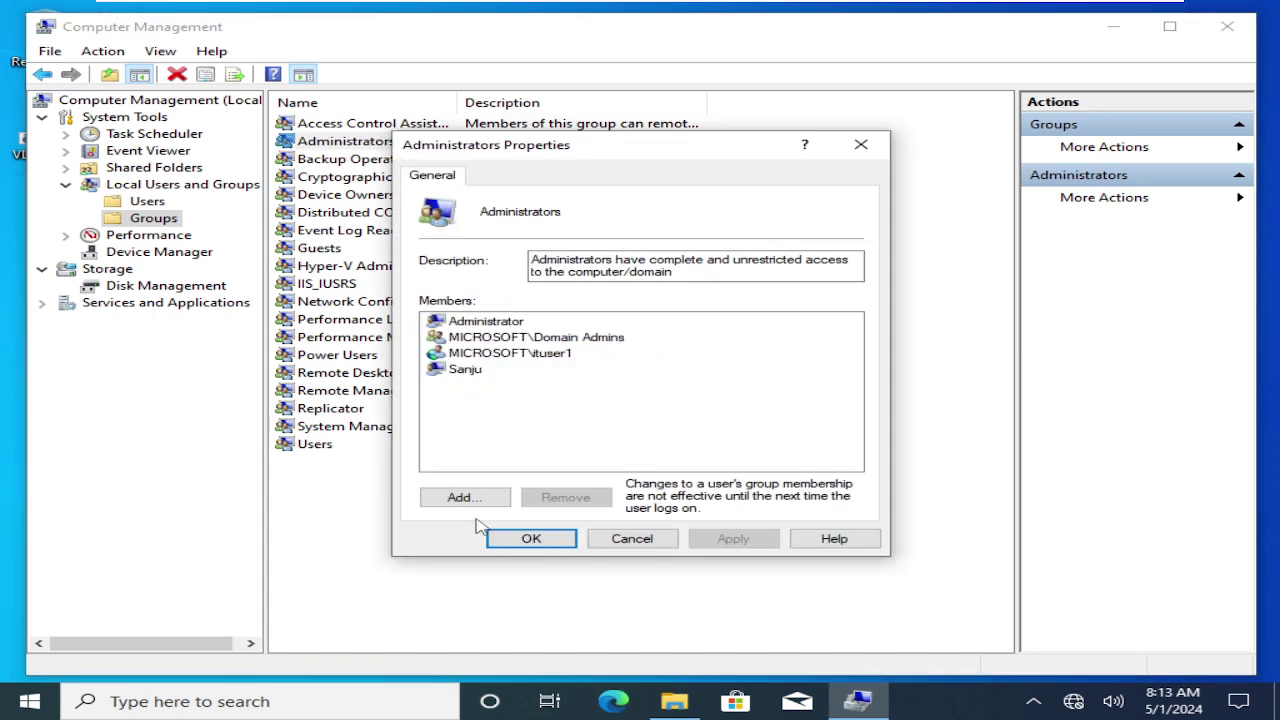
pyautogui.click(463, 497)
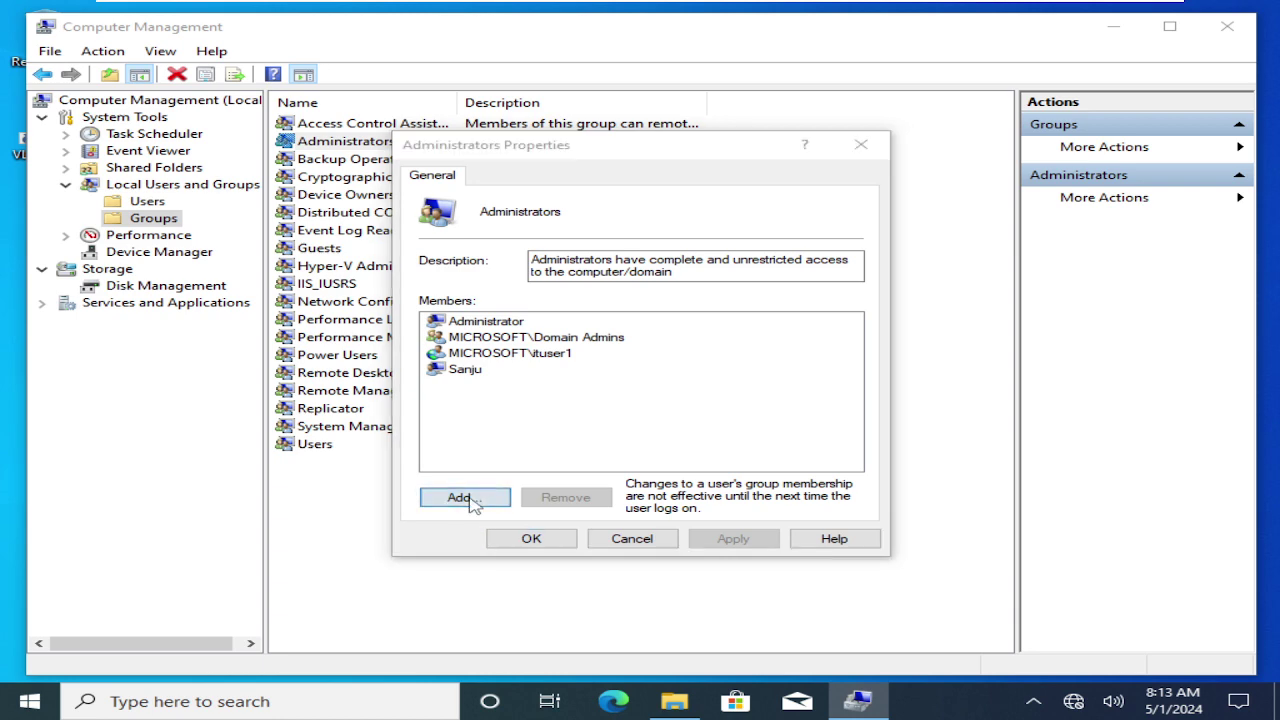
pyautogui.click(912, 375)
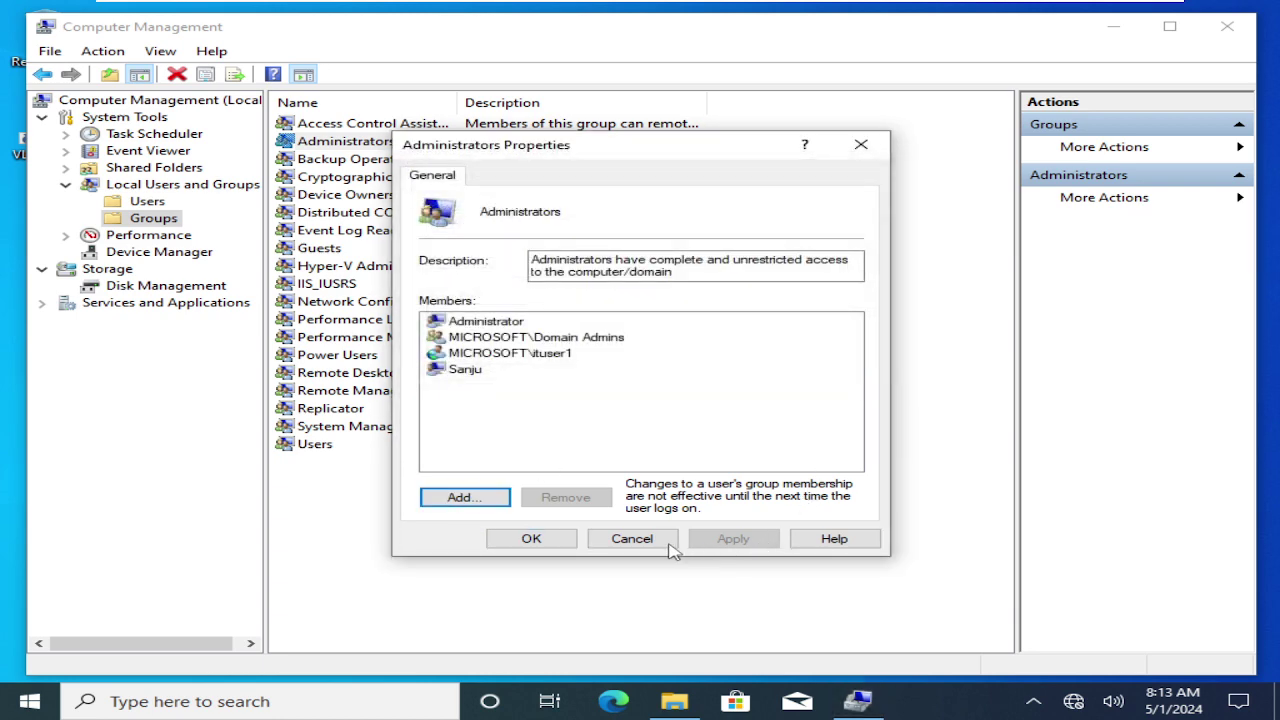
pyautogui.click(668, 543)
pyautogui.click(1245, 35)
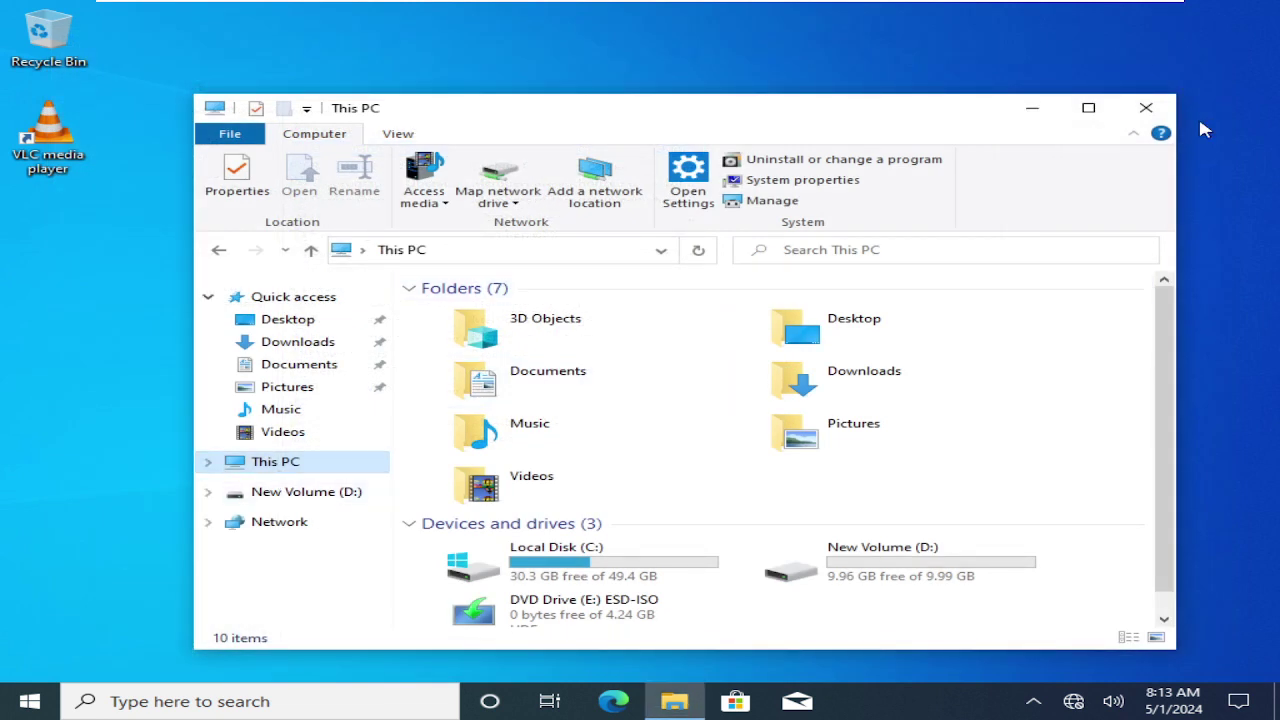
# Close This PC and open the Administrators group's properties via lusrmgr.
pyautogui.click(1146, 110)
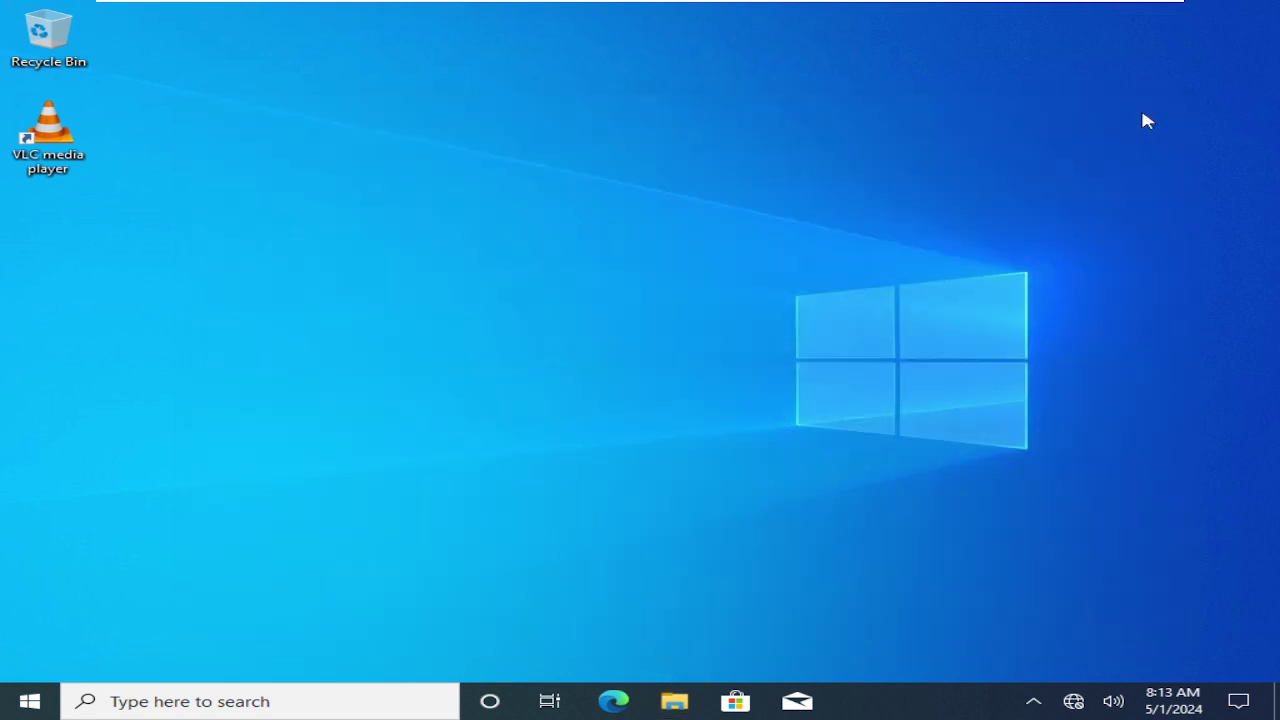
pyautogui.press('super+r')
pyautogui.write('lusr')
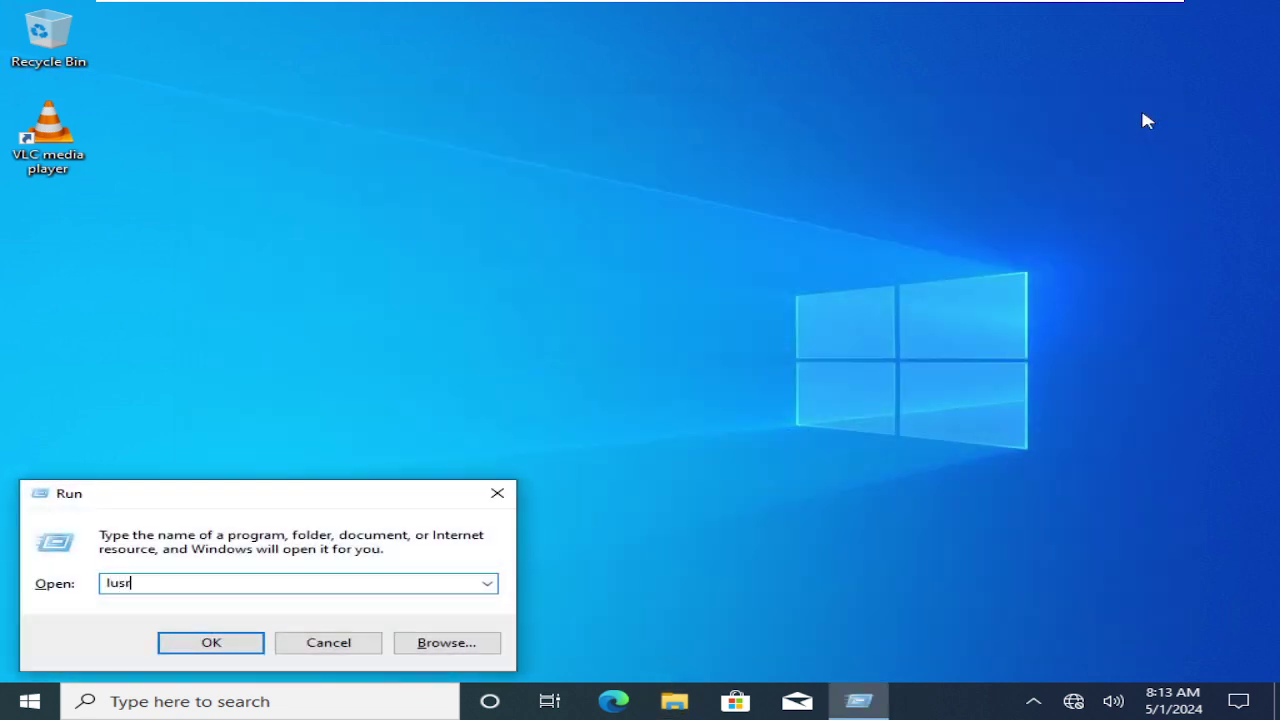
pyautogui.write('mgr.msc')
pyautogui.press('Return')
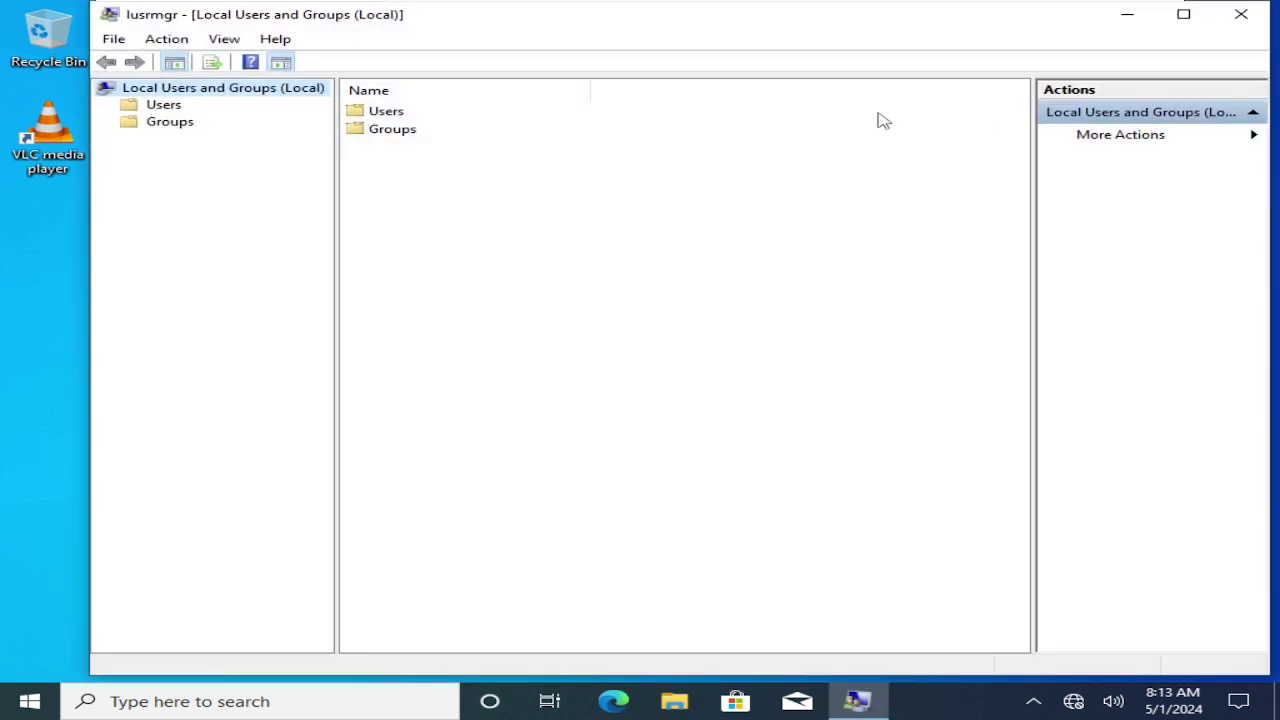
pyautogui.click(168, 124)
pyautogui.doubleClick(396, 131)
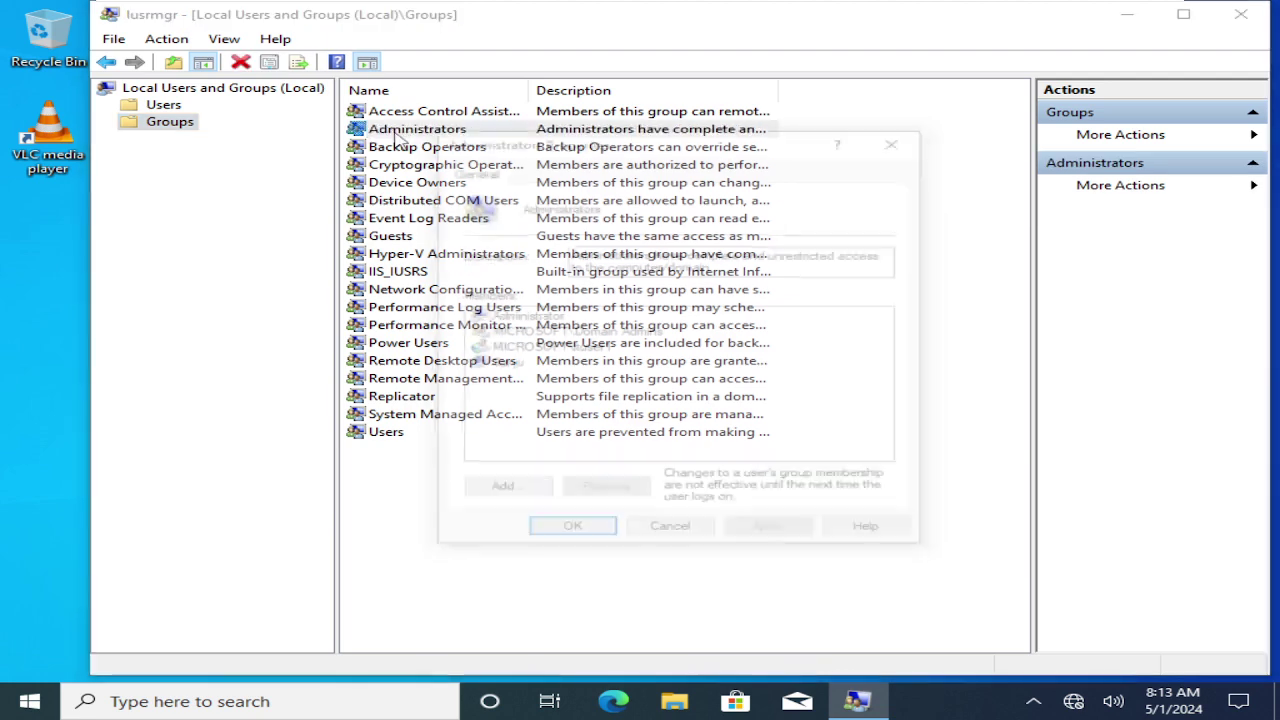
# Add the domain group Administrator-W10-PC to local Administrators and apply.
pyautogui.click(518, 496)
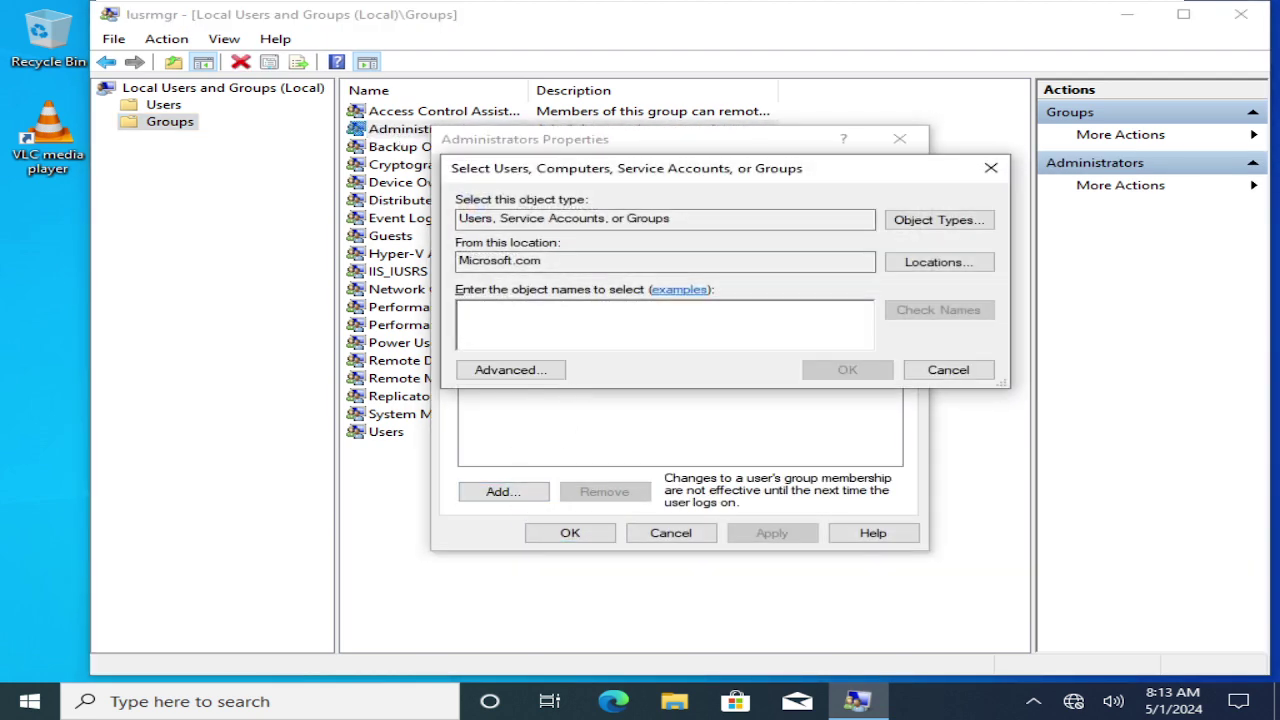
pyautogui.write('adm')
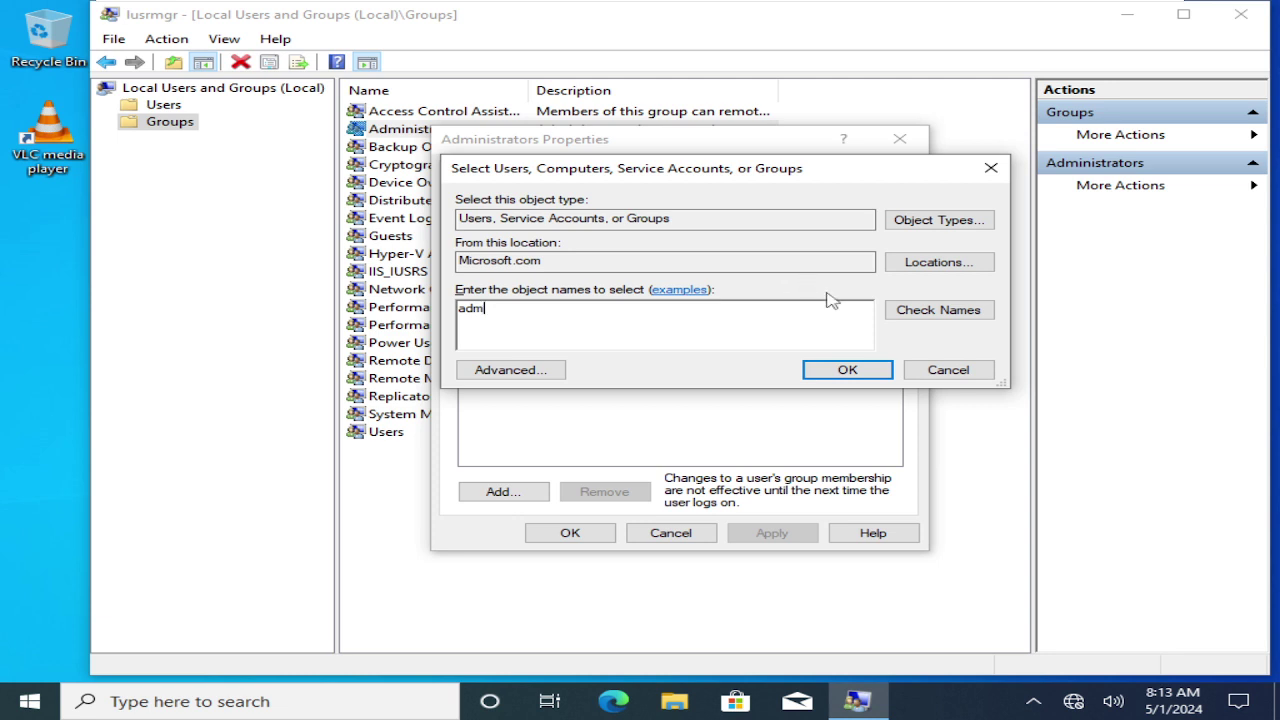
pyautogui.click(947, 317)
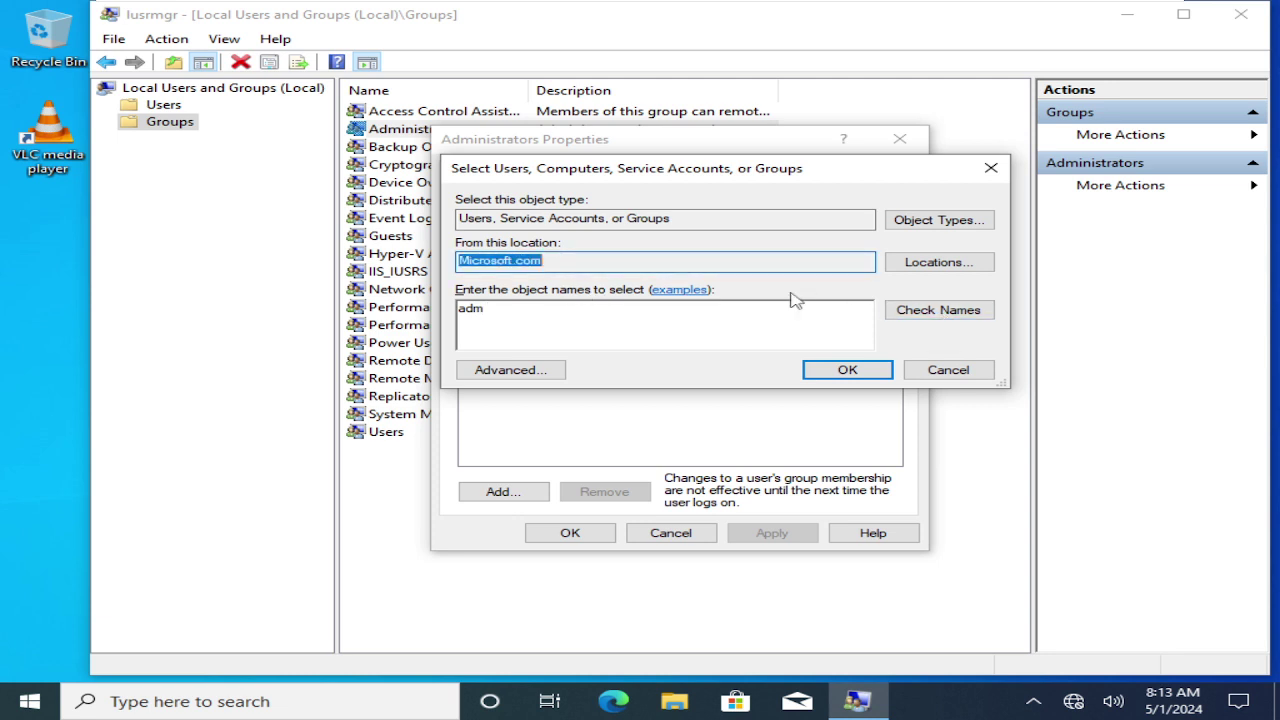
pyautogui.click(928, 318)
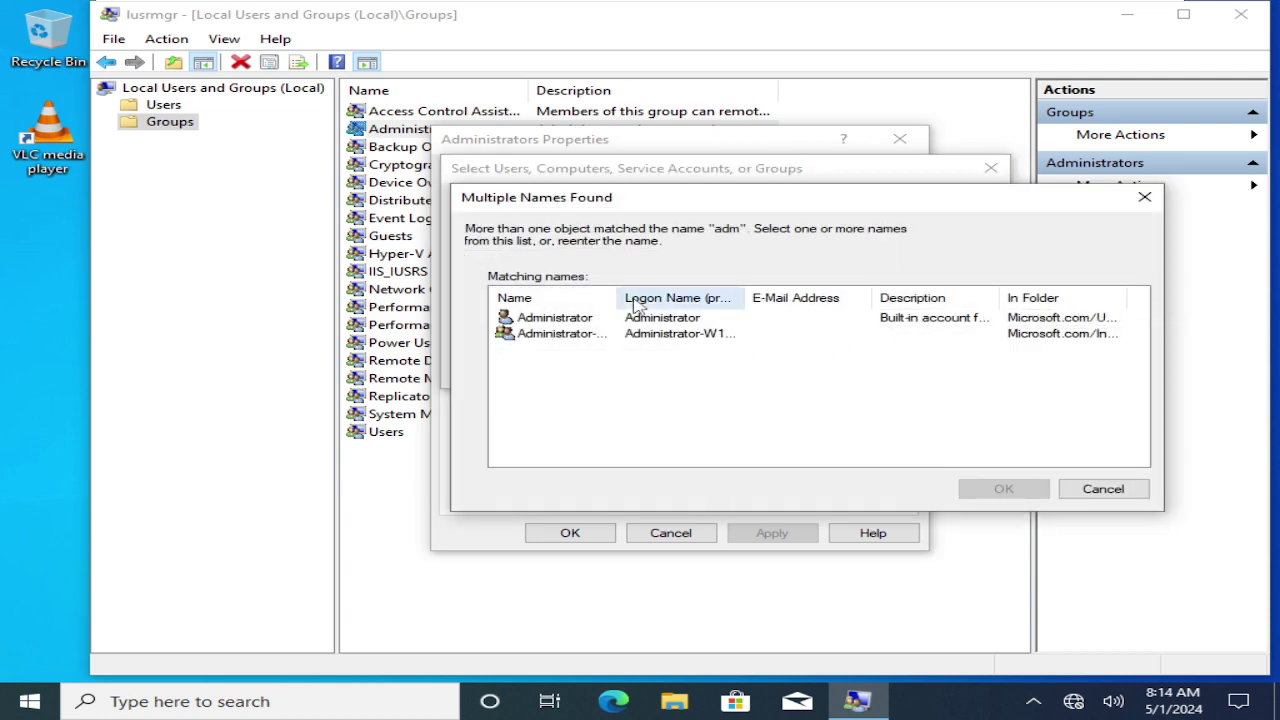
pyautogui.moveTo(747, 297); pyautogui.dragTo(822, 298)
pyautogui.click(666, 341)
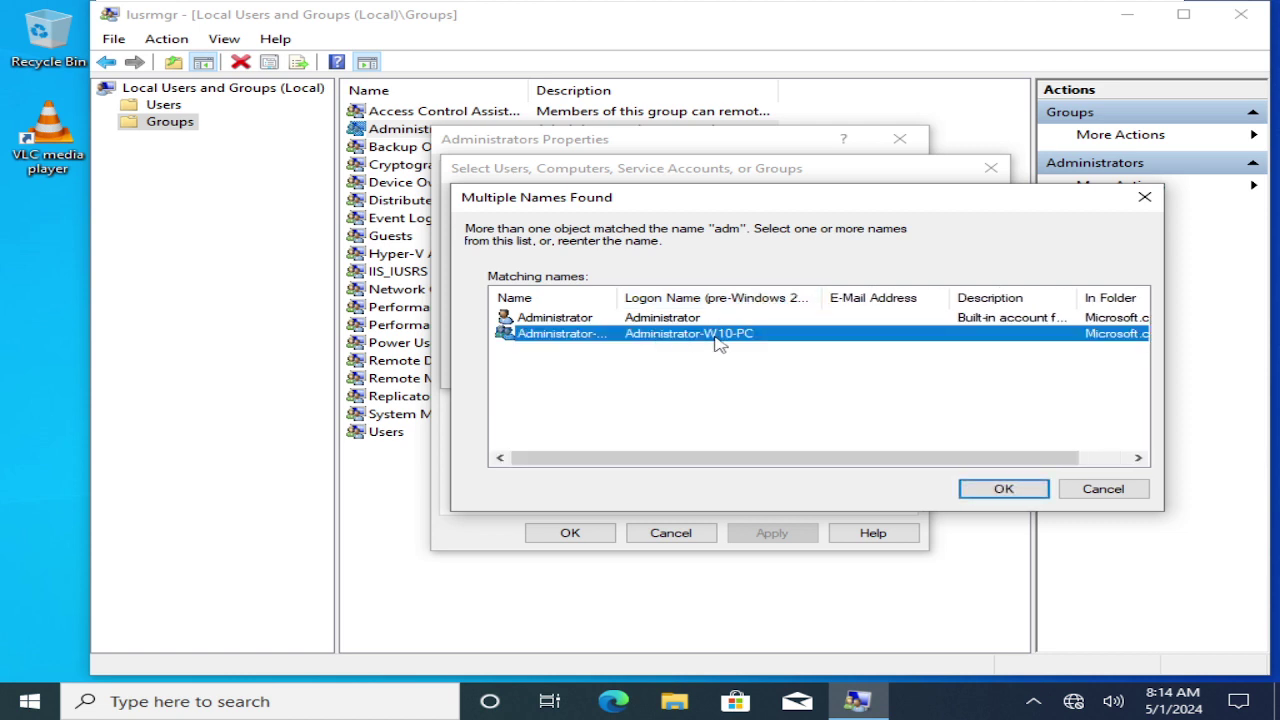
pyautogui.click(1004, 489)
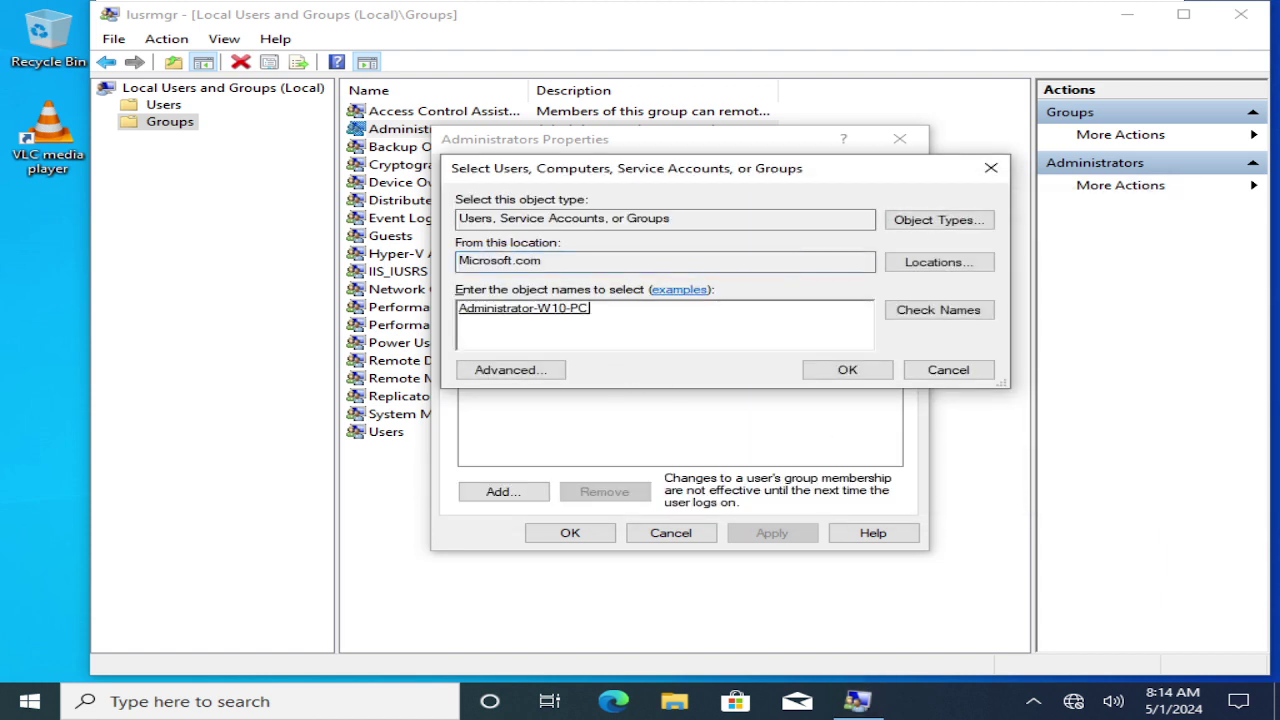
pyautogui.click(836, 367)
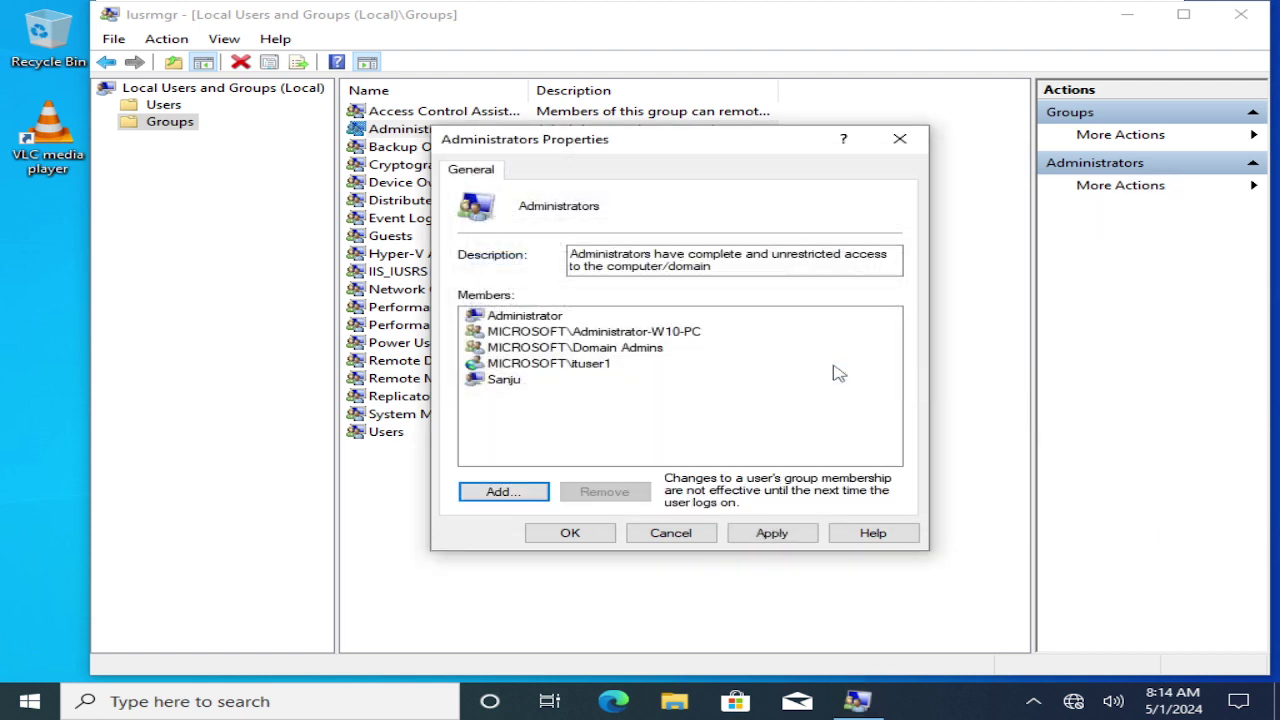
pyautogui.click(609, 337)
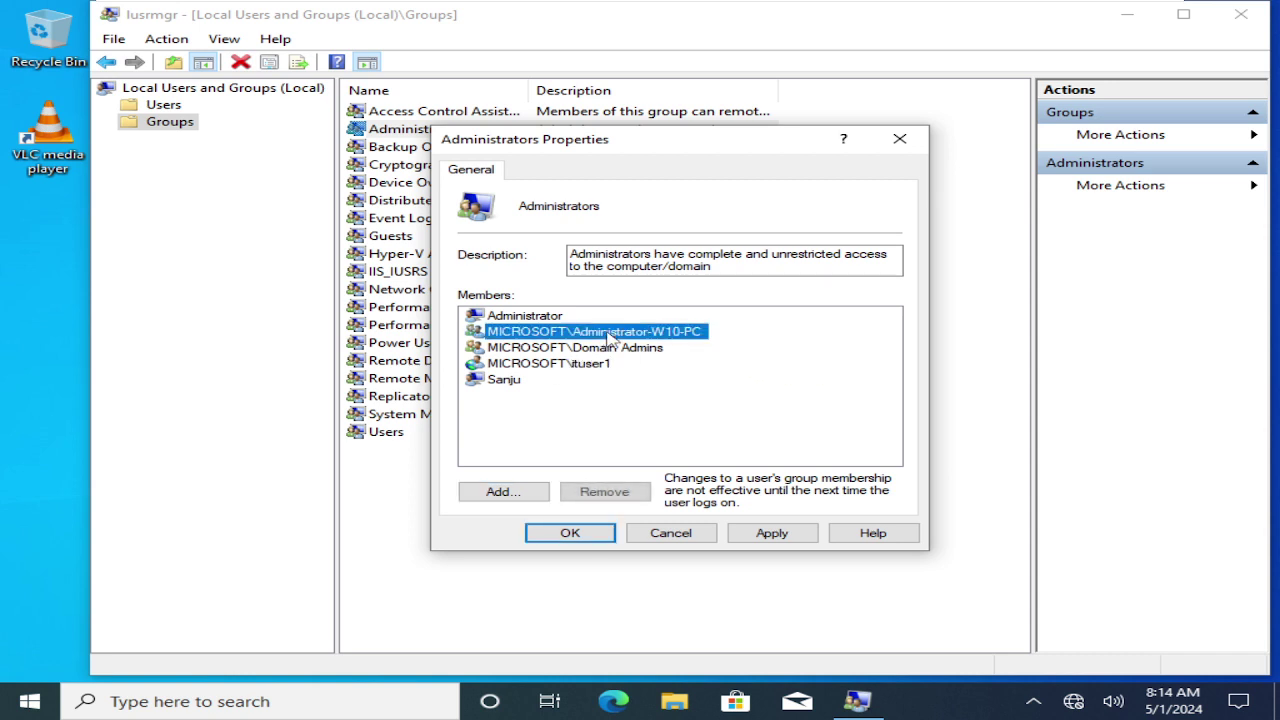
pyautogui.click(578, 366)
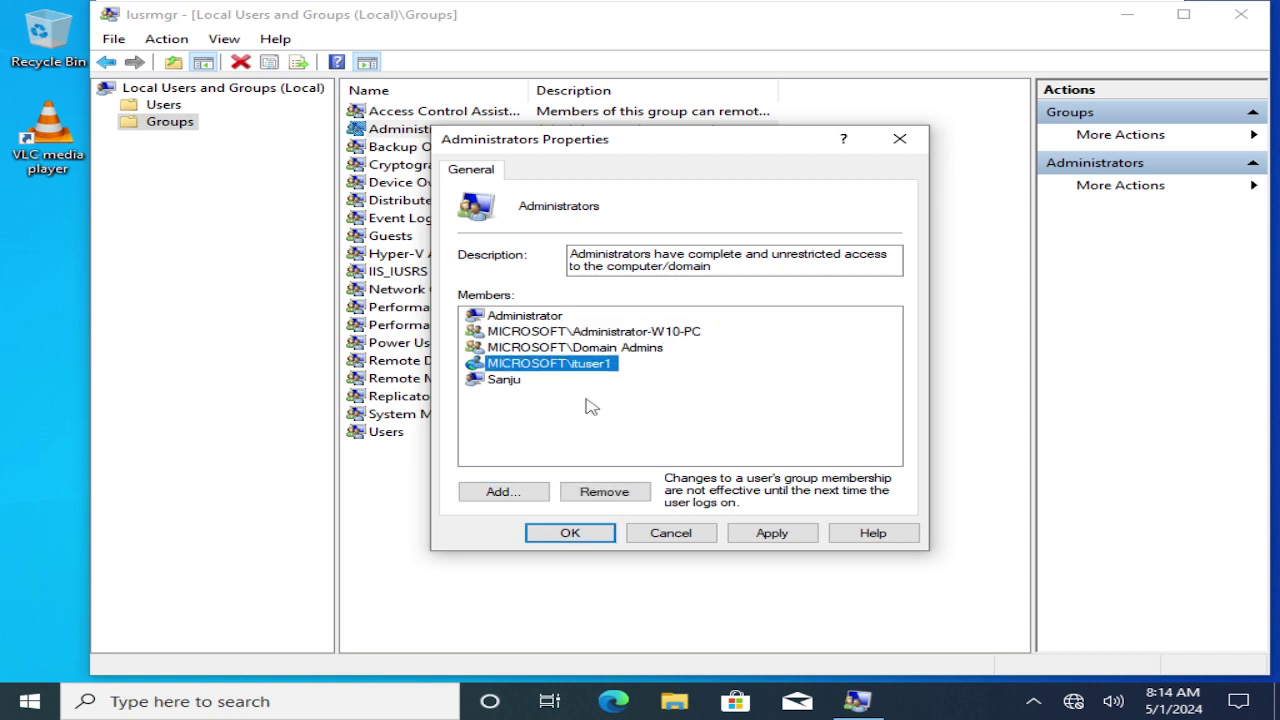
pyautogui.click(759, 535)
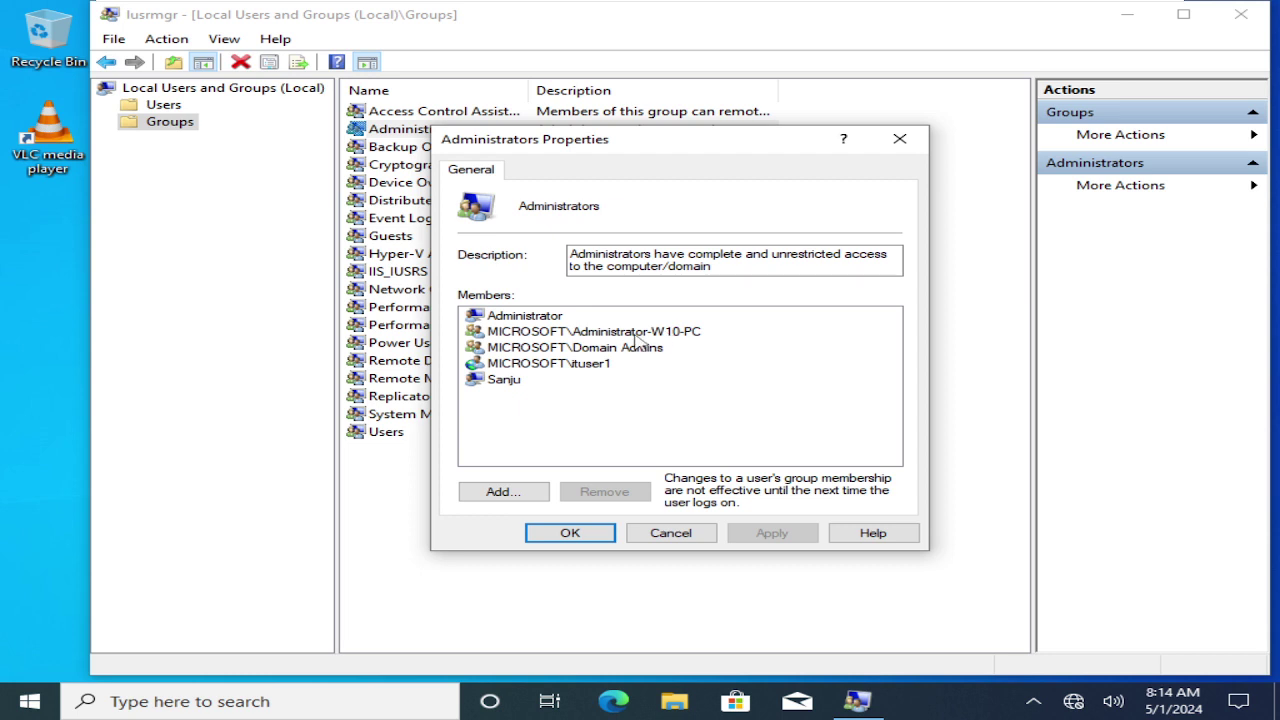
# Remove ituser1 from local Administrators, apply, and close the properties.
pyautogui.click(634, 336)
pyautogui.click(587, 365)
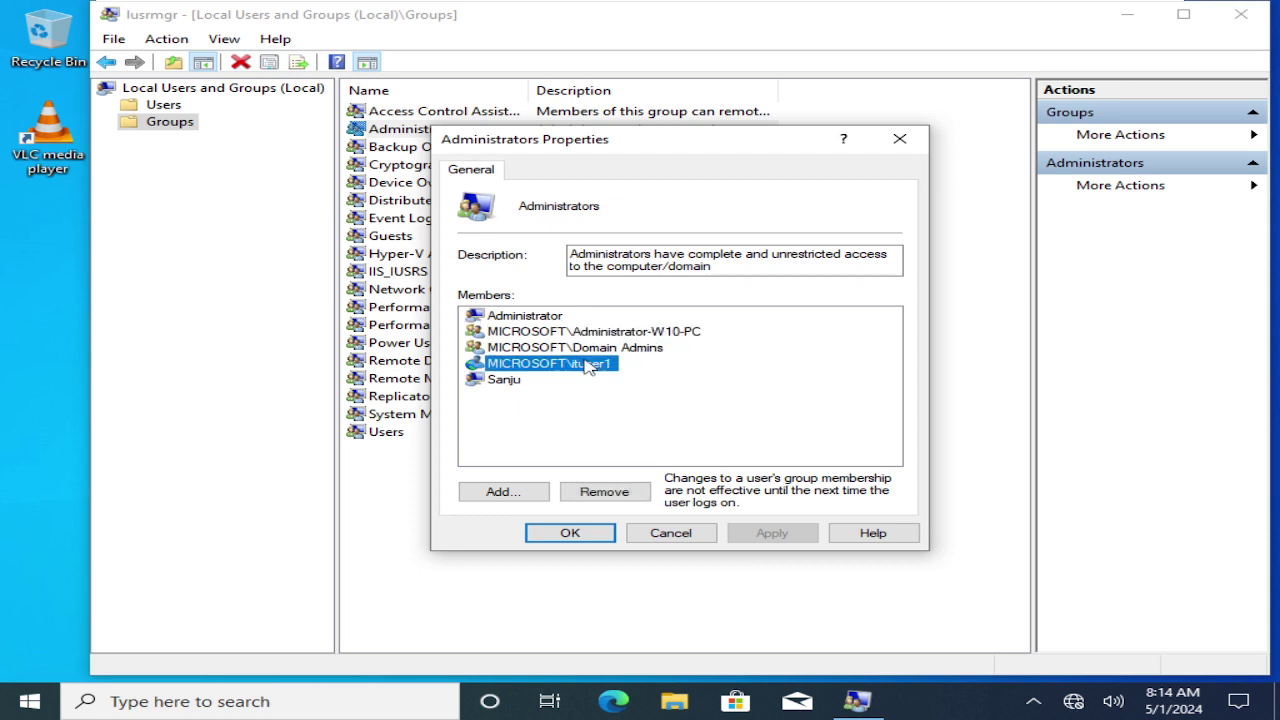
pyautogui.click(638, 493)
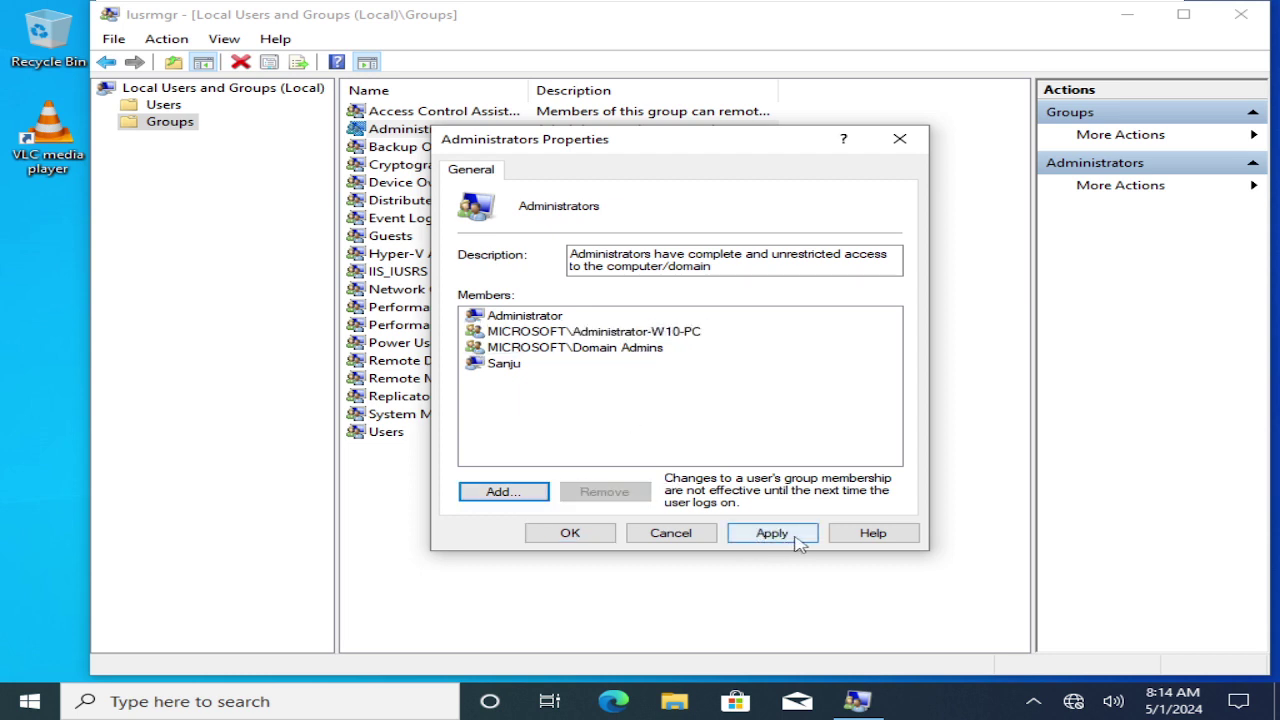
pyautogui.click(797, 540)
pyautogui.click(576, 533)
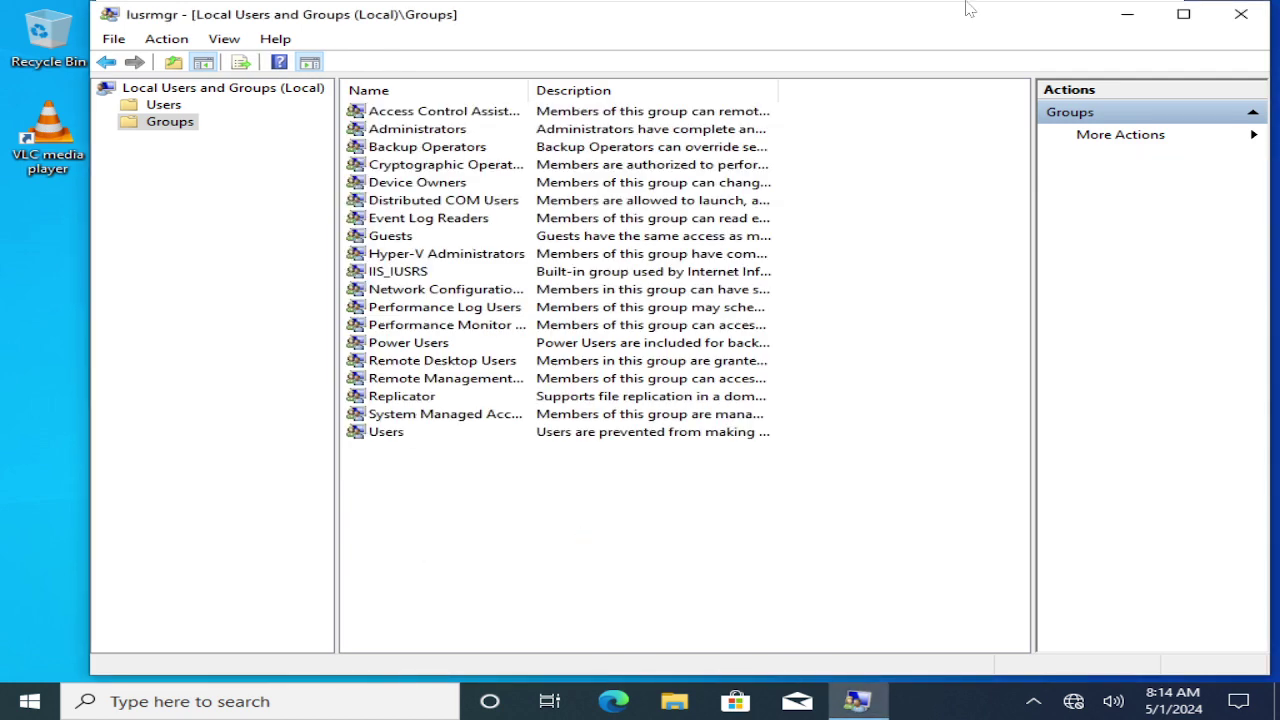
# Close lusrmgr and sign out of Windows 10 with the logoff command.
pyautogui.click(1240, 16)
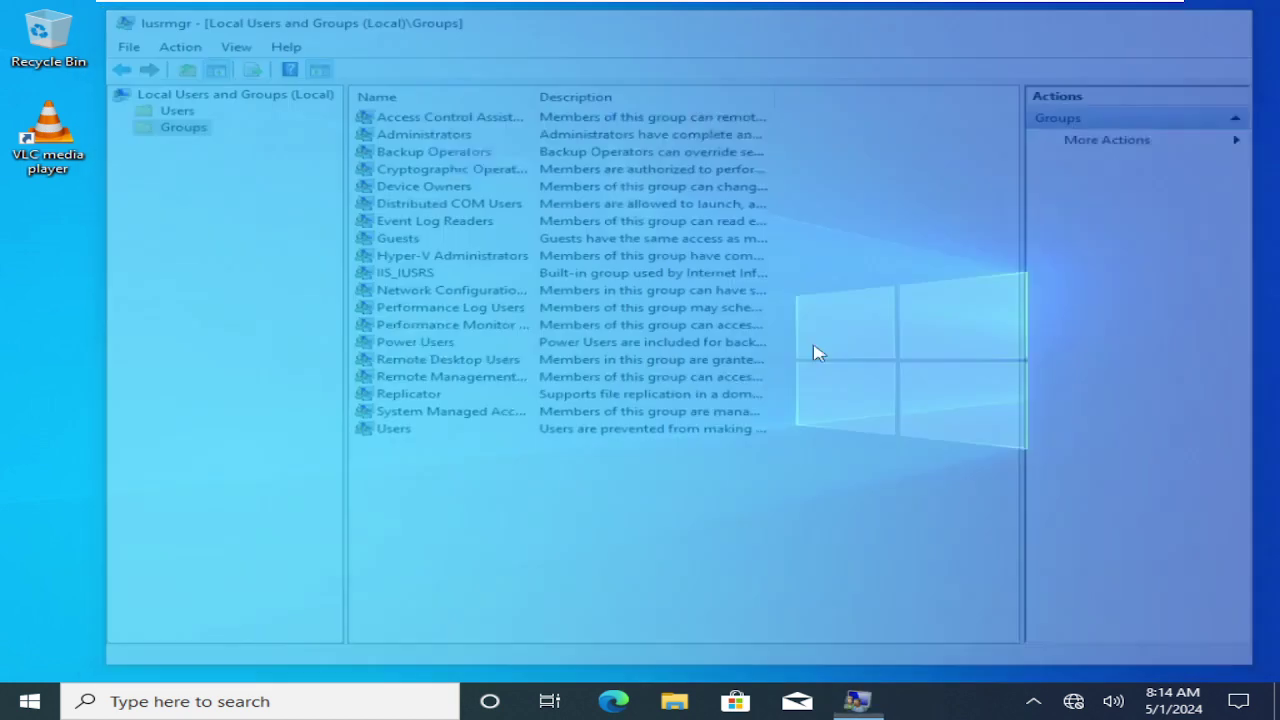
pyautogui.press('super+r')
pyautogui.write('logof')
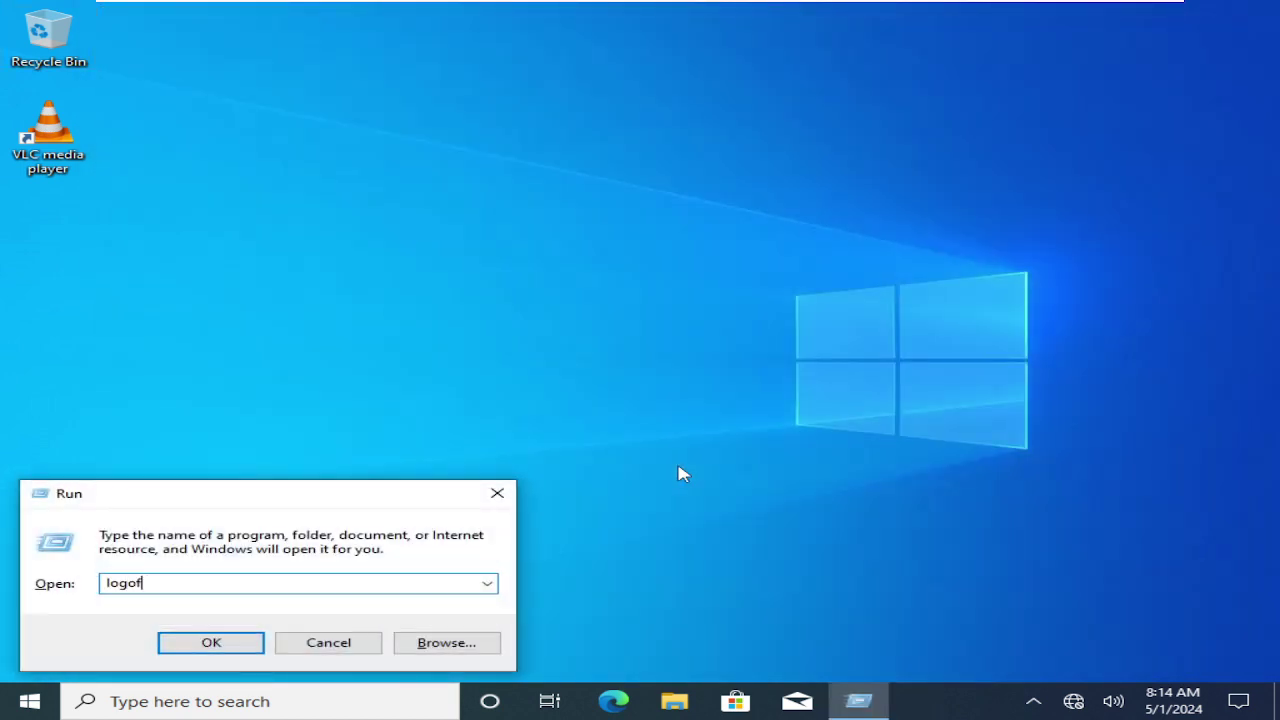
pyautogui.press('Return')
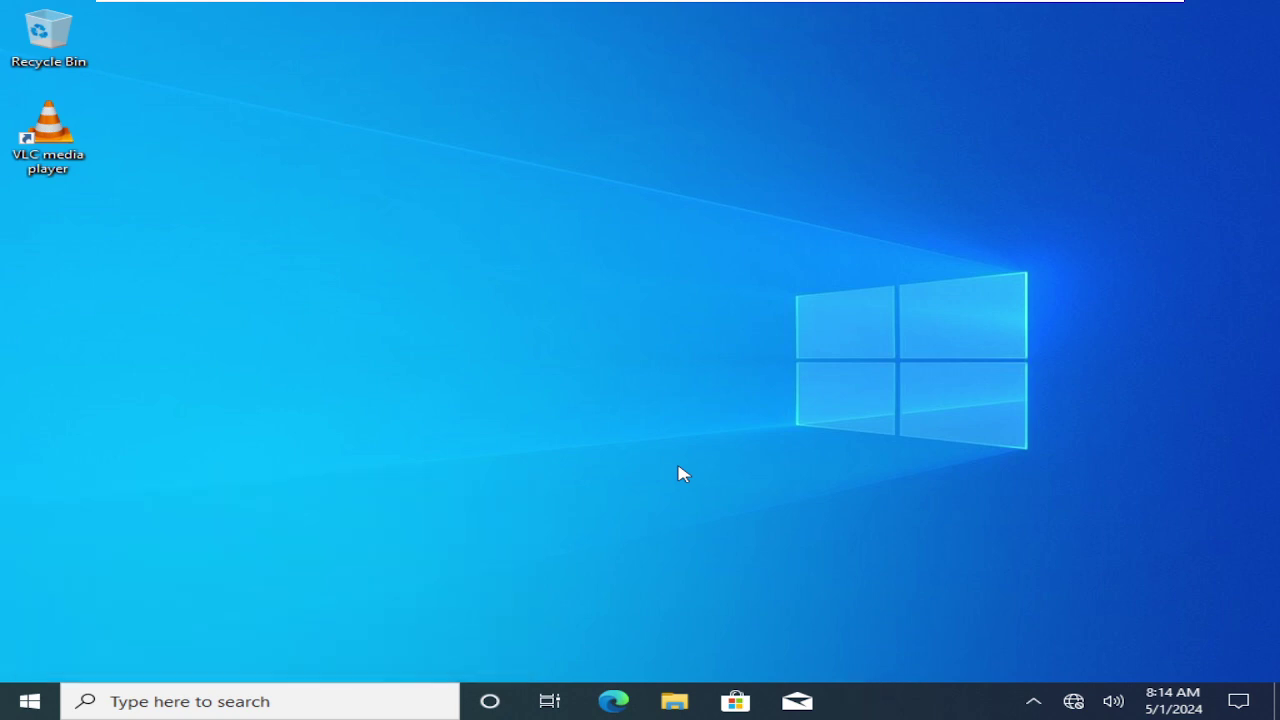
pyautogui.moveTo(668, 8)
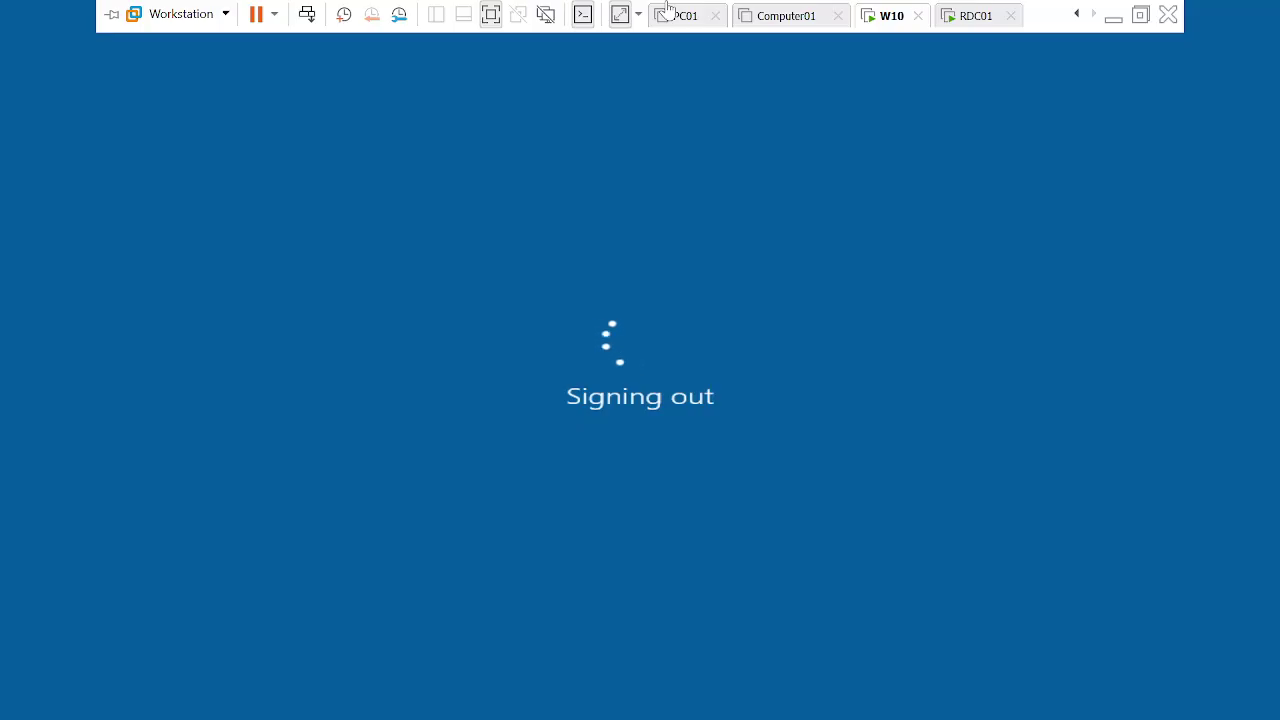
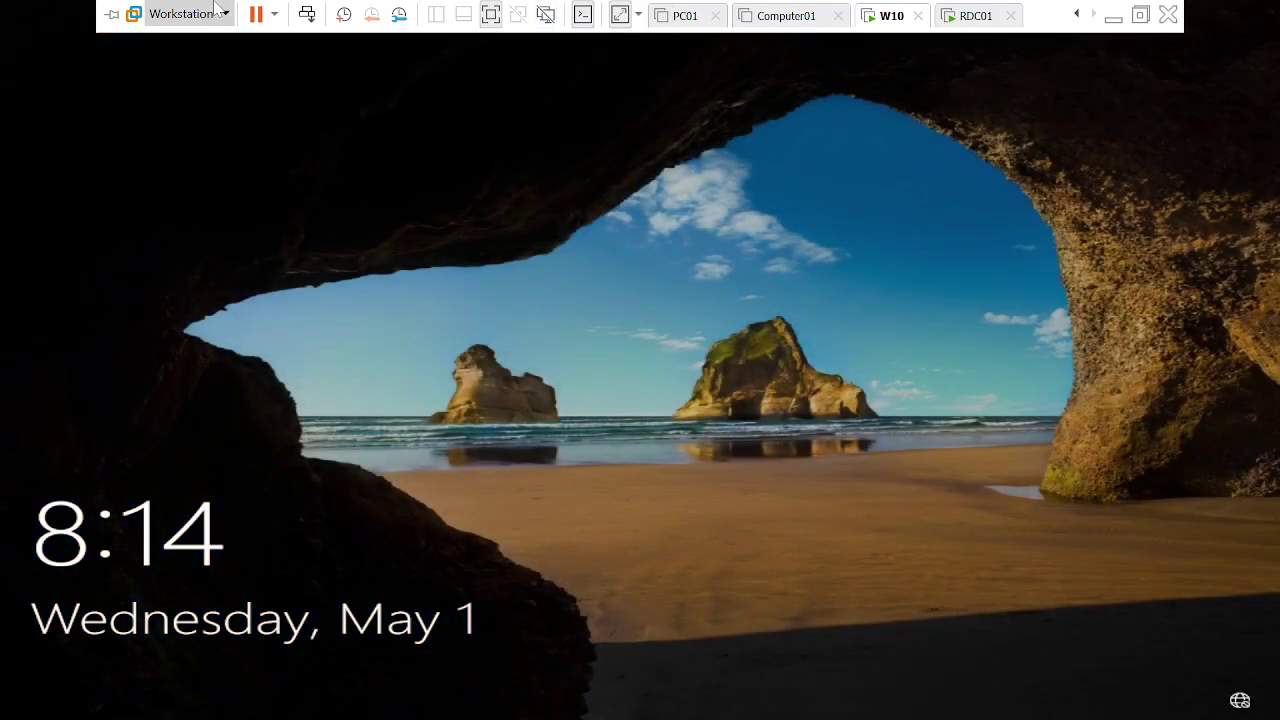
# Send Ctrl+Alt+Del to the W10 VM and choose Other user at sign-in.
pyautogui.rightClick(879, 16)
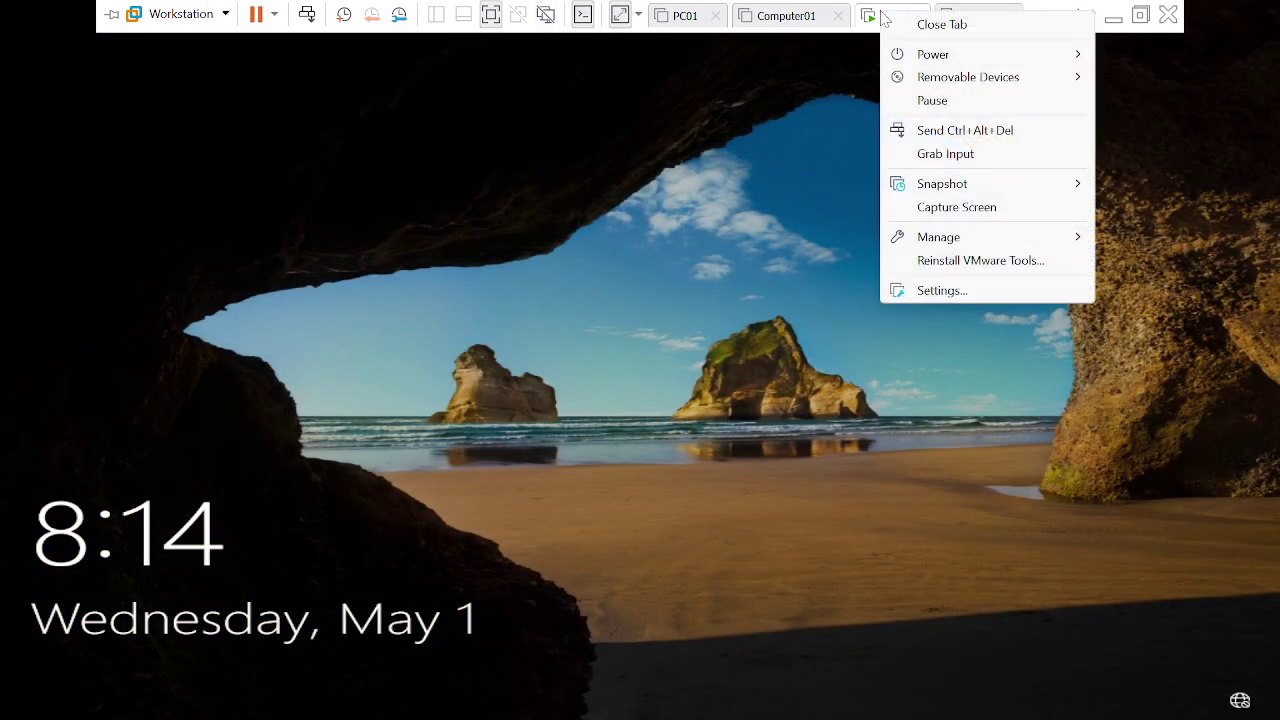
pyautogui.click(955, 130)
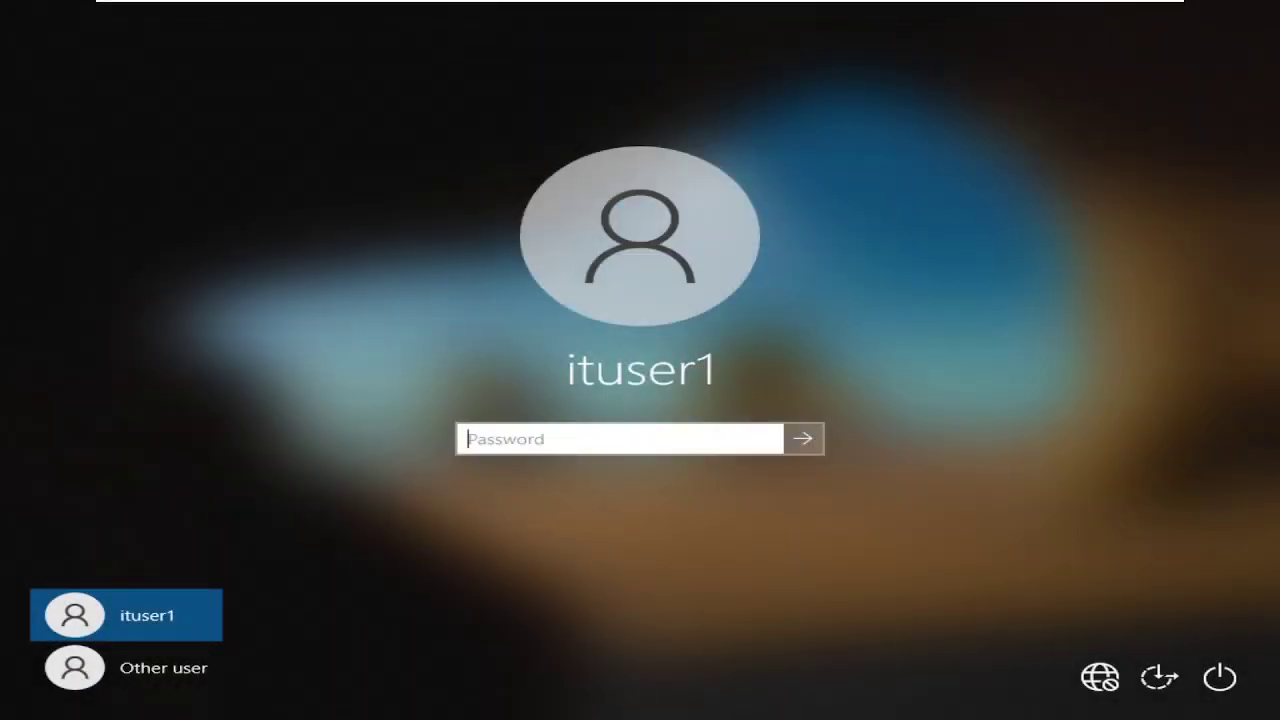
pyautogui.click(130, 670)
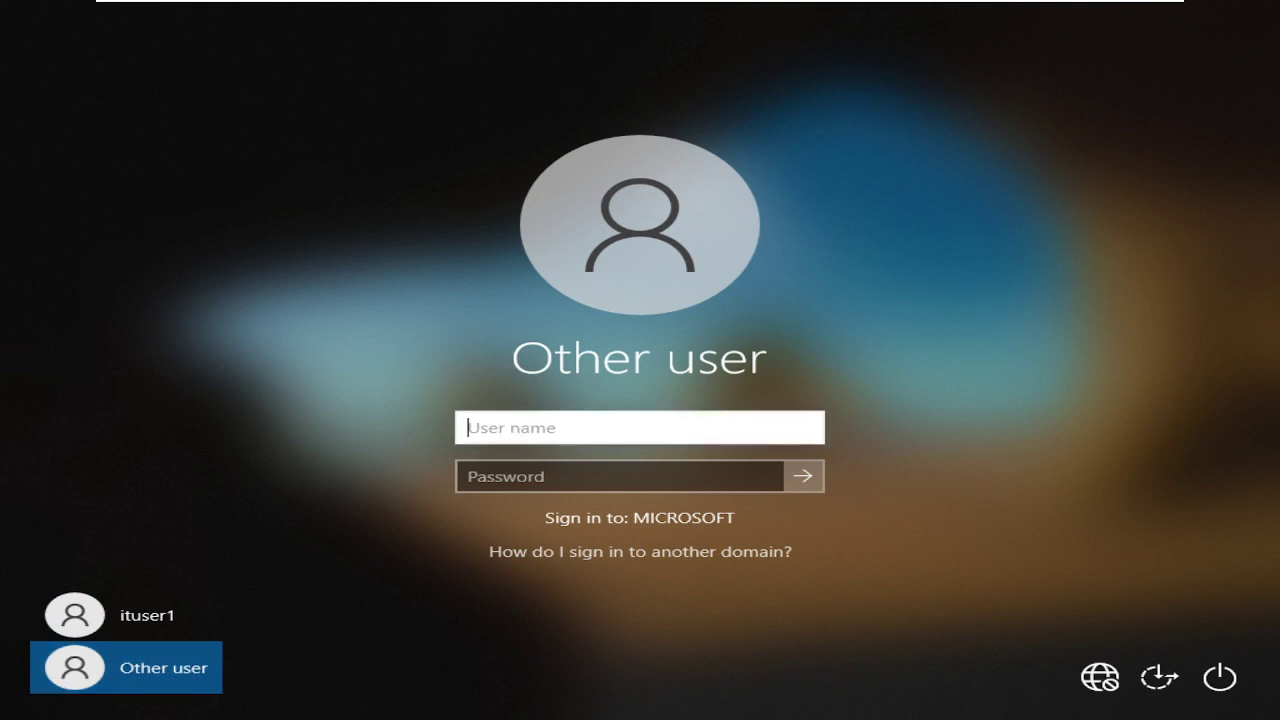
# Enter the domain user's name and password and sign in to Windows 10.
pyautogui.write('Mehab')
pyautogui.press('BackSpace')
pyautogui.write('haboob')
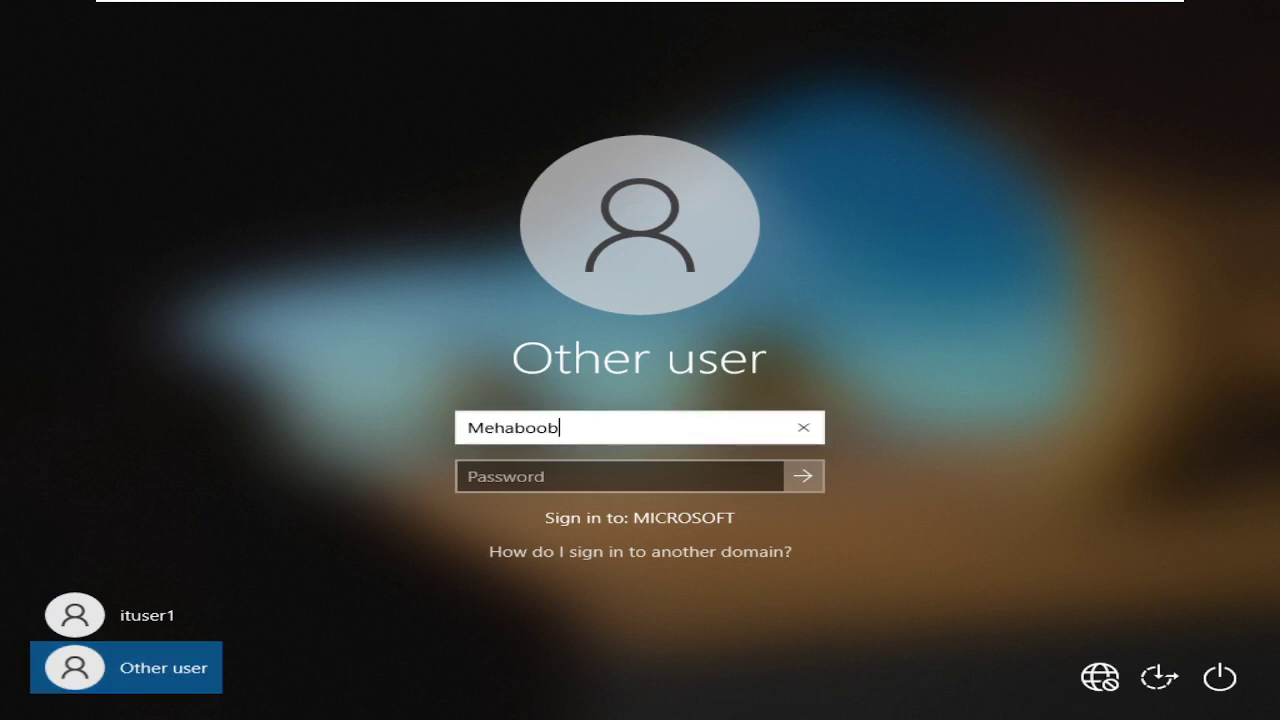
pyautogui.press('Tab')
pyautogui.write('*')
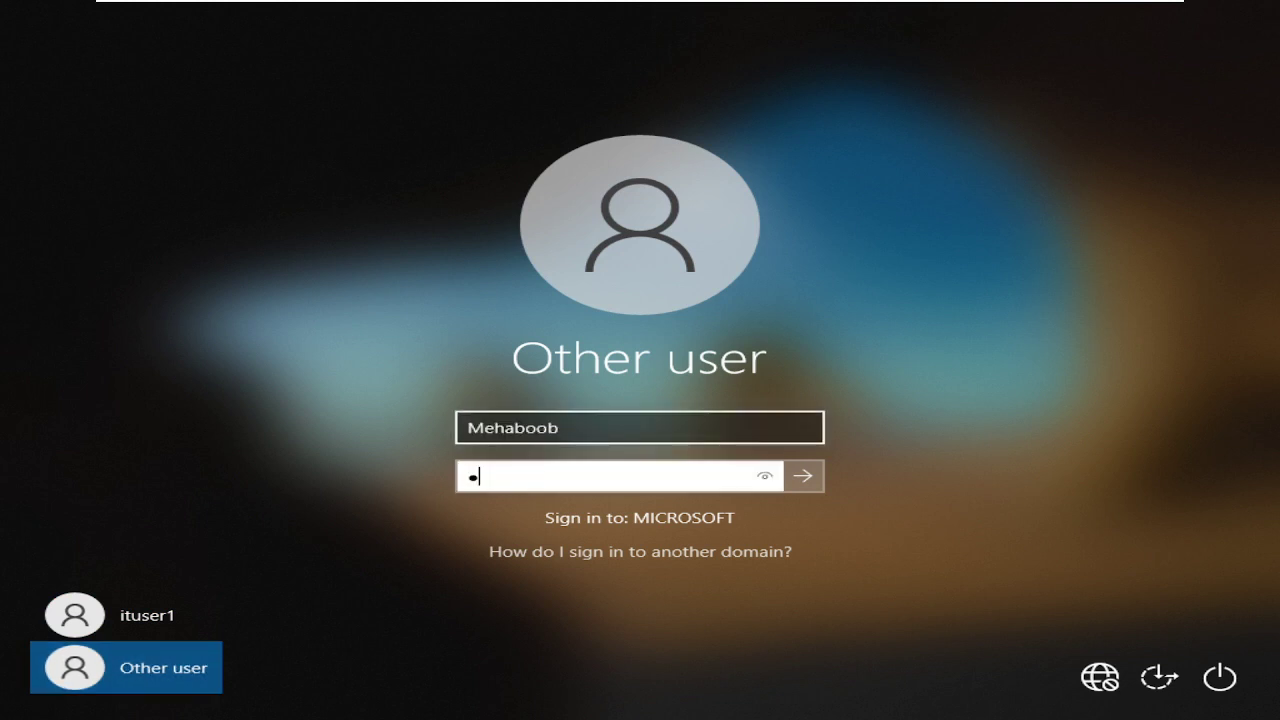
pyautogui.press('BackSpace')
pyautogui.write('*****')
pyautogui.press('Return')
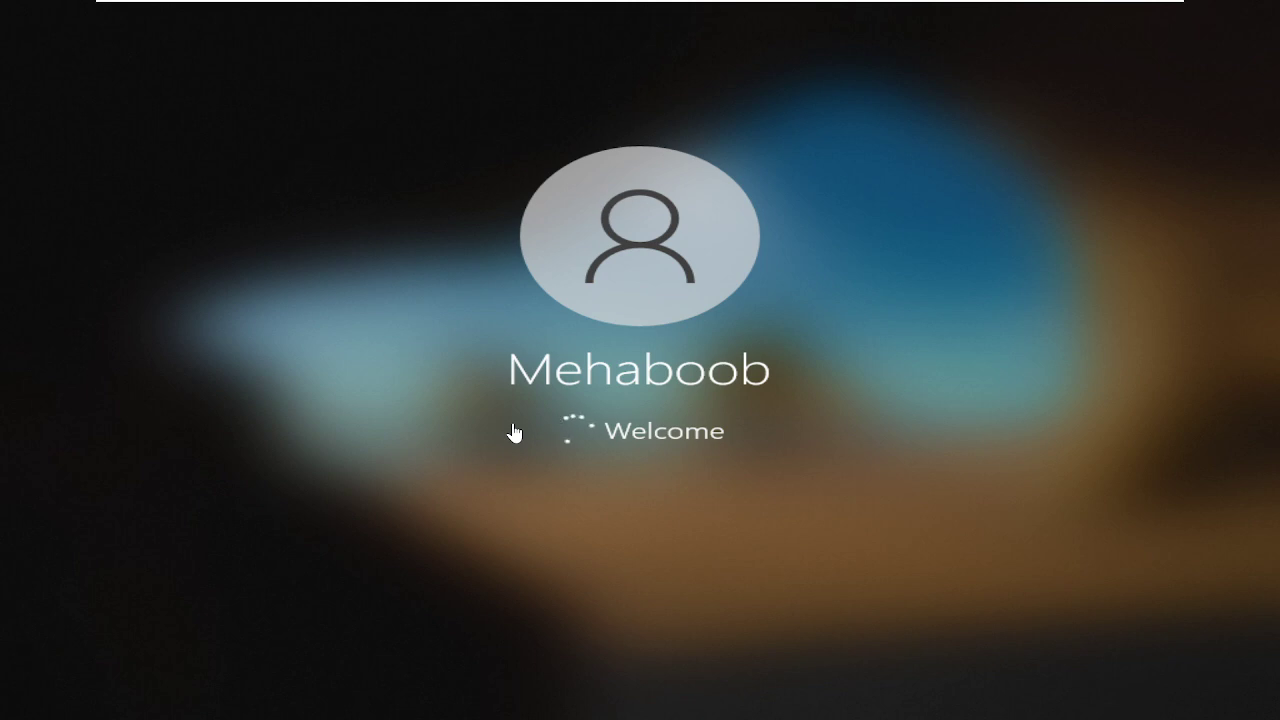
pyautogui.moveTo(868, 6)
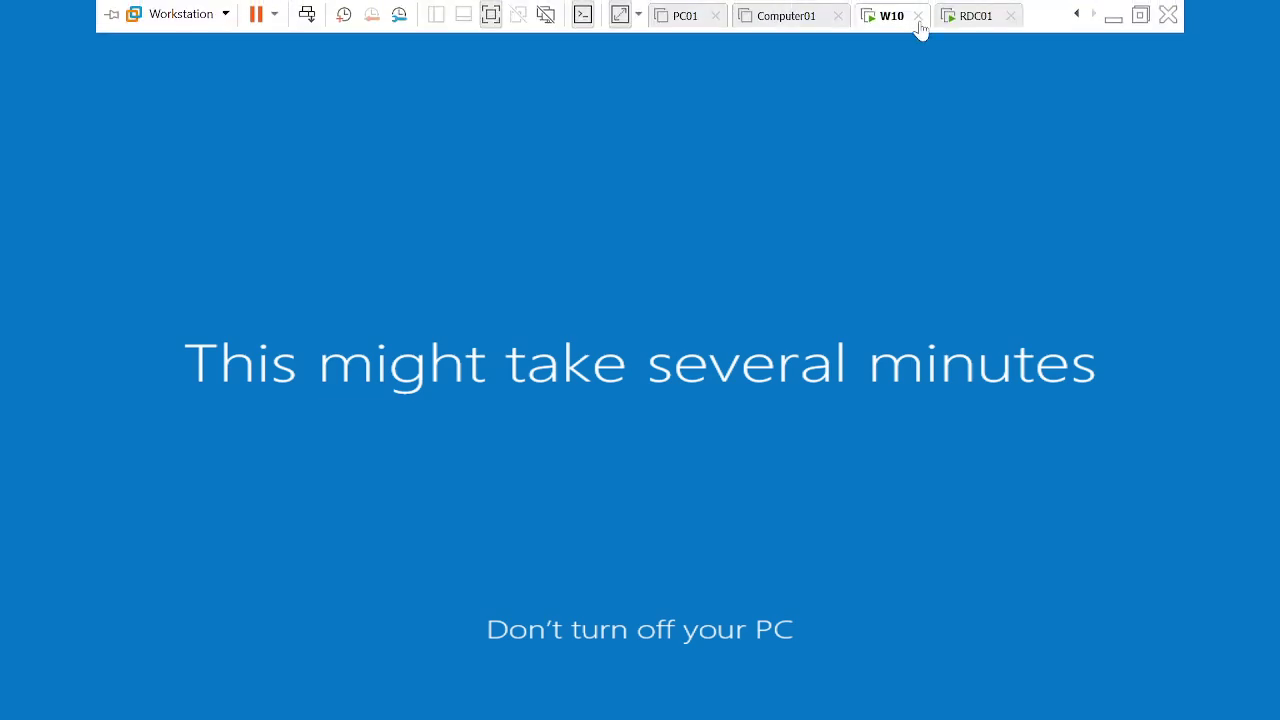
# Create a new user in the IT unit whose password need not change at next logon.
pyautogui.click(962, 15)
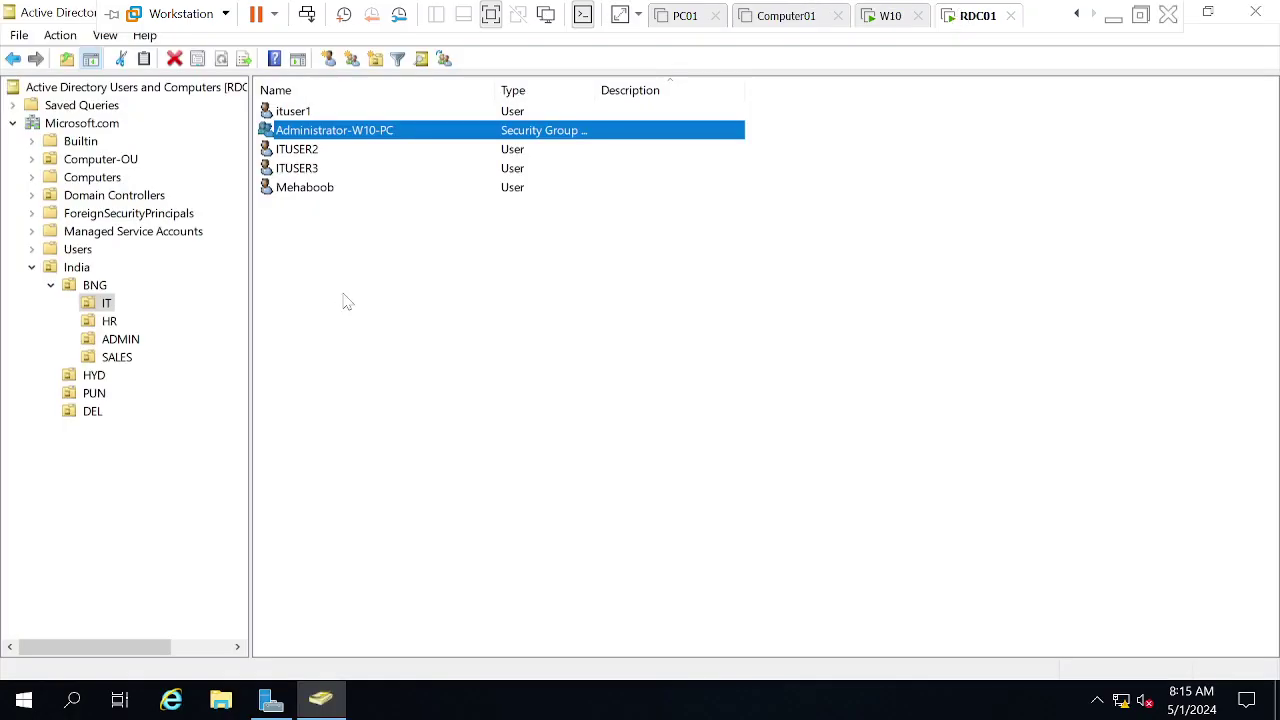
pyautogui.rightClick(343, 294)
pyautogui.moveTo(434, 374)
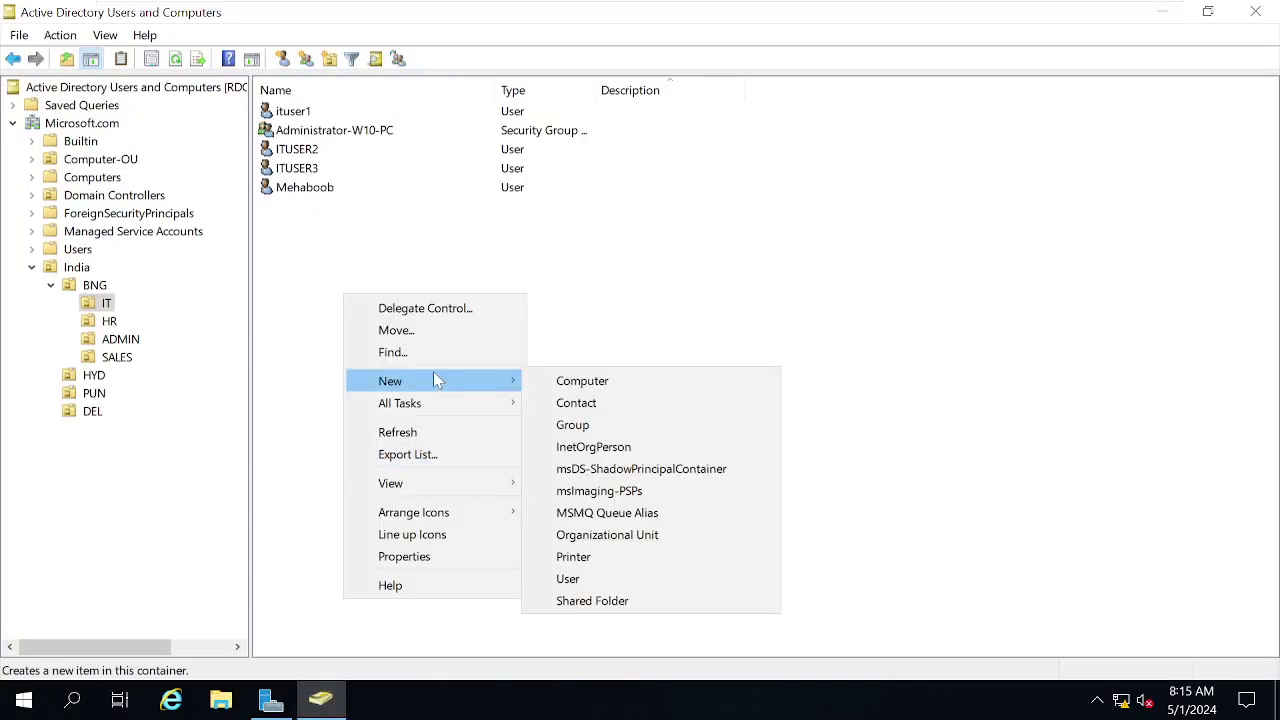
pyautogui.click(591, 582)
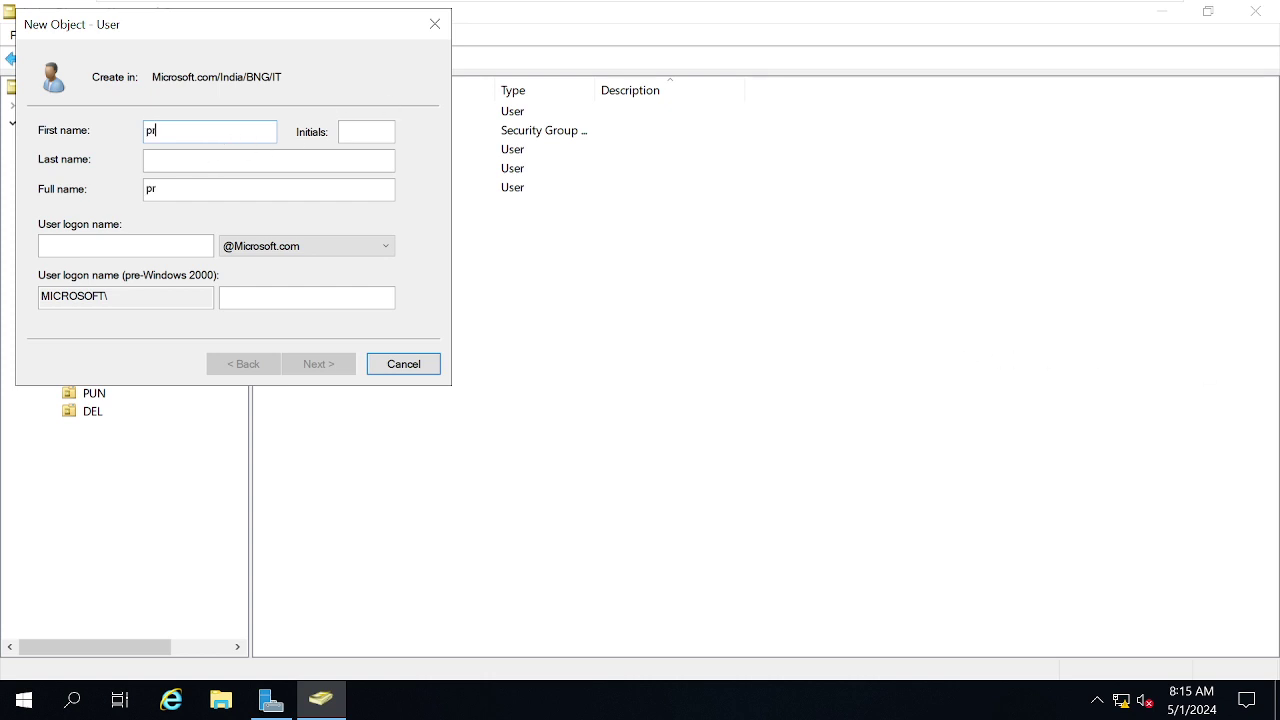
pyautogui.press('Tab')
pyautogui.press('Tab')
pyautogui.press('Tab')
pyautogui.press('Tab')
pyautogui.write('P')
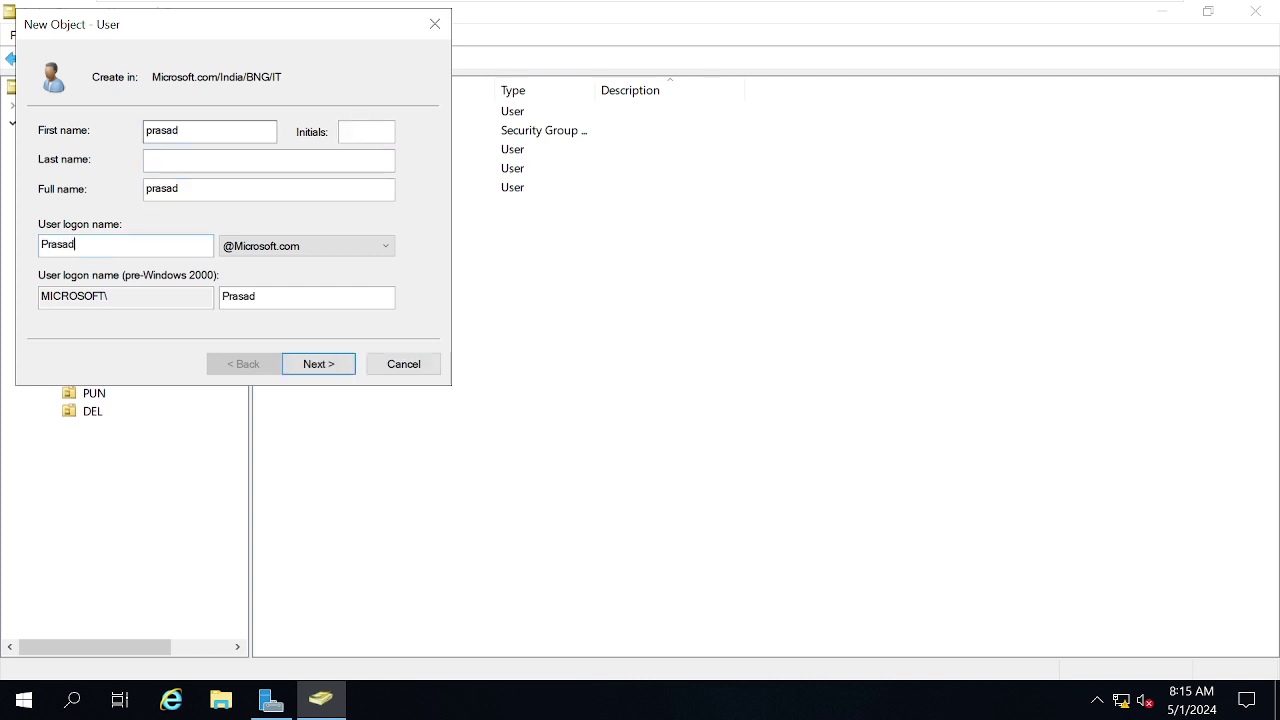
pyautogui.click(320, 366)
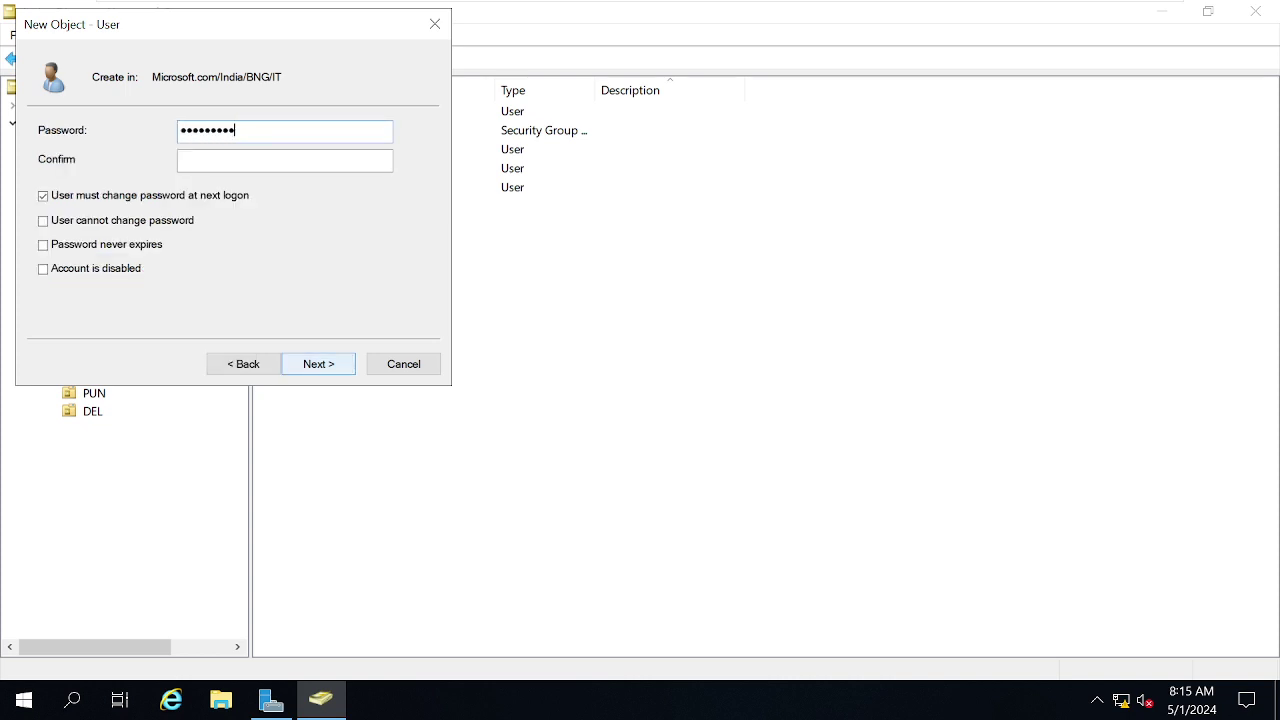
pyautogui.click(181, 159)
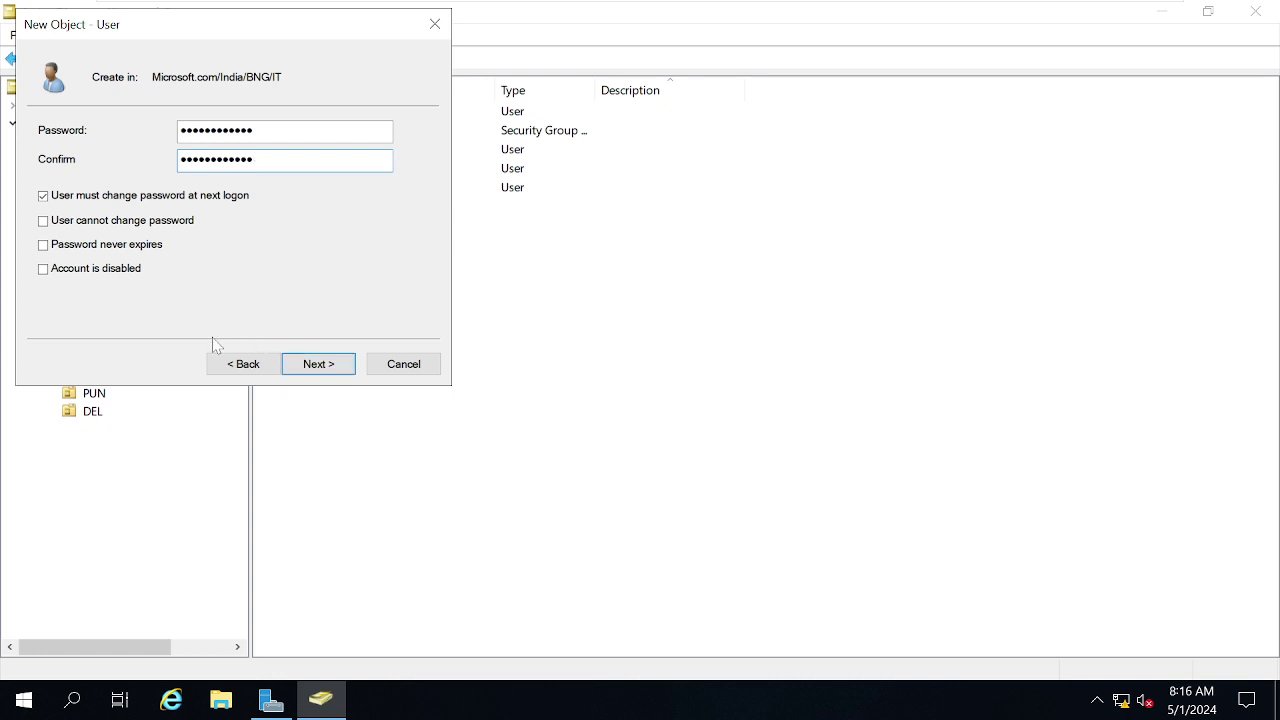
pyautogui.click(92, 197)
pyautogui.click(316, 364)
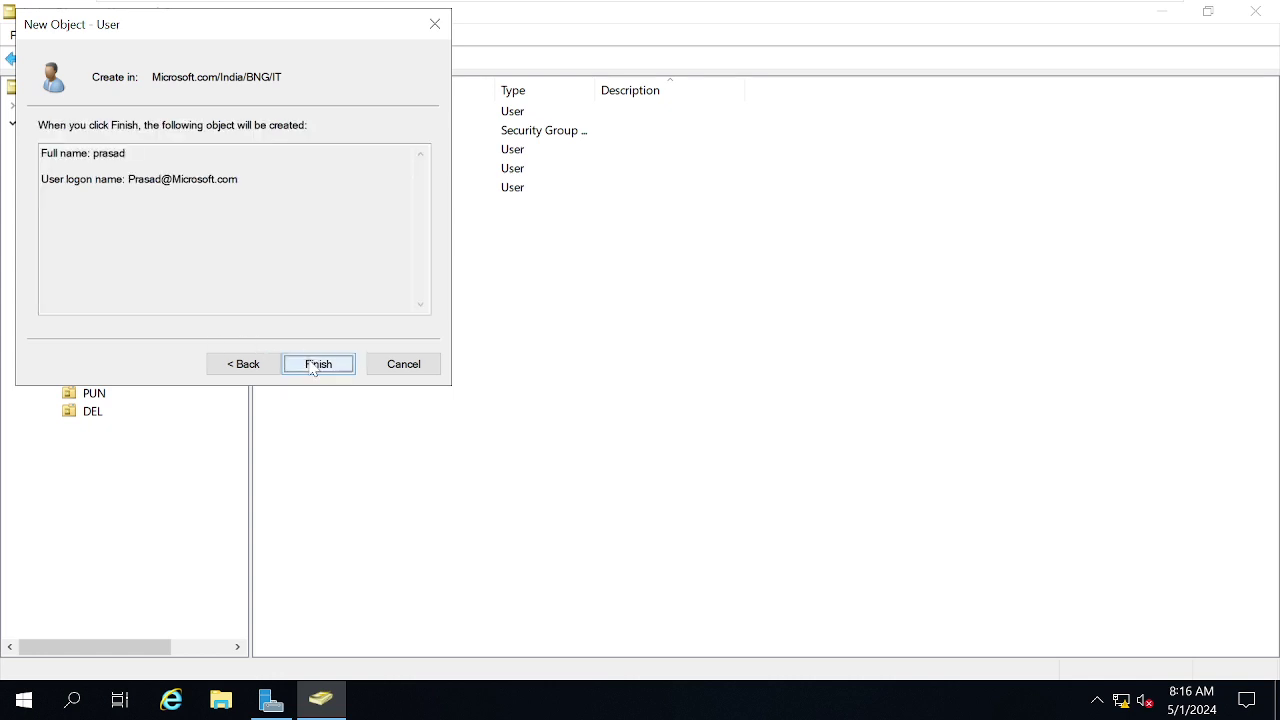
pyautogui.click(316, 364)
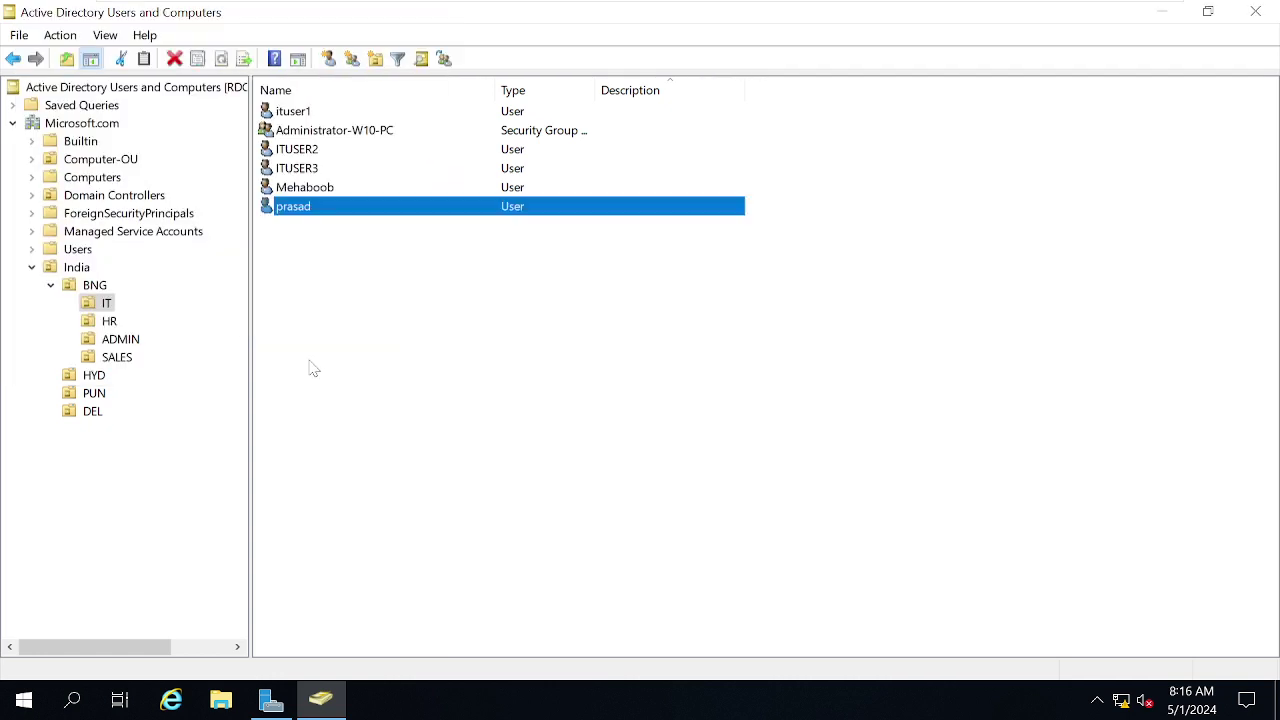
# Add the new user to Administrator-W10-PC, apply, and return to the Windows 10 VM.
pyautogui.doubleClick(325, 131)
pyautogui.click(760, 132)
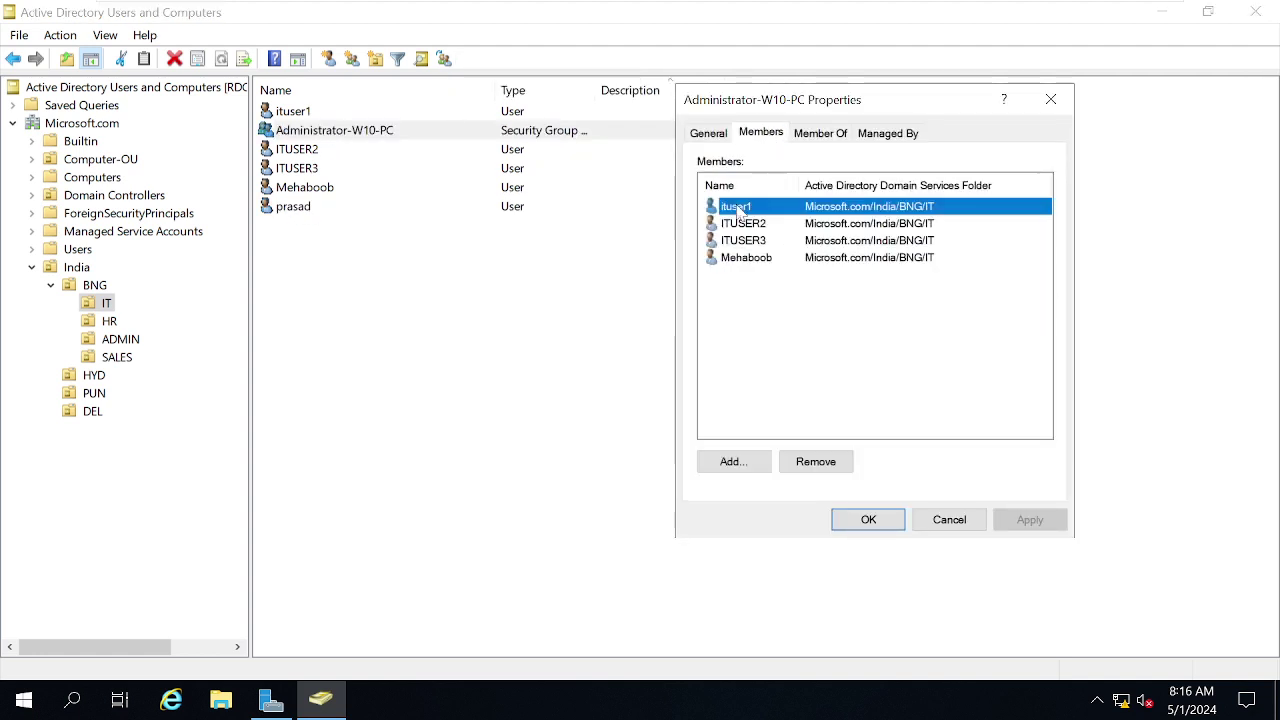
pyautogui.click(733, 461)
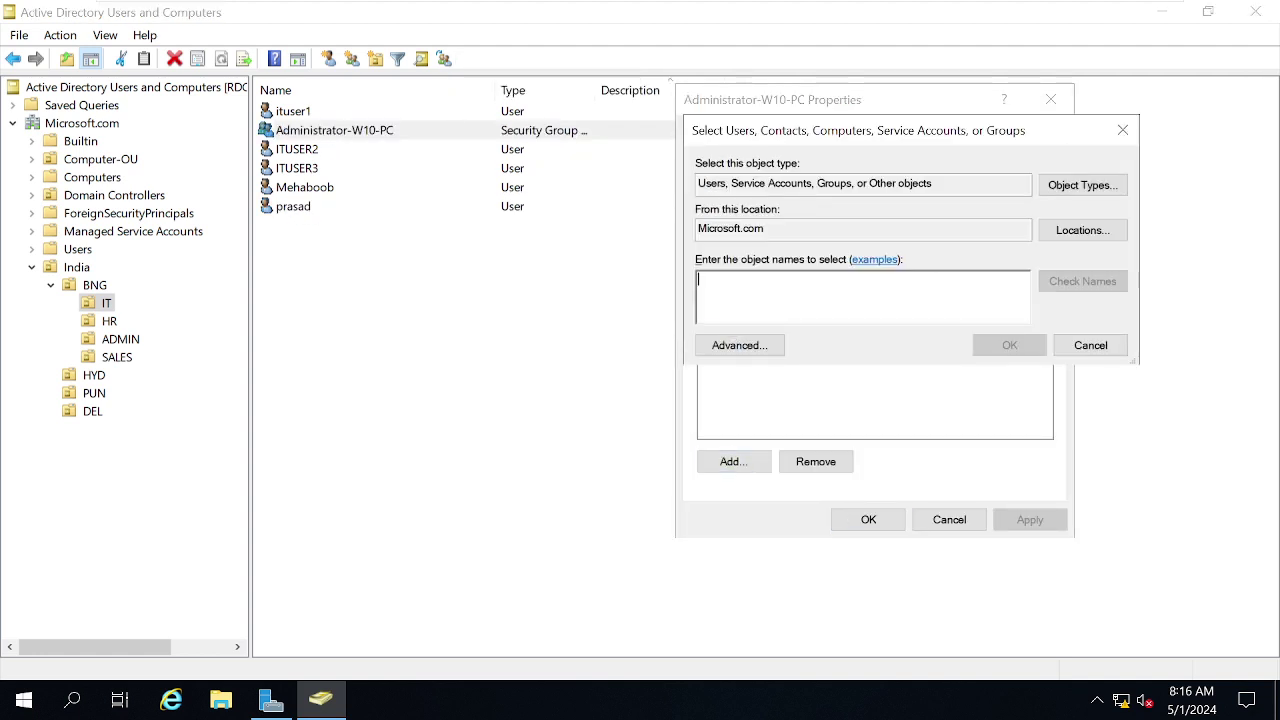
pyautogui.write('prasa')
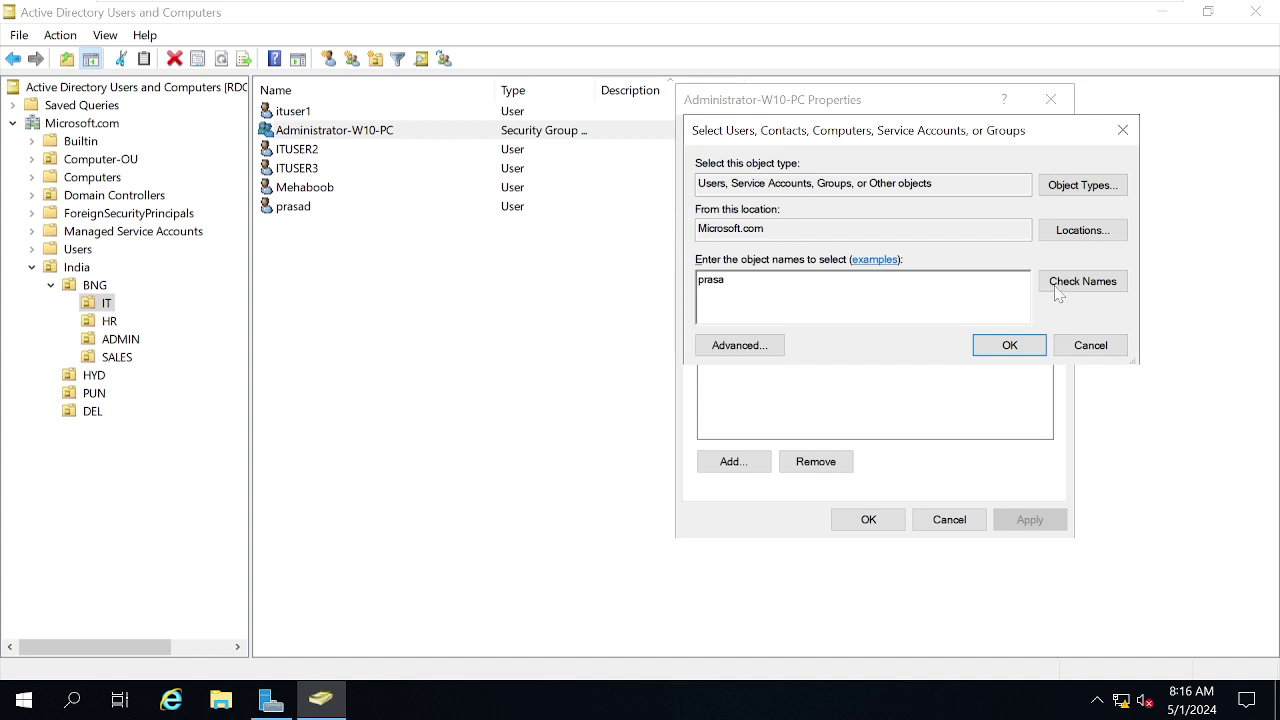
pyautogui.click(1058, 290)
pyautogui.click(1005, 345)
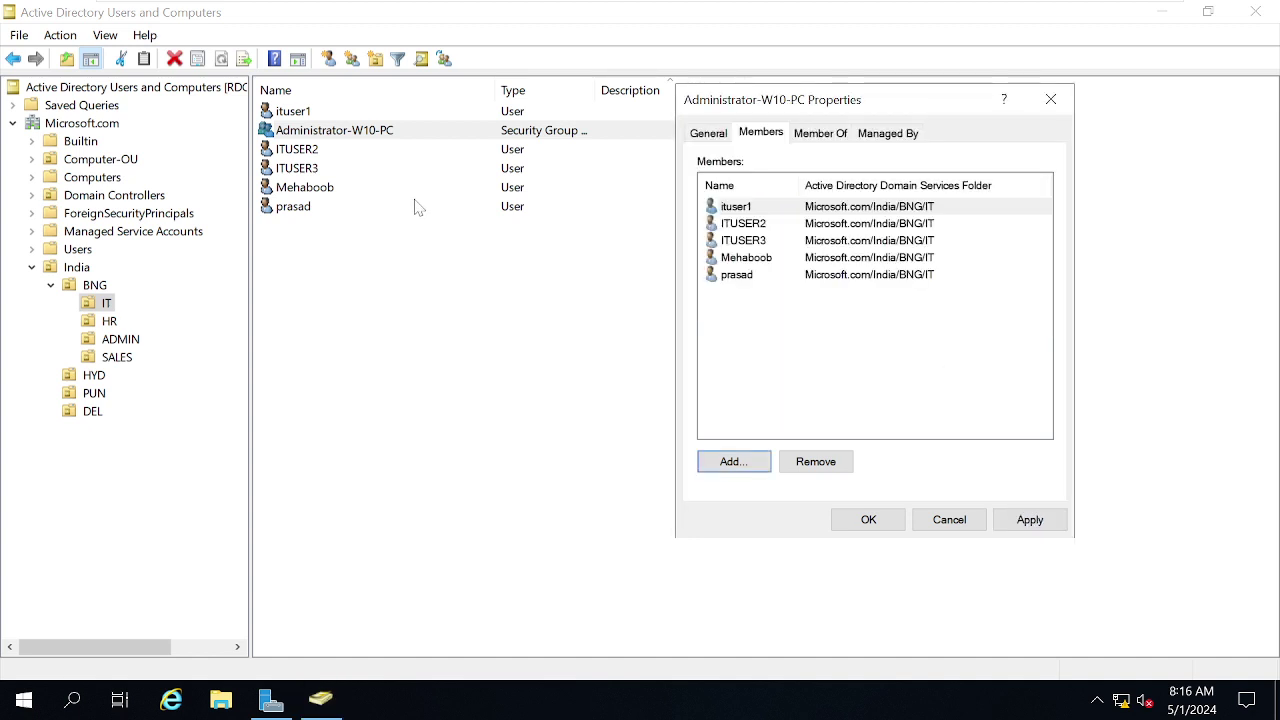
pyautogui.click(1030, 519)
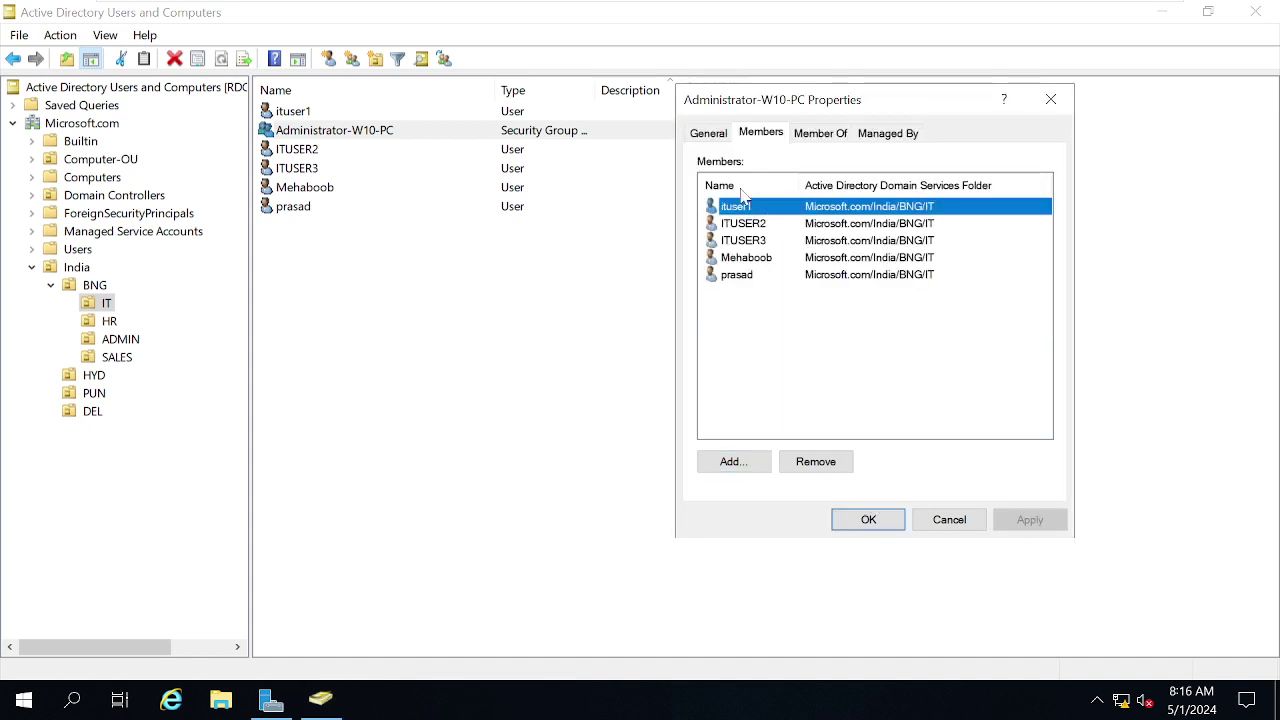
pyautogui.click(743, 275)
pyautogui.click(866, 519)
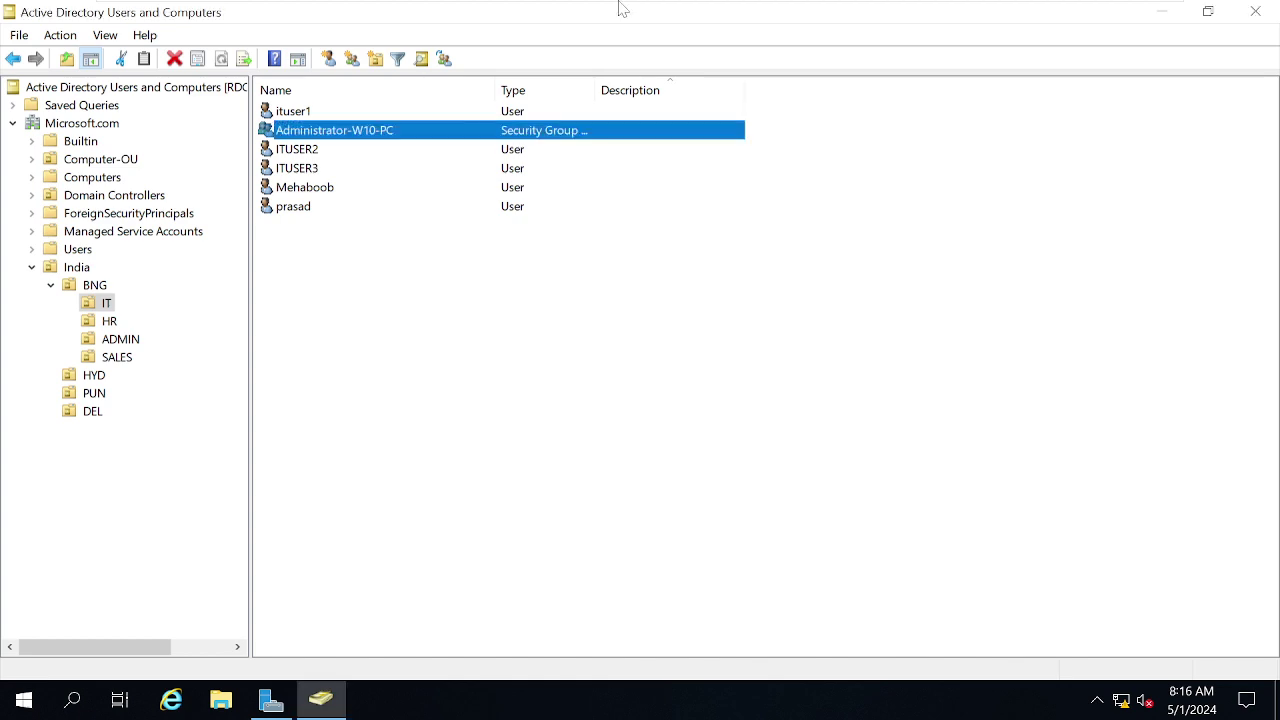
pyautogui.moveTo(620, 8)
pyautogui.click(884, 17)
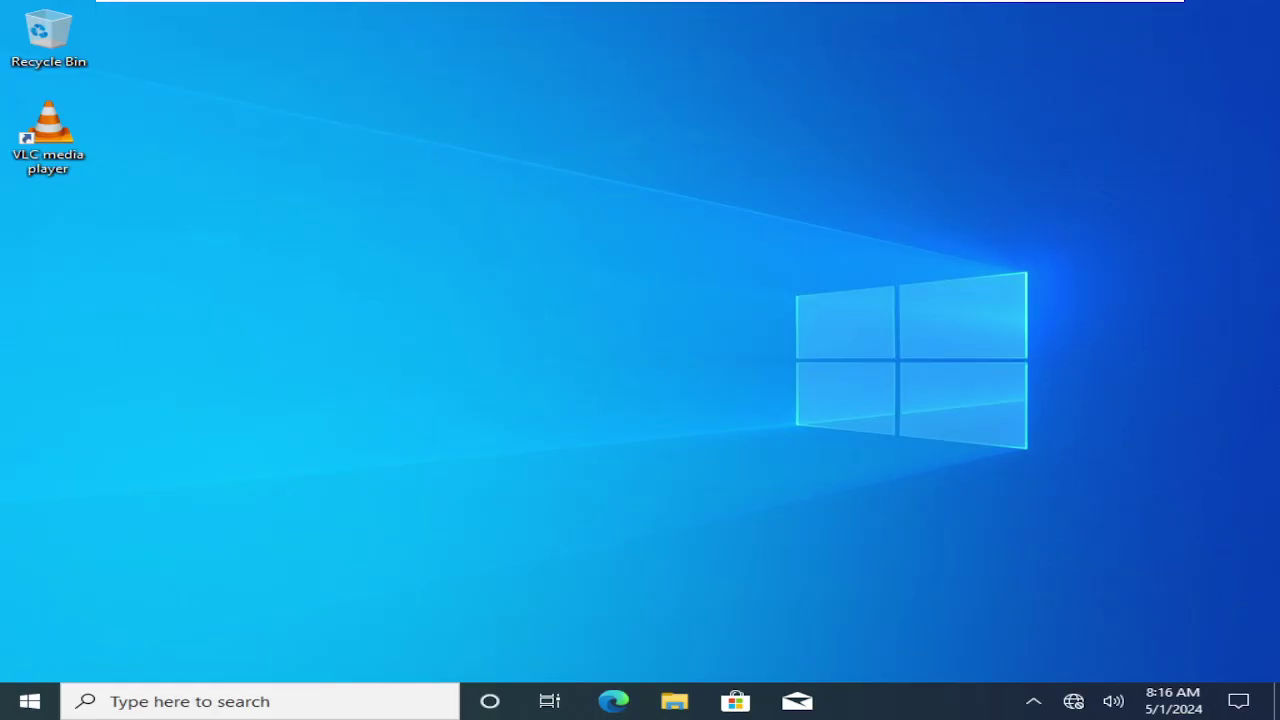
# Sign out of Windows 10 with the logoff command.
pyautogui.press('super+r')
pyautogui.write('logoff')
pyautogui.press('Return')
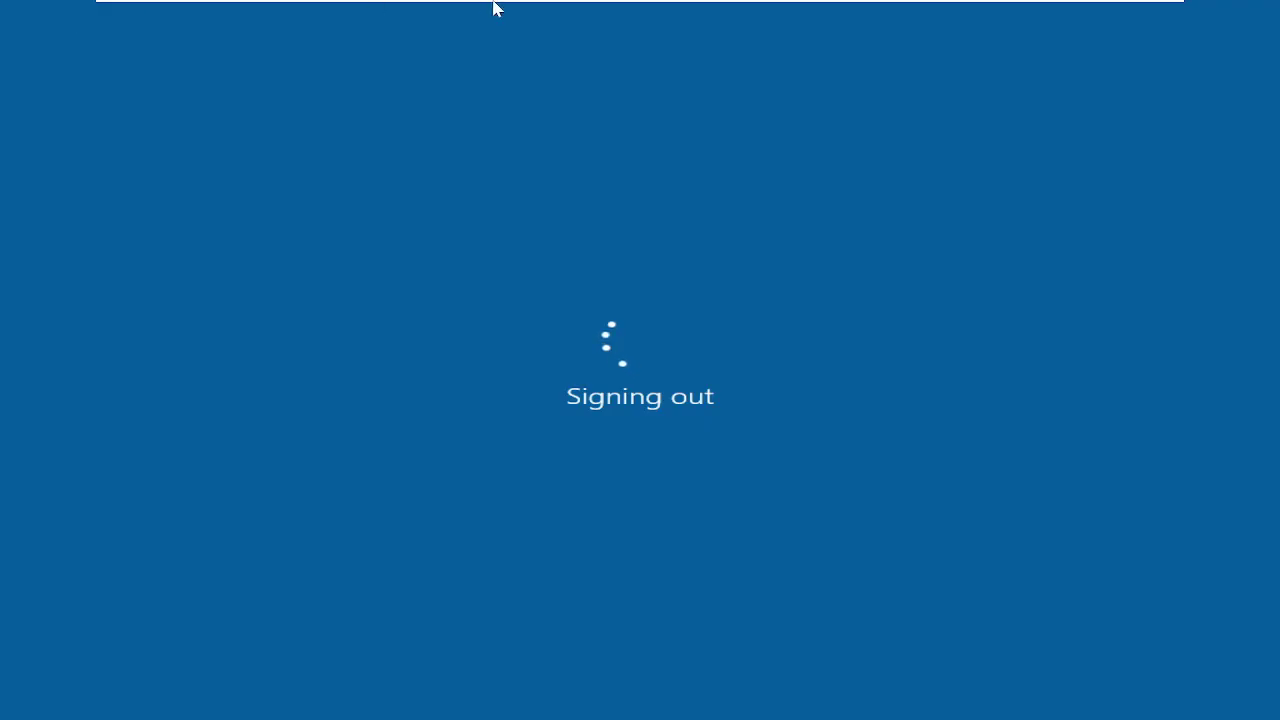
# Sign in to Windows 10 as the newly created domain user via Other user.
pyautogui.moveTo(753, 8)
pyautogui.moveTo(843, 4)
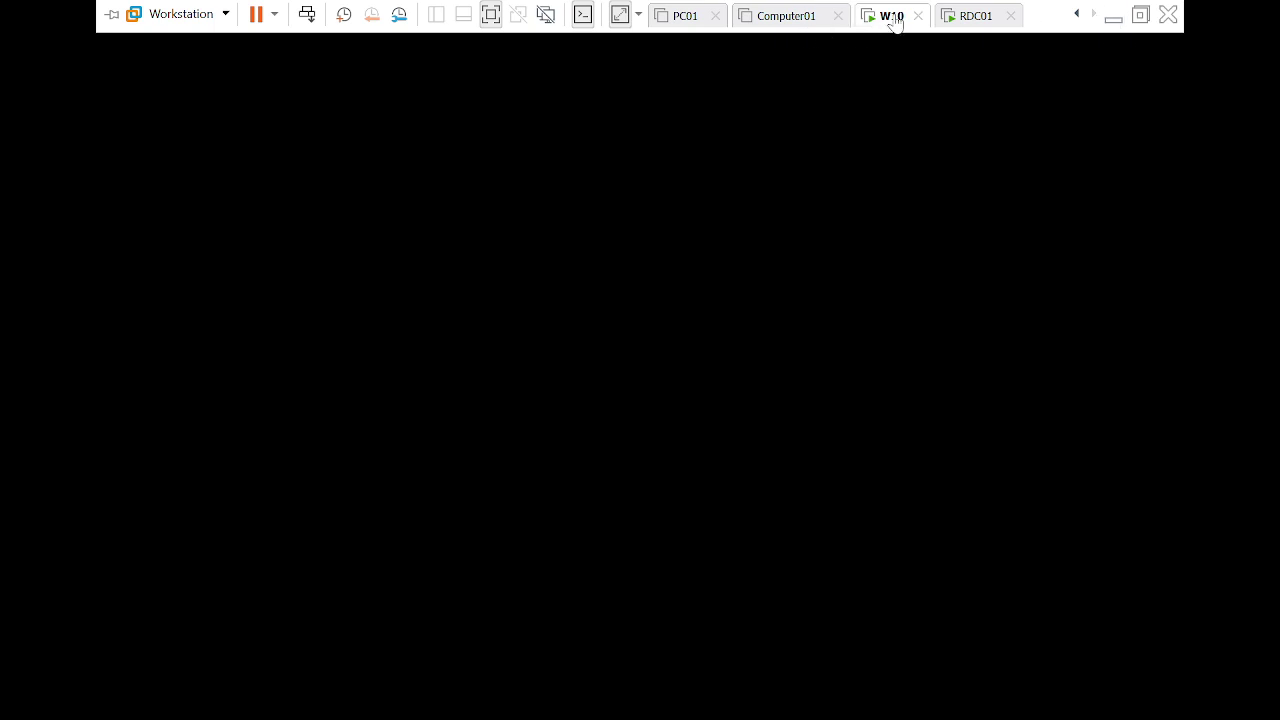
pyautogui.rightClick(895, 22)
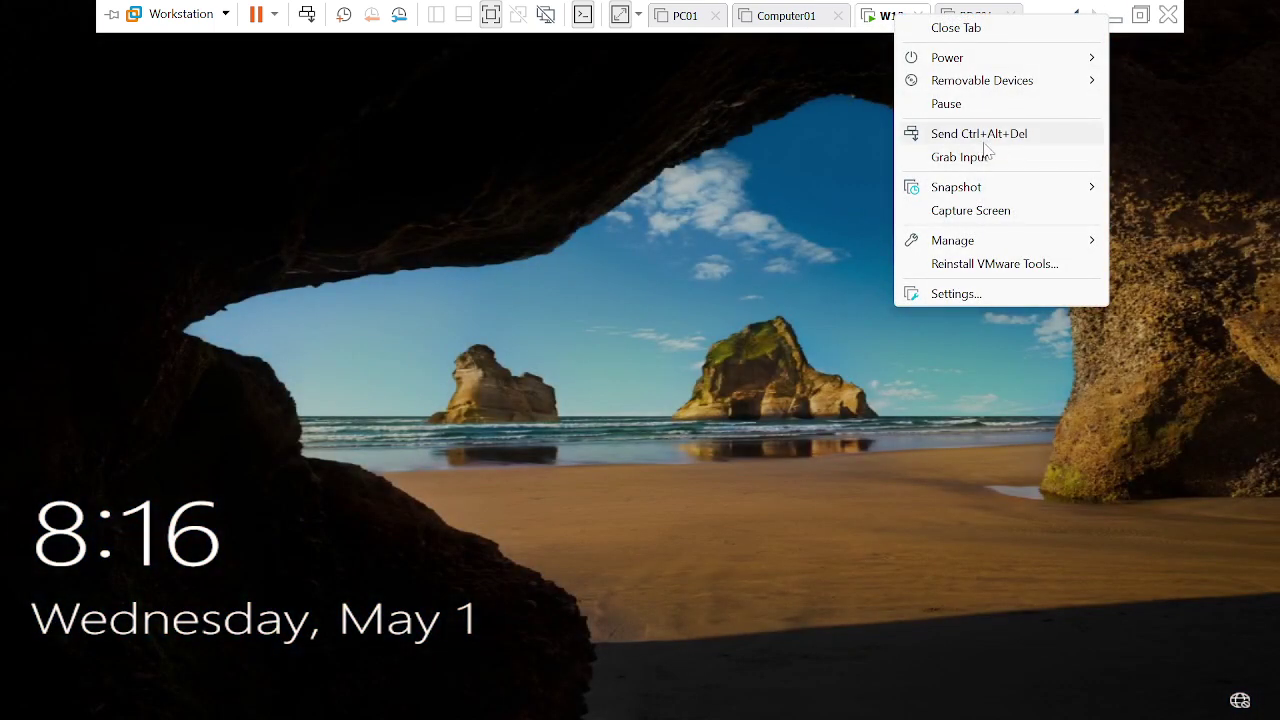
pyautogui.click(1000, 140)
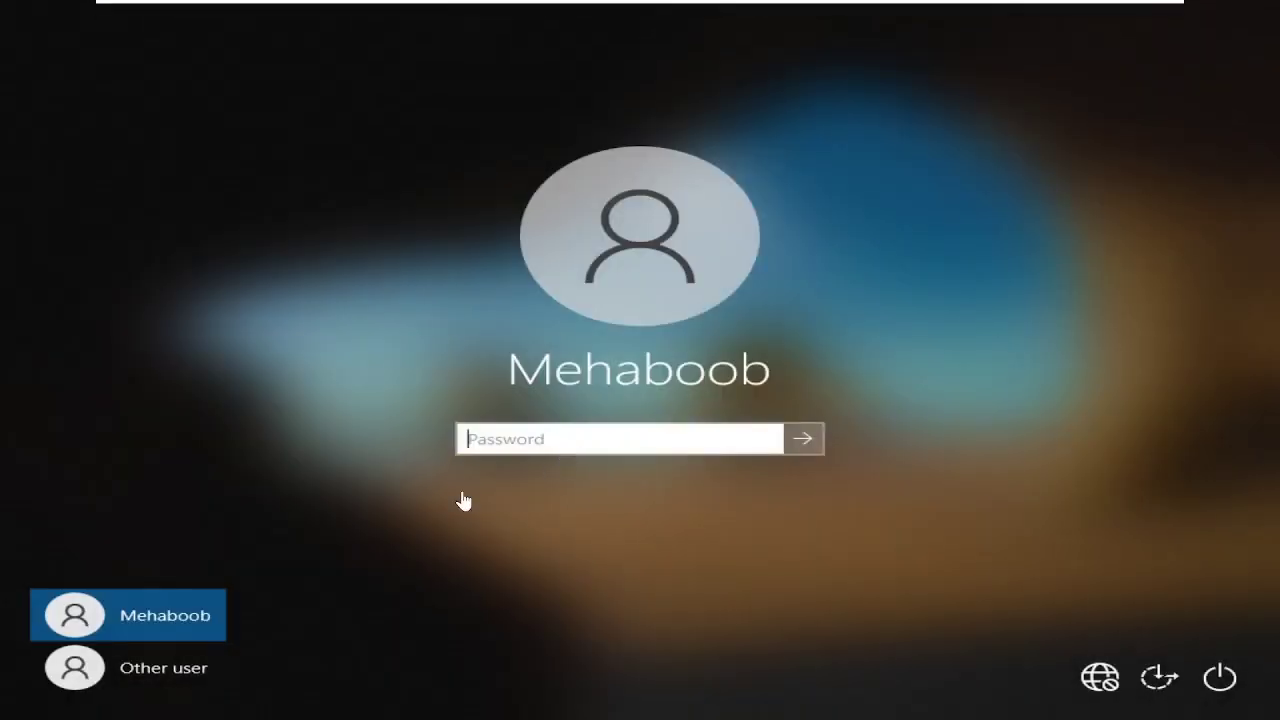
pyautogui.click(131, 679)
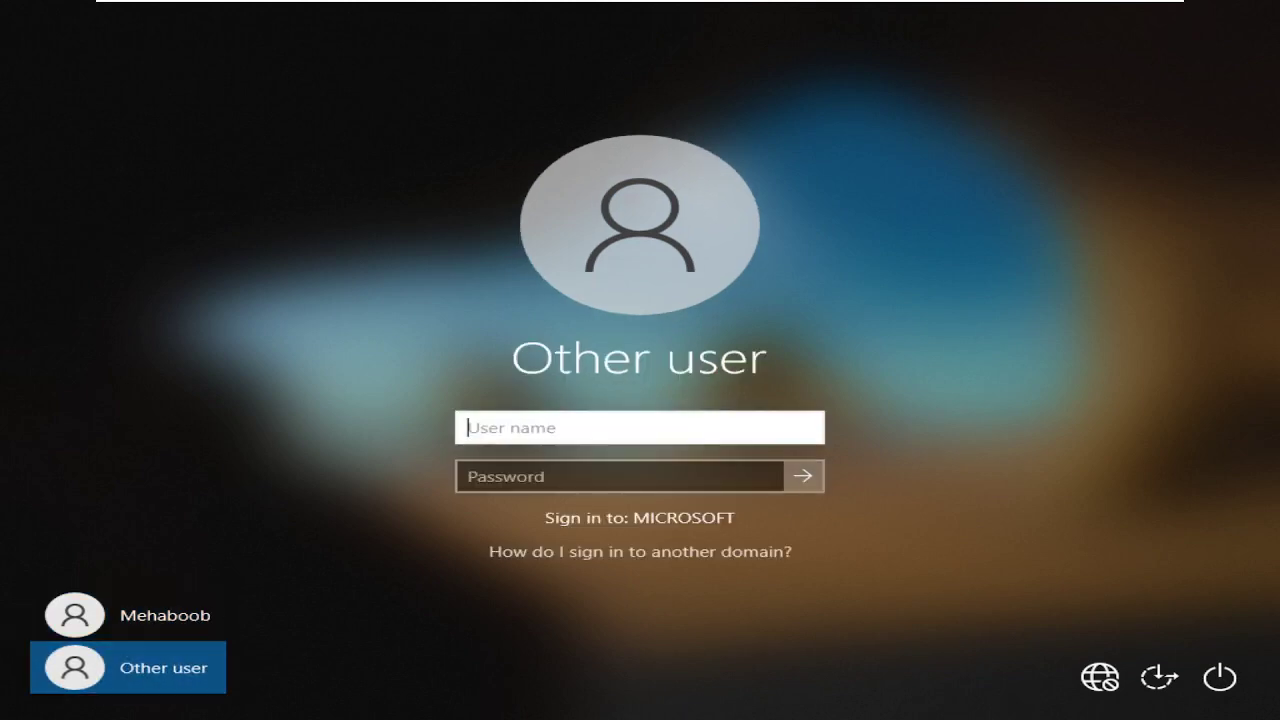
pyautogui.write('Prasad')
pyautogui.press('Tab')
pyautogui.write('p')
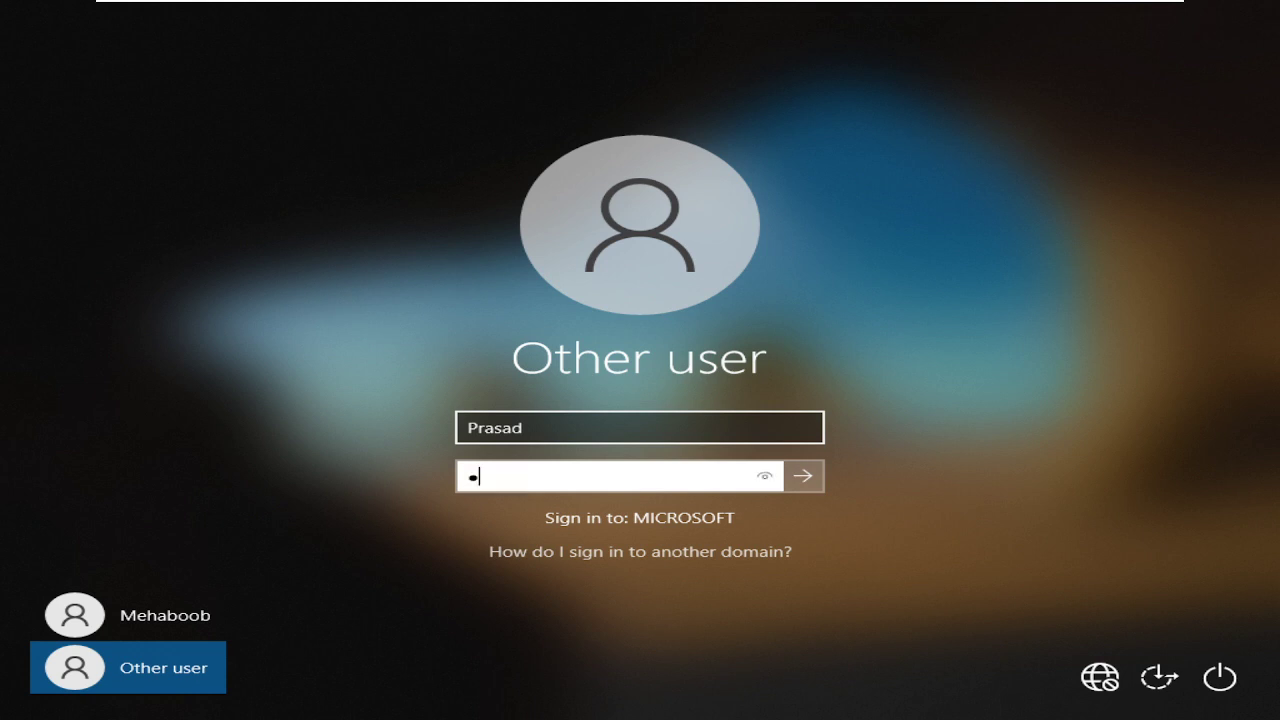
pyautogui.write('************')
pyautogui.press('Return')
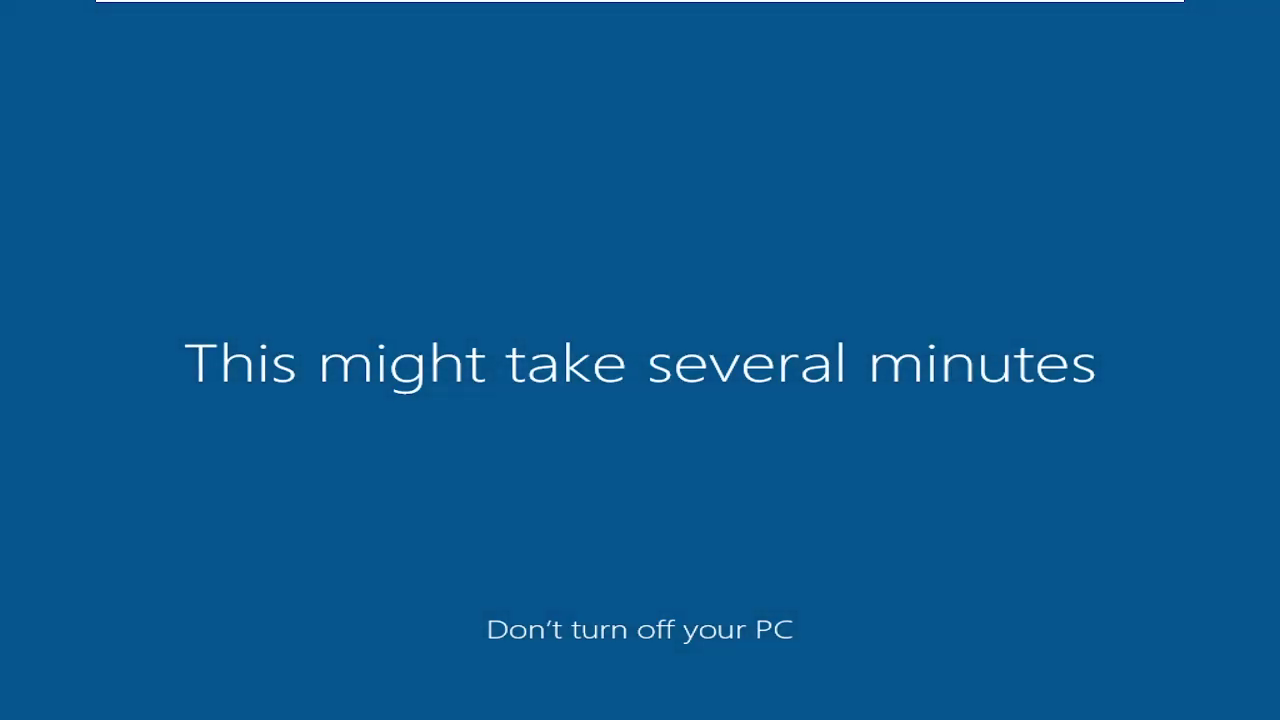
# On RDC01, remove the last member from Administrator-W10-PC, then close without applying.
pyautogui.moveTo(915, 8)
pyautogui.click(972, 20)
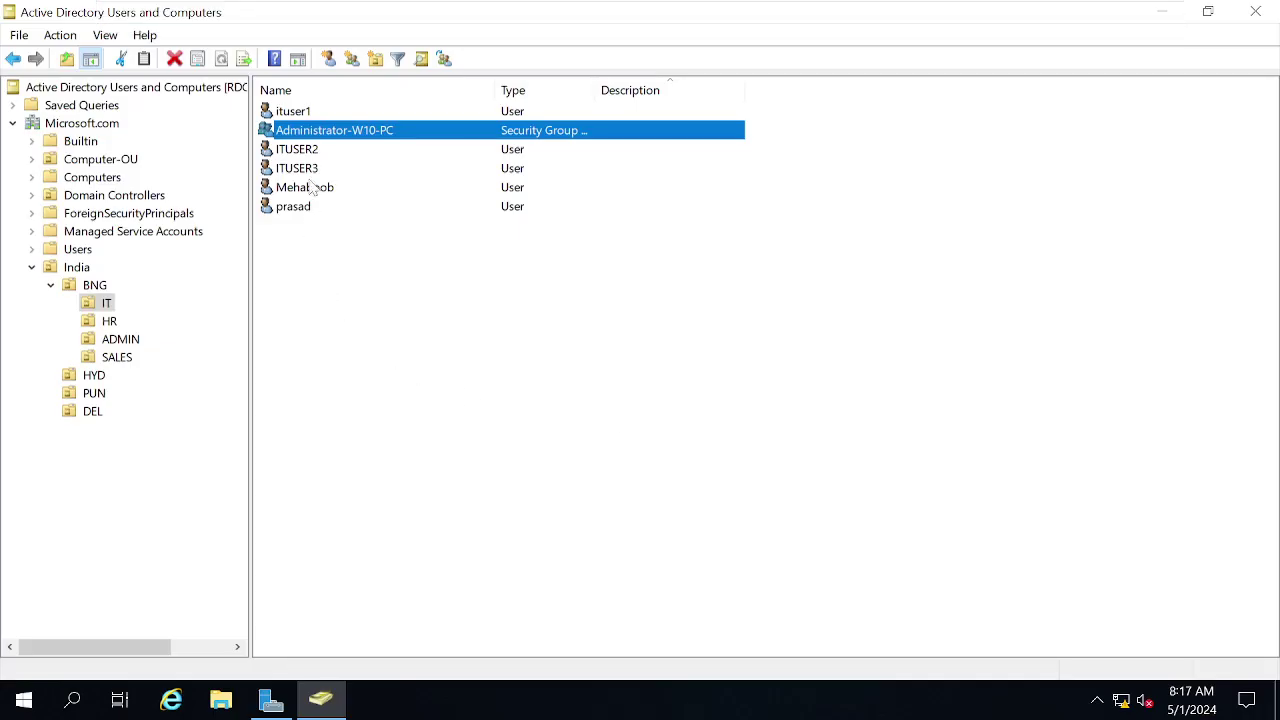
pyautogui.doubleClick(337, 133)
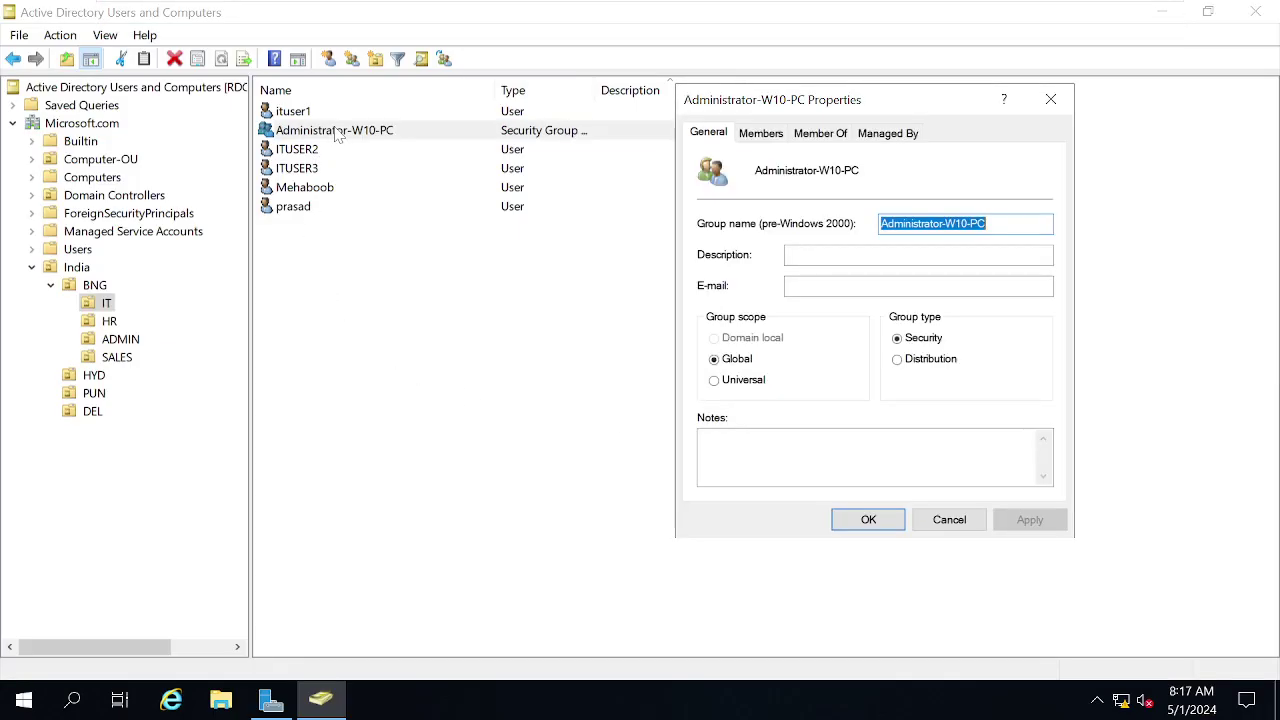
pyautogui.click(758, 133)
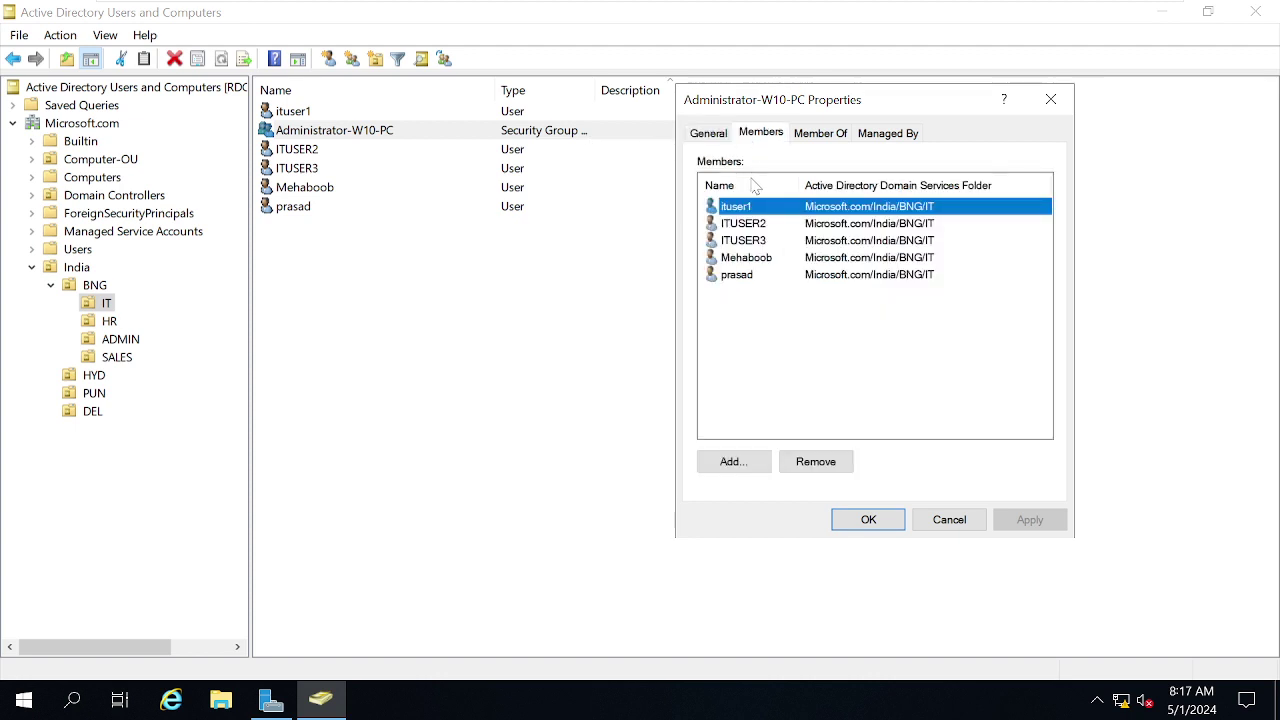
pyautogui.click(742, 275)
pyautogui.click(850, 466)
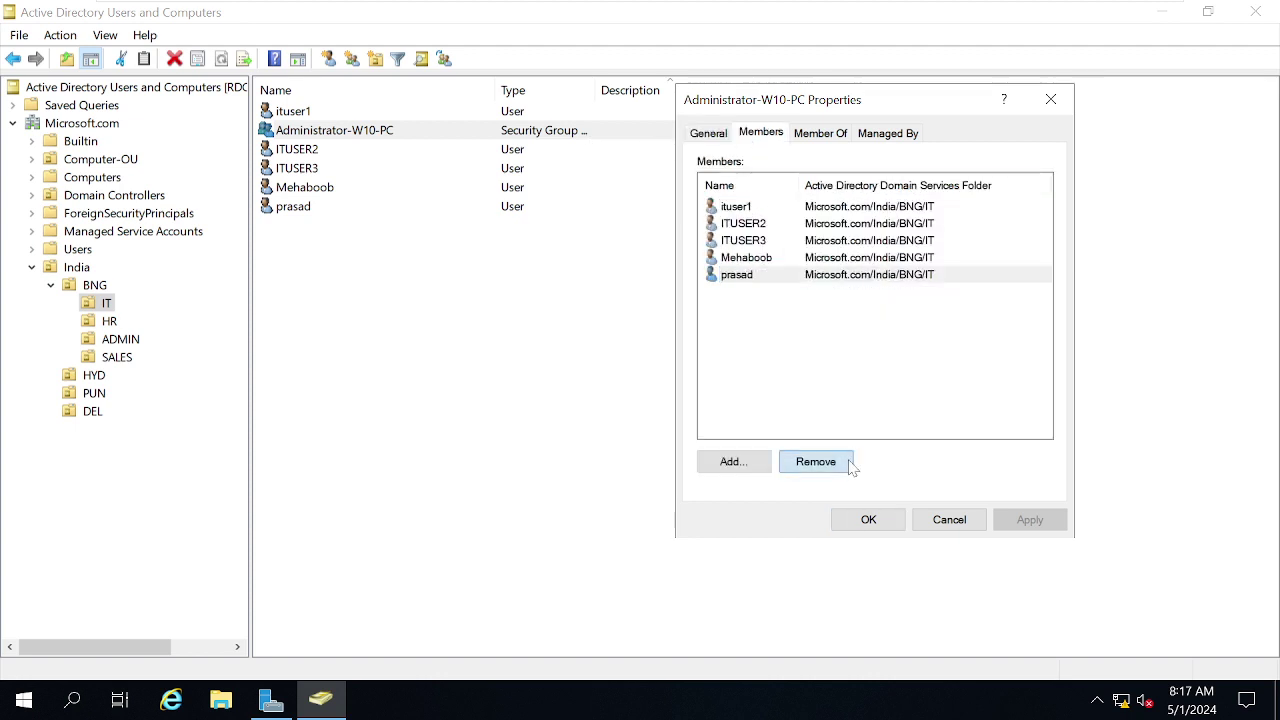
pyautogui.click(704, 482)
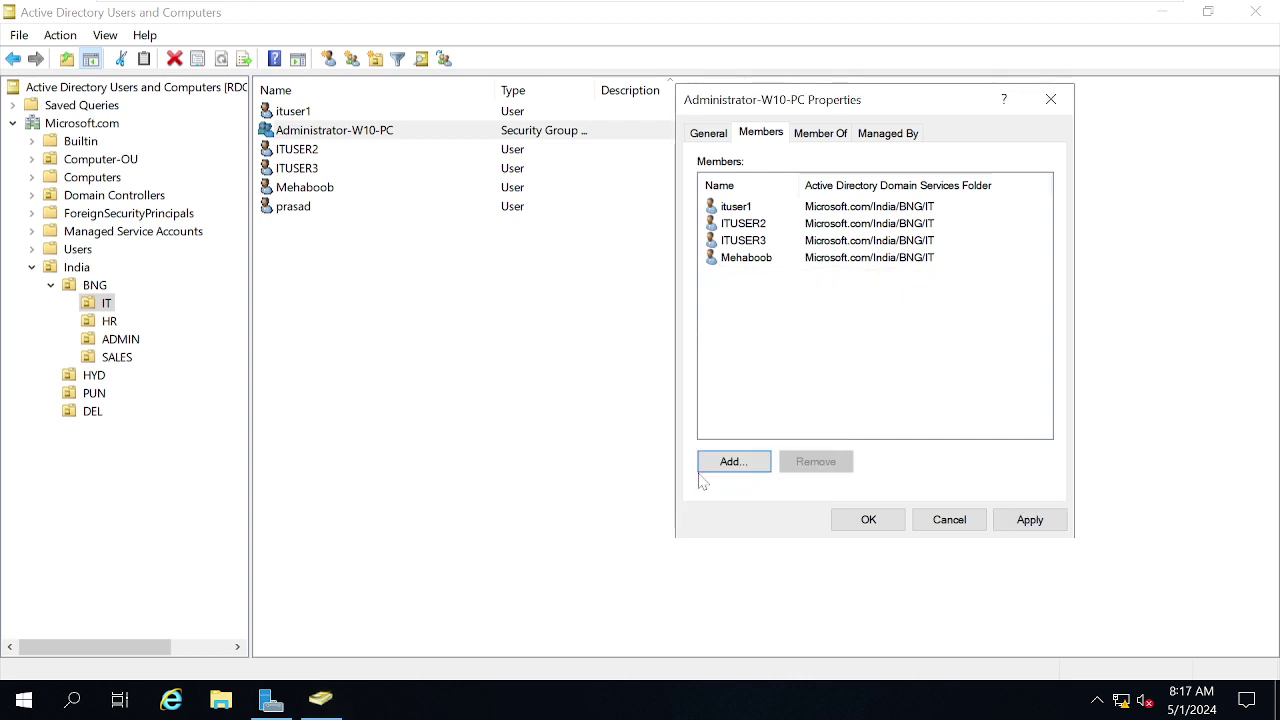
pyautogui.click(1051, 103)
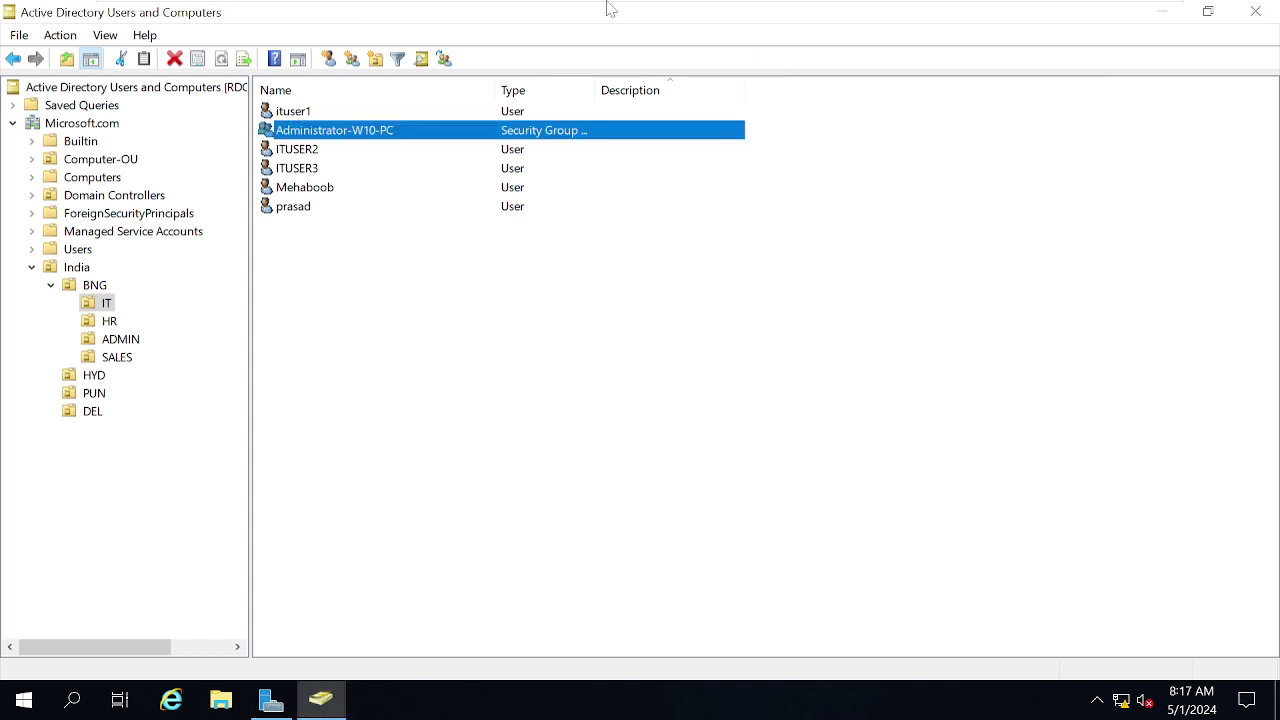
# Run whoami in Command Prompt on W10 to confirm the signed-in domain user, then close it.
pyautogui.moveTo(610, 2)
pyautogui.click(880, 20)
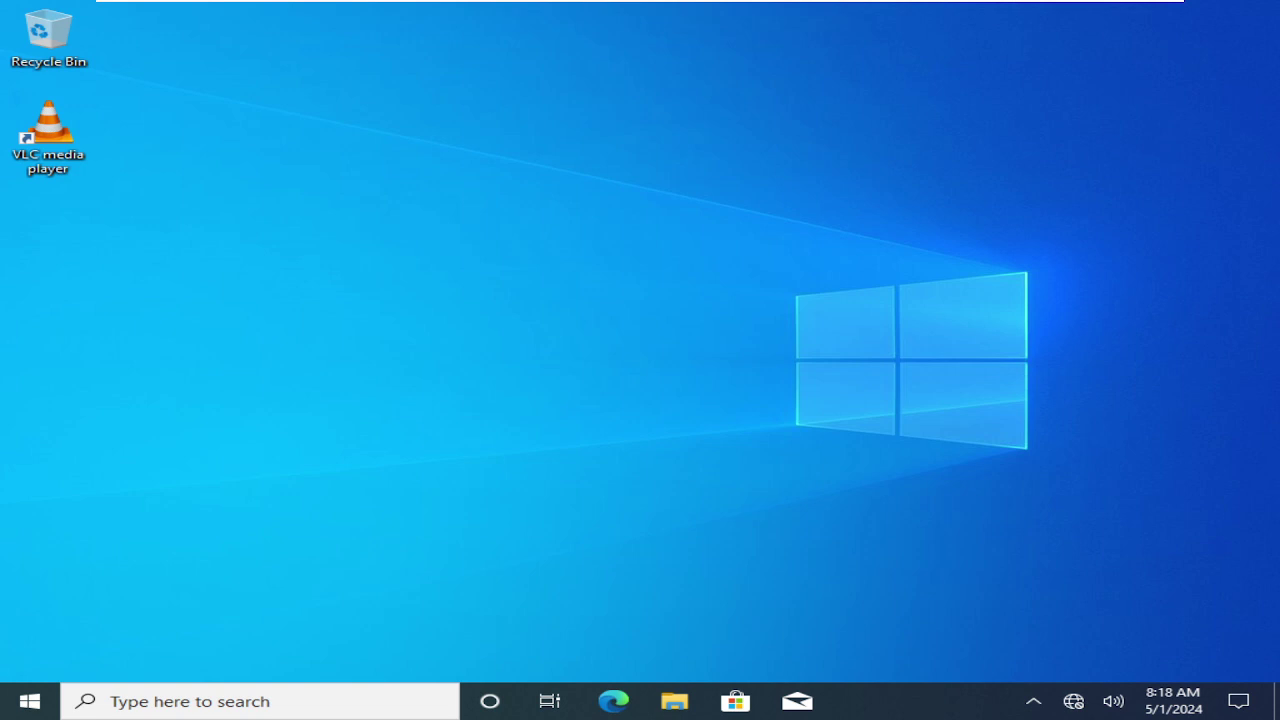
pyautogui.press('super+r')
pyautogui.write('cmd')
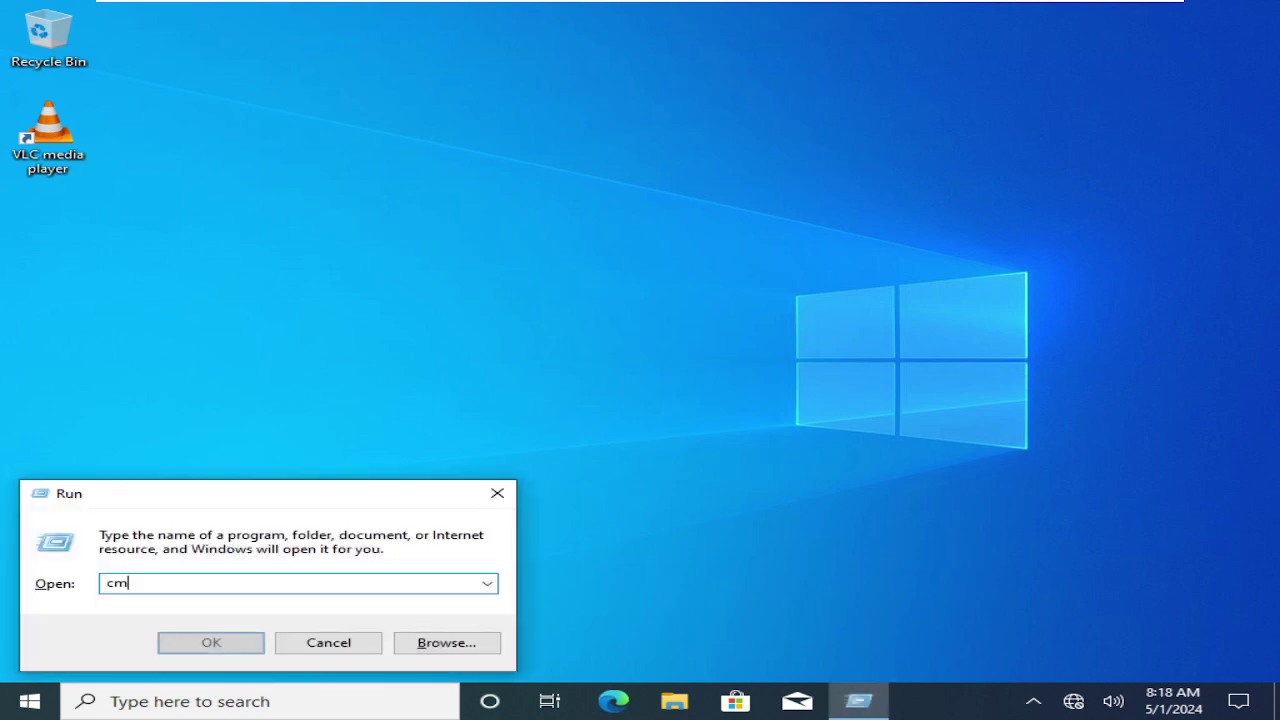
pyautogui.press('Return')
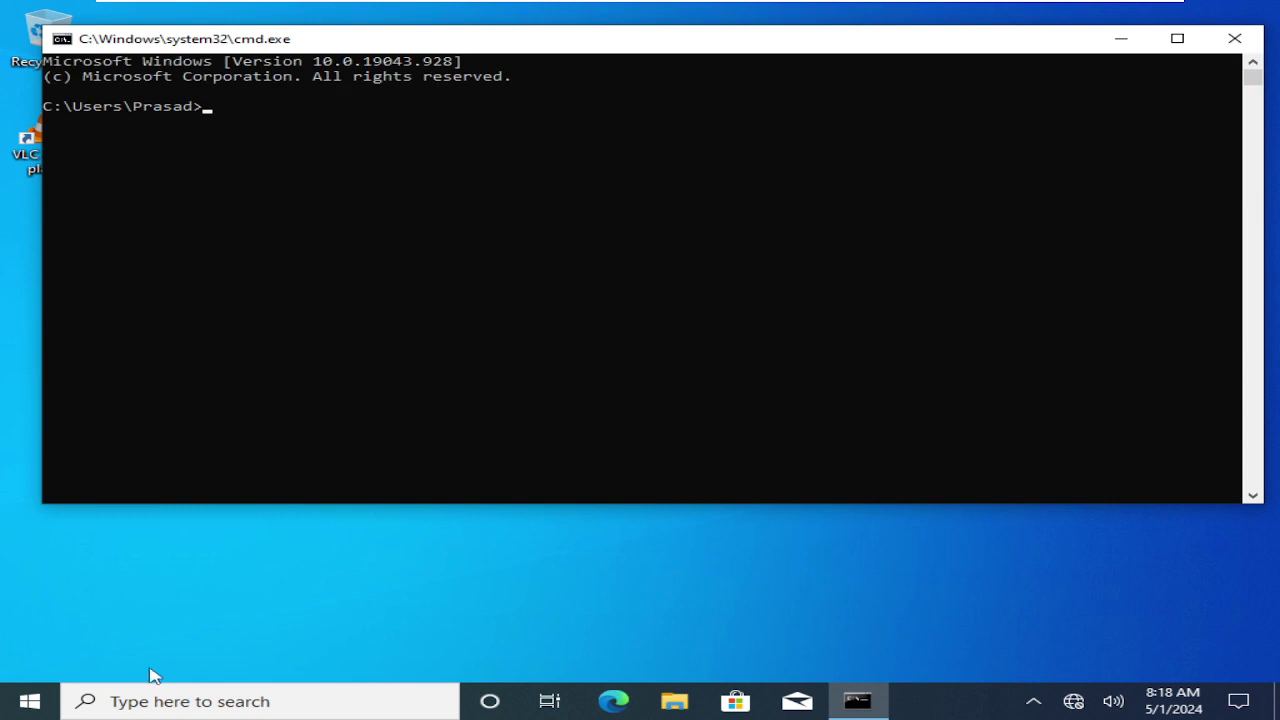
pyautogui.click(227, 256)
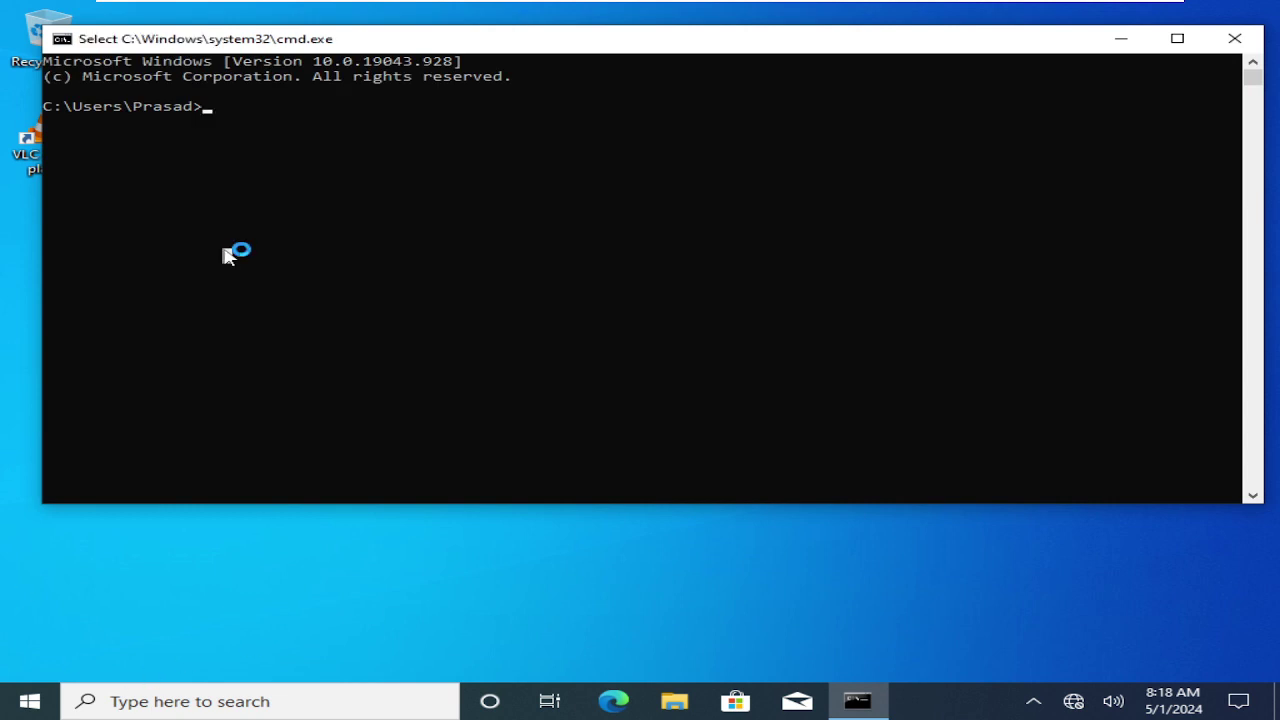
pyautogui.write('whoami')
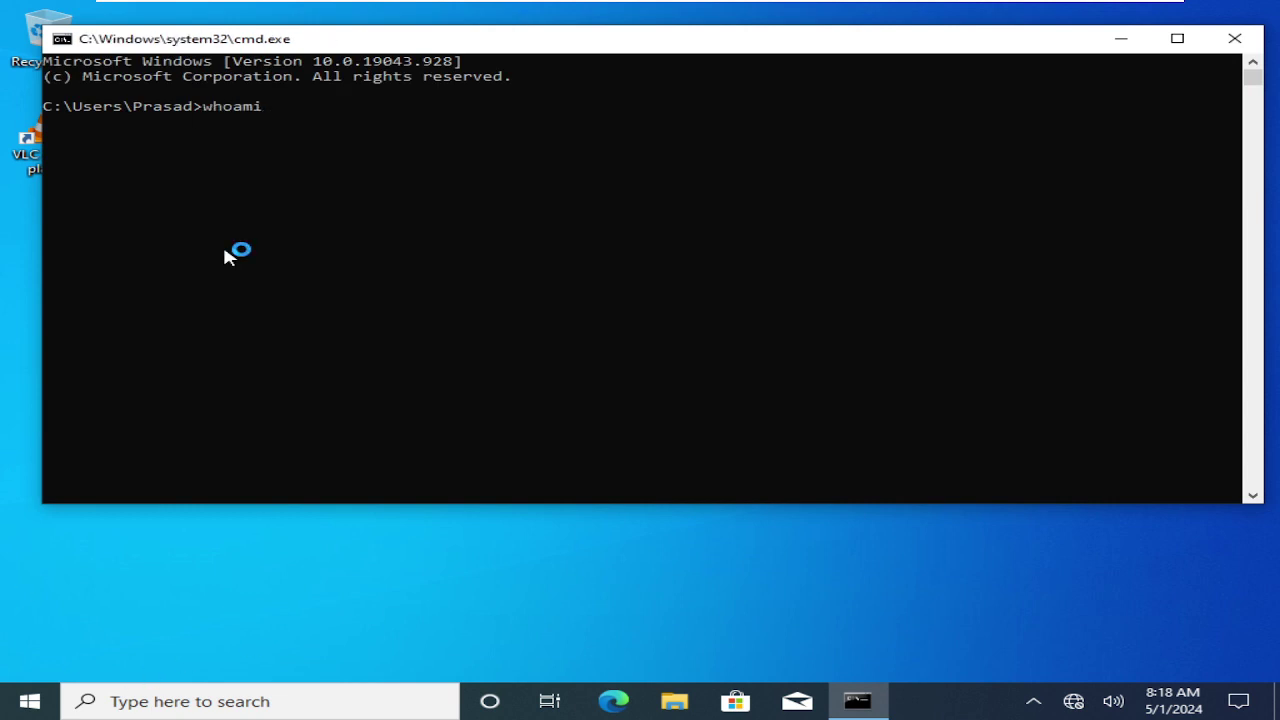
pyautogui.press('Return')
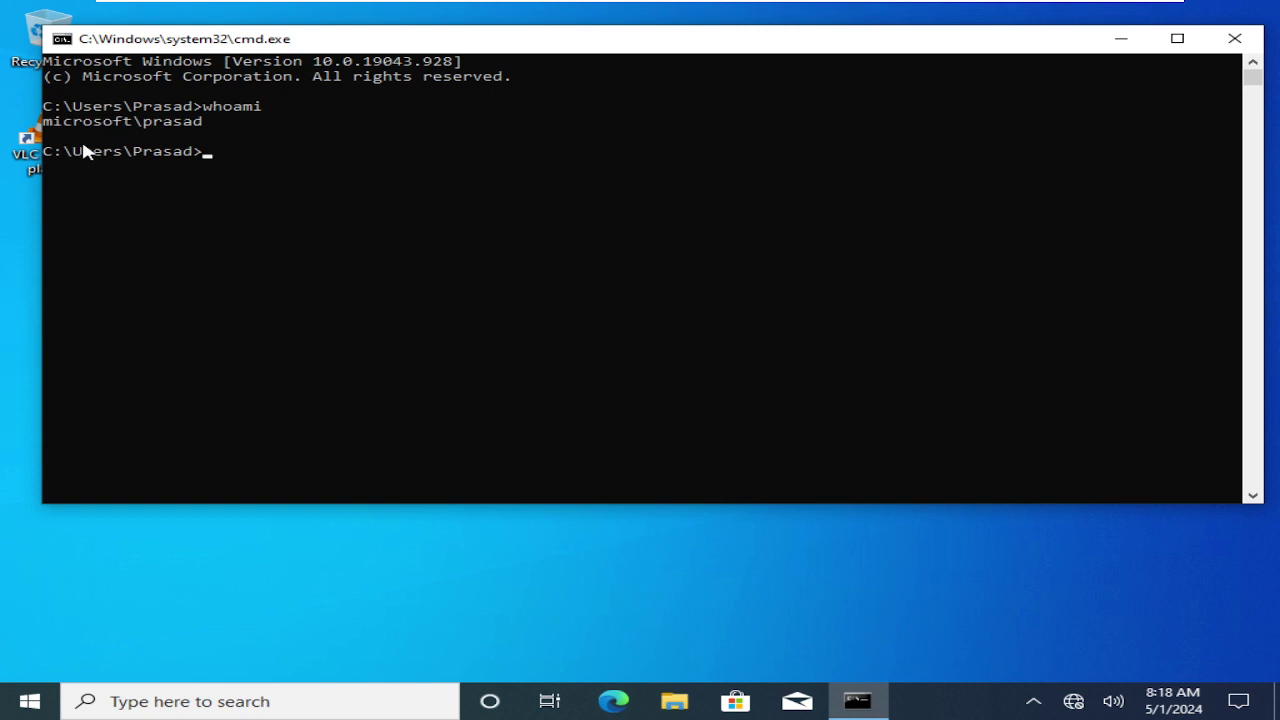
pyautogui.click(425, 226)
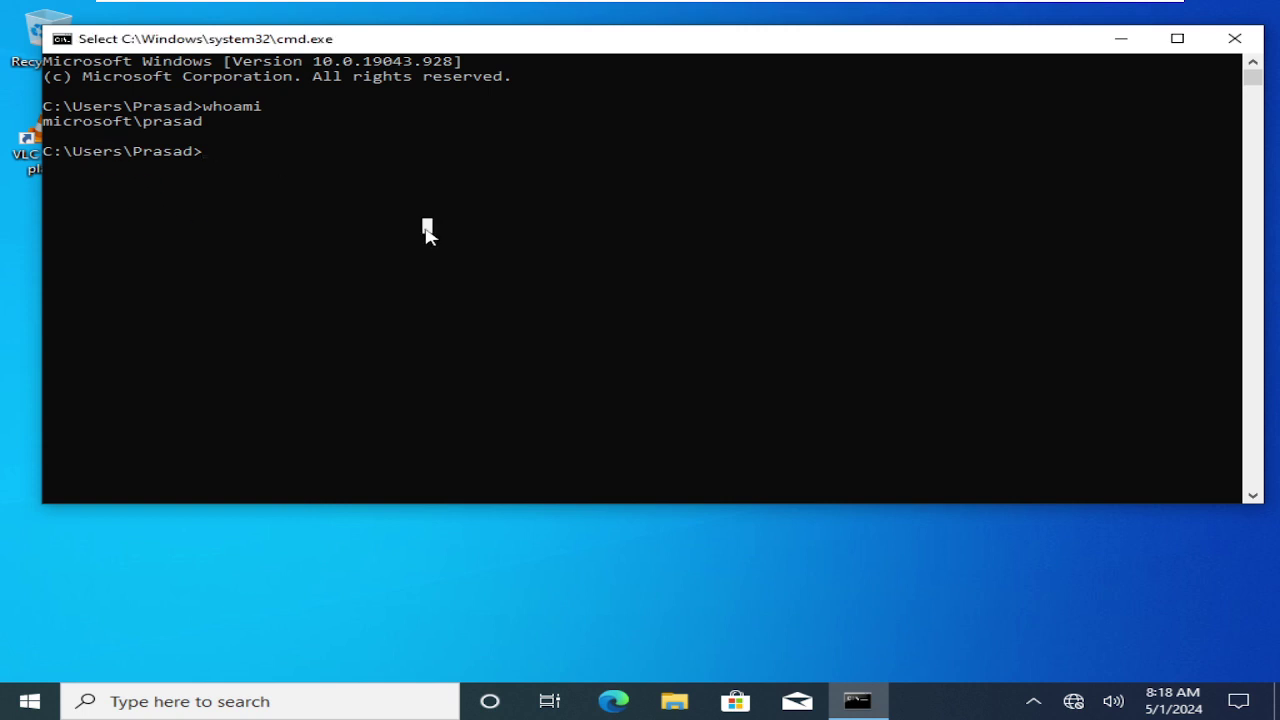
pyautogui.click(1235, 38)
# On RDC01, disable the last user account in the IT unit.
pyautogui.moveTo(862, 8)
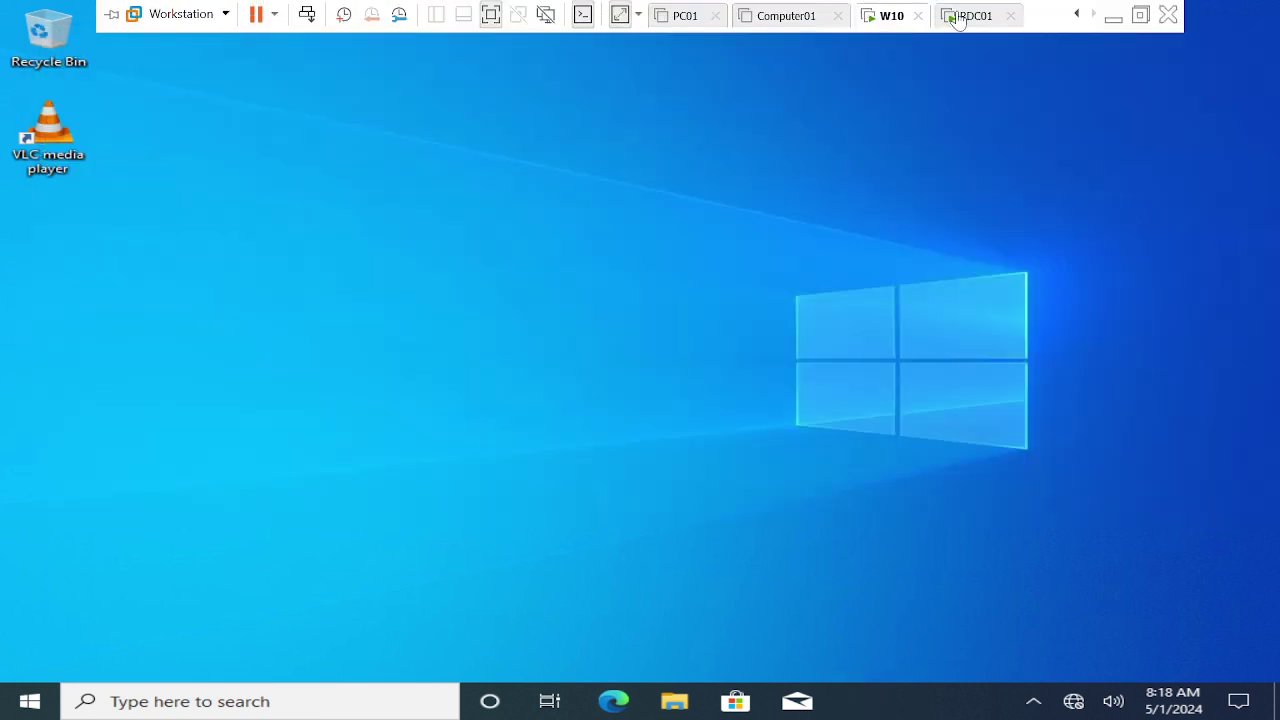
pyautogui.click(955, 16)
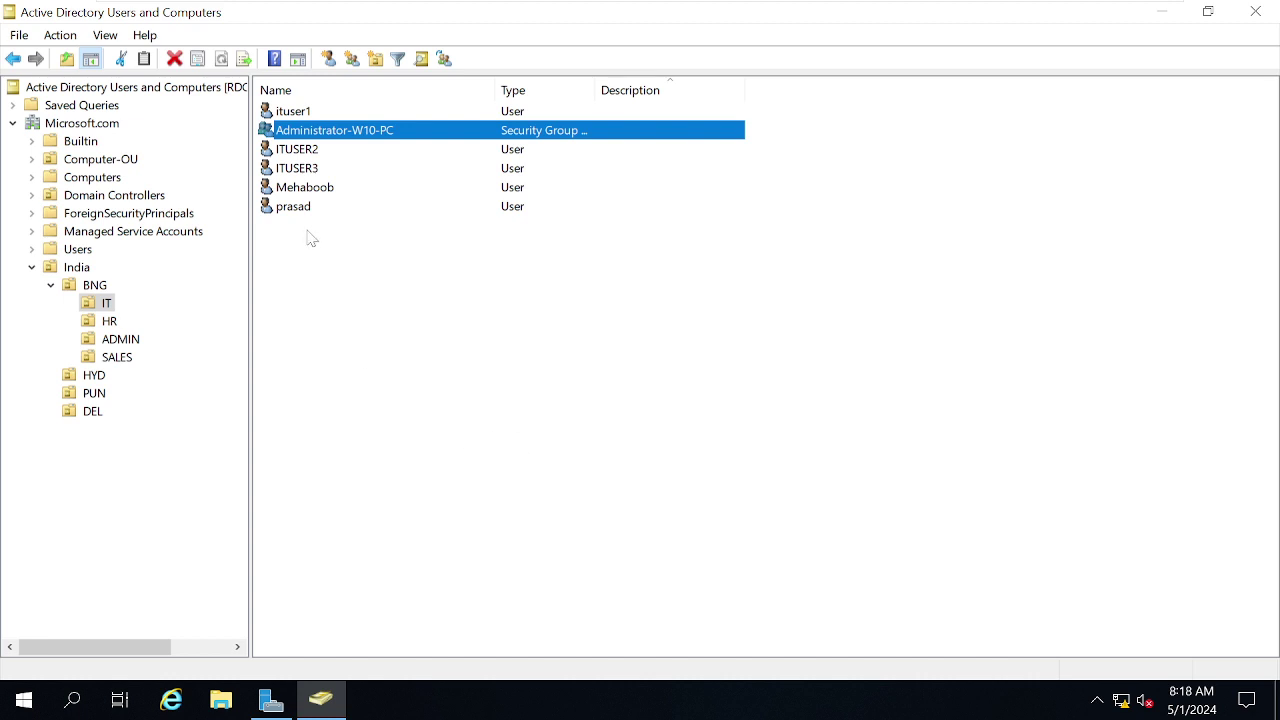
pyautogui.click(293, 212)
pyautogui.rightClick(293, 214)
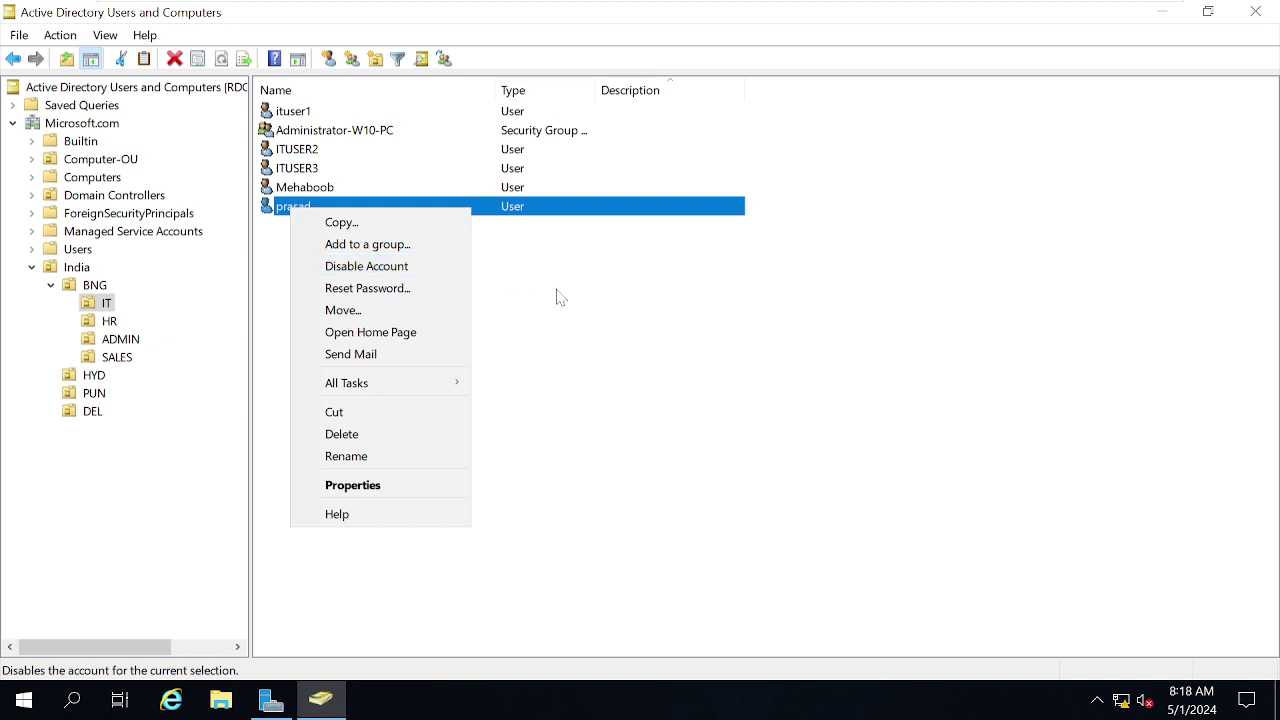
pyautogui.click(337, 276)
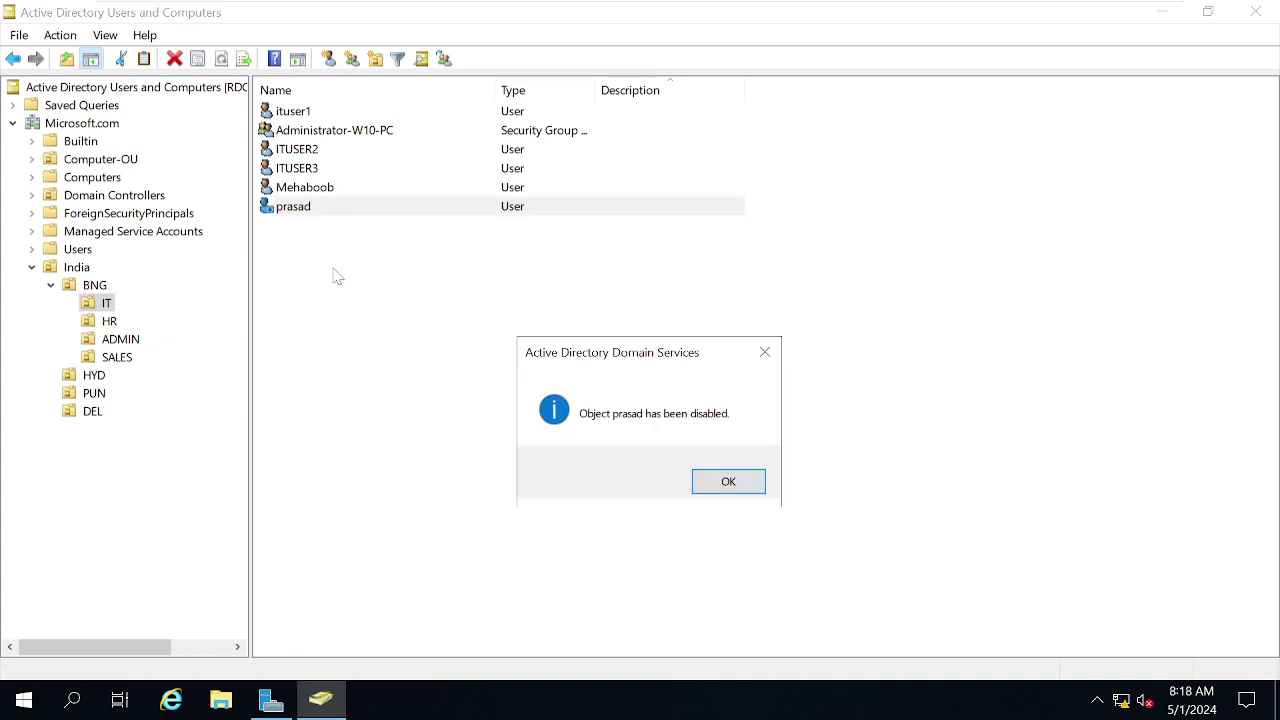
# Acknowledge the disable confirmation and sign out of Windows 10 with logoff.
pyautogui.click(716, 488)
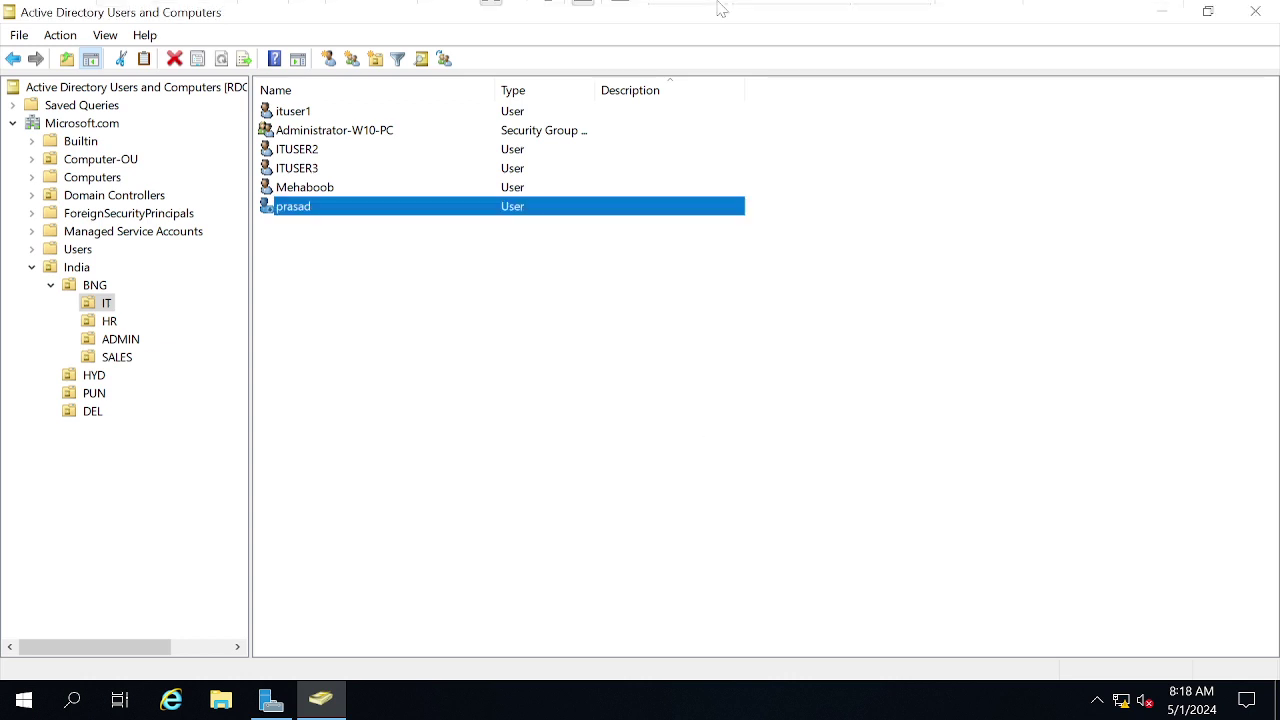
pyautogui.click(883, 18)
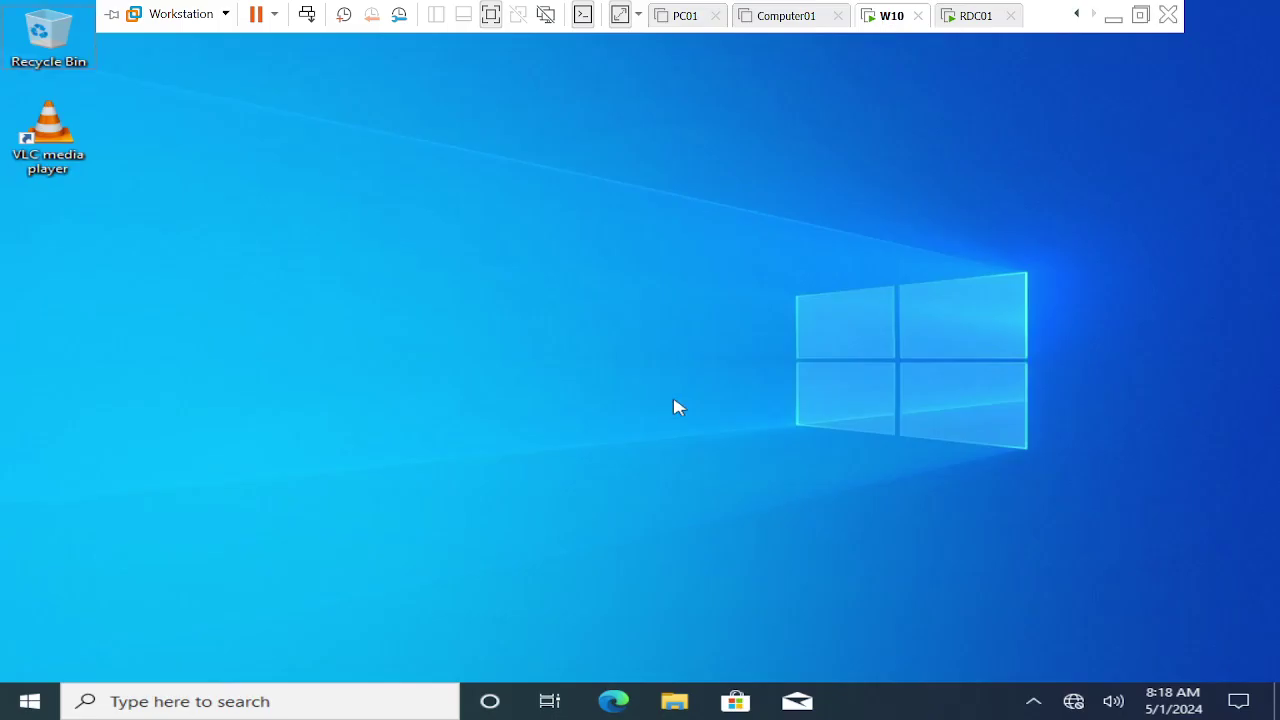
pyautogui.press('super+r')
pyautogui.write('logoff')
pyautogui.press('Return')
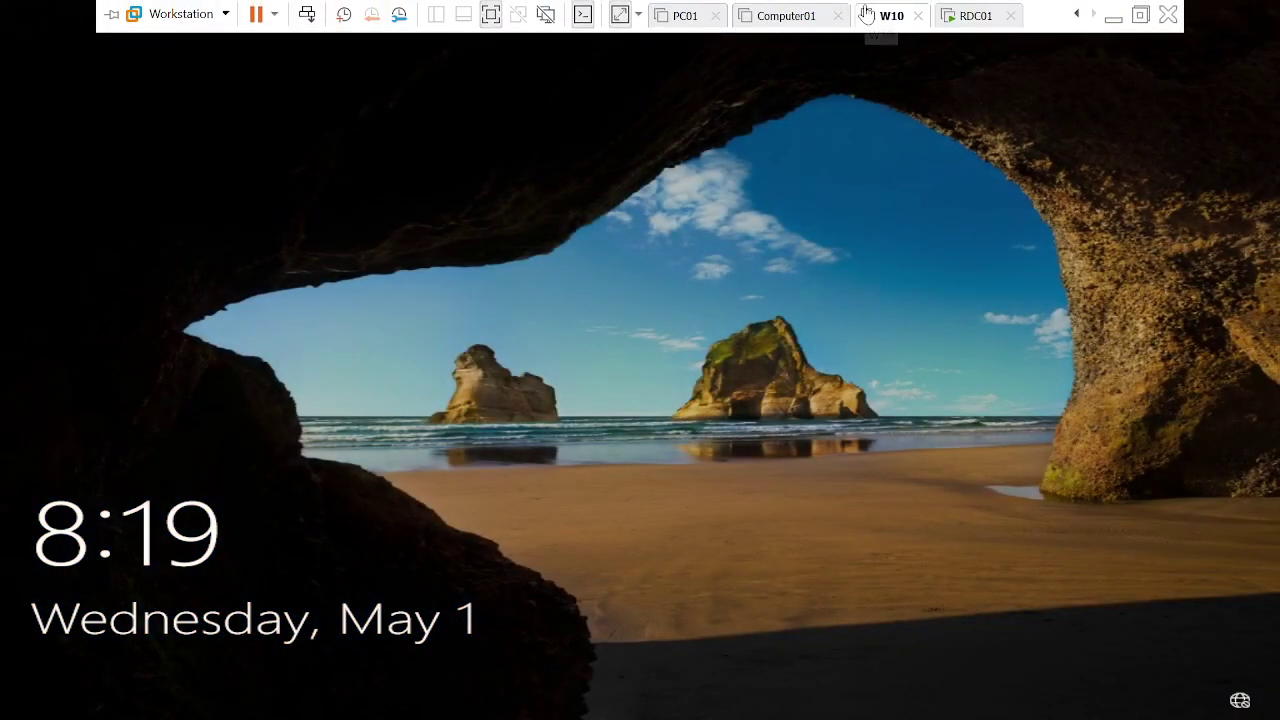
# Attempt signing in with the disabled account and dismiss the 'account has been disabled' error.
pyautogui.rightClick(866, 14)
pyautogui.click(931, 124)
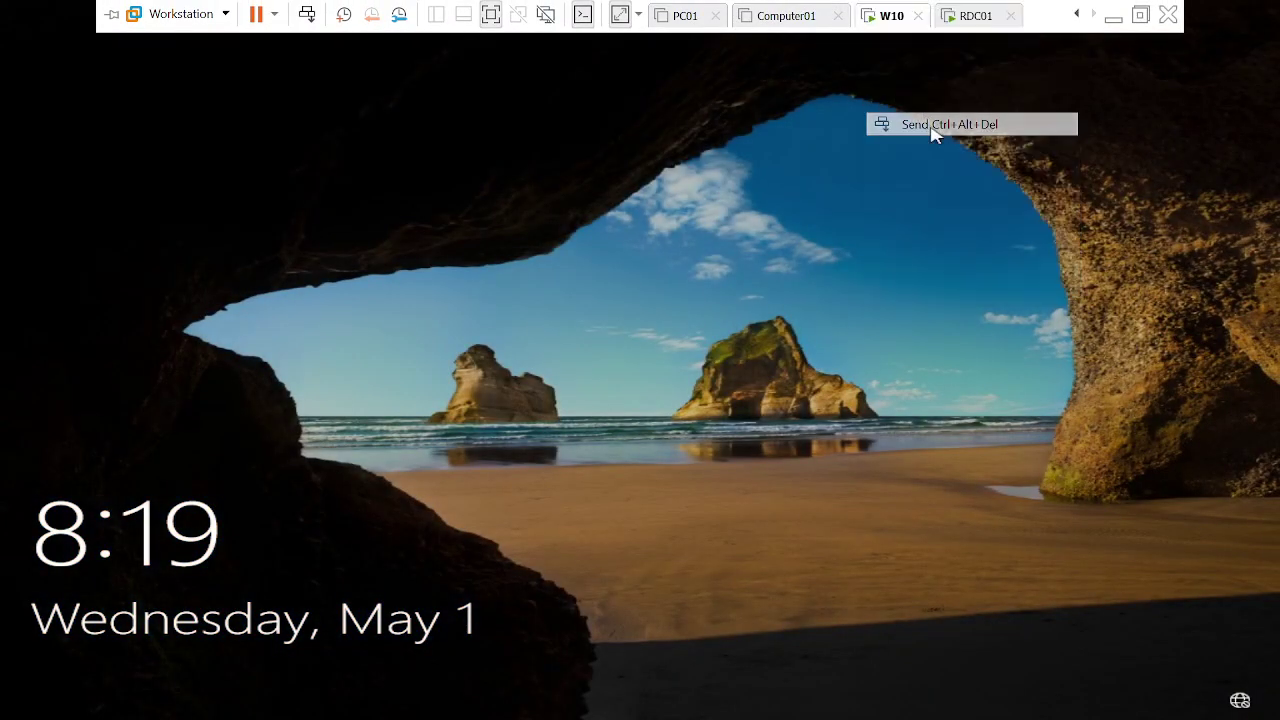
pyautogui.write('•••••')
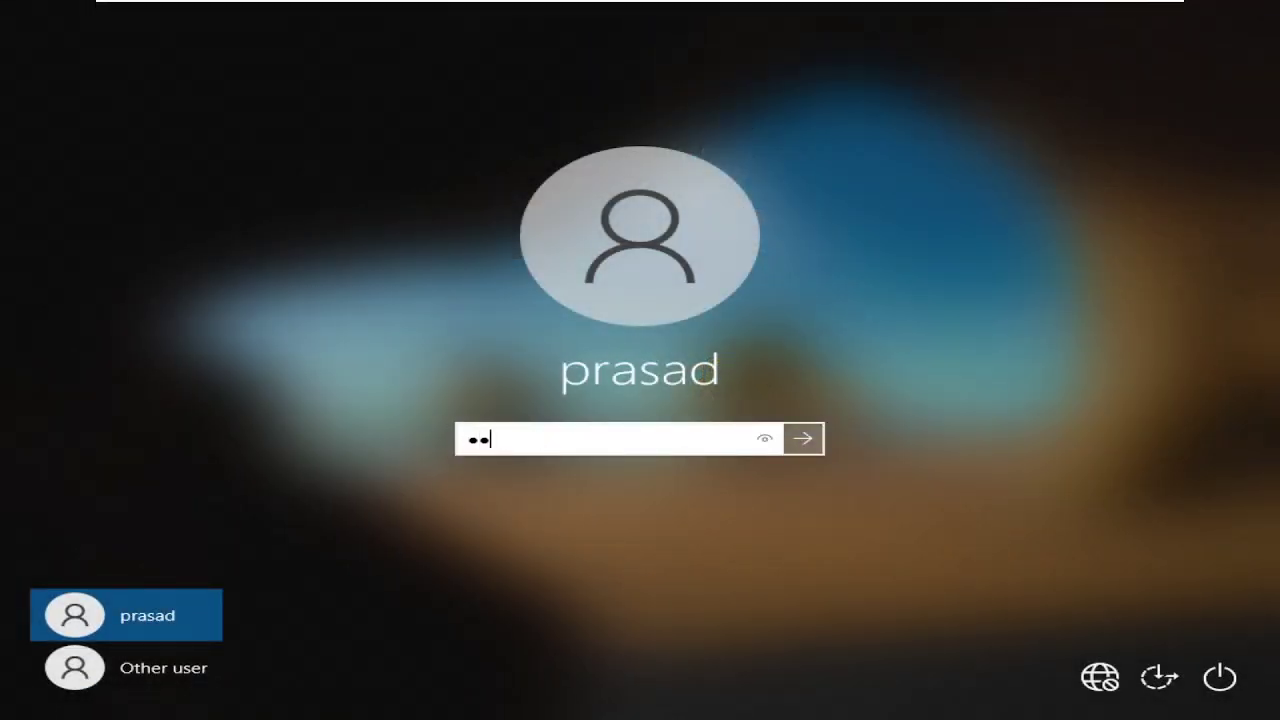
pyautogui.write('••••••••')
pyautogui.press('Return')
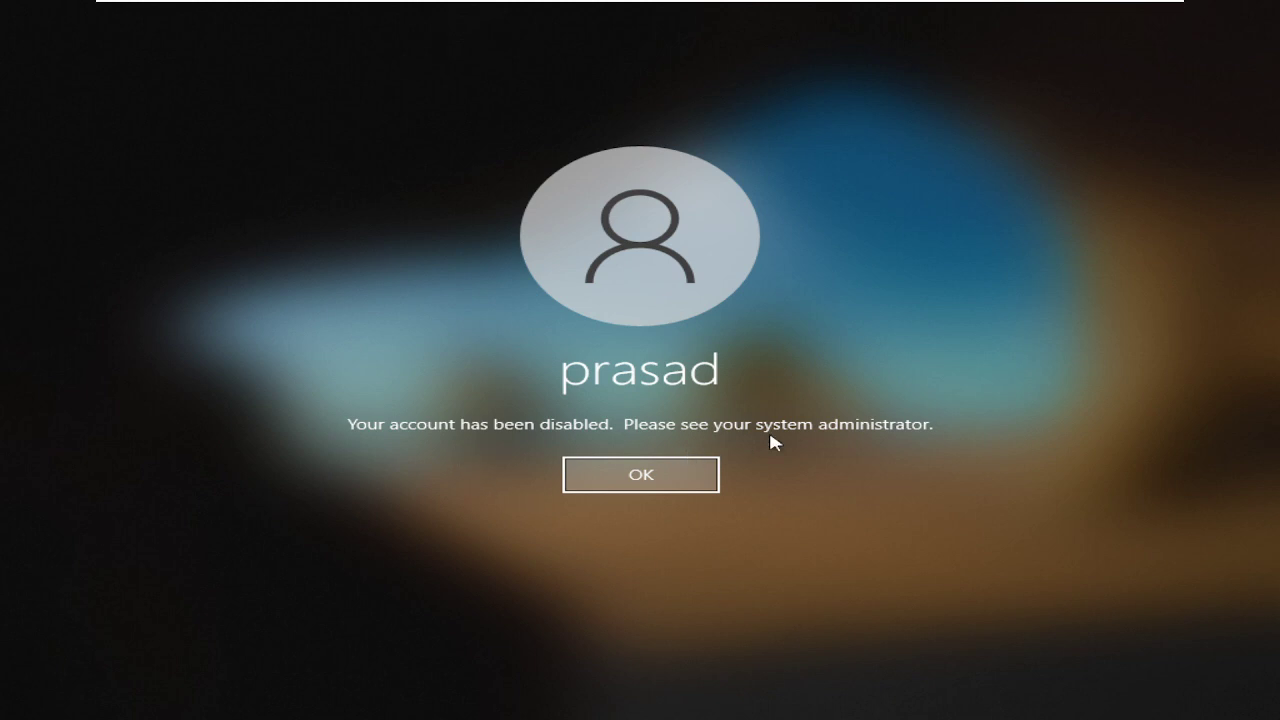
pyautogui.click(709, 470)
pyautogui.moveTo(771, 6)
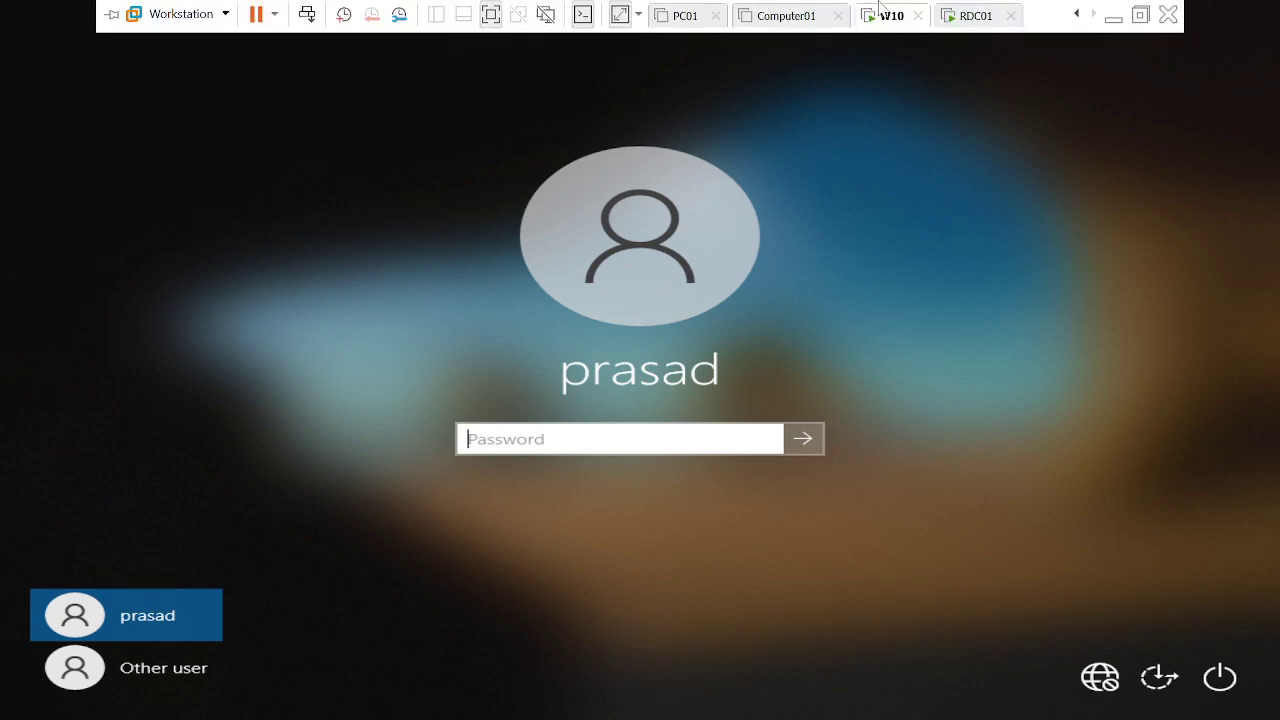
pyautogui.click(970, 16)
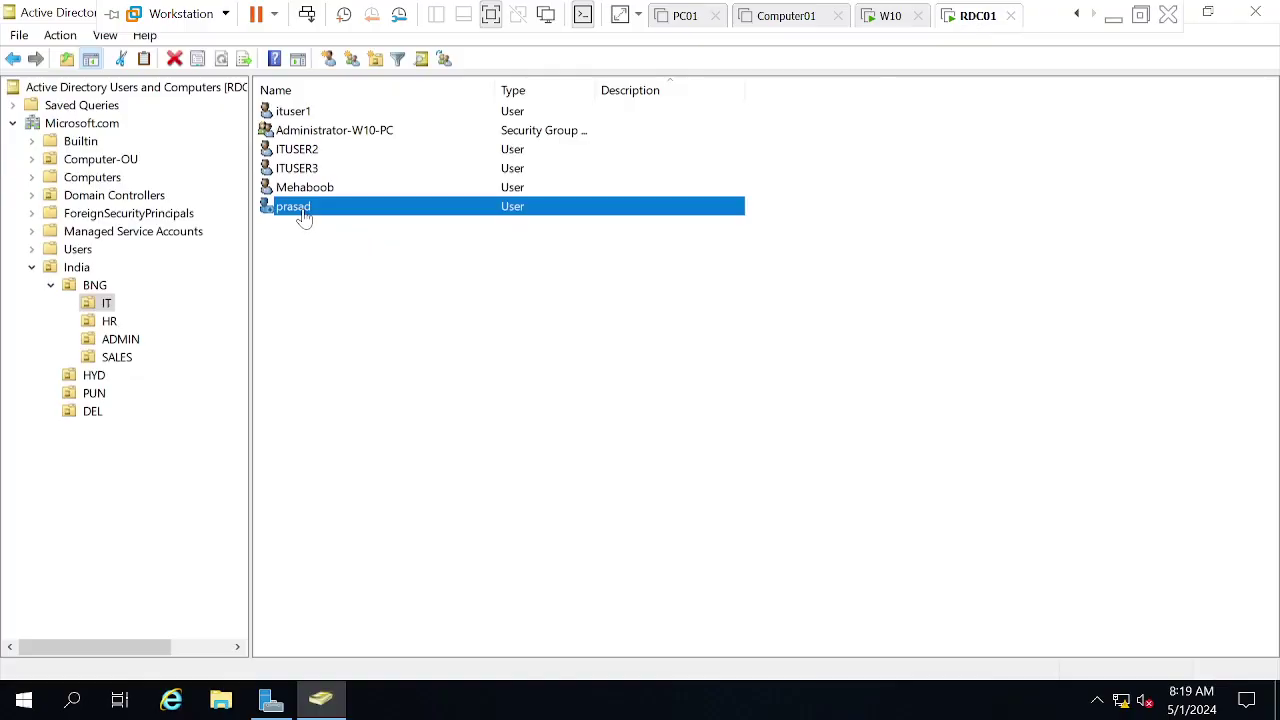
# Remove the disabled user from Administrator-W10-PC and apply, leaving four members.
pyautogui.doubleClick(350, 130)
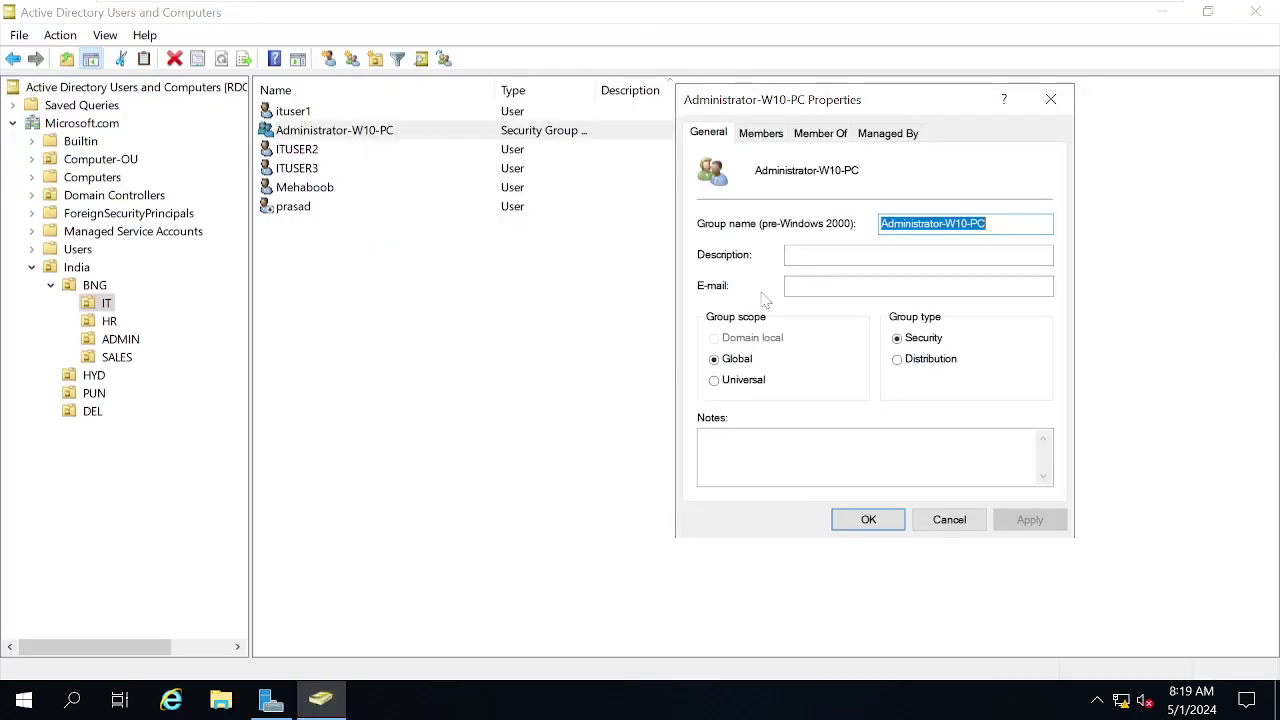
pyautogui.click(757, 137)
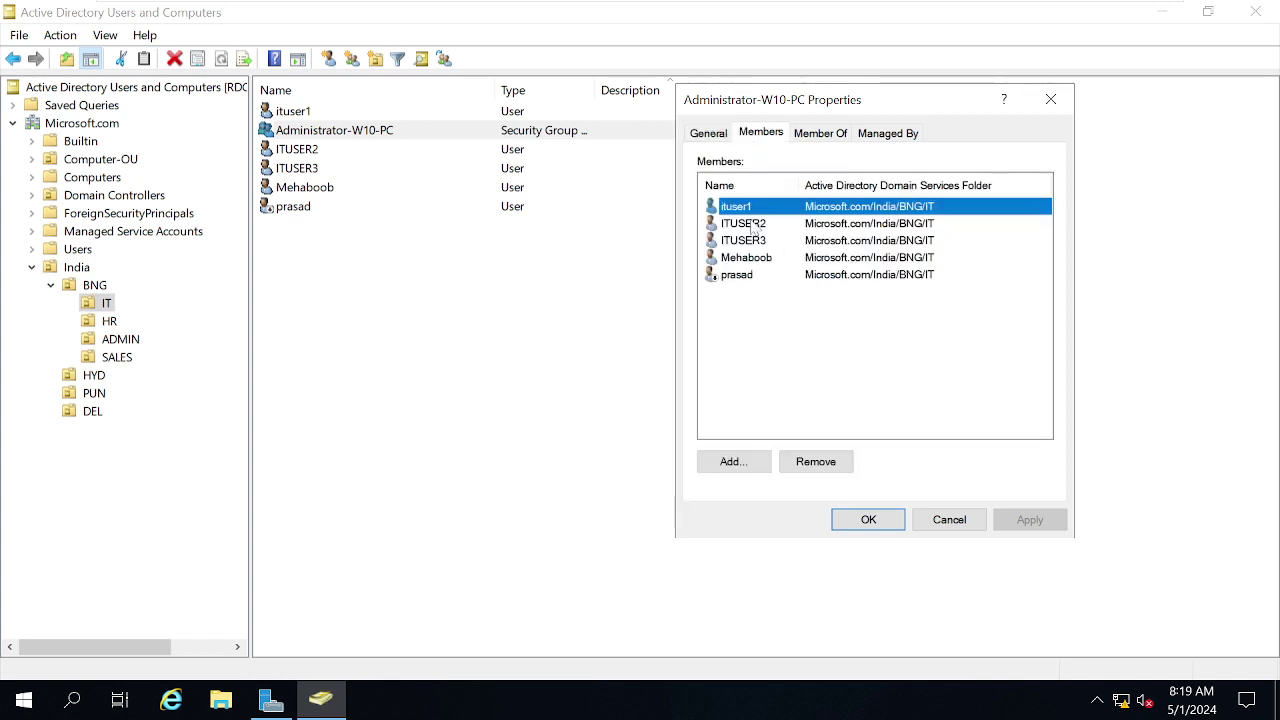
pyautogui.click(745, 277)
pyautogui.click(816, 462)
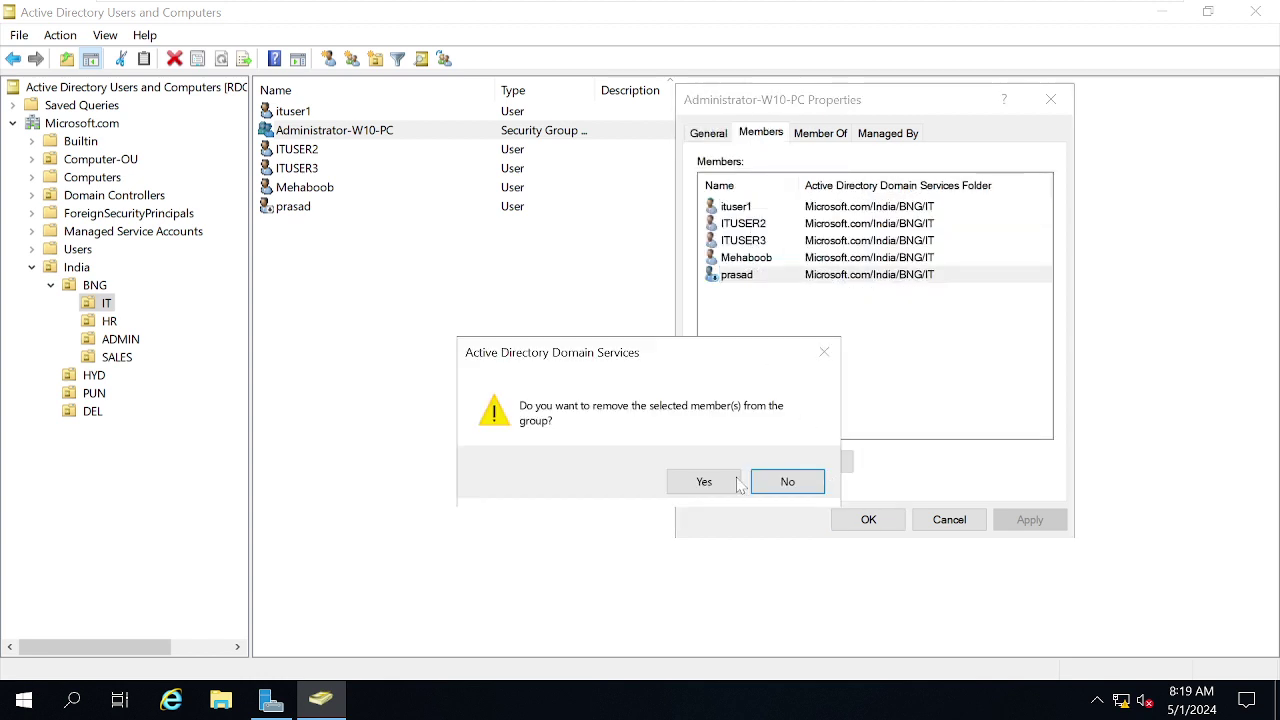
pyautogui.click(706, 482)
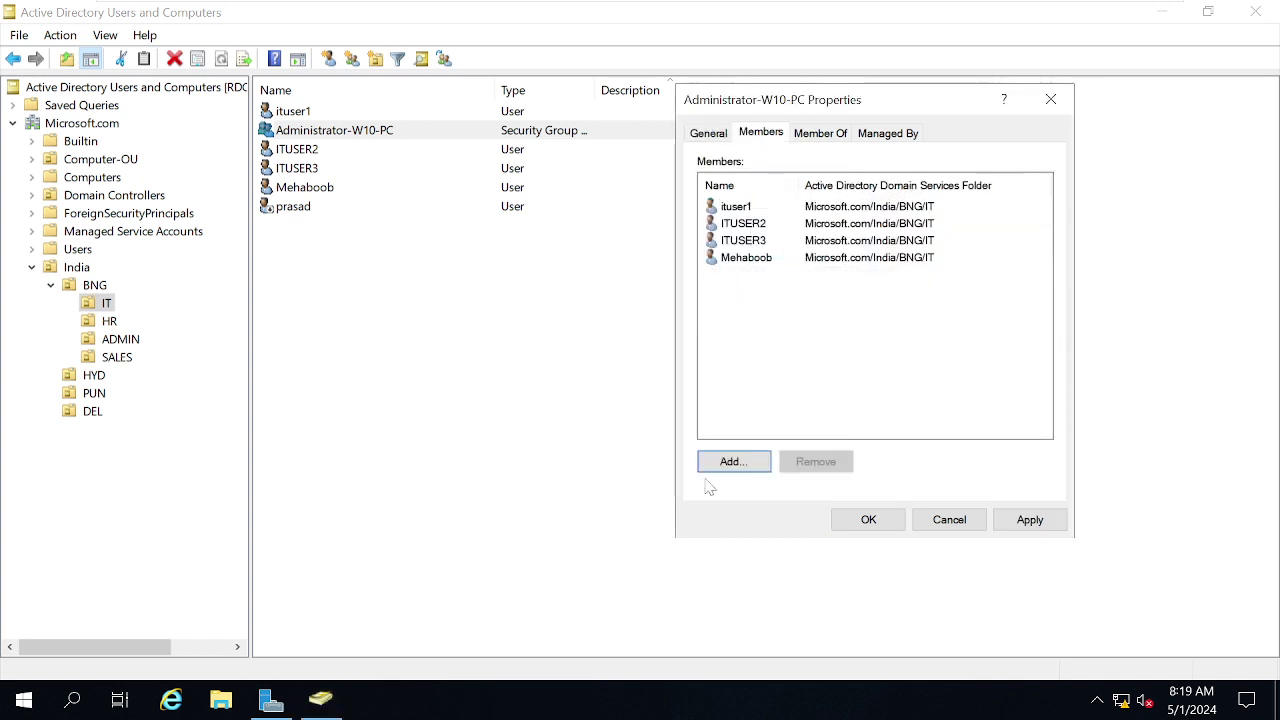
pyautogui.click(1030, 522)
pyautogui.click(884, 520)
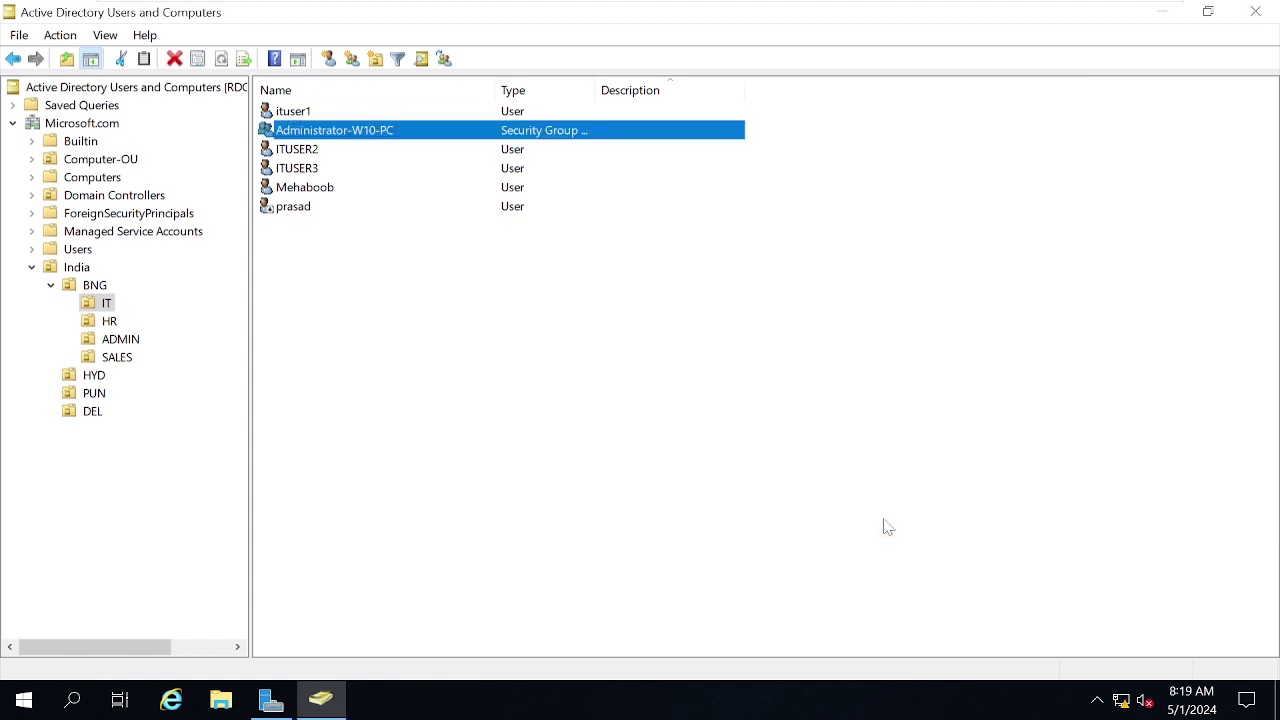
pyautogui.click(540, 453)
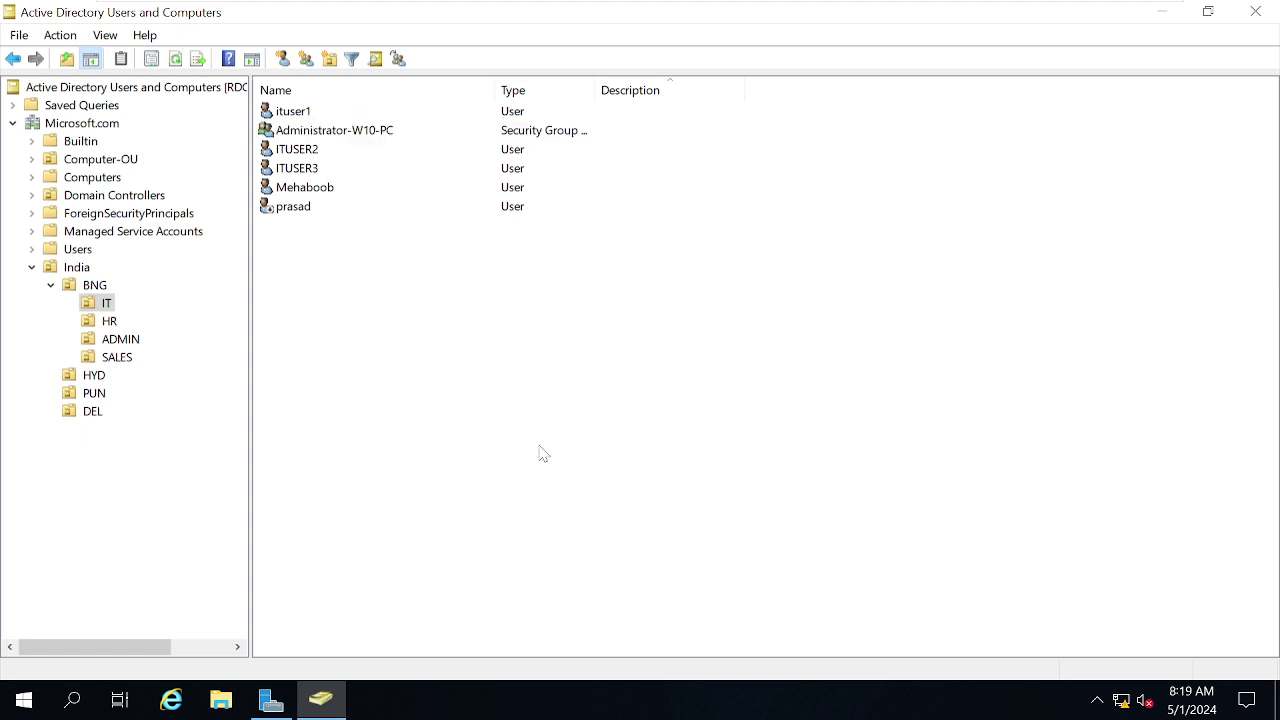
# Check the W10 sign-in screen, then return to the RDC01 domain controller console.
pyautogui.moveTo(586, 3)
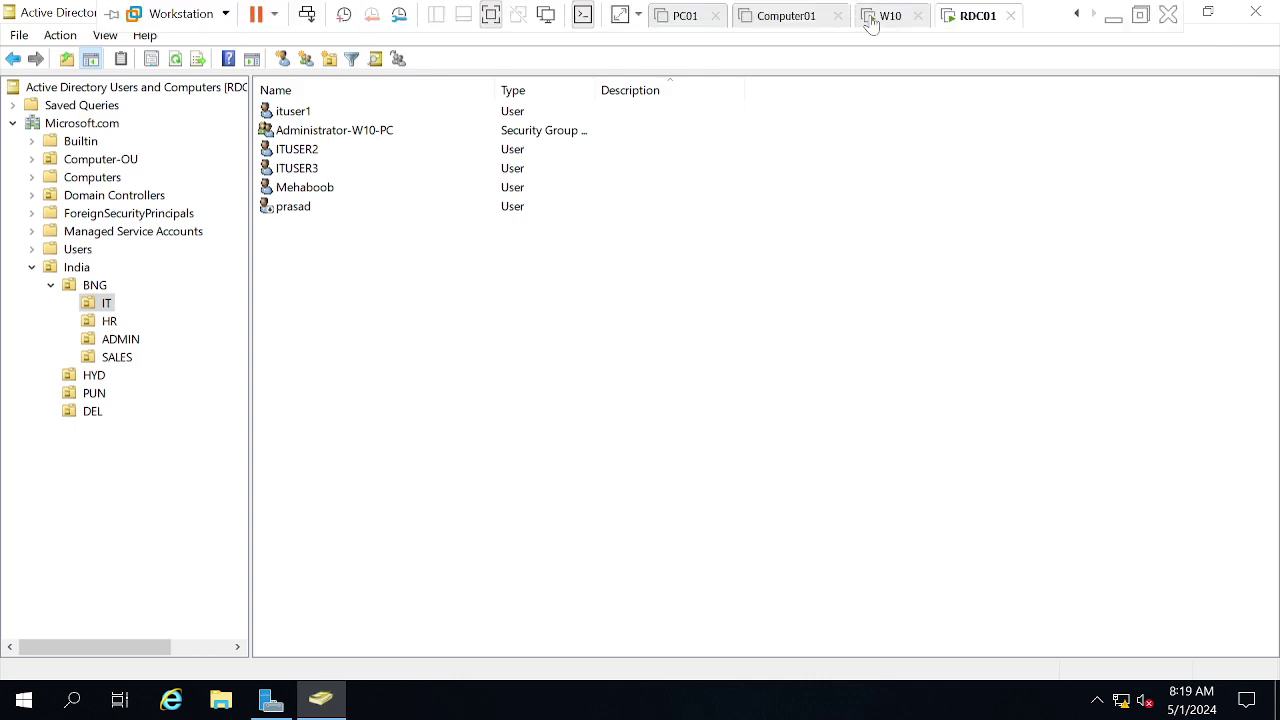
pyautogui.click(866, 15)
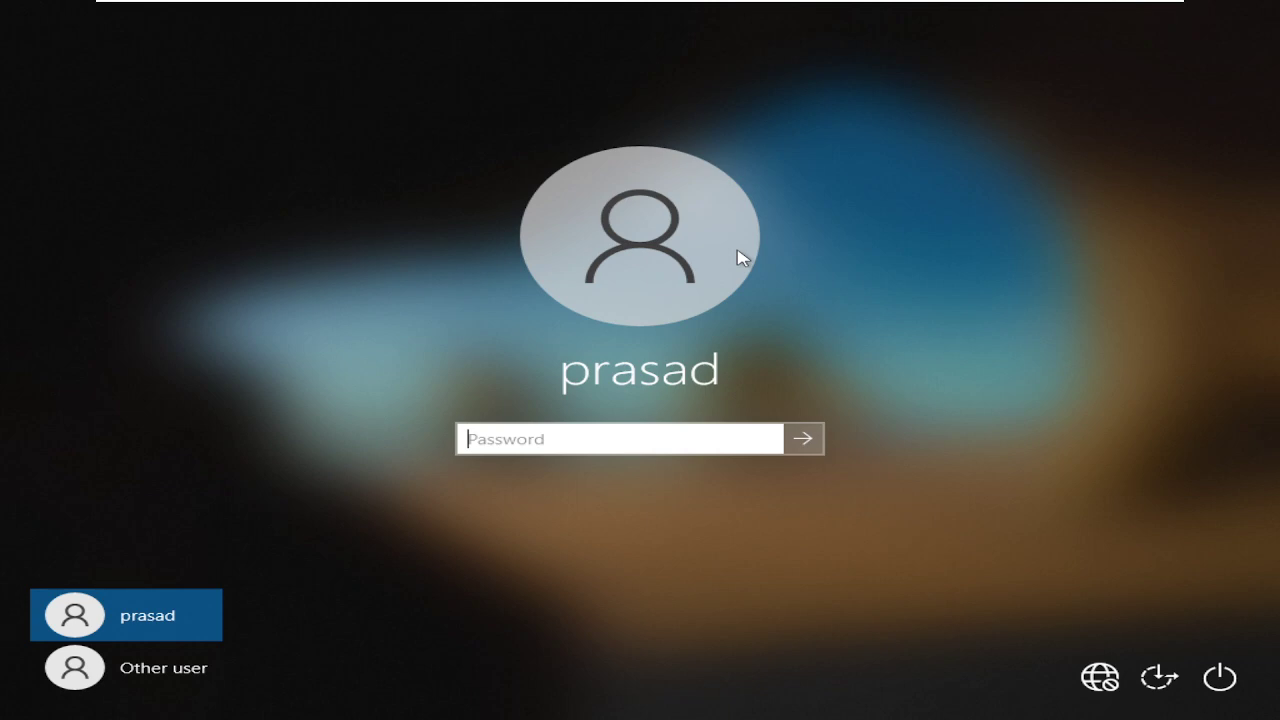
pyautogui.moveTo(855, 5)
pyautogui.click(955, 25)
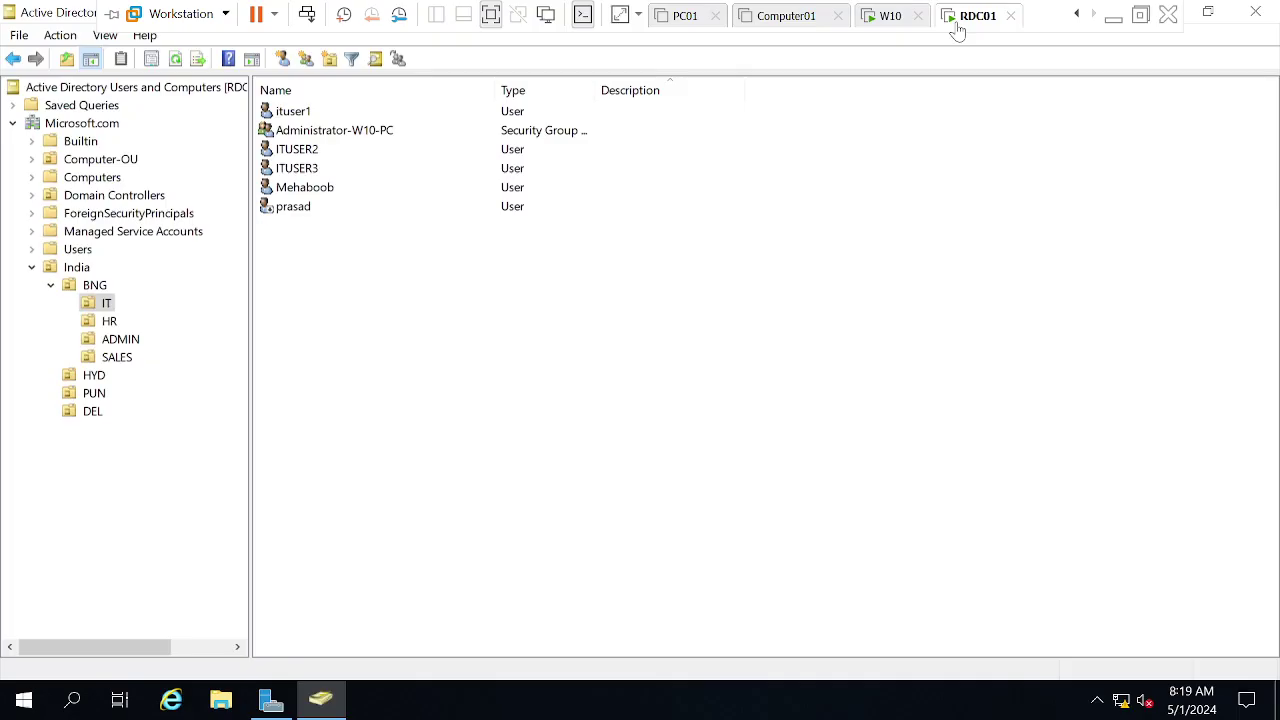
# Display the Microsoft.com domain root's containers and OUs instead of the IT users.
pyautogui.click(318, 189)
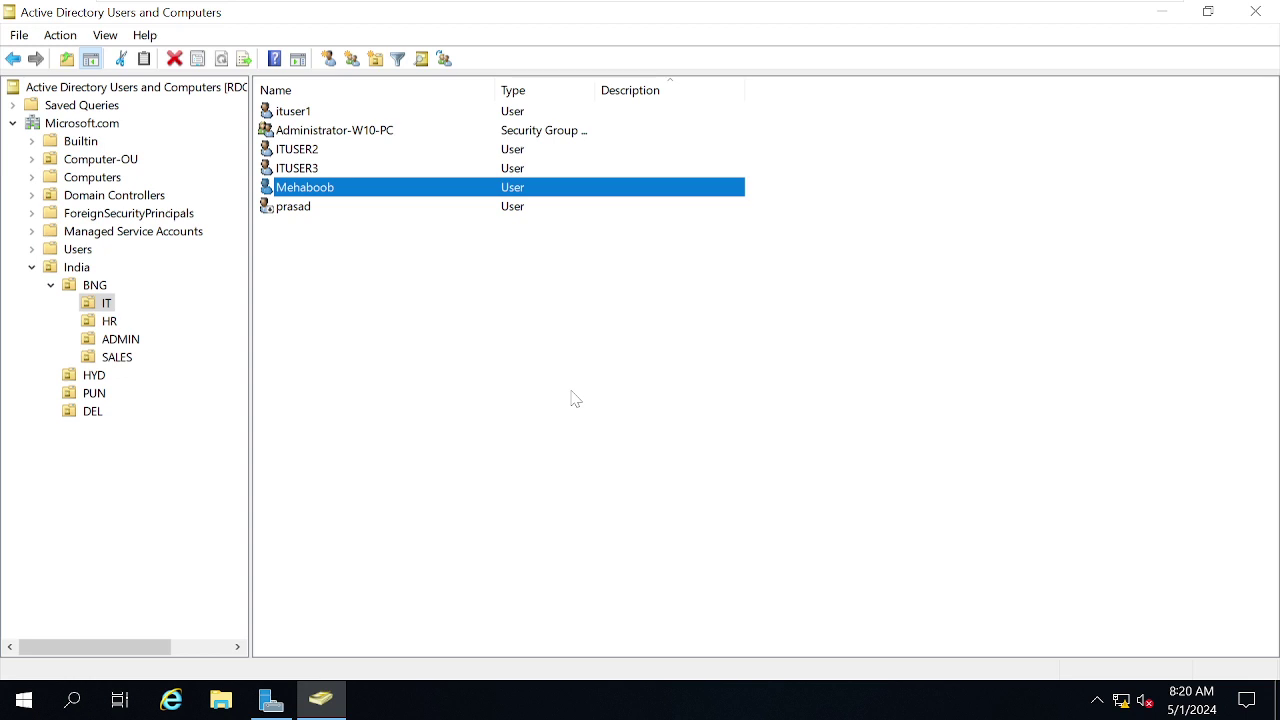
pyautogui.click(494, 382)
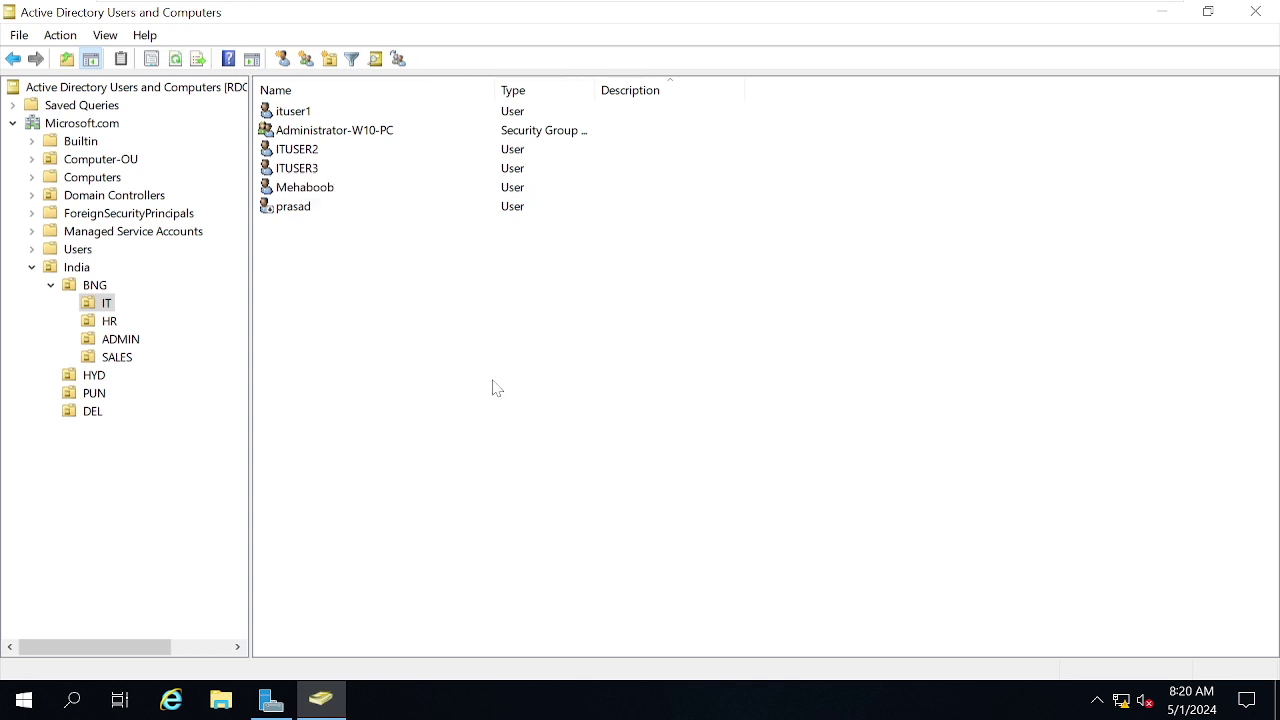
pyautogui.click(85, 124)
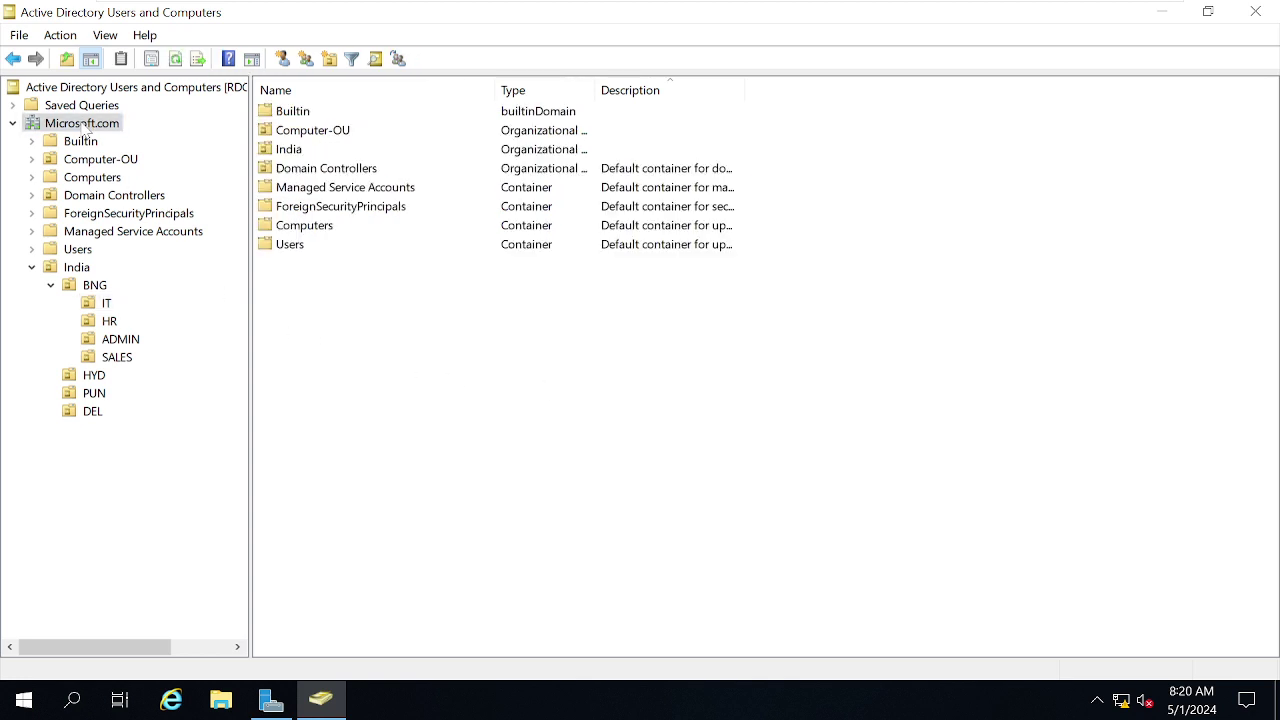
# Run a Find Users search on Microsoft.com for a partial user name.
pyautogui.rightClick(85, 124)
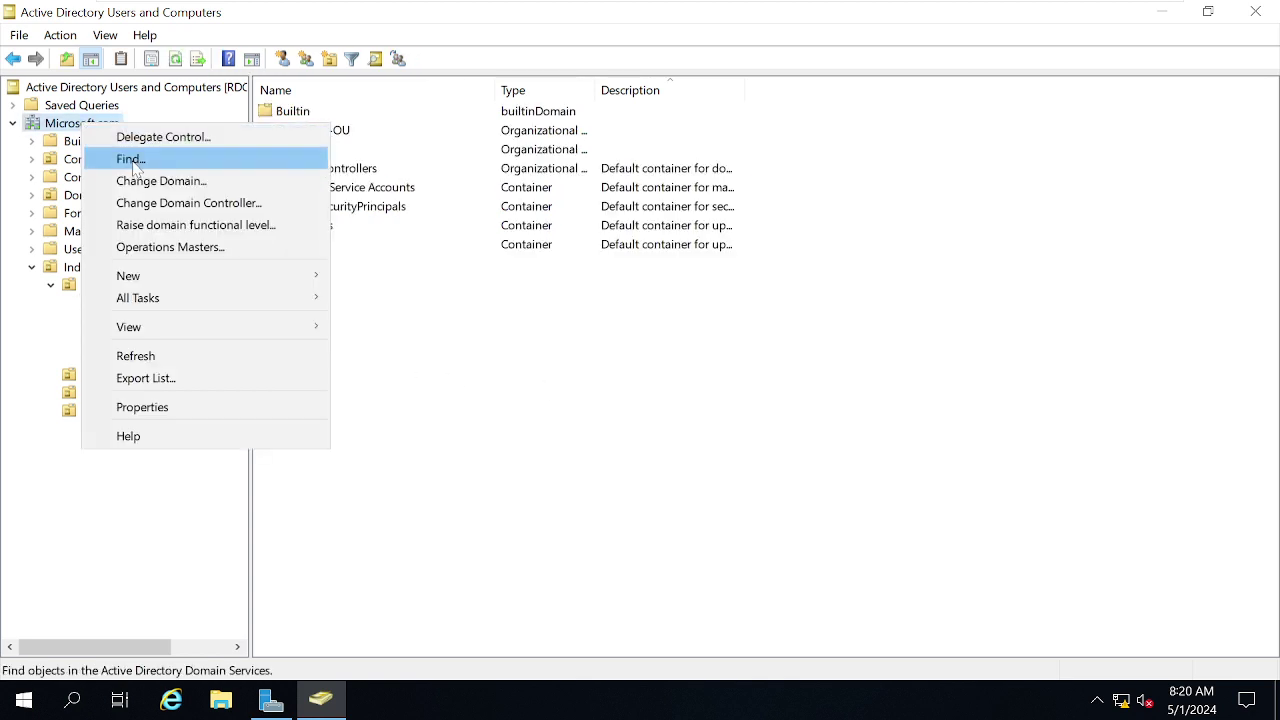
pyautogui.click(737, 449)
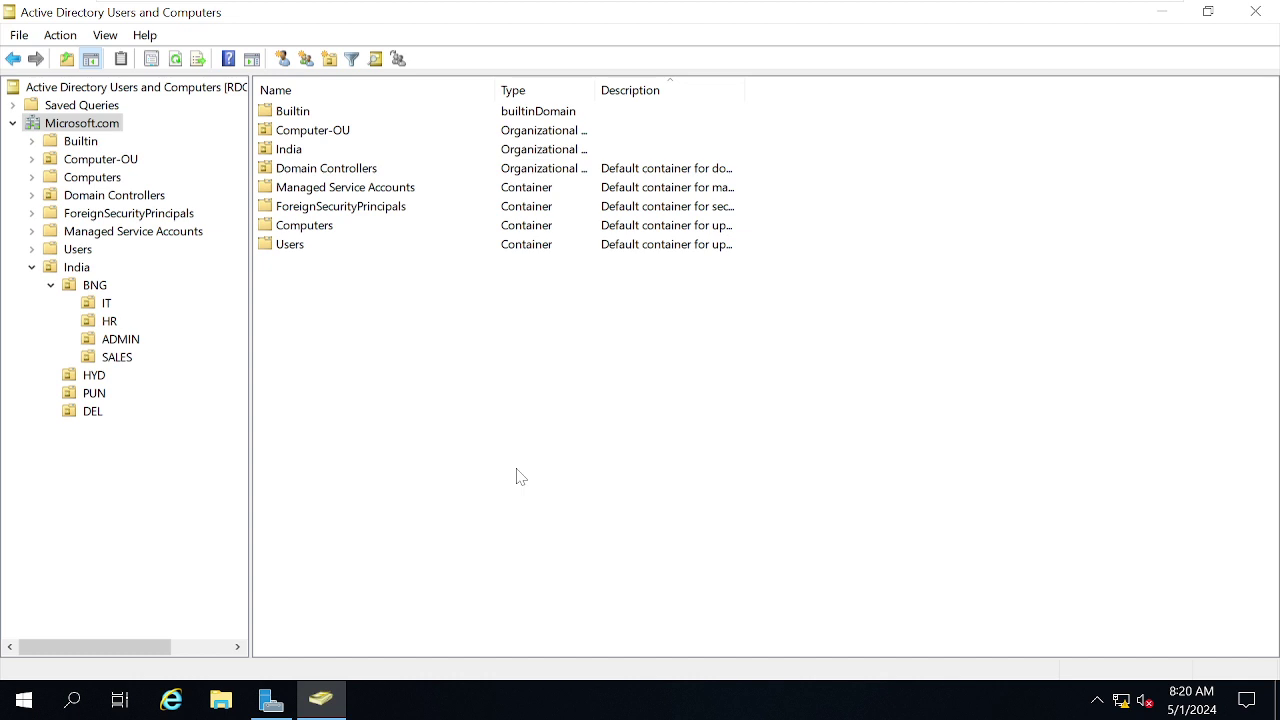
pyautogui.rightClick(82, 125)
pyautogui.click(130, 161)
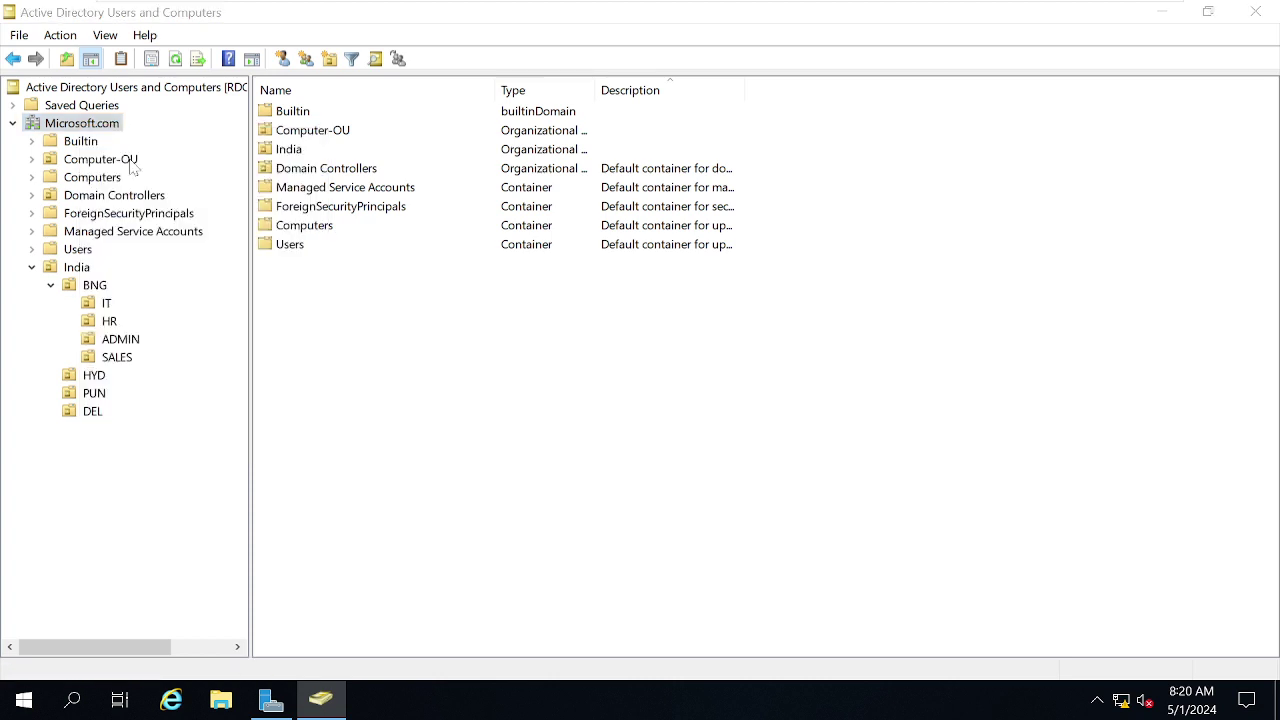
pyautogui.click(227, 189)
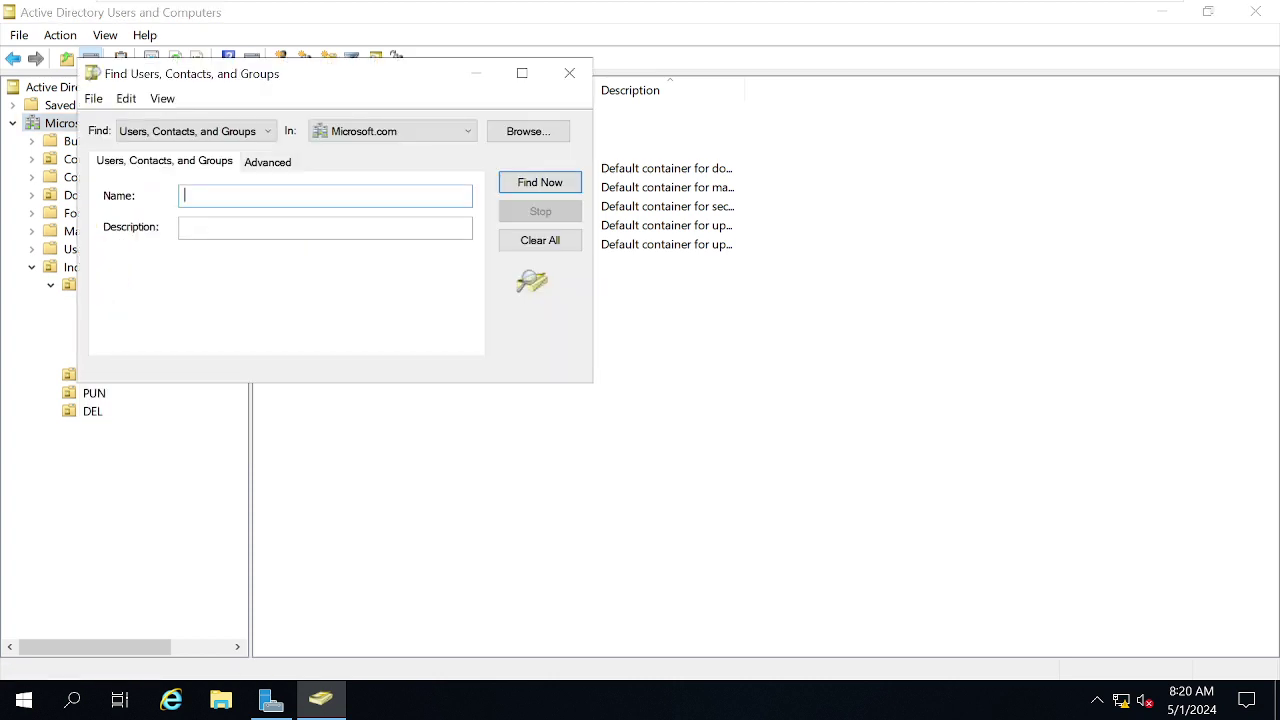
pyautogui.write('prasa')
pyautogui.press('BackSpace')
pyautogui.press('BackSpace')
pyautogui.click(547, 188)
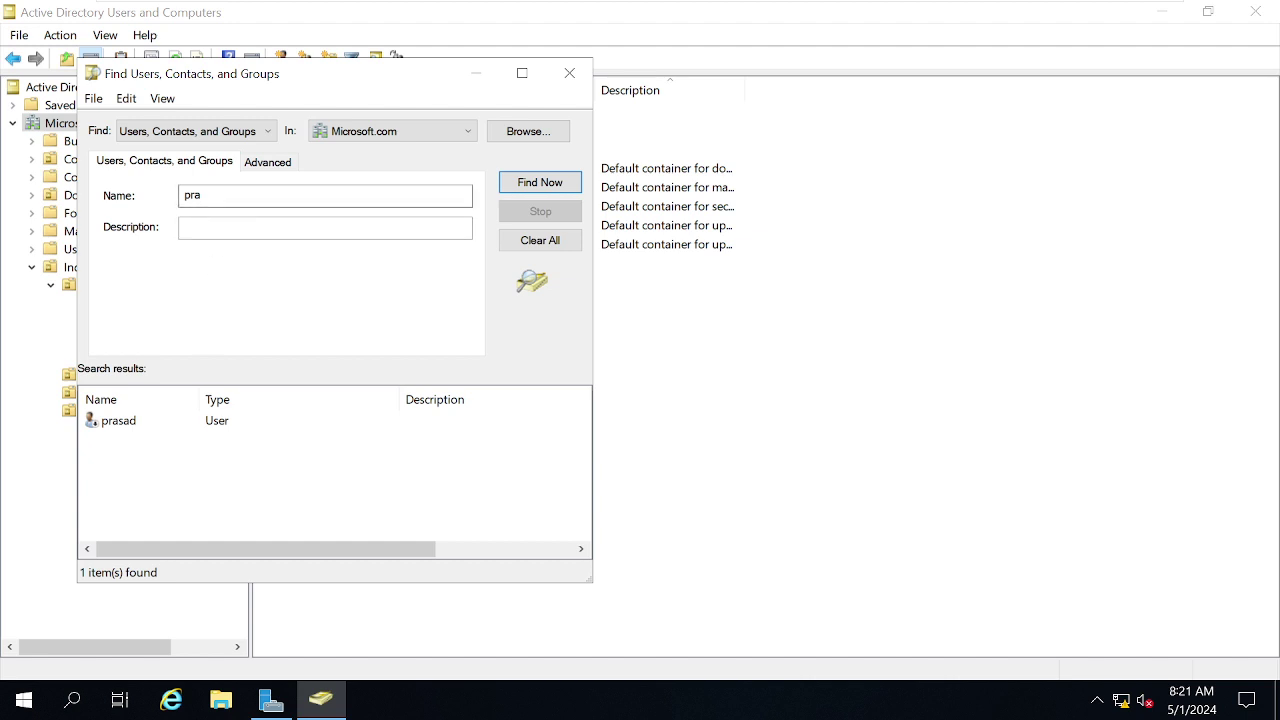
# Search again for names starting with 'm' and select the single user found.
pyautogui.click(200, 195)
pyautogui.write('sad')
pyautogui.press('BackSpace')
pyautogui.press('BackSpace')
pyautogui.press('BackSpace')
pyautogui.press('BackSpace')
pyautogui.press('BackSpace')
pyautogui.press('BackSpace')
pyautogui.write('m')
pyautogui.click(542, 190)
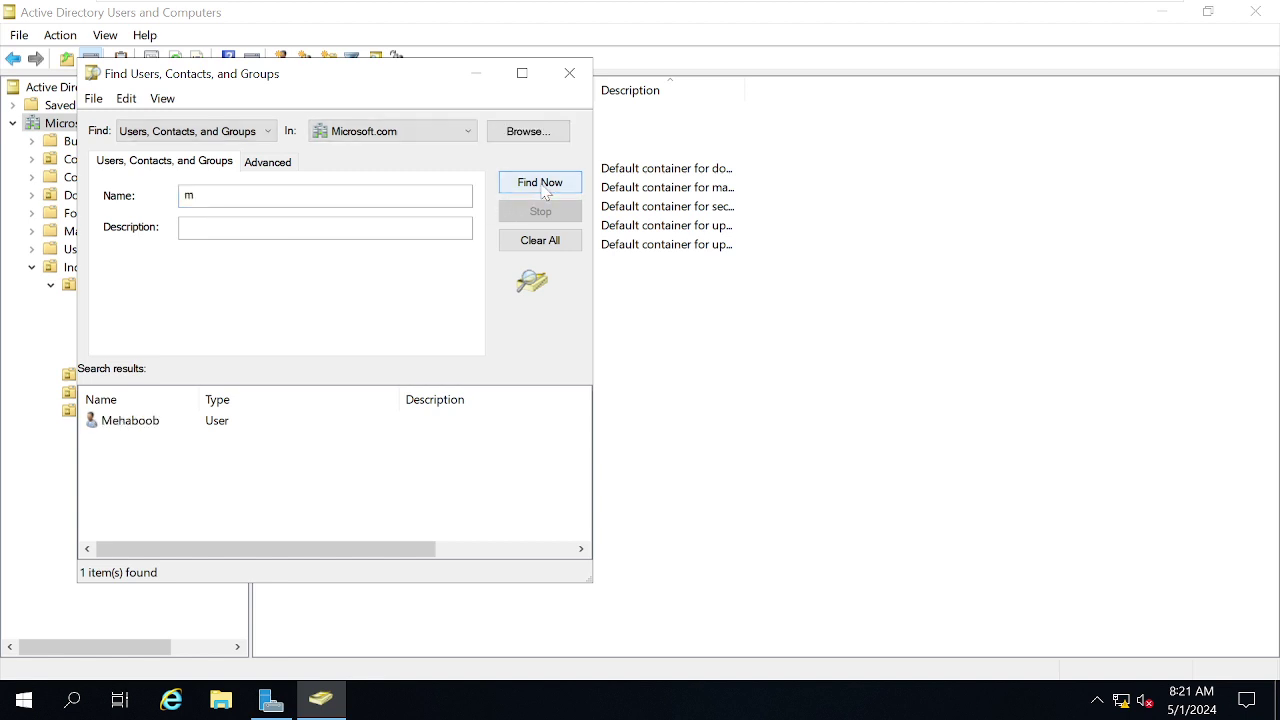
pyautogui.click(292, 194)
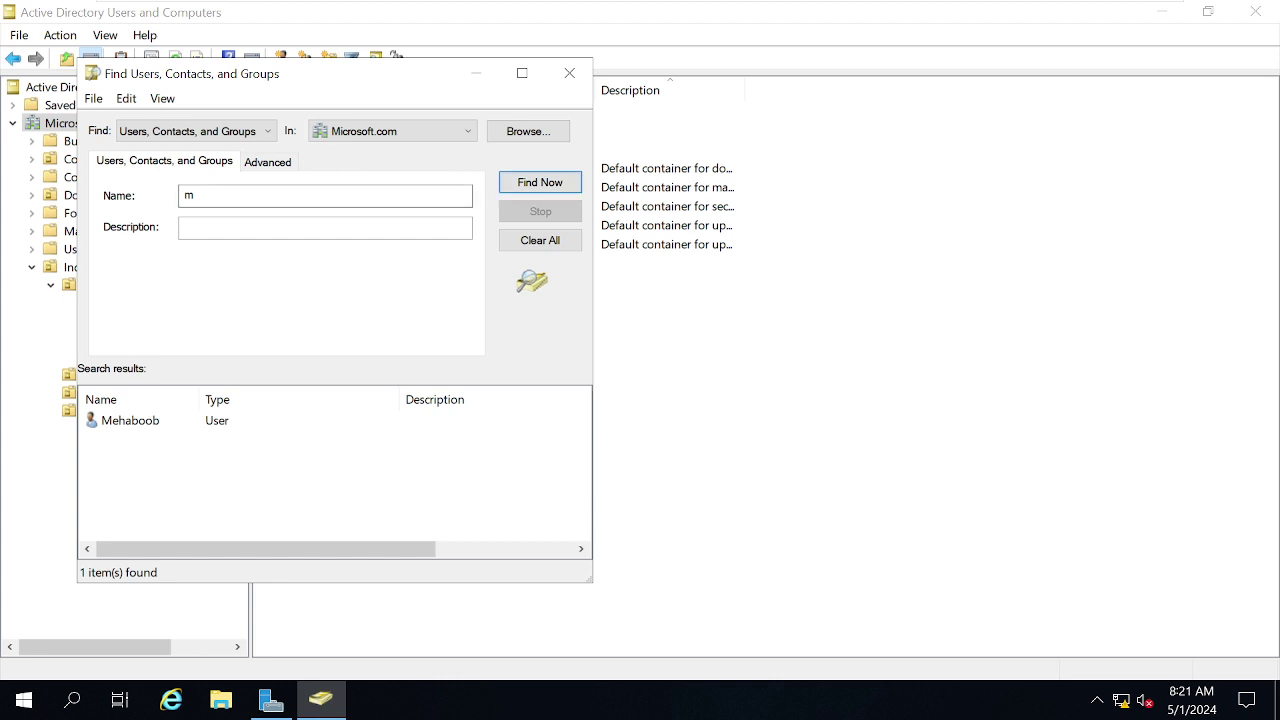
pyautogui.click(142, 427)
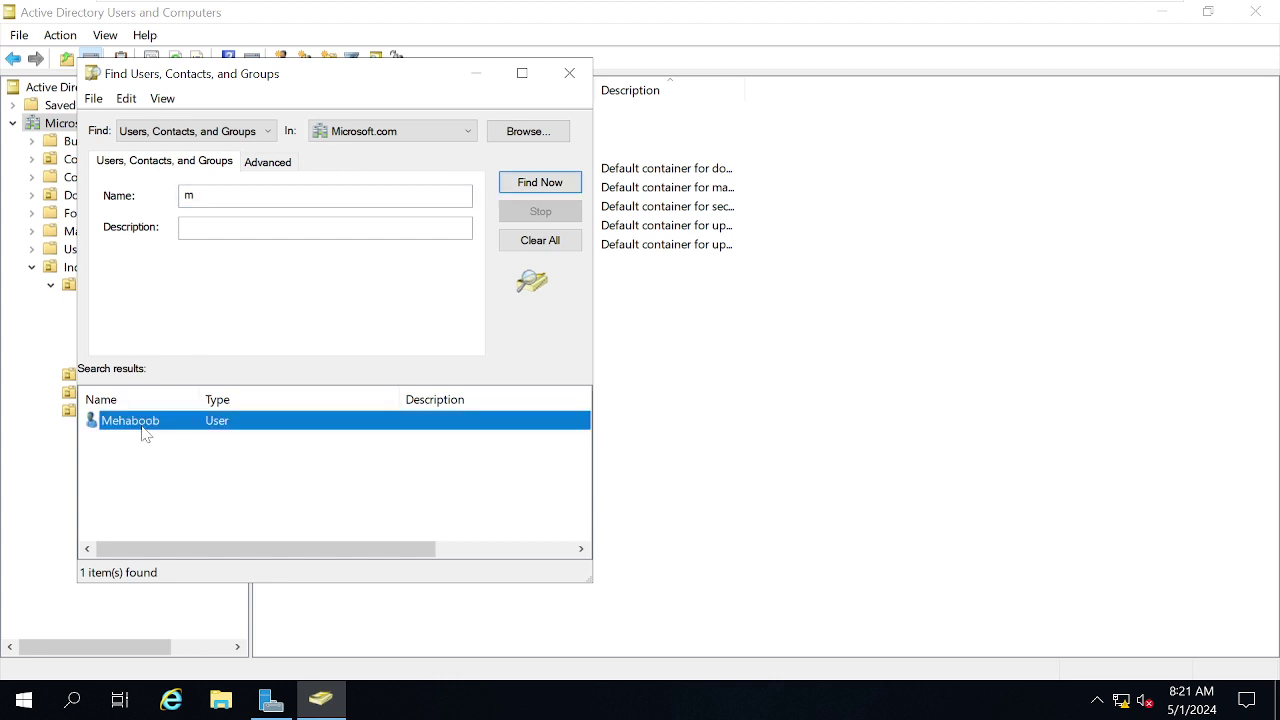
# Reset the found user's password with 'Unlock the user's account' ticked, and confirm the change.
pyautogui.rightClick(145, 432)
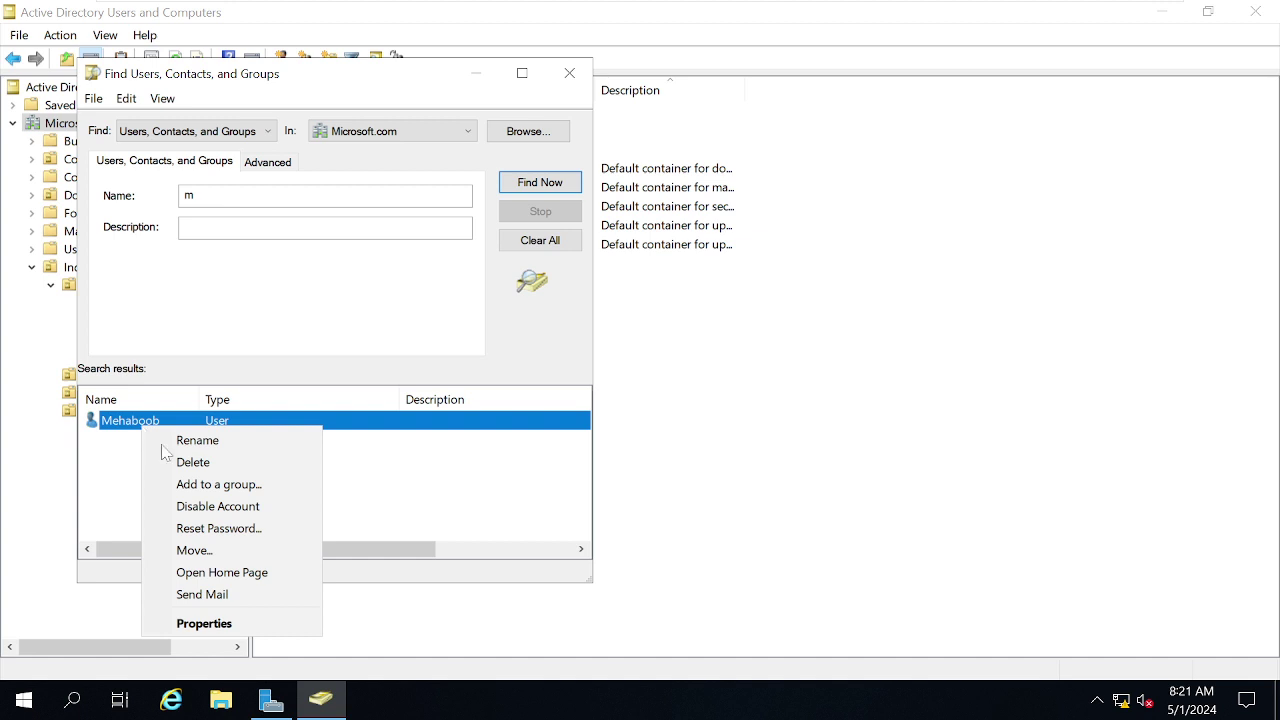
pyautogui.click(265, 540)
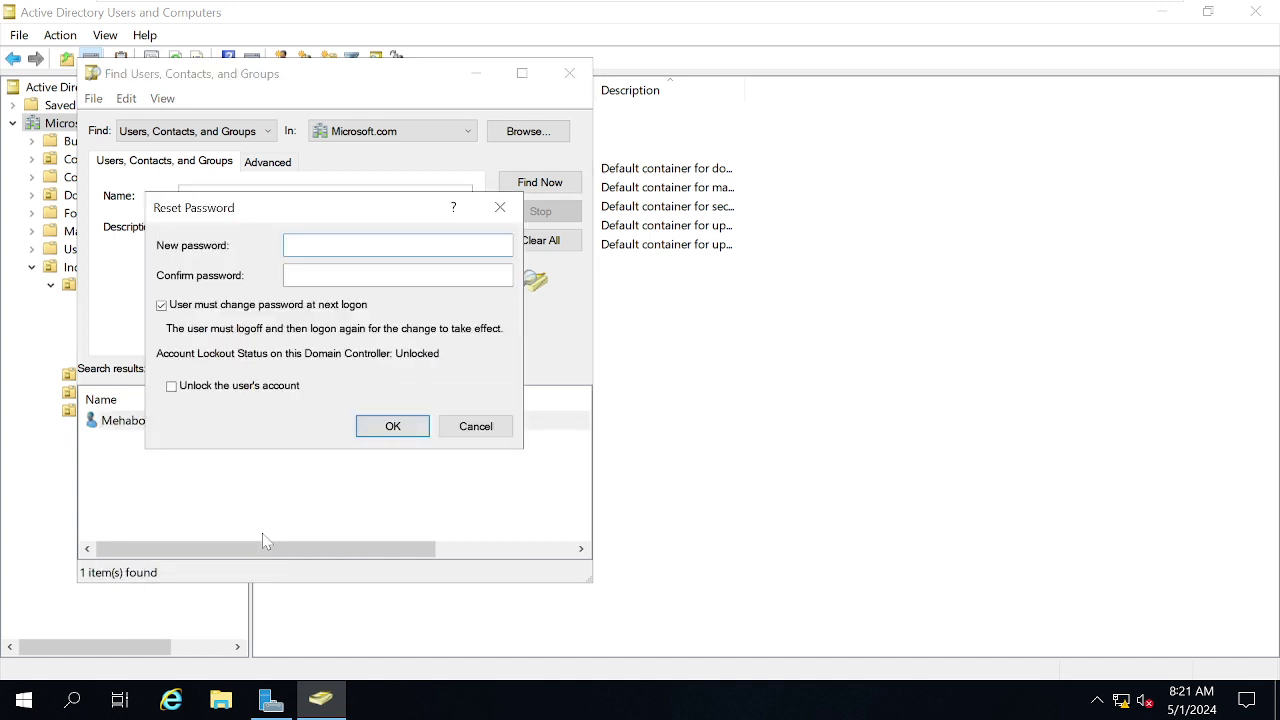
pyautogui.write('**************************')
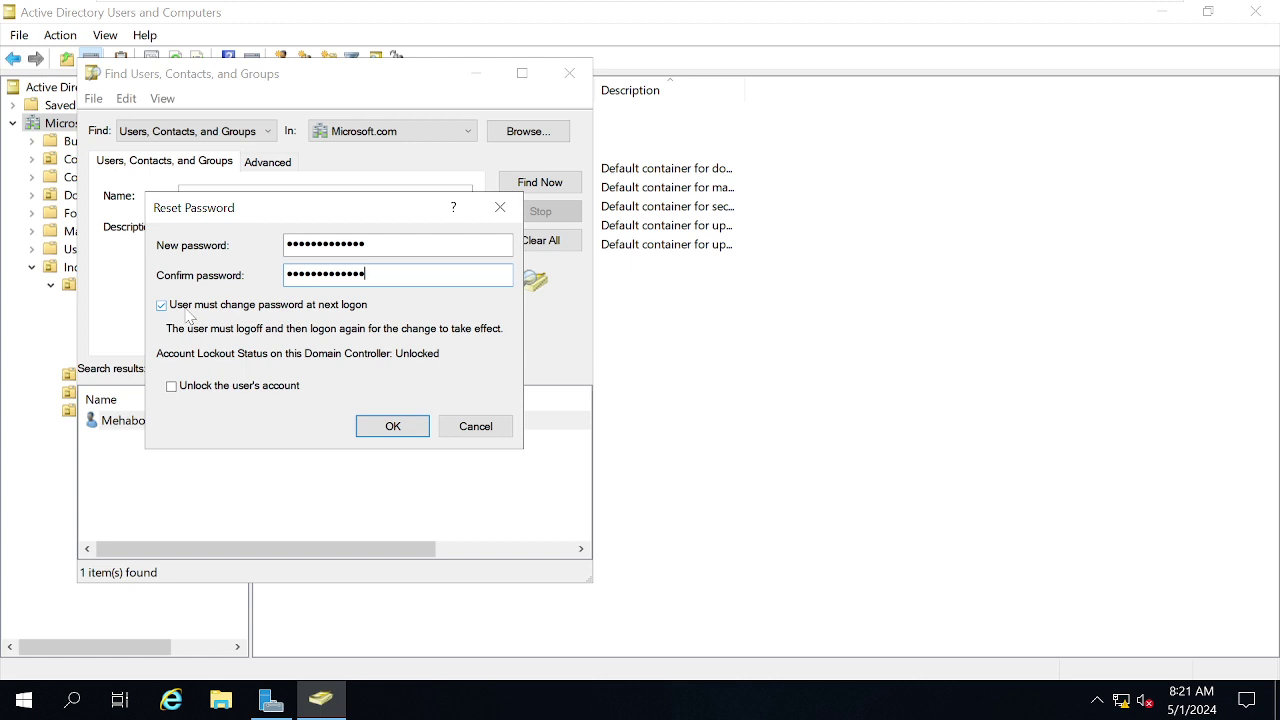
pyautogui.click(196, 390)
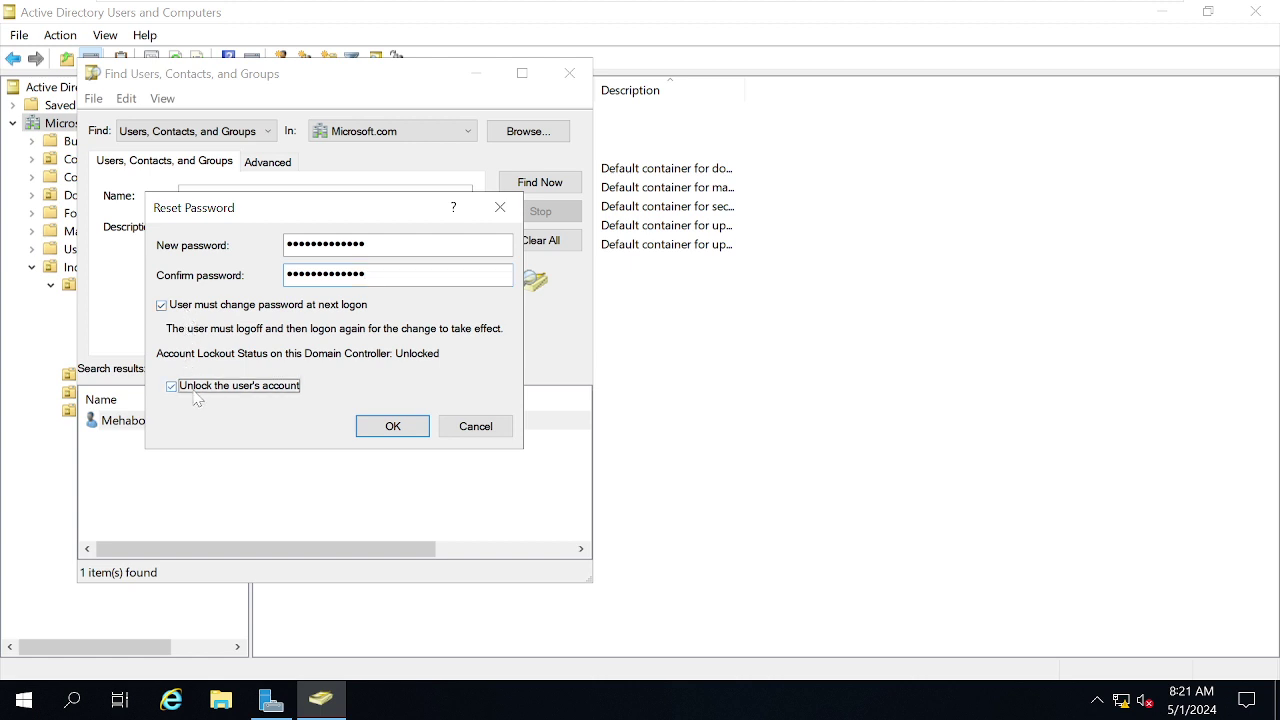
pyautogui.click(389, 429)
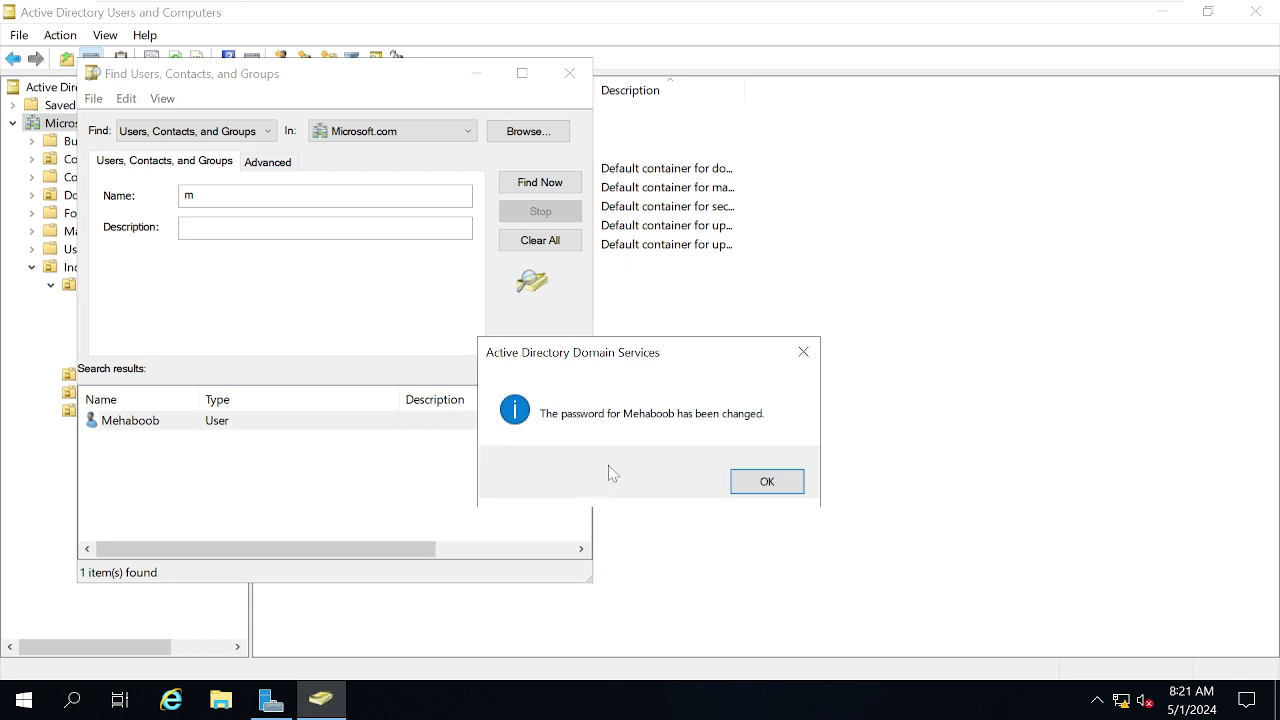
pyautogui.click(767, 481)
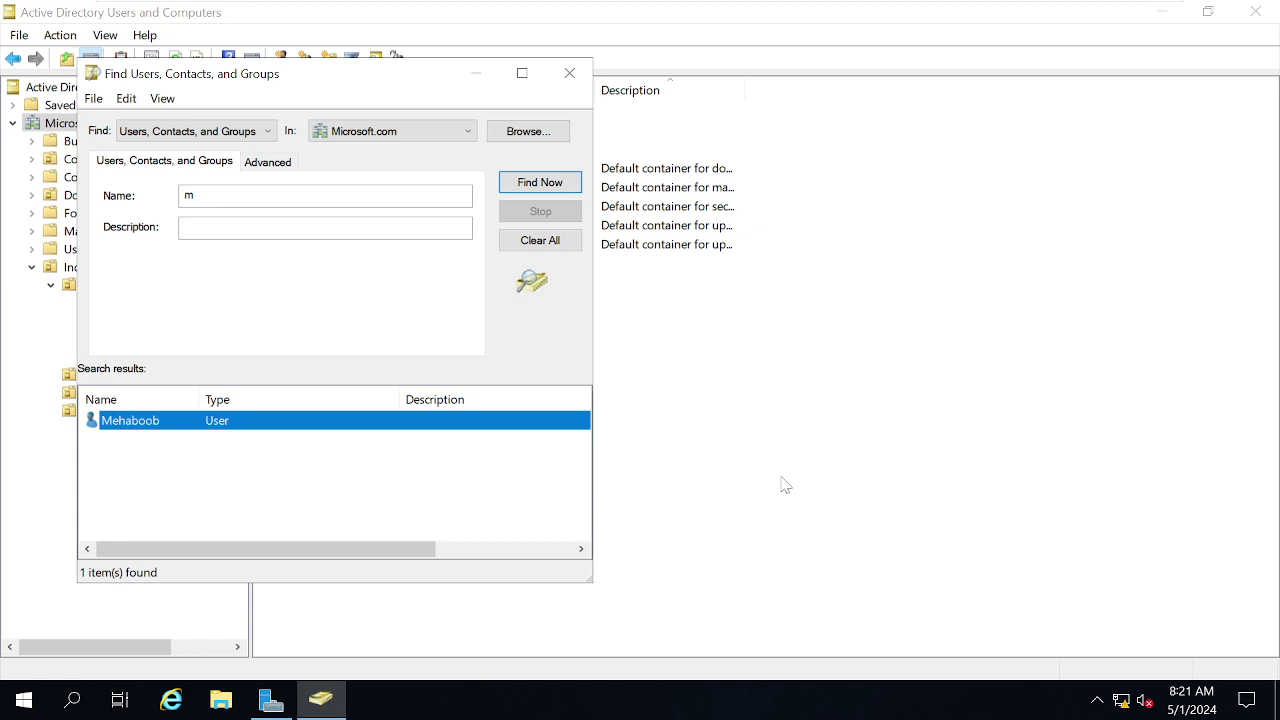
# On the W10 VM, sign in as Other user with the domain account's credentials.
pyautogui.moveTo(706, 3)
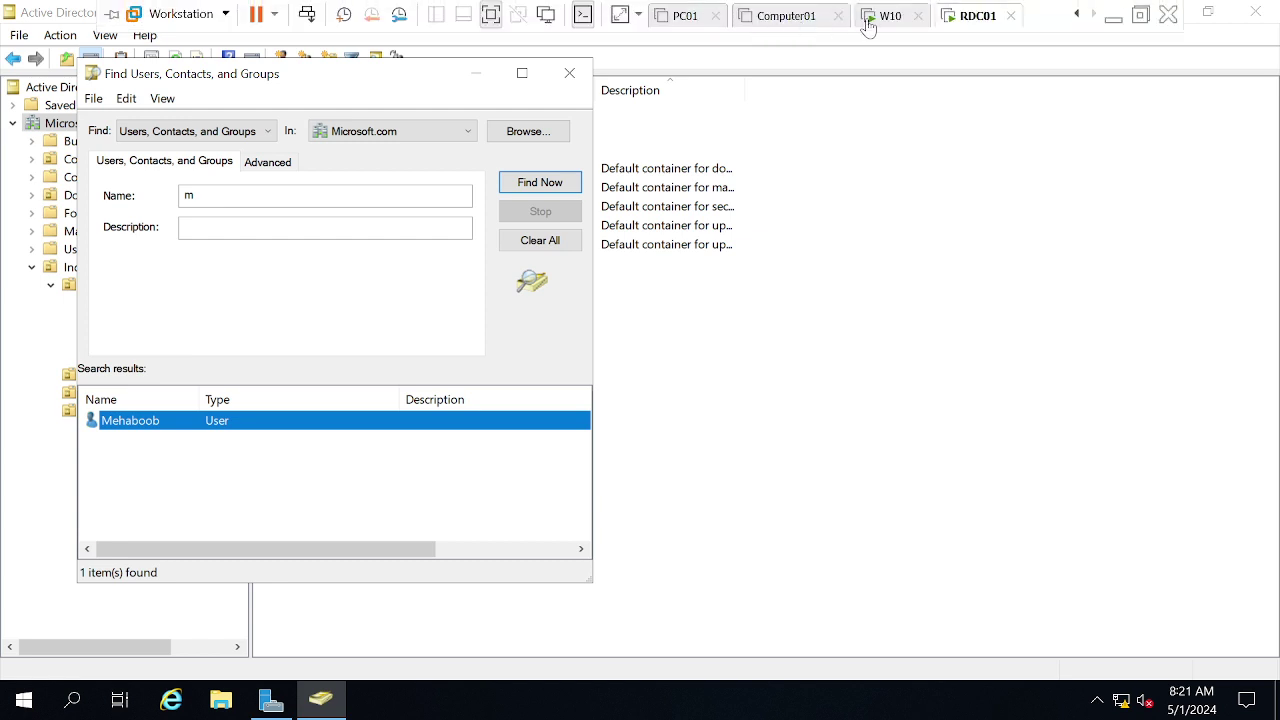
pyautogui.click(890, 17)
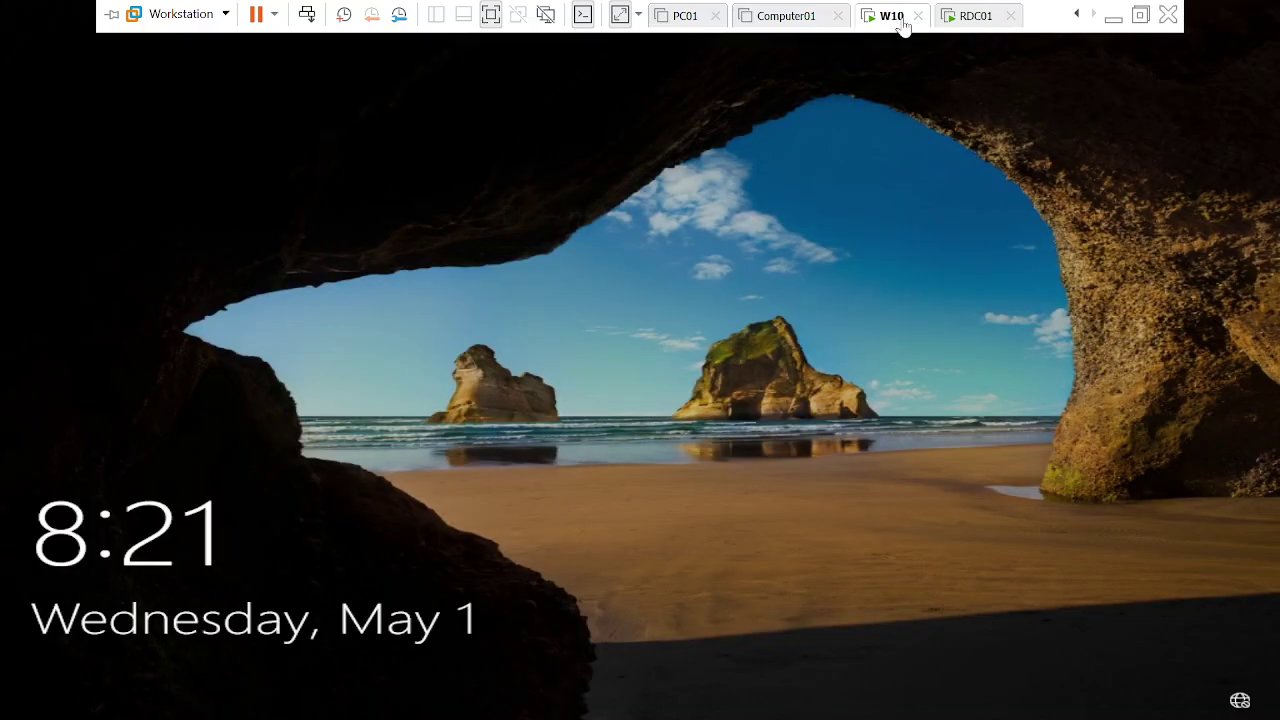
pyautogui.rightClick(904, 25)
pyautogui.click(945, 137)
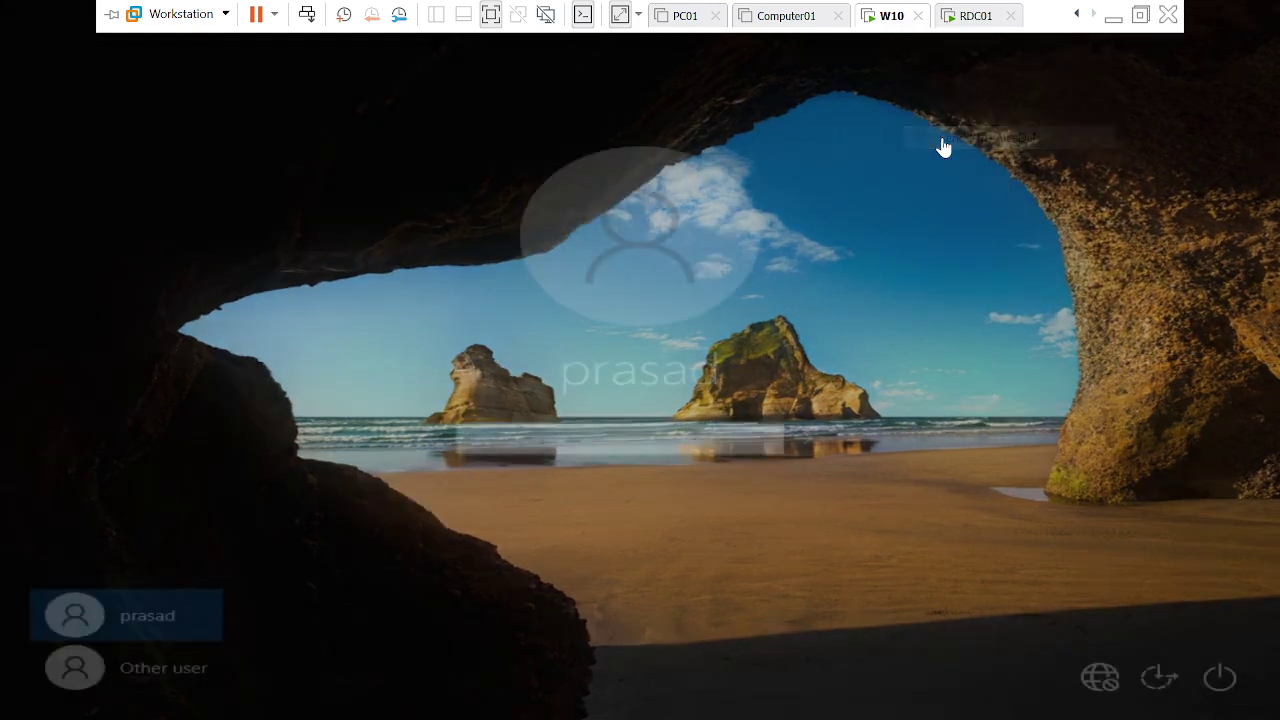
pyautogui.click(162, 672)
pyautogui.write('m')
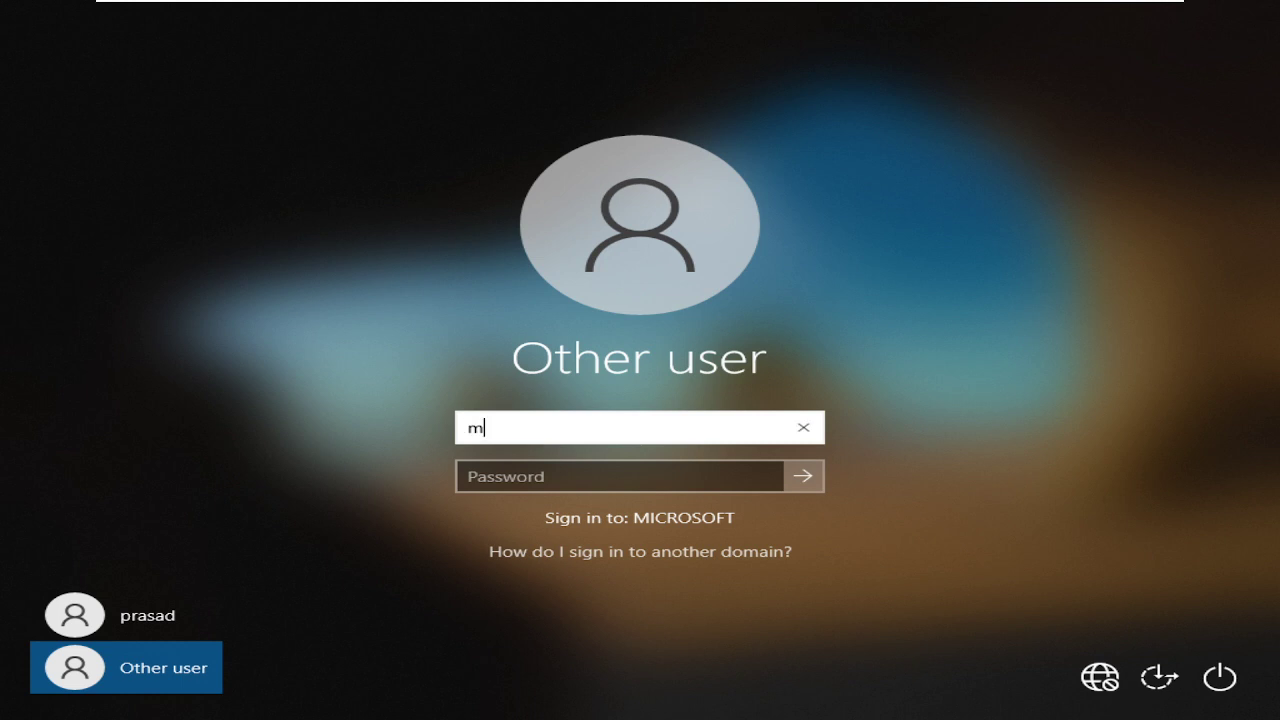
pyautogui.write('ehabob')
pyautogui.press('Tab')
pyautogui.write('******')
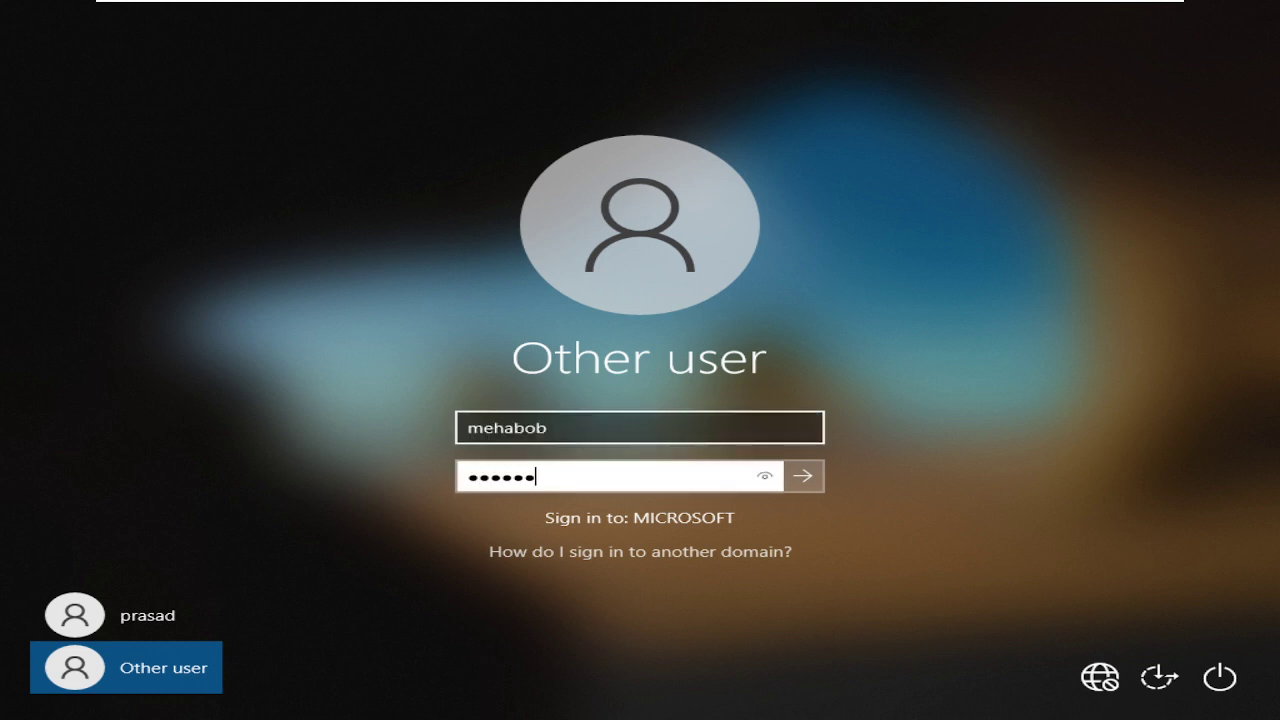
pyautogui.write('*******')
pyautogui.press('Return')
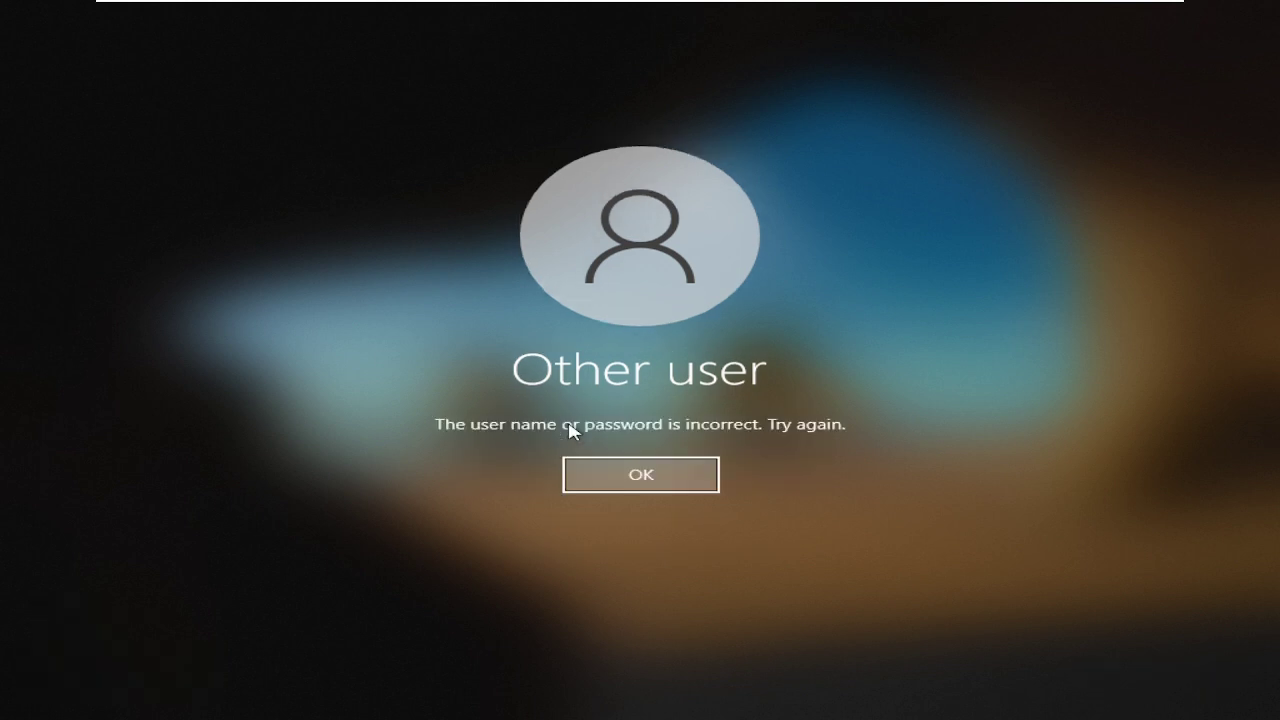
pyautogui.click(634, 477)
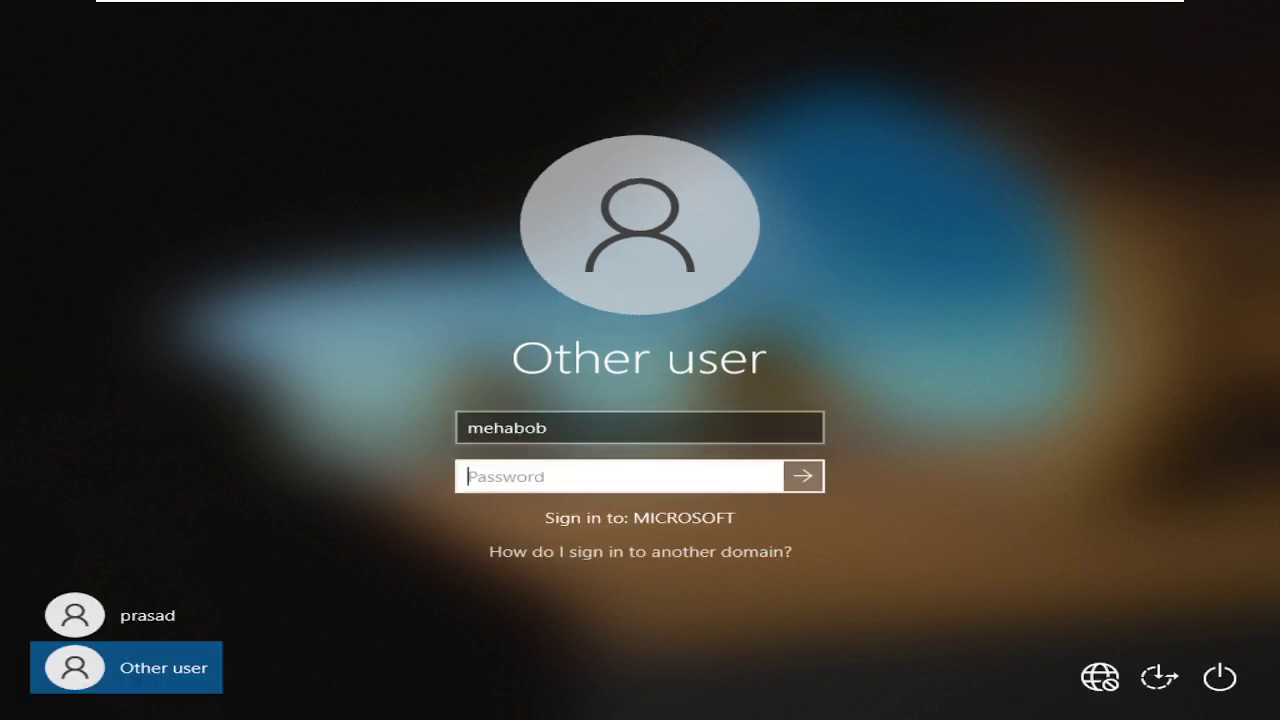
# Correct the misspelled user name and resubmit the password.
pyautogui.click(526, 428)
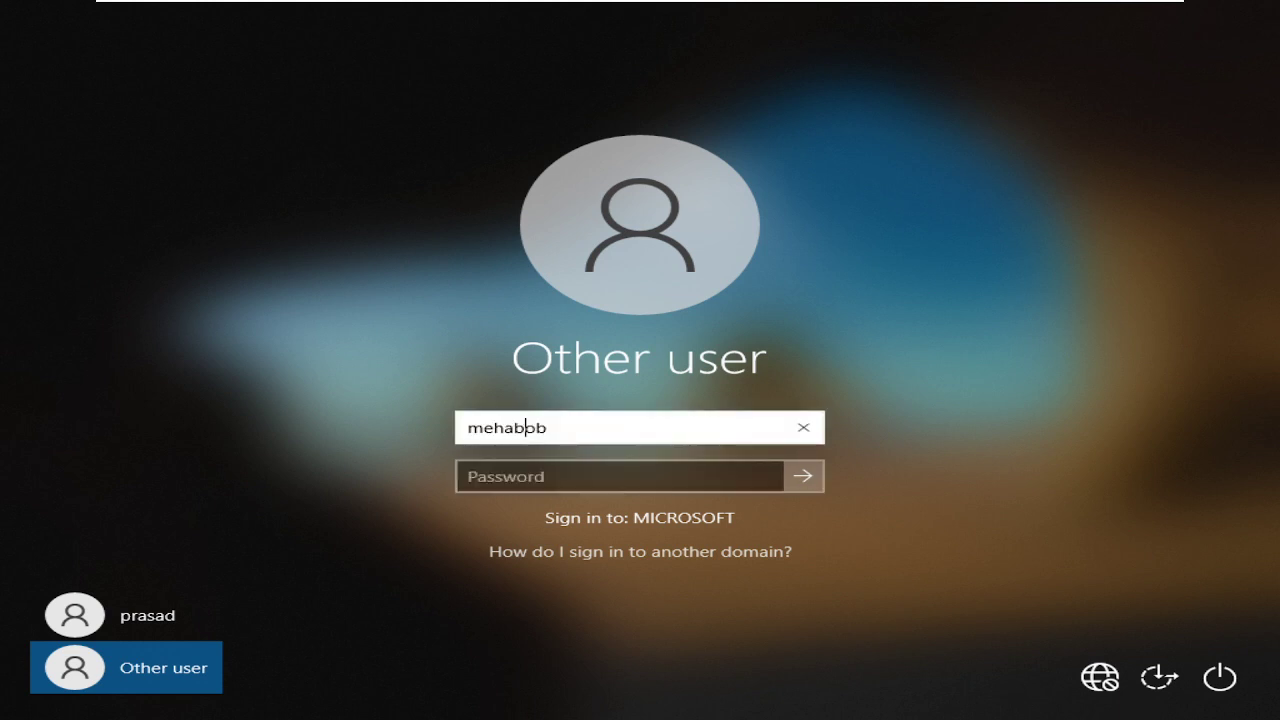
pyautogui.write('o')
pyautogui.press('Tab')
pyautogui.write('••••••••')
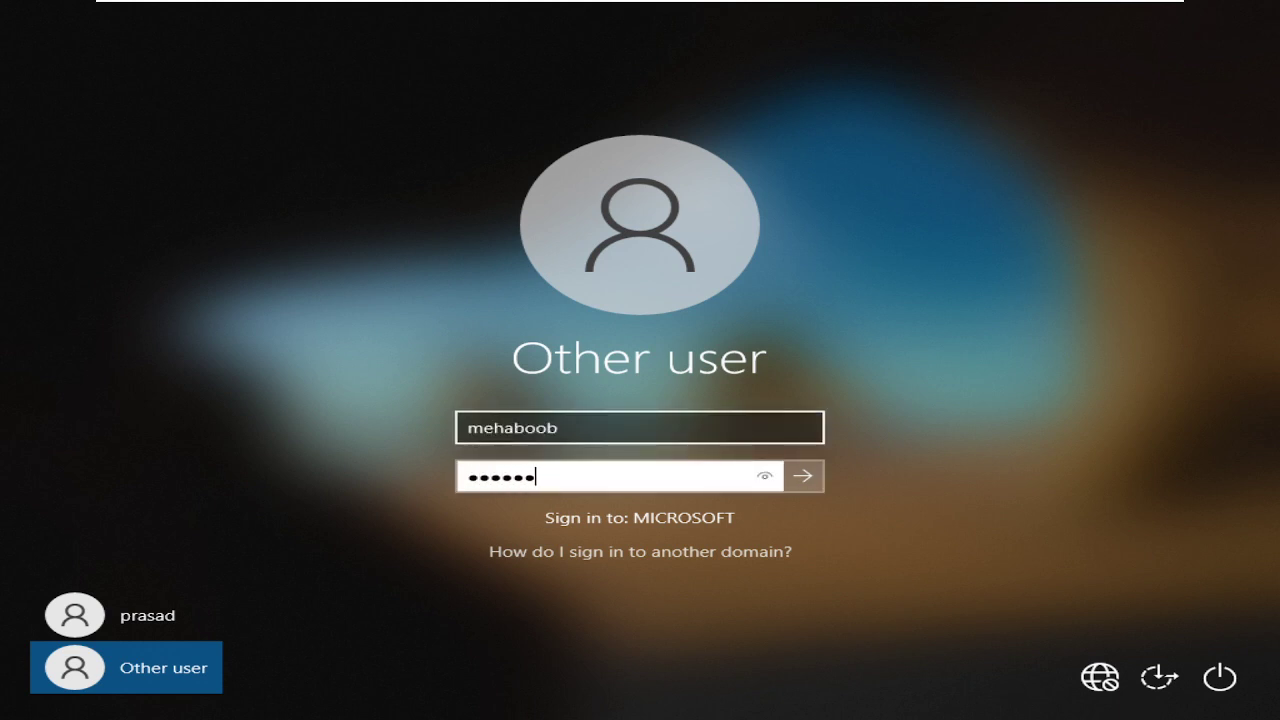
pyautogui.write('••••••')
pyautogui.press('Return')
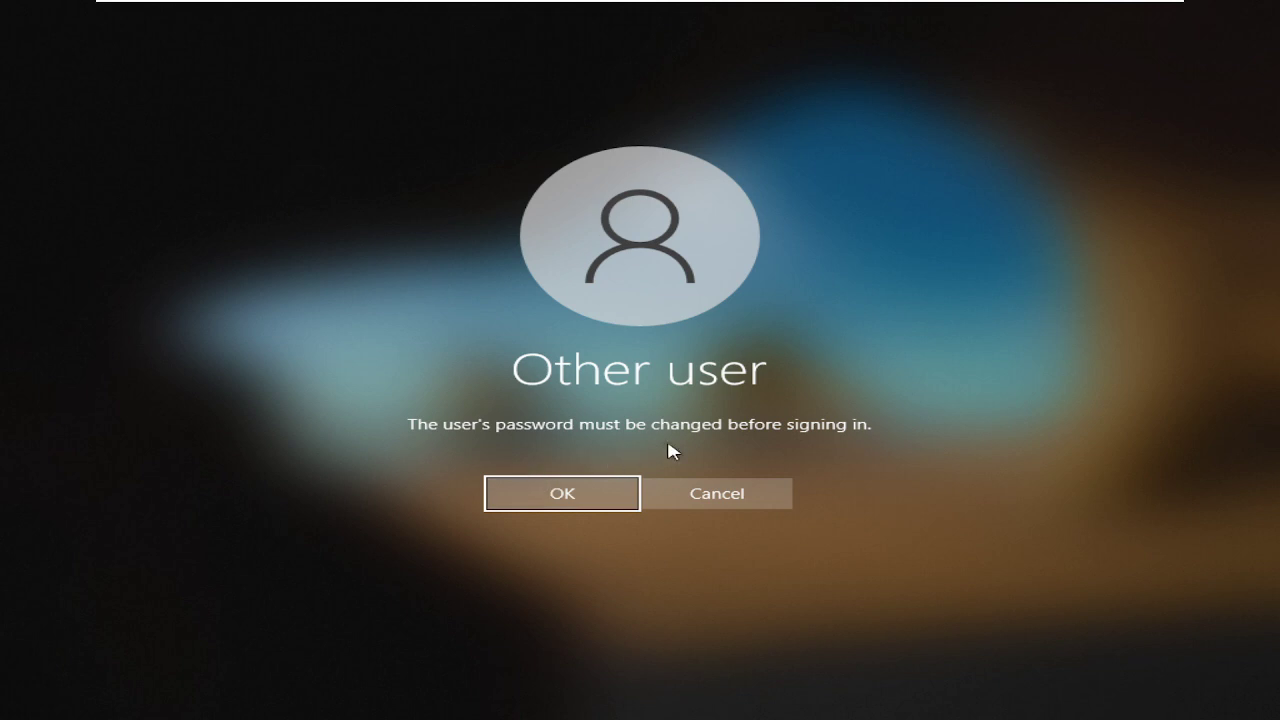
# Accept the must-change notice and submit a new password, hitting the requirements error.
pyautogui.click(585, 502)
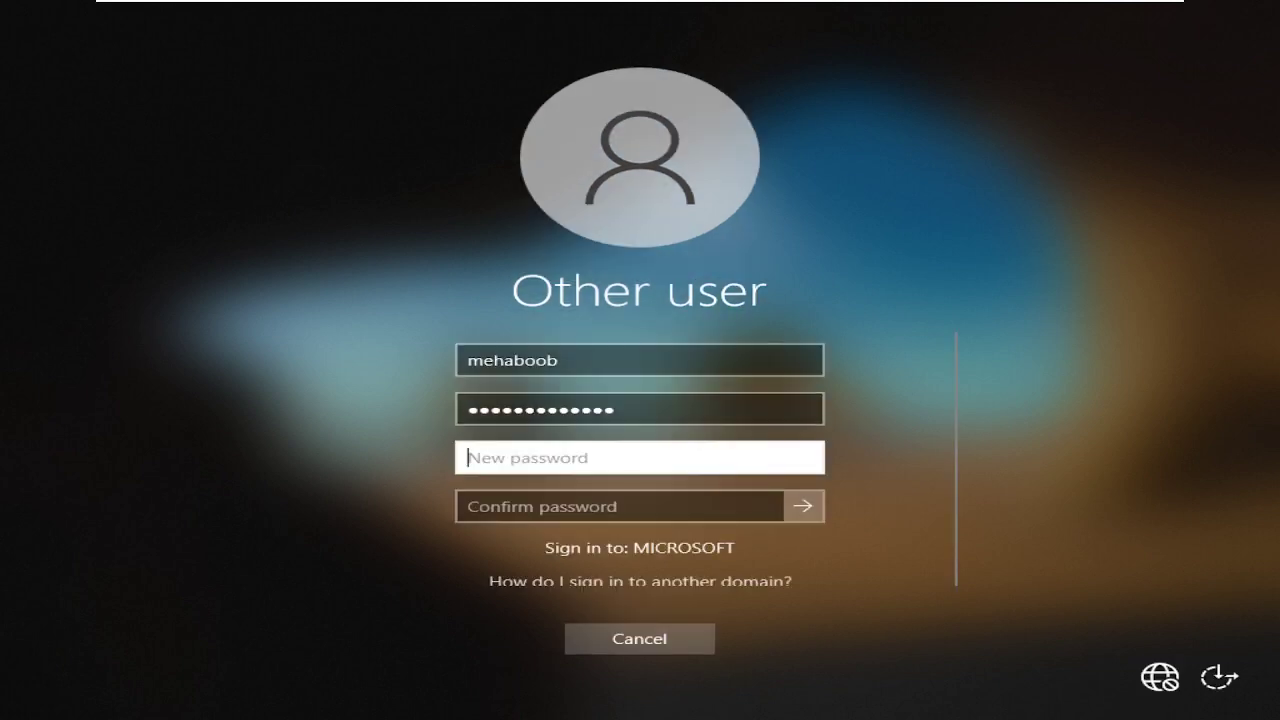
pyautogui.write('***********')
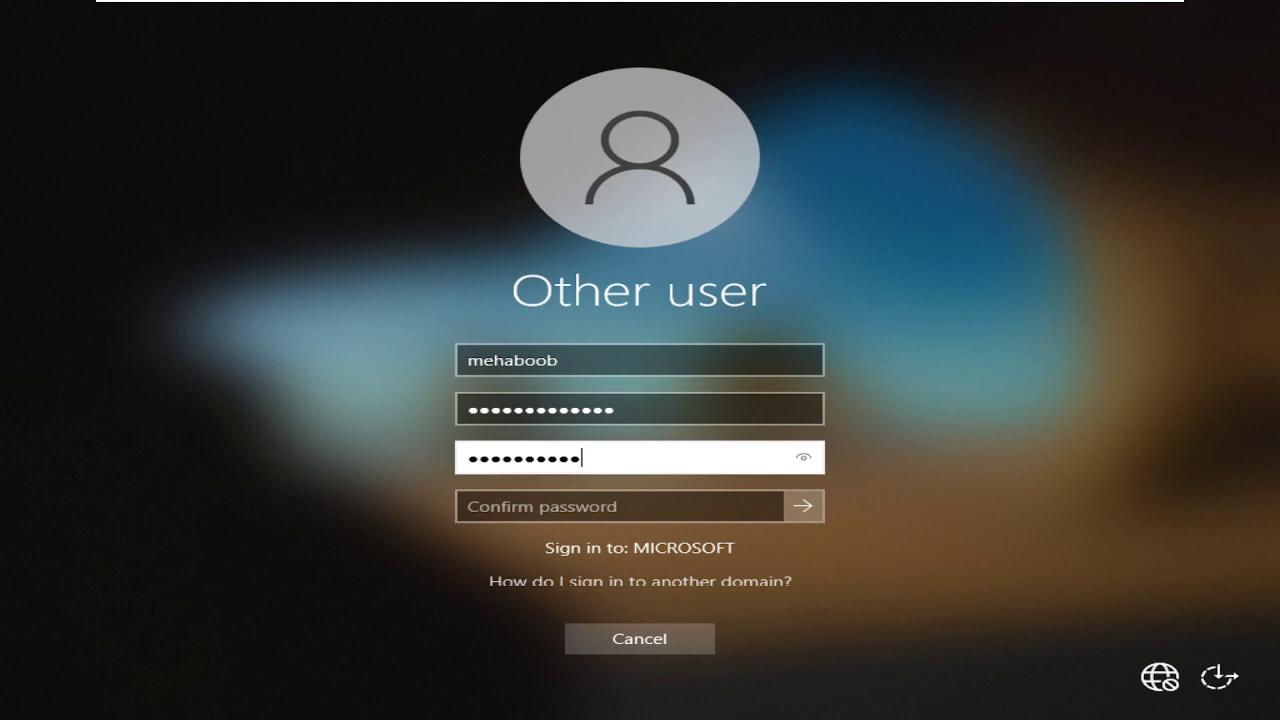
pyautogui.write('**')
pyautogui.click(620, 506)
pyautogui.write('*****')
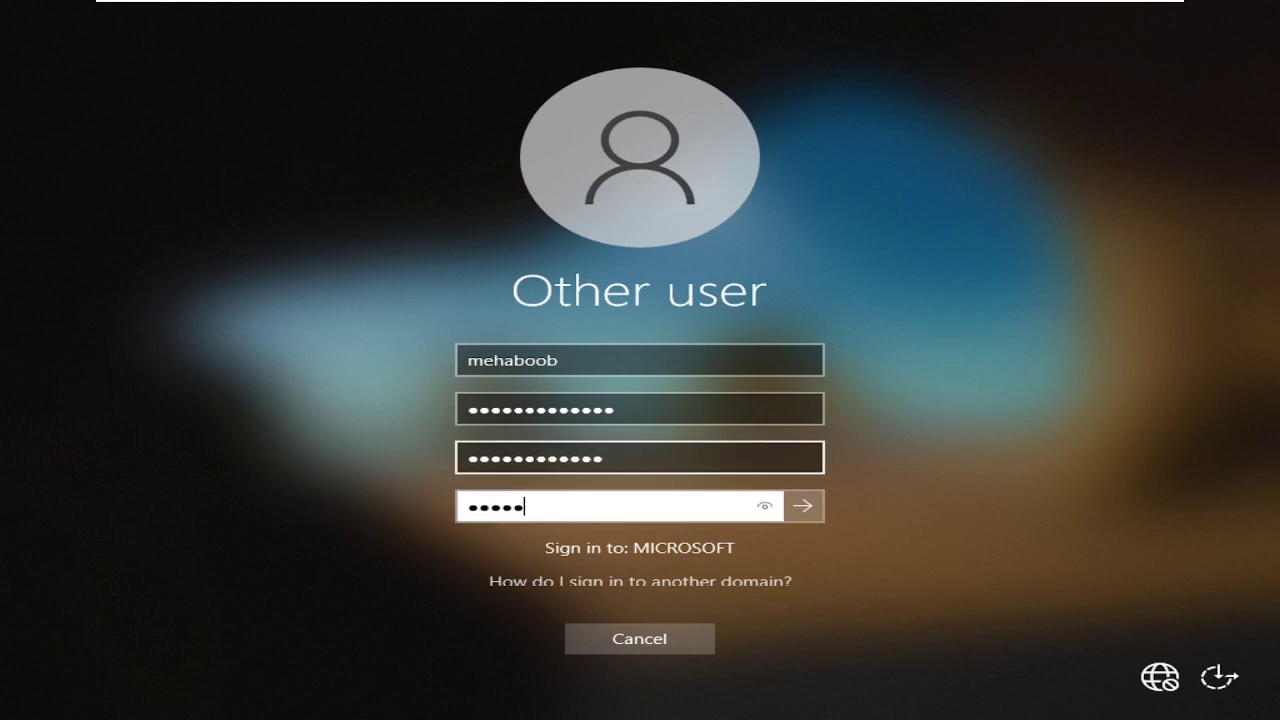
pyautogui.write('********')
pyautogui.press('Return')
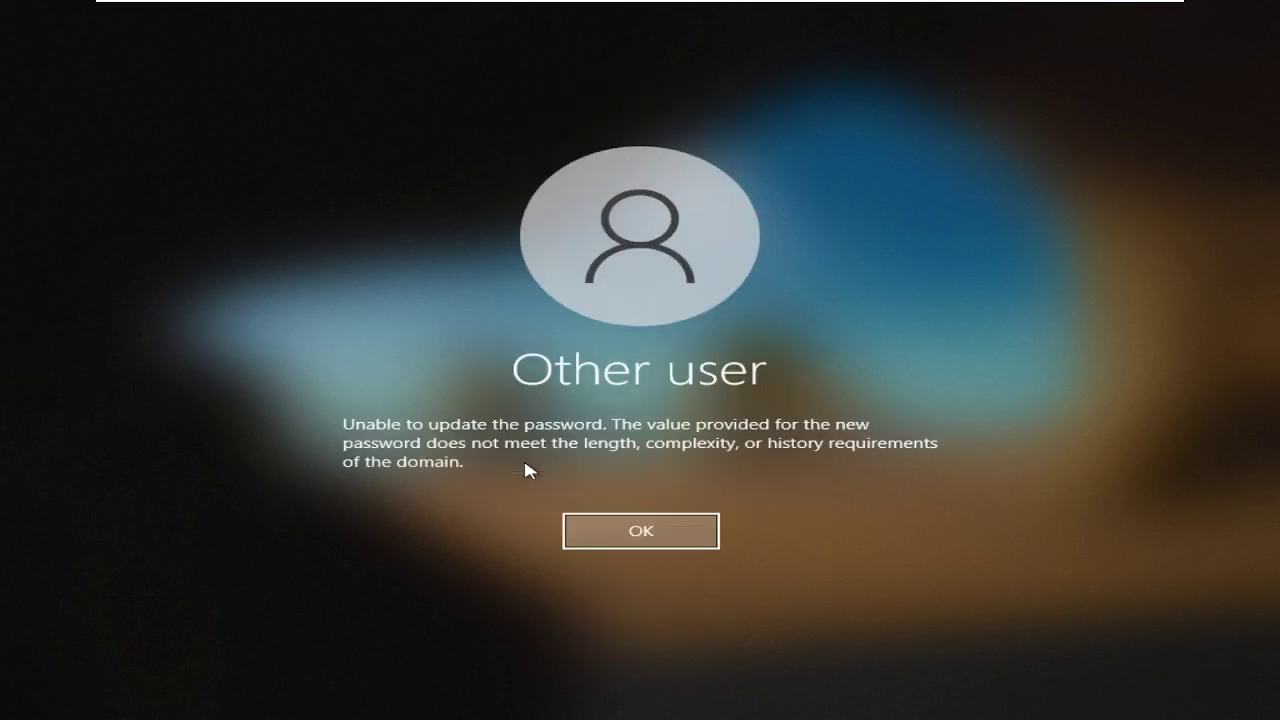
pyautogui.press('Return')
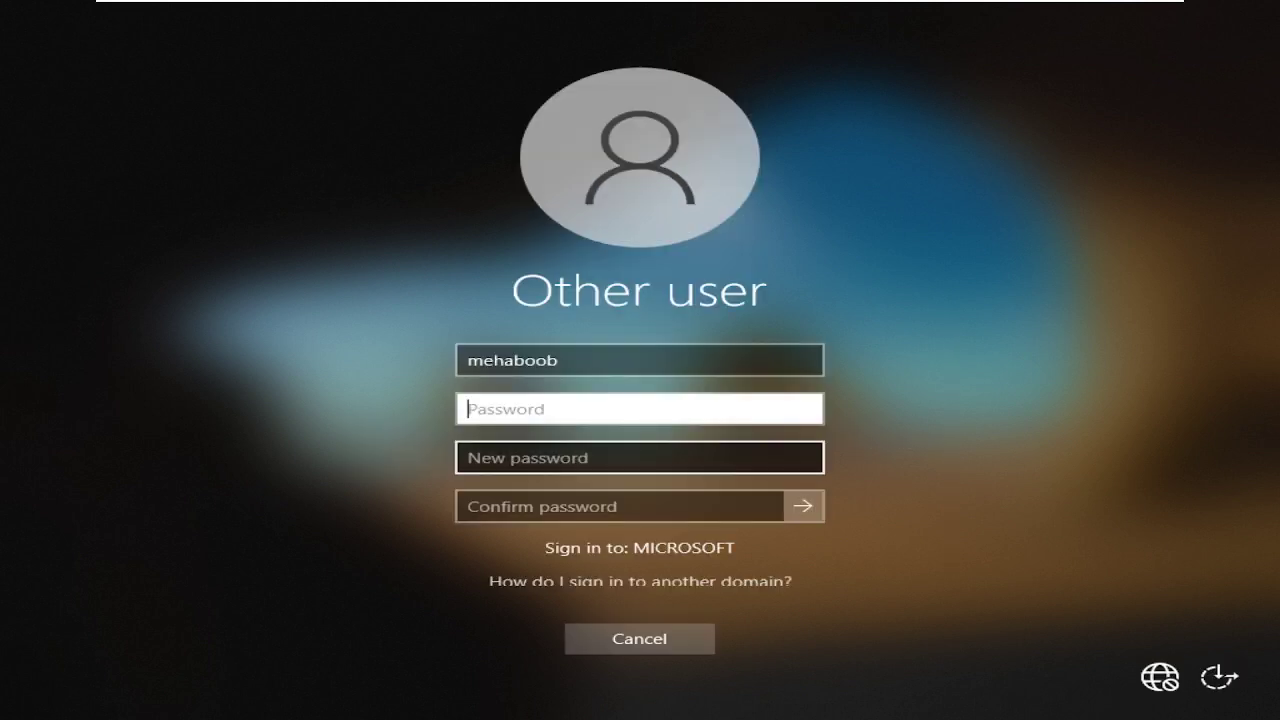
# Fill in the old, new and confirm password fields again and submit the change.
pyautogui.write('***********')
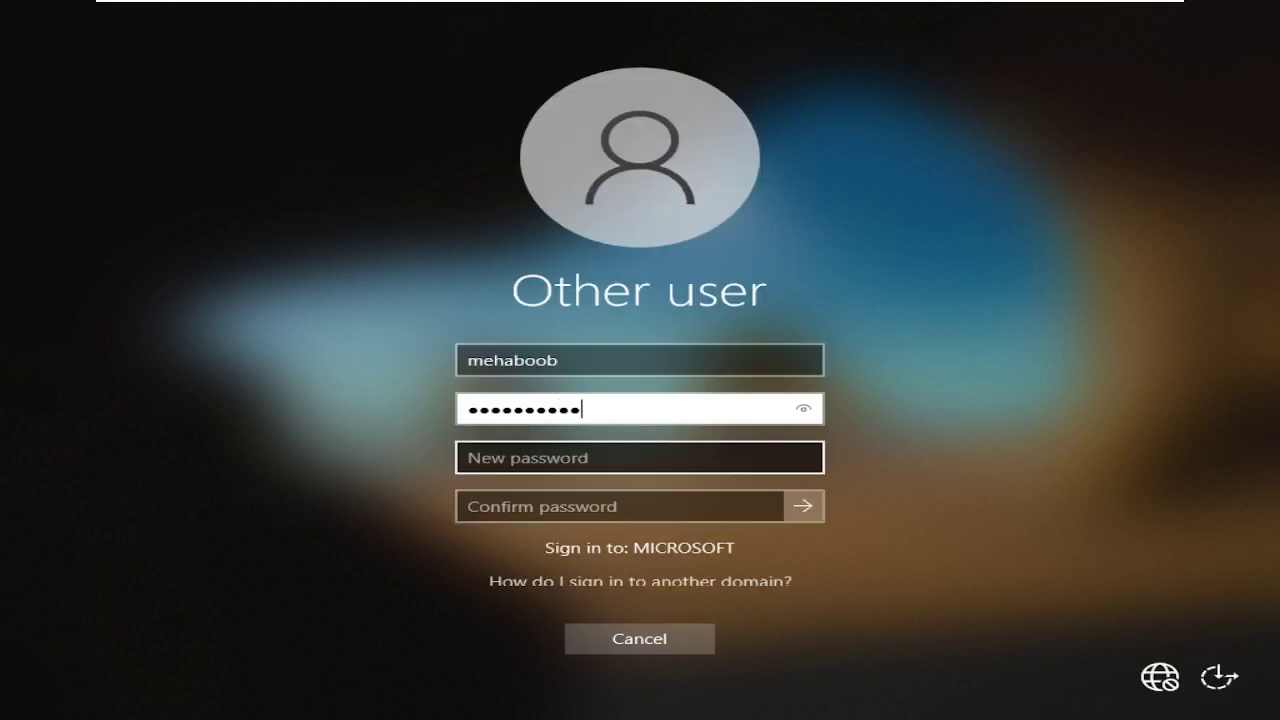
pyautogui.write('***')
pyautogui.press('Tab')
pyautogui.write('*')
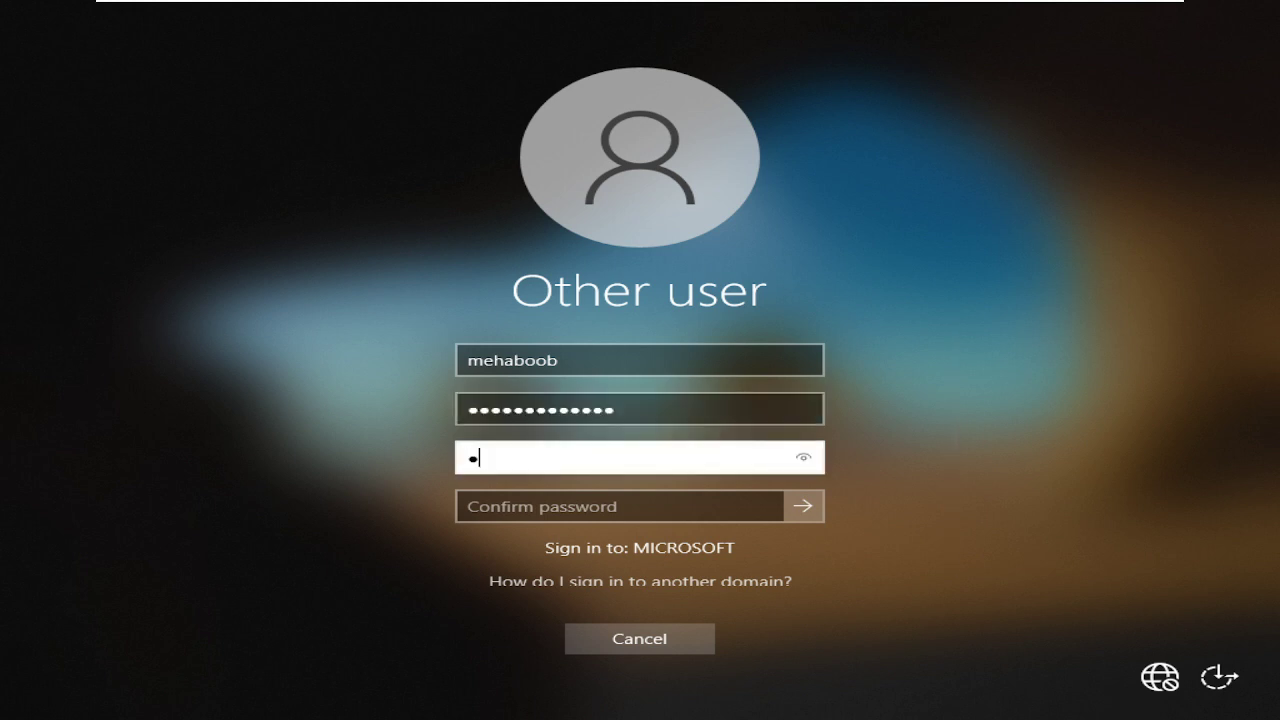
pyautogui.write('************')
pyautogui.press('Tab')
pyautogui.write('****')
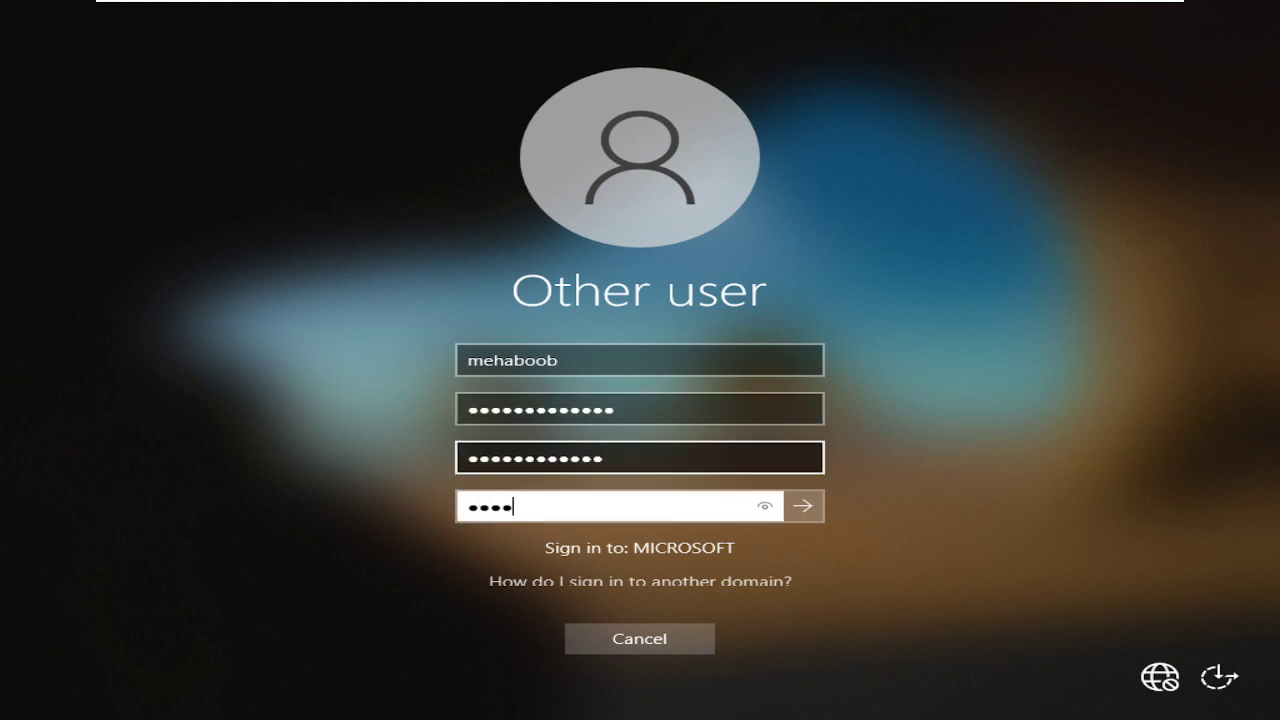
pyautogui.write('*********')
pyautogui.click(806, 507)
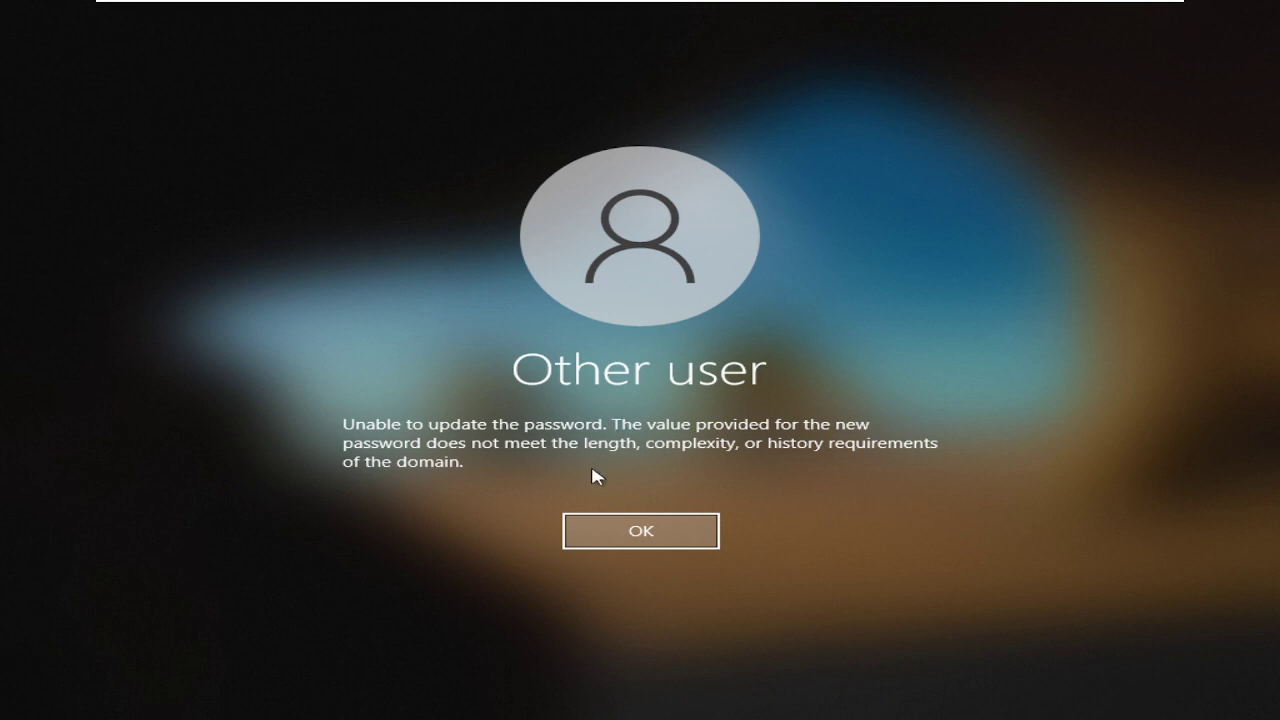
# After another requirements error, re-enter the passwords until the change is accepted.
pyautogui.click(608, 528)
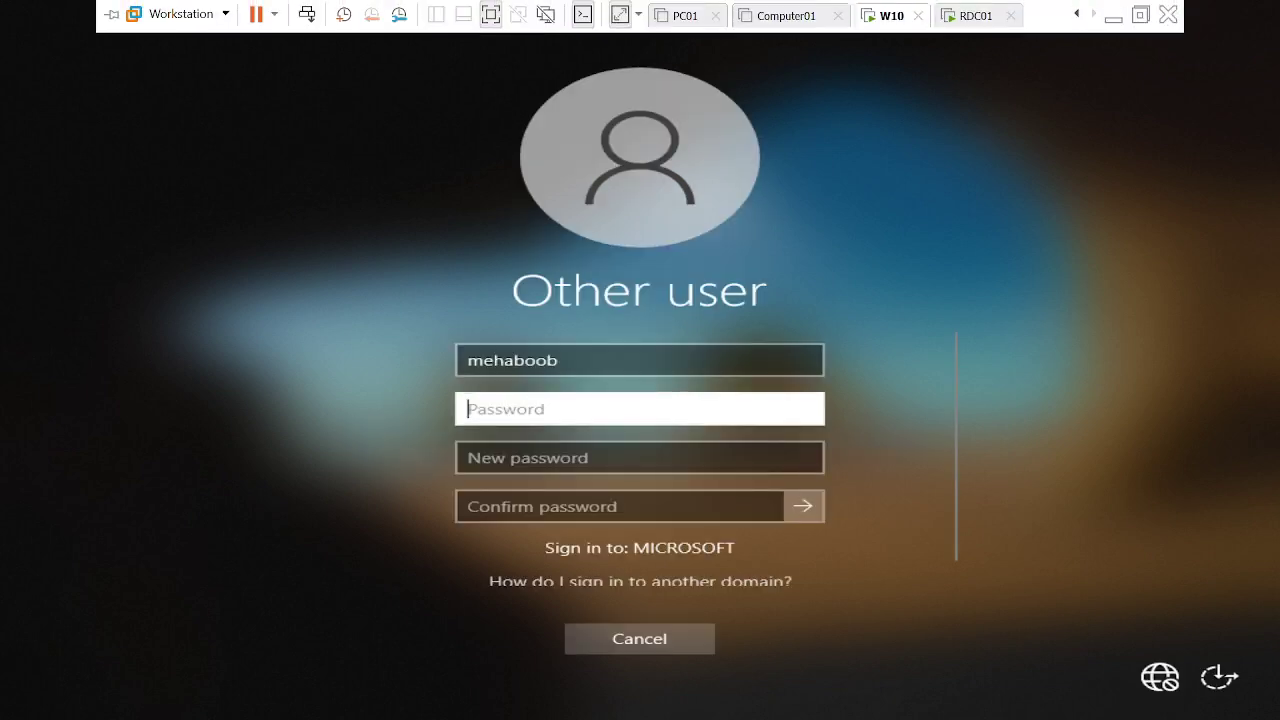
pyautogui.write('●●●●●●●●●')
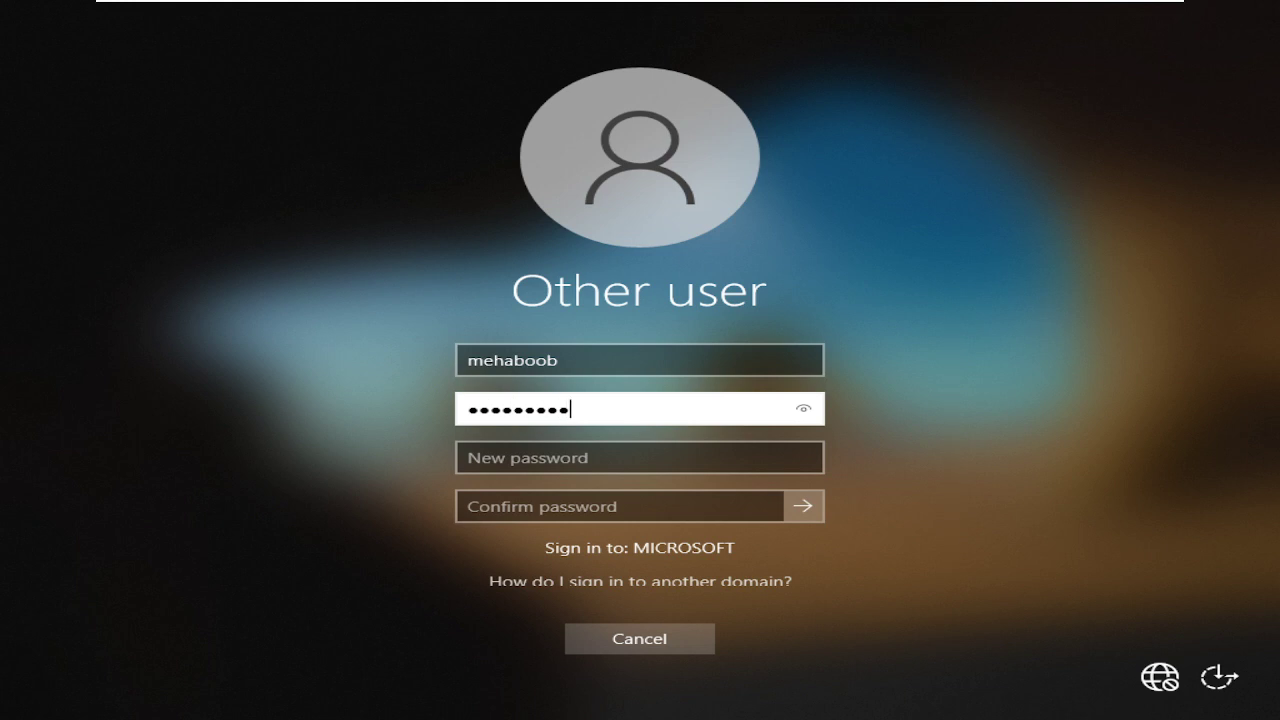
pyautogui.write('●●●●')
pyautogui.press('Tab')
pyautogui.write('●●')
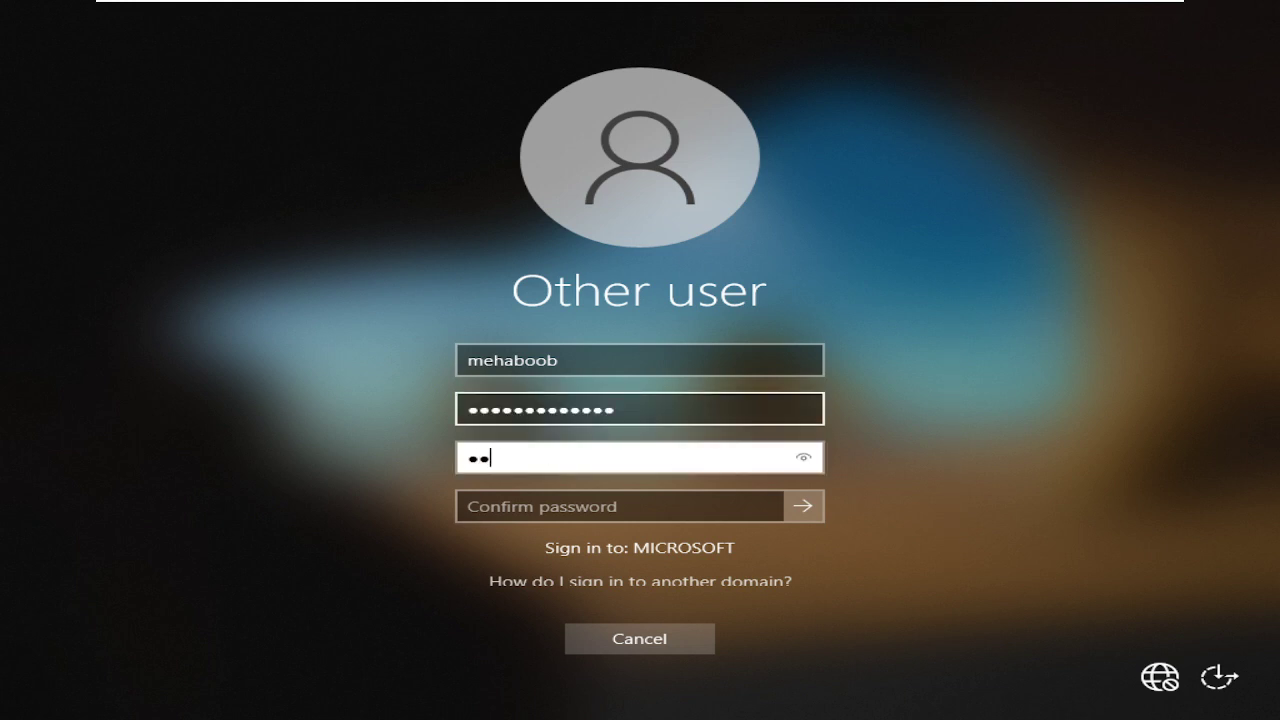
pyautogui.write('●●●●●●●●●●●●●')
pyautogui.press('Tab')
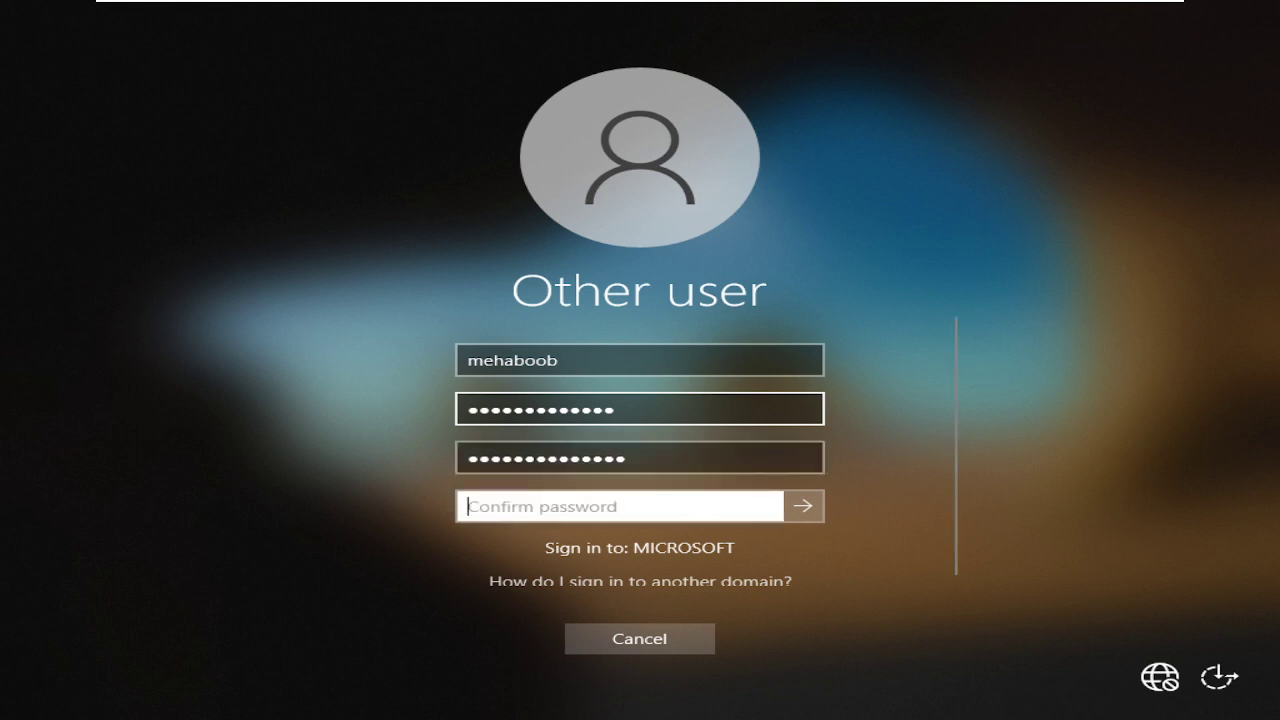
pyautogui.write('●●●●●●●●●●●●●●●')
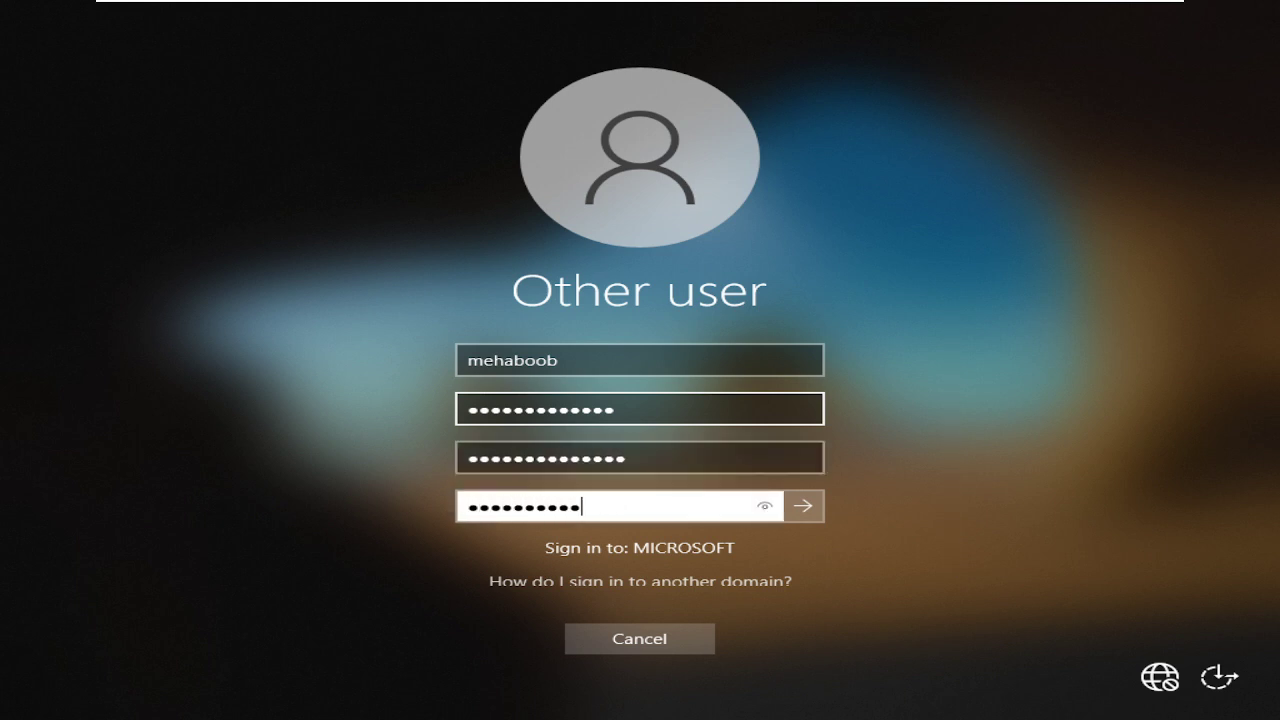
pyautogui.press('Return')
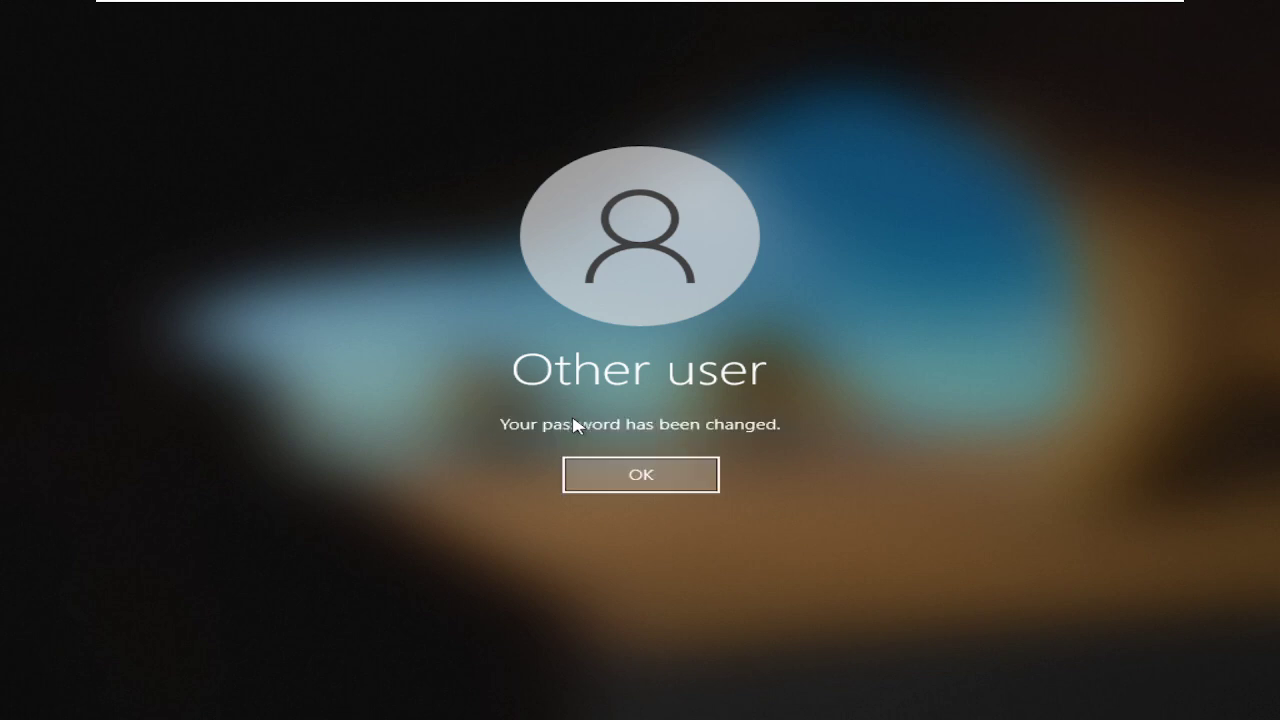
# Finish signing in and run whoami in a cmd prompt to confirm the domain user.
pyautogui.click(665, 491)
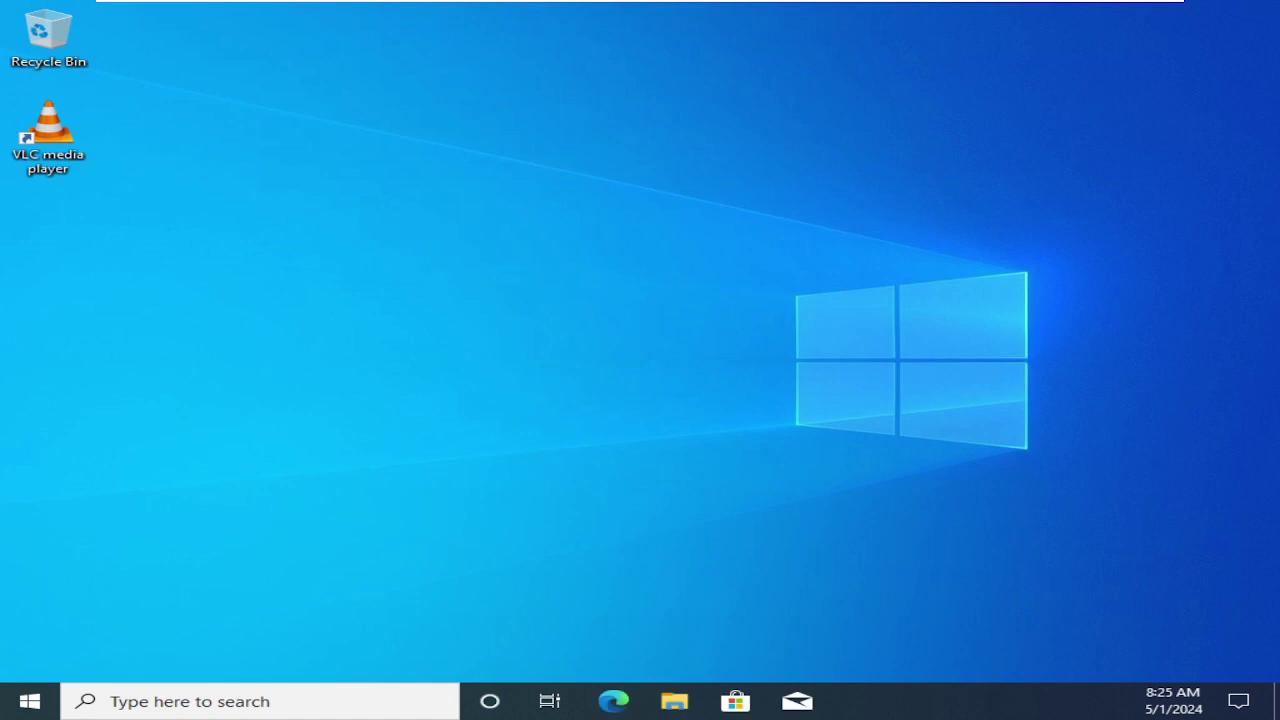
pyautogui.press('super+r')
pyautogui.write('cmd')
pyautogui.press('Return')
pyautogui.write('wh')
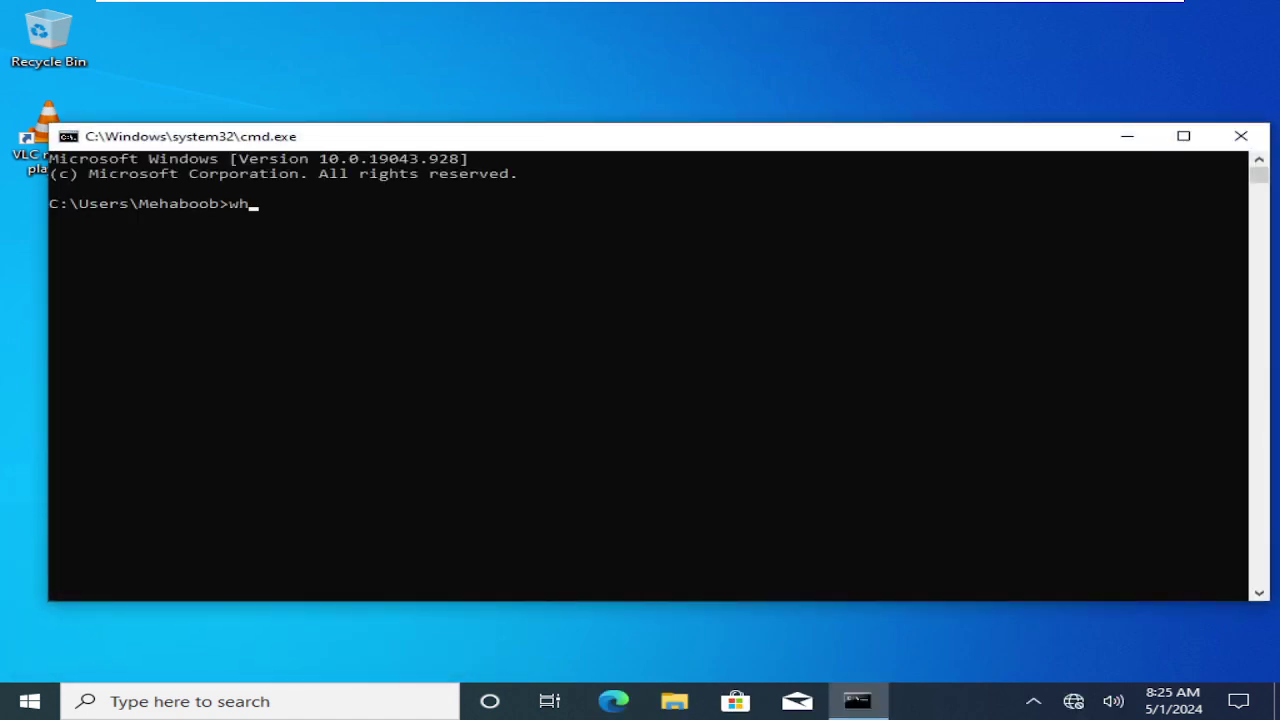
pyautogui.write('oami')
pyautogui.press('Return')
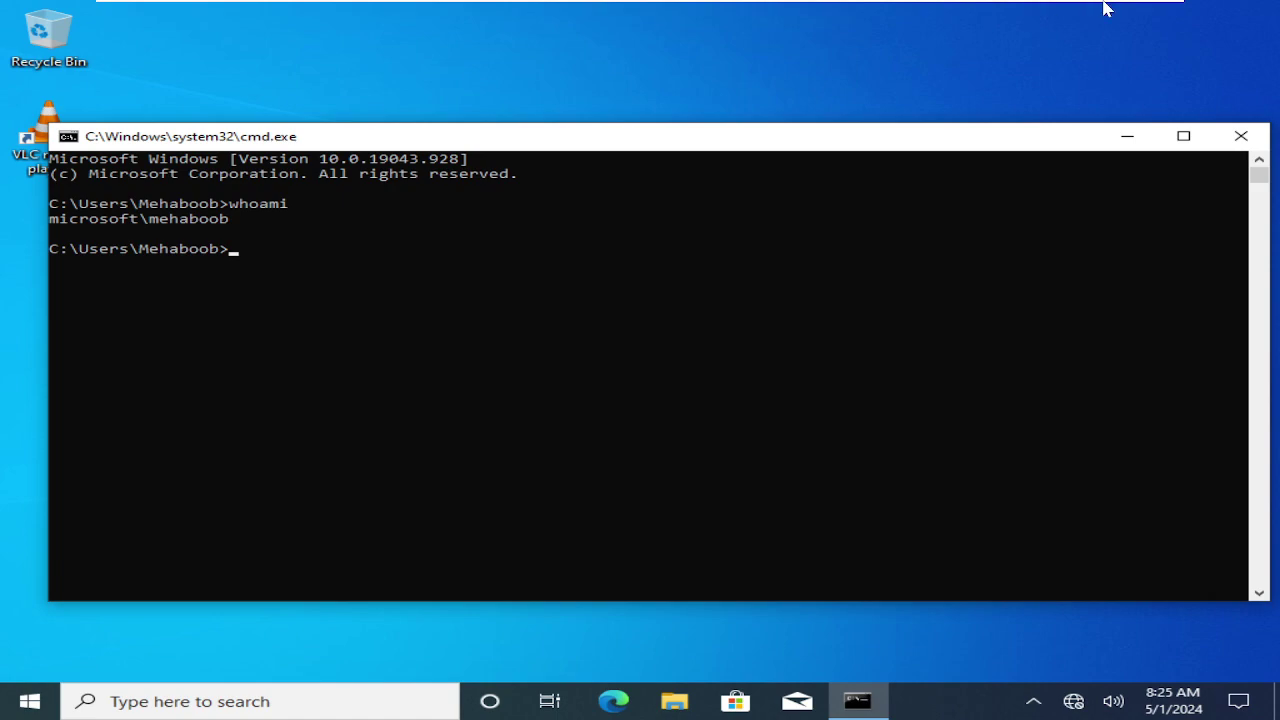
# Check the RDC01 VM, then return to W10 and sign out with logoff.
pyautogui.click(955, 18)
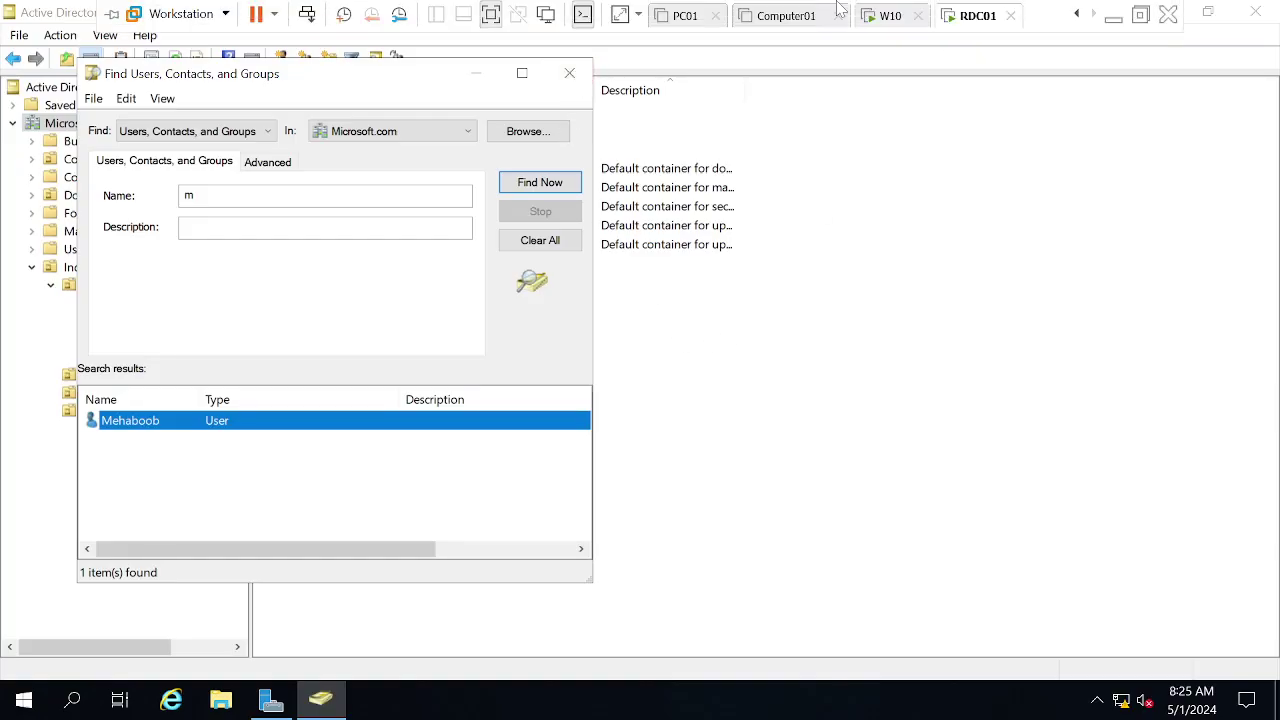
pyautogui.click(874, 20)
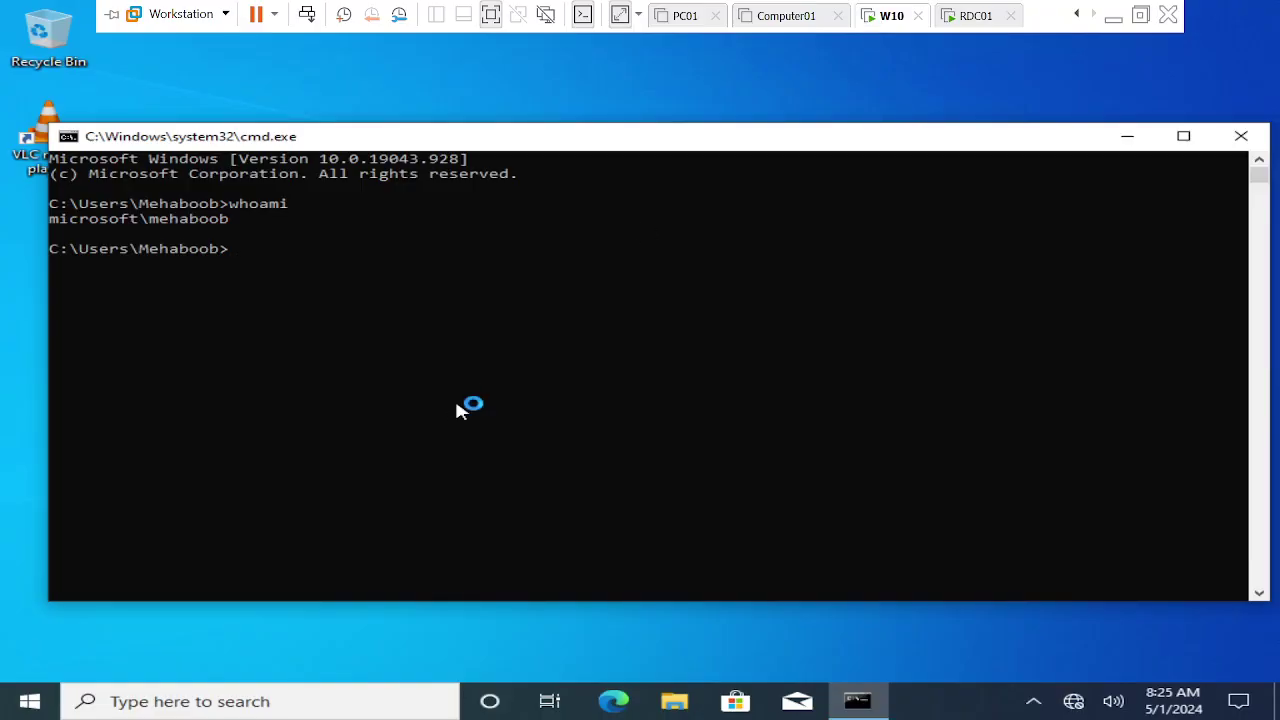
pyautogui.write('logoff')
pyautogui.press('Return')
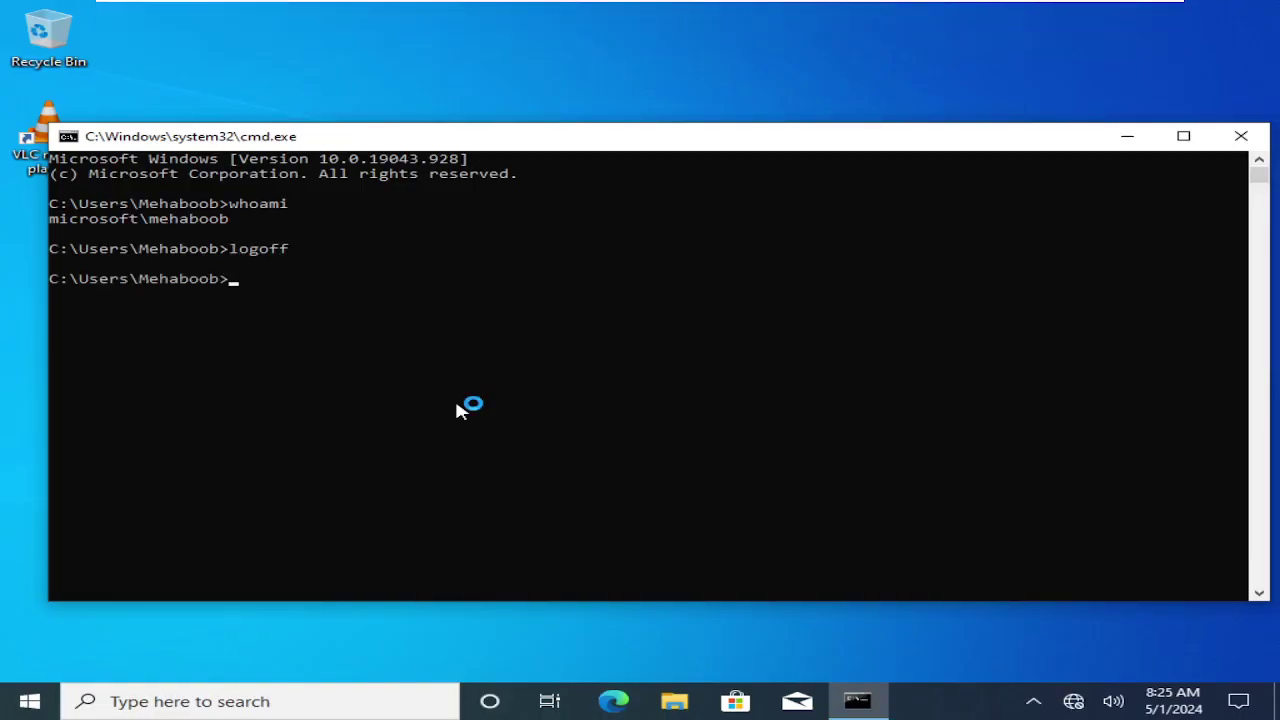
pyautogui.moveTo(514, 5)
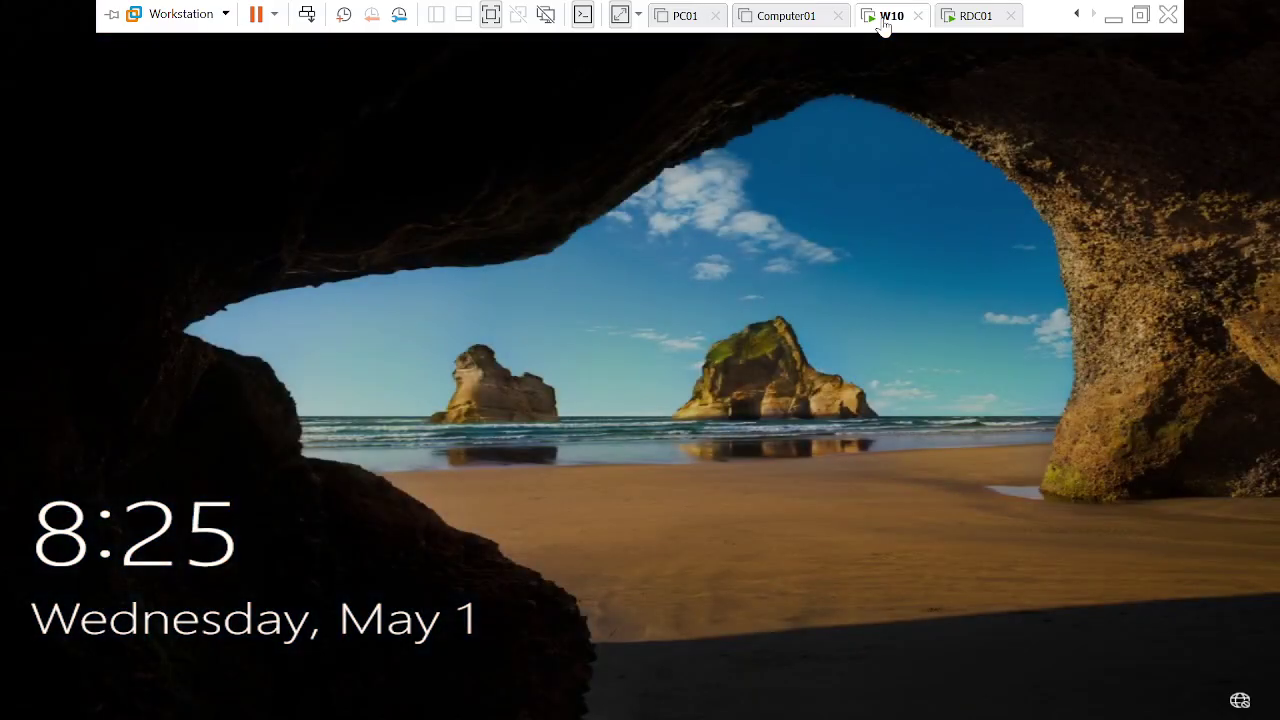
# Bring up the W10 sign-in and submit the user's password, retrying after each rejection.
pyautogui.rightClick(884, 26)
pyautogui.click(944, 139)
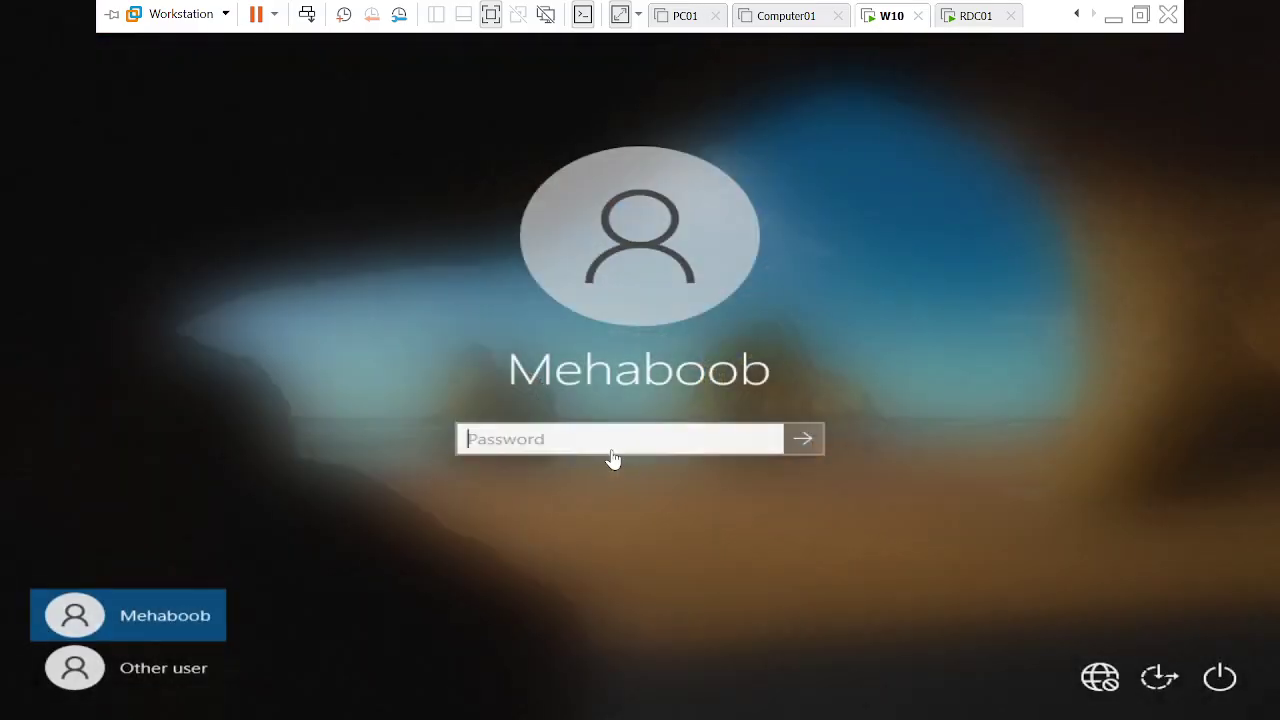
pyautogui.write('•••')
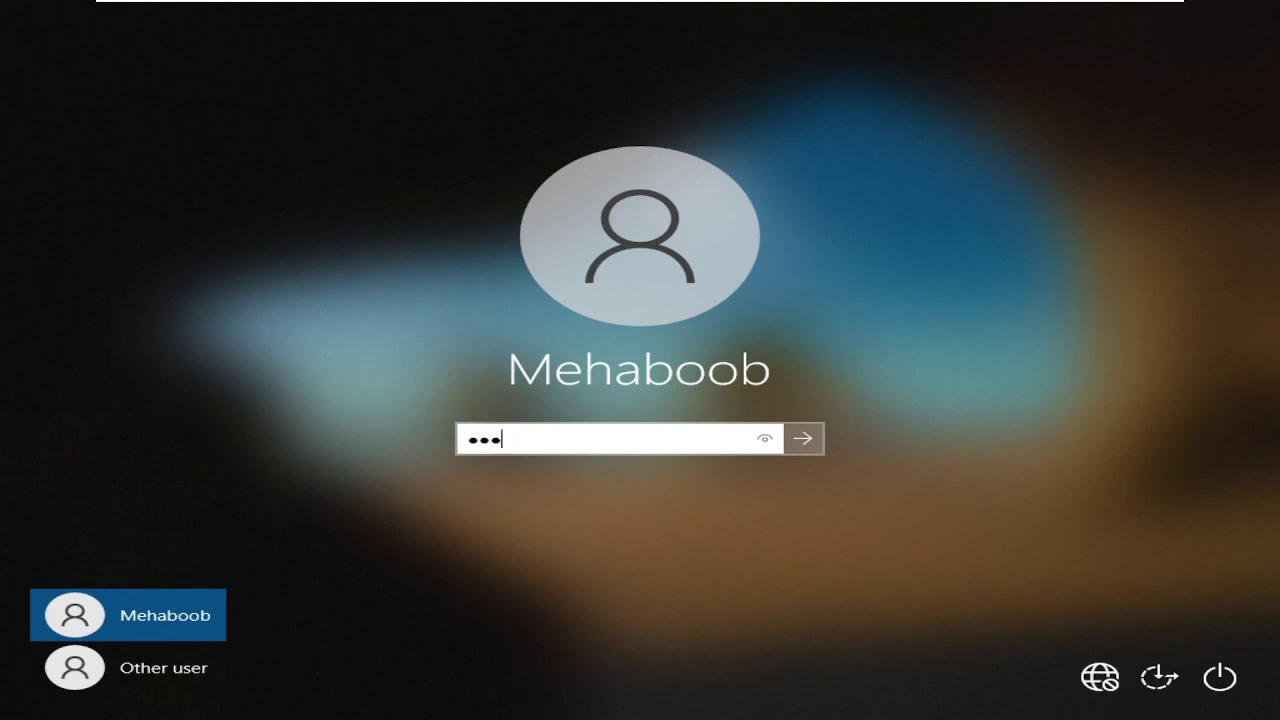
pyautogui.write('••••••')
pyautogui.press('Return')
pyautogui.press('Return')
pyautogui.write('••••••••••')
pyautogui.press('Return')
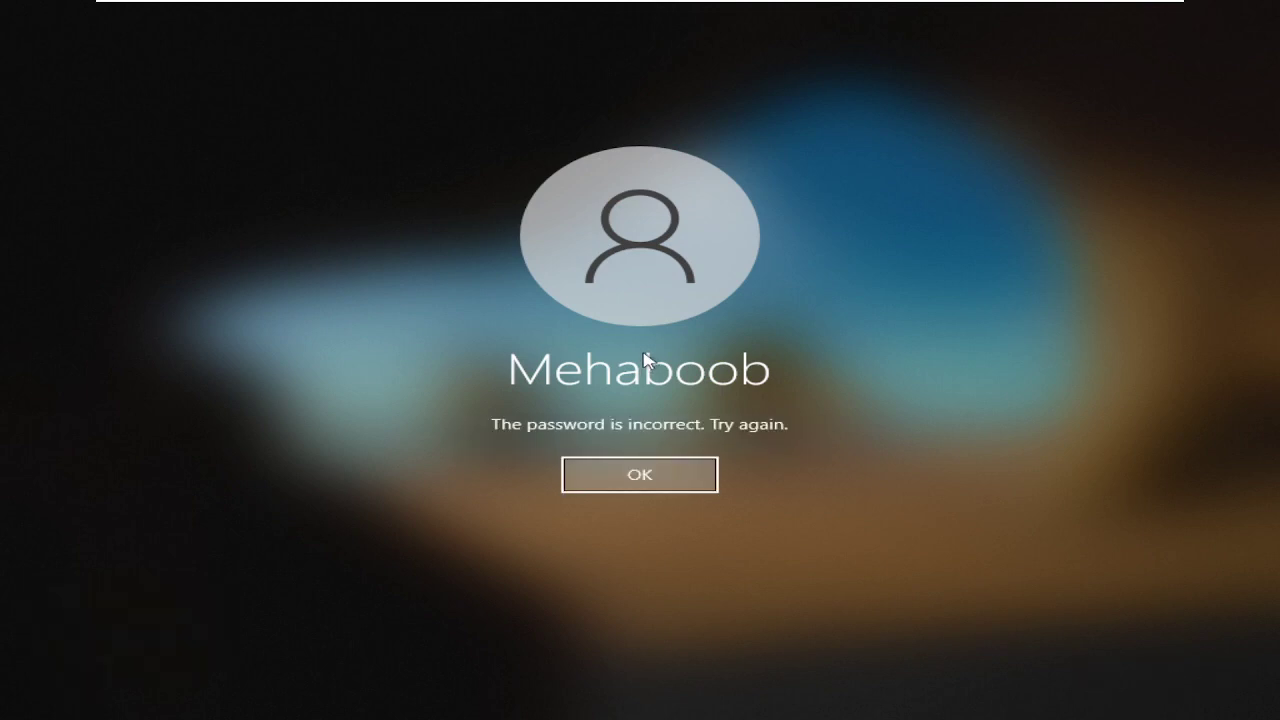
pyautogui.press('Return')
pyautogui.write('•••••••••••••••')
pyautogui.press('Return')
# Keep re-entering the password after each 'password is incorrect' message.
pyautogui.press('Return')
pyautogui.write('••••••••••••')
pyautogui.press('Return')
pyautogui.press('Return')
pyautogui.write('••••••')
pyautogui.press('Return')
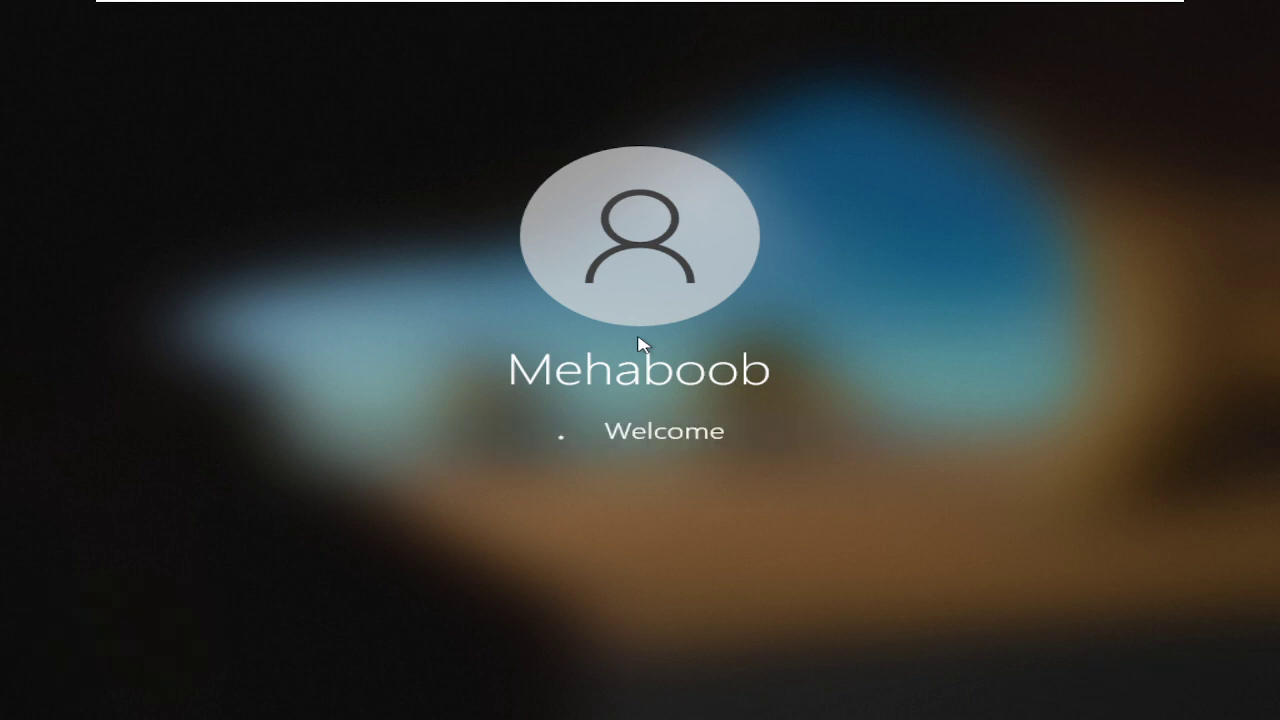
pyautogui.press('Return')
pyautogui.write('•••••••••••••')
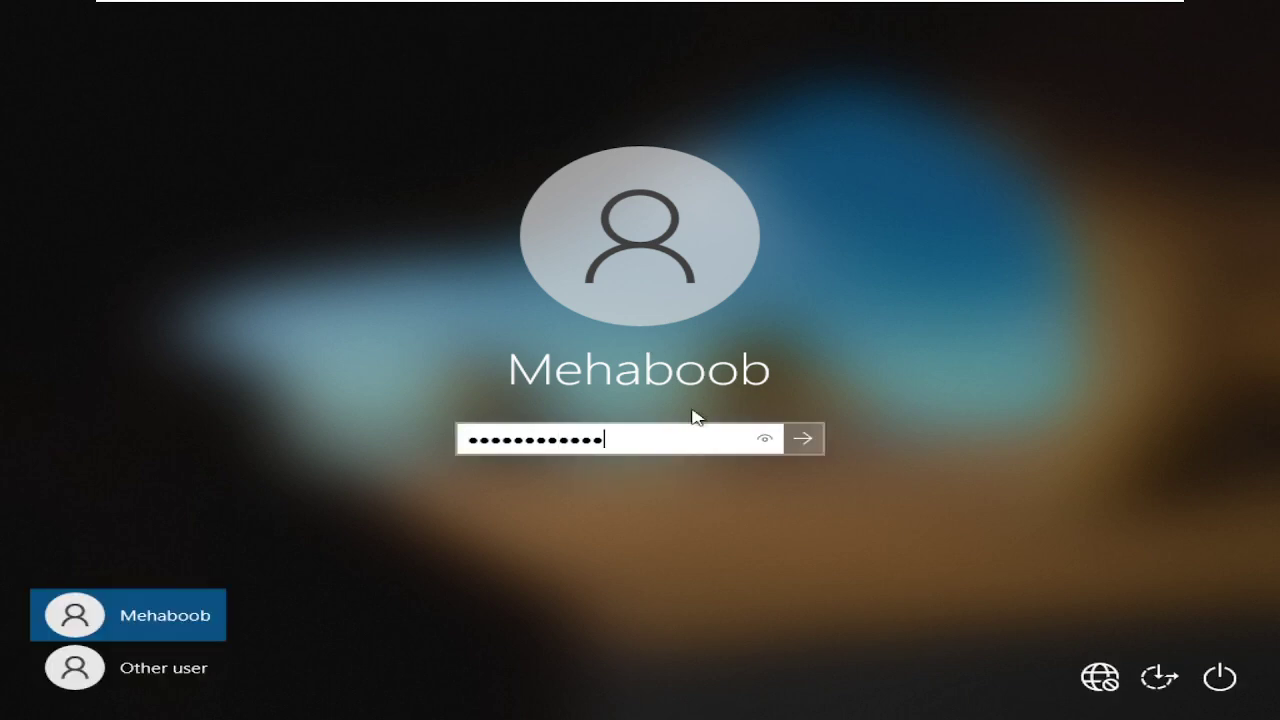
pyautogui.press('Return')
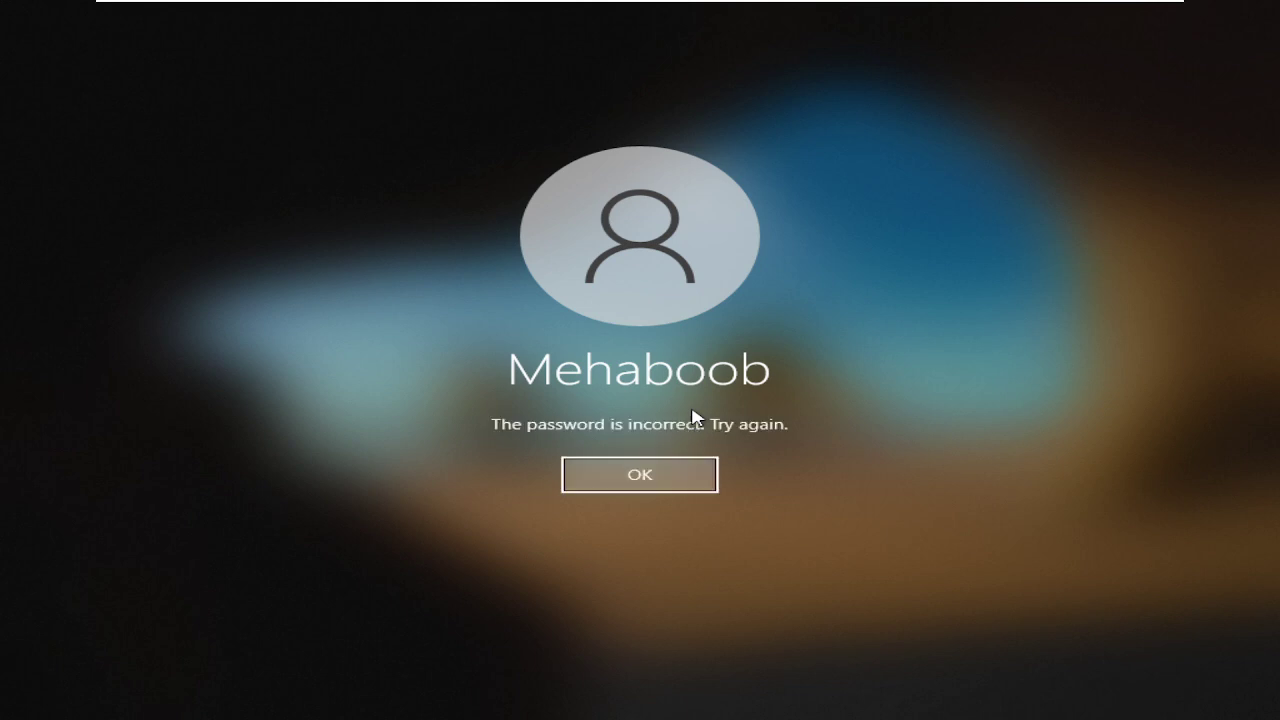
pyautogui.click(657, 474)
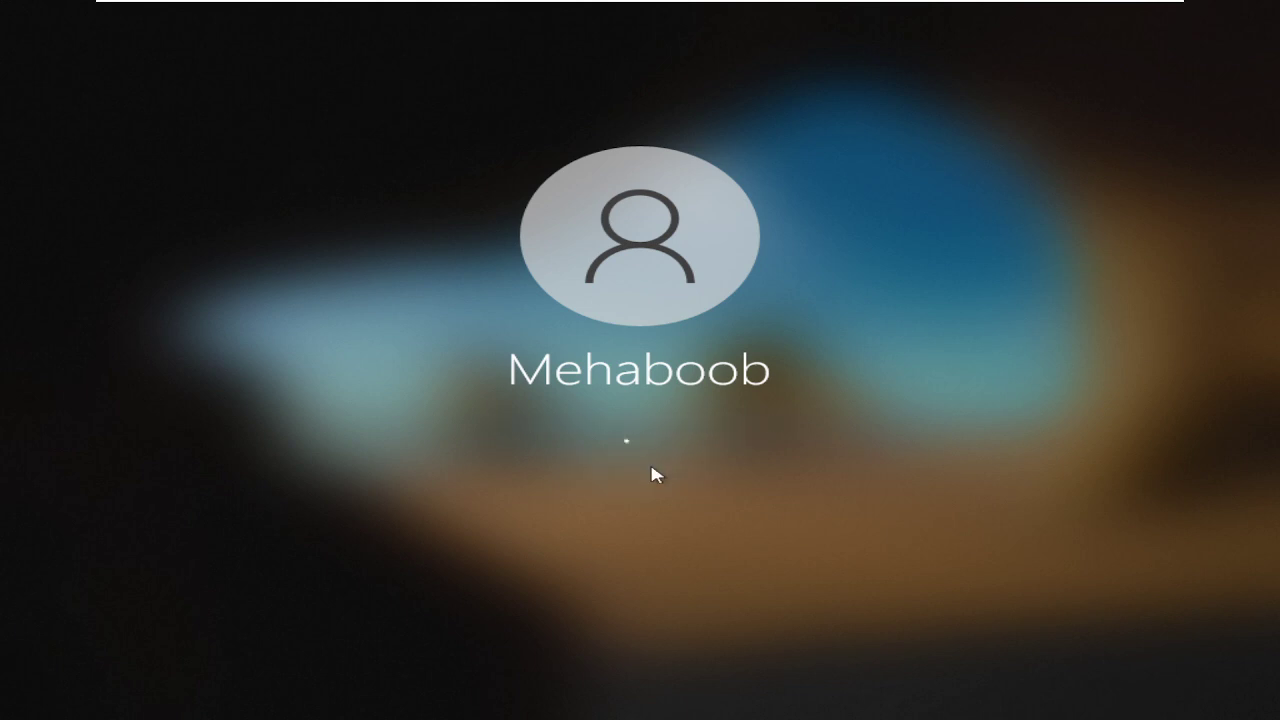
pyautogui.write('**********')
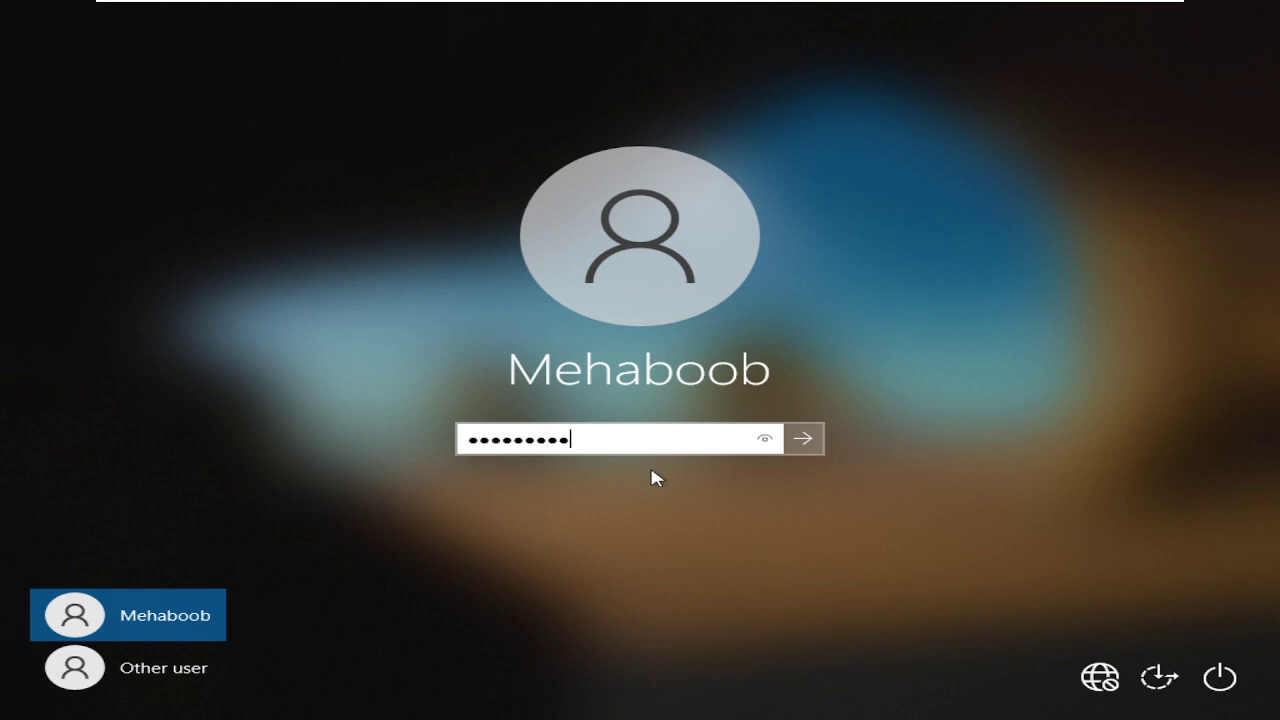
pyautogui.press('Return')
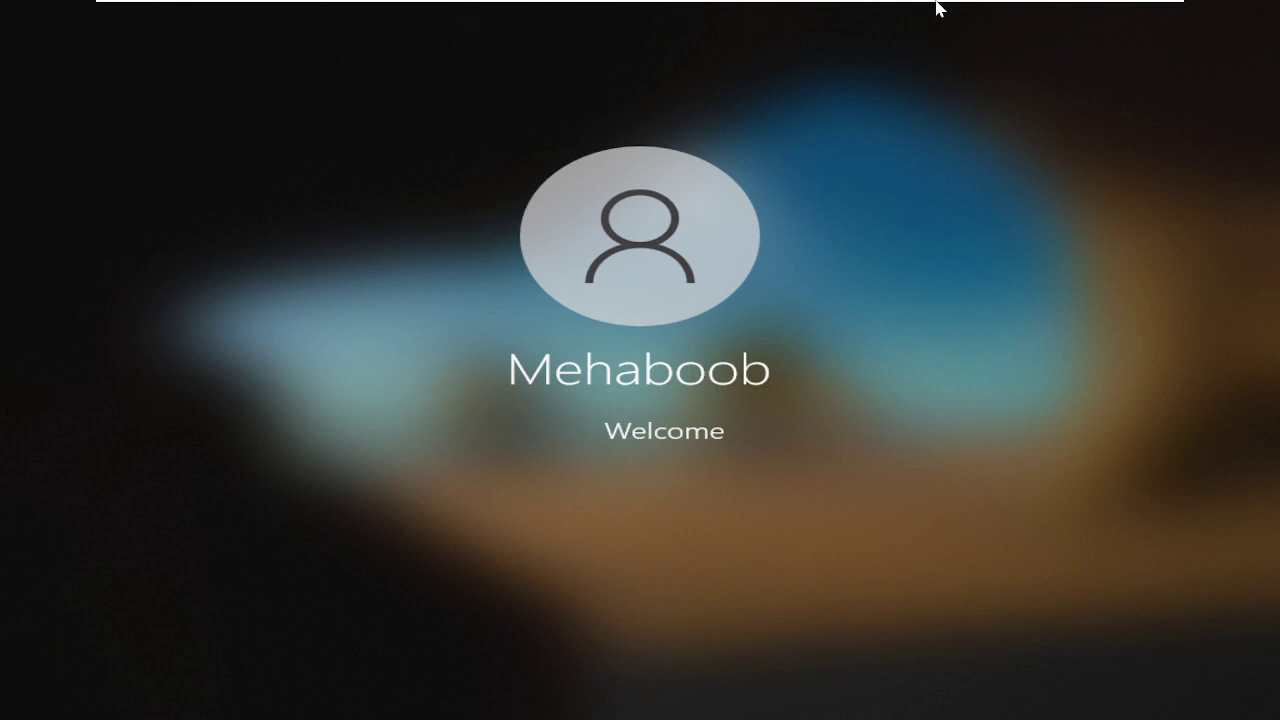
# On the domain controller, close Find and open the user's Properties in the IT OU.
pyautogui.moveTo(937, 8)
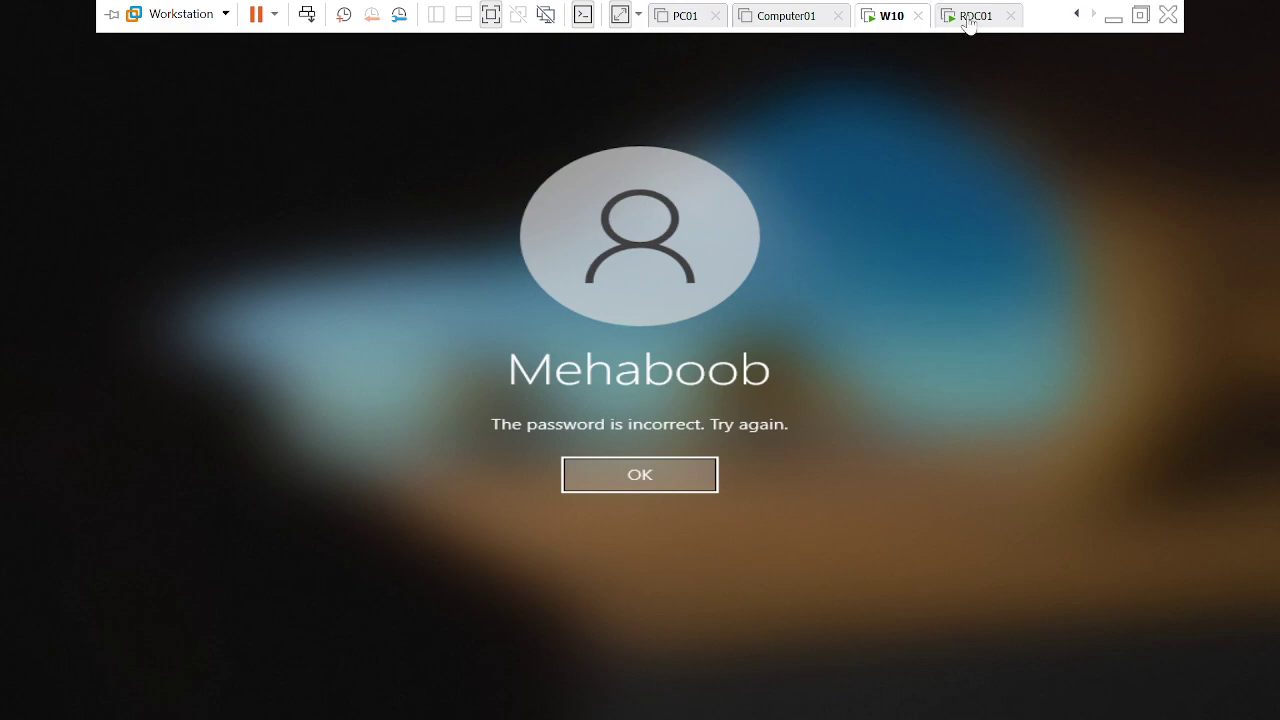
pyautogui.click(966, 16)
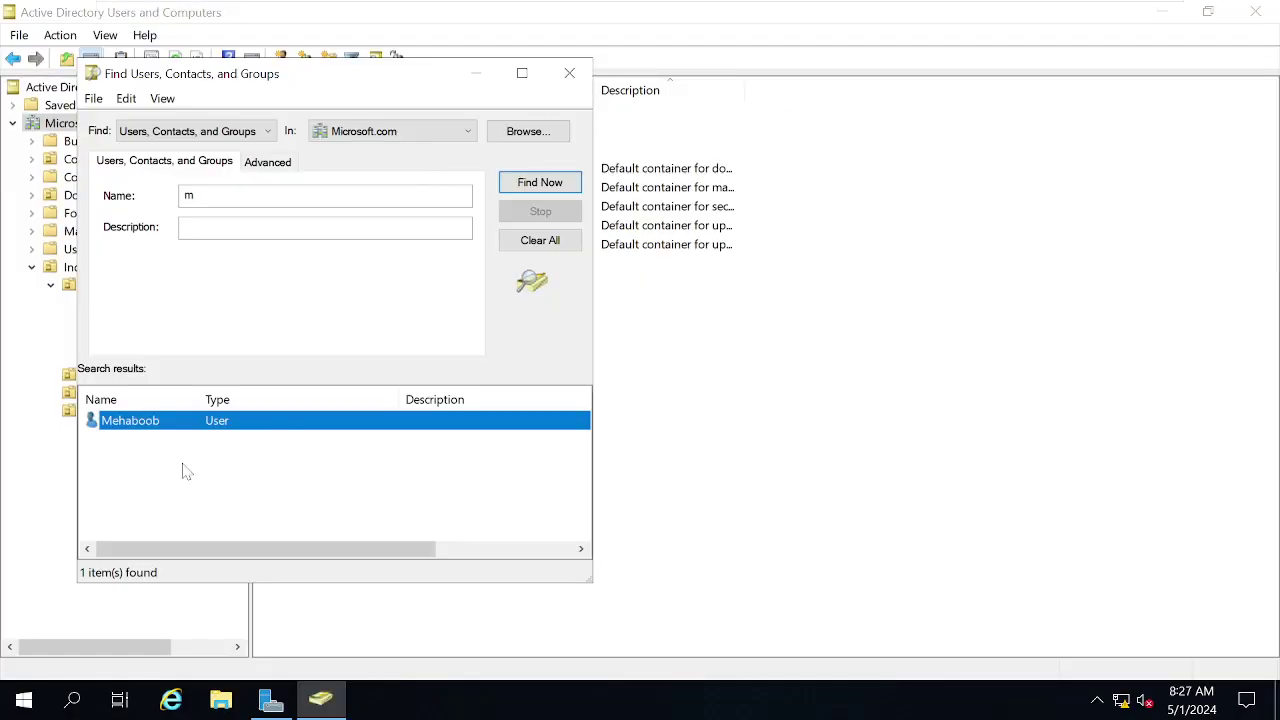
pyautogui.click(570, 73)
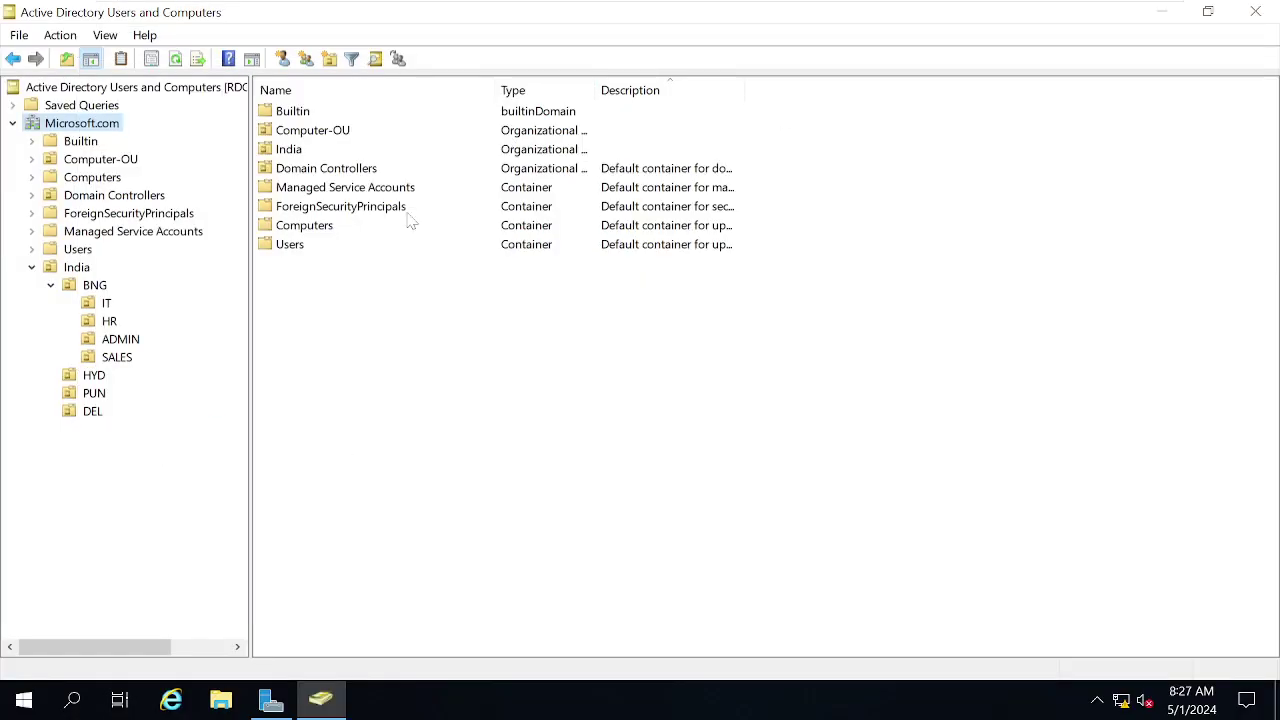
pyautogui.click(96, 306)
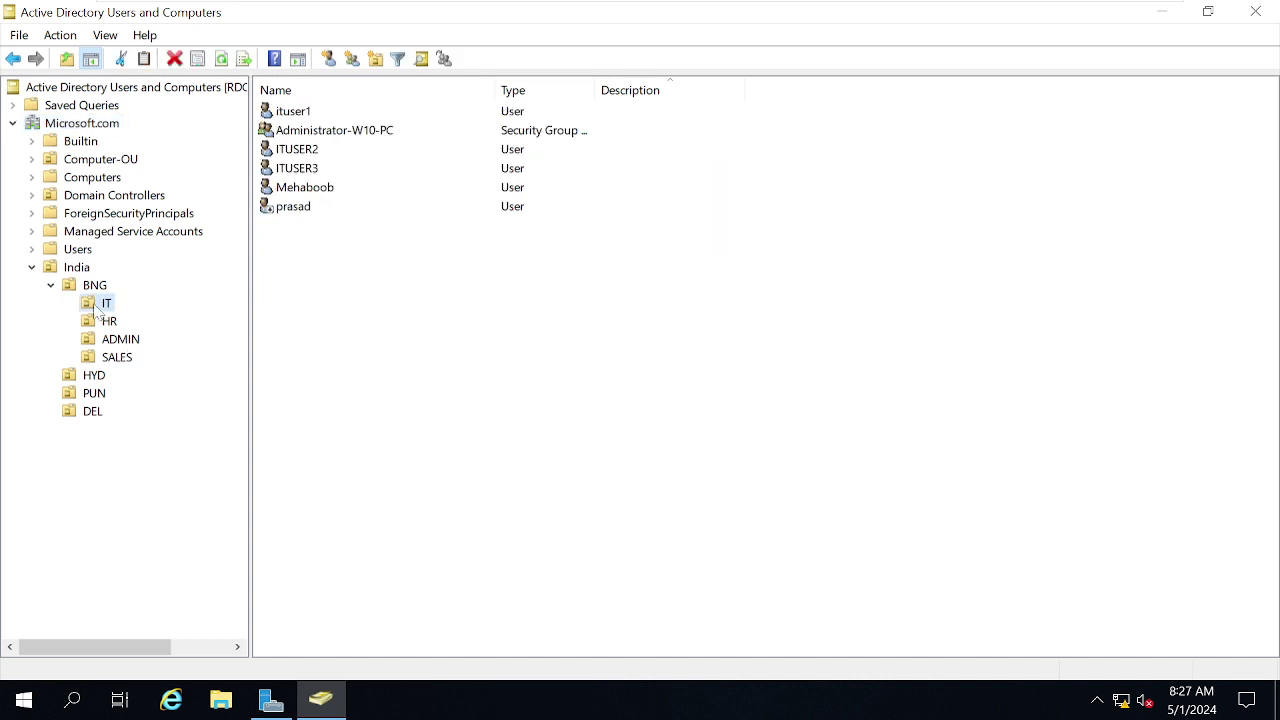
pyautogui.click(298, 190)
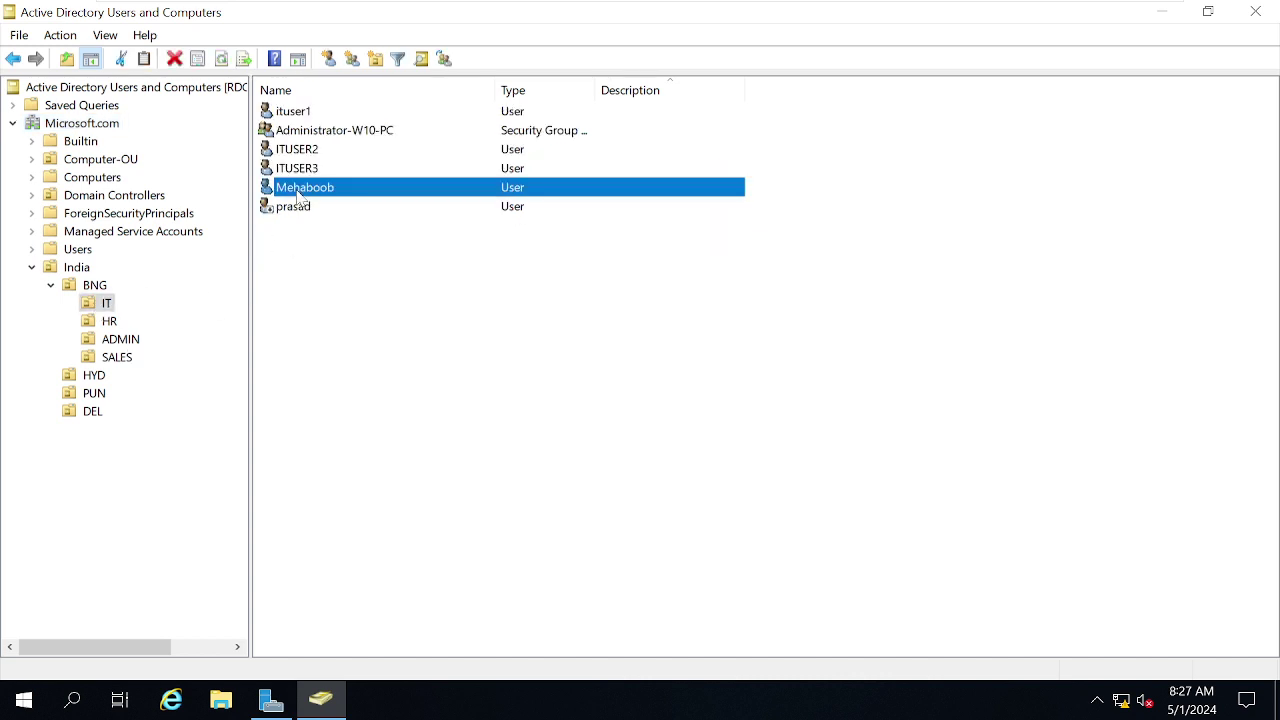
pyautogui.rightClick(297, 191)
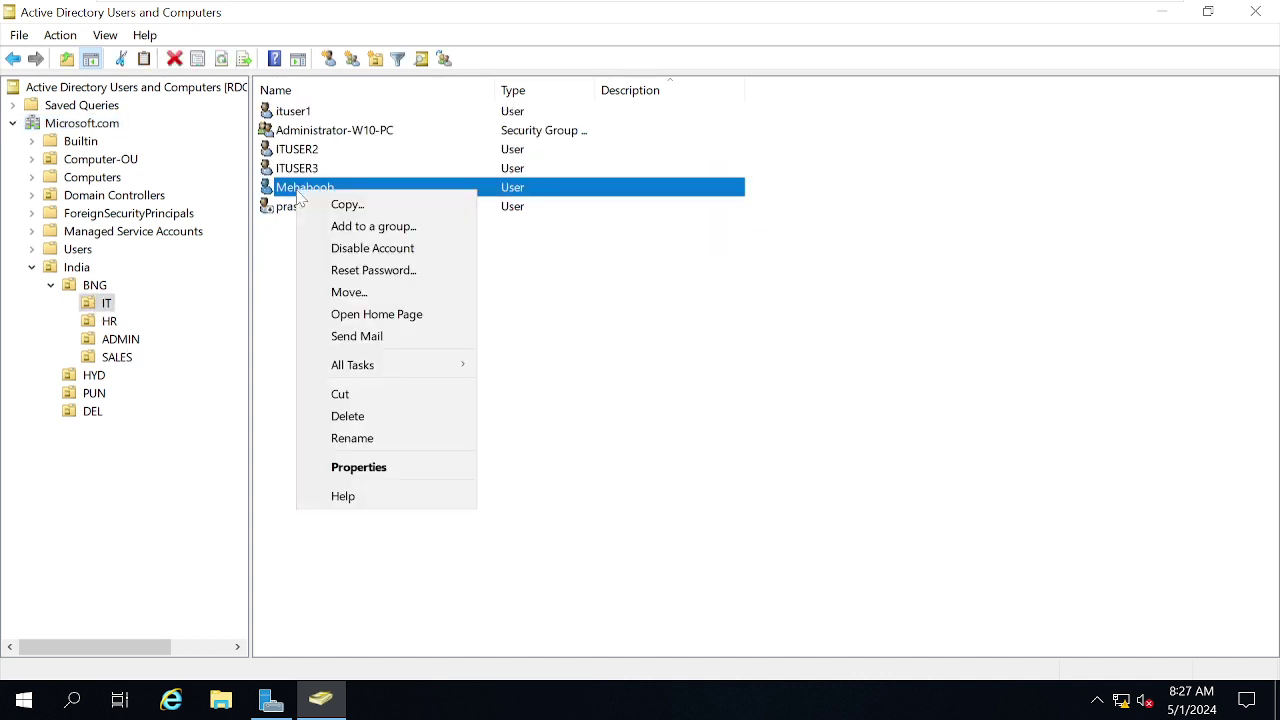
pyautogui.click(362, 467)
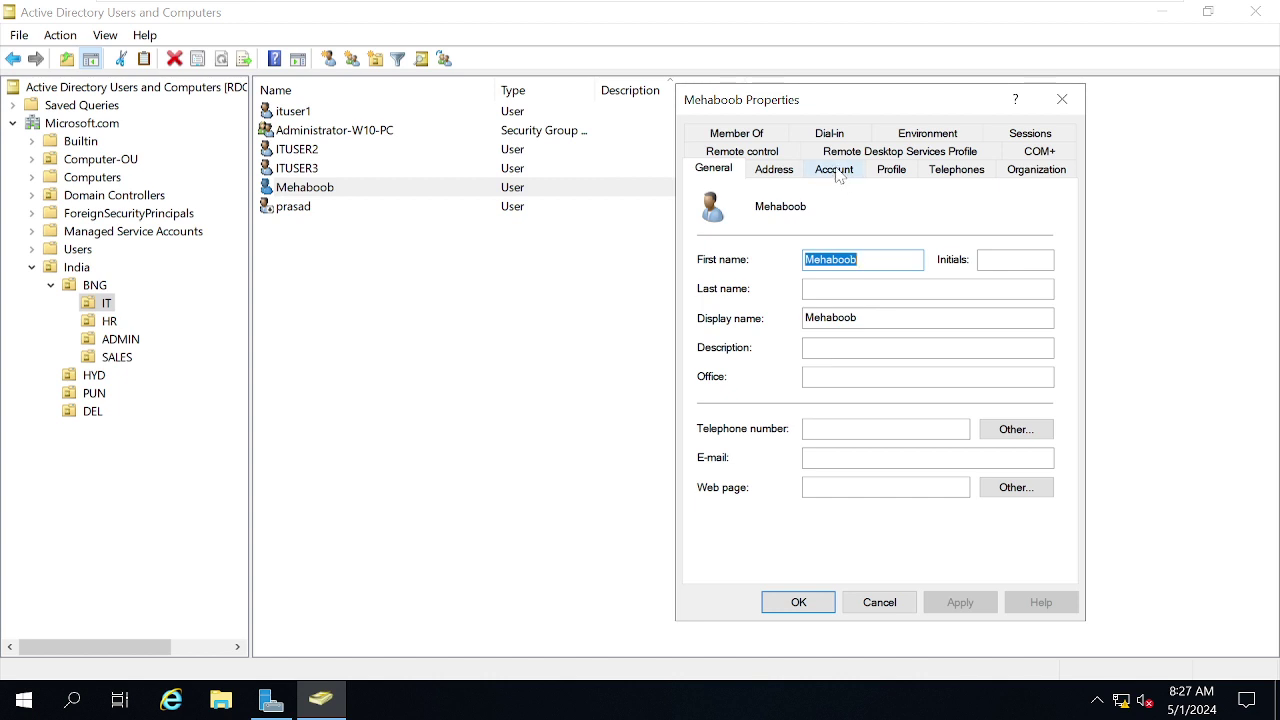
# Tick Unlock account on the Account tab, then apply and close.
pyautogui.click(835, 170)
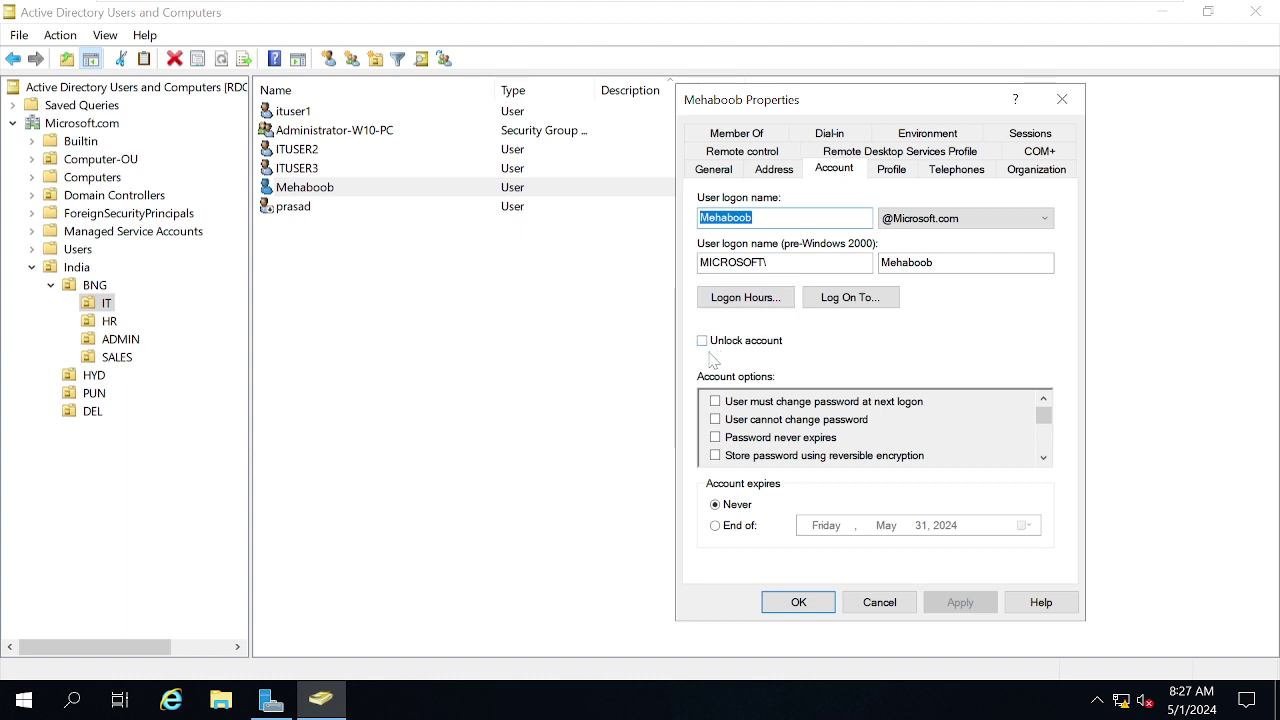
pyautogui.click(721, 342)
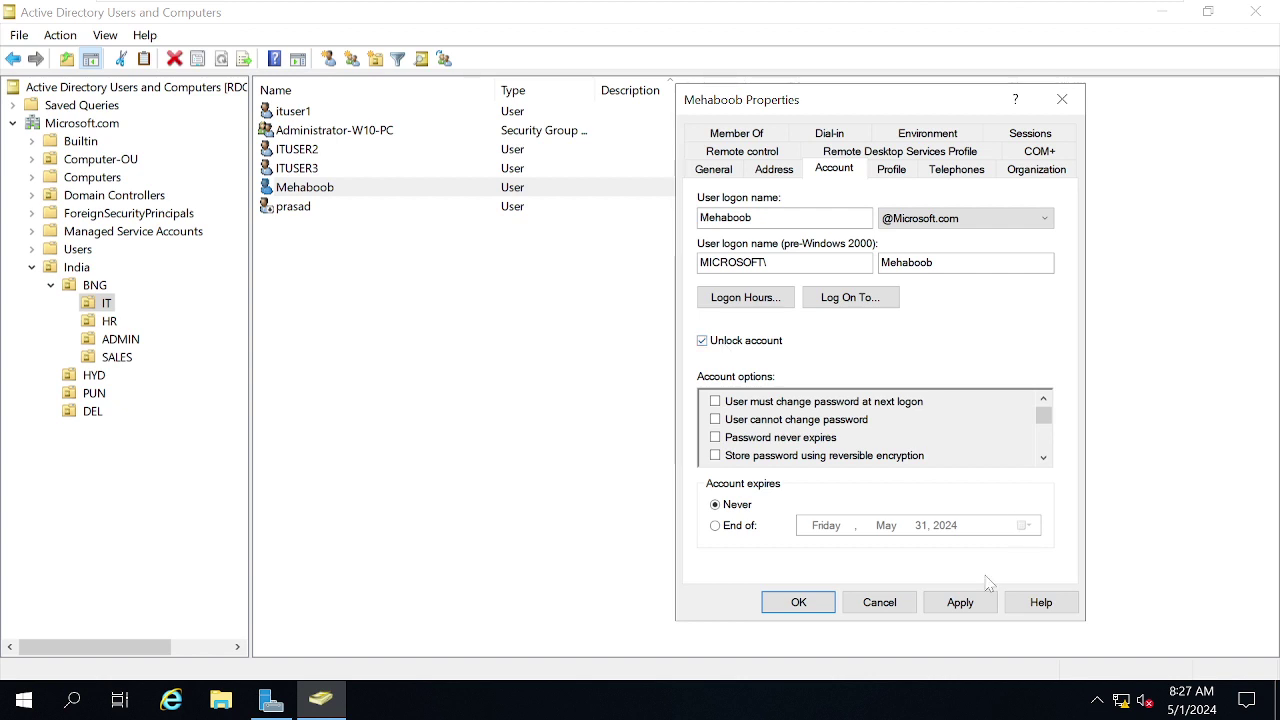
pyautogui.click(972, 608)
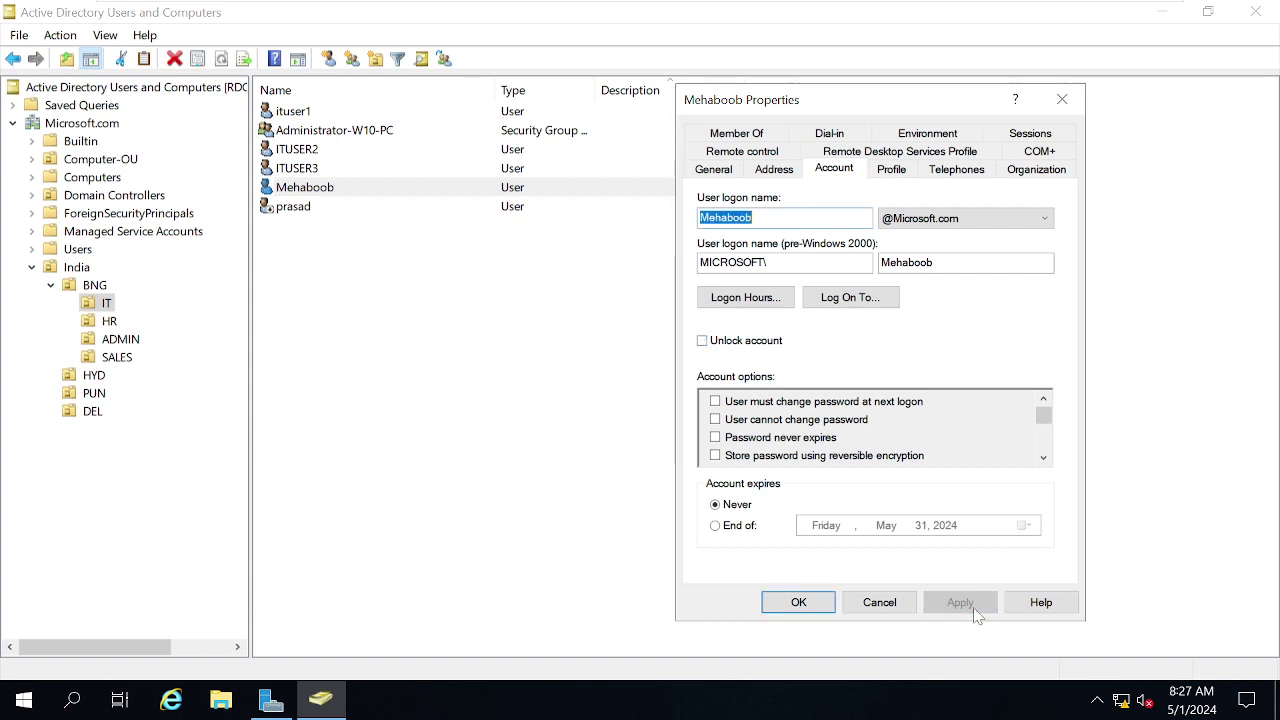
pyautogui.click(797, 606)
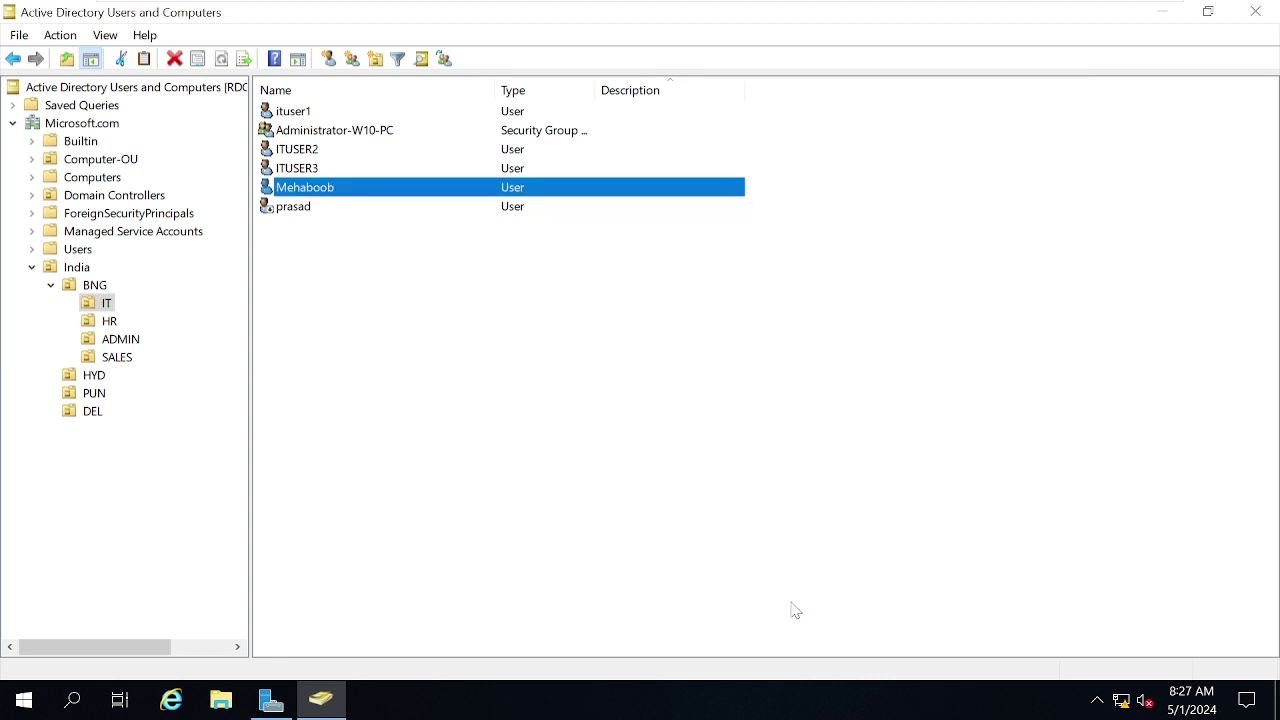
# Retry the user's password on W10, then return to the domain controller.
pyautogui.moveTo(748, 2)
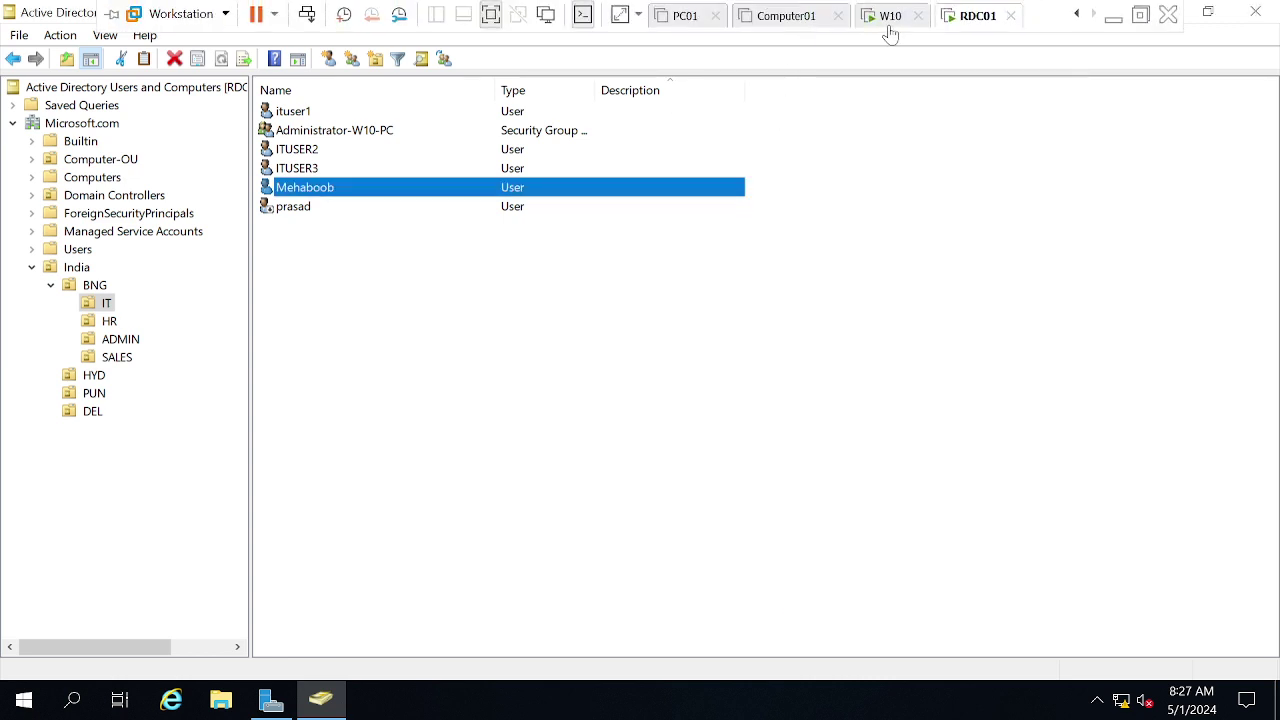
pyautogui.click(891, 16)
pyautogui.click(649, 476)
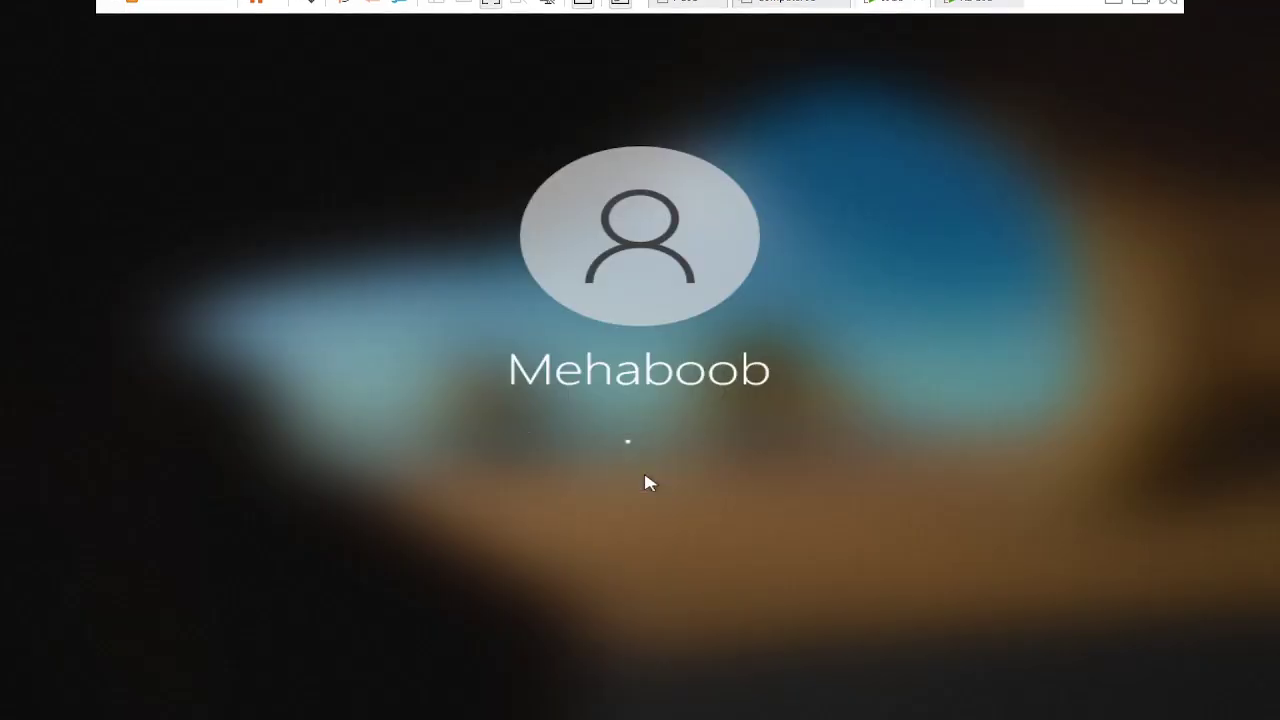
pyautogui.write('•••••••')
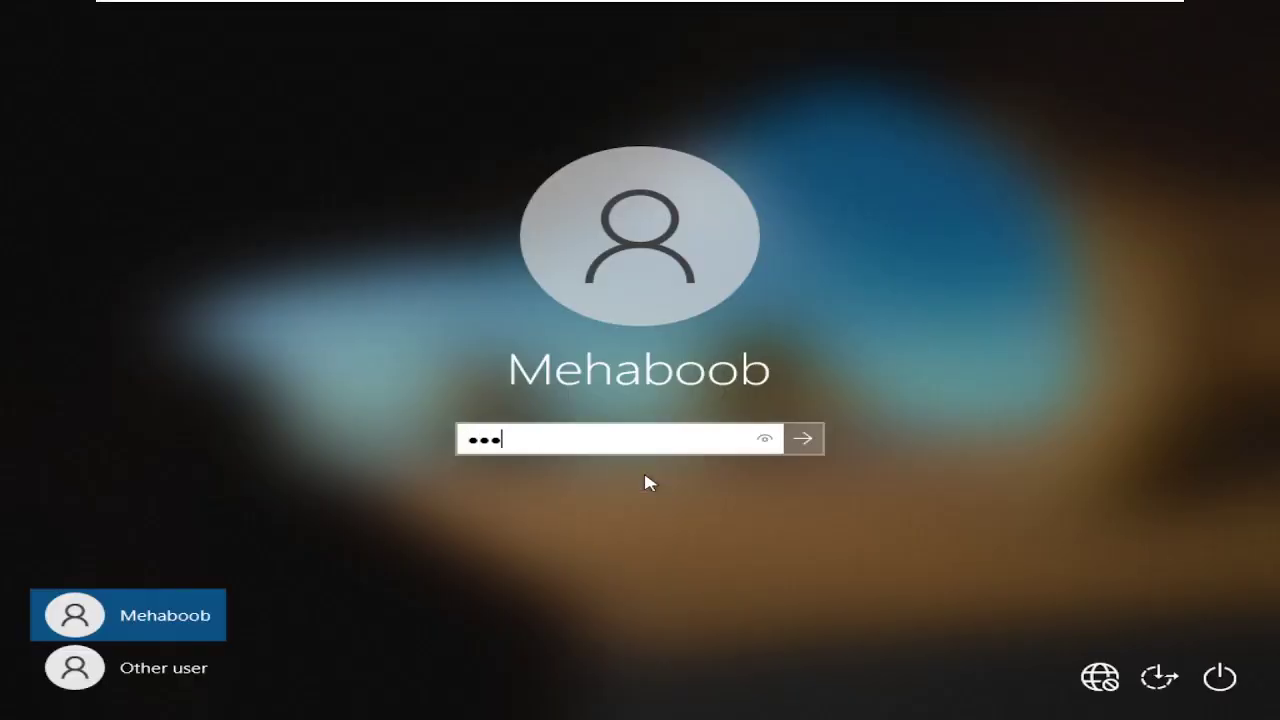
pyautogui.write('••••••')
pyautogui.press('Return')
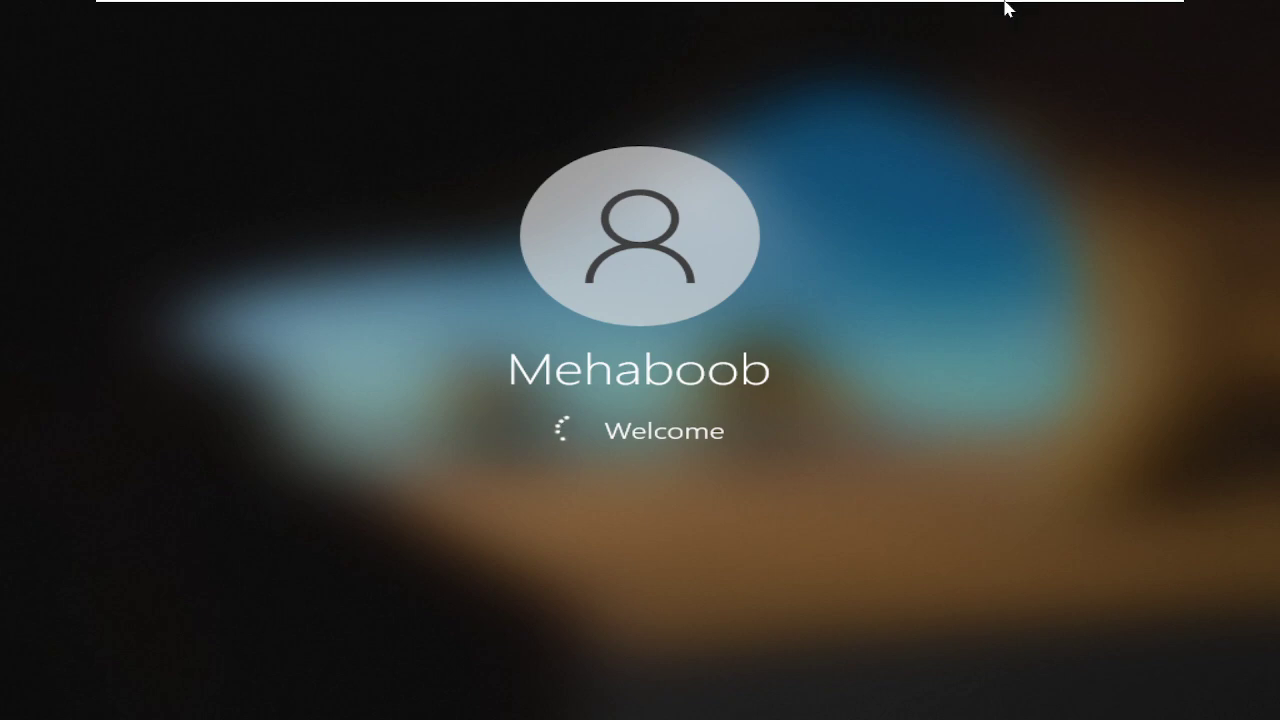
pyautogui.moveTo(1006, 6)
pyautogui.click(960, 18)
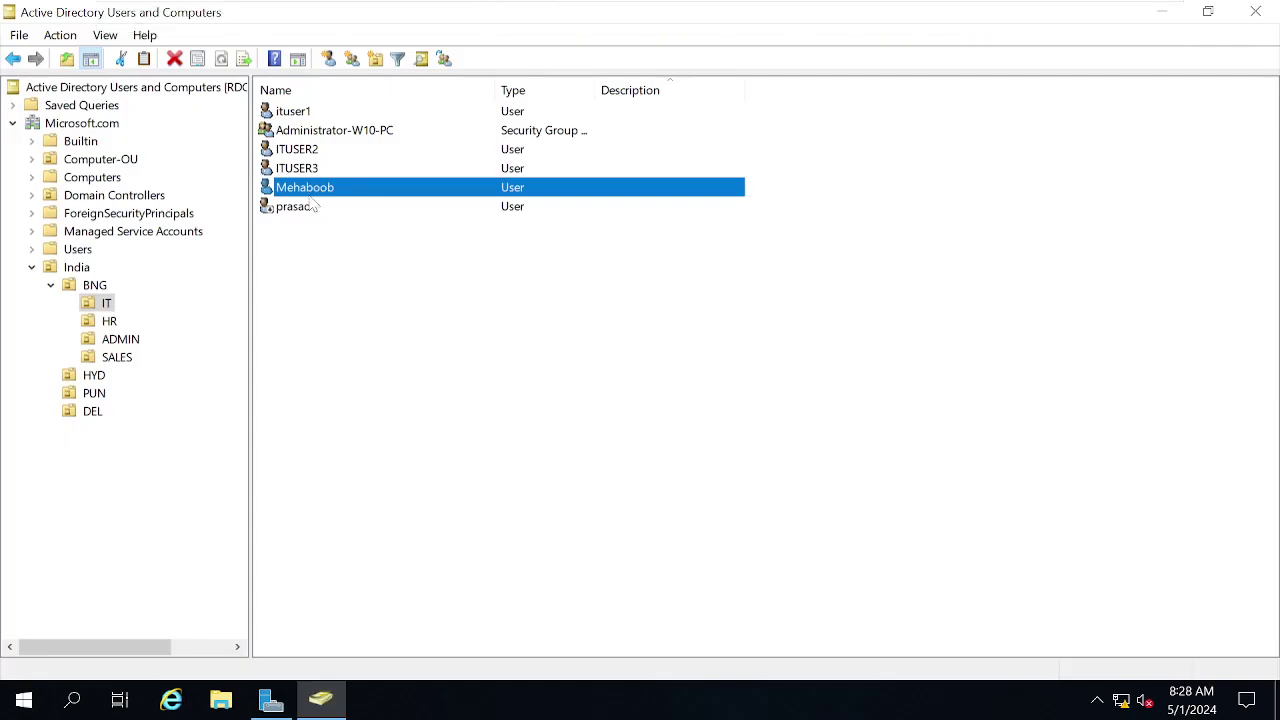
# Search Microsoft.com for users matching 'me' and select the found account.
pyautogui.click(83, 124)
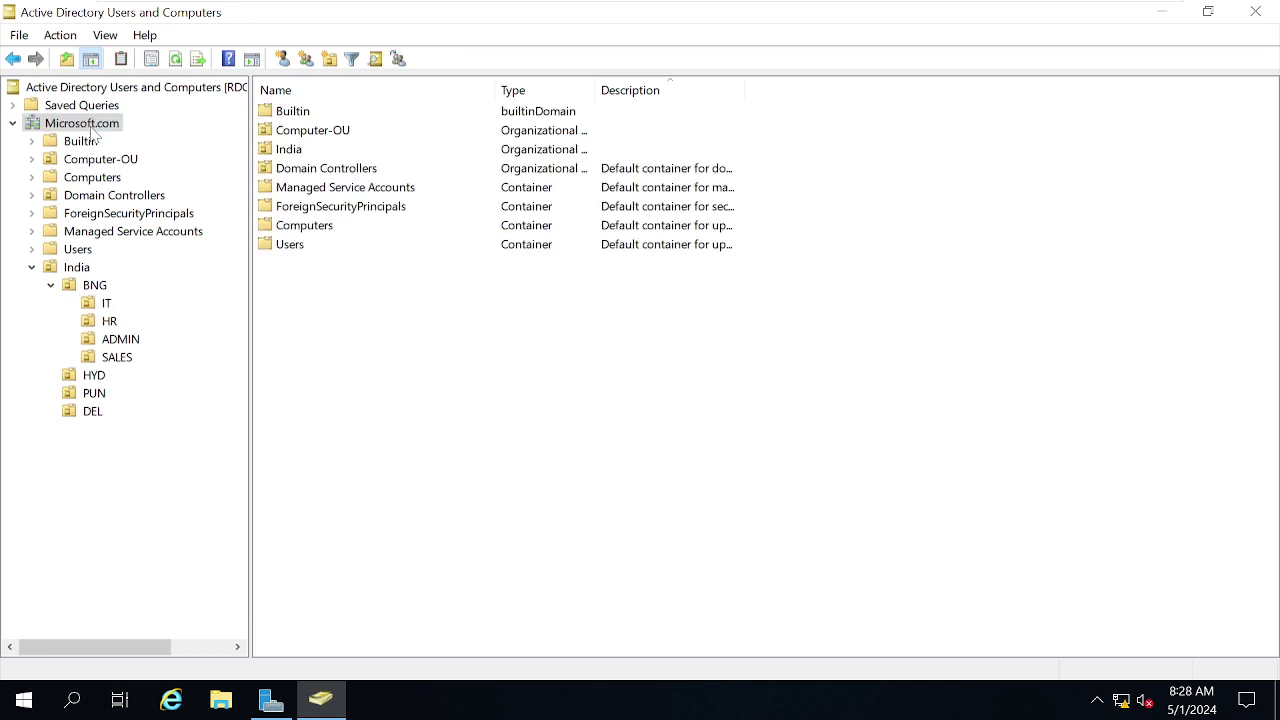
pyautogui.rightClick(92, 131)
pyautogui.click(145, 164)
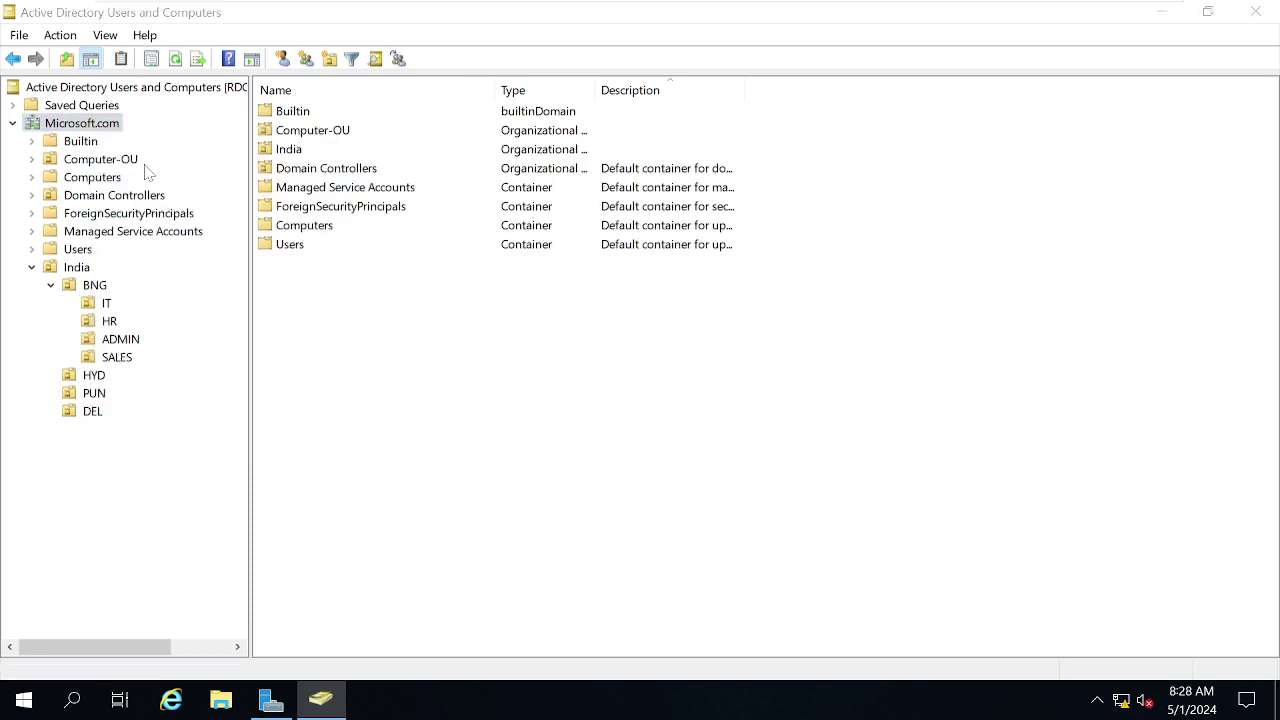
pyautogui.write('me')
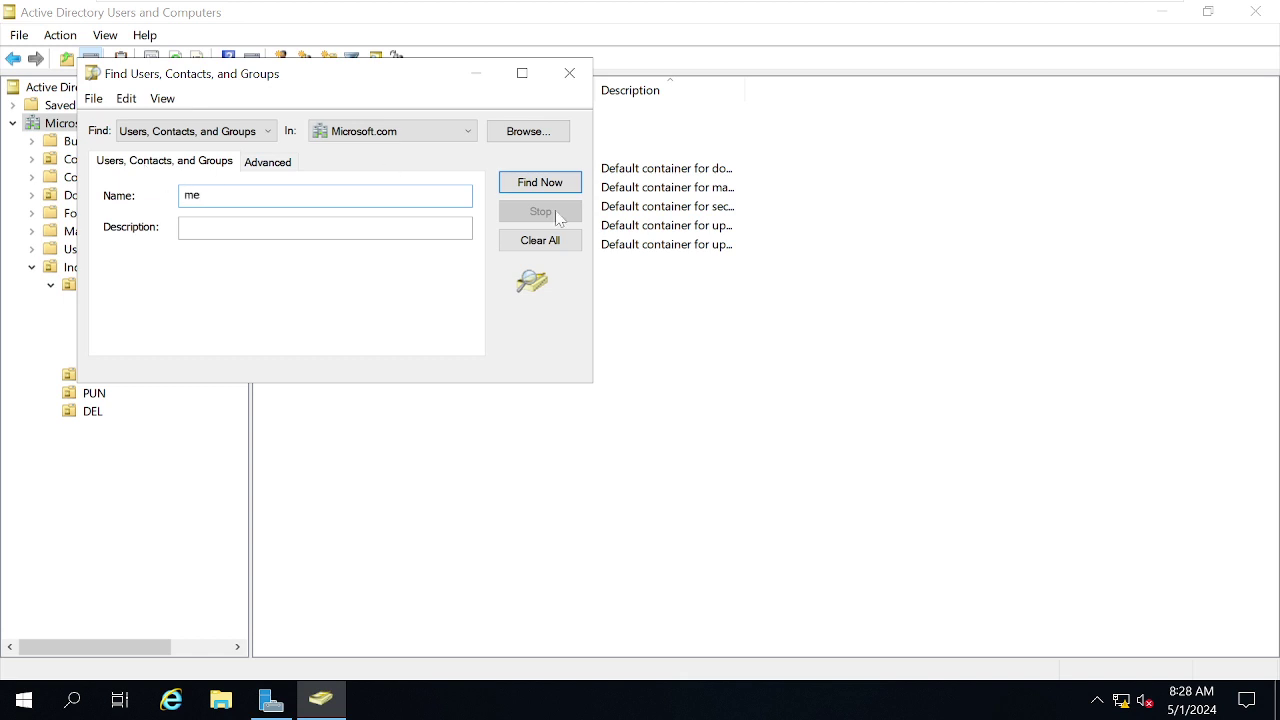
pyautogui.click(530, 182)
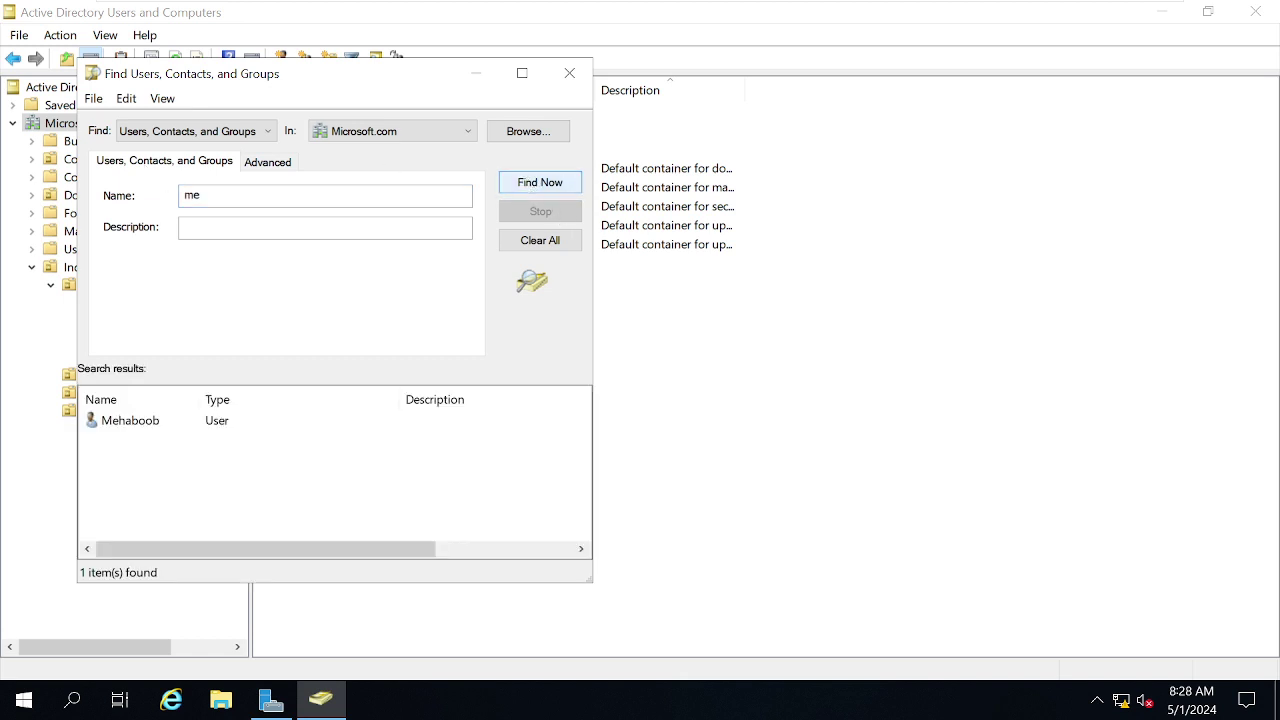
pyautogui.click(152, 426)
# Unlock the found user's account from its Properties Account tab and save.
pyautogui.rightClick(152, 426)
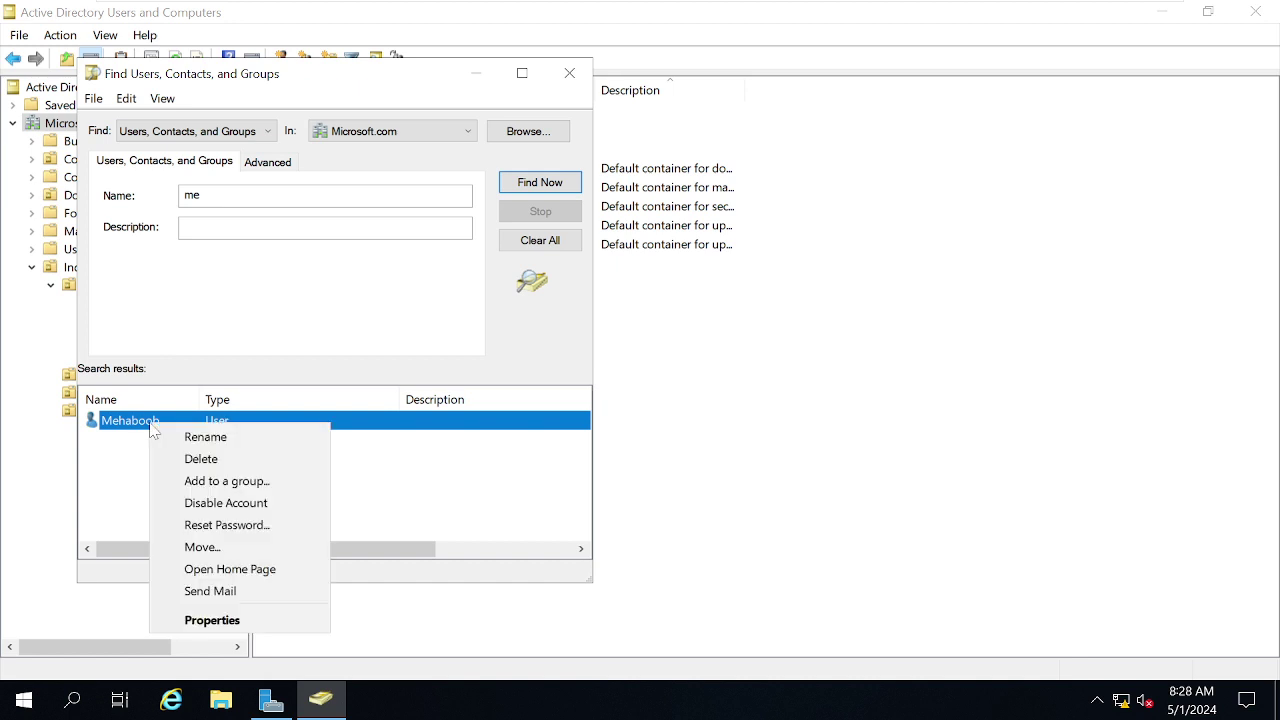
pyautogui.click(213, 617)
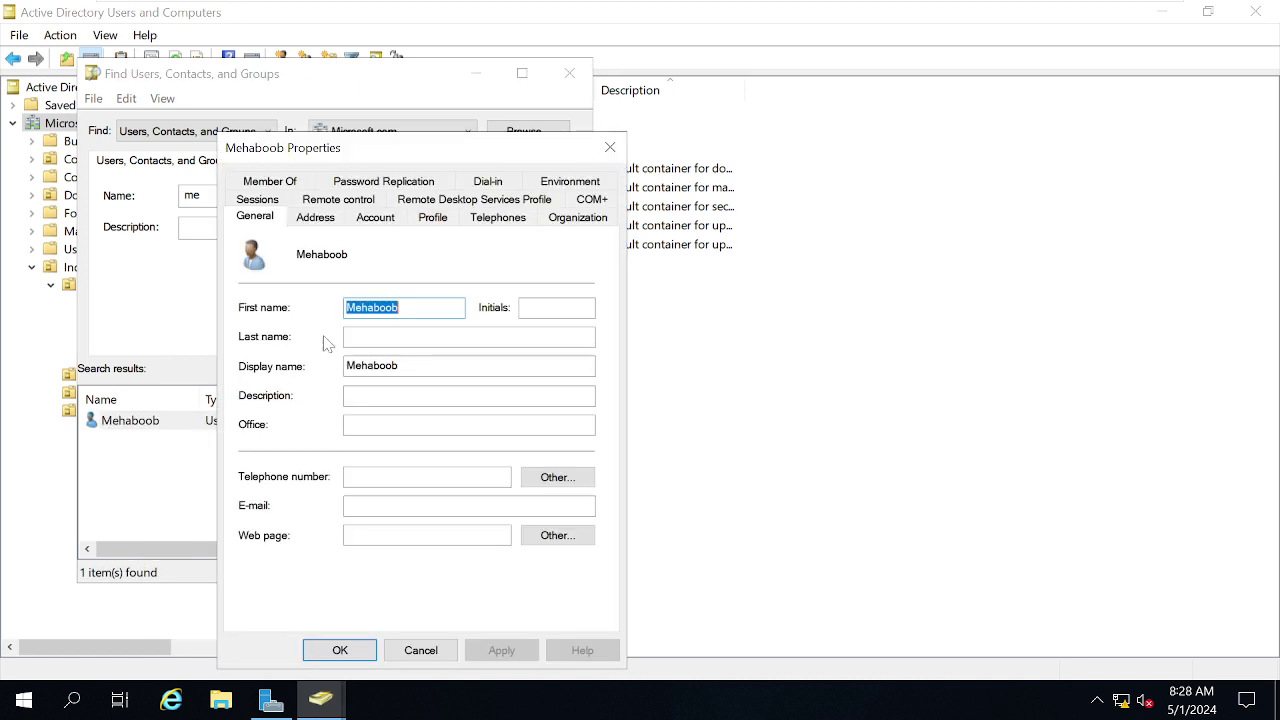
pyautogui.click(375, 217)
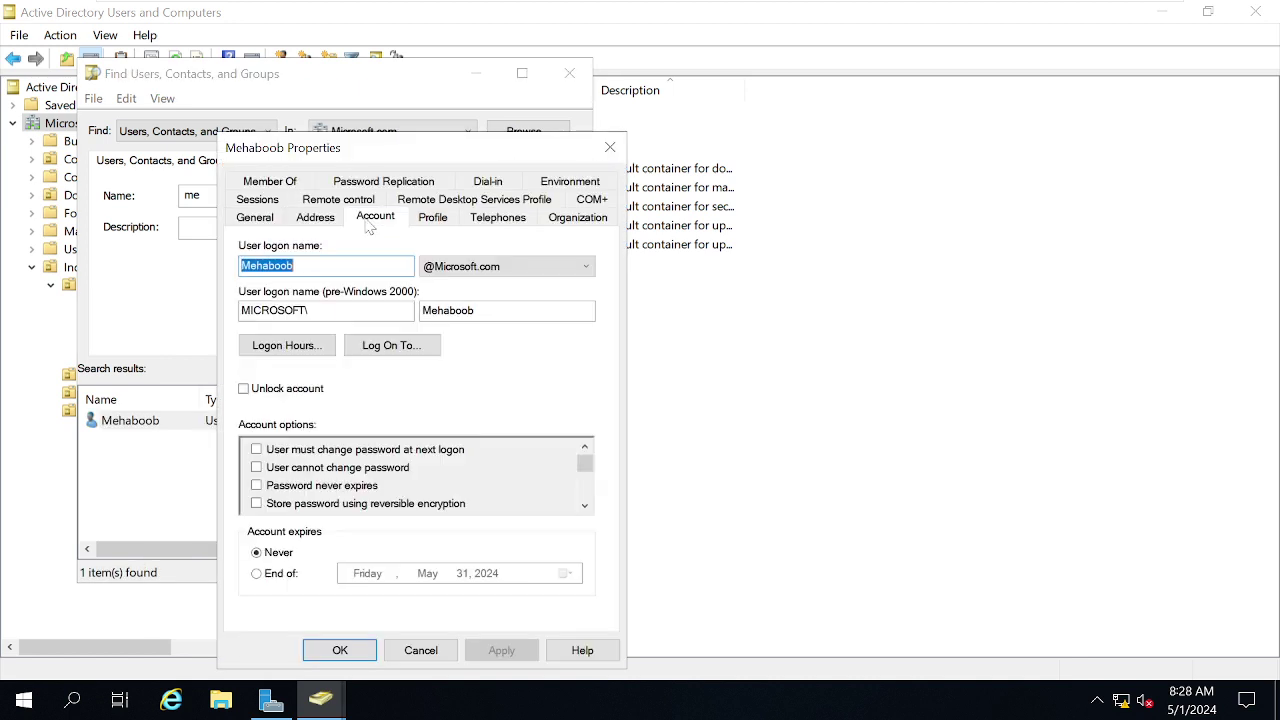
pyautogui.click(268, 390)
pyautogui.click(514, 650)
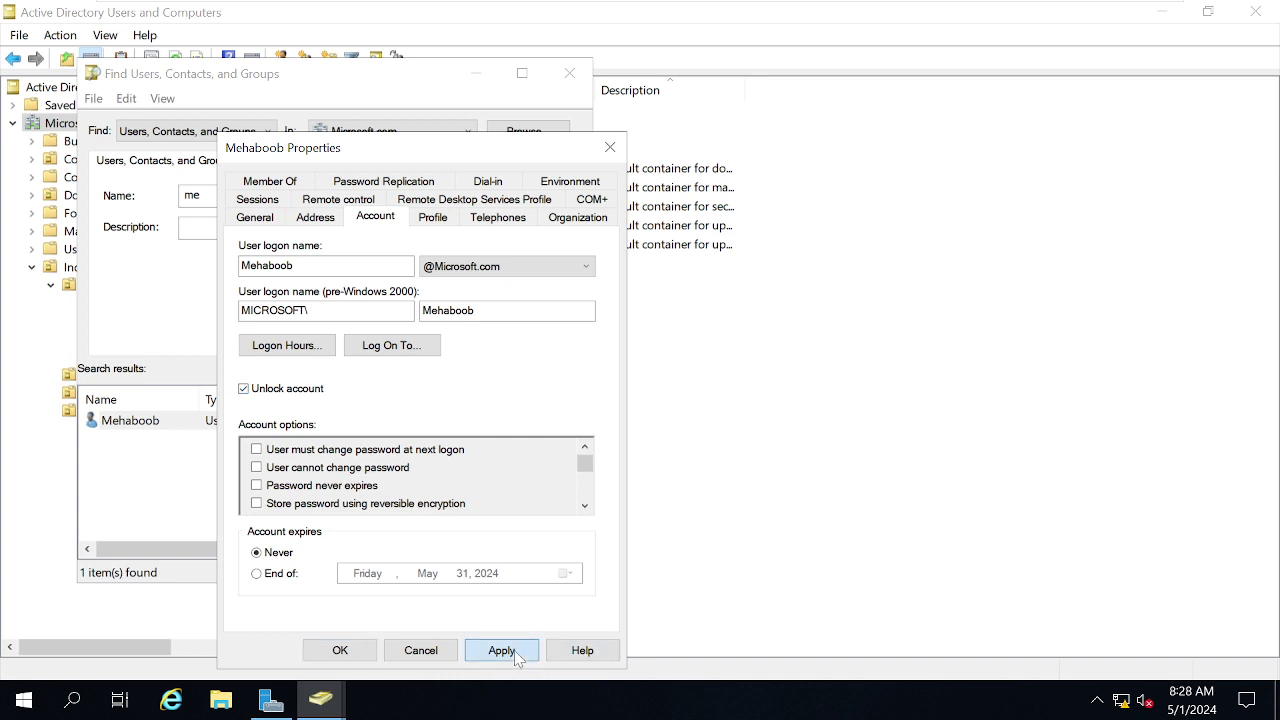
pyautogui.click(340, 650)
# Glance at the W10 VM, then return and close the search window.
pyautogui.moveTo(586, 5)
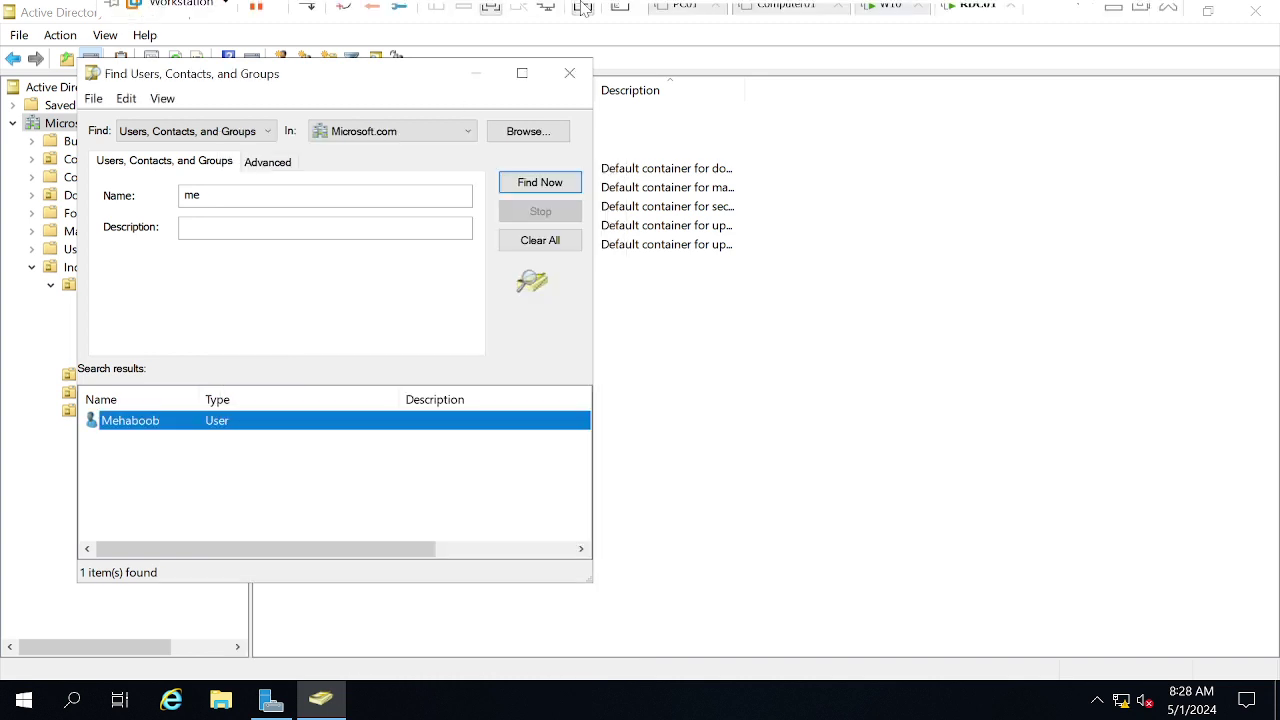
pyautogui.click(880, 16)
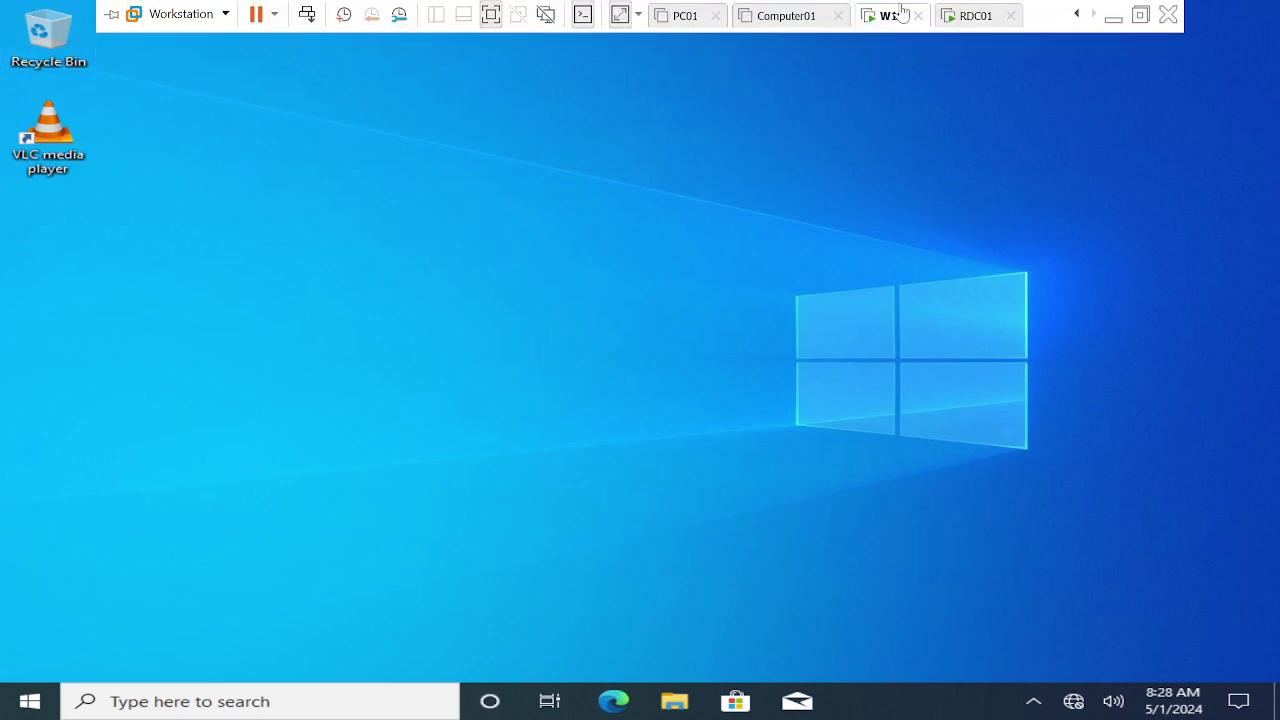
pyautogui.click(970, 18)
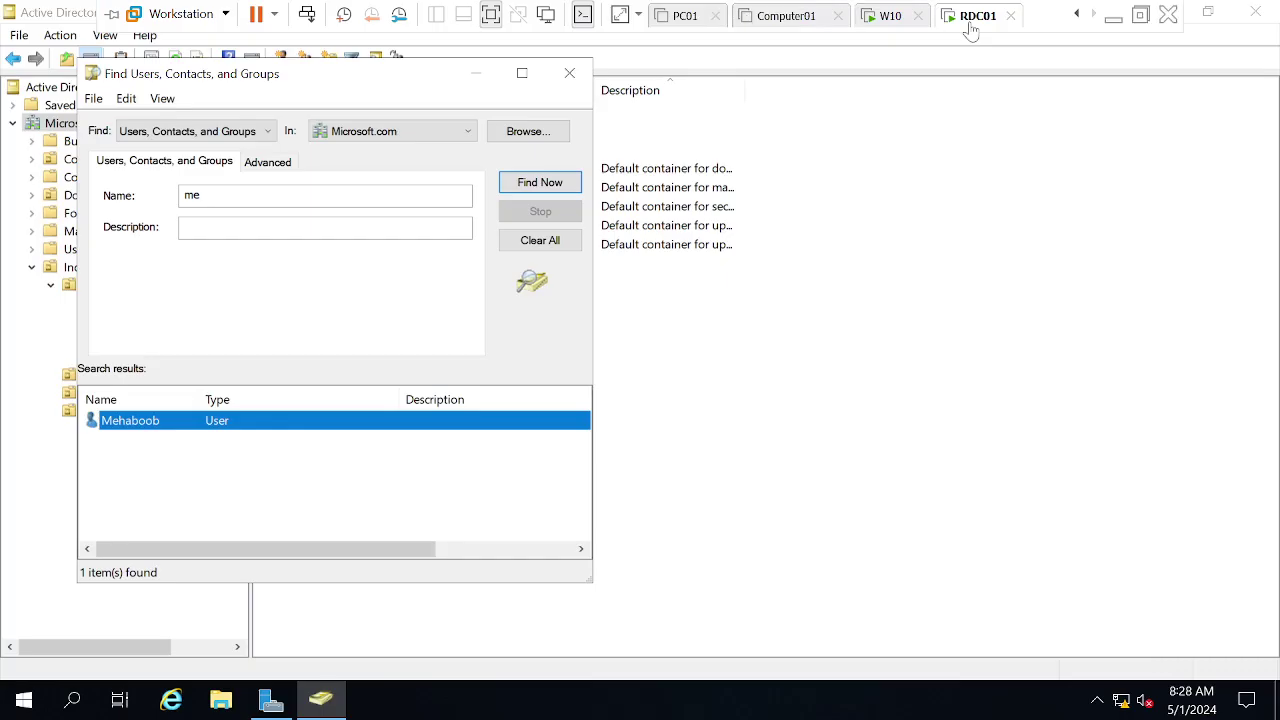
pyautogui.click(572, 76)
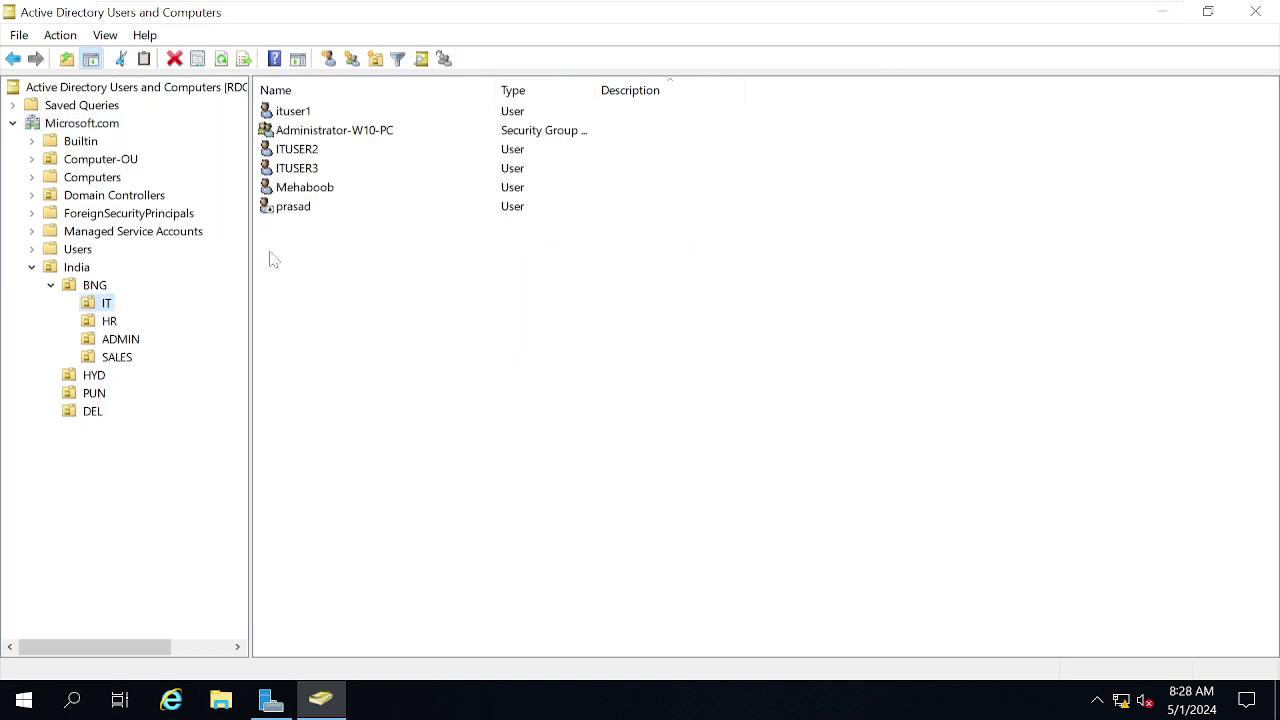
# Open the user's Logon Hours from the Account tab and select Sunday, then the whole week.
pyautogui.doubleClick(305, 190)
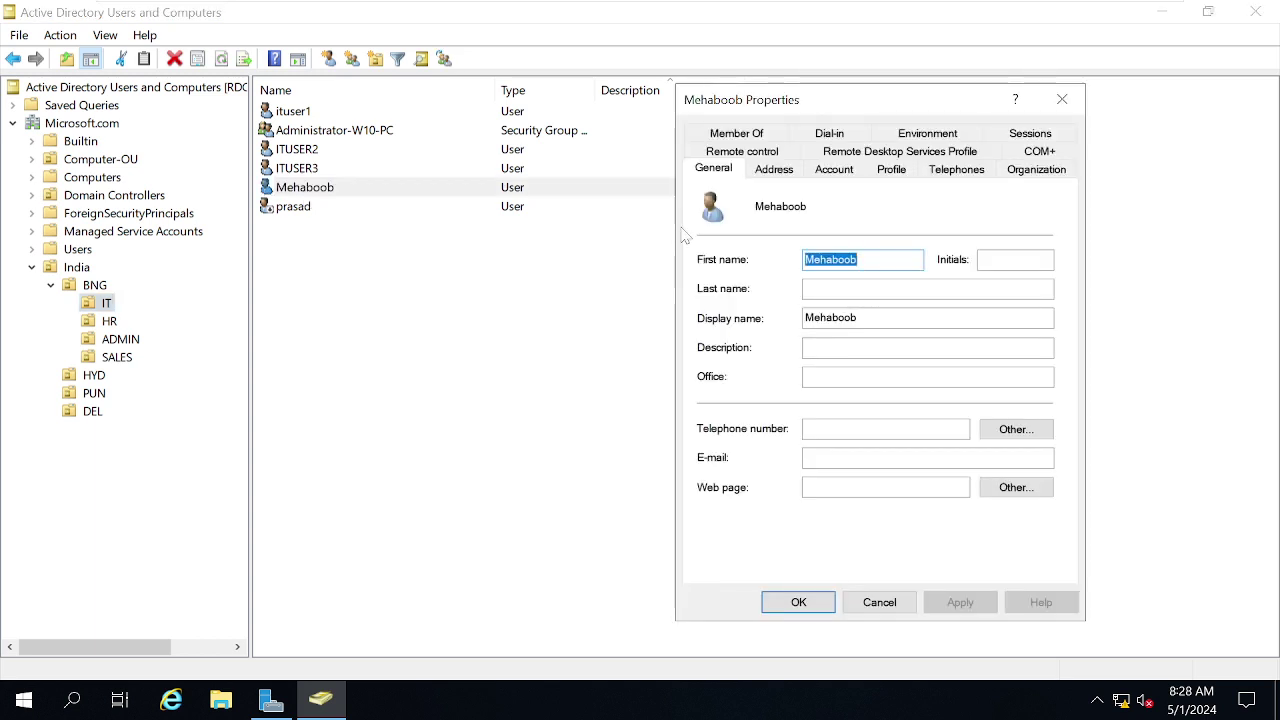
pyautogui.click(835, 170)
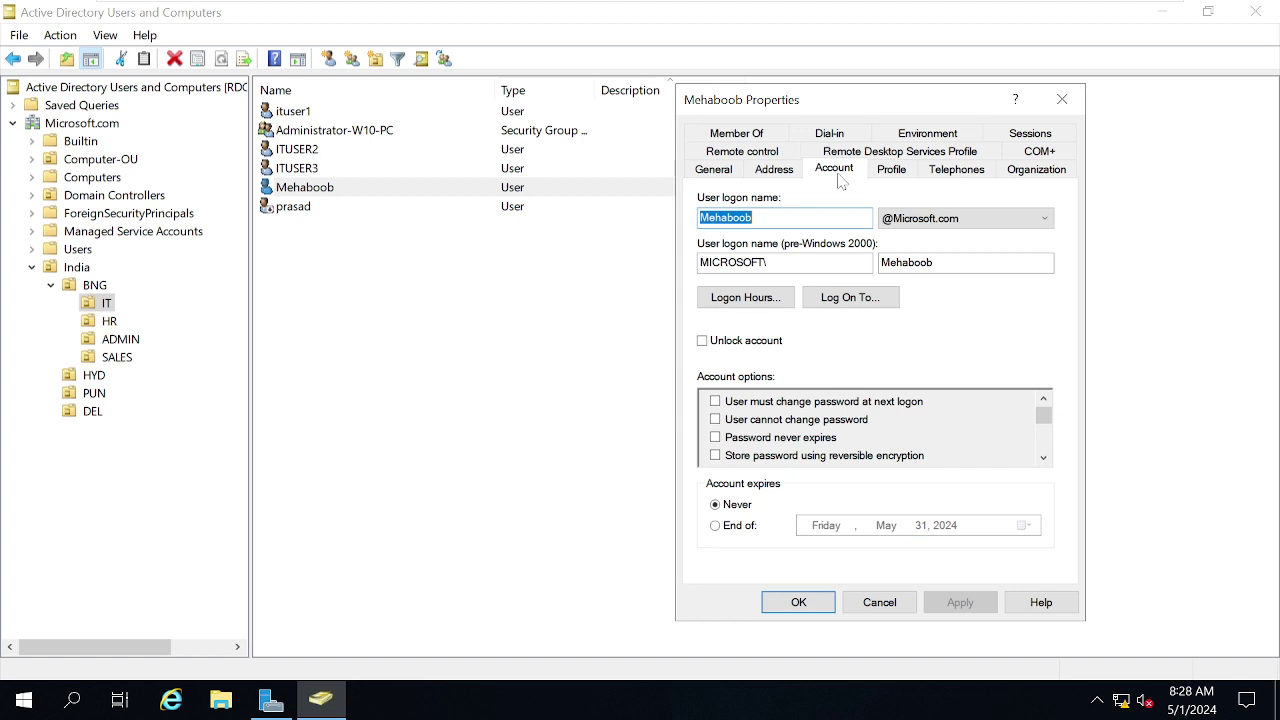
pyautogui.click(741, 298)
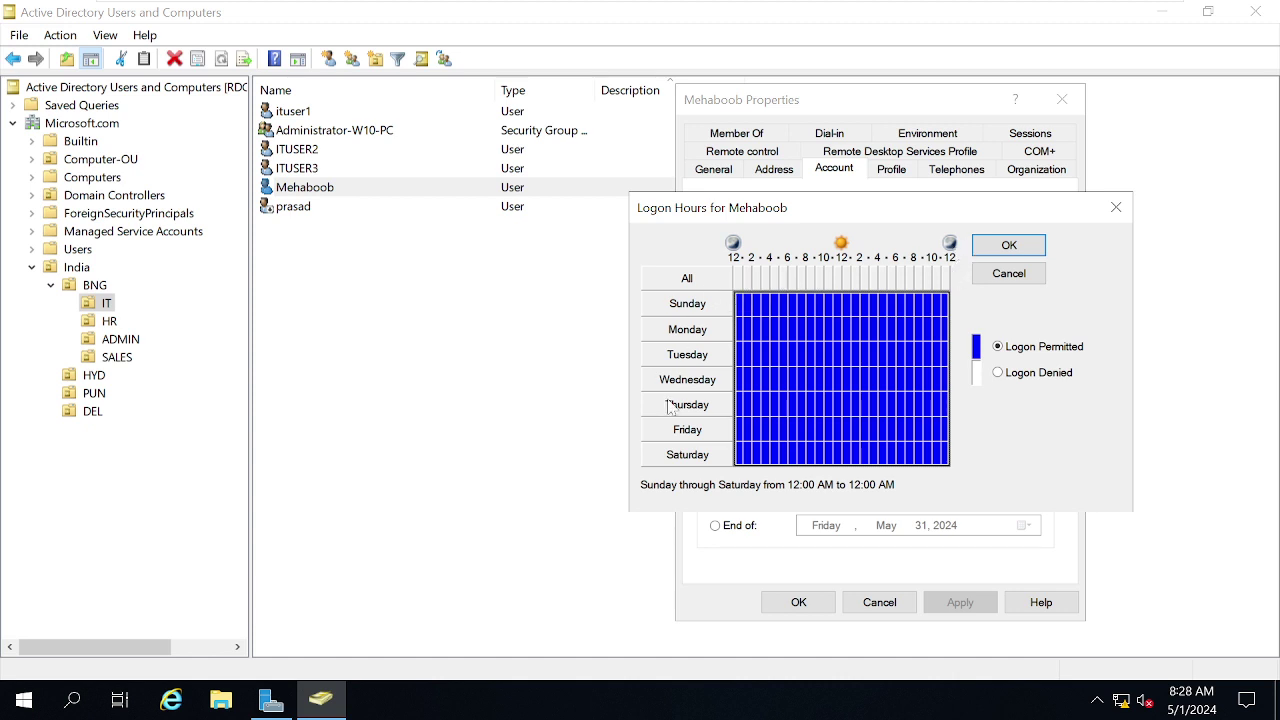
pyautogui.click(676, 309)
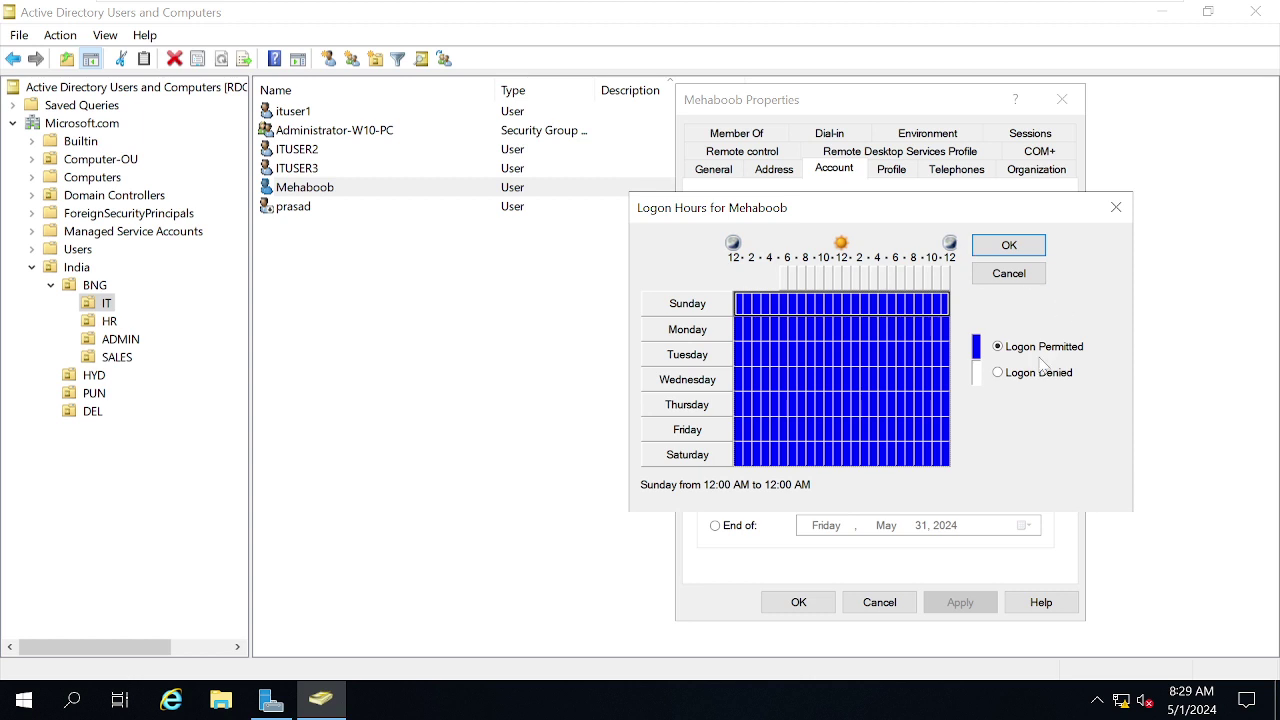
pyautogui.click(680, 286)
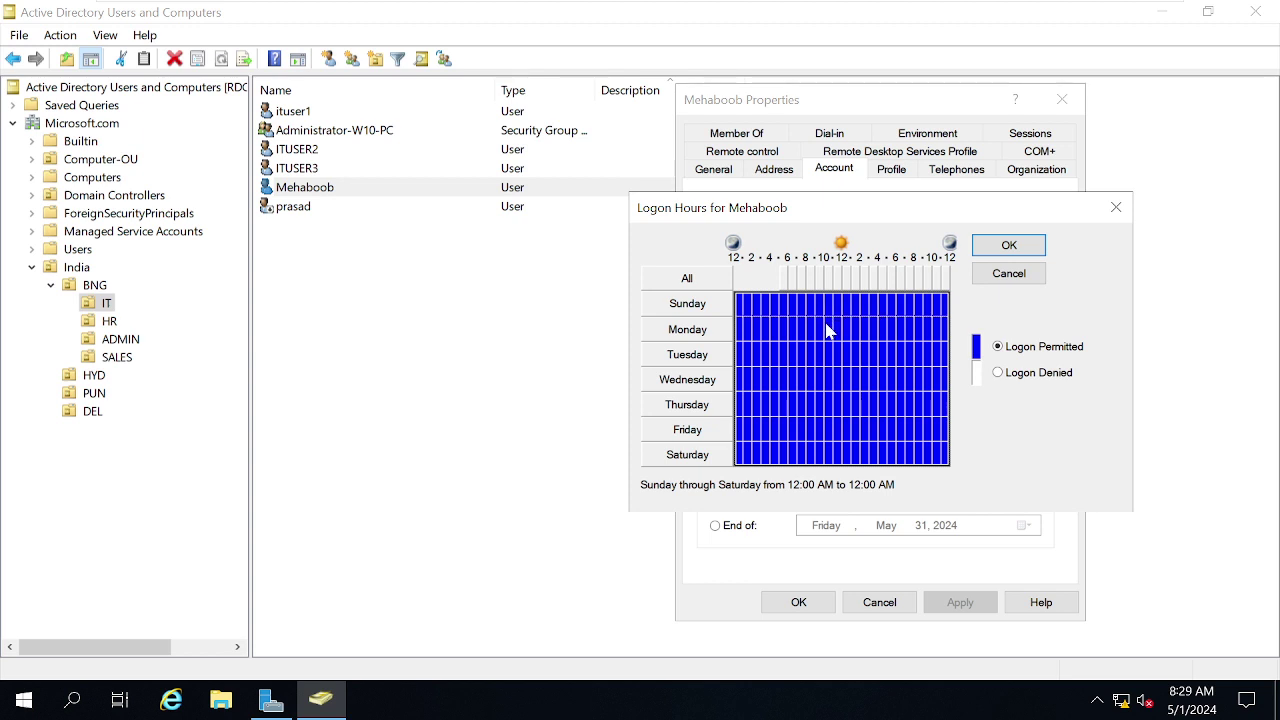
# Deny logon for the whole week, then permit weekdays 8 AM to 6 PM.
pyautogui.click(824, 329)
pyautogui.moveTo(838, 350); pyautogui.dragTo(894, 437)
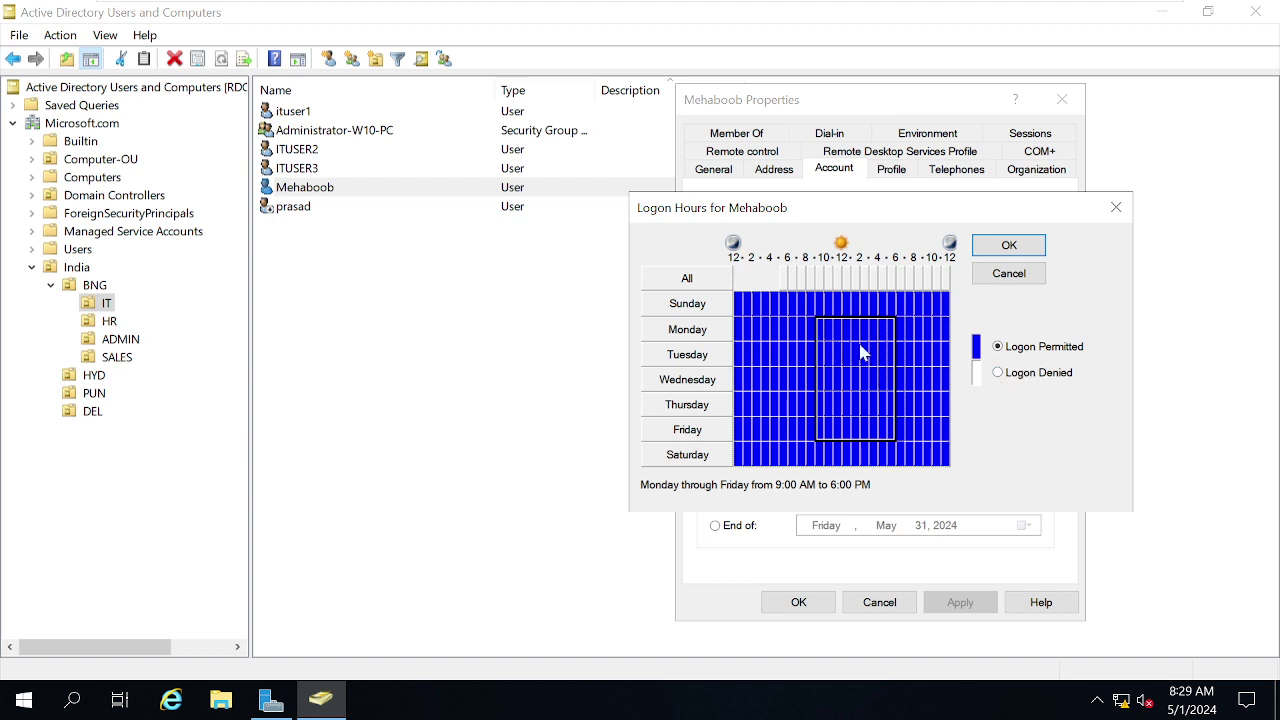
pyautogui.moveTo(741, 307); pyautogui.dragTo(953, 468)
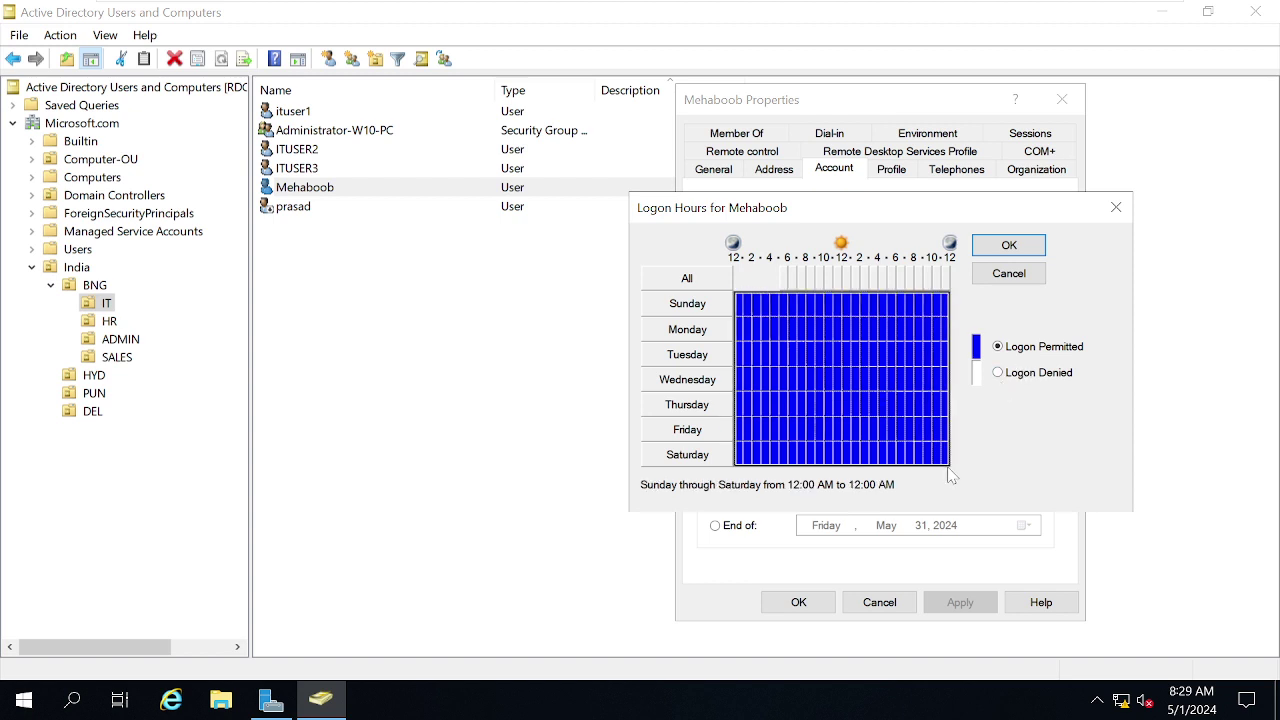
pyautogui.click(1033, 382)
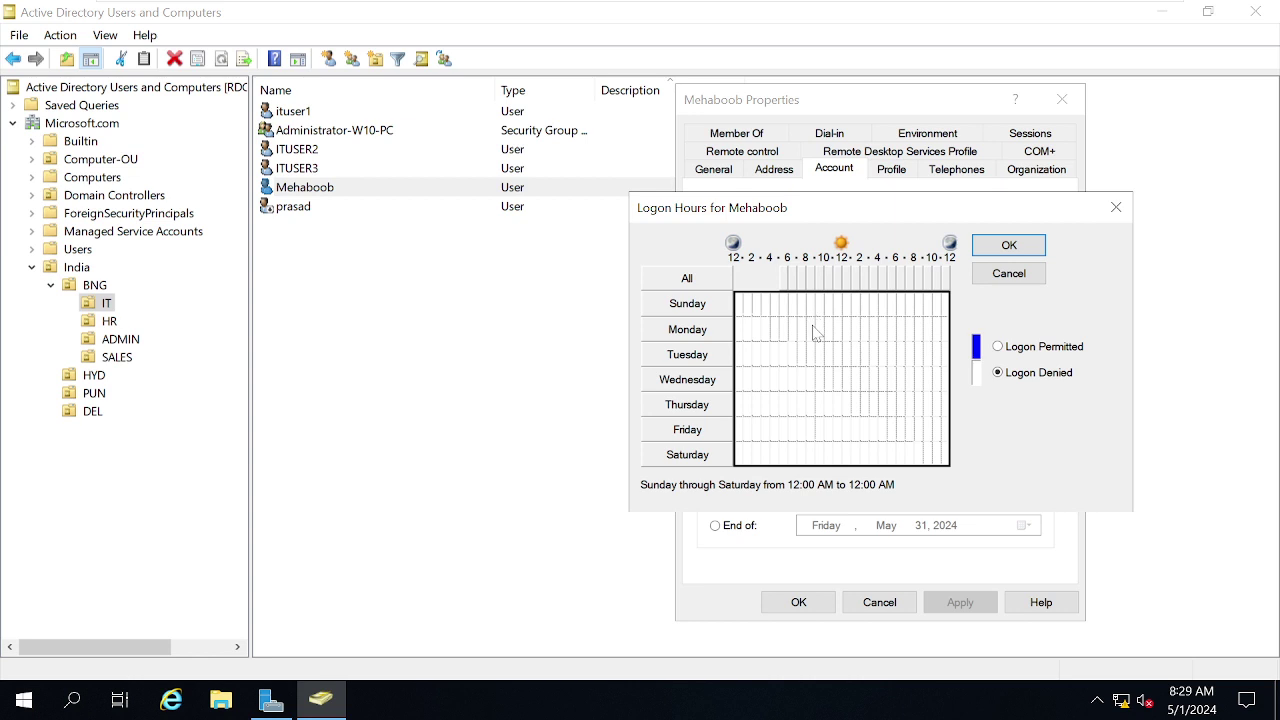
pyautogui.moveTo(813, 330); pyautogui.dragTo(885, 428)
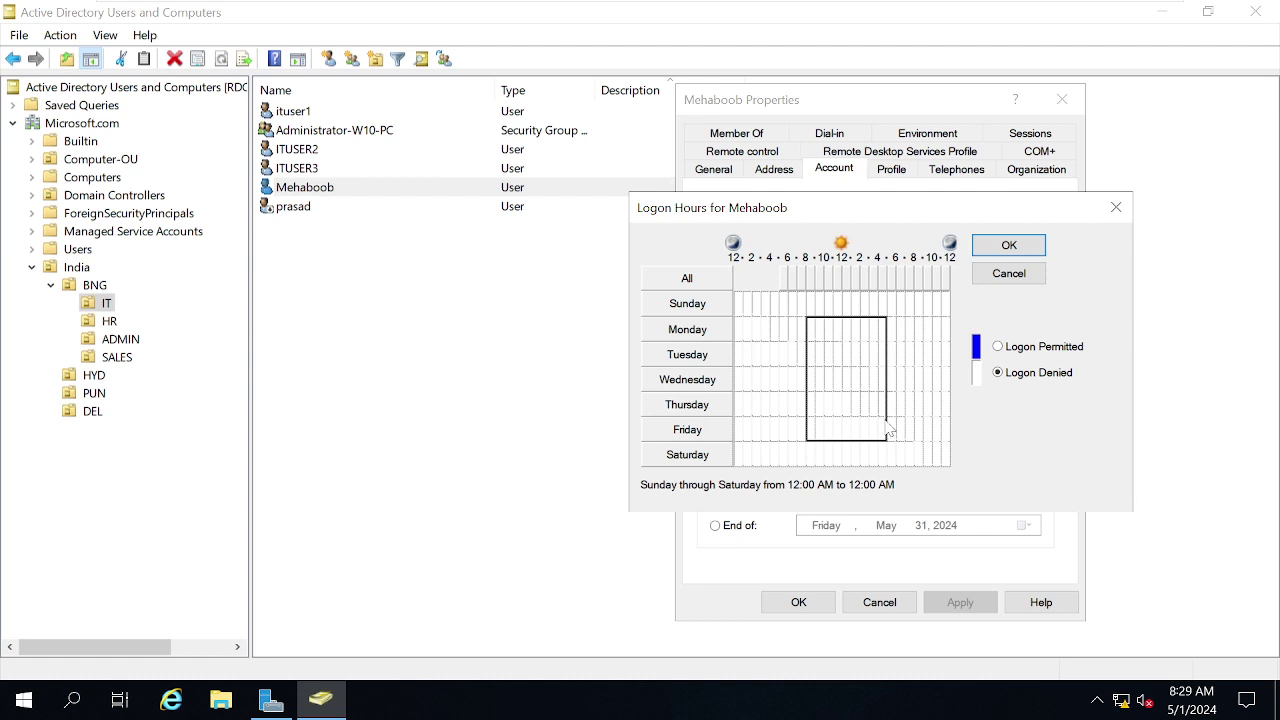
pyautogui.moveTo(889, 428); pyautogui.dragTo(896, 426)
pyautogui.click(1046, 350)
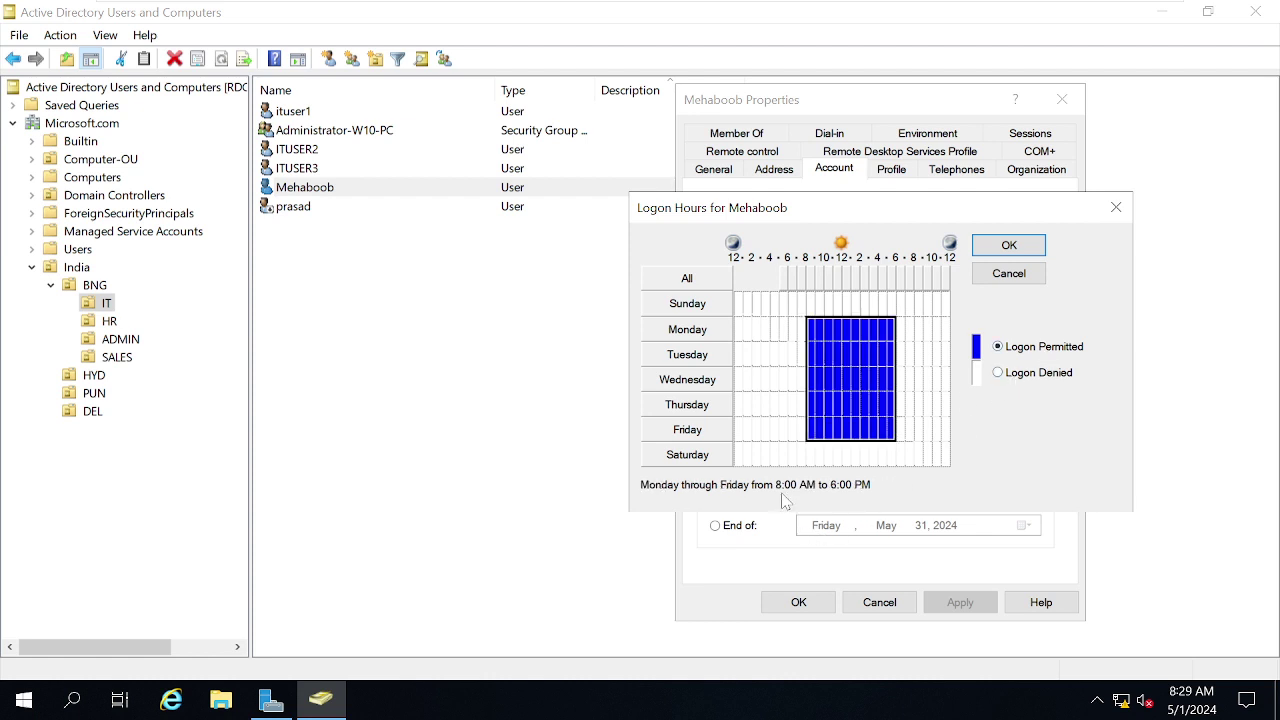
# Narrow the permitted hours to Monday–Friday 9 AM to 6 PM, denying earlier weekday hours.
pyautogui.click(810, 337)
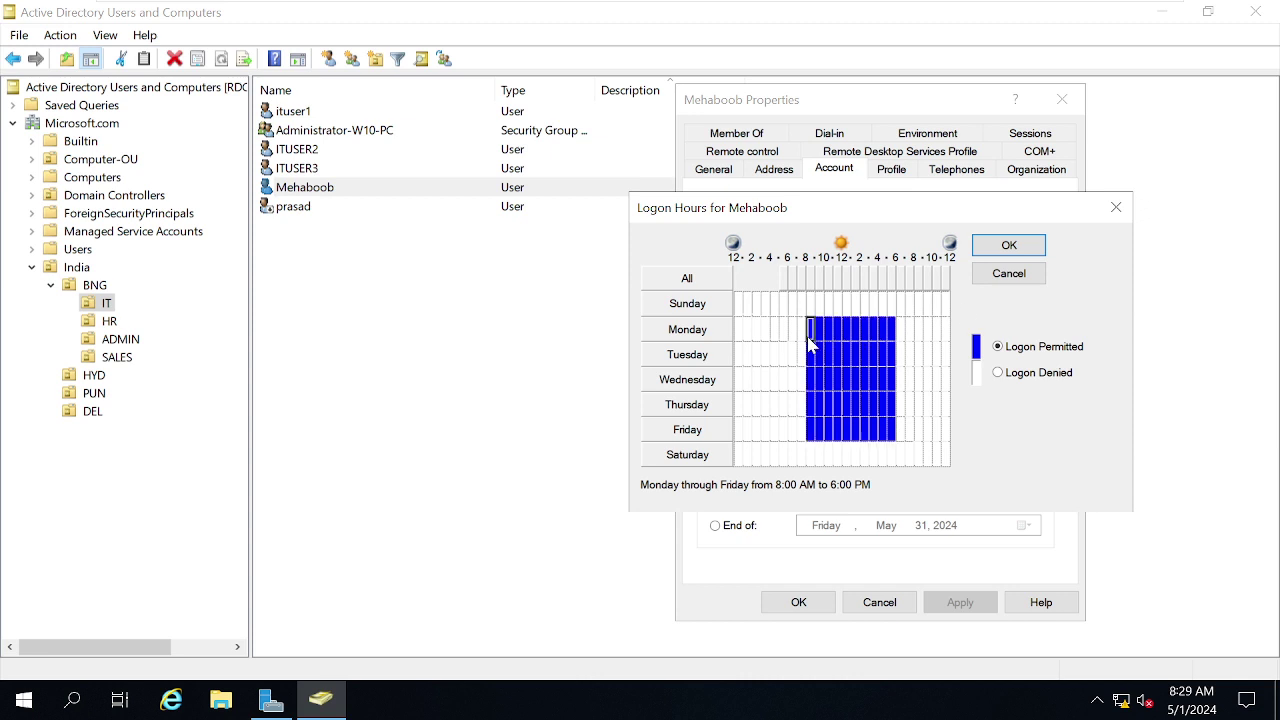
pyautogui.moveTo(810, 343); pyautogui.dragTo(820, 330)
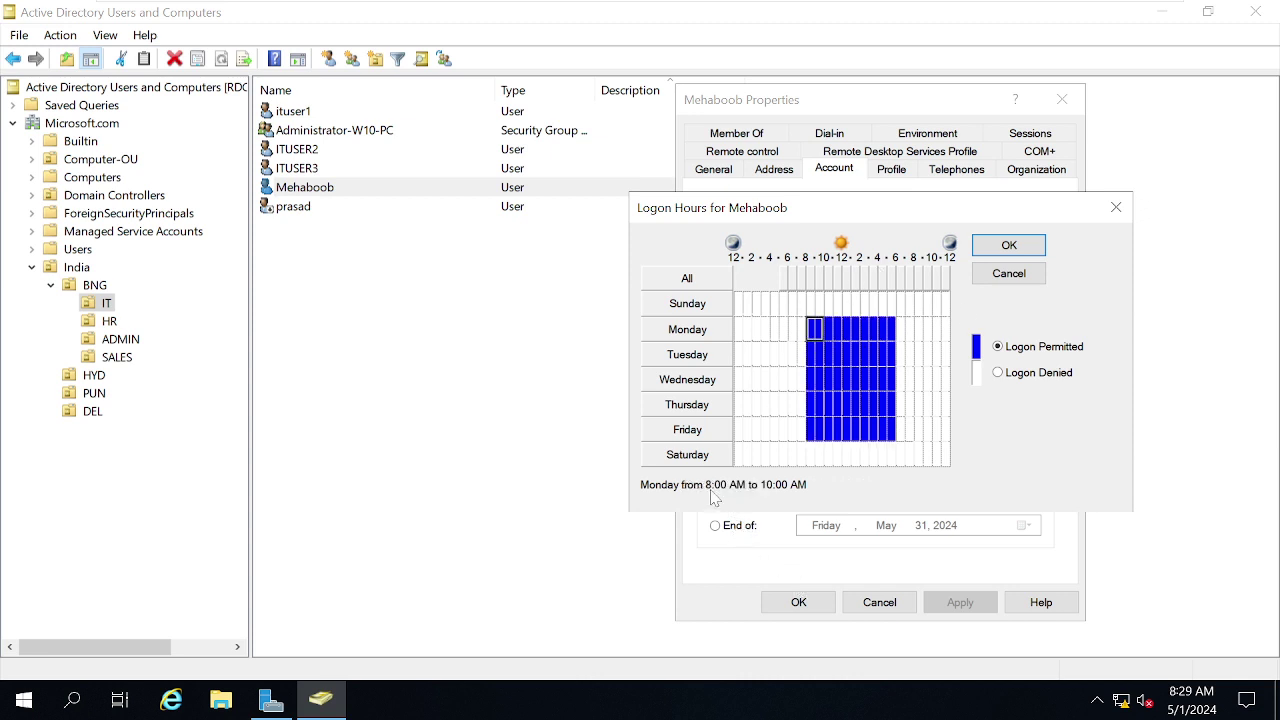
pyautogui.click(826, 337)
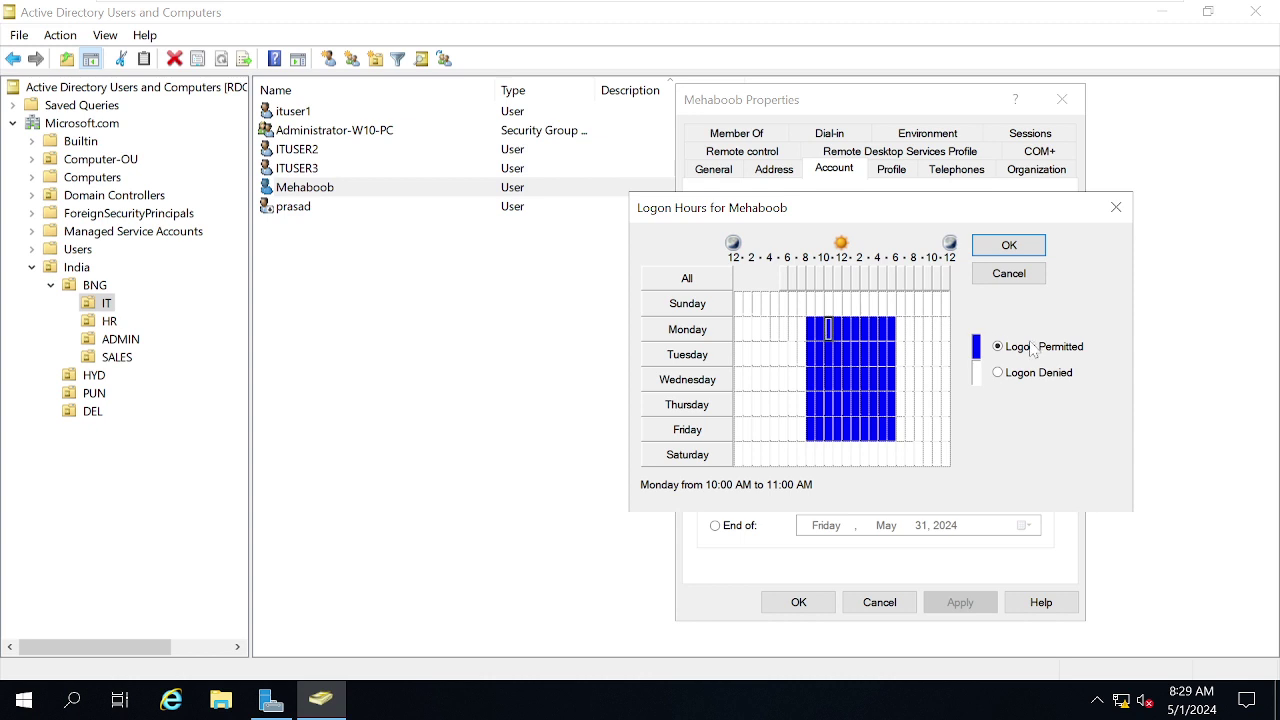
pyautogui.moveTo(813, 328); pyautogui.dragTo(802, 434)
pyautogui.click(1010, 374)
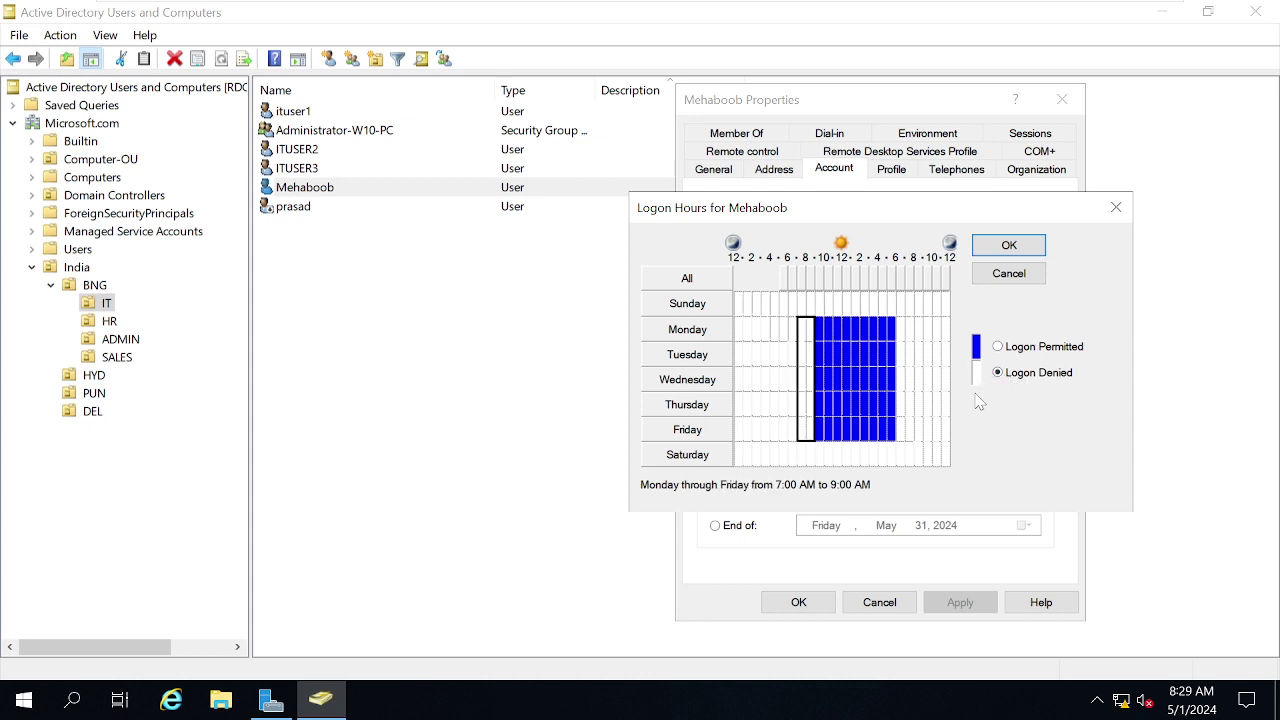
pyautogui.click(820, 327)
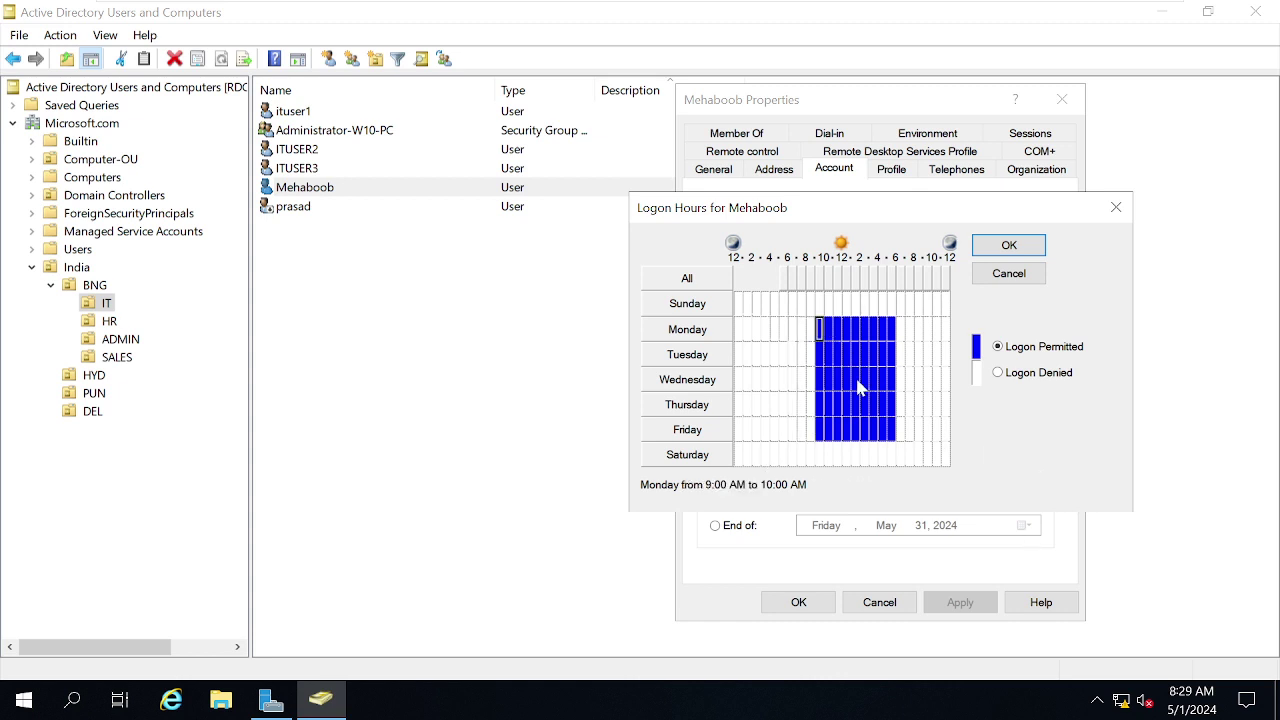
pyautogui.click(891, 330)
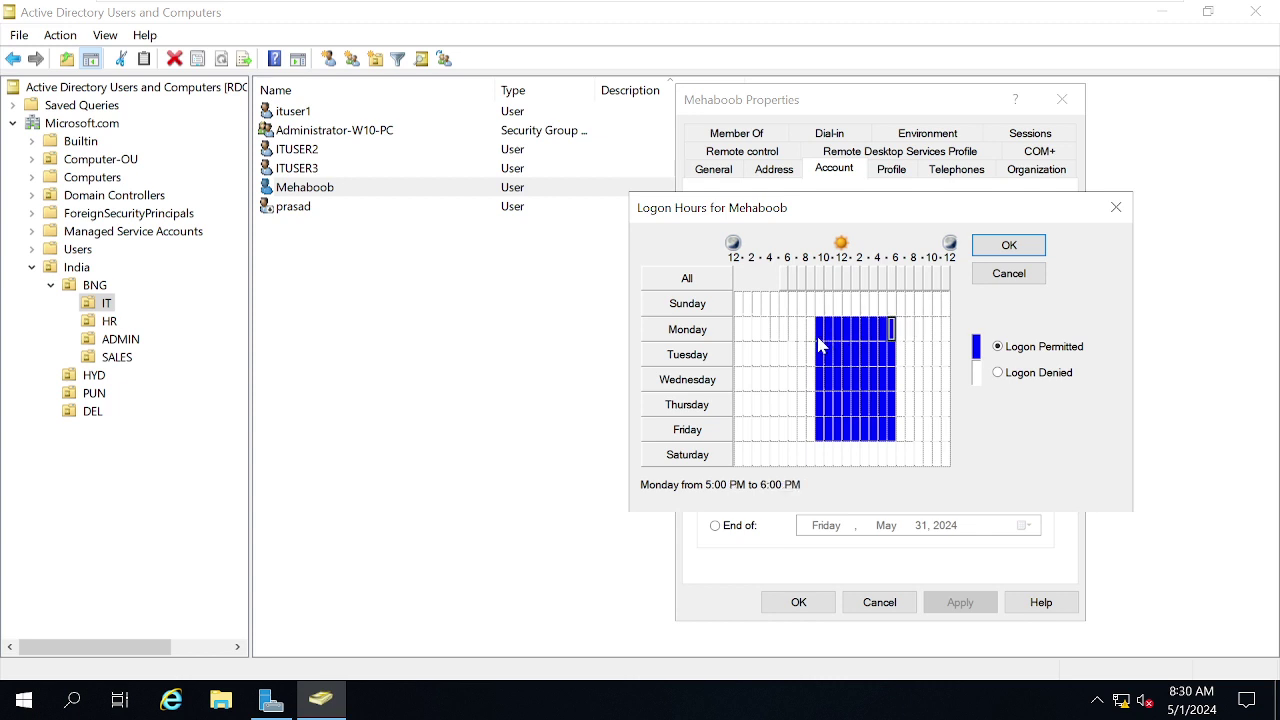
pyautogui.moveTo(818, 340); pyautogui.dragTo(893, 432)
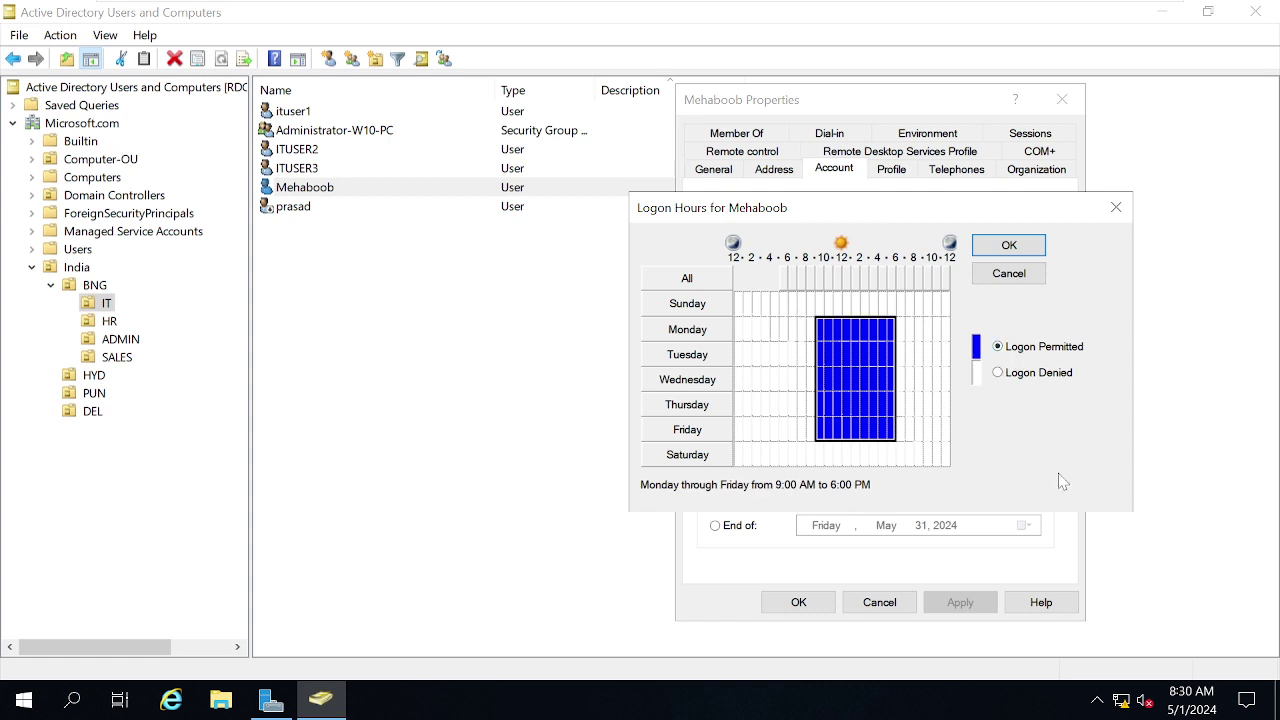
# Save the logon hours, close the user's properties, and switch to the W10 VM.
pyautogui.click(1009, 245)
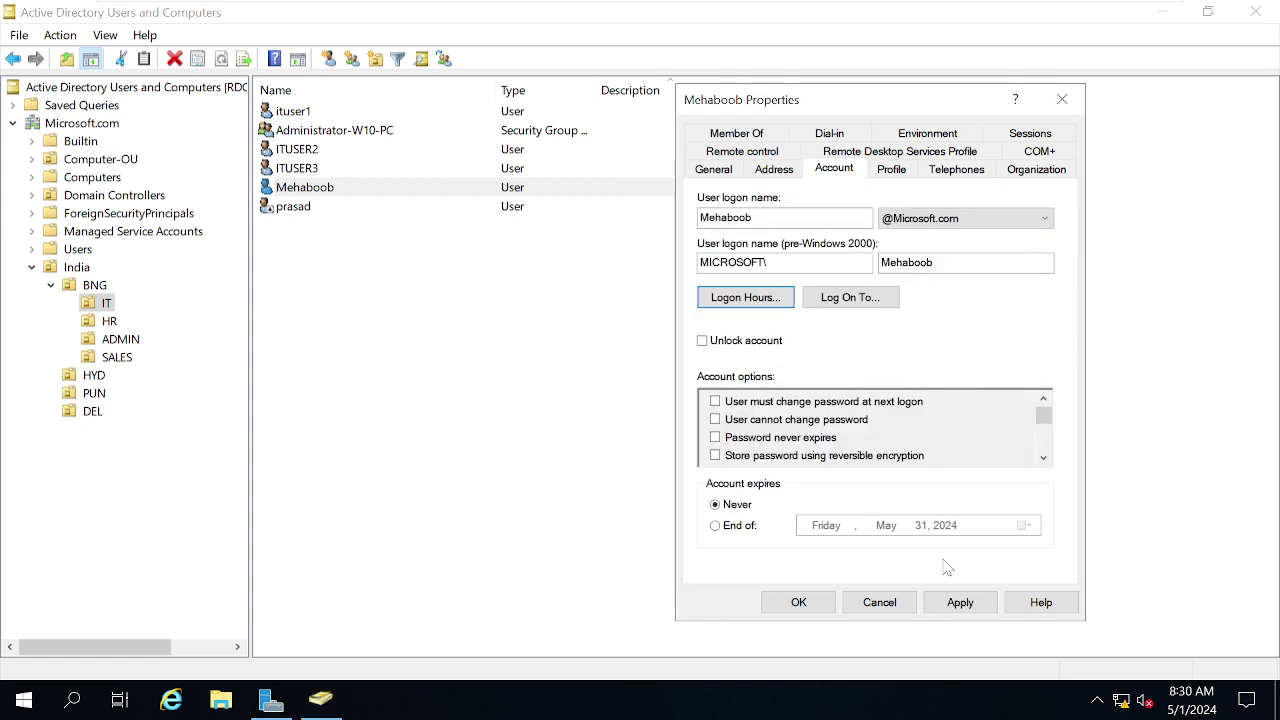
pyautogui.click(955, 604)
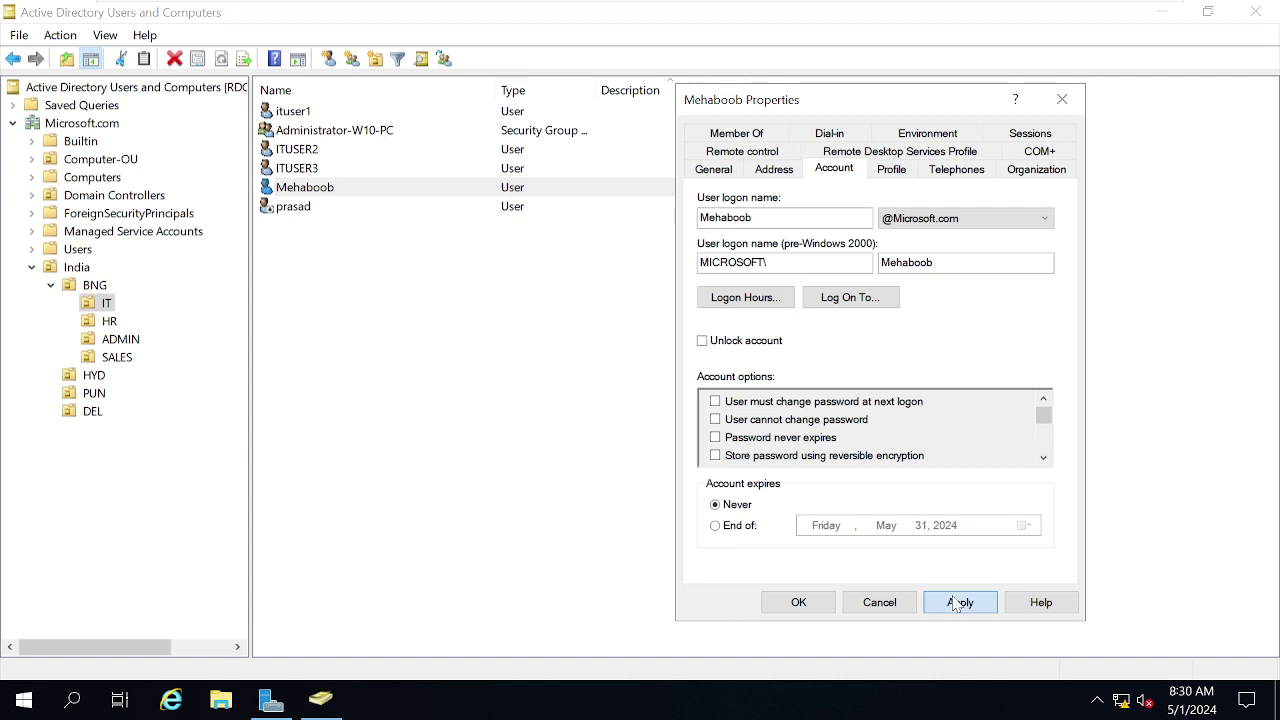
pyautogui.click(797, 602)
pyautogui.moveTo(780, 6)
pyautogui.click(882, 16)
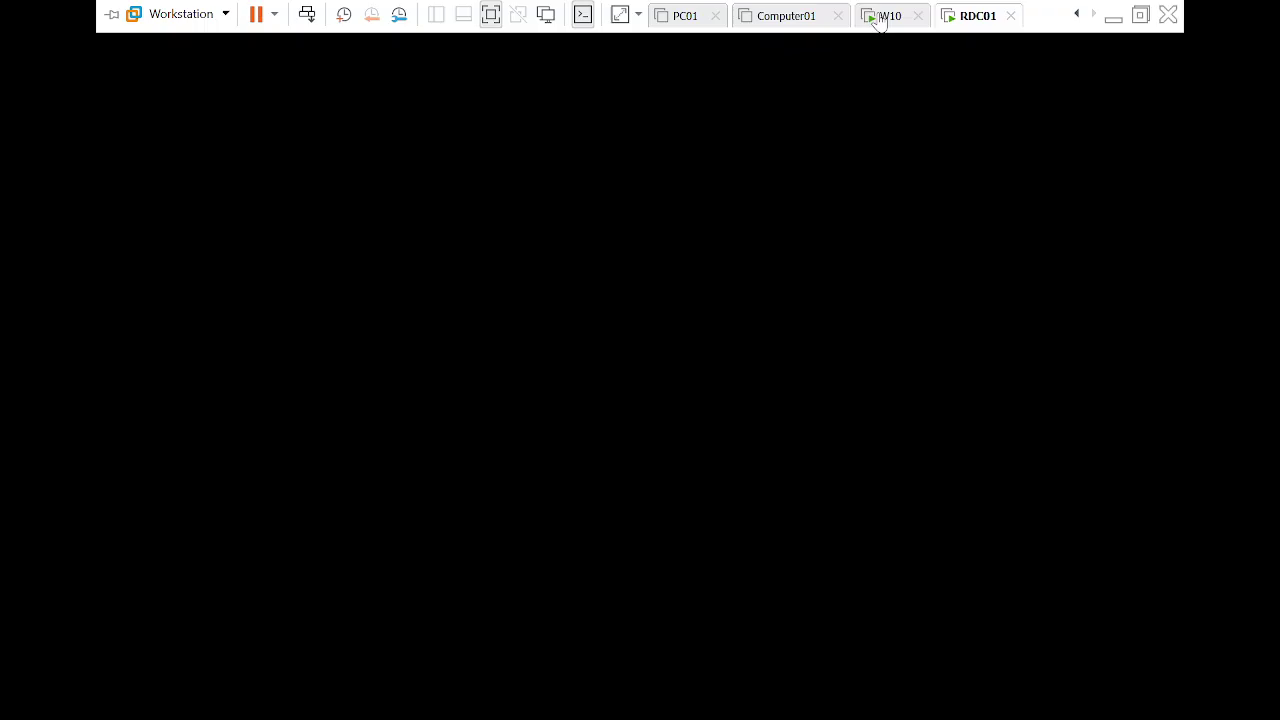
# Send Ctrl+Alt+Del to the W10 VM and sign out of Windows 10.
pyautogui.rightClick(875, 18)
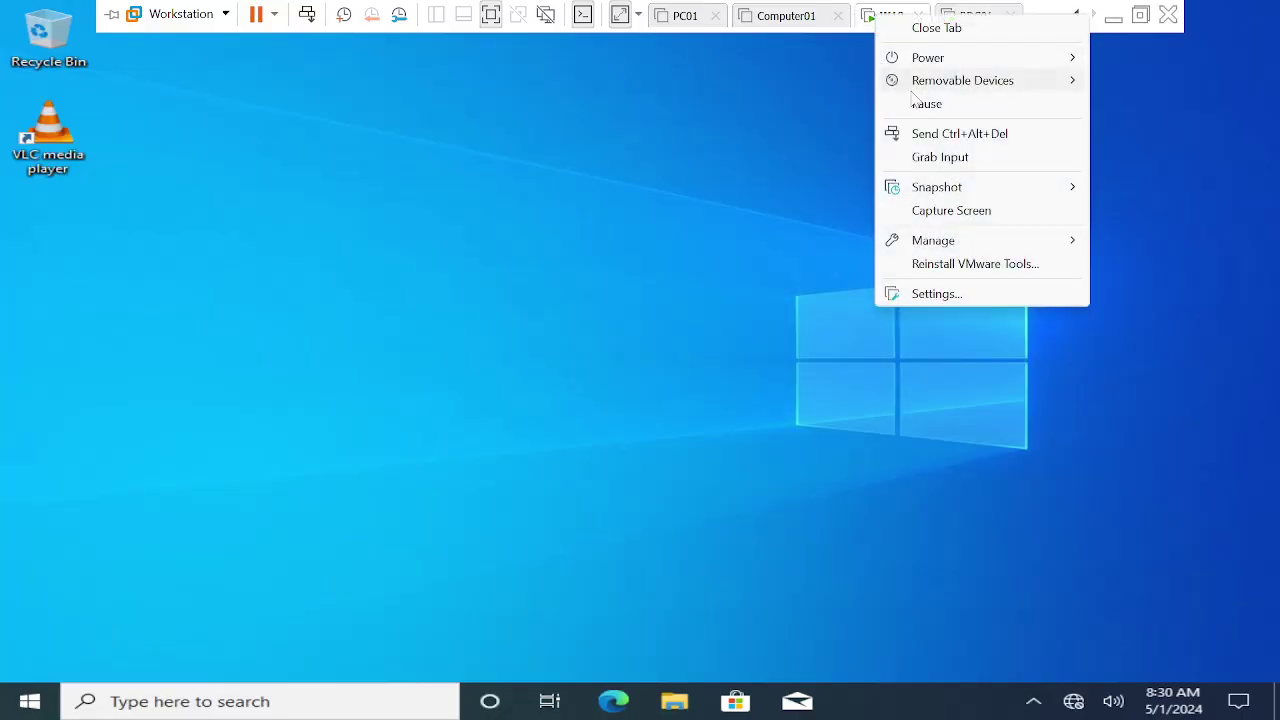
pyautogui.click(925, 134)
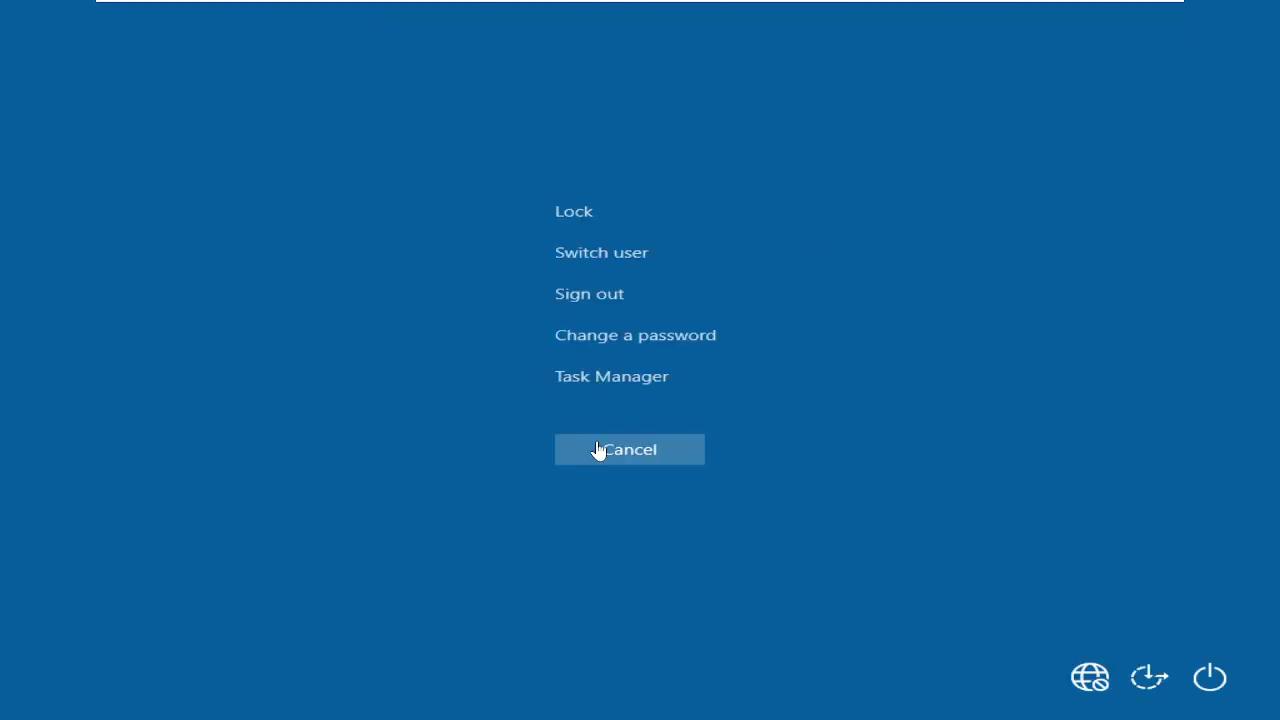
pyautogui.click(586, 298)
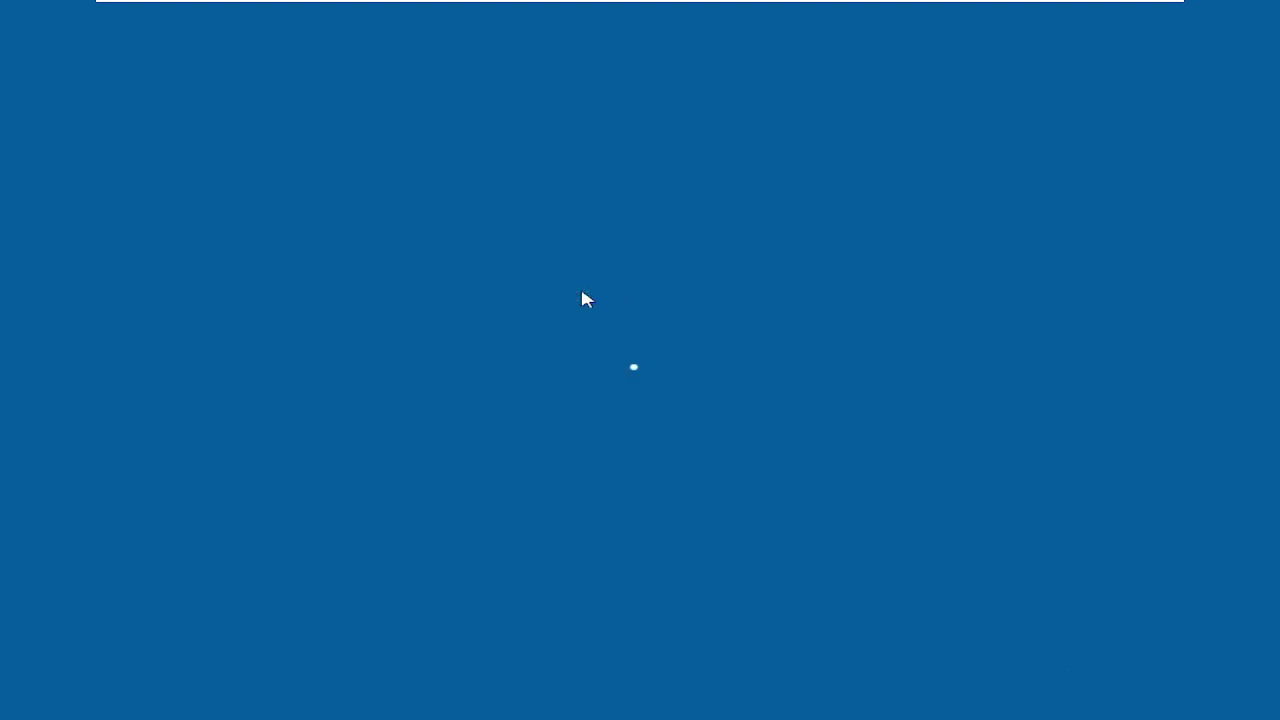
pyautogui.moveTo(845, 5)
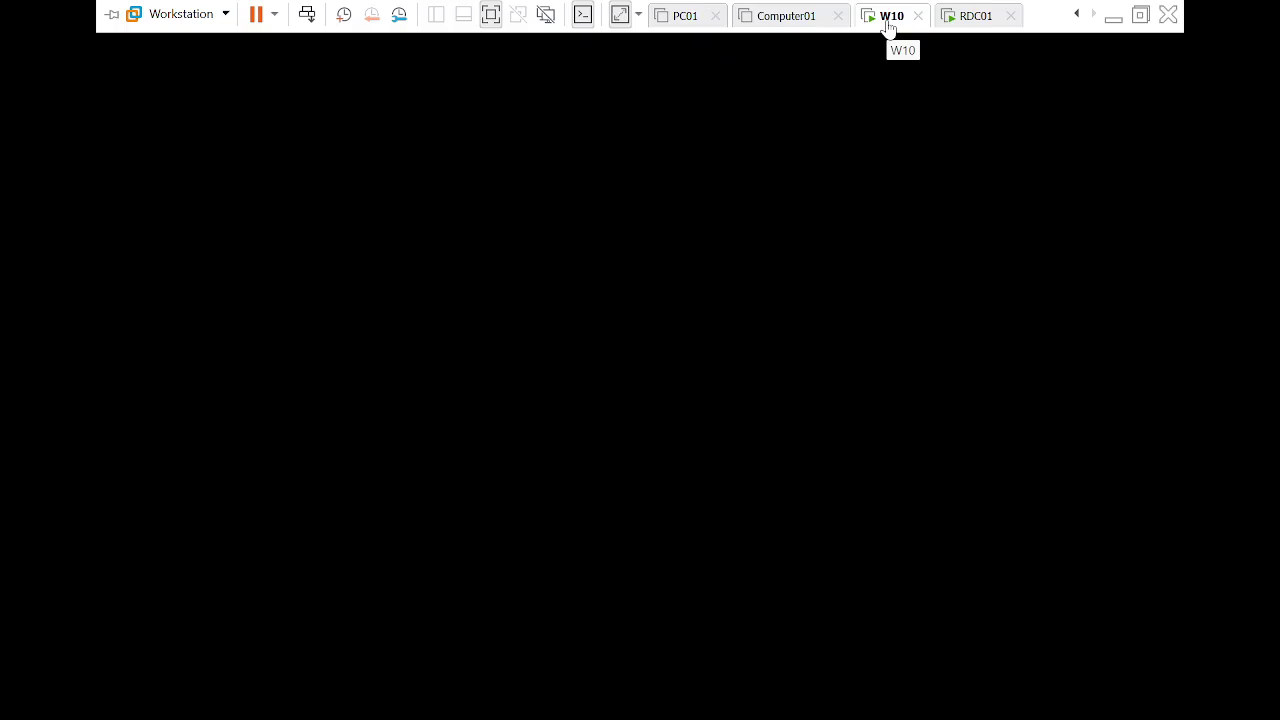
# Send Ctrl+Alt+Del again and sign in with the domain user's password.
pyautogui.rightClick(887, 28)
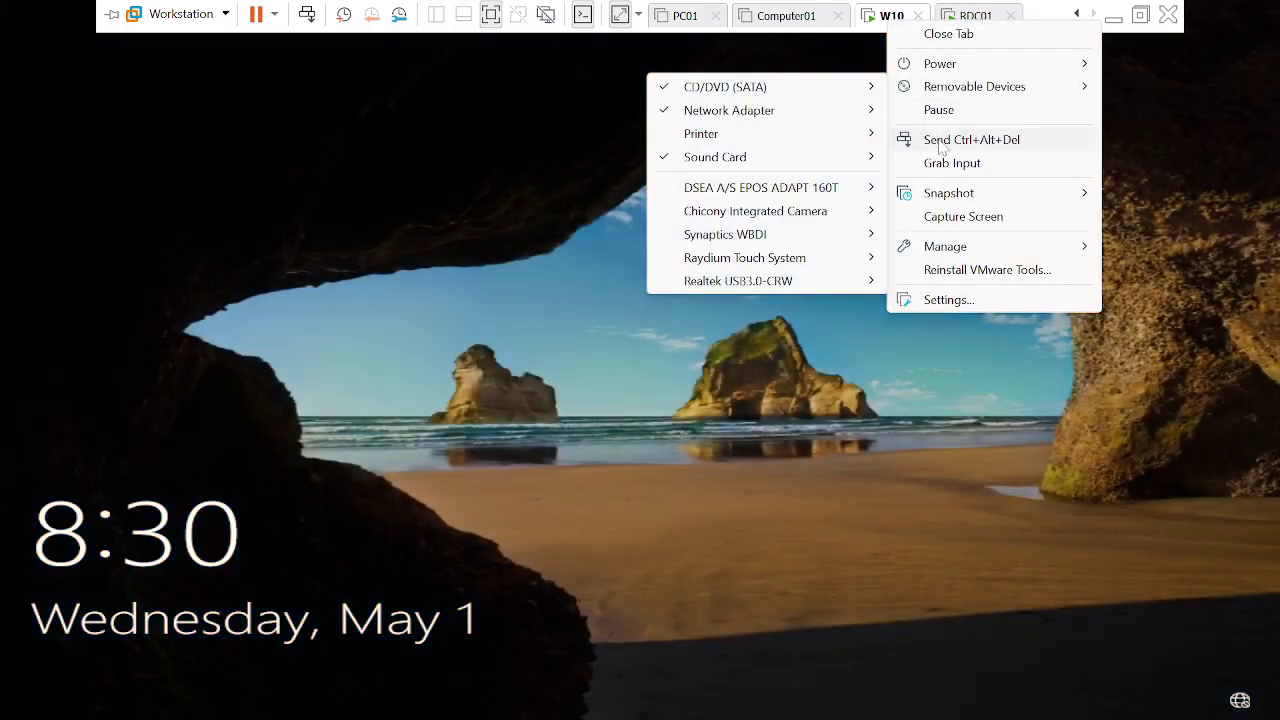
pyautogui.click(938, 148)
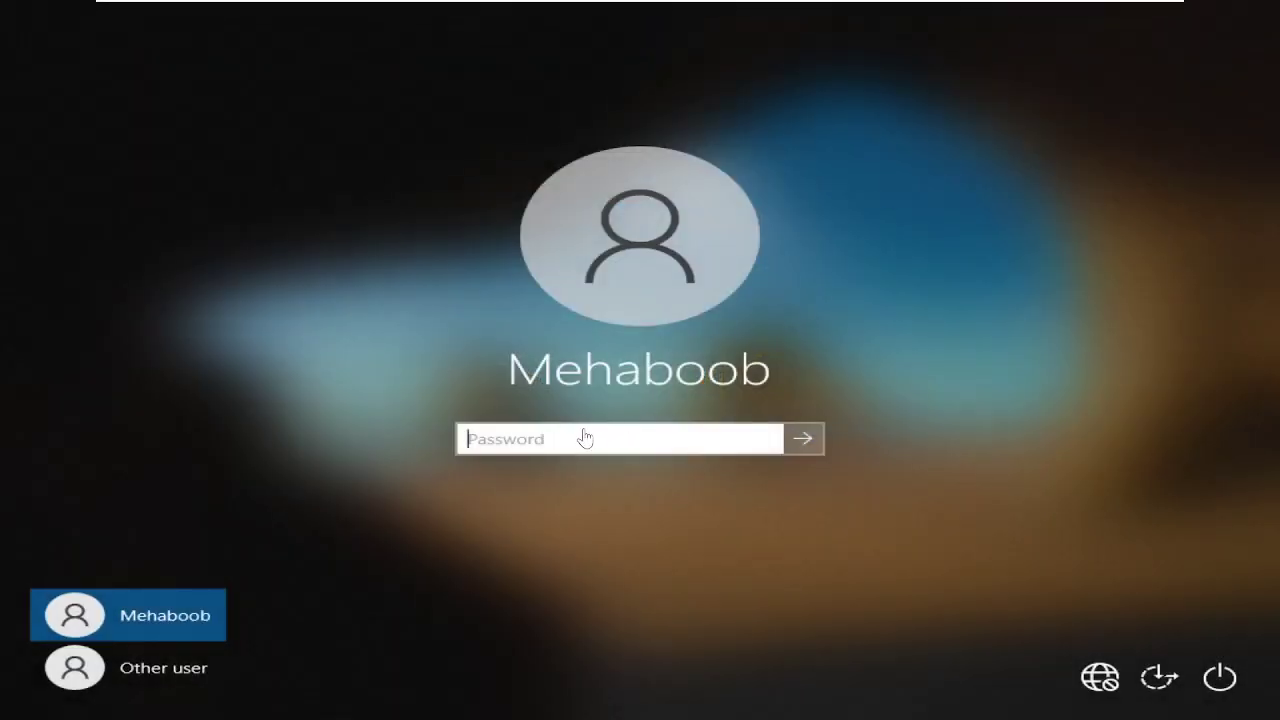
pyautogui.write('•••••••••')
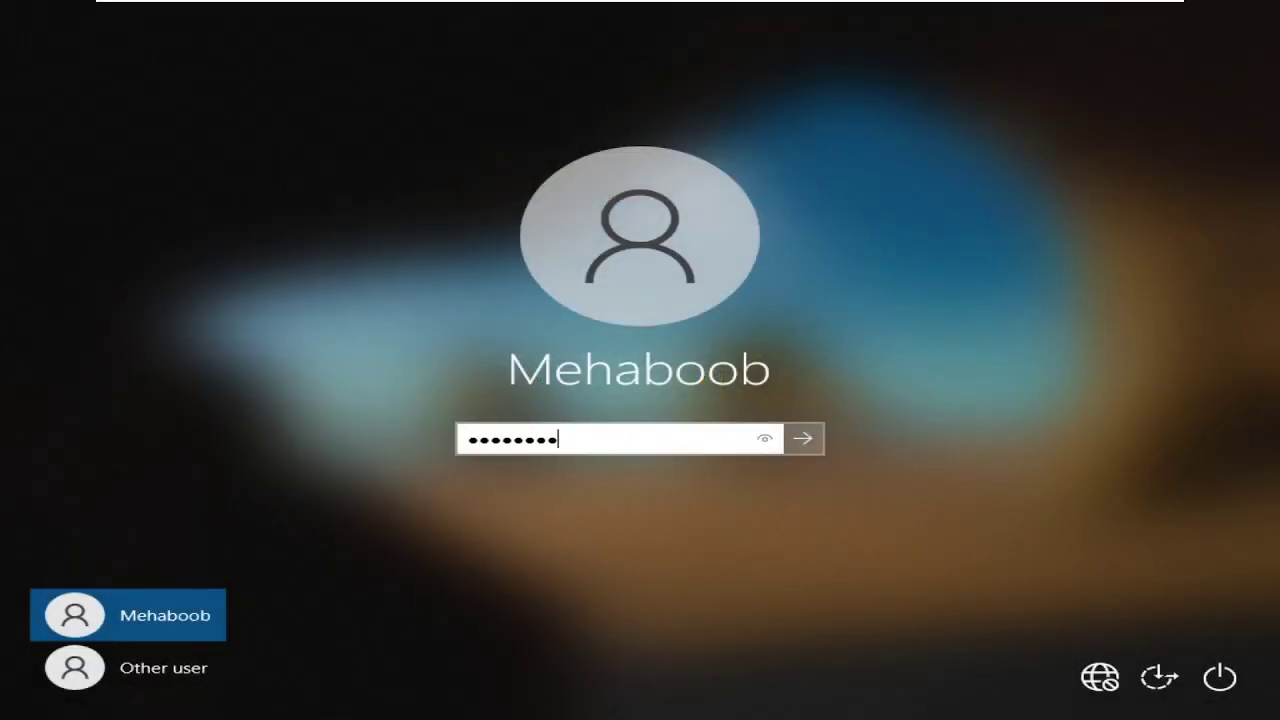
pyautogui.write('•••••')
pyautogui.press('Return')
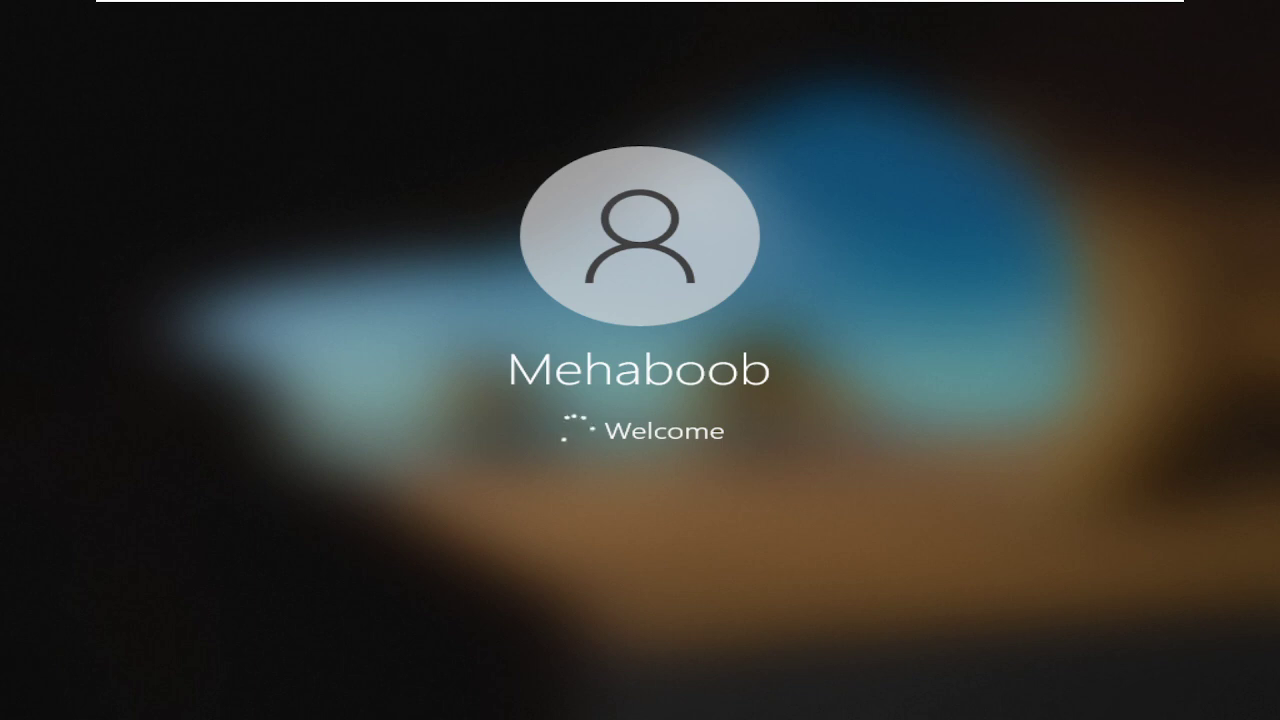
# On RDC01, review the user's Logon Hours without changes, then return to the W10 VM.
pyautogui.moveTo(908, 5)
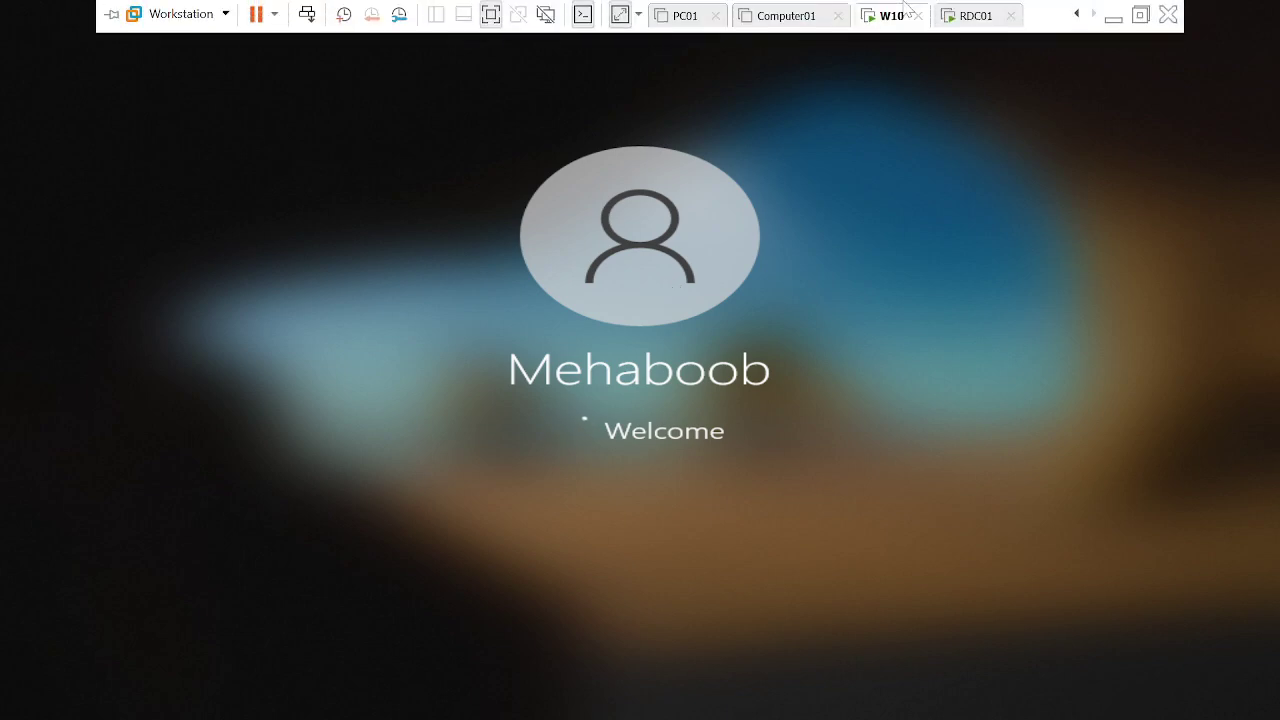
pyautogui.click(967, 20)
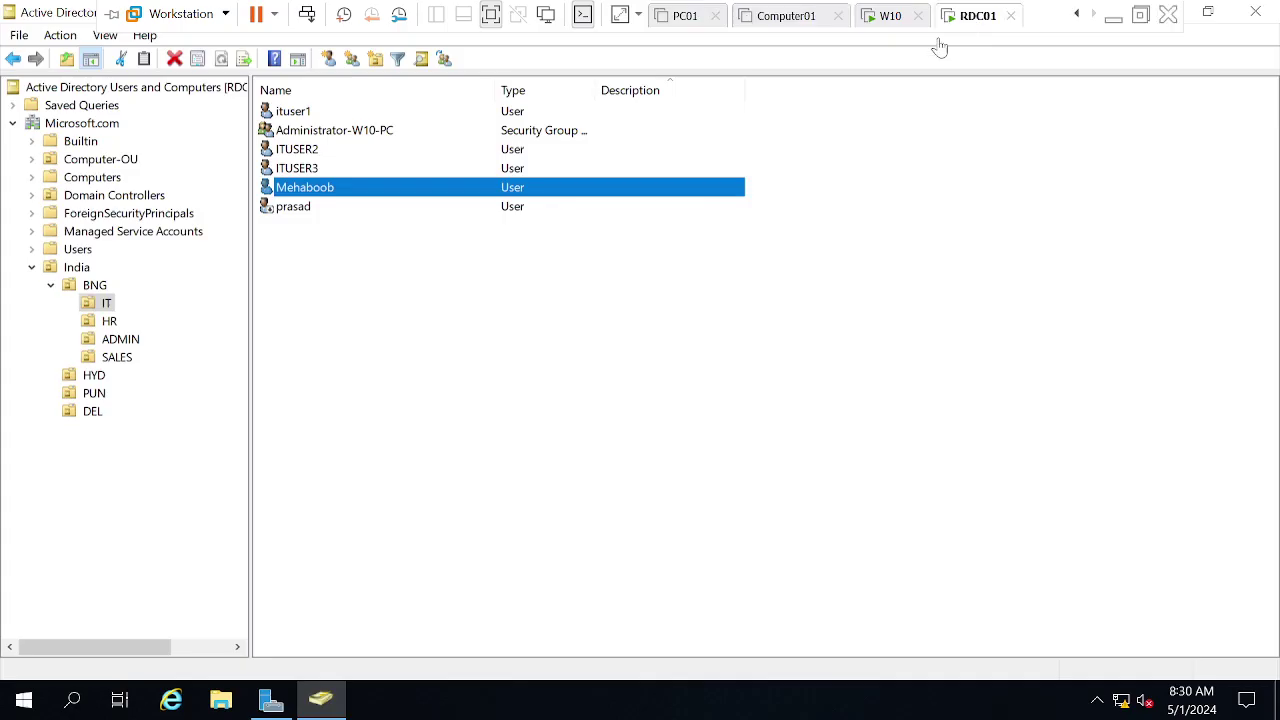
pyautogui.click(310, 190)
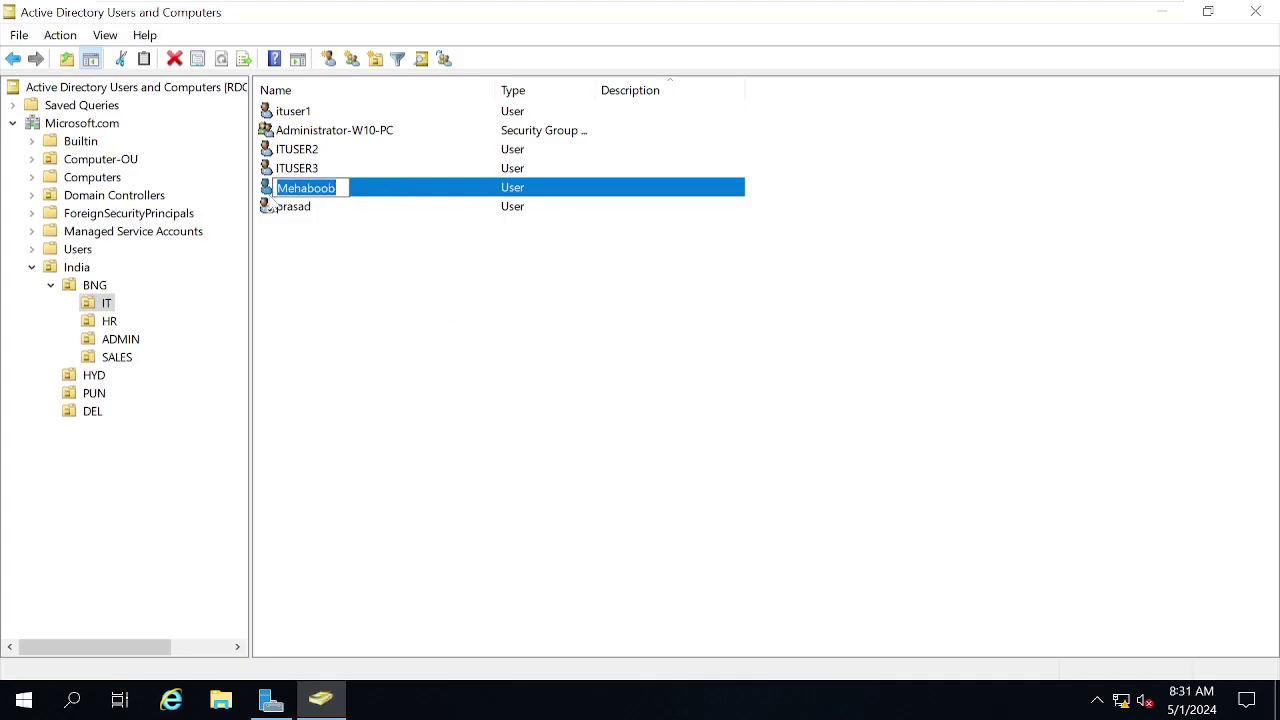
pyautogui.doubleClick(268, 194)
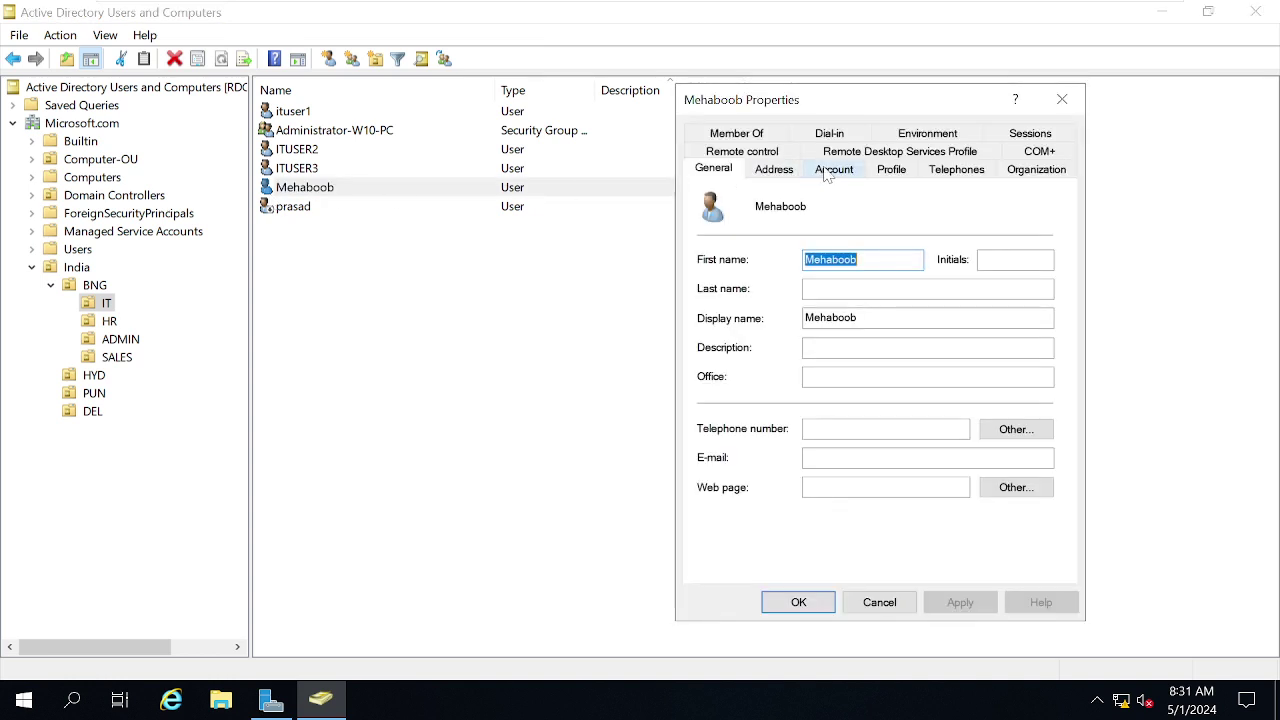
pyautogui.click(827, 172)
pyautogui.click(745, 297)
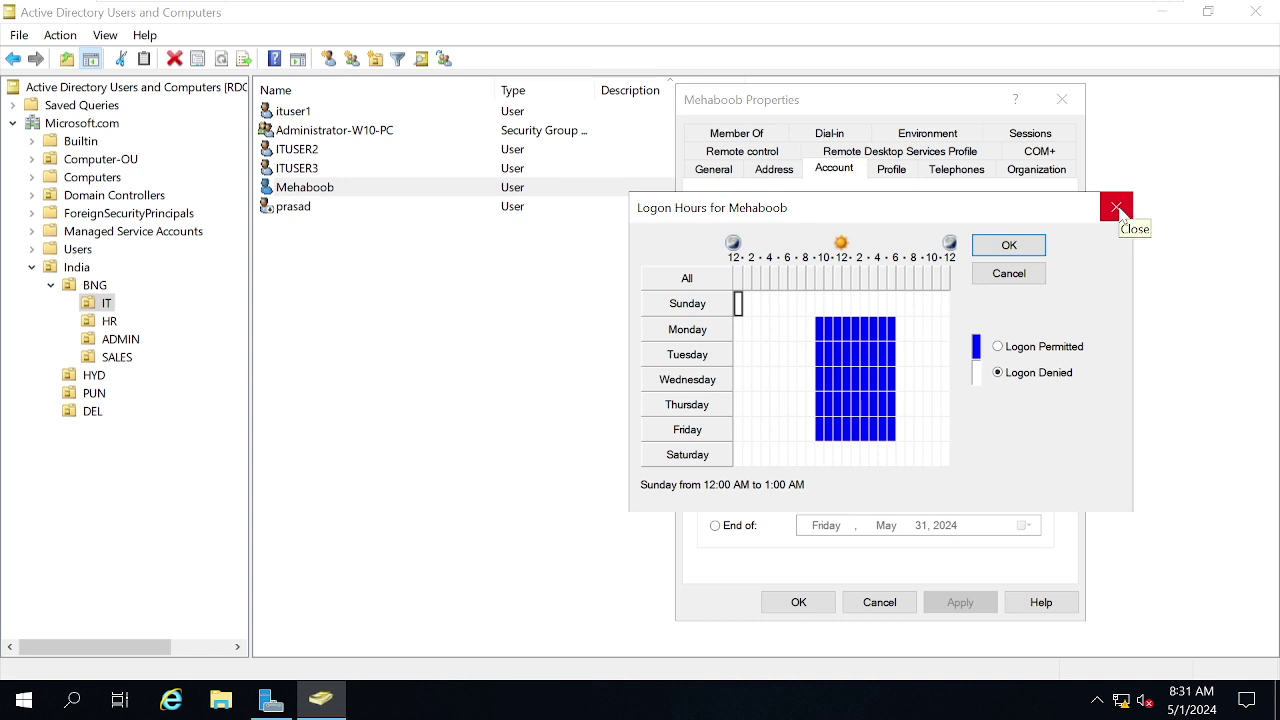
pyautogui.click(1117, 208)
pyautogui.moveTo(720, 10)
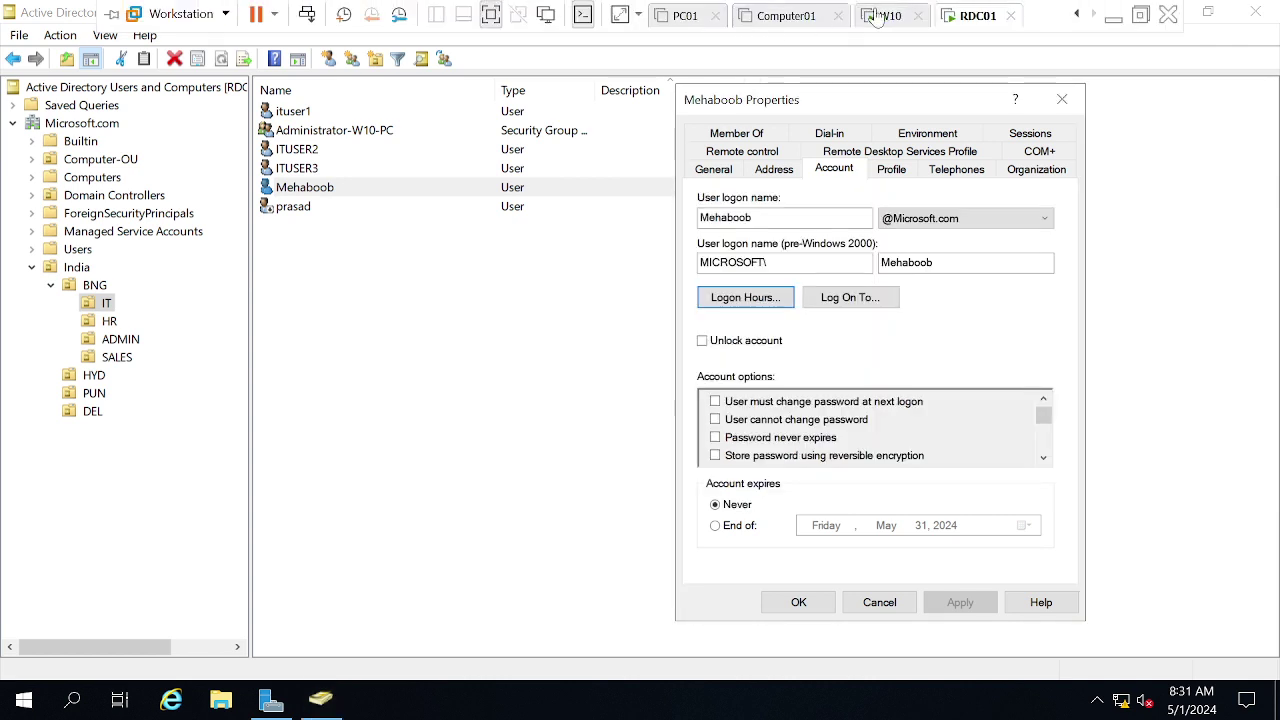
pyautogui.click(884, 16)
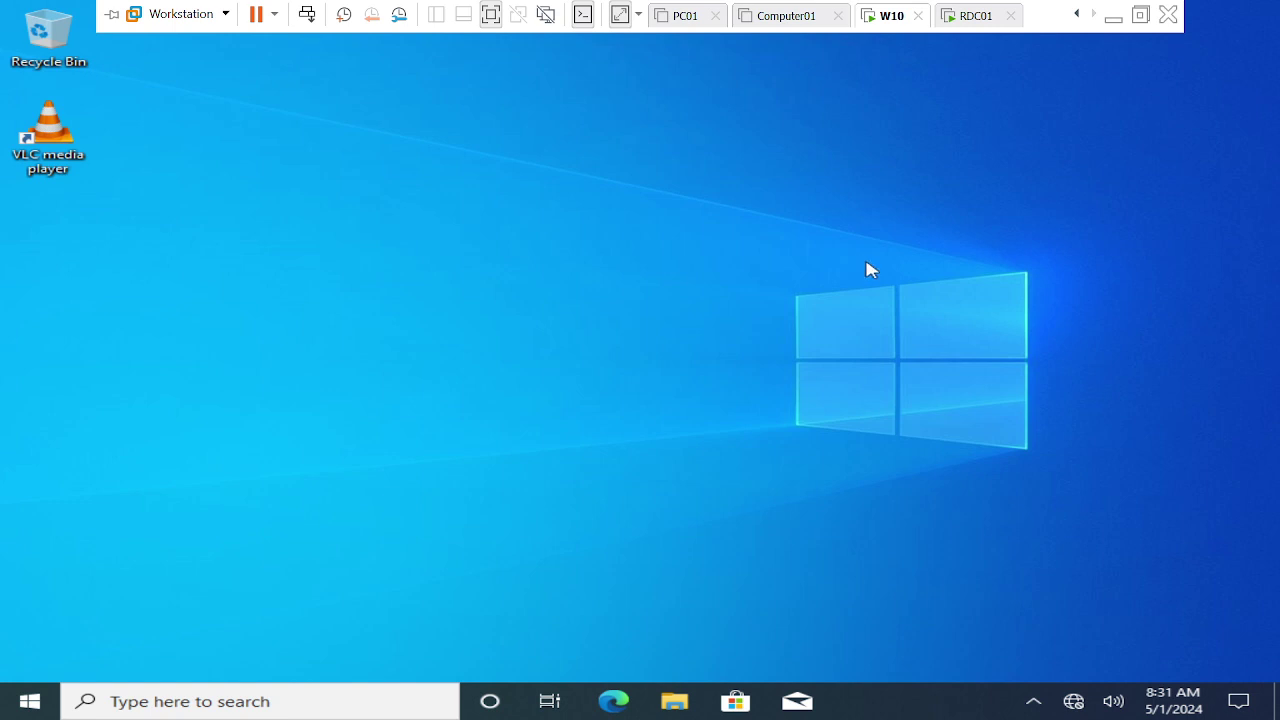
# Run logoff from the Run box to sign the user out, then return to RDC01.
pyautogui.rightClick(20, 710)
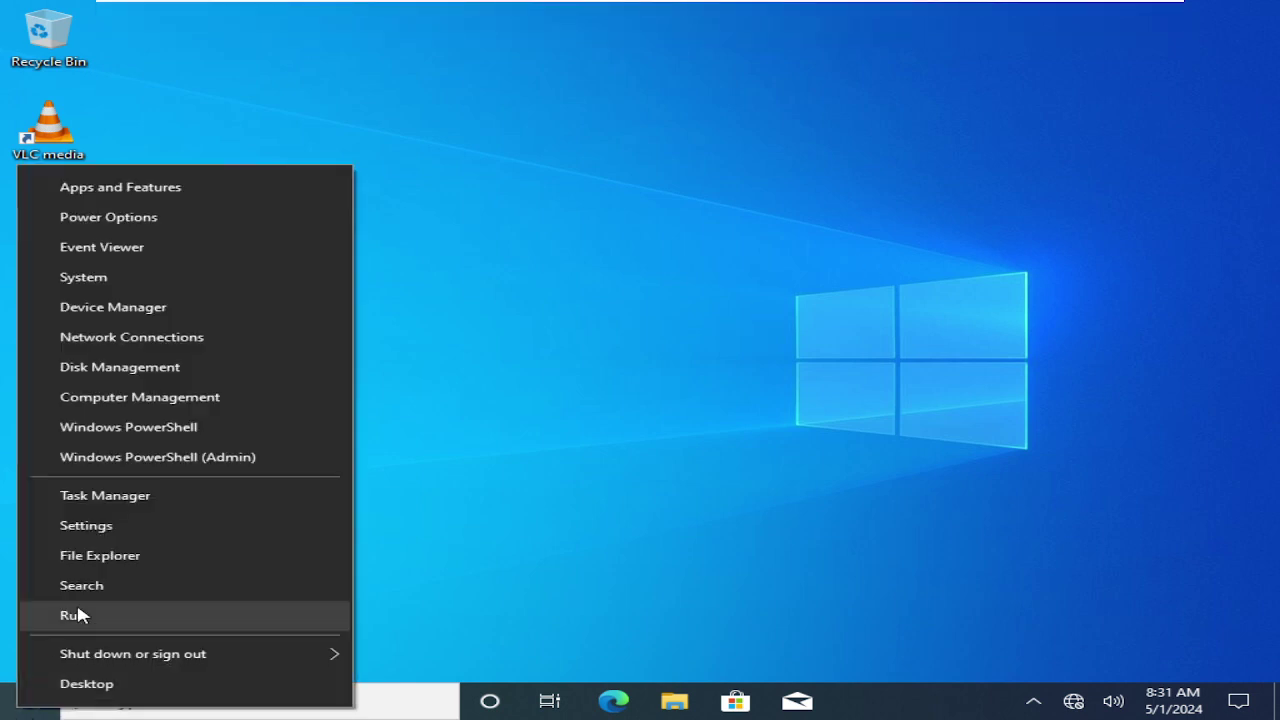
pyautogui.click(78, 615)
pyautogui.press('super')
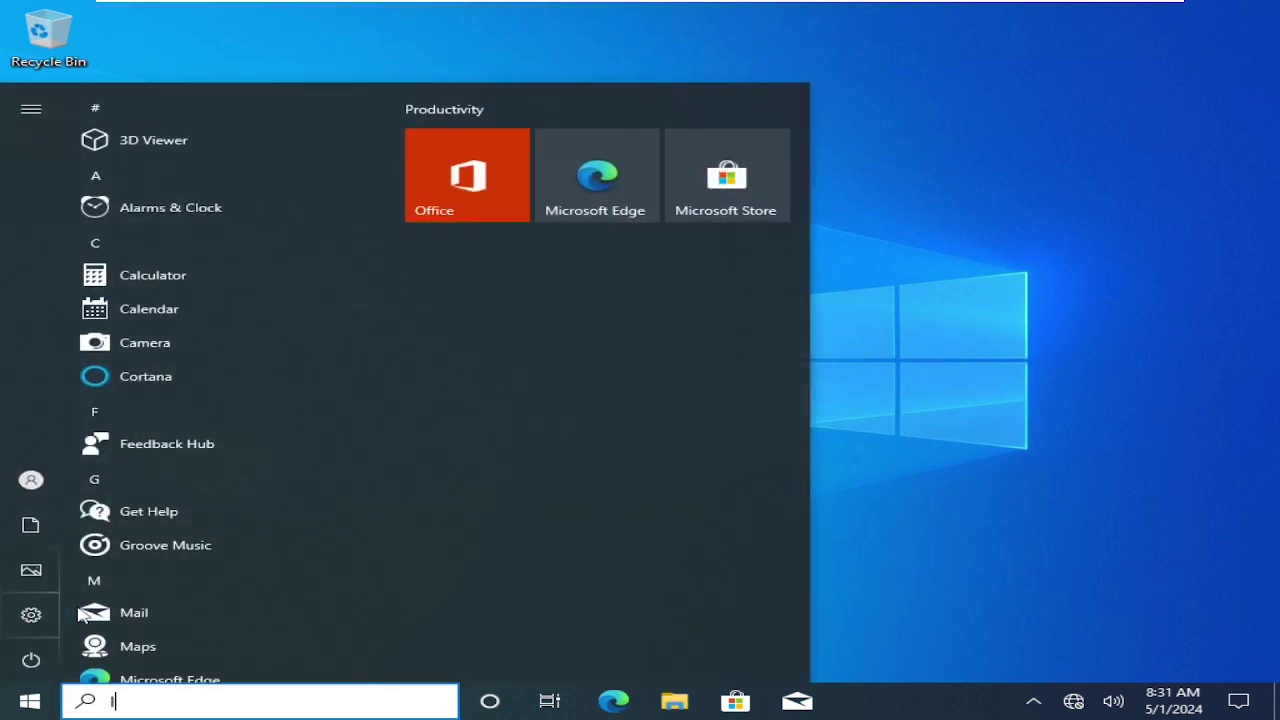
pyautogui.press('Return')
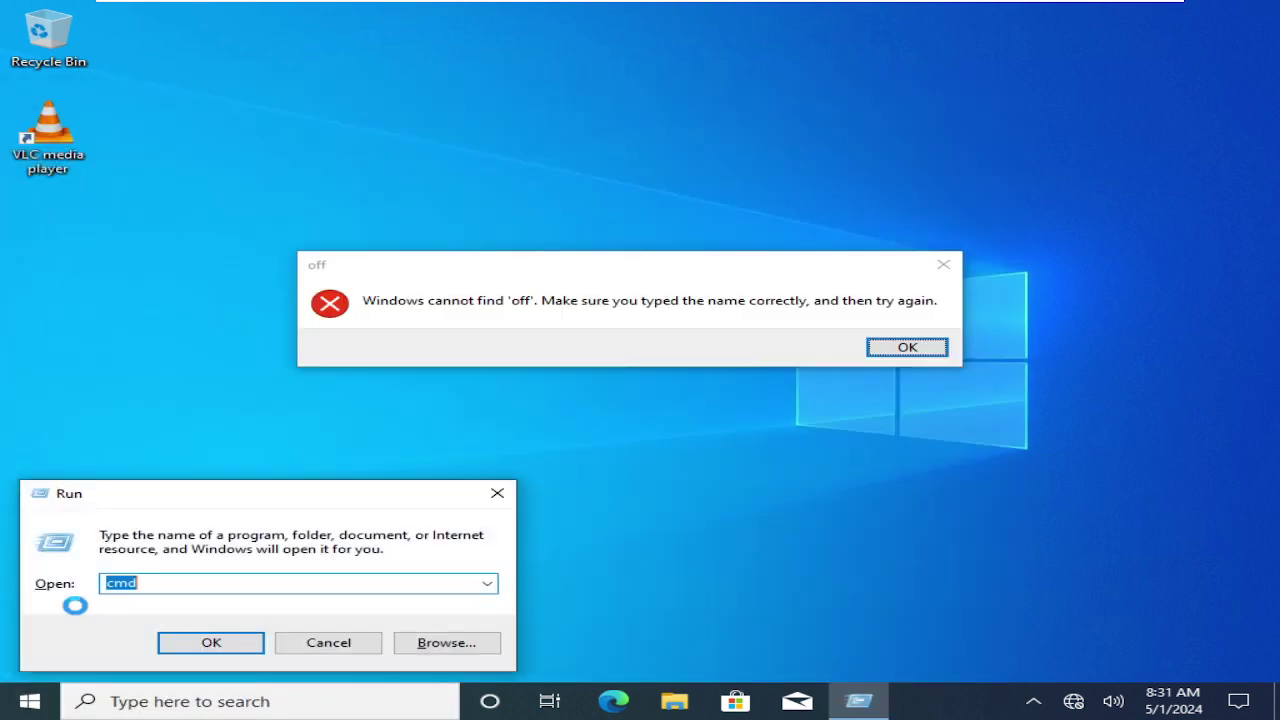
pyautogui.write('logoff')
pyautogui.press('Return')
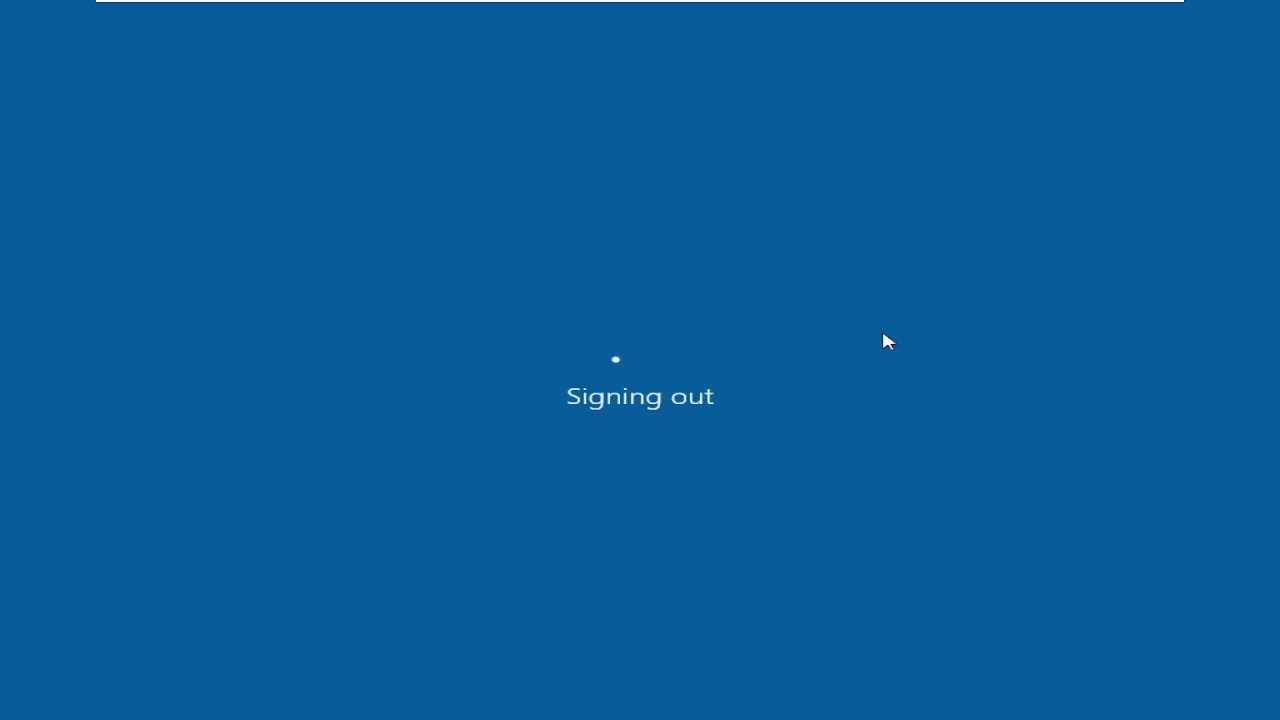
pyautogui.moveTo(843, 6)
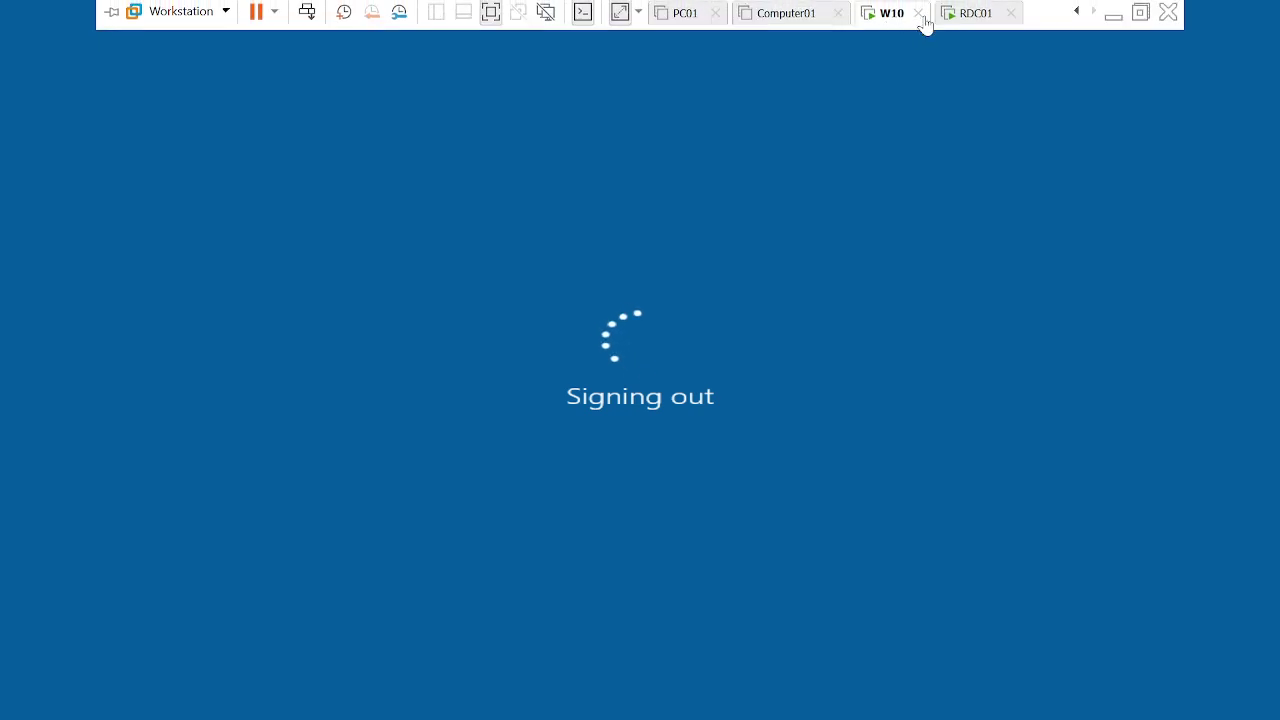
pyautogui.click(966, 16)
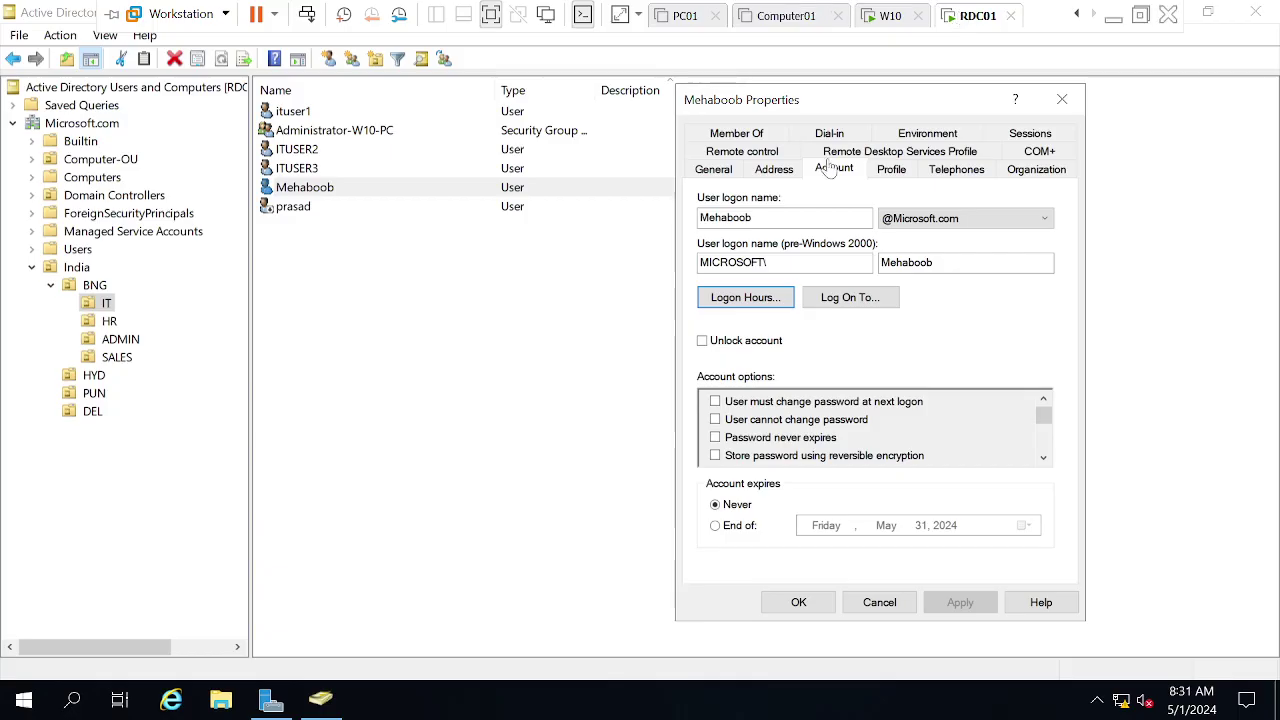
# Tick Unlock account and apply, check Log On To restrictions unchanged, and open Logon Hours.
pyautogui.click(738, 348)
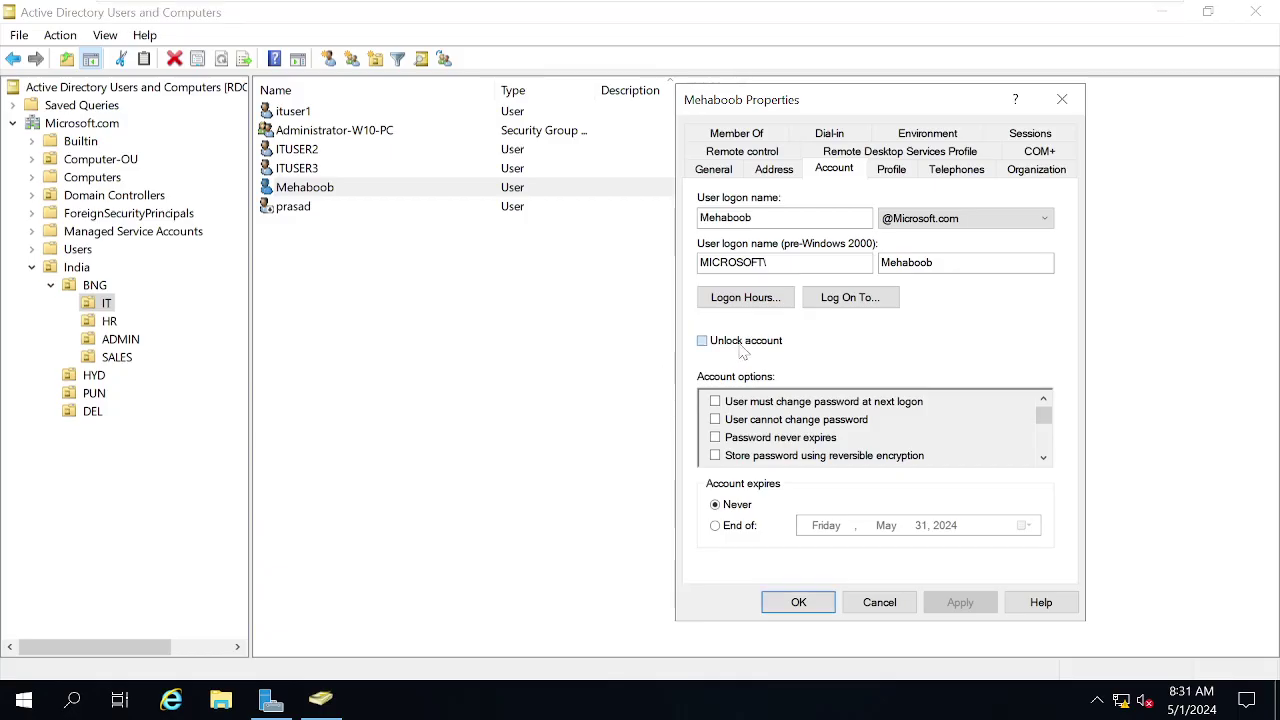
pyautogui.click(962, 602)
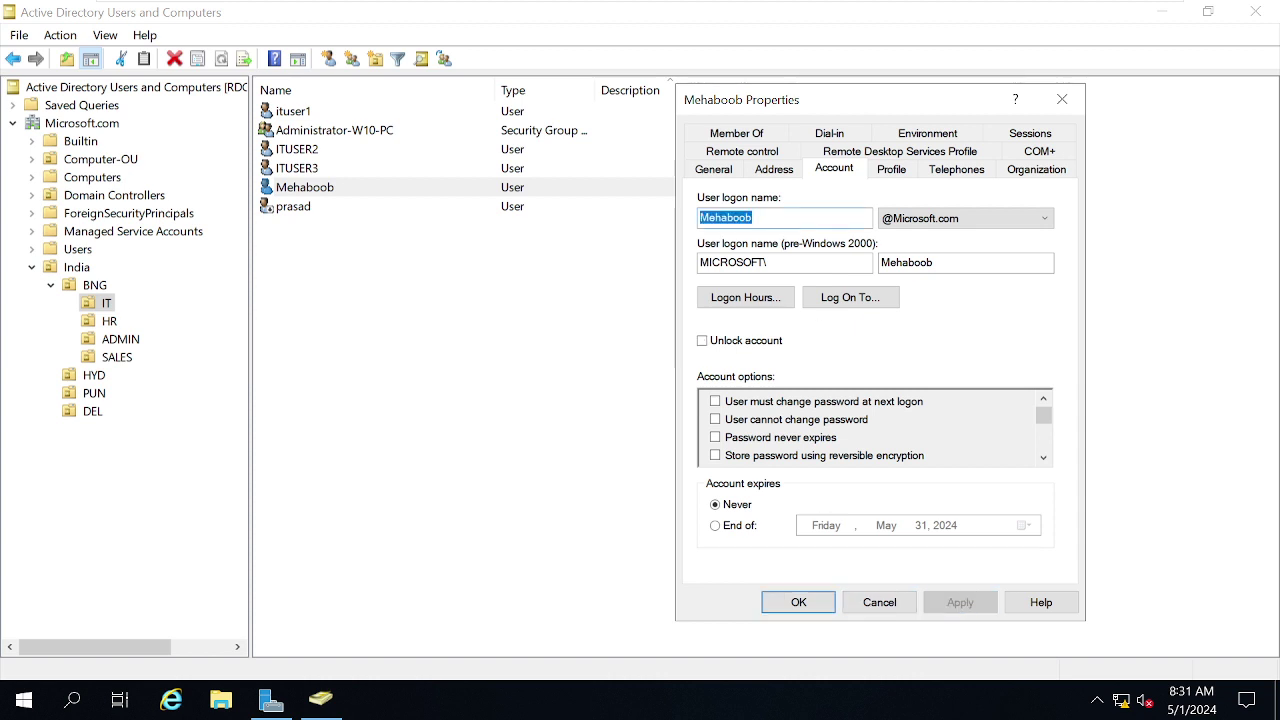
pyautogui.click(846, 298)
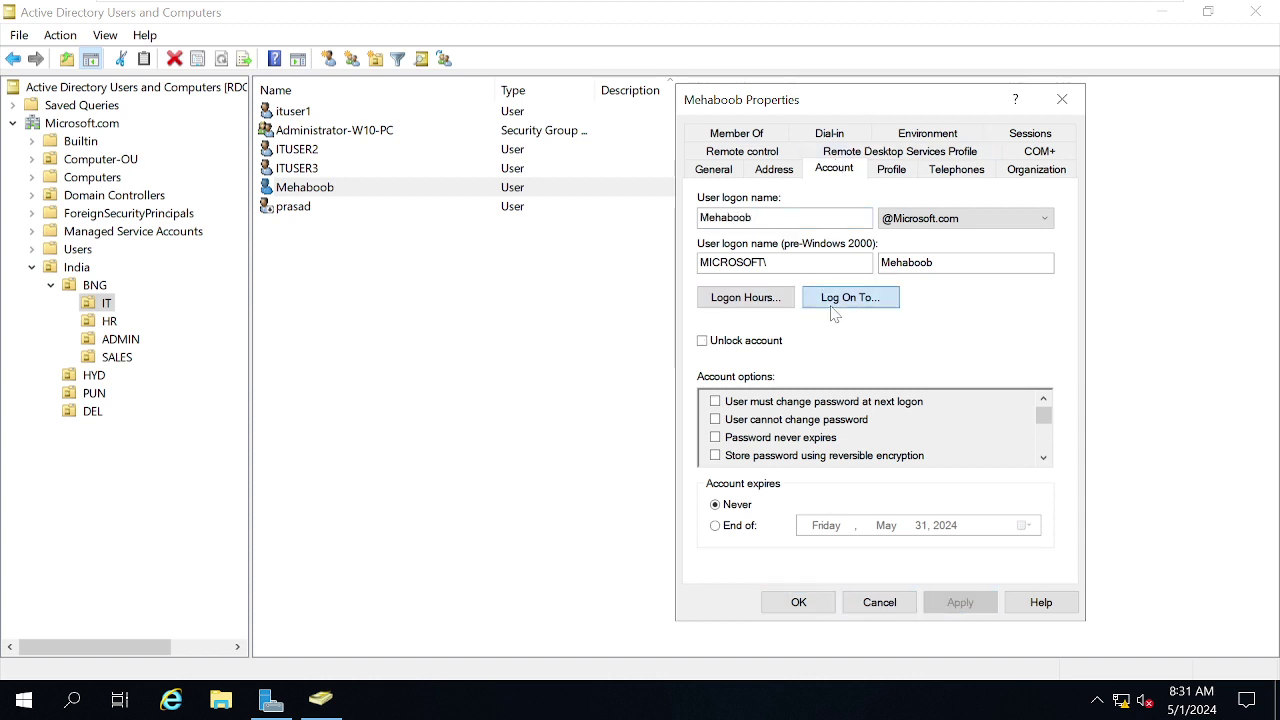
pyautogui.click(1016, 545)
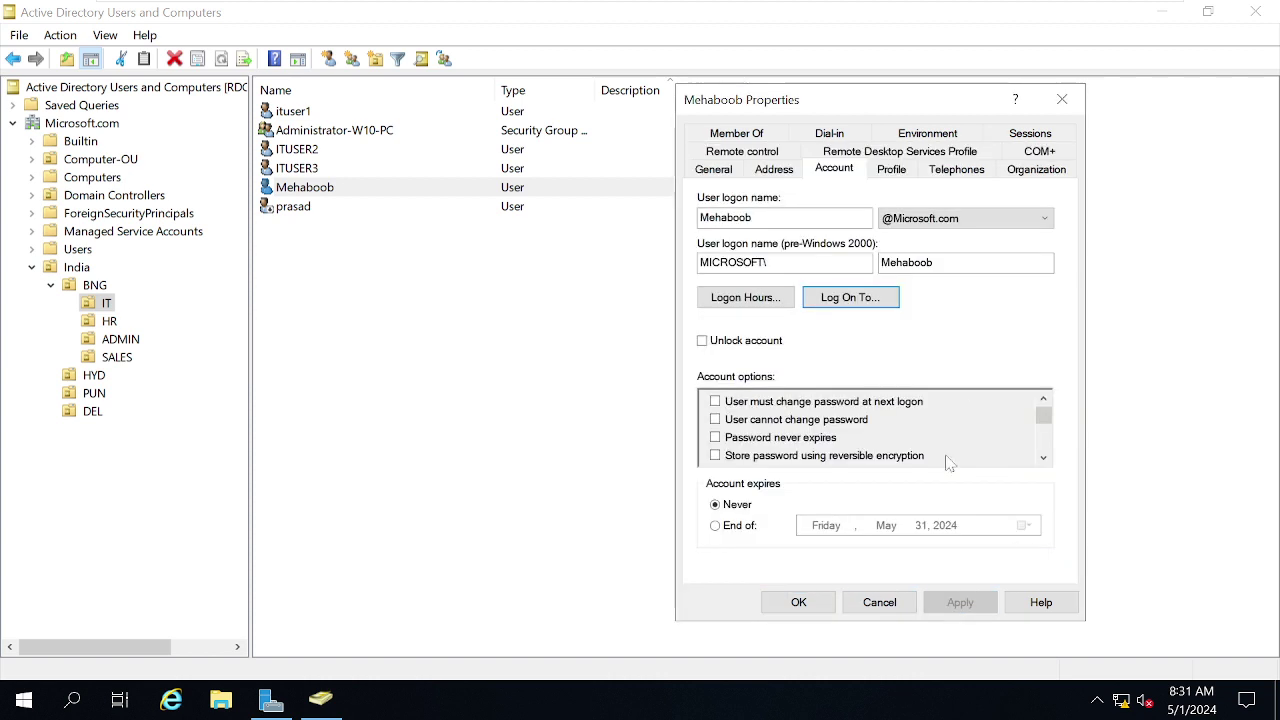
pyautogui.click(845, 298)
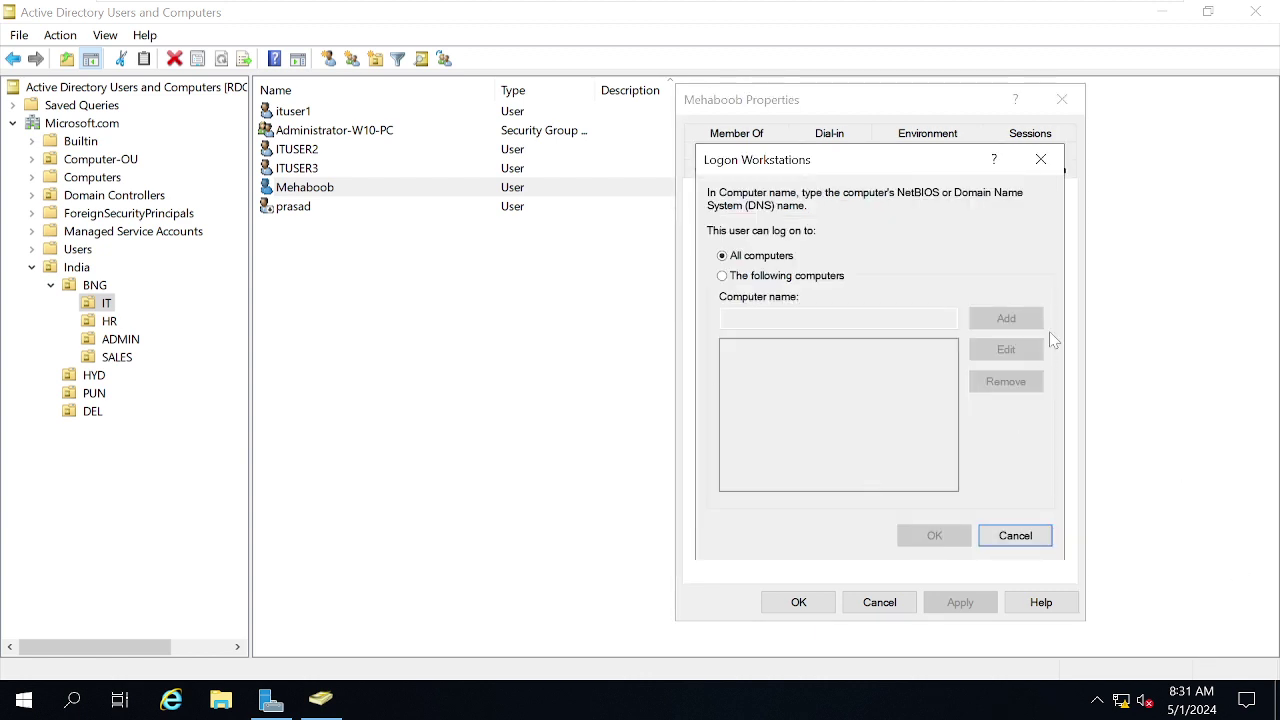
pyautogui.click(1008, 536)
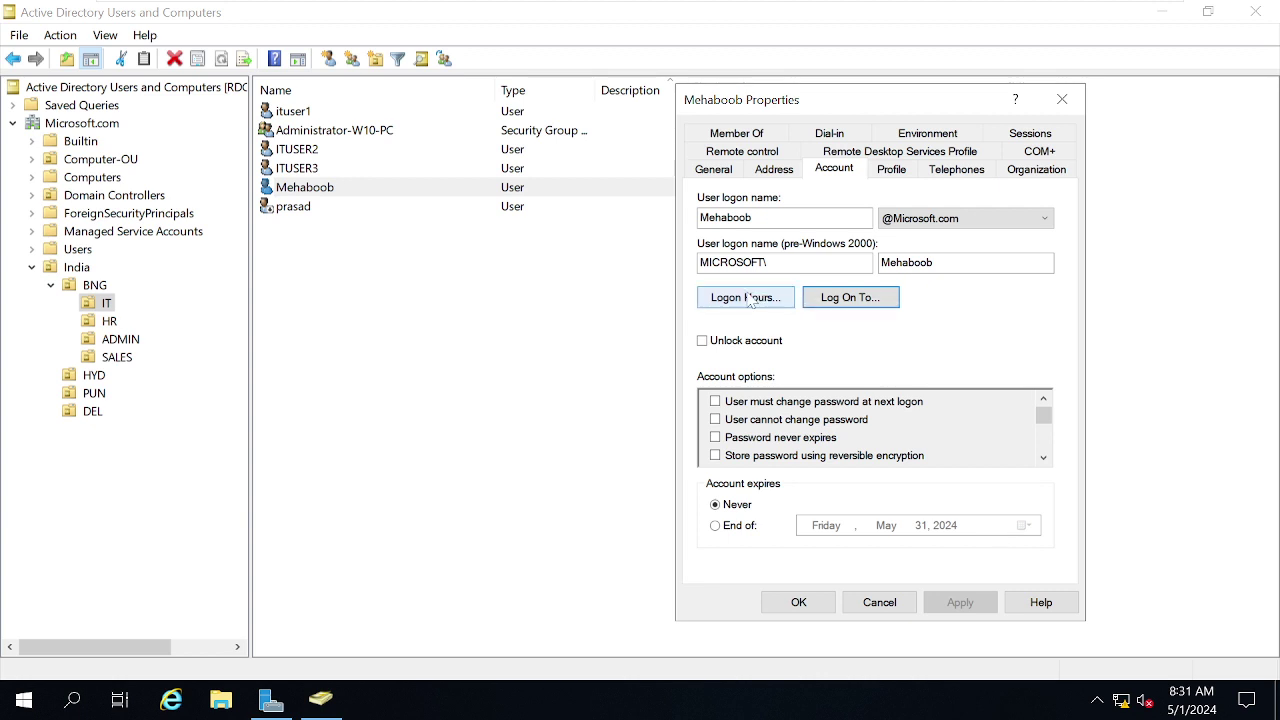
pyautogui.click(750, 297)
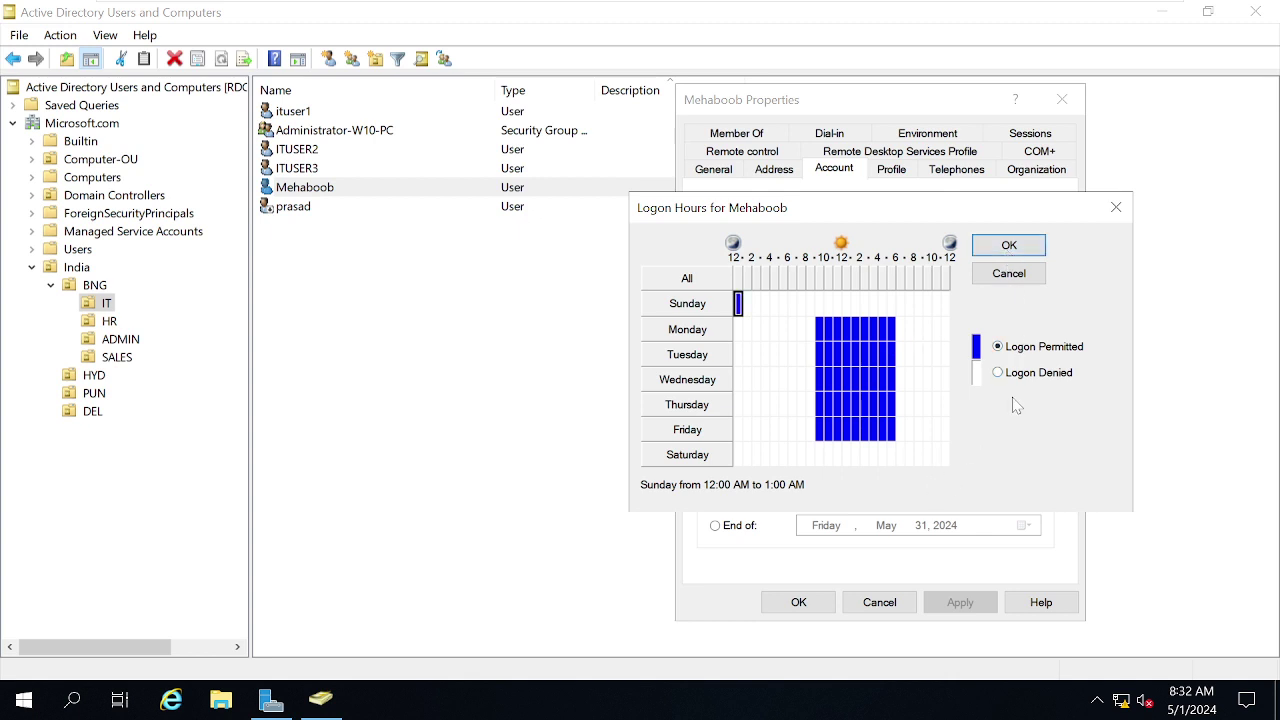
# Deny logon for the whole week, then permit Monday–Friday 6 AM to 9 PM.
pyautogui.click(695, 280)
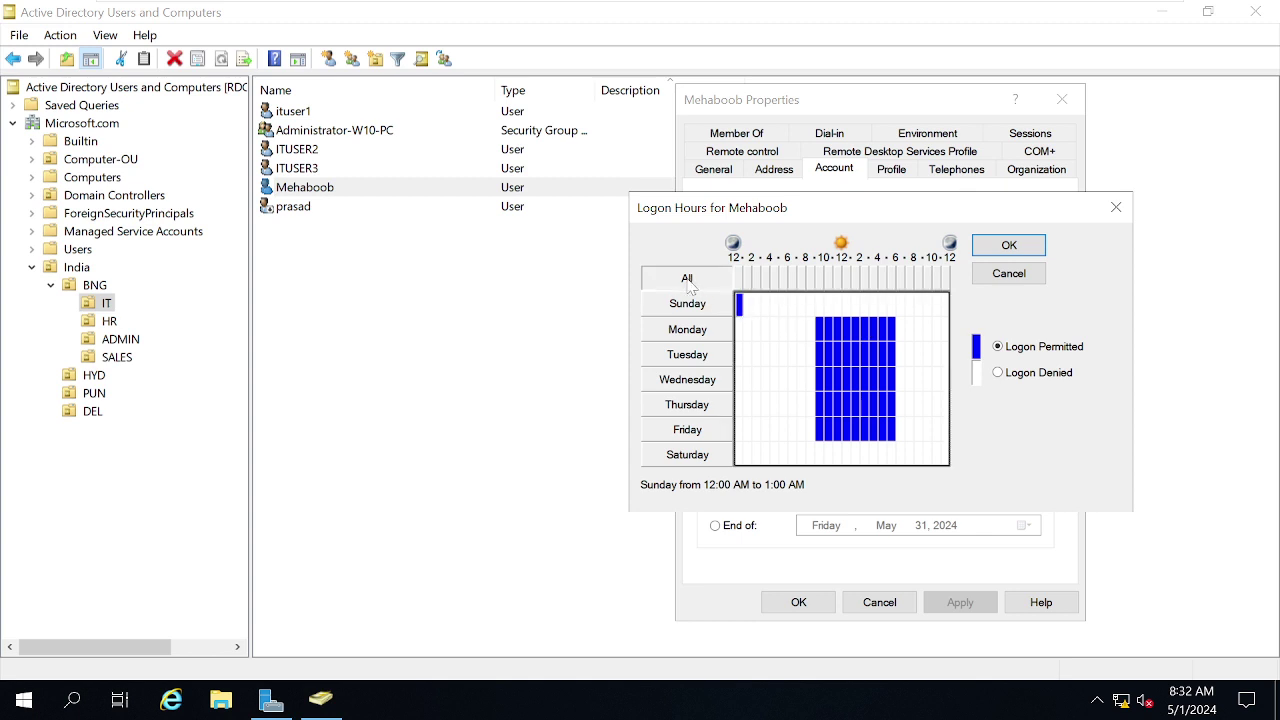
pyautogui.click(1027, 382)
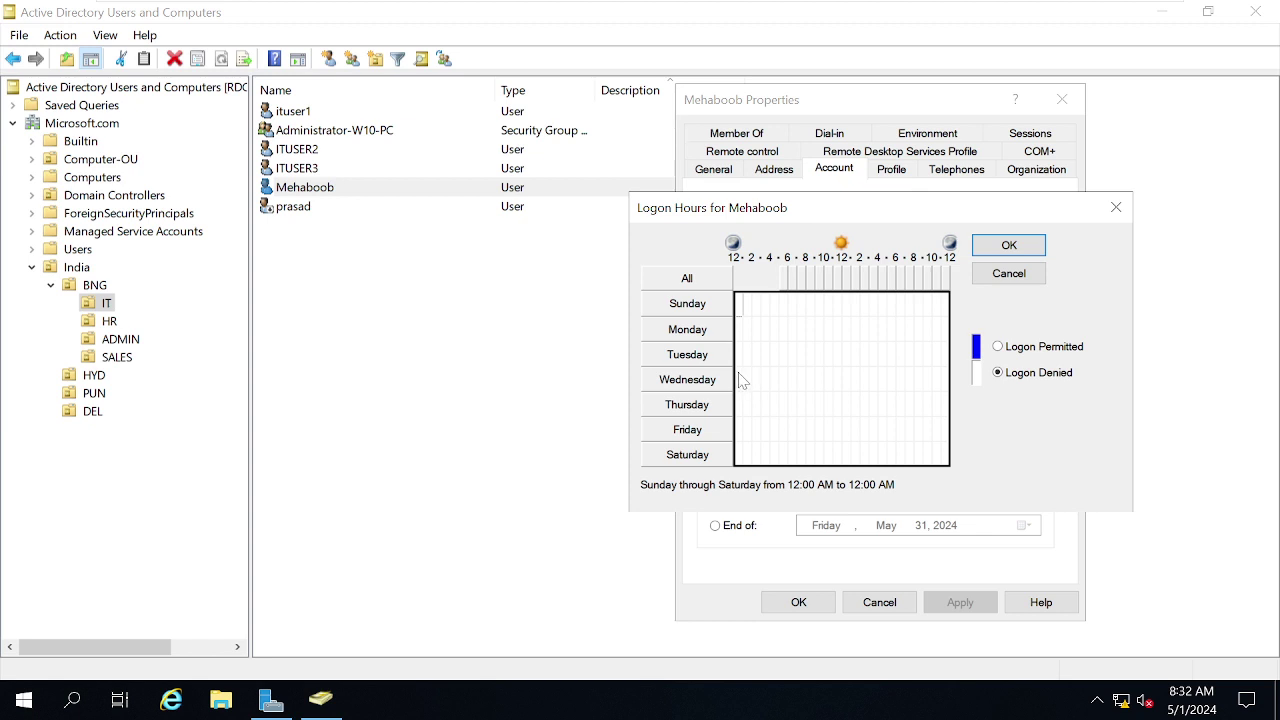
pyautogui.moveTo(740, 379); pyautogui.dragTo(958, 384)
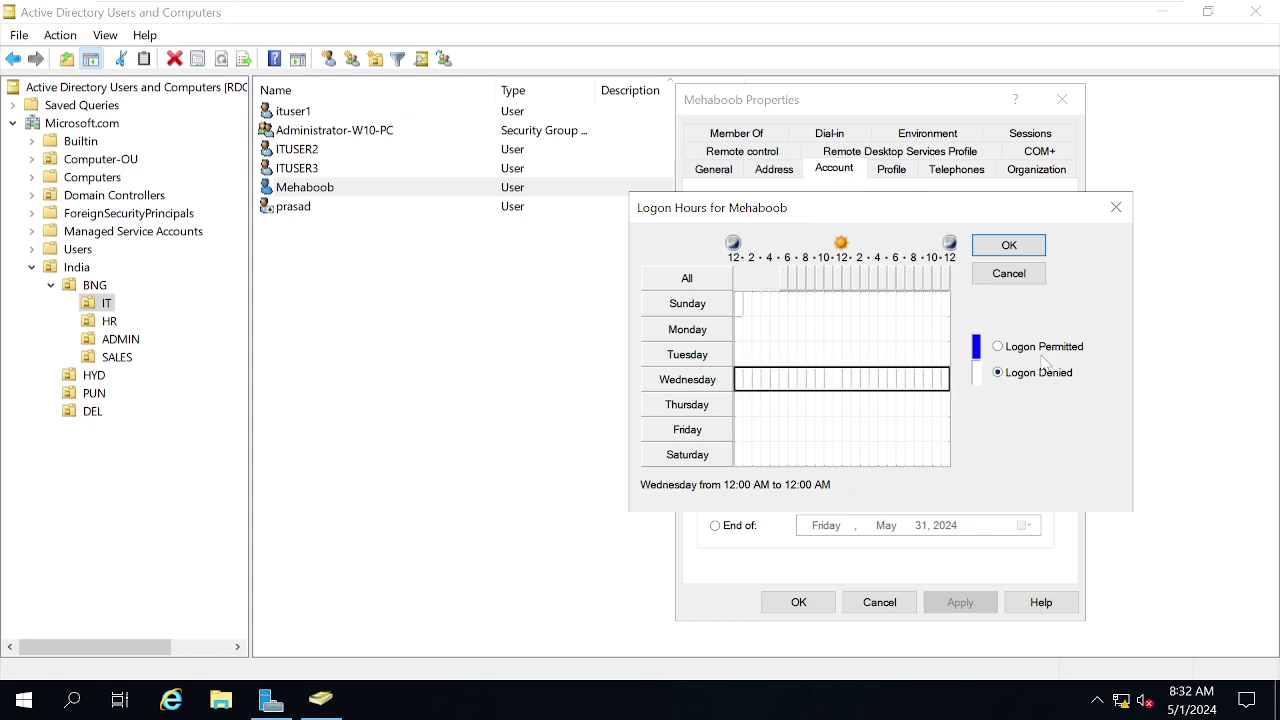
pyautogui.click(1041, 376)
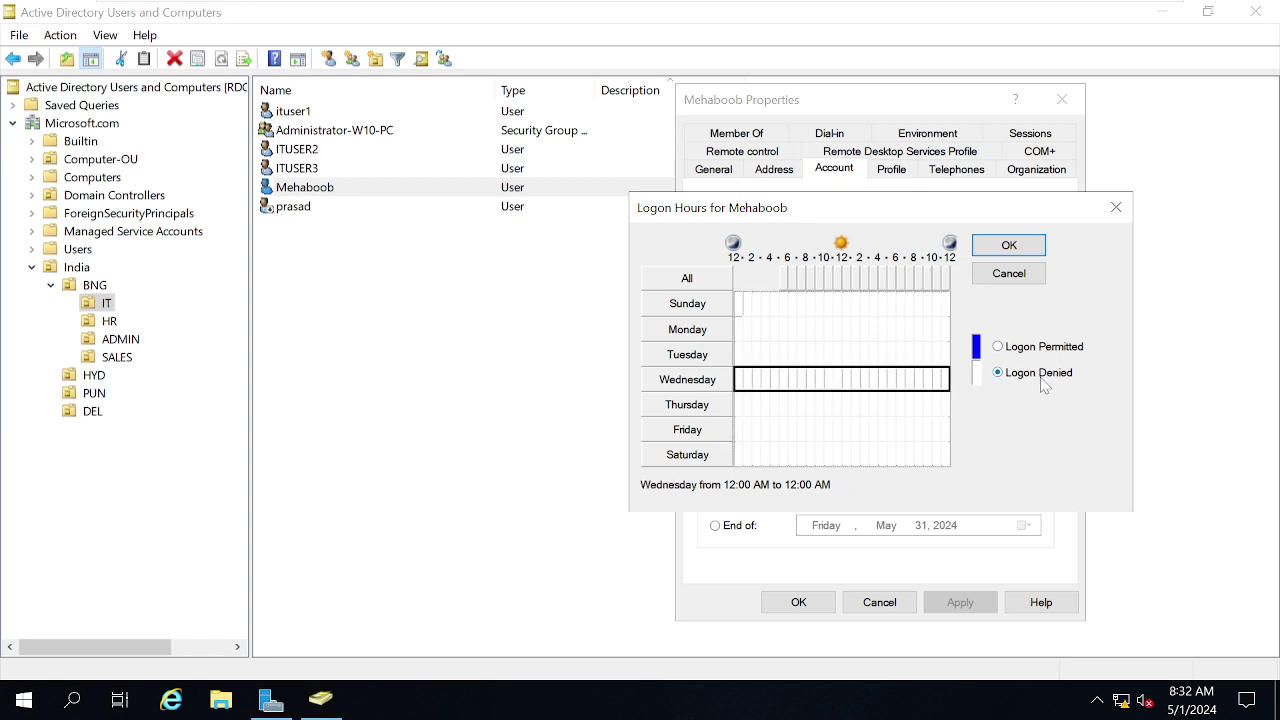
pyautogui.click(791, 328)
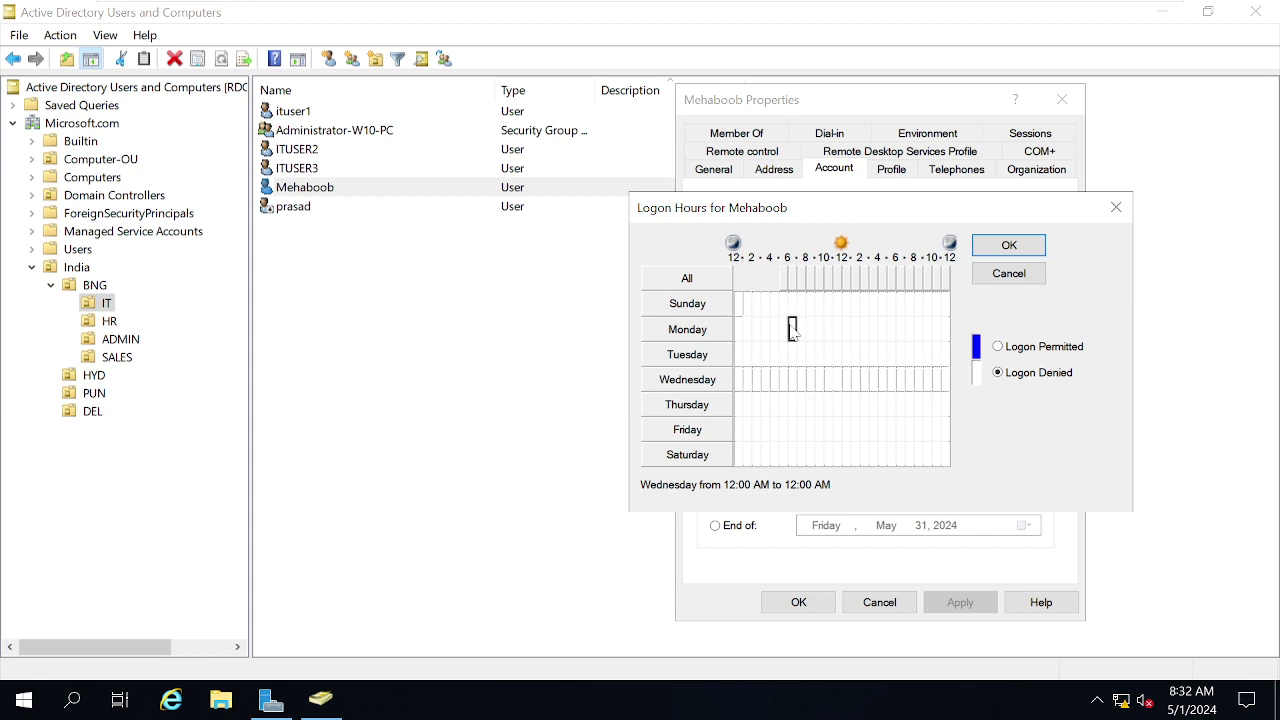
pyautogui.moveTo(793, 330); pyautogui.dragTo(922, 442)
pyautogui.click(1035, 347)
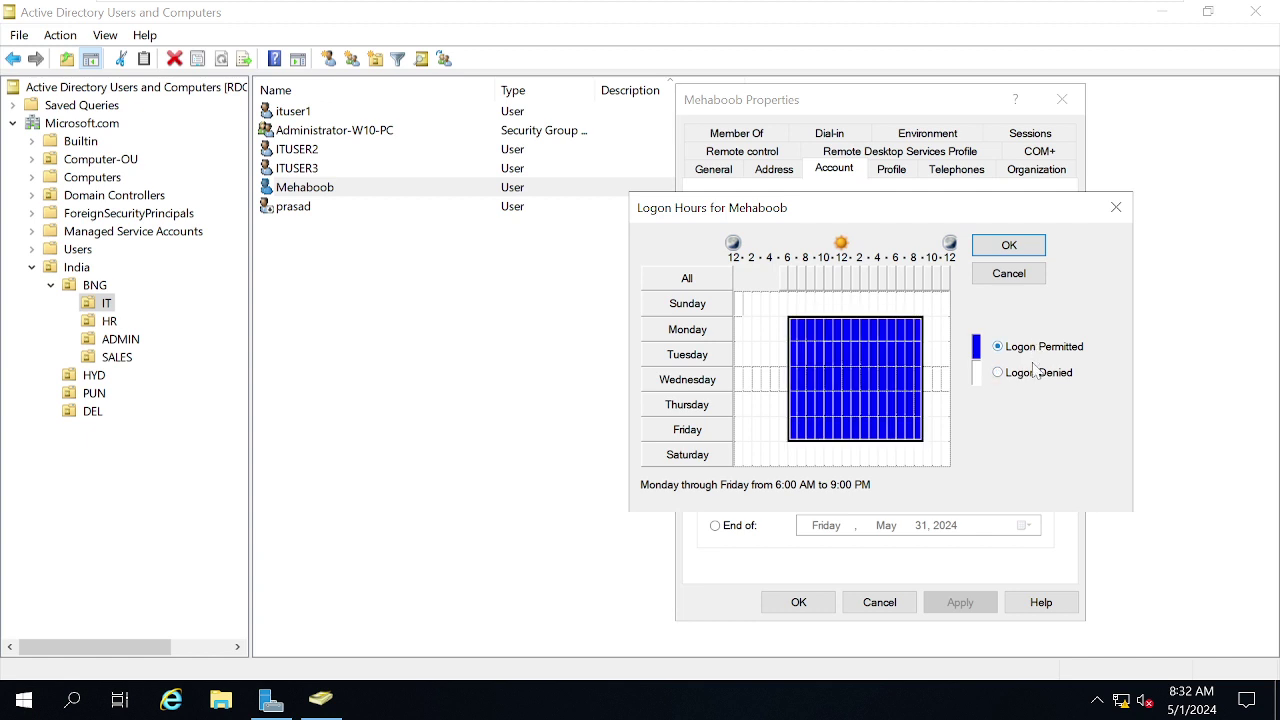
# Deny Wednesday's hours, then save the logon hours and close the properties.
pyautogui.click(773, 379)
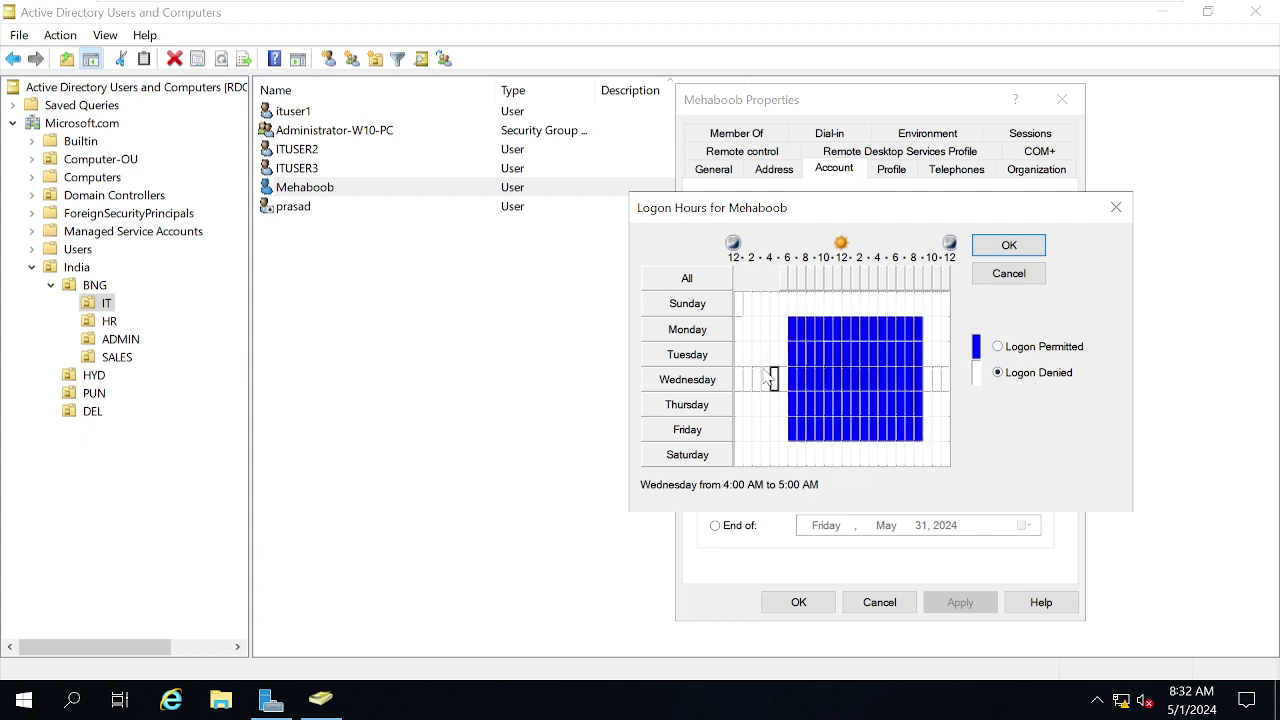
pyautogui.moveTo(793, 380); pyautogui.dragTo(940, 380)
pyautogui.click(1018, 377)
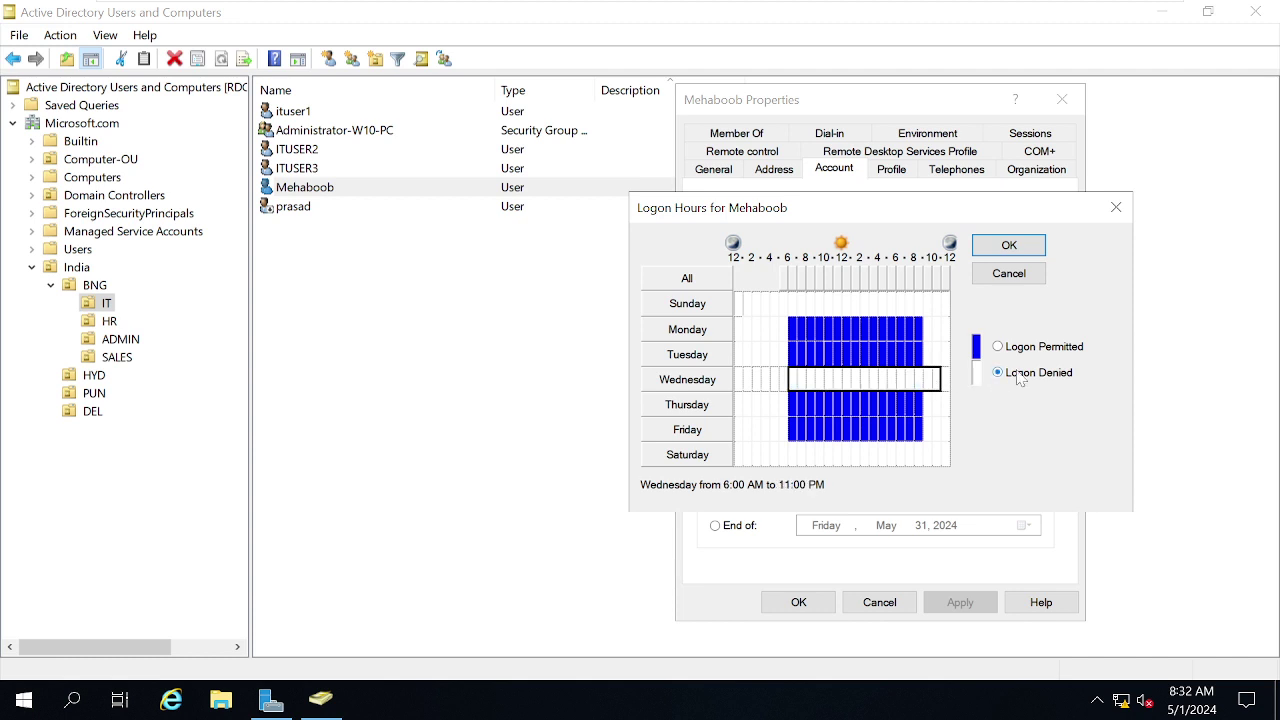
pyautogui.click(1010, 246)
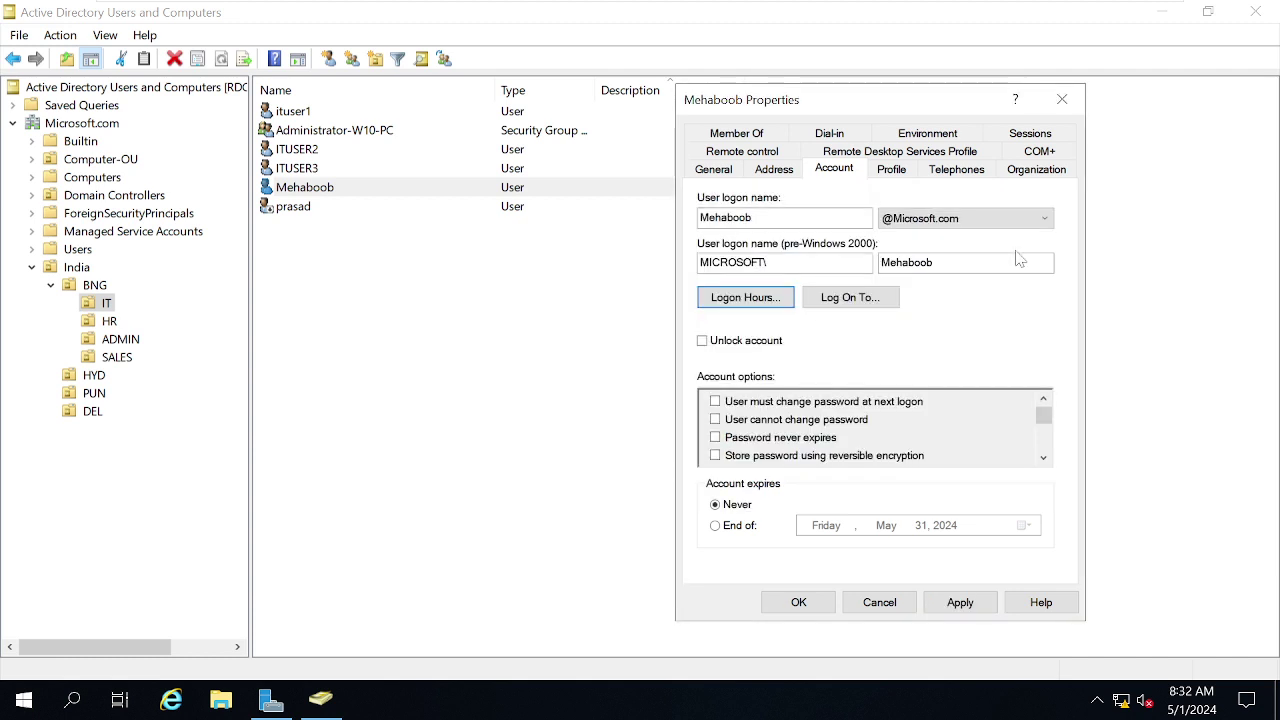
pyautogui.click(980, 604)
pyautogui.click(775, 604)
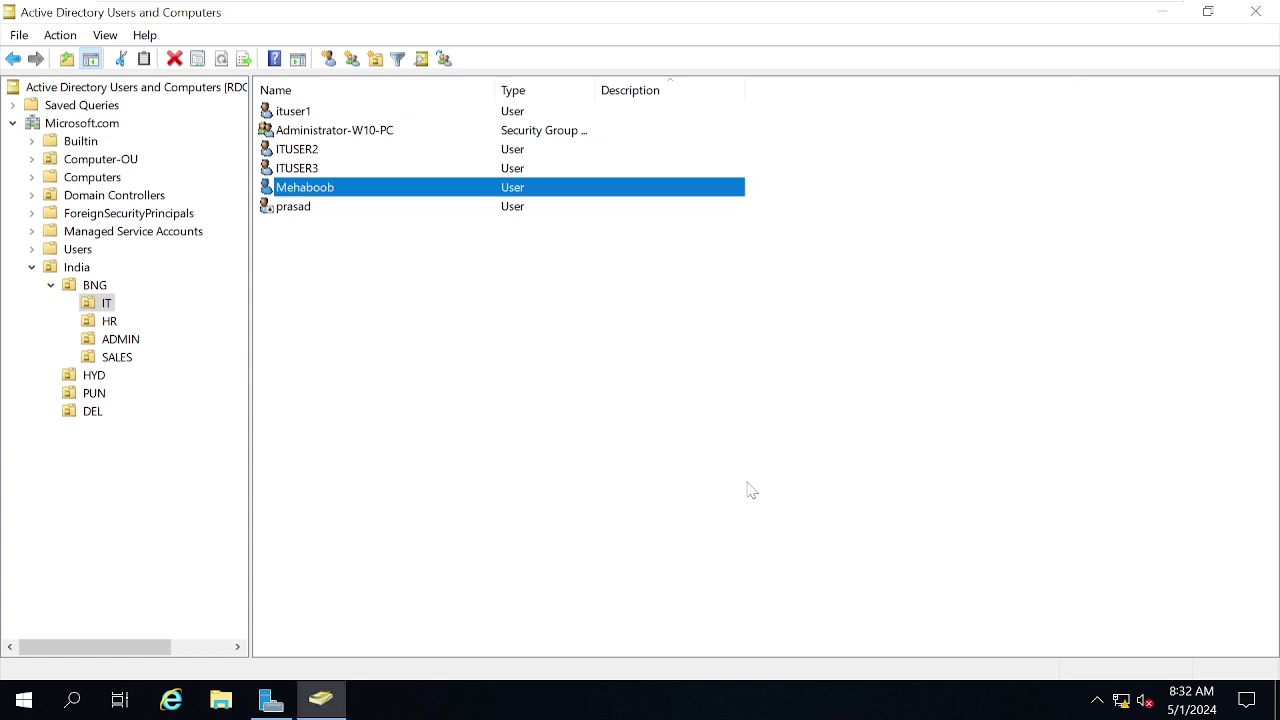
# On the W10 VM, send Ctrl+Alt+Del and try signing in with the user's password.
pyautogui.moveTo(650, 5)
pyautogui.click(895, 20)
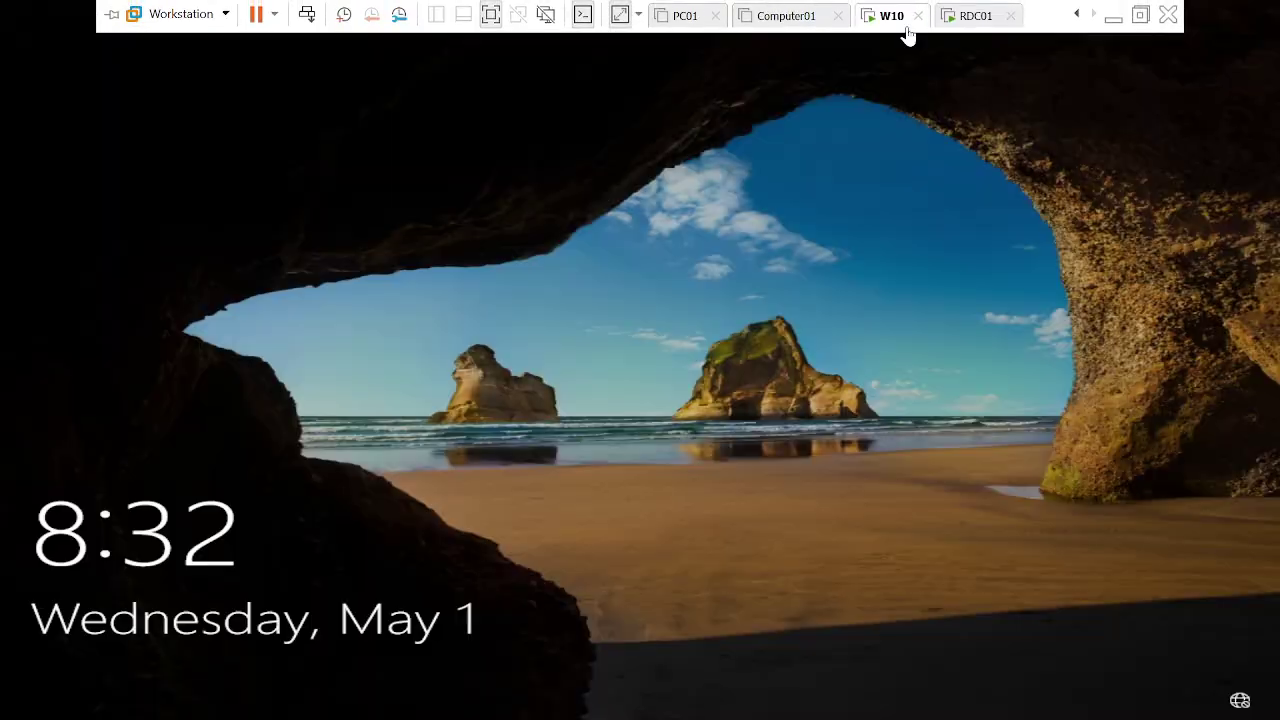
pyautogui.rightClick(897, 25)
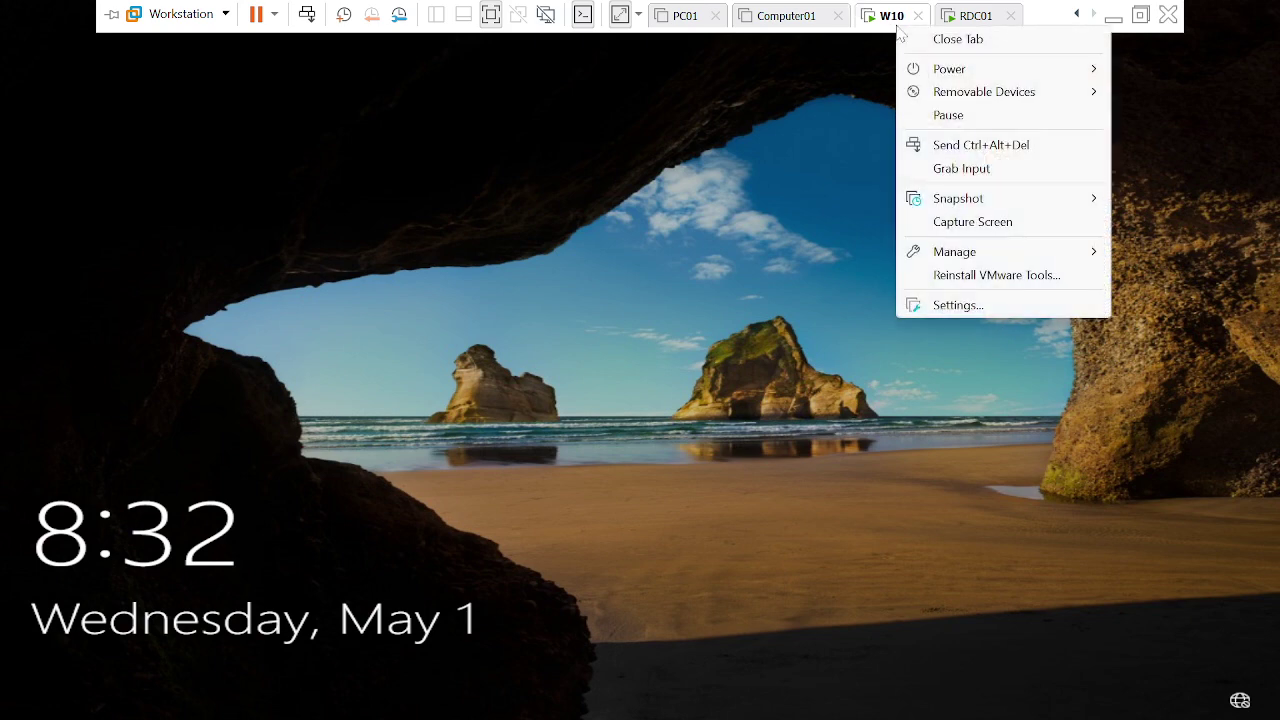
pyautogui.click(938, 150)
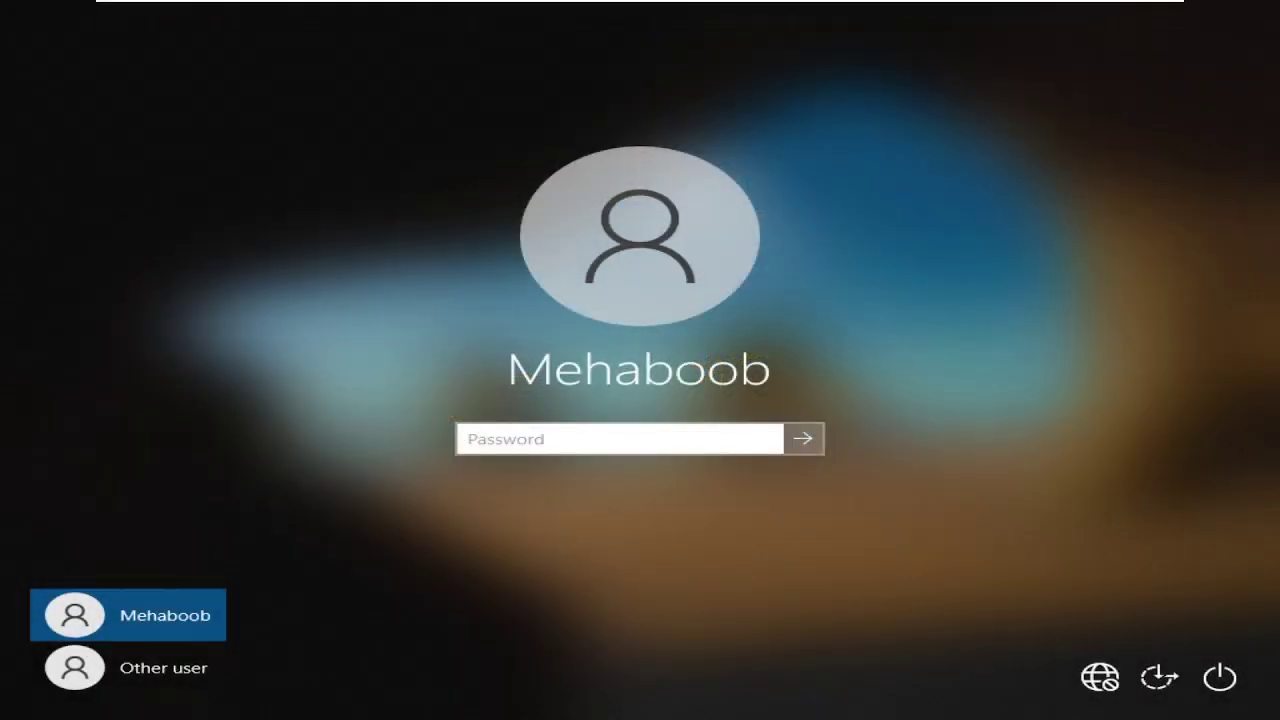
pyautogui.write('abcdefghijklmno')
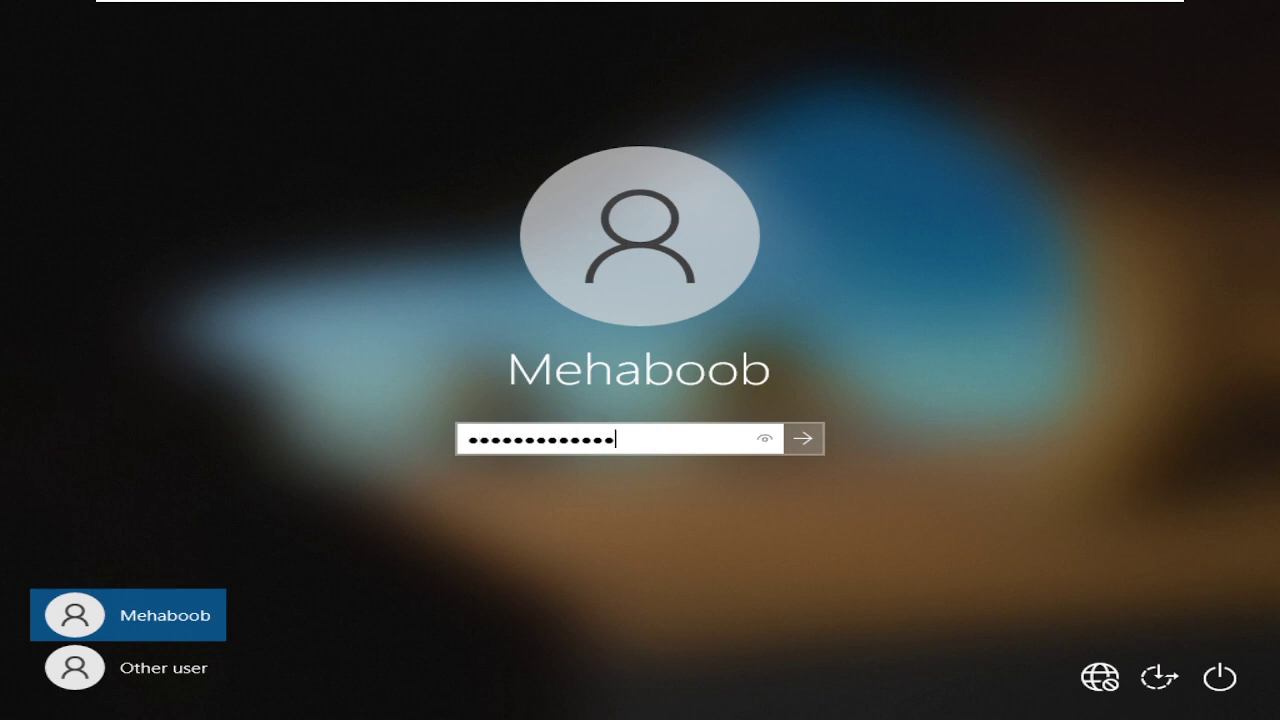
pyautogui.press('Return')
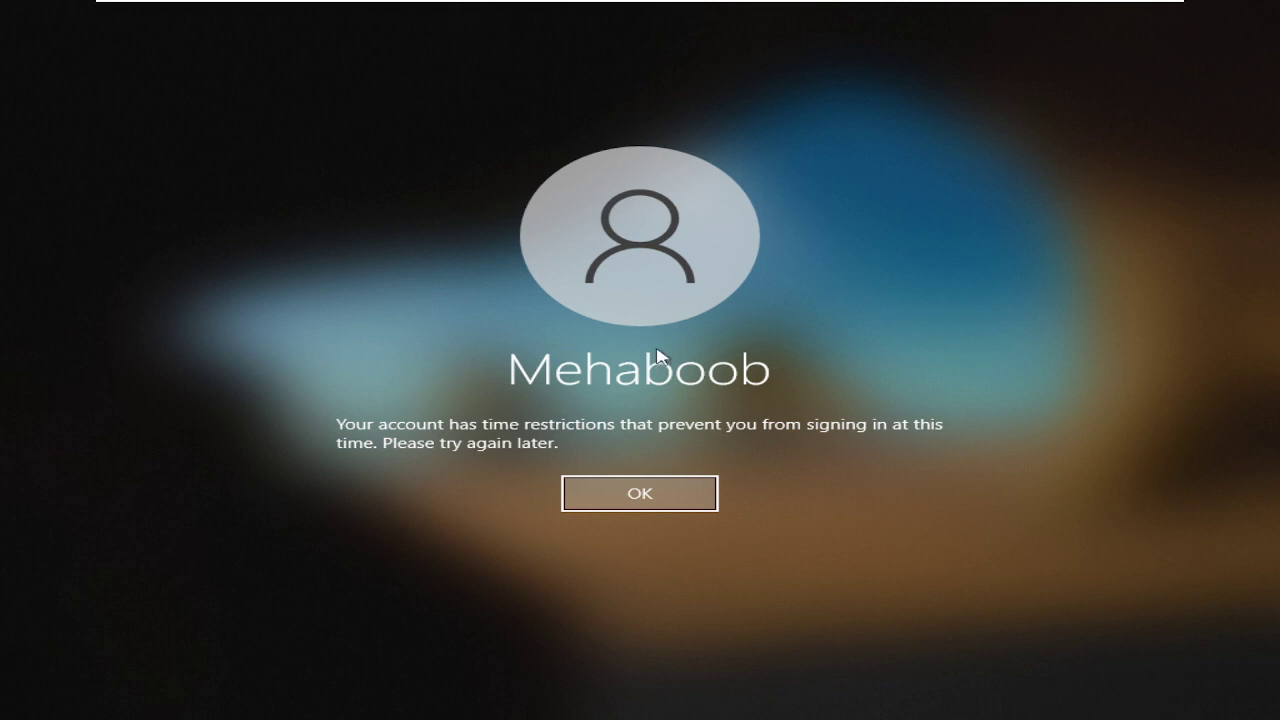
# Dismiss the time-restriction error and return to the RDC01 VM.
pyautogui.click(677, 497)
pyautogui.moveTo(796, 5)
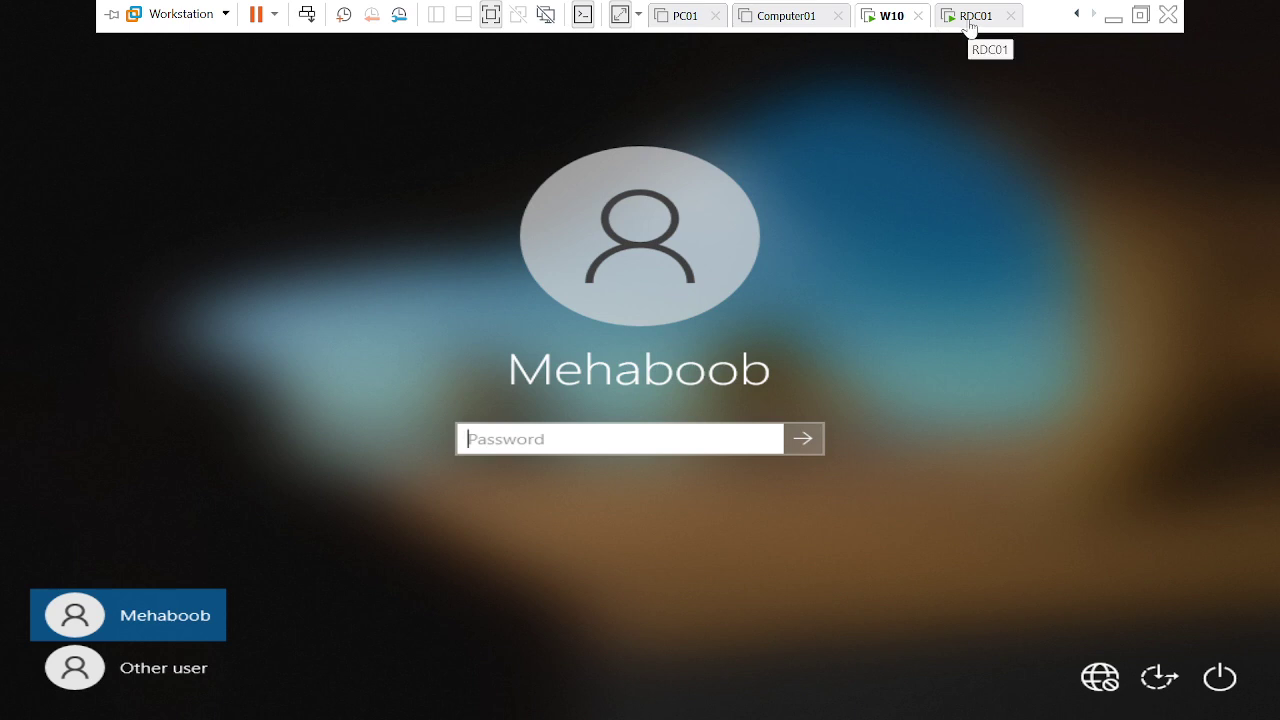
pyautogui.click(968, 27)
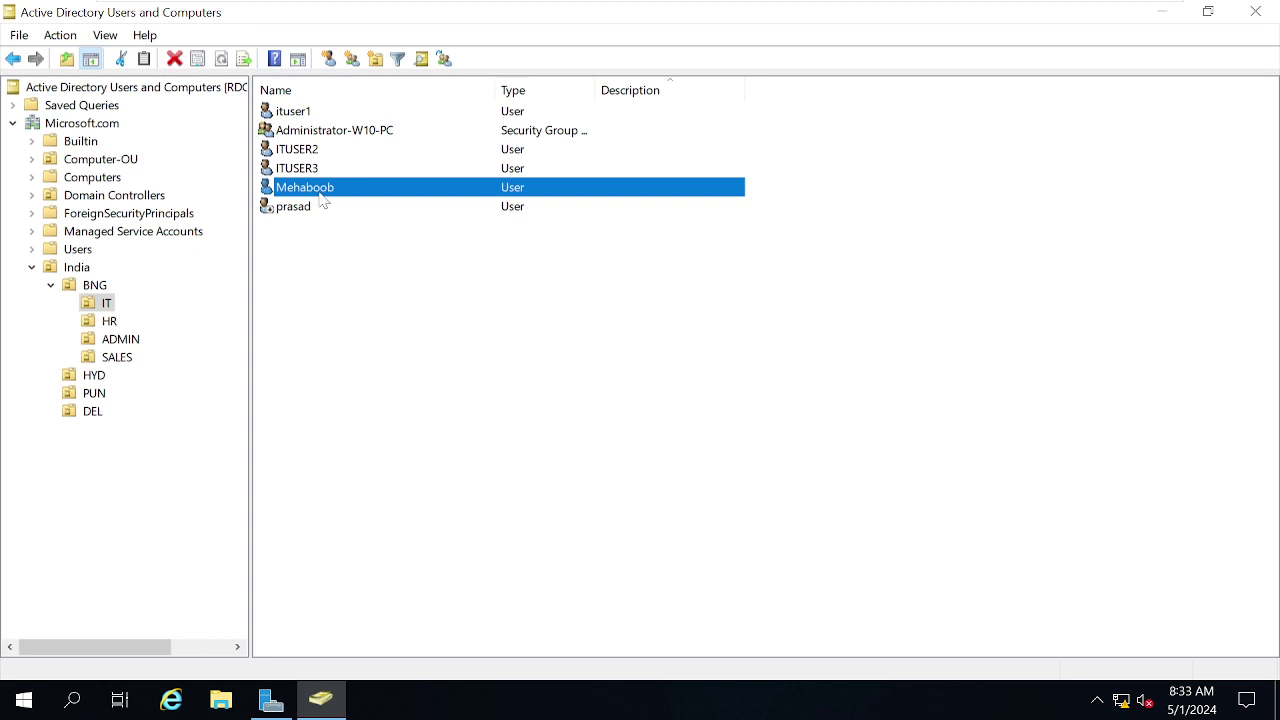
# Move the user account into the HR unit under India > BNG.
pyautogui.rightClick(322, 200)
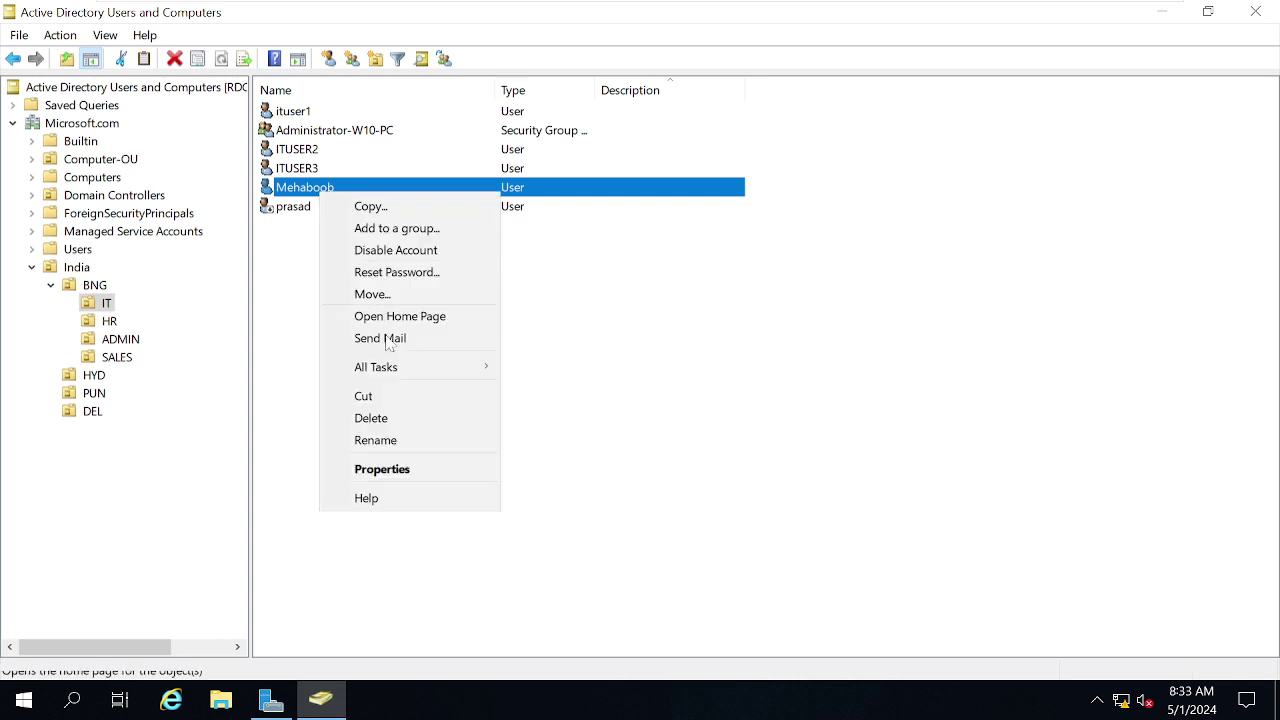
pyautogui.click(392, 294)
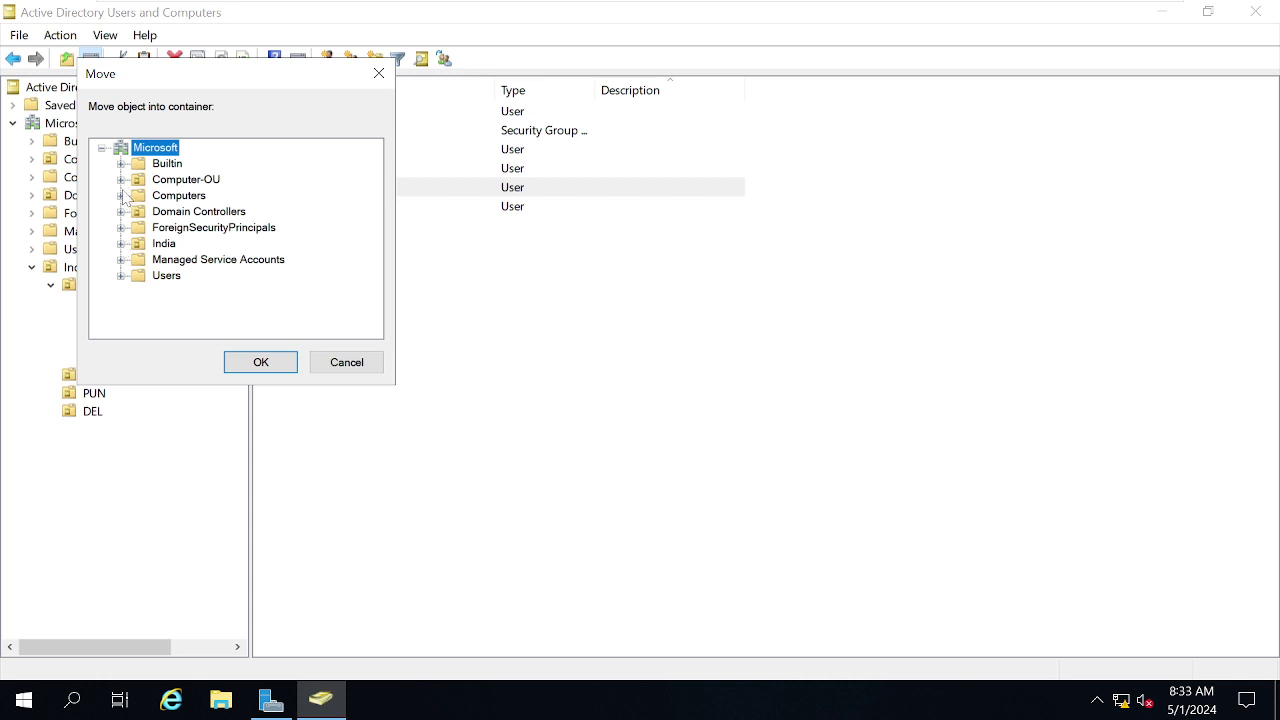
pyautogui.click(121, 244)
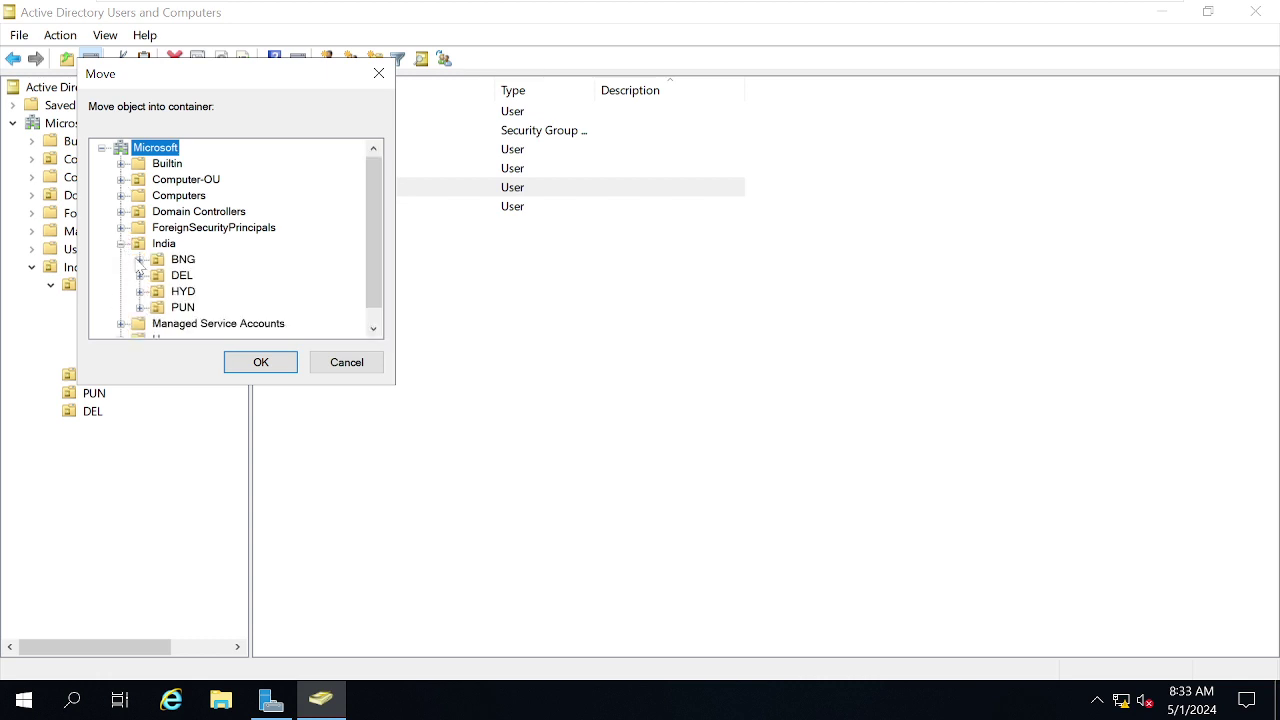
pyautogui.click(140, 259)
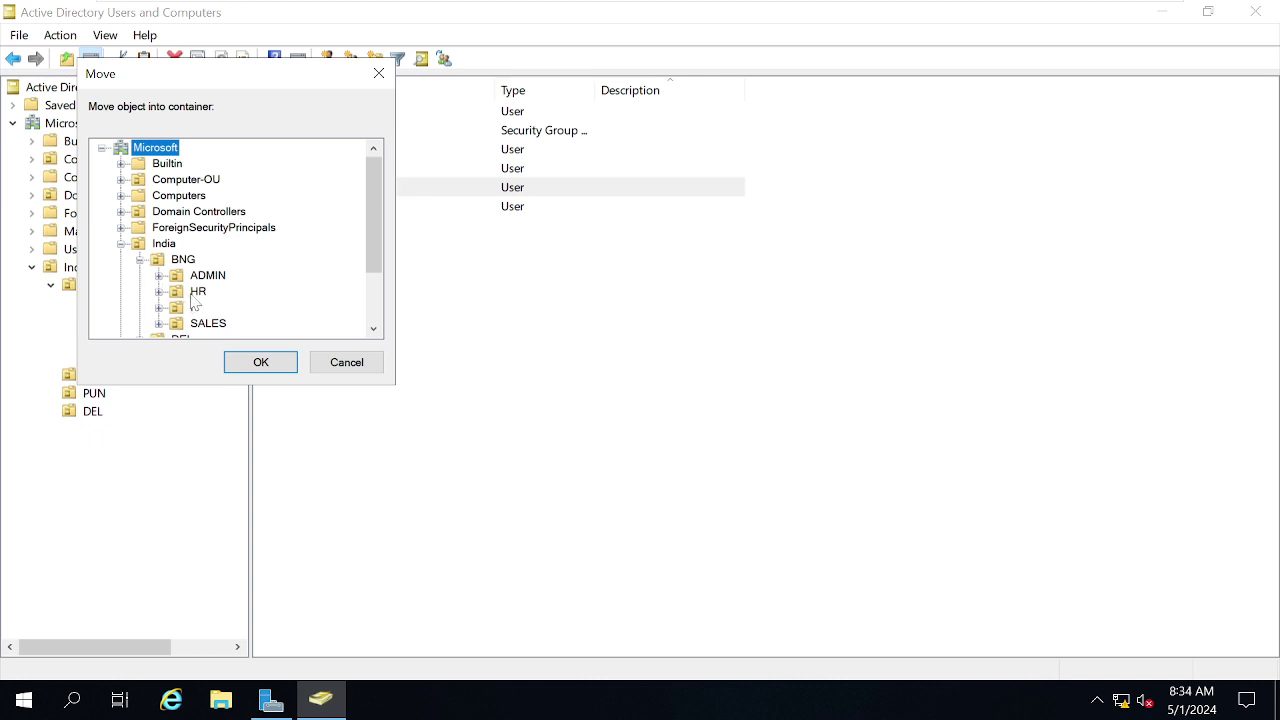
pyautogui.click(196, 295)
pyautogui.click(260, 363)
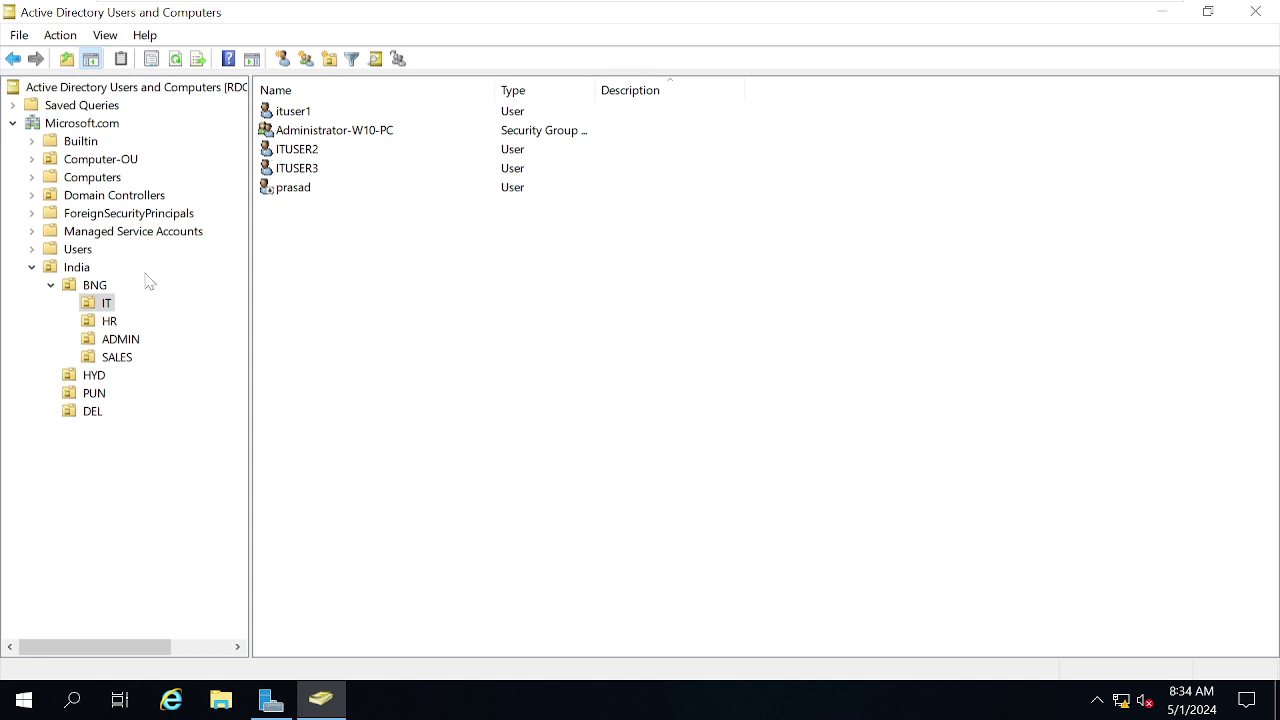
# Check the HR and IT units' contents to confirm the move.
pyautogui.click(96, 325)
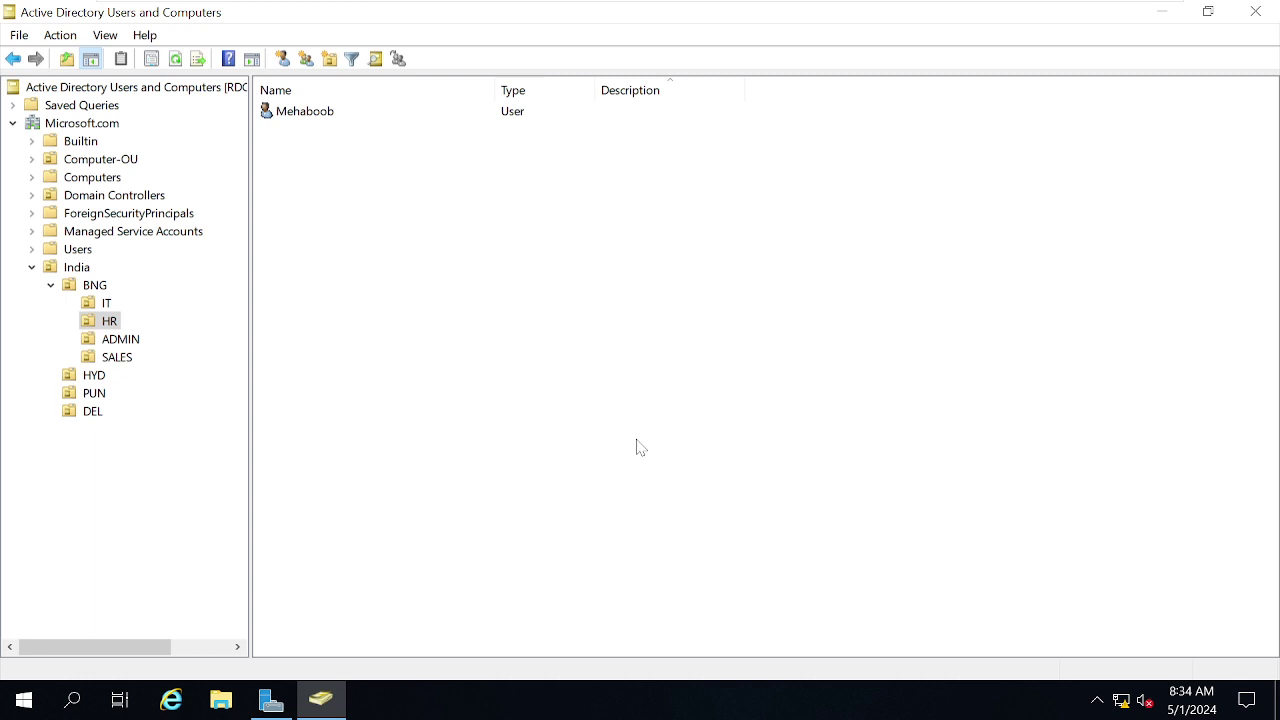
pyautogui.click(90, 307)
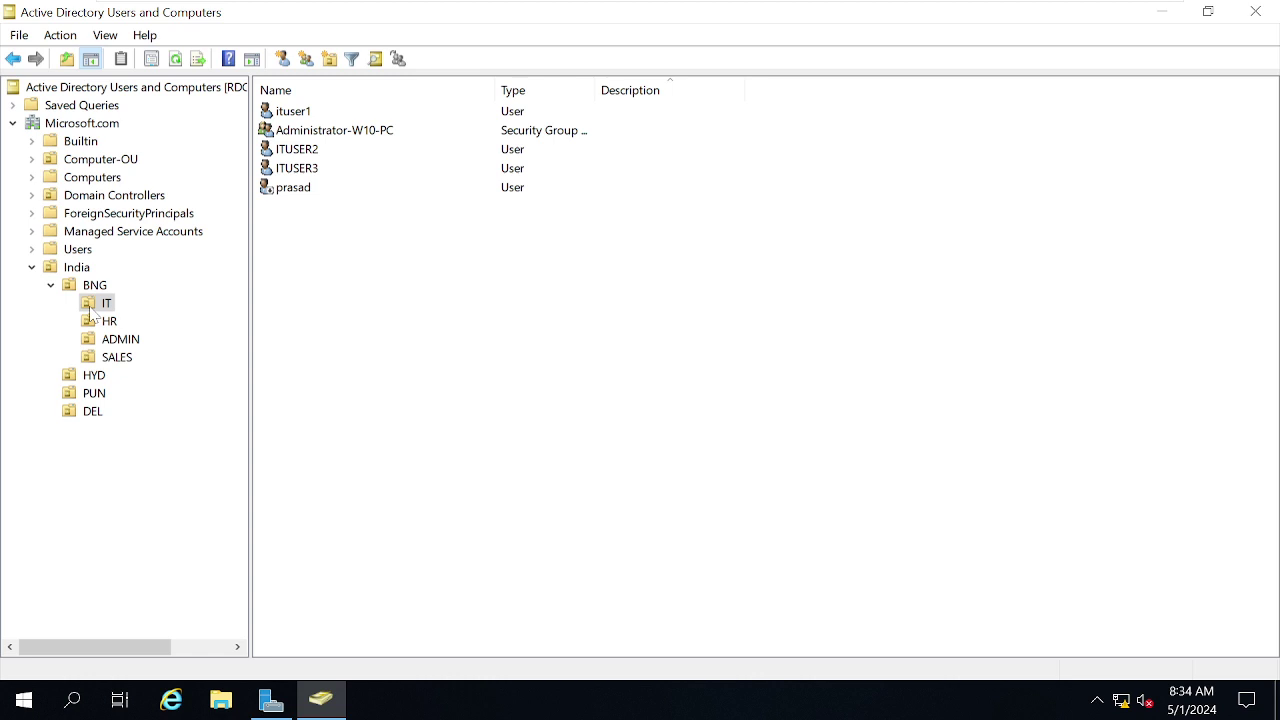
pyautogui.click(91, 323)
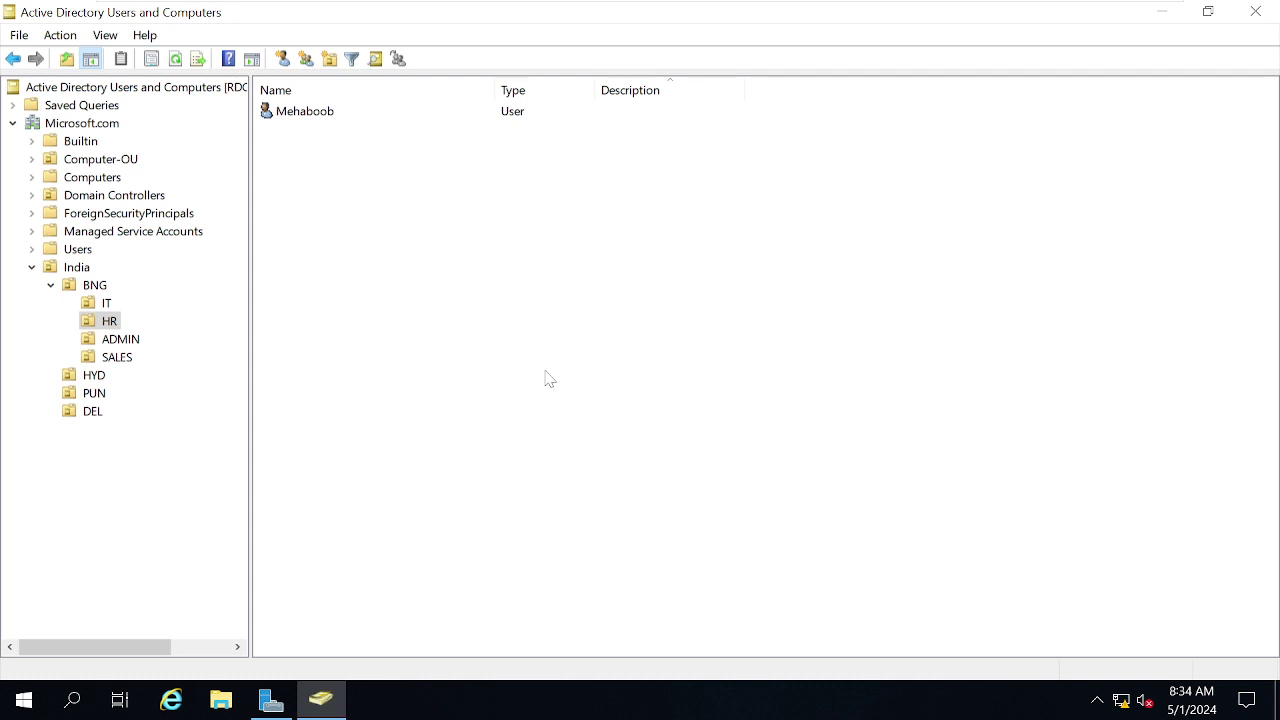
# Move the user account from HR back to IT under India > BNG and view IT's users.
pyautogui.click(314, 116)
pyautogui.rightClick(314, 118)
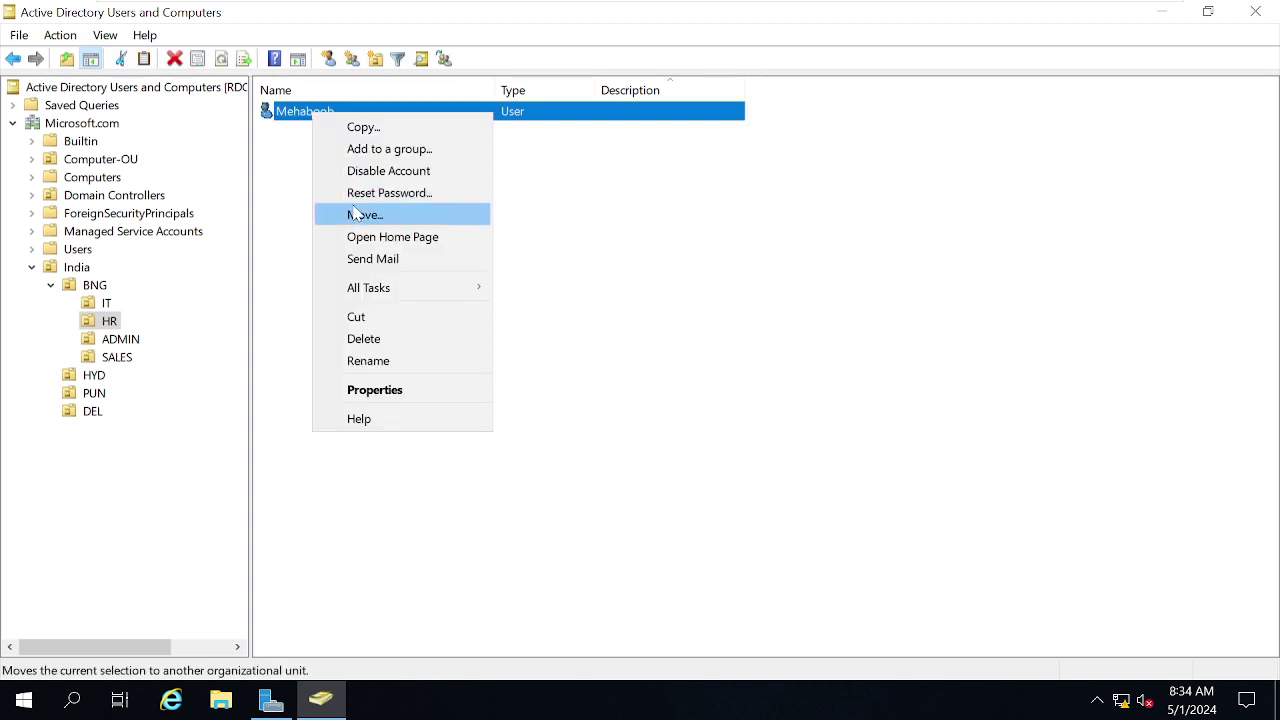
pyautogui.click(354, 210)
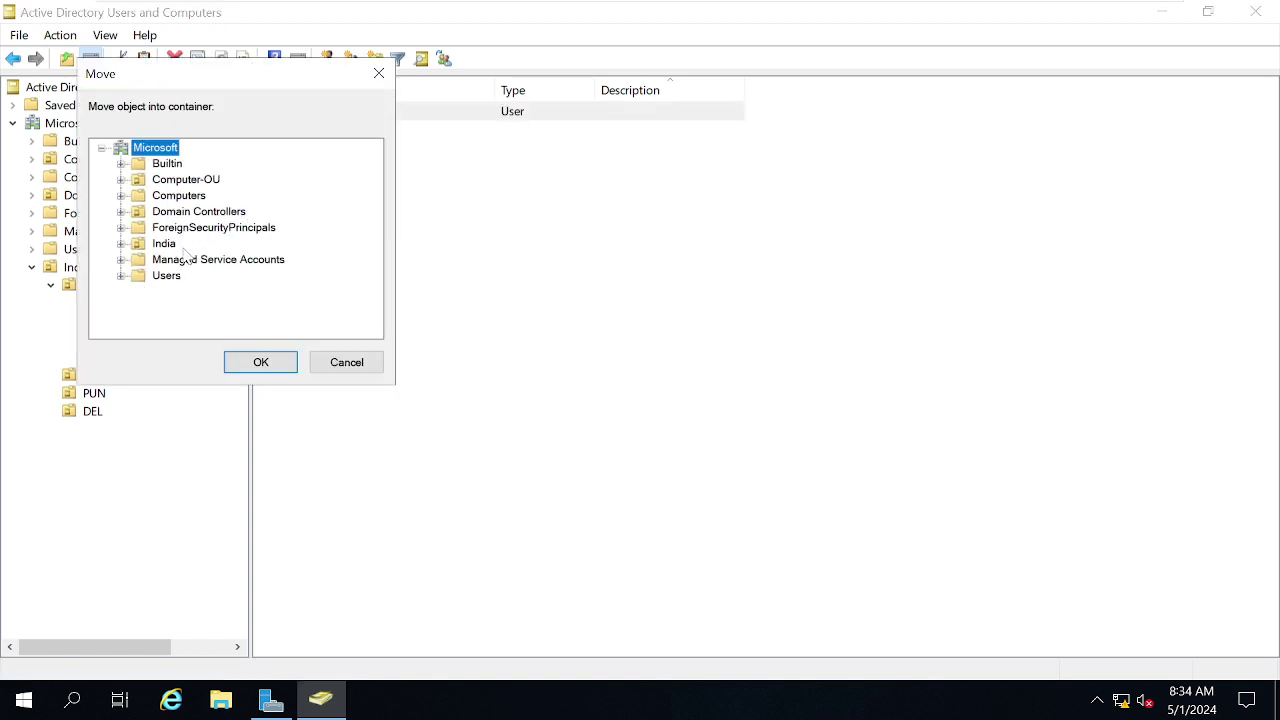
pyautogui.click(163, 245)
pyautogui.doubleClick(163, 245)
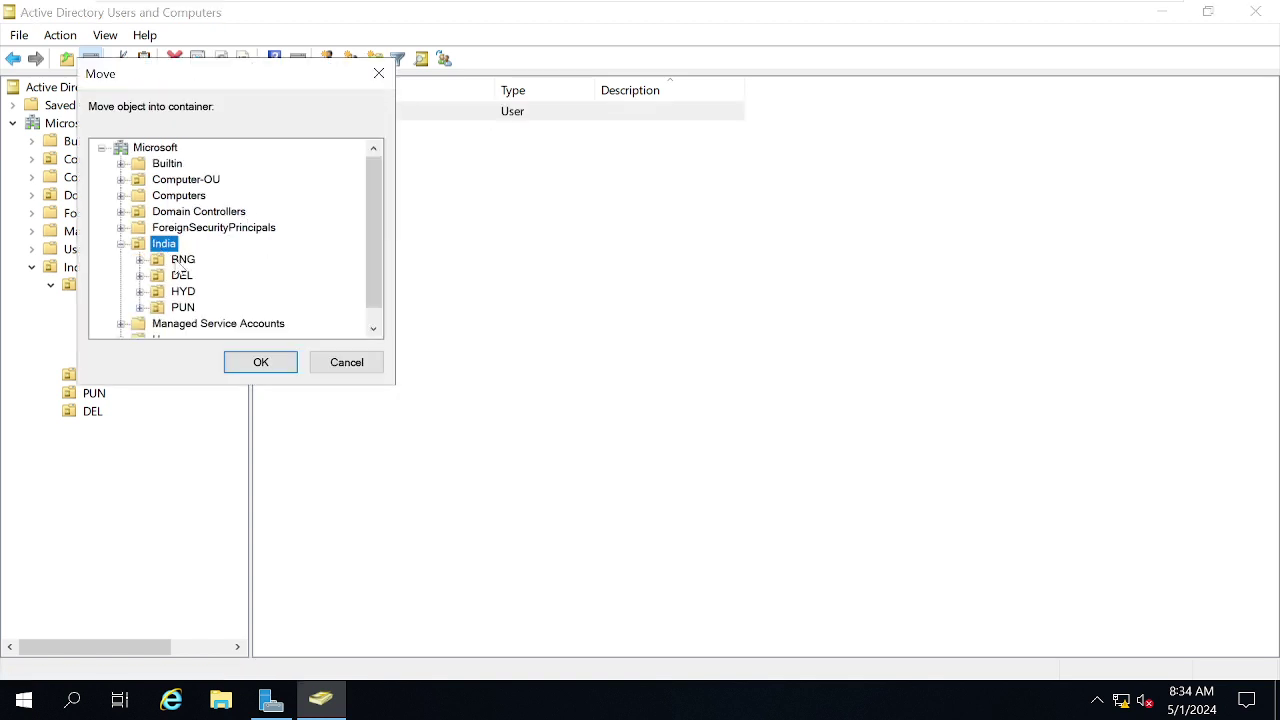
pyautogui.click(181, 260)
pyautogui.click(140, 260)
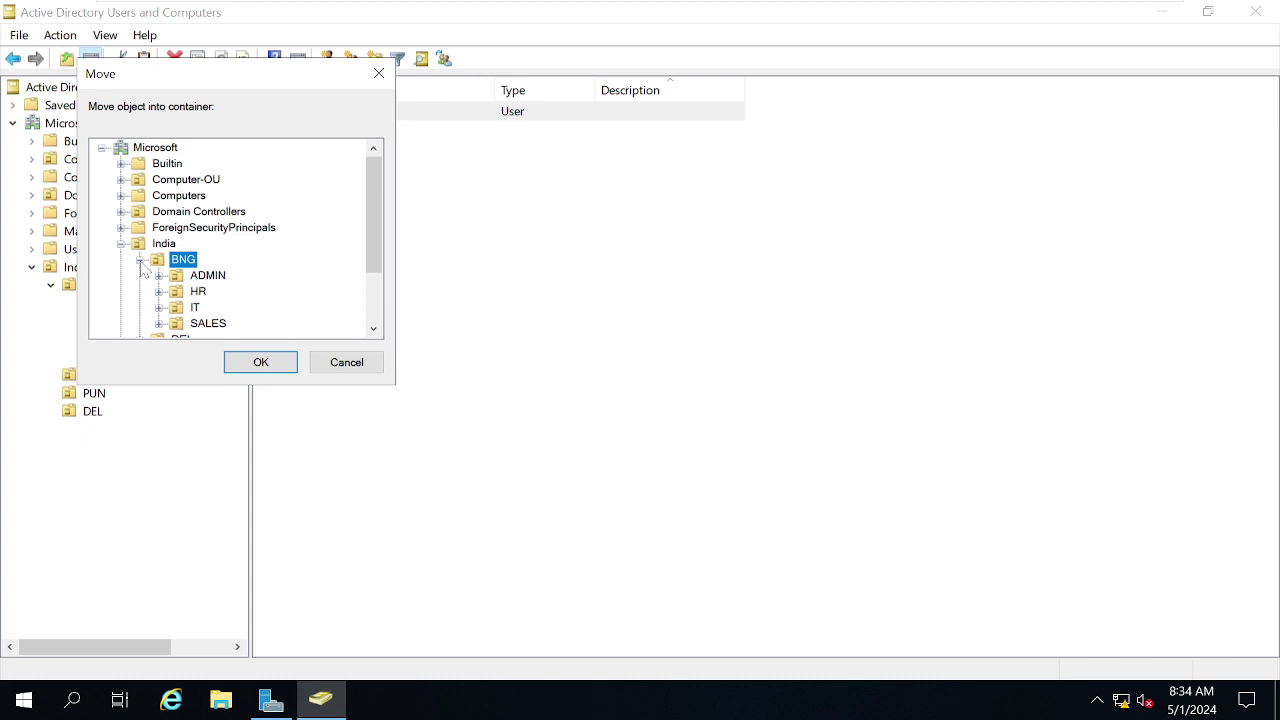
pyautogui.click(182, 297)
pyautogui.click(186, 307)
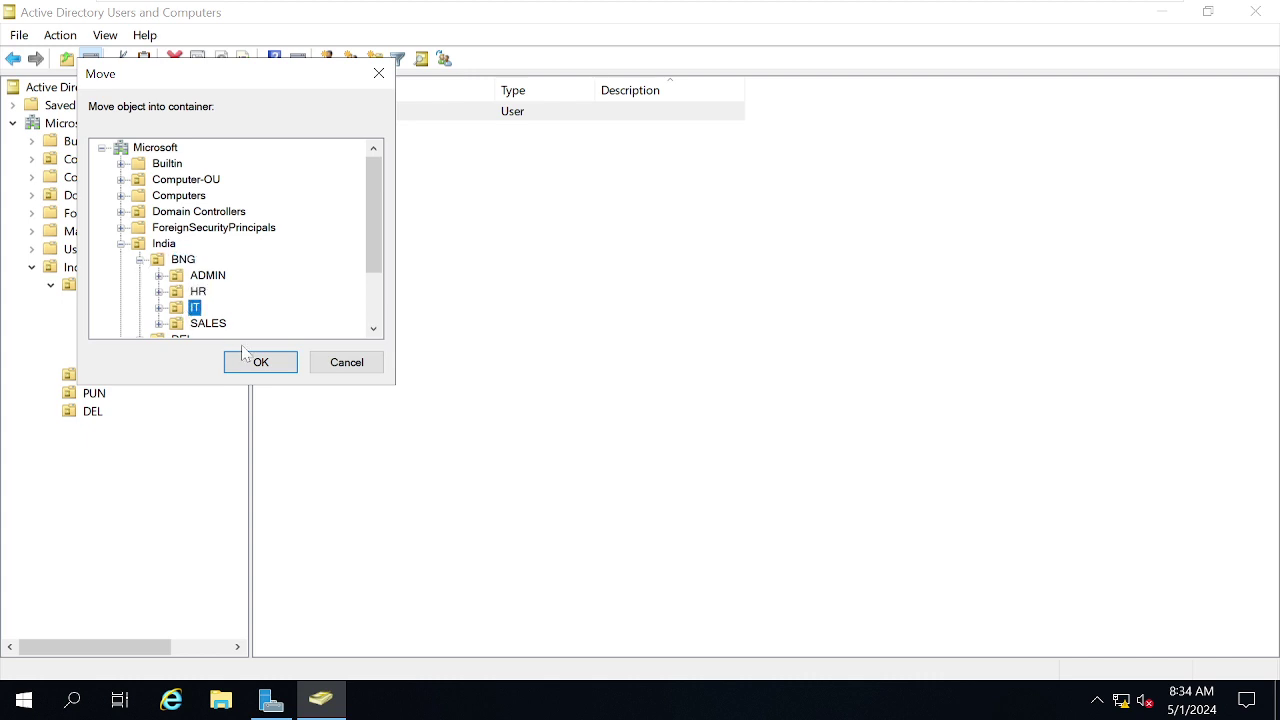
pyautogui.click(257, 362)
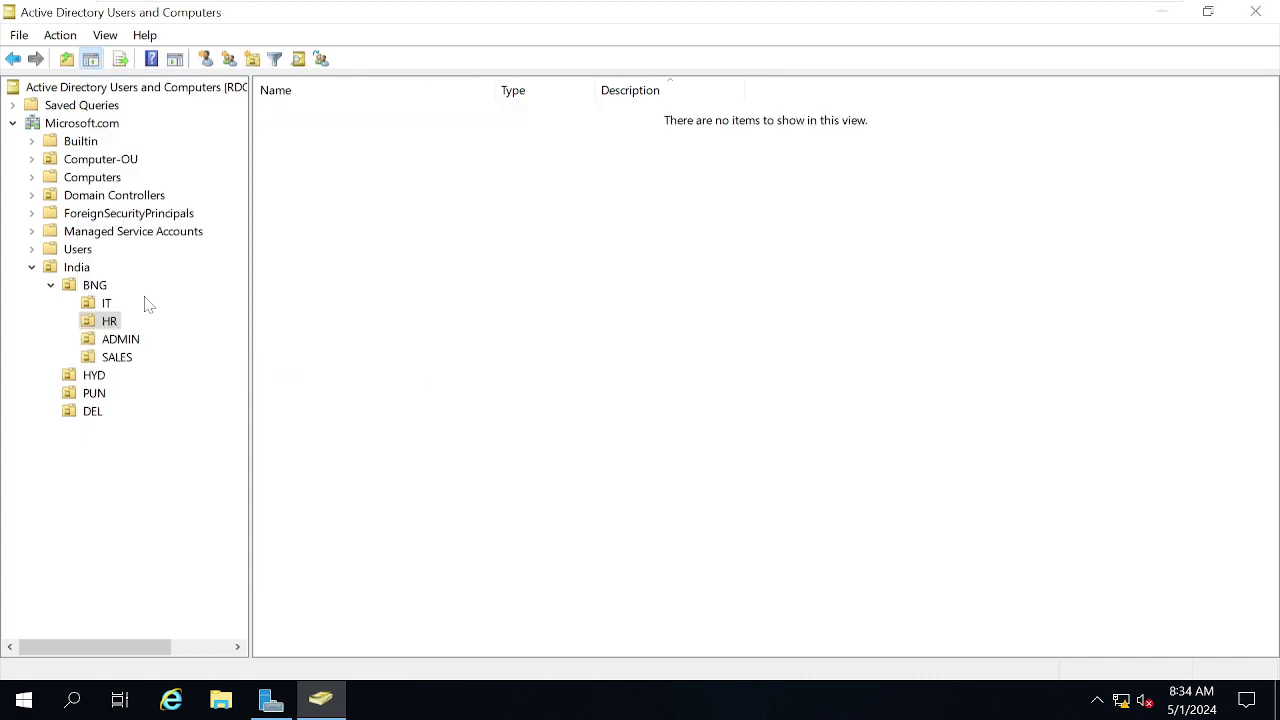
pyautogui.click(103, 303)
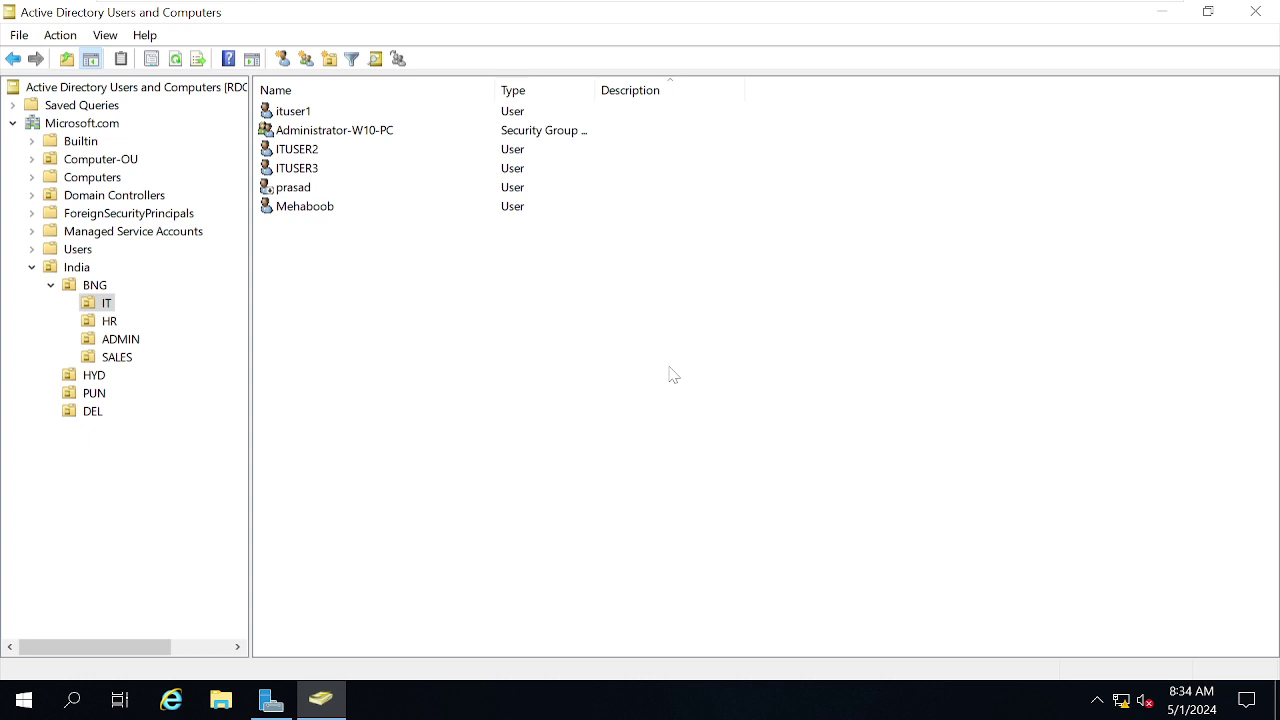
pyautogui.moveTo(683, 5)
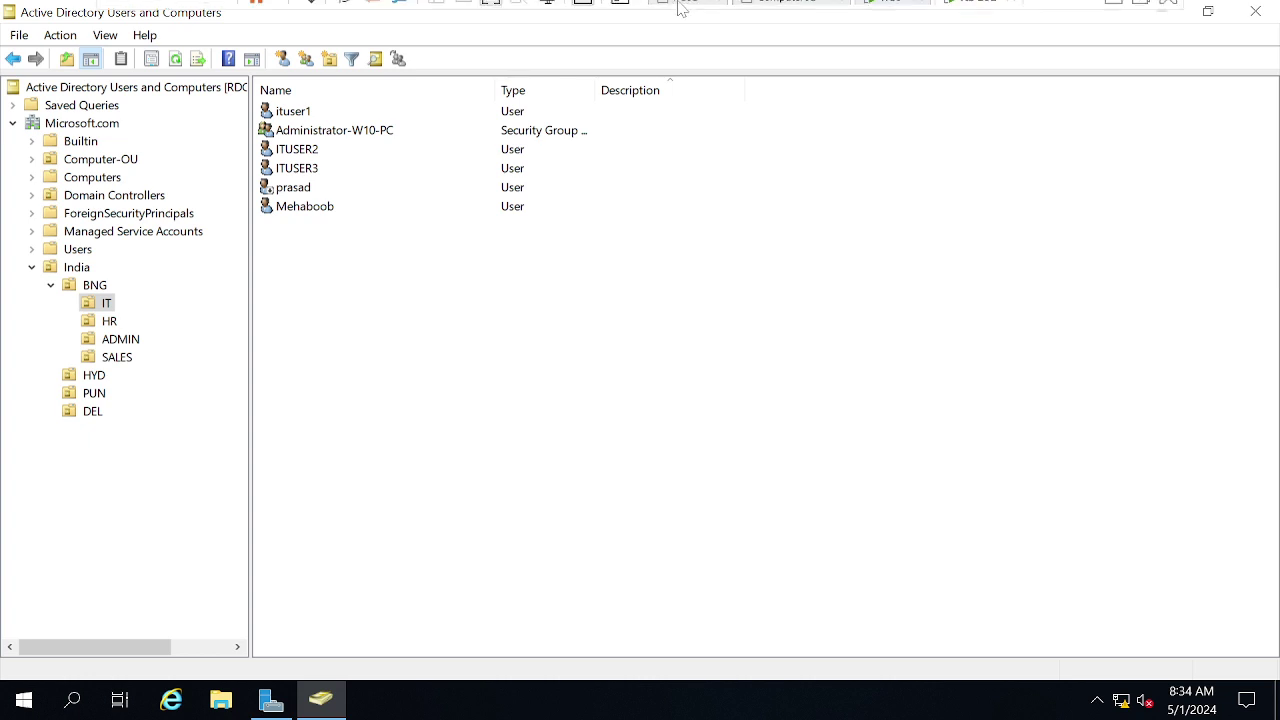